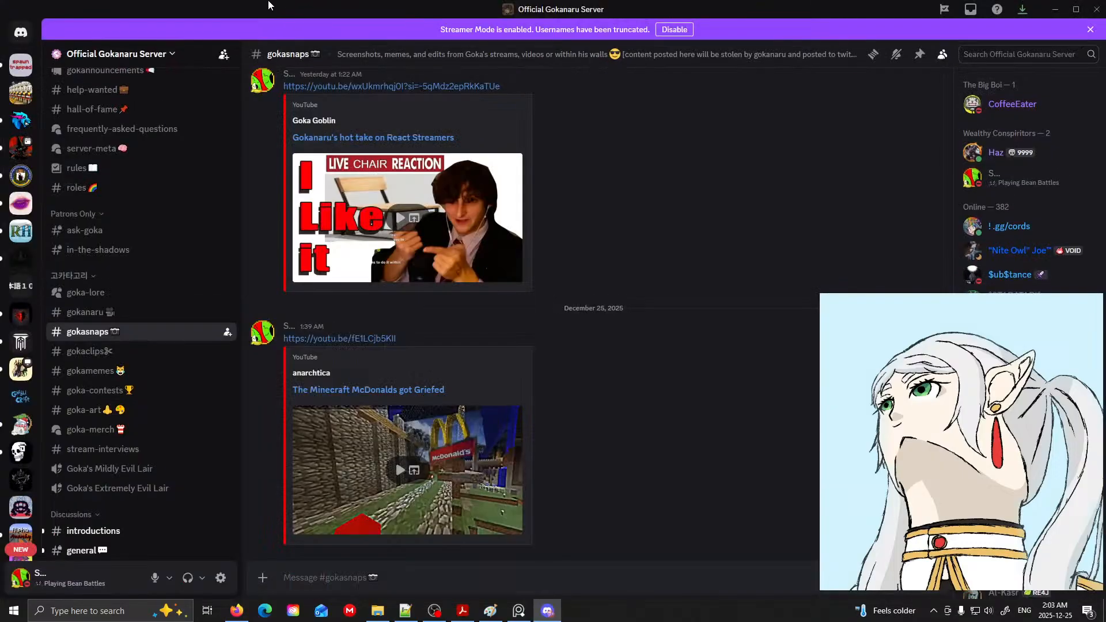
- In Paint, delete the whole existing picture in frieren.png section by section, leaving a blank white canvas
left_click_drag(269, 4, 0, 23)
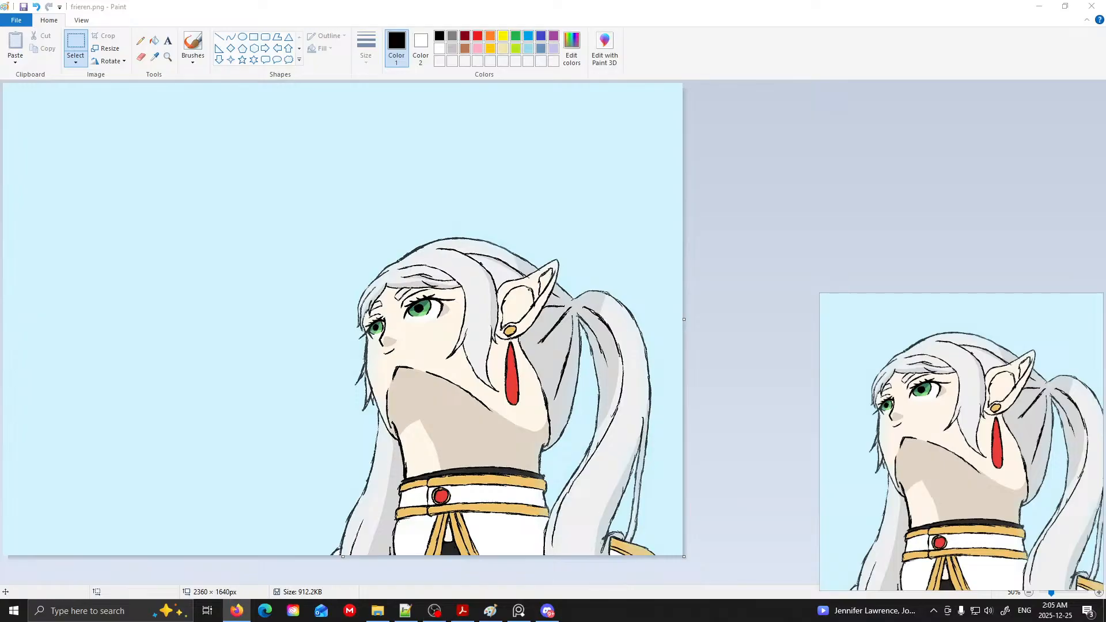
left_click_drag(3, 84, 280, 356)
key("Delete")
left_click_drag(231, 200, 954, 45)
key("Delete")
left_click_drag(257, 178, 686, 558)
key("Delete")
left_click_drag(449, 279, 2, 558)
key("Delete")
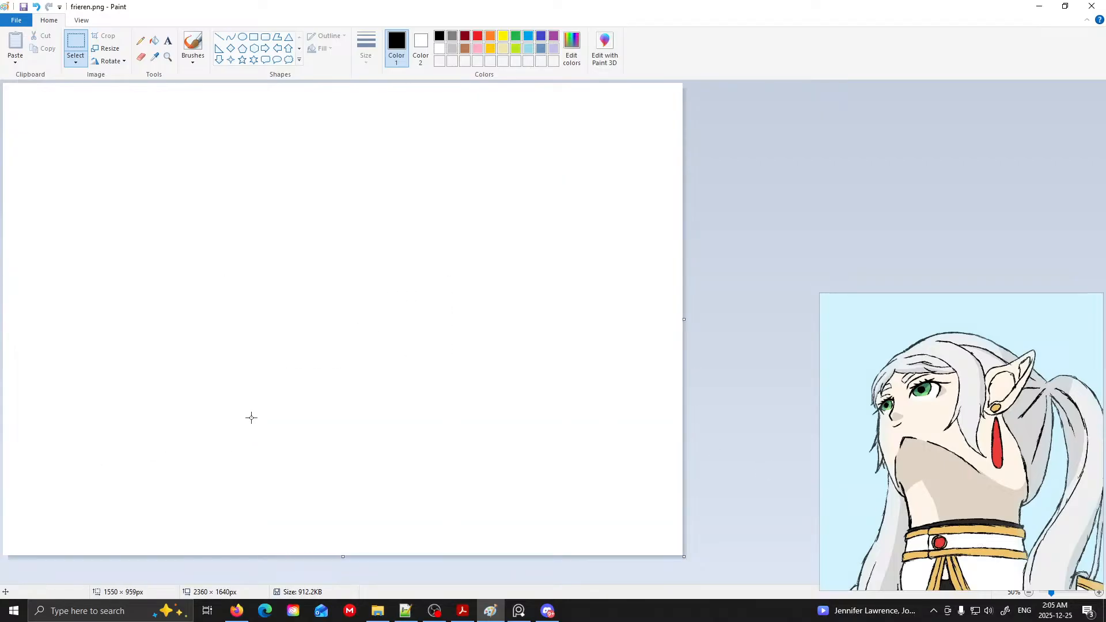
- Choose the Pencil tool and move the floating reference image beside the canvas, zoomed out to show the full character
left_click(140, 41)
mouse_move(929, 301)
left_mouse_down()
mouse_move(776, 148)
mouse_move(833, 139)
left_mouse_up()
scroll(854, 246, "down", 3)
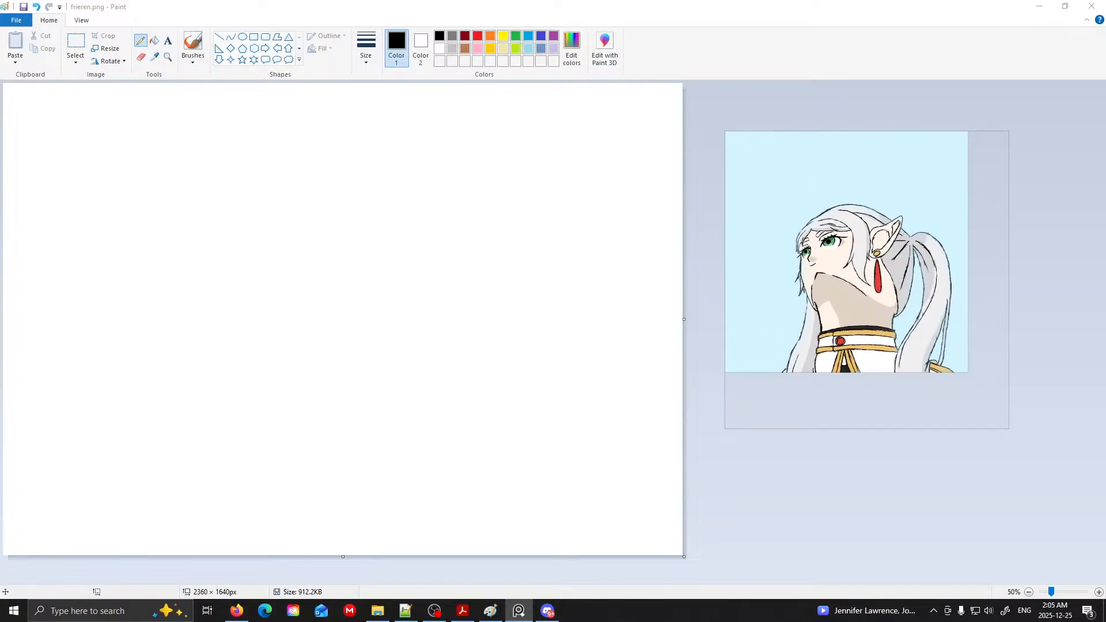
- Paste the character model sheet into the reference board alongside the existing character drawing
key("alt+Tab")
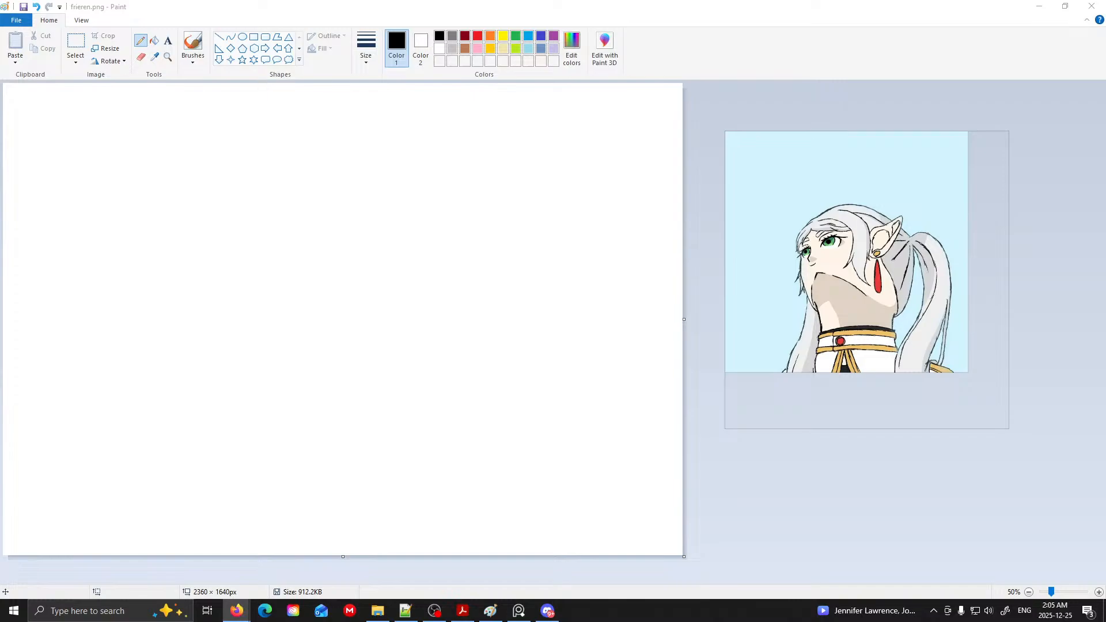
key("alt+Tab")
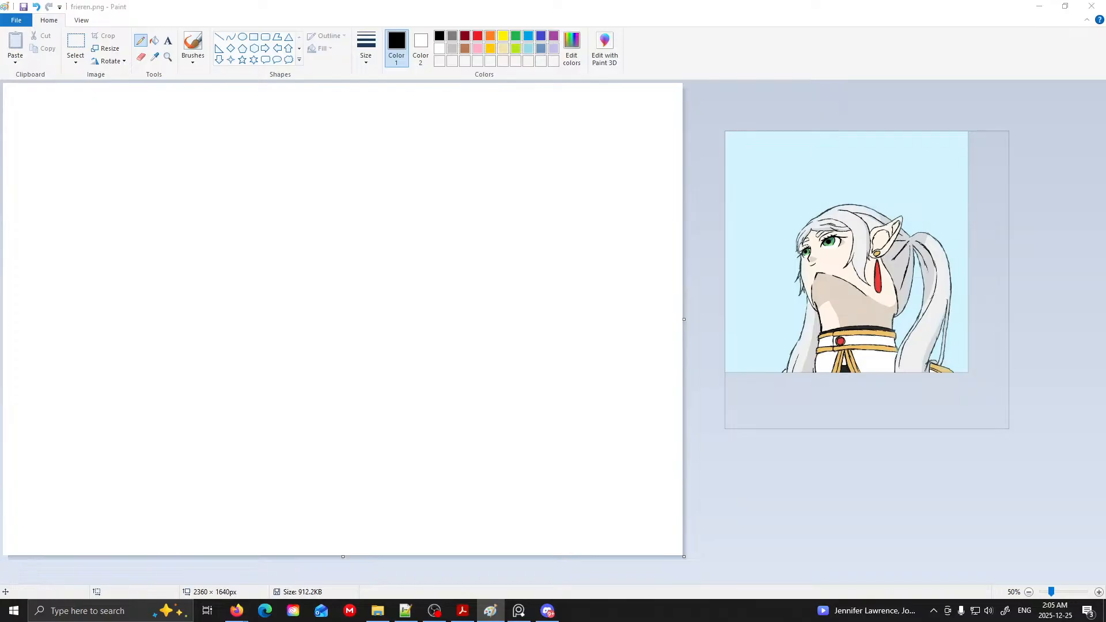
key("alt+Tab")
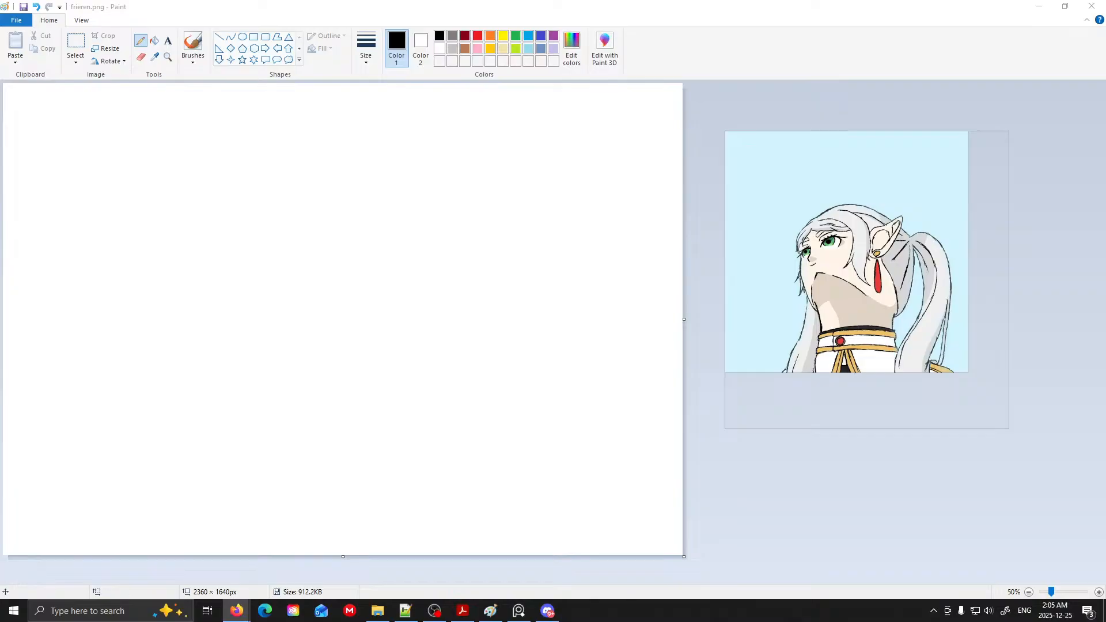
left_click(790, 192)
key("ctrl+v")
scroll(874, 206, "up", 3)
scroll(916, 274, "down", 5)
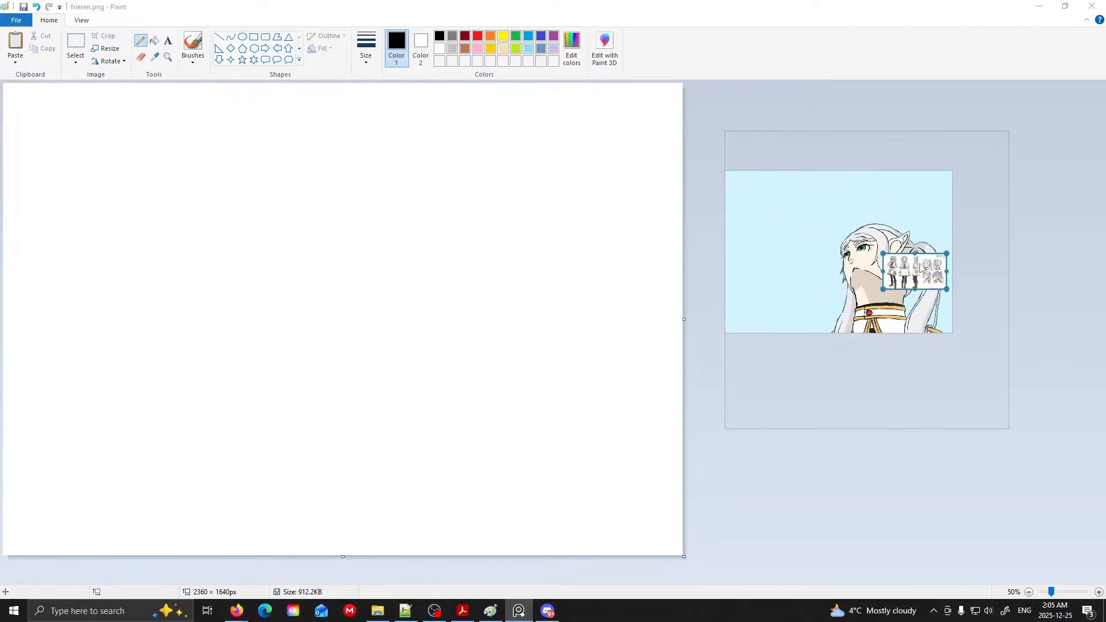
- Enlarge the character sheet and place it directly beneath the first drawing in the reference board
scroll(917, 276, "up", 3)
left_click_drag(846, 284, 775, 226)
left_click_drag(862, 197, 869, 162)
left_click_drag(784, 222, 809, 307)
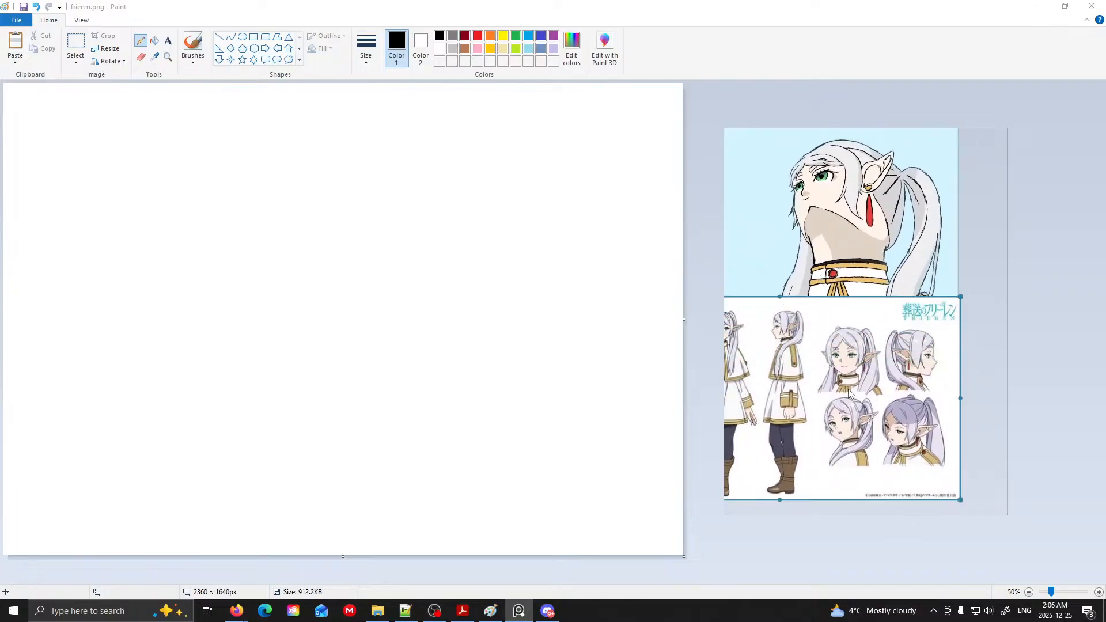
left_click(290, 21)
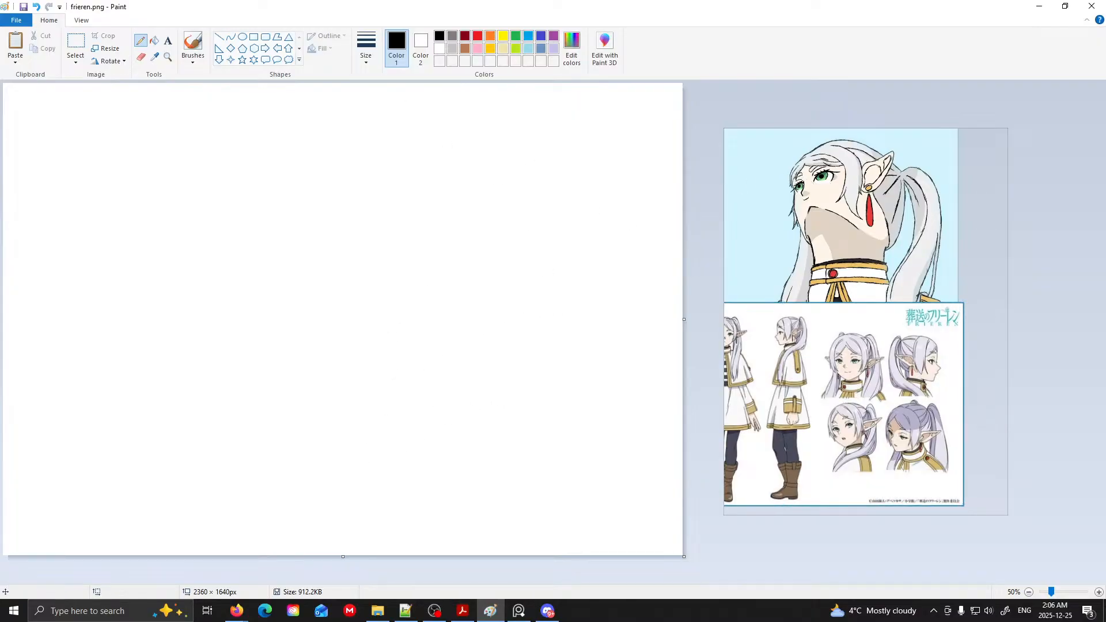
key("alt+Tab")
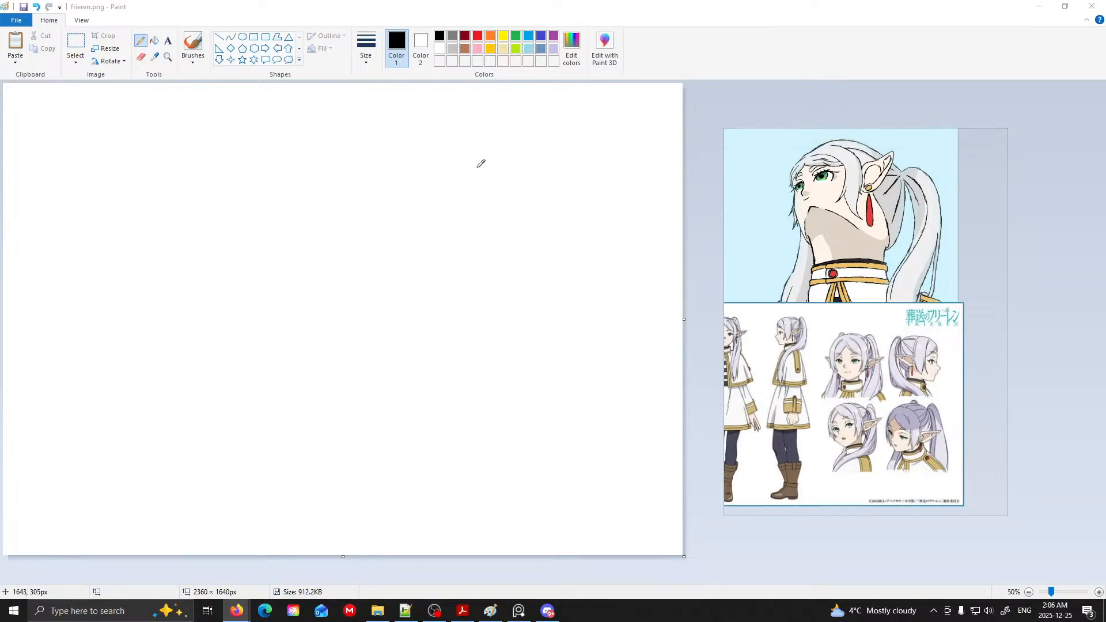
- Set the pencil thickness and sketch the slanted front edge, curved top and far side of a tilted head shape
left_click(492, 145)
left_click_drag(486, 160, 409, 312)
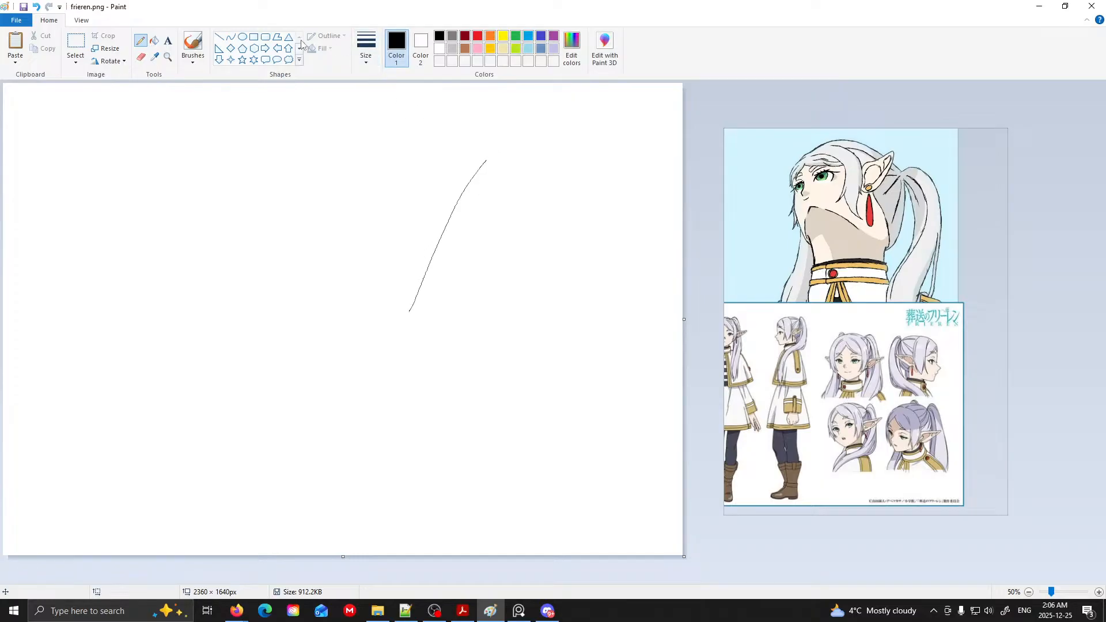
left_click(367, 52)
left_click(390, 93)
left_click_drag(486, 160, 536, 216)
key("ctrl+z")
mouse_move(486, 159)
left_mouse_down()
mouse_move(530, 166)
mouse_move(608, 227)
mouse_move(559, 357)
left_mouse_up()
- Close the underside of the head shape with a curved jawline and add short strokes at its lower left
left_click_drag(473, 198, 473, 224)
left_click_drag(477, 268, 592, 370)
key("ctrl+z")
left_click_drag(440, 251, 493, 299)
mouse_move(436, 254)
left_mouse_down()
mouse_move(420, 288)
mouse_move(431, 307)
mouse_move(560, 329)
mouse_move(520, 327)
left_mouse_up()
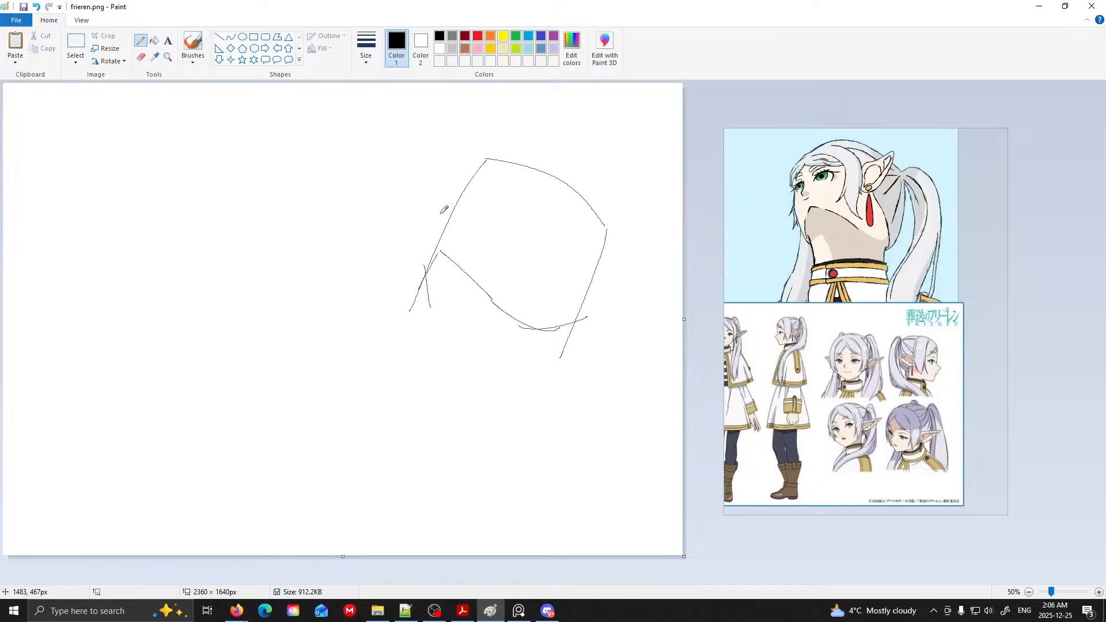
- Sketch two curved guide lines across the head, plus a small pointed mark and a chin stroke along the face edge
mouse_move(441, 251)
left_mouse_down()
mouse_move(509, 182)
mouse_move(596, 219)
left_mouse_up()
key("ctrl+z")
left_click_drag(426, 295, 430, 321)
left_click_drag(478, 203, 573, 229)
left_click_drag(461, 202, 553, 297)
key("ctrl+z")
left_click_drag(462, 214, 598, 304)
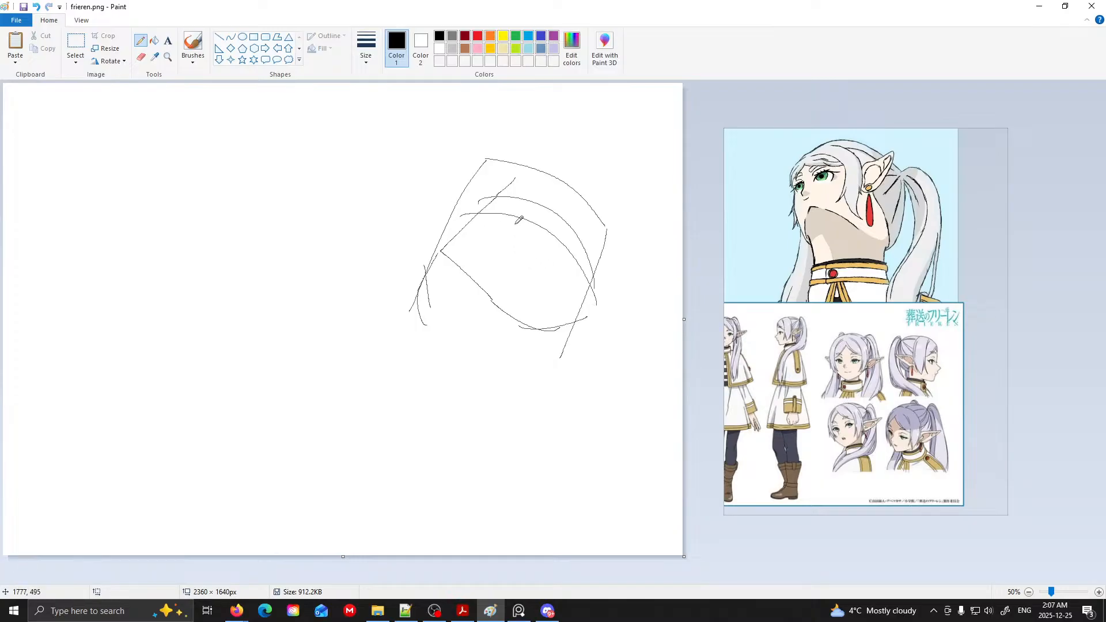
mouse_move(473, 215)
left_mouse_down()
mouse_move(439, 217)
mouse_move(471, 231)
left_mouse_up()
- Rearrange the reference board so the character sheet sits beside the character drawing, with both shown next to the canvas
scroll(859, 388, "up", 5)
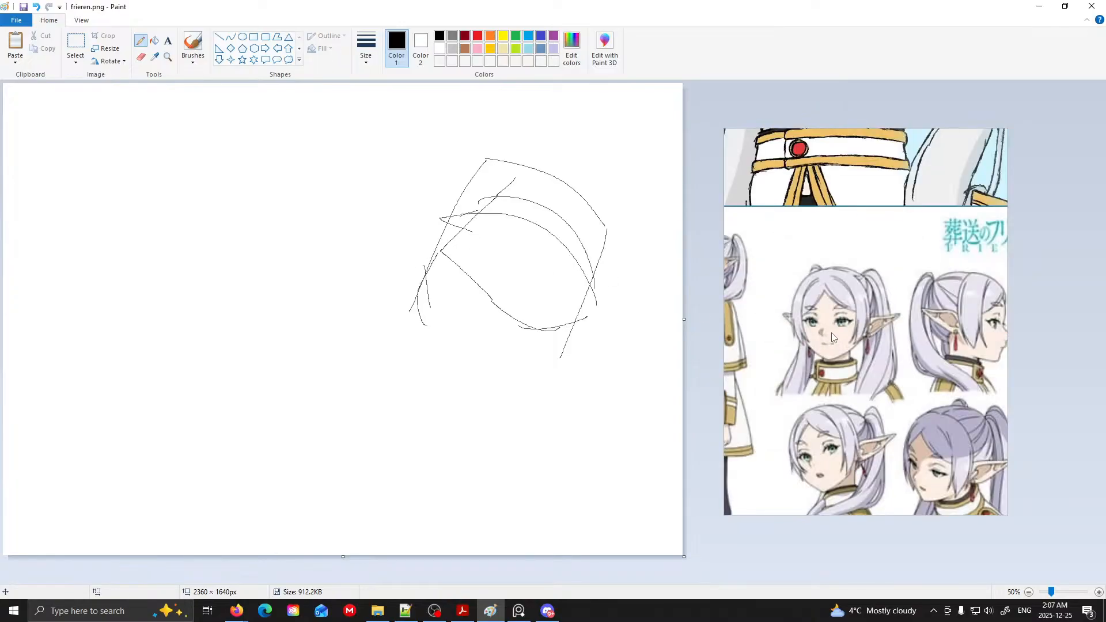
scroll(831, 333, "down", 5)
scroll(831, 335, "up", 4)
left_click_drag(827, 348, 822, 332)
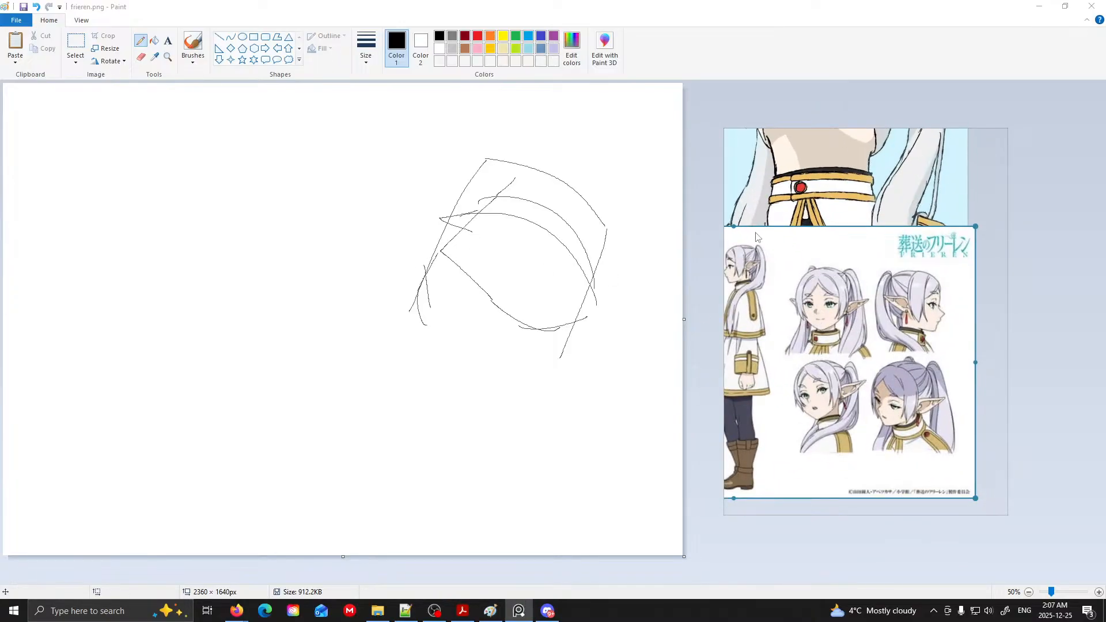
left_click_drag(731, 225, 737, 113)
left_click_drag(890, 225, 794, 259)
left_click_drag(793, 259, 828, 298)
scroll(812, 270, "down", 5)
left_click_drag(850, 228, 876, 249)
left_click_drag(861, 222, 922, 310)
left_click(827, 347)
scroll(878, 329, "up", 4)
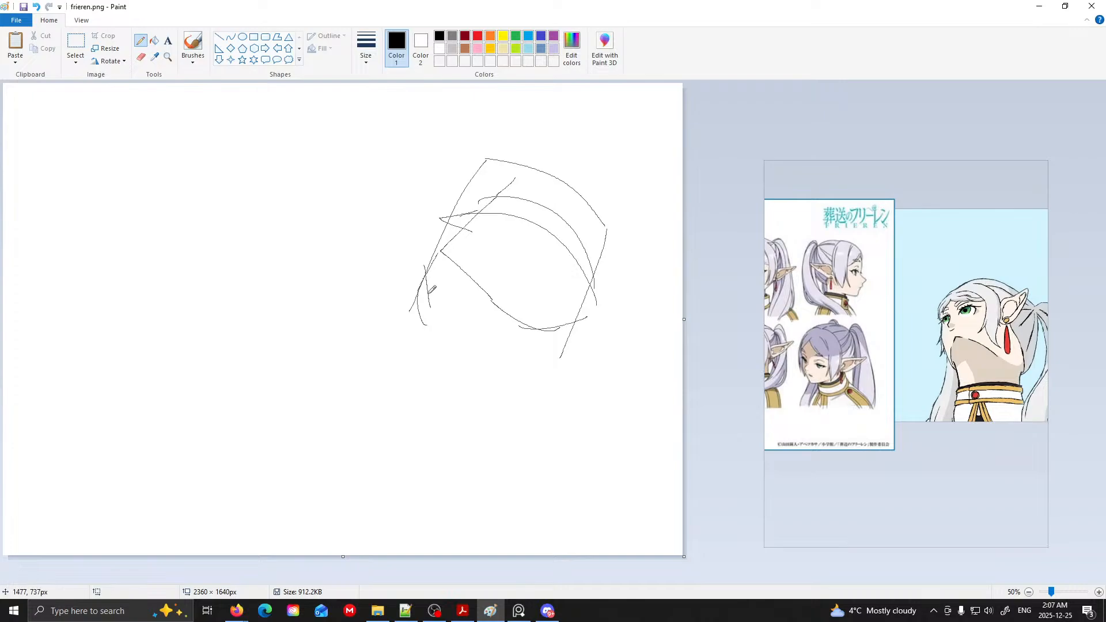
- Sketch both sides of the neck below the head and a curved collar line across its base
mouse_move(438, 256)
left_mouse_down()
mouse_move(425, 339)
mouse_move(447, 403)
left_mouse_up()
left_click_drag(559, 340, 543, 394)
left_click_drag(439, 393, 548, 412)
left_click_drag(440, 391, 416, 394)
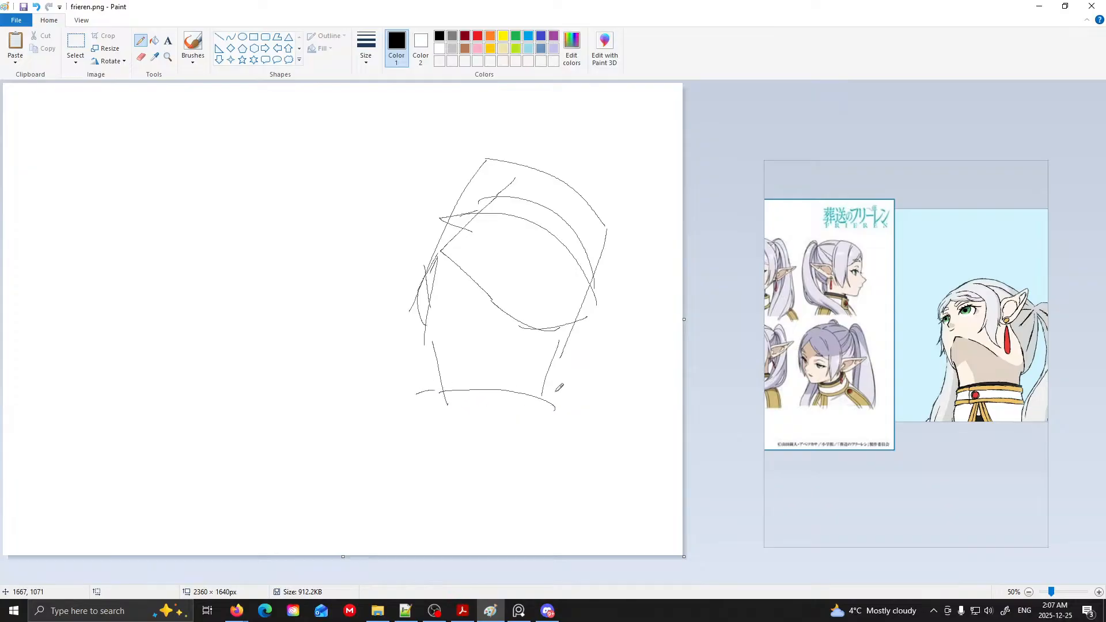
- Bring the full character drawing into view in the reference board and sketch a large rounded hair outline around the head
scroll(925, 371, "down", 1)
scroll(951, 375, "up", 1)
left_click_drag(973, 394, 927, 387)
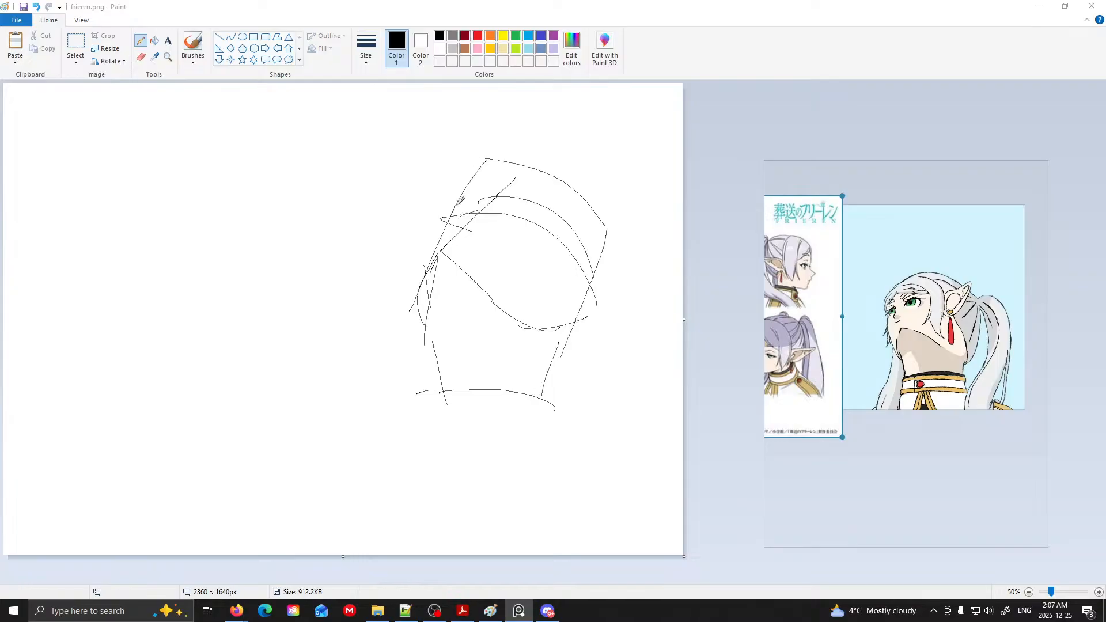
left_click(413, 256)
mouse_move(540, 134)
left_mouse_down()
mouse_move(446, 325)
mouse_move(527, 125)
mouse_move(459, 146)
left_mouse_up()
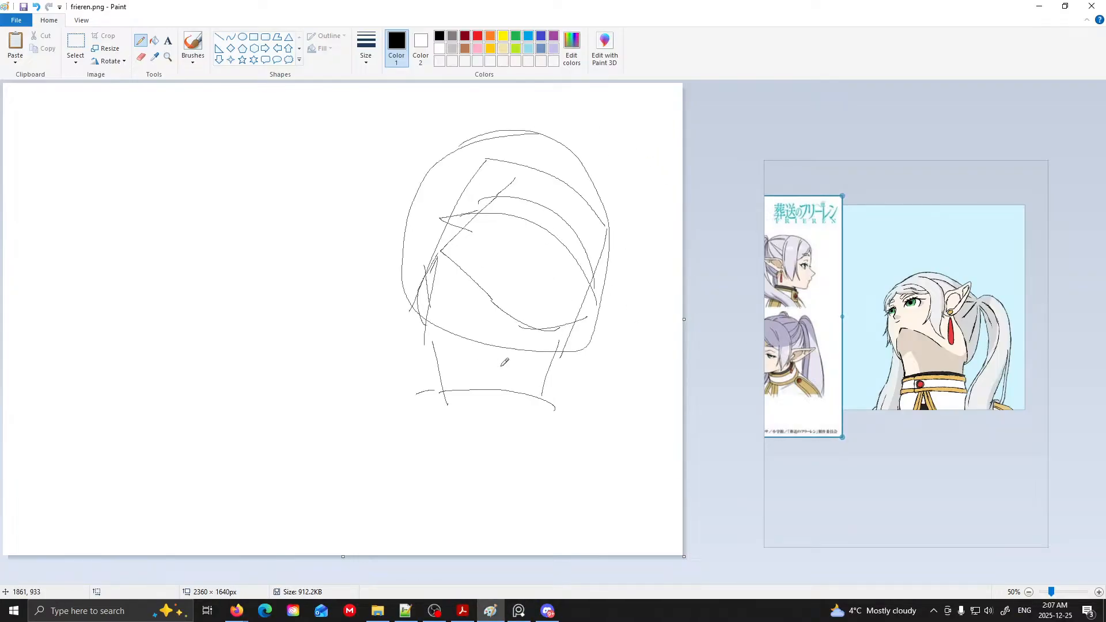
- Sketch the sides of the high collar, the right shoulder slope and long hair strands hanging beside it
mouse_move(432, 390)
left_mouse_down()
mouse_move(412, 461)
mouse_move(414, 554)
left_mouse_up()
left_click_drag(555, 400, 565, 477)
mouse_move(569, 455)
left_mouse_down()
mouse_move(571, 471)
mouse_move(623, 477)
mouse_move(668, 542)
left_mouse_up()
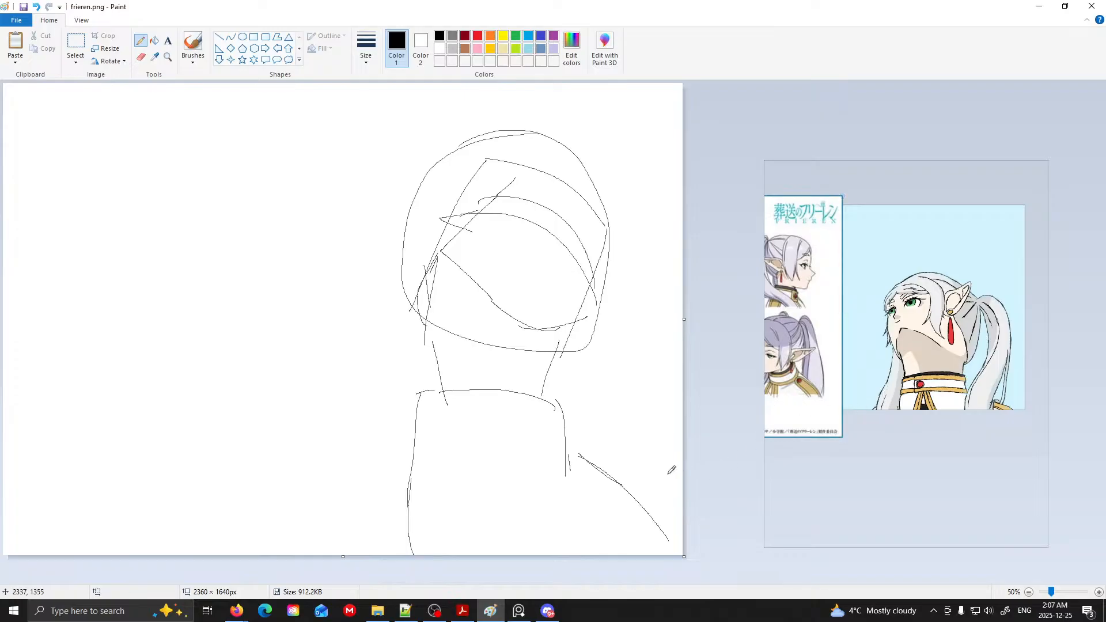
mouse_move(608, 365)
left_mouse_down()
mouse_move(603, 488)
mouse_move(576, 545)
left_mouse_up()
left_click_drag(668, 444, 651, 556)
left_click_drag(590, 458, 576, 556)
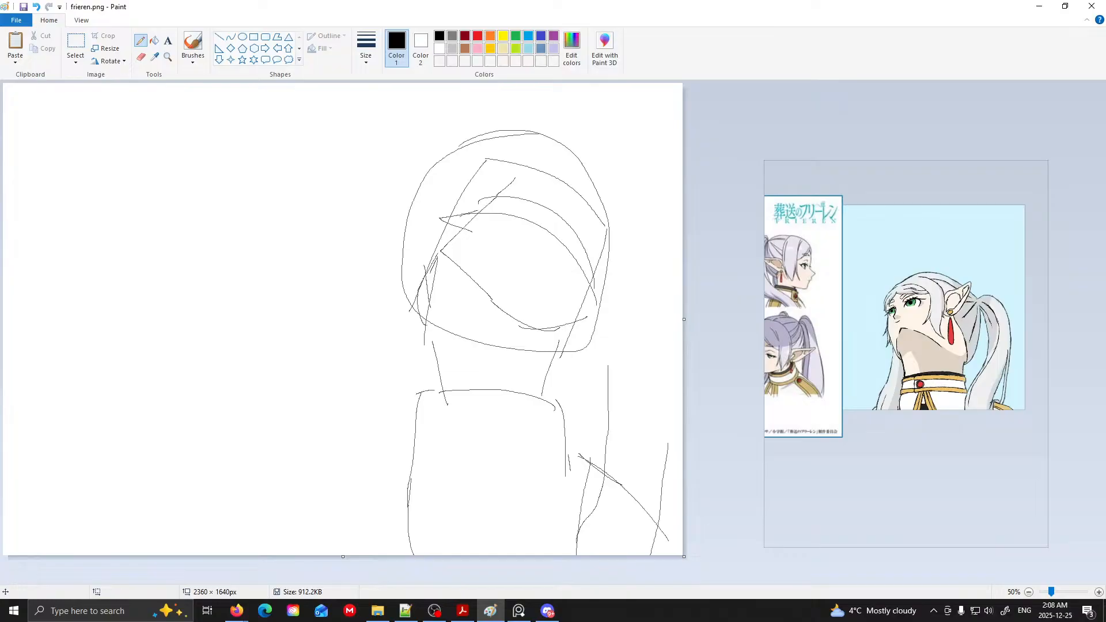
key("alt+Tab")
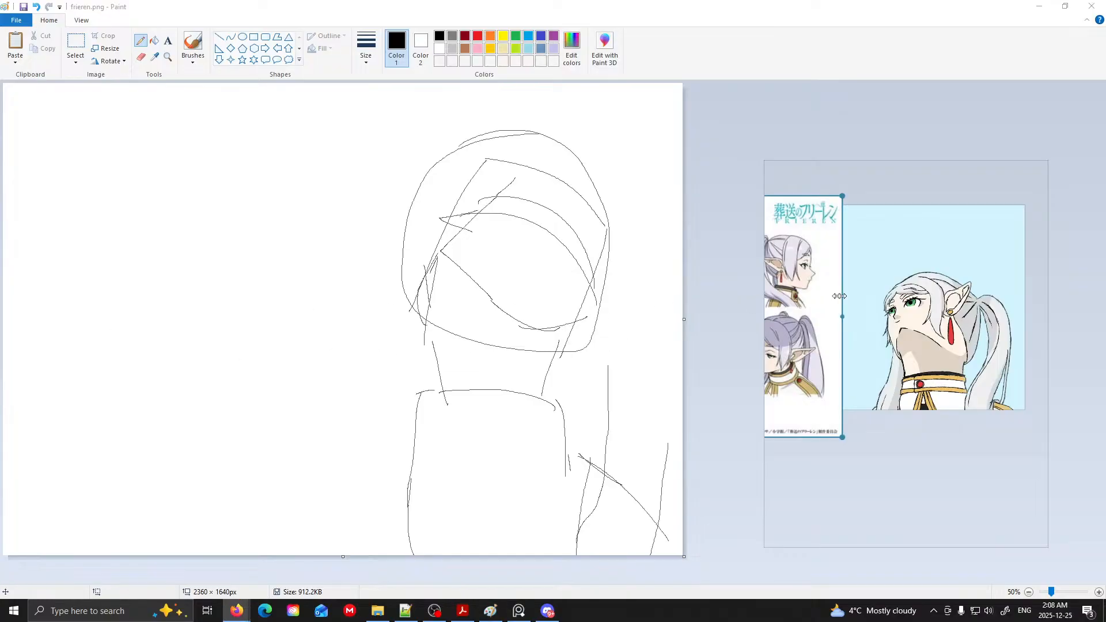
key("alt+Tab")
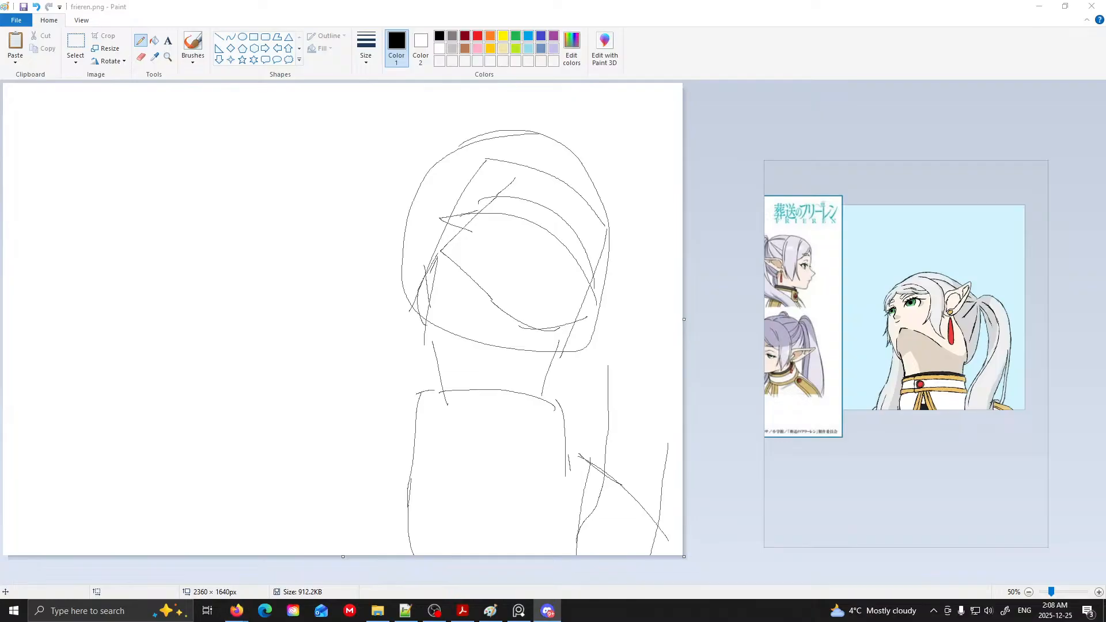
key("alt+Tab")
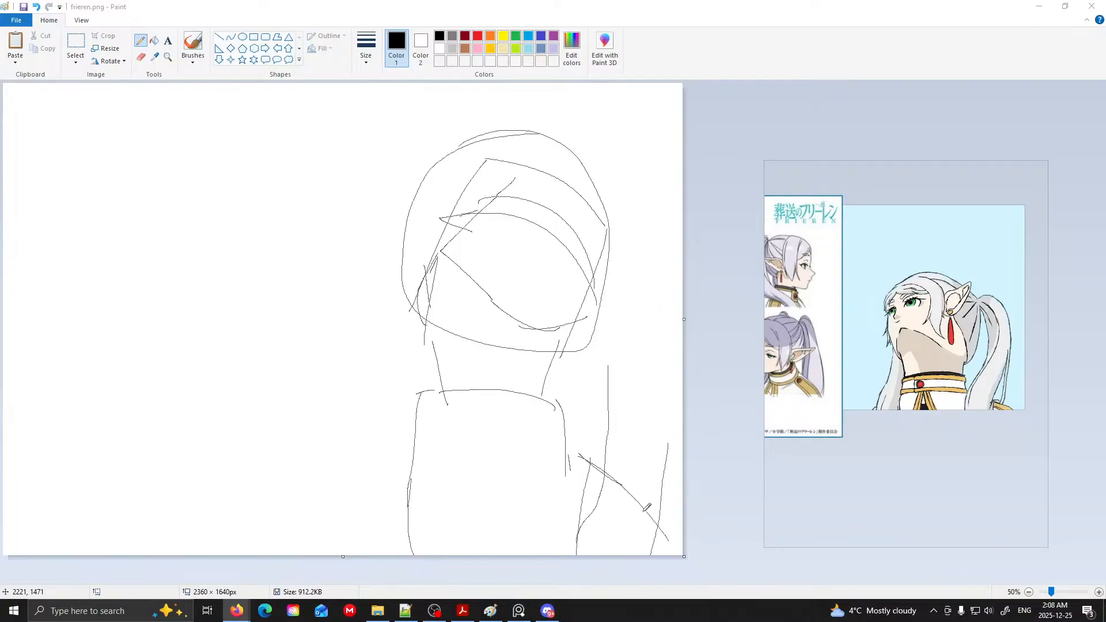
left_click(588, 441)
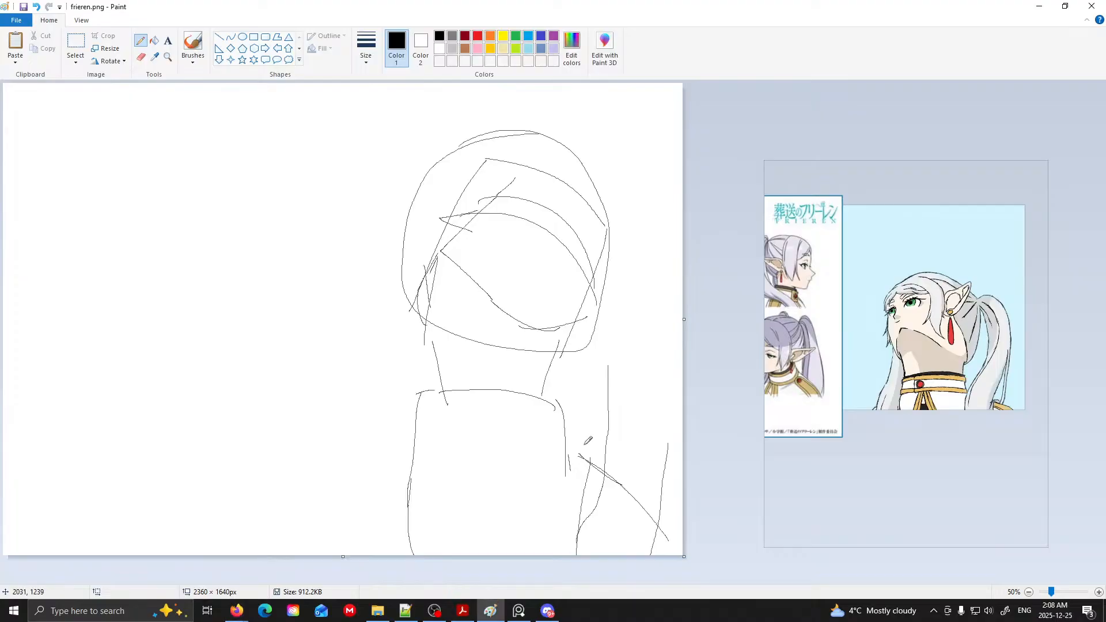
- Add curved hair strokes and crossing lines over the right shoulder, and outline the left shoulder down to the canvas edge
left_click_drag(618, 406, 578, 554)
left_click_drag(670, 419, 583, 556)
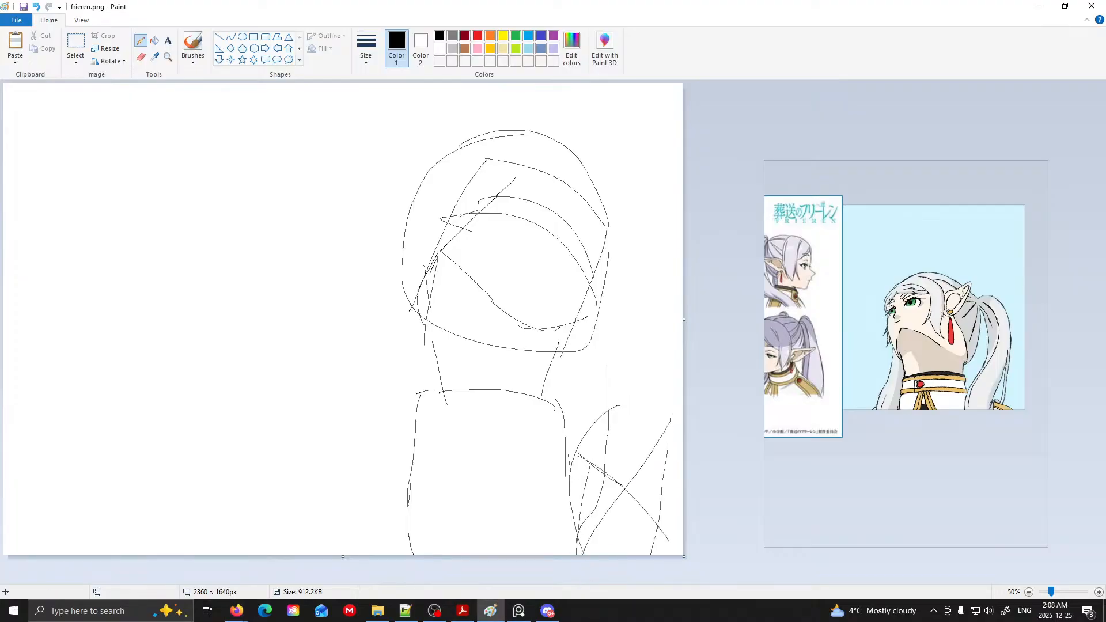
left_click_drag(630, 475, 640, 556)
mouse_move(651, 500)
left_mouse_down()
mouse_move(694, 548)
mouse_move(689, 562)
left_mouse_up()
left_click_drag(668, 510, 606, 474)
mouse_move(438, 459)
left_mouse_down()
mouse_move(360, 492)
mouse_move(331, 588)
left_mouse_up()
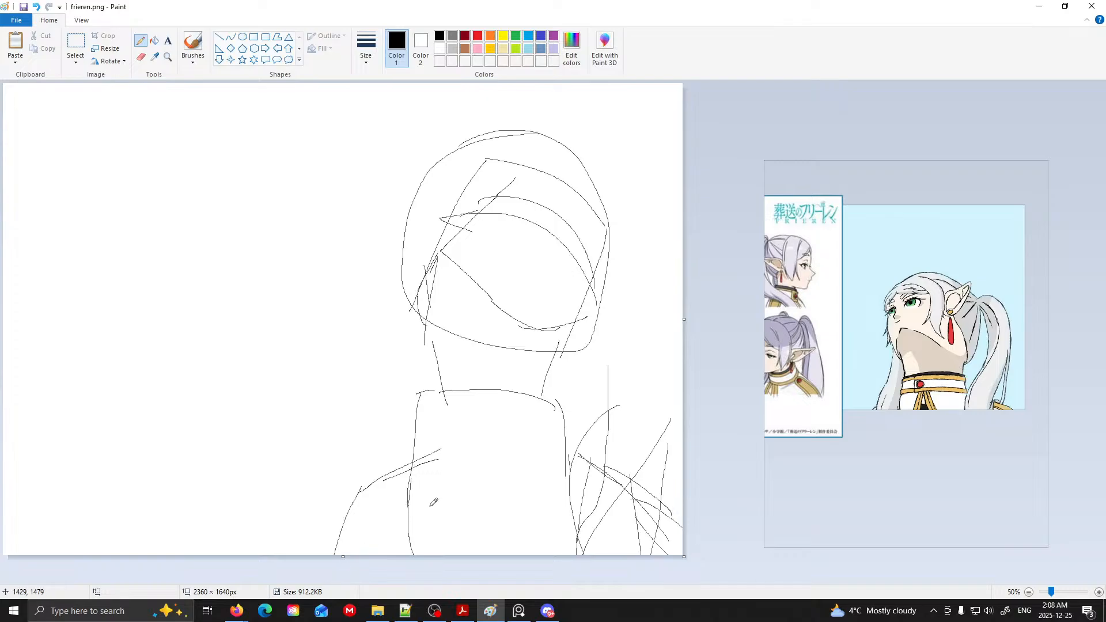
- Sketch a curved line across the base of the collar and long horizontal guide lines across the chest
left_click_drag(520, 448, 648, 481)
mouse_move(387, 476)
left_mouse_down()
mouse_move(596, 469)
mouse_move(667, 506)
left_mouse_up()
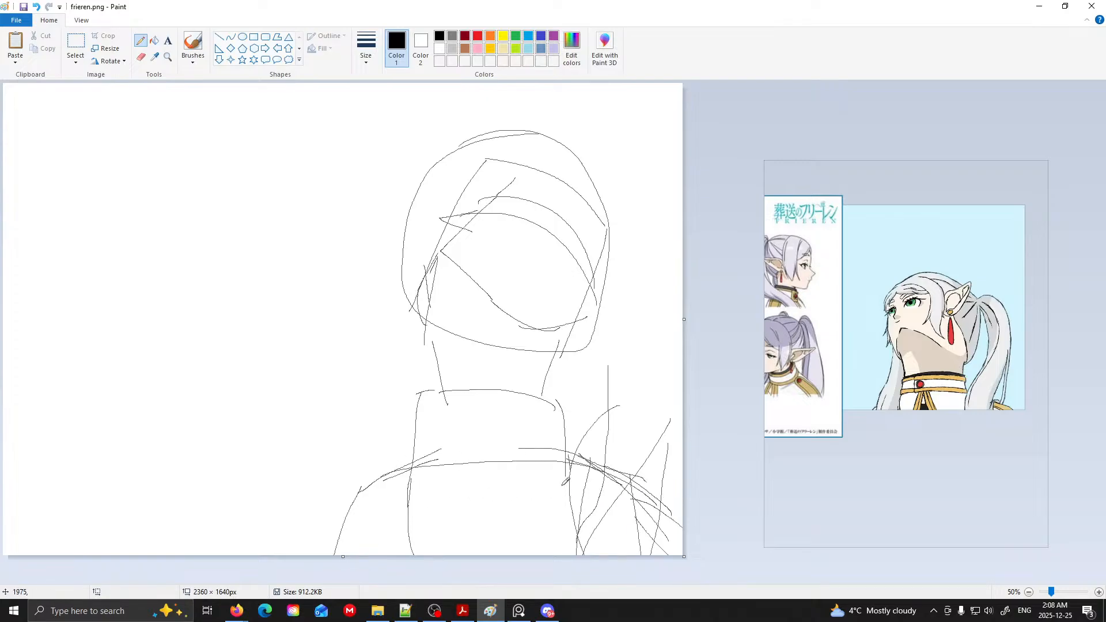
left_click_drag(645, 495, 588, 494)
mouse_move(520, 496)
left_mouse_down()
mouse_move(615, 504)
mouse_move(407, 496)
mouse_move(663, 491)
left_mouse_up()
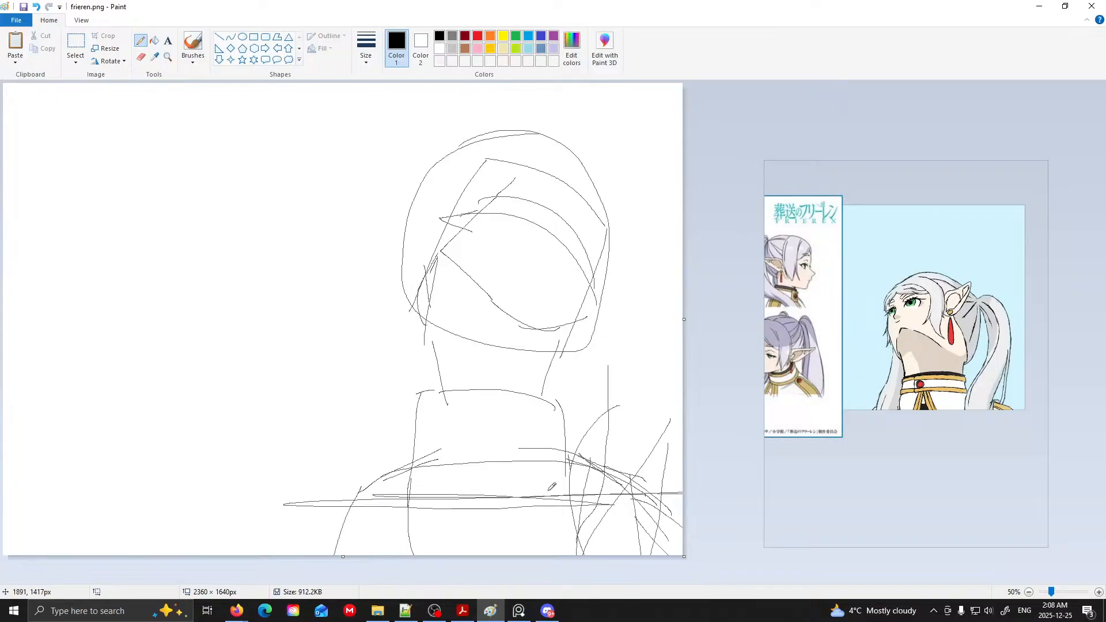
- Extend both shoulder slopes outward and build up a slightly tilted line across the chest with repeated strokes
left_click_drag(357, 493, 294, 545)
mouse_move(350, 500)
left_mouse_down()
mouse_move(299, 540)
mouse_move(296, 562)
left_mouse_up()
mouse_move(640, 478)
left_mouse_down()
mouse_move(682, 523)
mouse_move(682, 543)
left_mouse_up()
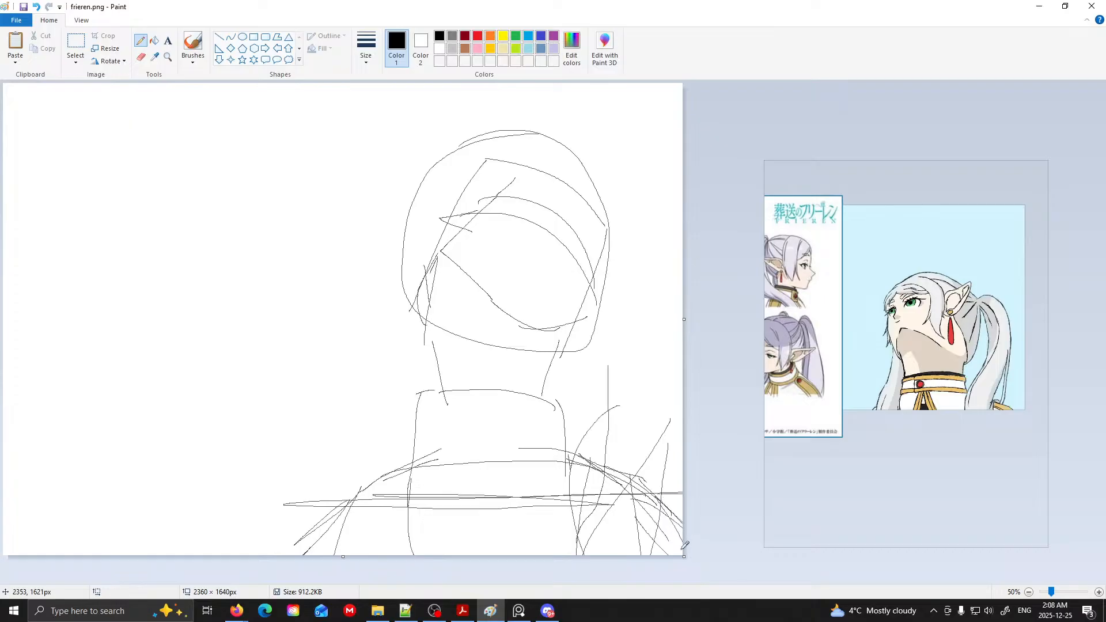
mouse_move(668, 505)
left_mouse_down()
mouse_move(573, 455)
mouse_move(582, 468)
left_mouse_up()
mouse_move(345, 514)
left_mouse_down()
mouse_move(363, 531)
mouse_move(593, 501)
mouse_move(369, 519)
mouse_move(654, 496)
mouse_move(407, 514)
mouse_move(636, 486)
left_mouse_up()
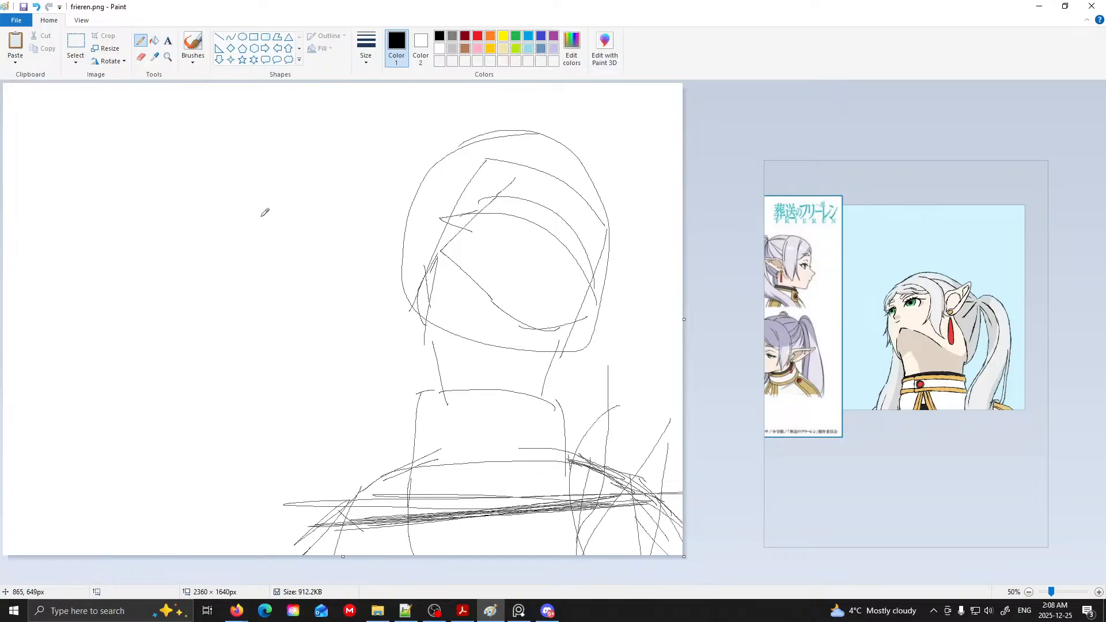
- Erase the left part of the horizontal chest guides and darken the outer right shoulder slope with the pencil
left_click(141, 57)
mouse_move(468, 496)
left_mouse_down()
mouse_move(504, 491)
mouse_move(307, 506)
left_mouse_up()
left_click(141, 41)
left_click_drag(632, 476, 675, 540)
mouse_move(648, 496)
left_mouse_down()
mouse_move(682, 542)
mouse_move(669, 529)
left_mouse_up()
- Reinforce the collar's vertical edges and its upper horizontal bands with repeated pencil strokes, including its join to the left shoulder
left_click_drag(431, 451, 420, 519)
mouse_move(415, 403)
left_mouse_down()
mouse_move(429, 463)
mouse_move(395, 510)
left_mouse_up()
left_click_drag(432, 380, 432, 554)
left_click_drag(426, 514, 435, 550)
left_click_drag(449, 418, 585, 435)
mouse_move(482, 431)
left_mouse_down()
mouse_move(573, 432)
mouse_move(576, 464)
left_mouse_up()
mouse_move(573, 426)
left_mouse_down()
mouse_move(585, 470)
mouse_move(574, 416)
mouse_move(403, 409)
mouse_move(515, 408)
left_mouse_up()
mouse_move(412, 398)
left_mouse_down()
mouse_move(424, 429)
mouse_move(410, 472)
left_mouse_up()
mouse_move(404, 465)
left_mouse_down()
mouse_move(396, 474)
mouse_move(388, 460)
left_mouse_up()
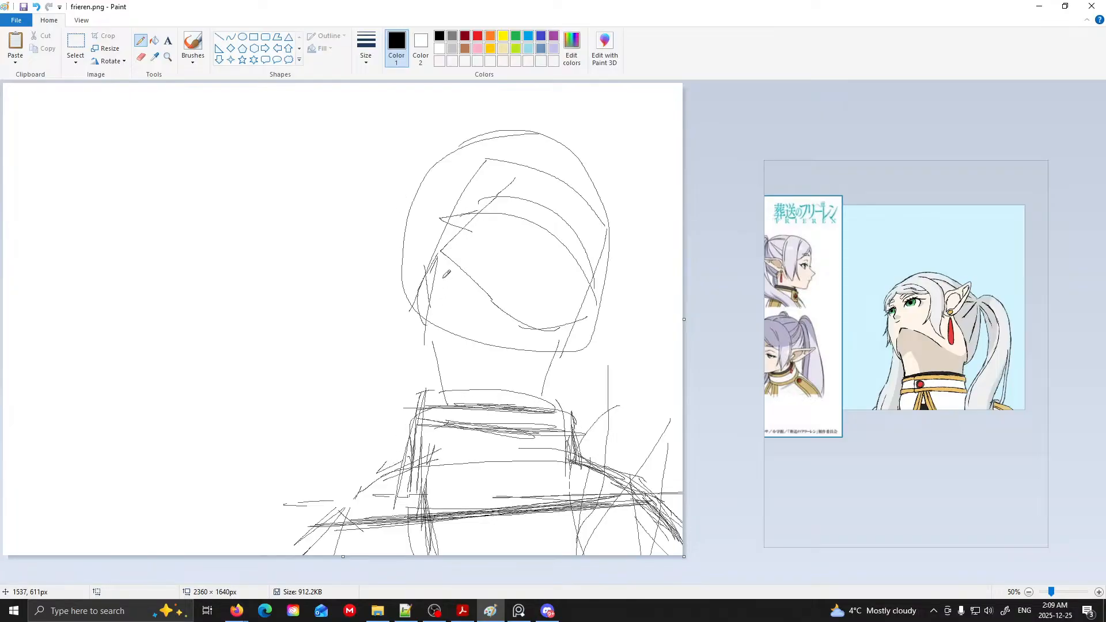
- Darken both sides of the neck and restate the jawline where it meets the neck
left_click_drag(435, 341, 447, 404)
mouse_move(564, 351)
left_mouse_down()
mouse_move(563, 412)
mouse_move(542, 362)
mouse_move(519, 351)
left_mouse_up()
left_click_drag(576, 358, 531, 348)
left_click_drag(553, 350, 505, 326)
left_click_drag(506, 326, 552, 349)
left_click_drag(471, 303, 519, 330)
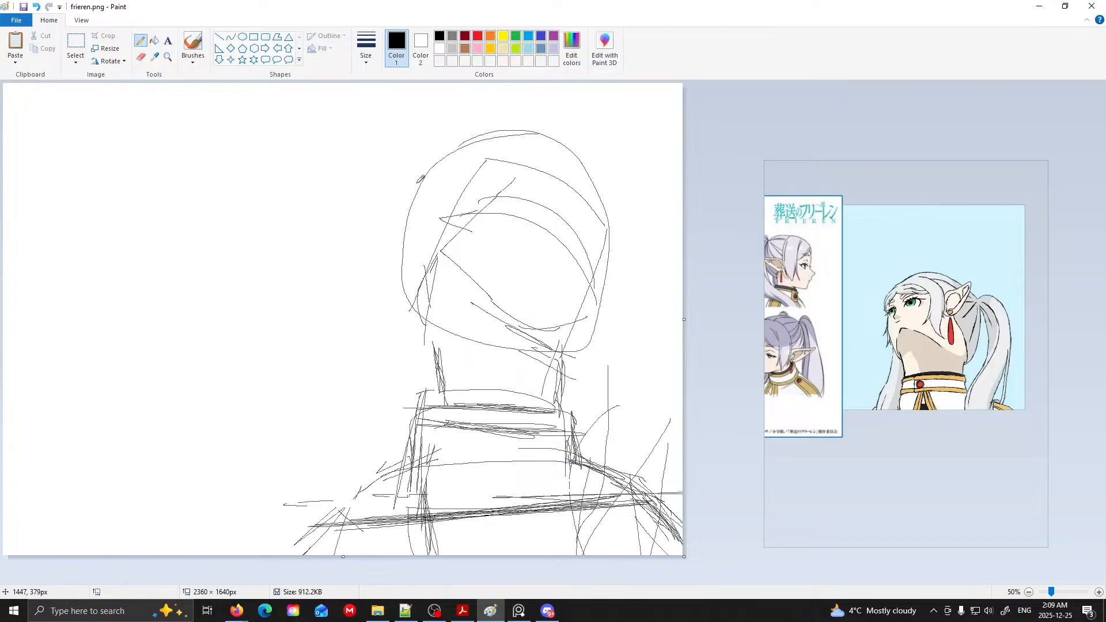
- Darken the slanted front edge of the face and draw two long guide lines running outward to the left
mouse_move(461, 193)
left_mouse_down()
mouse_move(443, 239)
mouse_move(485, 143)
mouse_move(451, 246)
left_mouse_up()
left_click_drag(451, 199, 358, 184)
left_click_drag(347, 136, 472, 201)
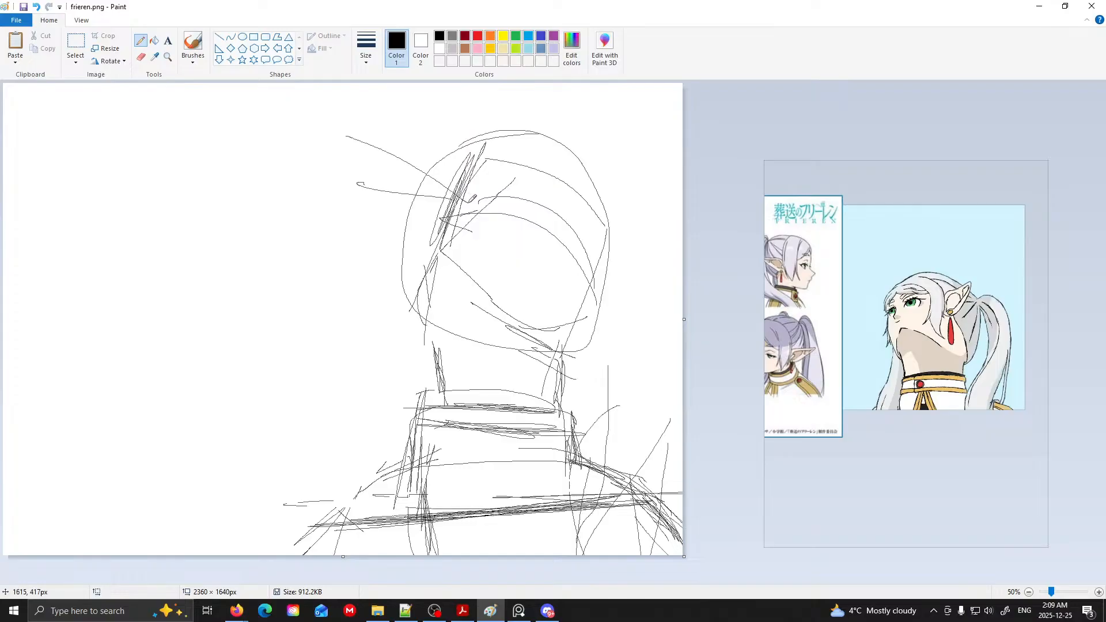
left_click_drag(441, 243, 526, 151)
- Erase the guide strokes crossing the slanted face line and darken that line between the forehead and chin with the pencil
left_click(141, 56)
left_click_drag(471, 167, 473, 170)
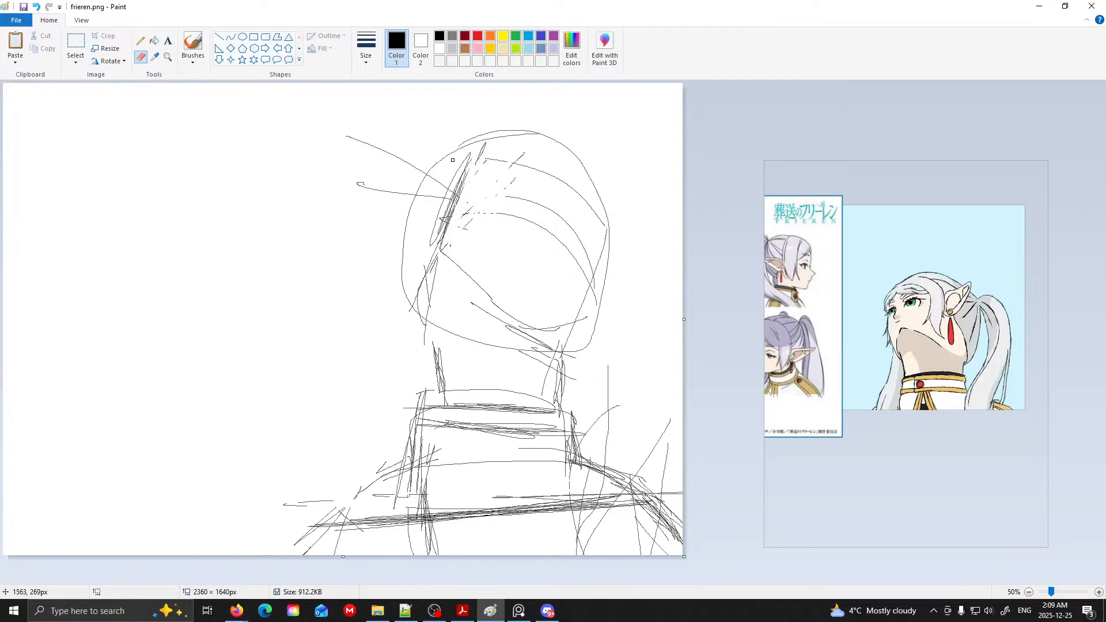
left_click_drag(438, 209, 436, 220)
left_click(141, 40)
mouse_move(455, 173)
left_mouse_down()
mouse_move(438, 242)
mouse_move(459, 162)
mouse_move(445, 225)
mouse_move(471, 188)
left_mouse_up()
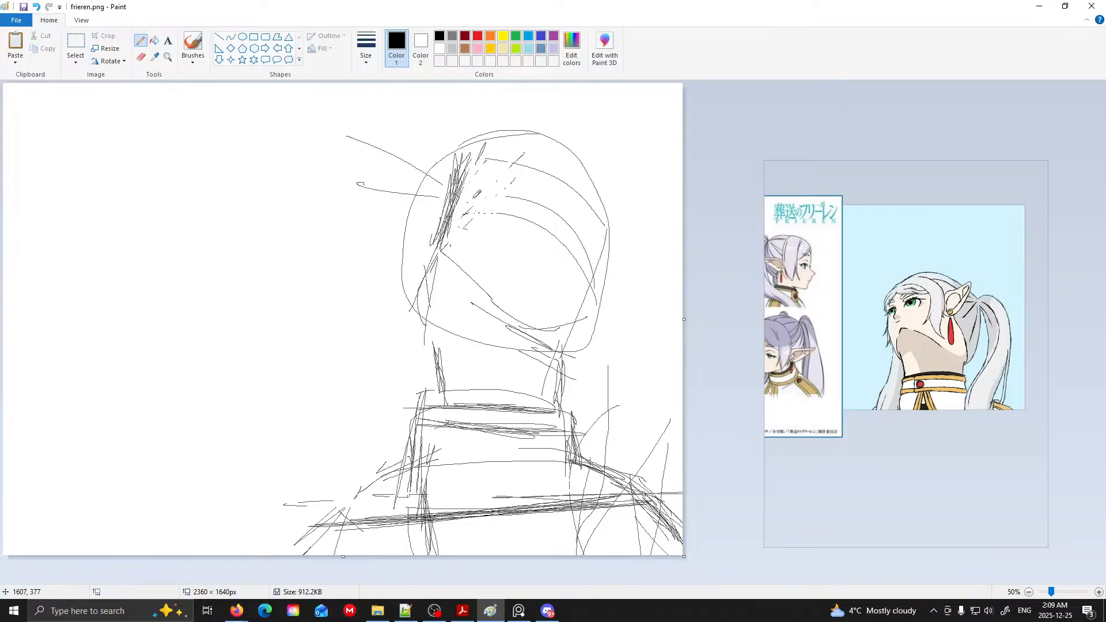
left_click(141, 57)
left_click_drag(448, 209, 487, 152)
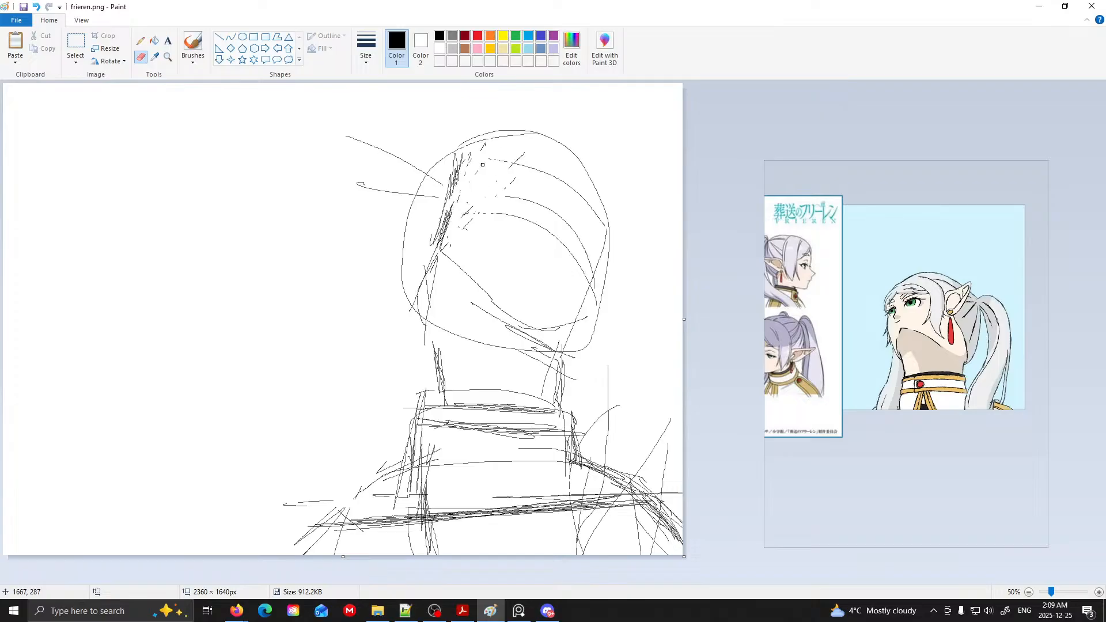
- Sketch a new curved jawline from the chin point toward the back of the neck and erase stray strokes beside the chin
left_click(141, 40)
left_click_drag(441, 252, 552, 325)
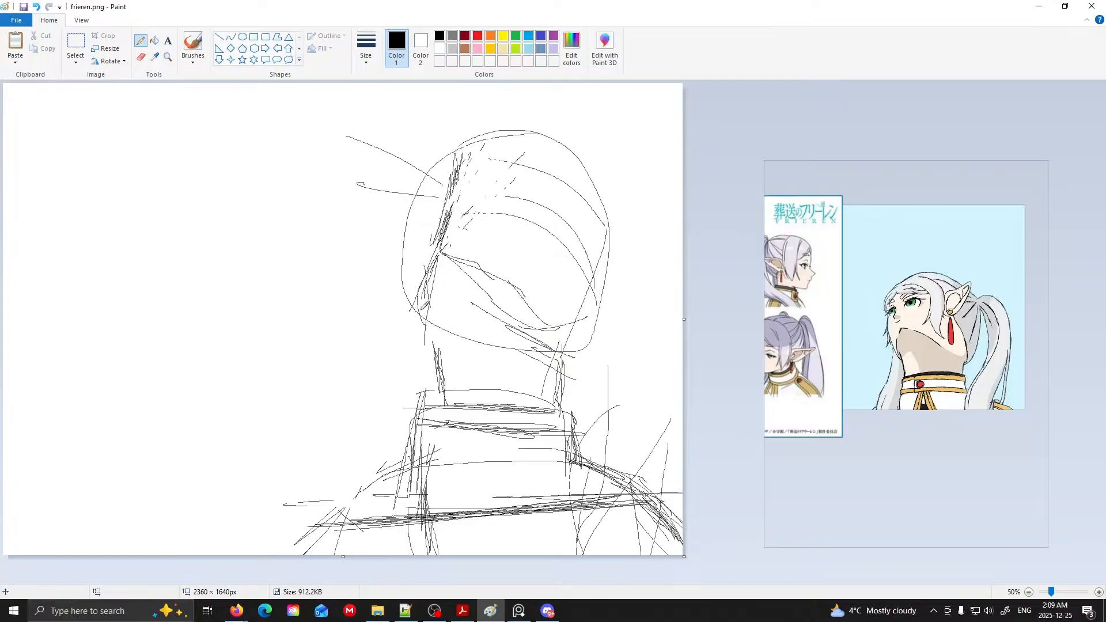
left_click(141, 57)
left_click_drag(442, 264, 431, 299)
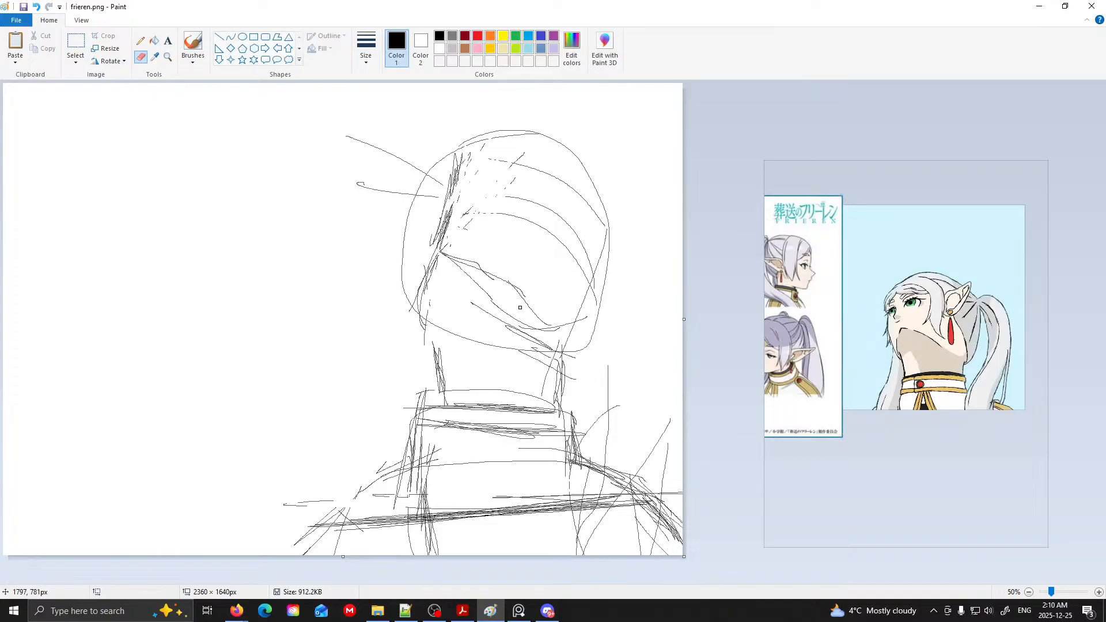
- Erase parts of the old straight jawline and sketch the far edge of the jaw down toward the front of the neck
left_click(141, 42)
left_click(141, 57)
left_click(141, 40)
left_click_drag(412, 297, 428, 348)
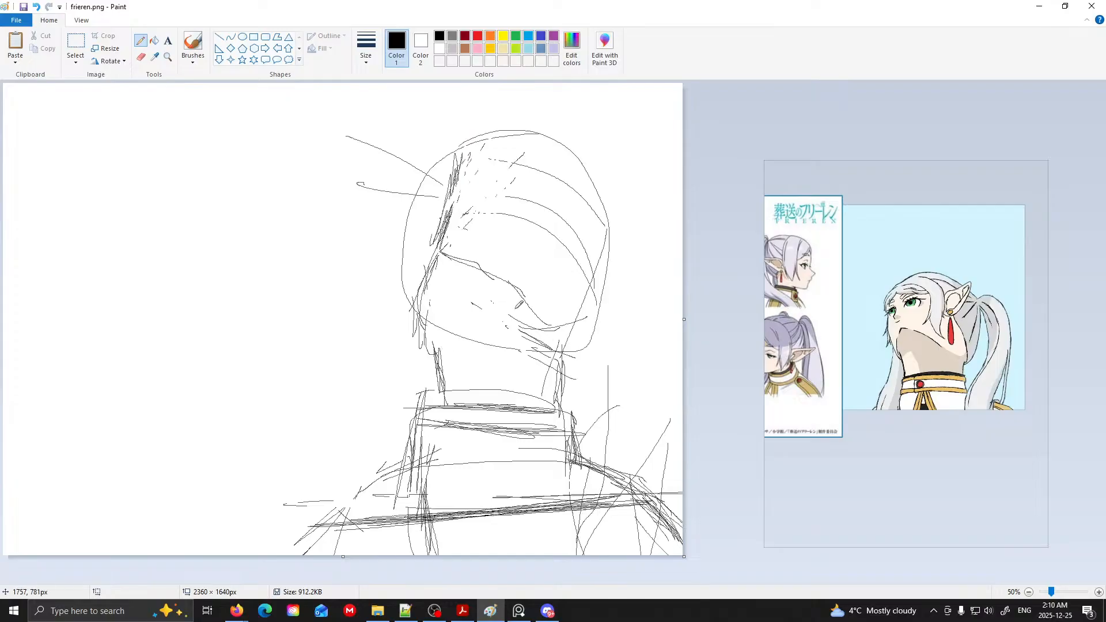
- Darken the curved jawline with the pencil and erase the old construction strokes beneath it
left_click_drag(470, 271, 534, 322)
left_click(141, 56)
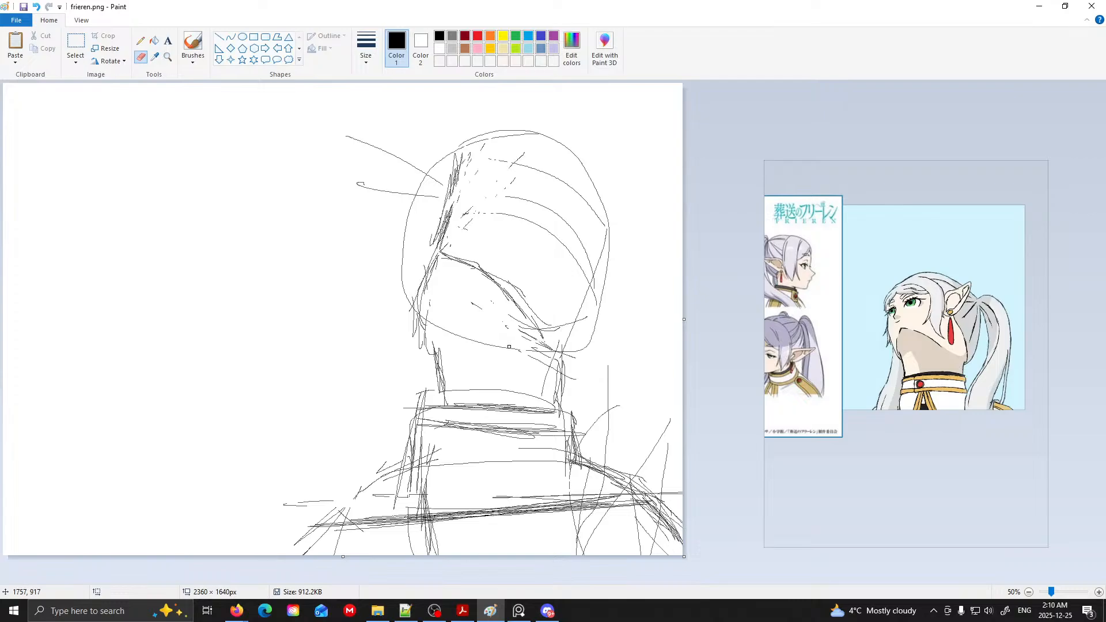
left_click_drag(546, 345, 537, 353)
left_click(141, 40)
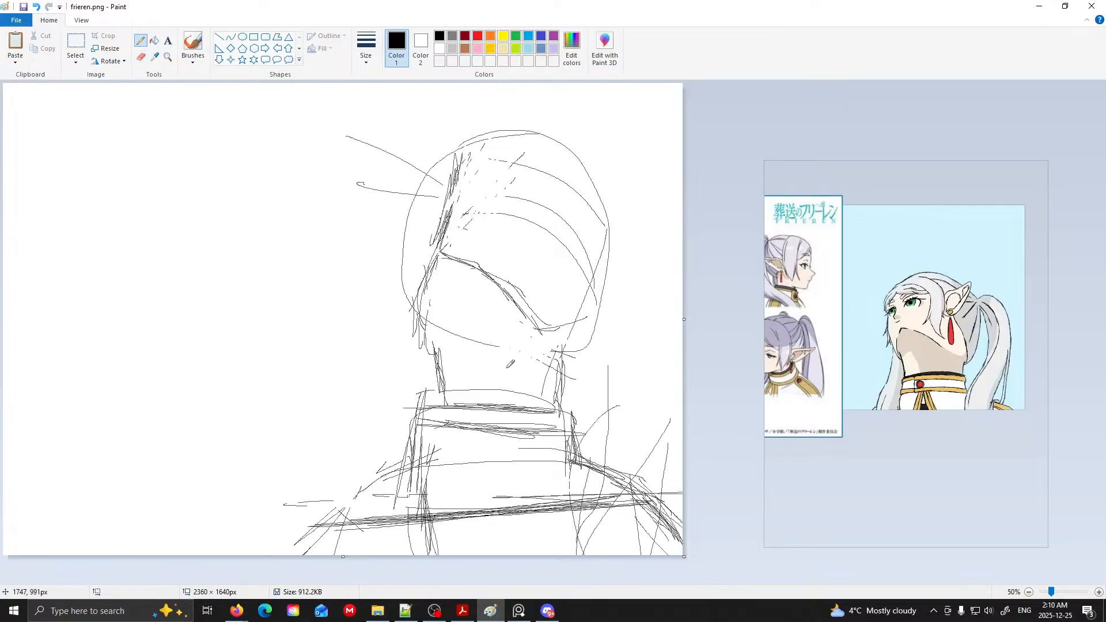
- Check the reference drawings and sketch a tighter head contour inside the circle, along the front and across the crown
mouse_move(914, 360)
left_mouse_down()
mouse_move(937, 359)
mouse_move(907, 359)
left_mouse_up()
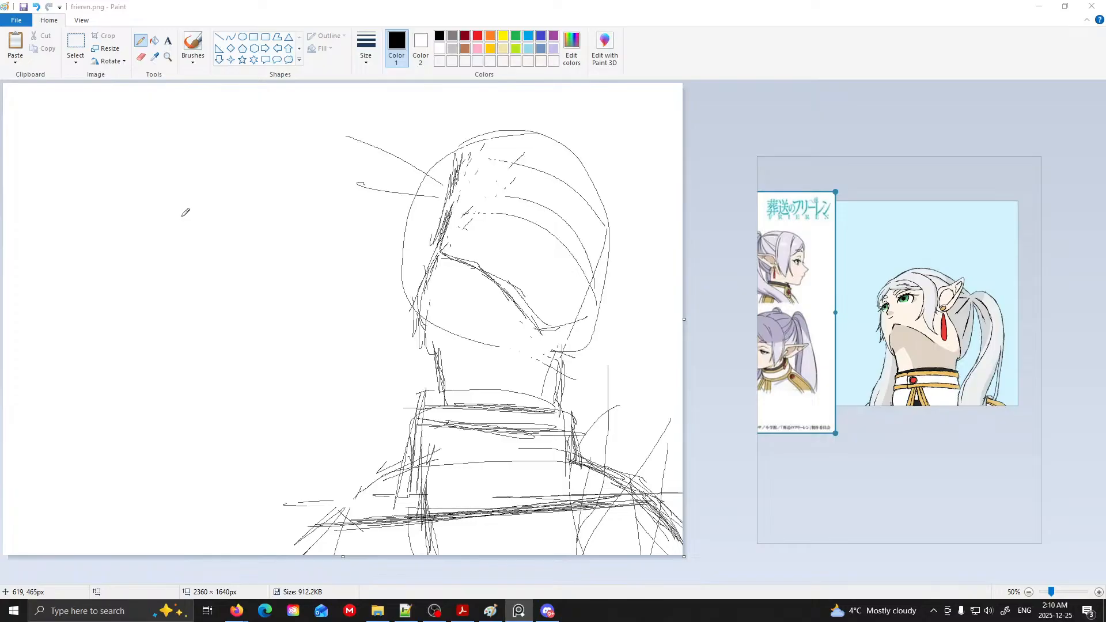
mouse_move(833, 344)
left_mouse_down()
mouse_move(873, 346)
mouse_move(862, 342)
left_mouse_up()
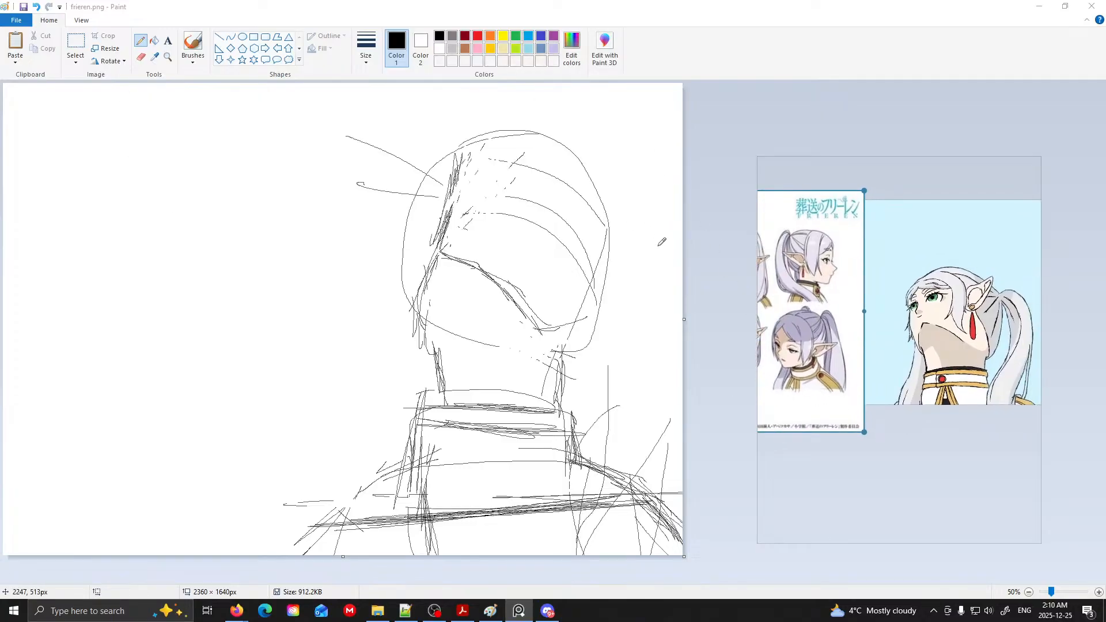
mouse_move(787, 308)
left_mouse_down()
mouse_move(1014, 297)
mouse_move(870, 275)
mouse_move(863, 293)
left_mouse_up()
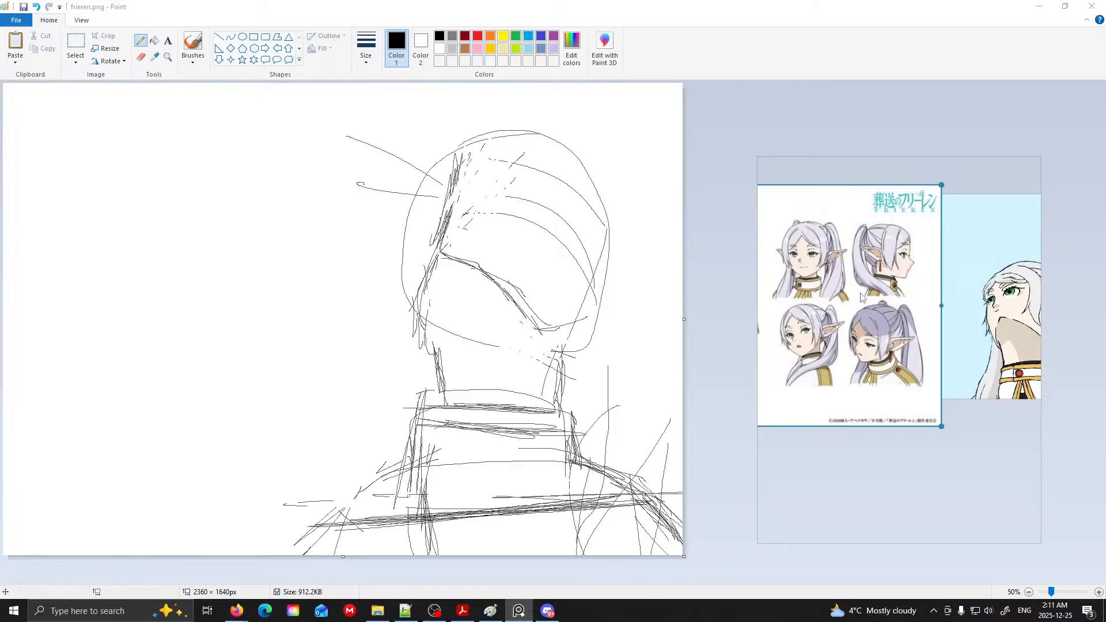
left_click_drag(871, 294, 781, 296)
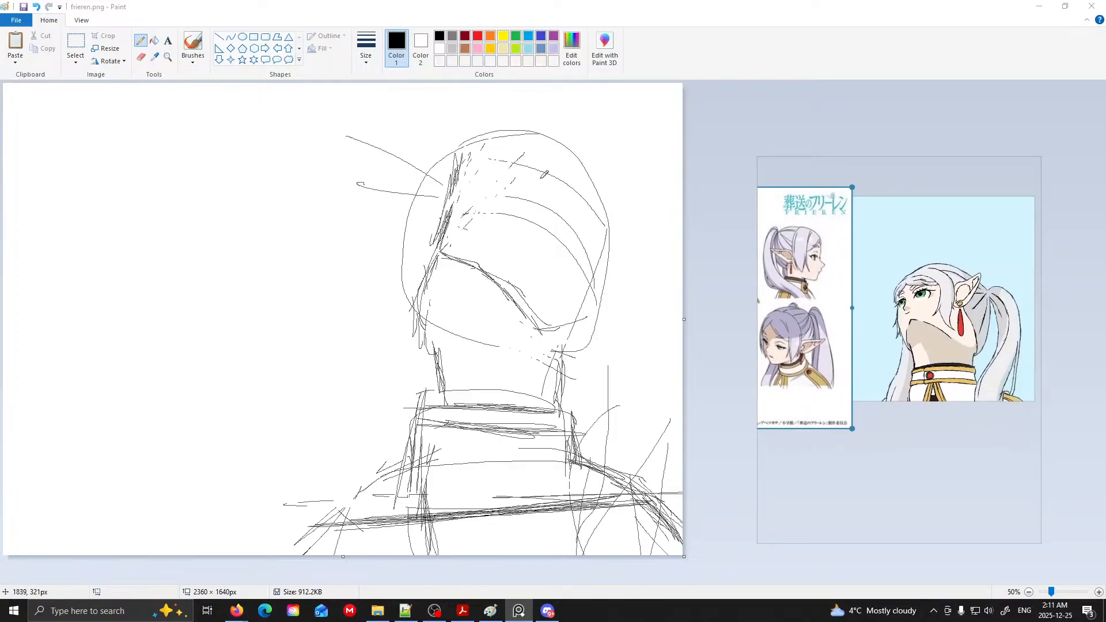
left_click(147, 59)
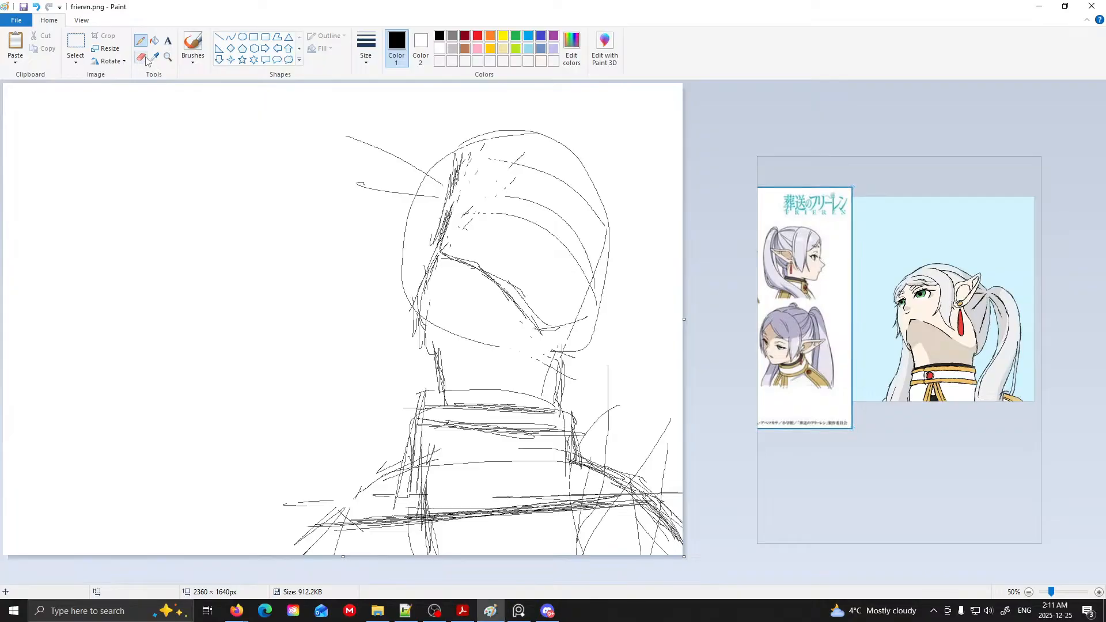
left_click(142, 40)
left_click_drag(459, 165, 432, 199)
mouse_move(446, 169)
left_mouse_down()
mouse_move(422, 224)
mouse_move(415, 290)
left_mouse_up()
left_click_drag(455, 159, 512, 149)
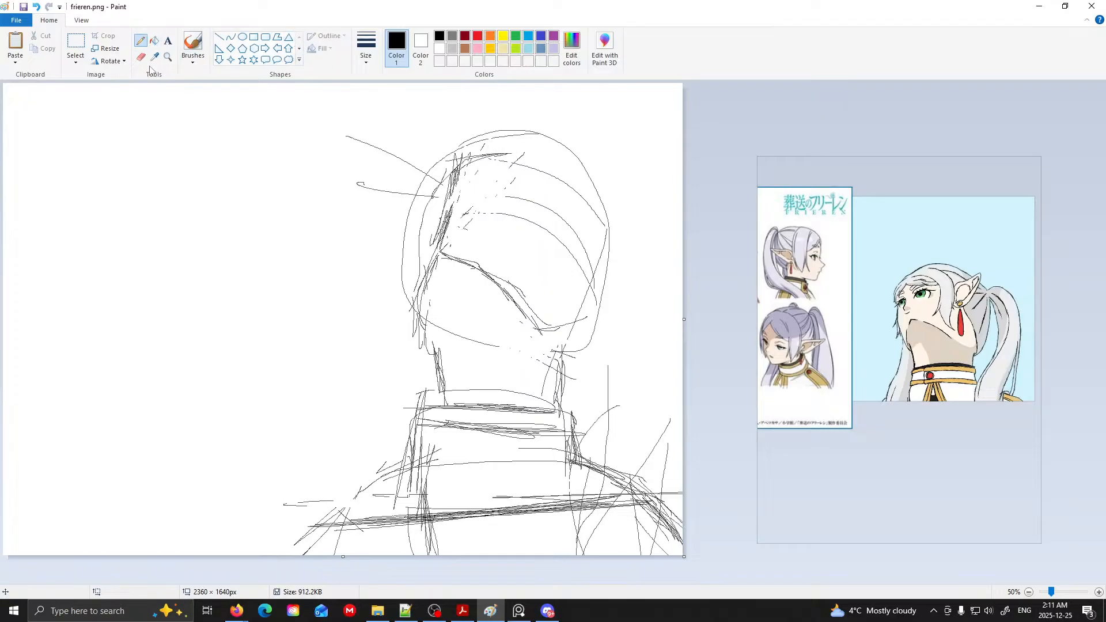
- Set the pencil to its thickest line and outline the slanted face line from the forehead down to the far jaw corner
left_click(193, 58)
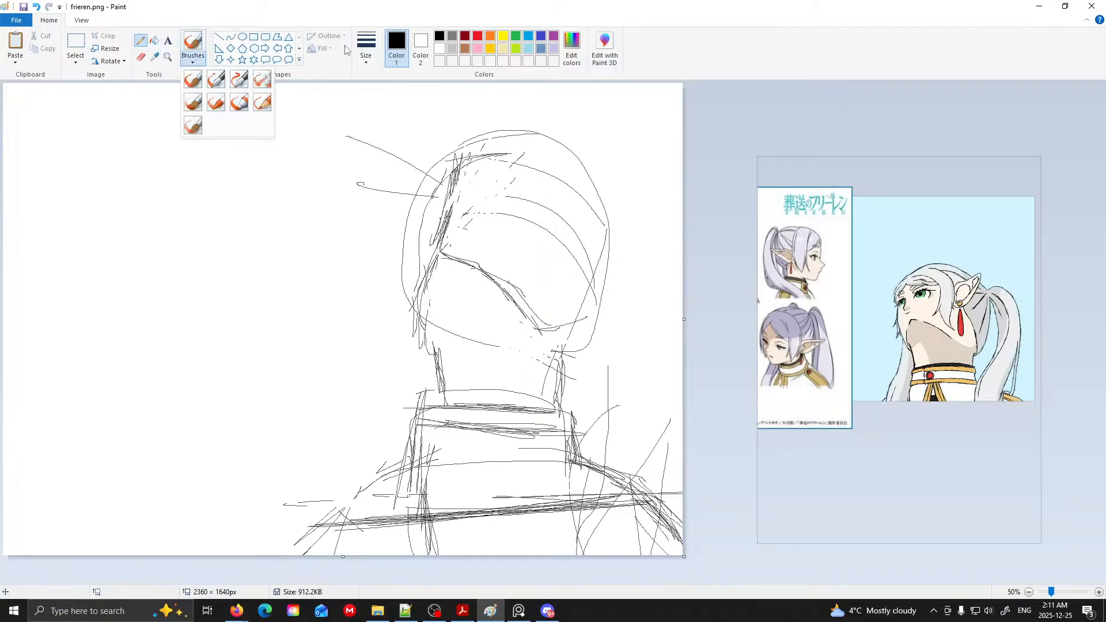
left_click(366, 58)
left_click(366, 61)
left_click(359, 63)
left_click(387, 151)
left_click_drag(469, 158, 541, 166)
key("ctrl+z")
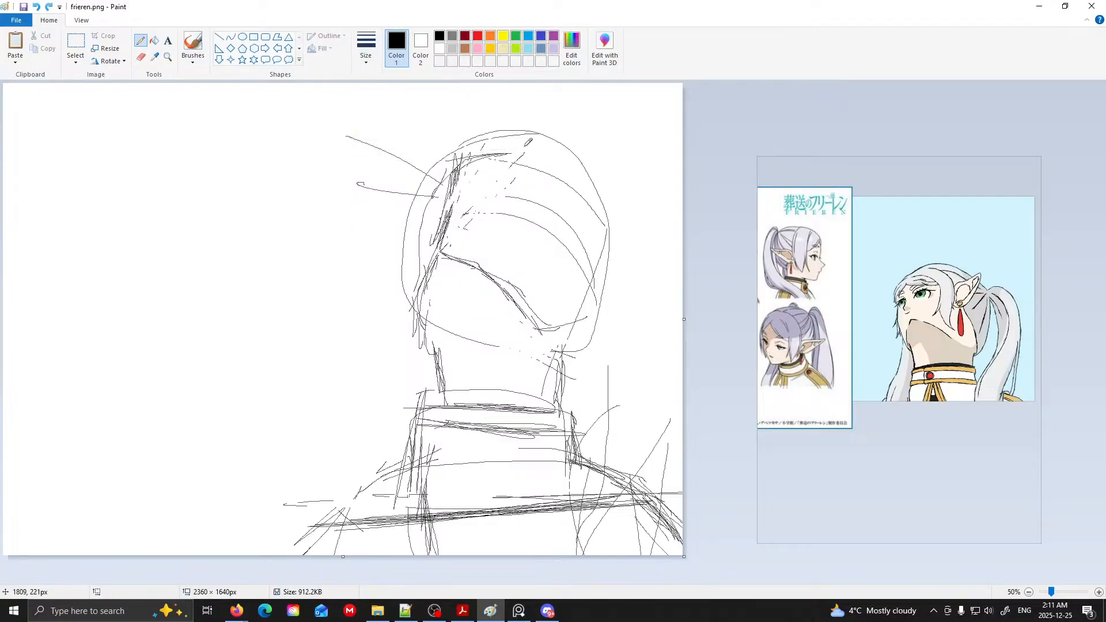
mouse_move(462, 156)
left_mouse_down()
mouse_move(438, 254)
mouse_move(410, 306)
left_mouse_up()
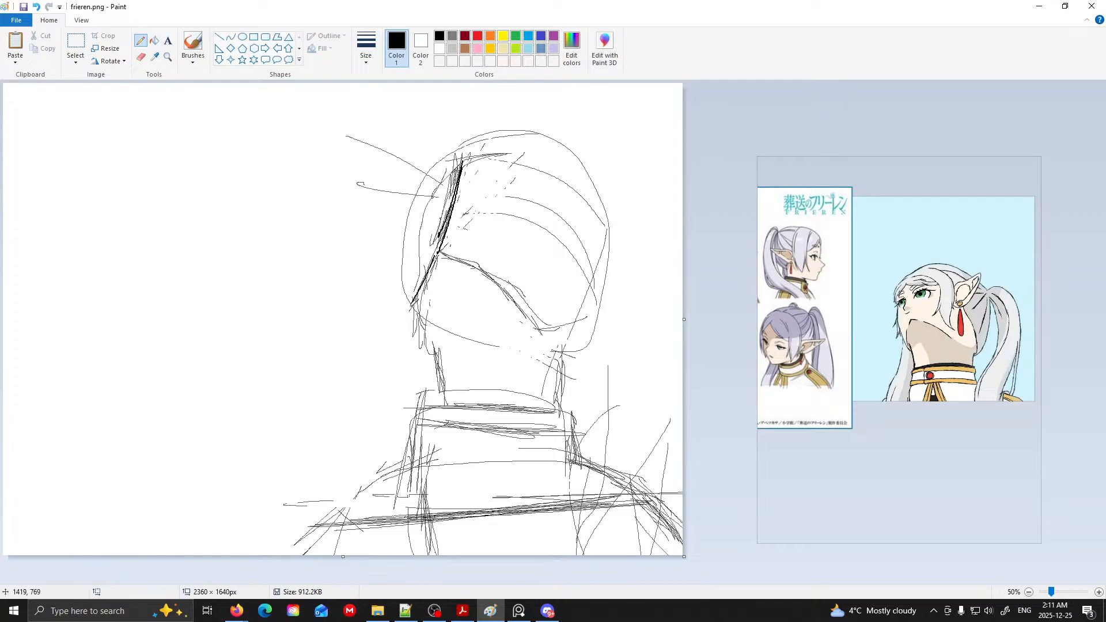
- Outline the curved jawline, the far jaw edge and the front of the neck with thick pencil strokes
mouse_move(447, 251)
left_mouse_down()
mouse_move(506, 278)
mouse_move(499, 270)
mouse_move(546, 341)
left_mouse_up()
left_click_drag(411, 303, 409, 338)
left_click_drag(411, 308, 418, 345)
key("ctrl+z")
mouse_move(423, 293)
left_mouse_down()
mouse_move(418, 325)
mouse_move(438, 363)
left_mouse_up()
left_click_drag(411, 308, 424, 339)
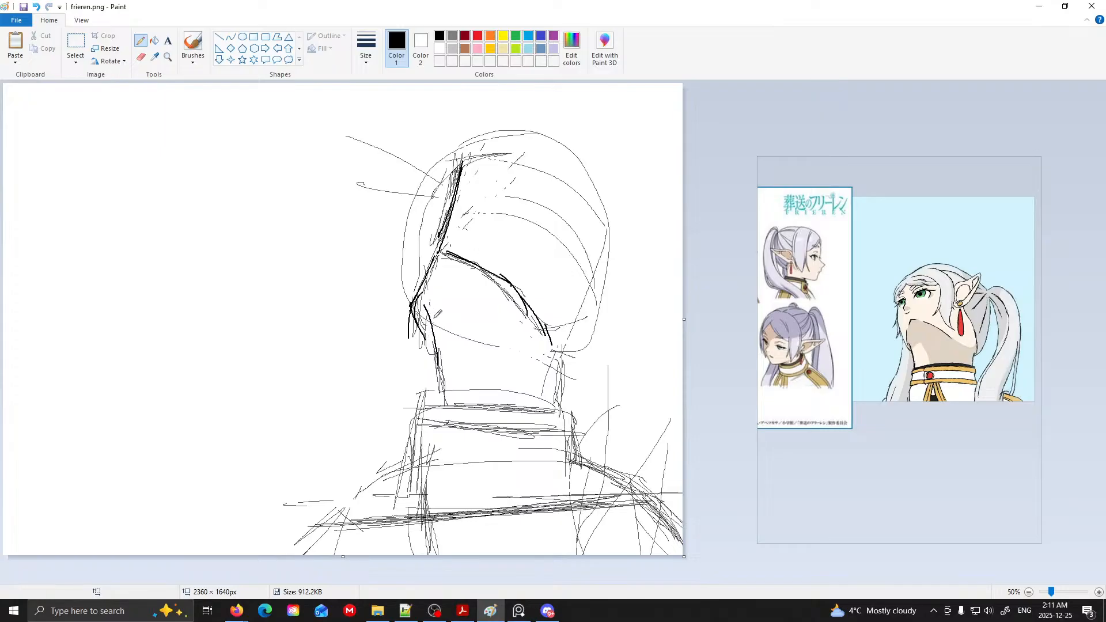
left_click_drag(427, 266, 410, 303)
left_click(798, 323)
mouse_move(789, 292)
left_mouse_down()
mouse_move(901, 275)
mouse_move(896, 285)
mouse_move(945, 290)
left_mouse_up()
mouse_move(778, 290)
left_mouse_down()
mouse_move(909, 299)
mouse_move(769, 291)
left_mouse_up()
left_click_drag(990, 297, 836, 281)
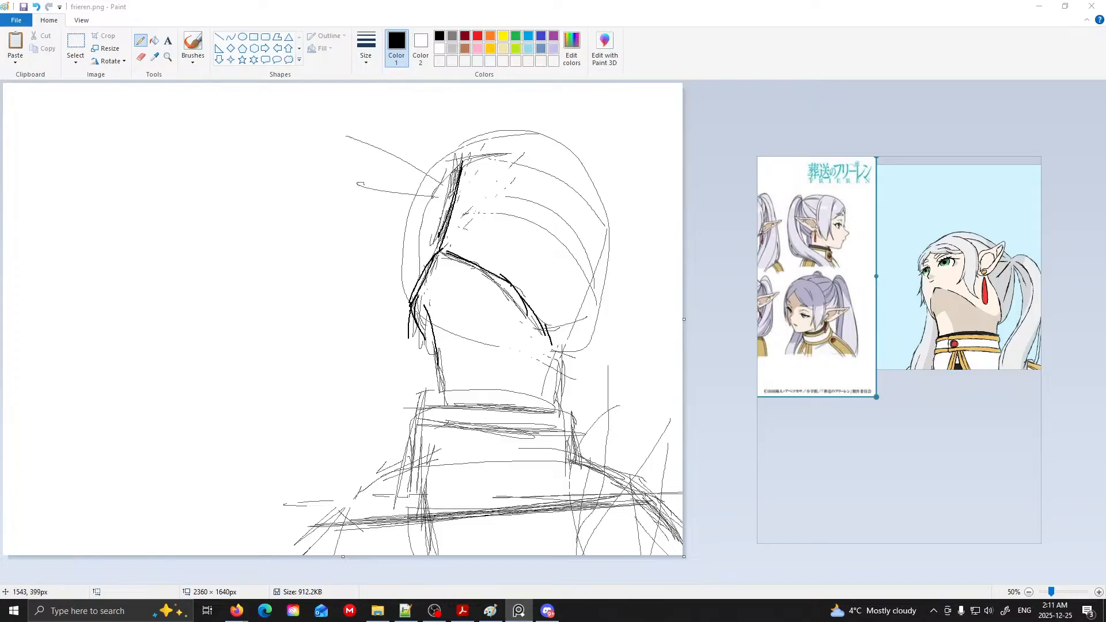
left_click(447, 199)
mouse_move(441, 197)
left_mouse_down()
mouse_move(614, 218)
mouse_move(558, 200)
mouse_move(621, 248)
left_mouse_up()
key("ctrl+z")
key("ctrl+z")
key("ctrl+z")
key("ctrl+z")
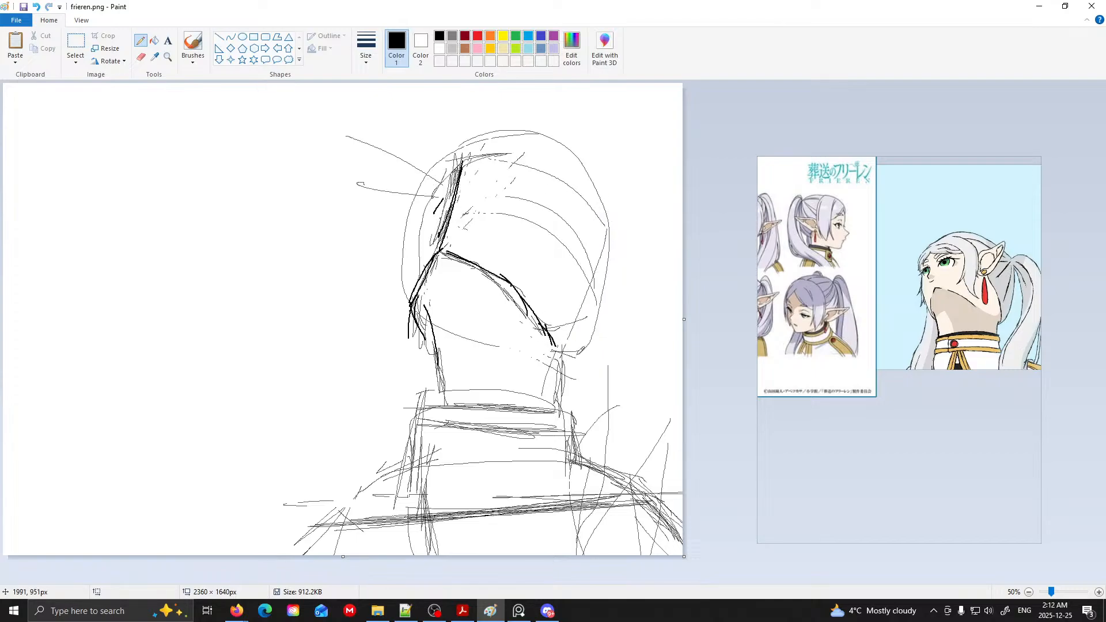
left_click_drag(565, 349, 596, 264)
key("ctrl+z")
- Outline the crown, back of the head and outer front contour in thick pencil, closing the shape at both jaw ends
mouse_move(451, 173)
left_mouse_down()
mouse_move(489, 151)
mouse_move(553, 158)
mouse_move(582, 192)
mouse_move(586, 297)
mouse_move(571, 337)
mouse_move(552, 344)
left_mouse_up()
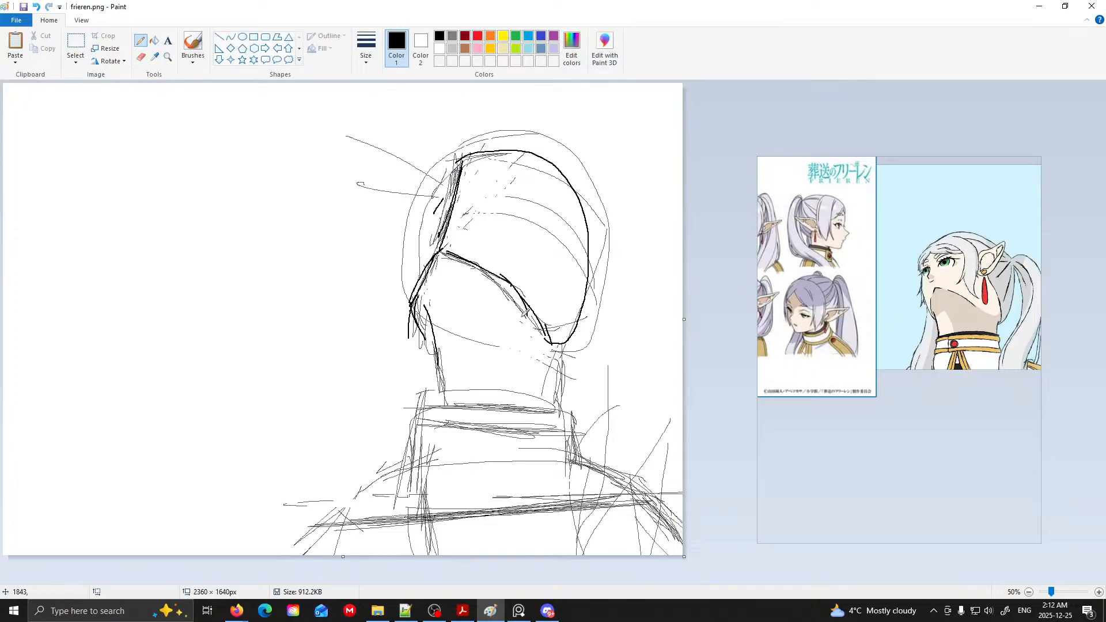
mouse_move(532, 152)
left_mouse_down()
mouse_move(453, 146)
mouse_move(538, 153)
mouse_move(453, 149)
mouse_move(412, 241)
left_mouse_up()
key("ctrl+z")
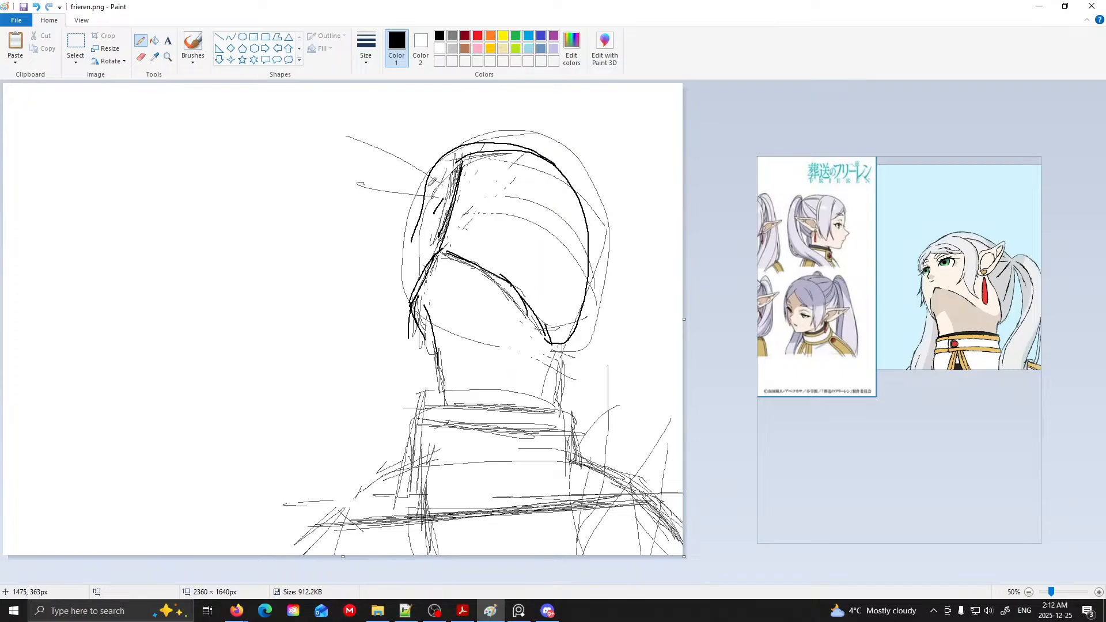
mouse_move(428, 177)
left_mouse_down()
mouse_move(406, 258)
mouse_move(407, 328)
left_mouse_up()
left_click_drag(406, 277, 408, 306)
- Erase the stray strokes below the far jaw corner and inside the front of the head with the largest eraser
left_click(140, 57)
left_click(366, 49)
left_click(378, 151)
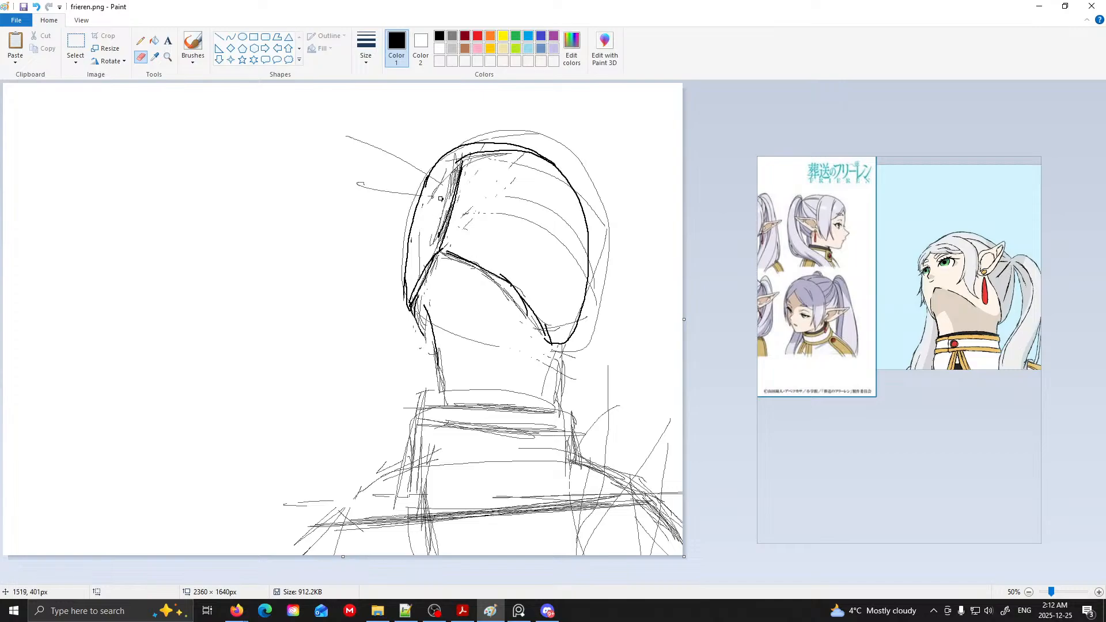
left_click(141, 41)
left_click(366, 48)
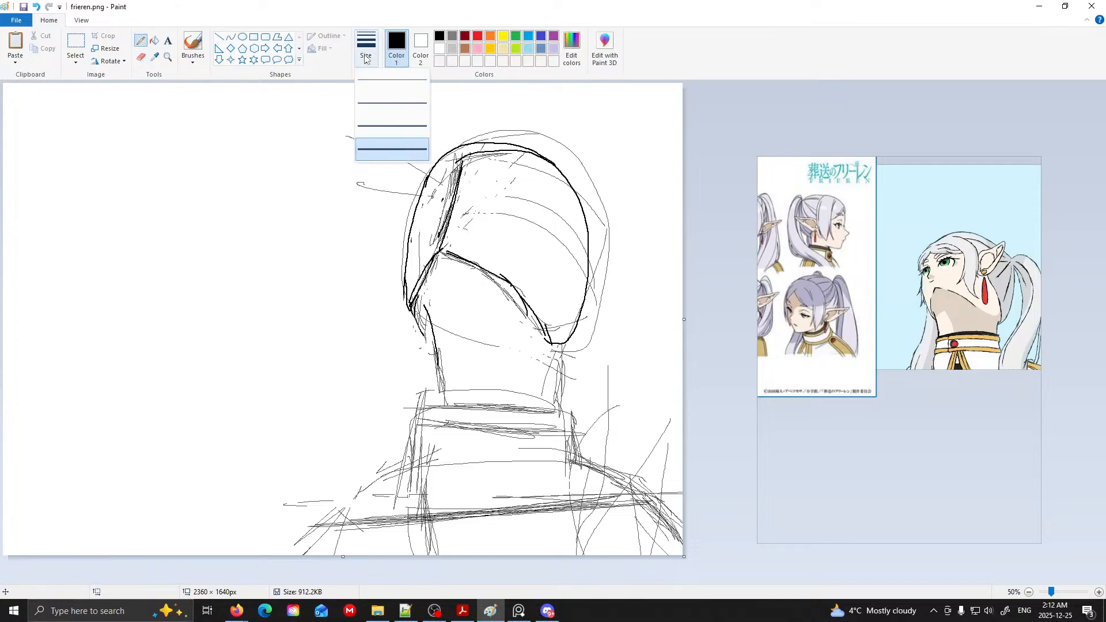
left_click(385, 79)
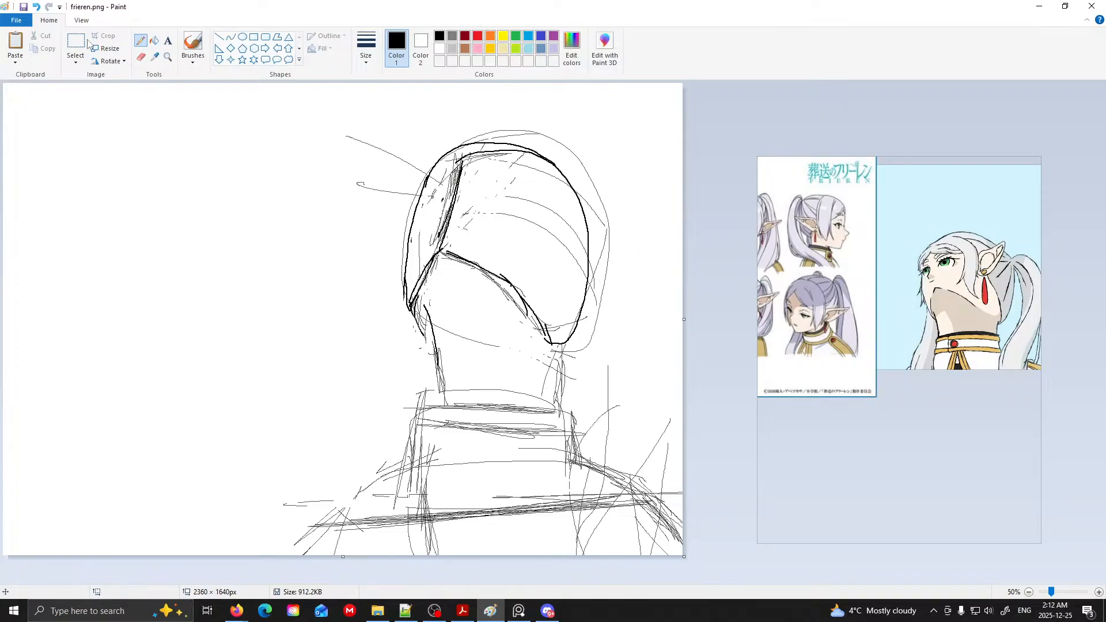
left_click(76, 58)
left_click(98, 103)
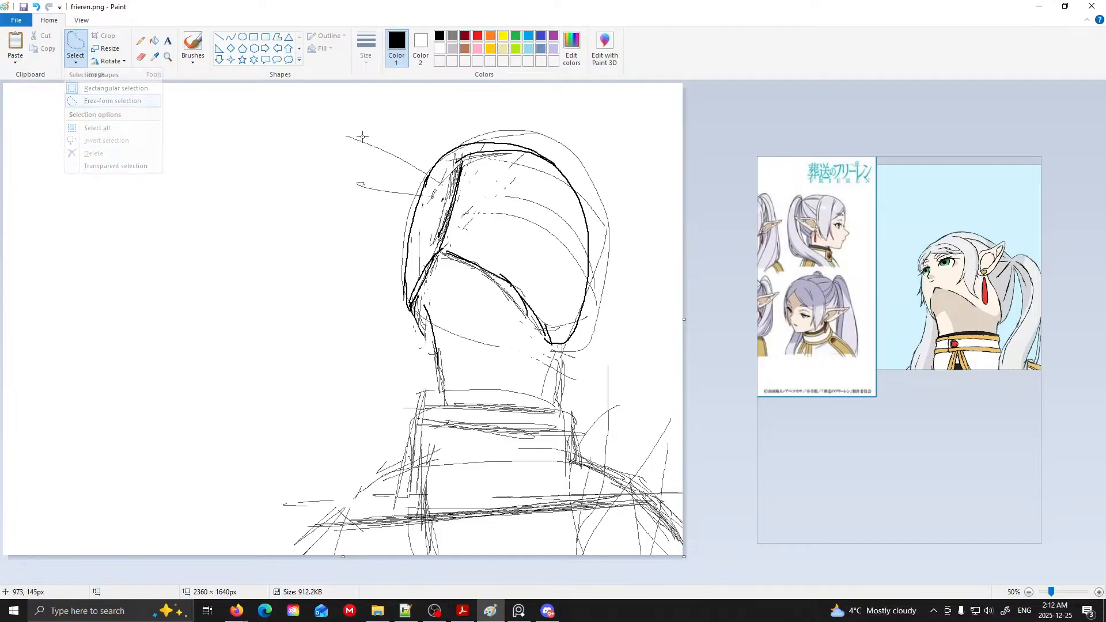
mouse_move(472, 151)
left_mouse_down()
mouse_move(440, 180)
mouse_move(426, 241)
mouse_move(454, 244)
mouse_move(487, 187)
mouse_move(471, 151)
mouse_move(414, 147)
left_mouse_up()
left_click(431, 146)
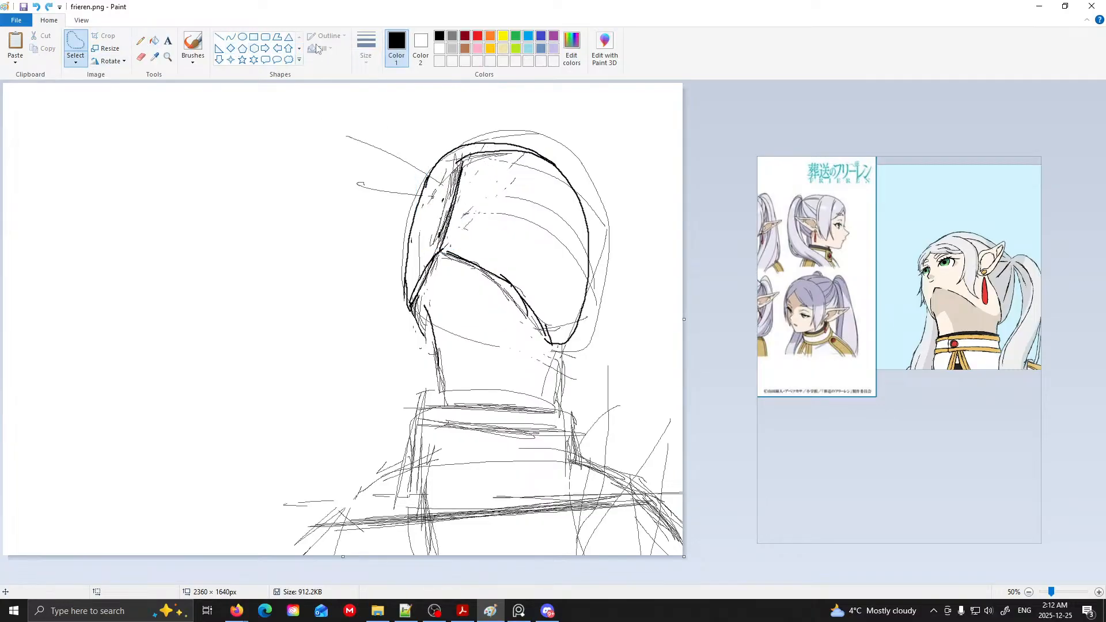
left_click(140, 41)
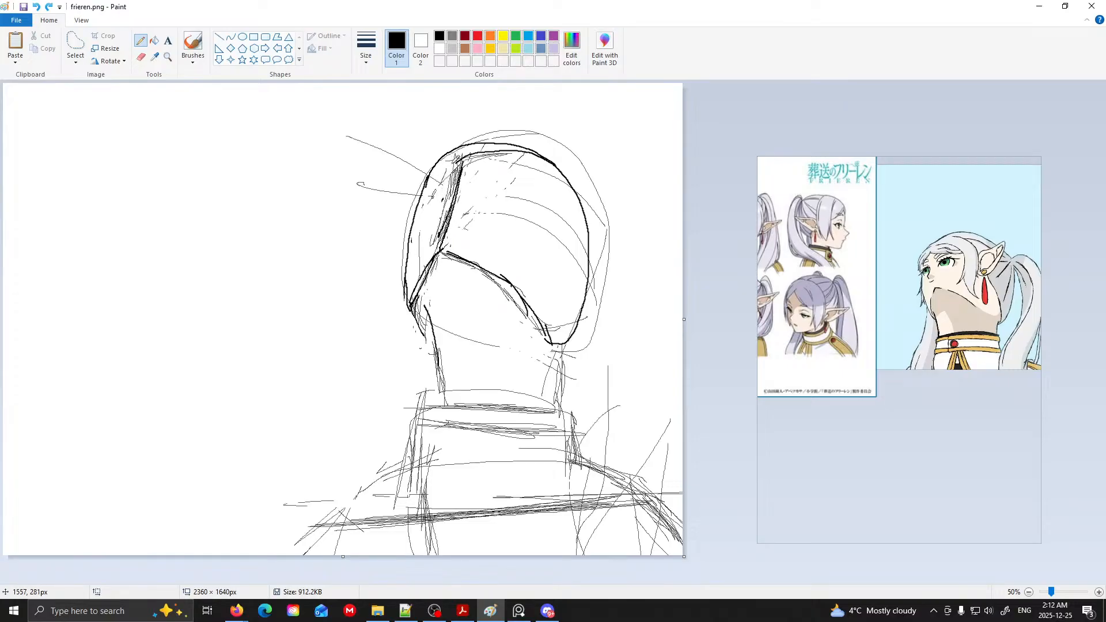
- Enlarge the looking-up reference drawing and draw a thick curve from the crown down to the chin point
double_click(955, 299)
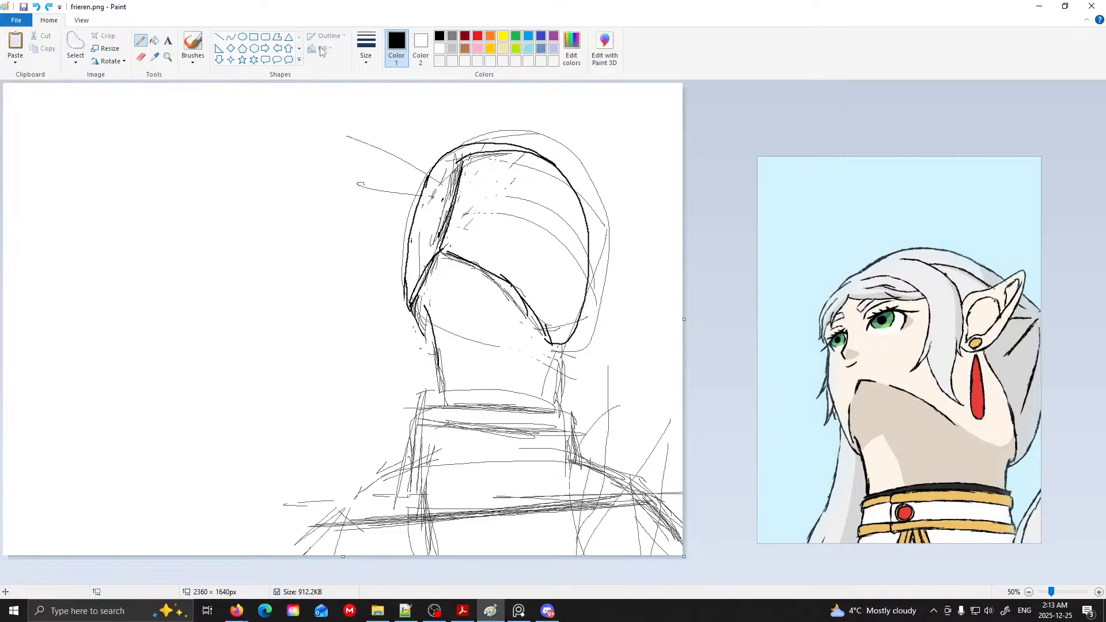
left_click(366, 49)
left_click(392, 151)
mouse_move(483, 143)
left_mouse_down()
mouse_move(453, 172)
mouse_move(444, 254)
mouse_move(449, 168)
left_mouse_up()
key("ctrl+z")
key("ctrl+z")
mouse_move(505, 144)
left_mouse_down()
mouse_move(458, 160)
mouse_move(440, 220)
mouse_move(444, 259)
left_mouse_up()
- Erase the old slanted face line and draw a second thick curve from the crown to the chin point
left_click(140, 57)
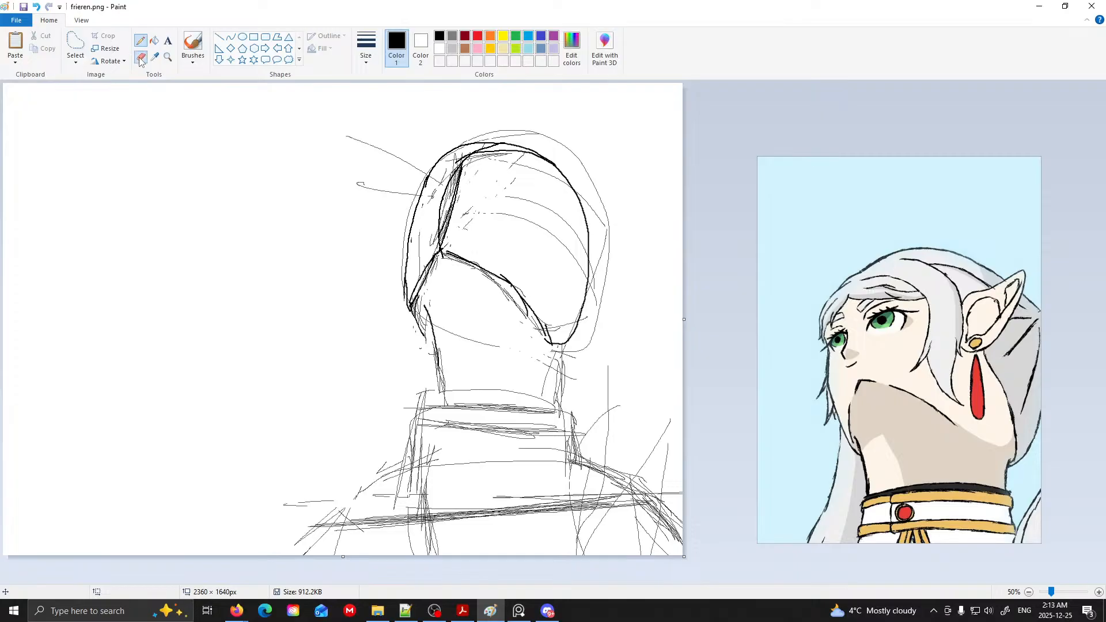
left_click_drag(453, 191, 453, 211)
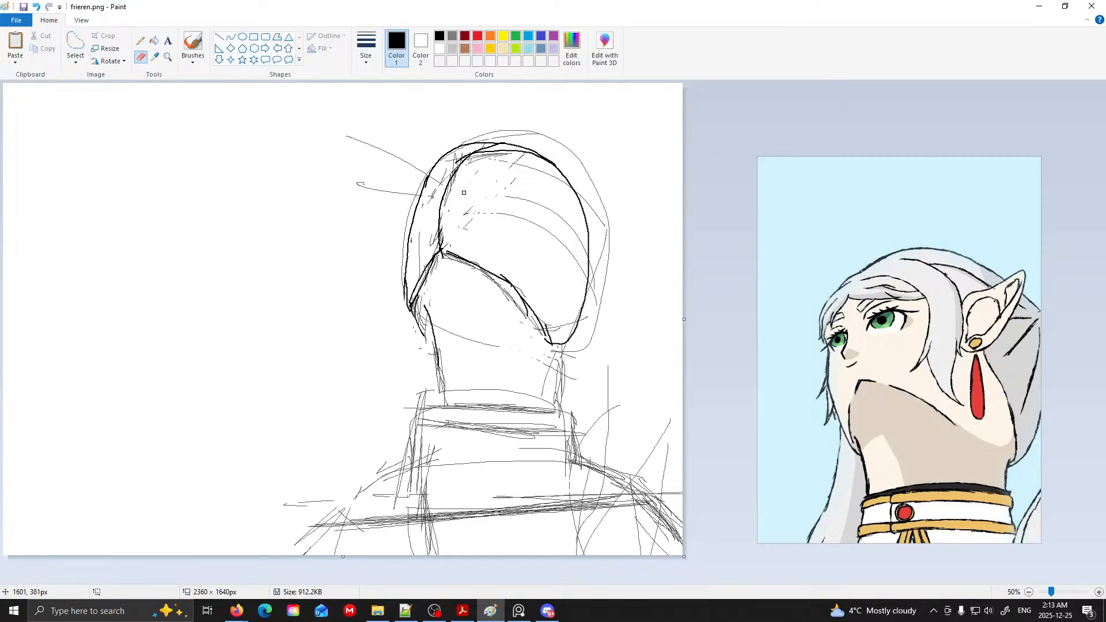
left_click(139, 40)
mouse_move(496, 143)
left_mouse_down()
mouse_move(466, 176)
mouse_move(442, 252)
left_mouse_up()
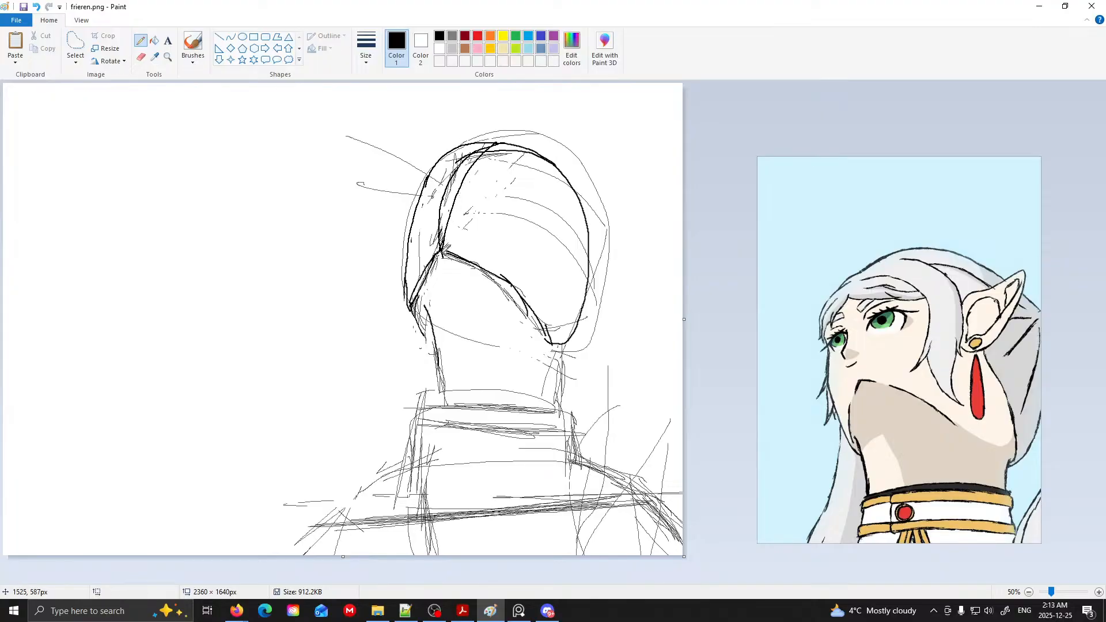
- Erase the leftover curved guide lines inside the head and the doubled line under the crown
left_click(141, 57)
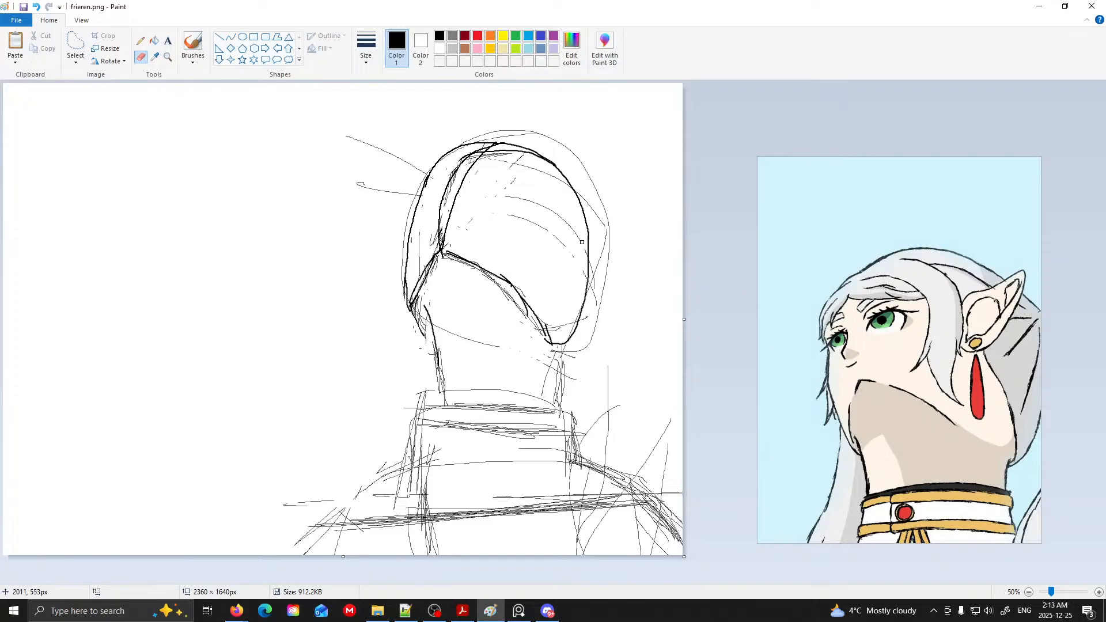
left_click_drag(559, 217, 512, 197)
left_click_drag(495, 151, 534, 157)
left_click(141, 40)
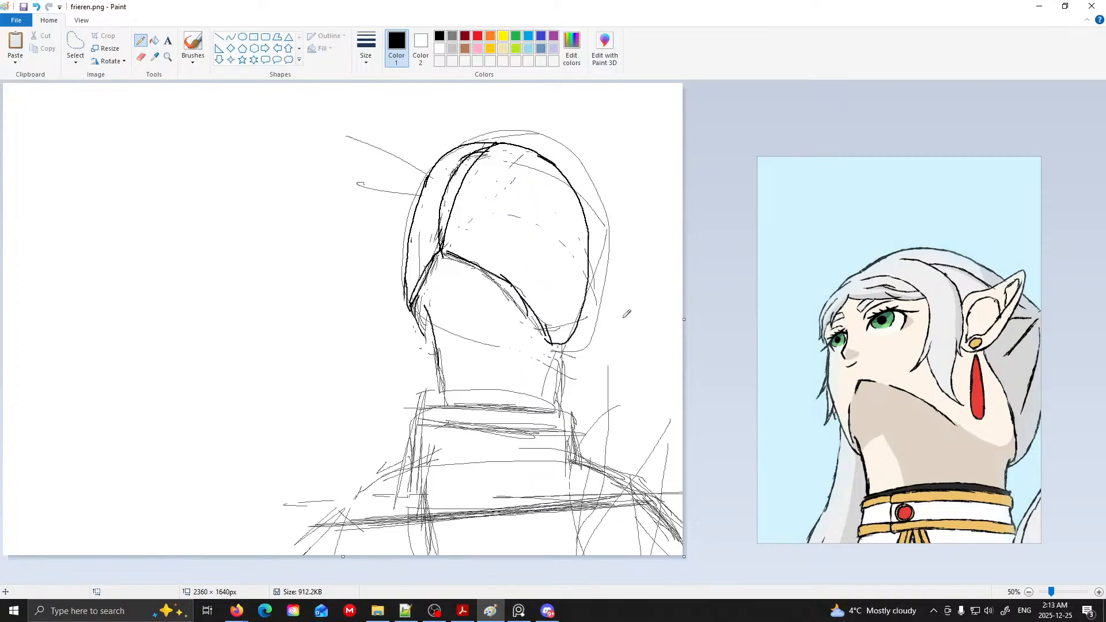
- Bring the multi-head character sheet into view and draw a short horizontal mark across the face line above the chin
left_click_drag(904, 395, 1002, 349)
left_click_drag(856, 398, 1037, 366)
mouse_move(806, 323)
left_mouse_down()
mouse_move(916, 457)
mouse_move(968, 485)
left_mouse_up()
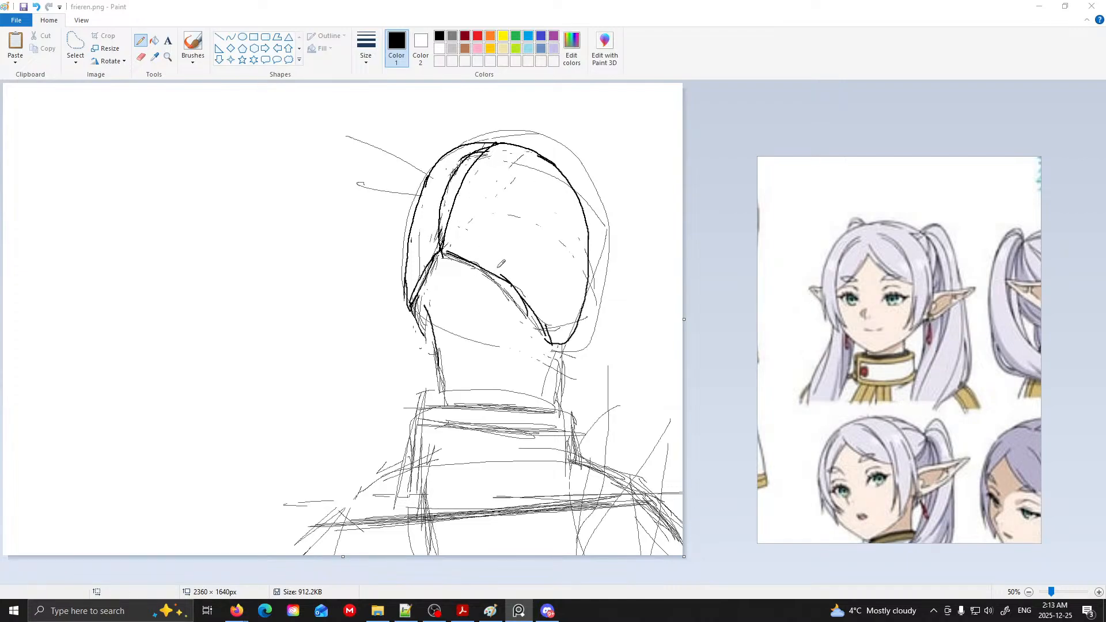
mouse_move(849, 335)
left_mouse_down()
mouse_move(820, 264)
mouse_move(798, 253)
left_mouse_up()
scroll(801, 256, "down", 3)
scroll(809, 282, "up", 2)
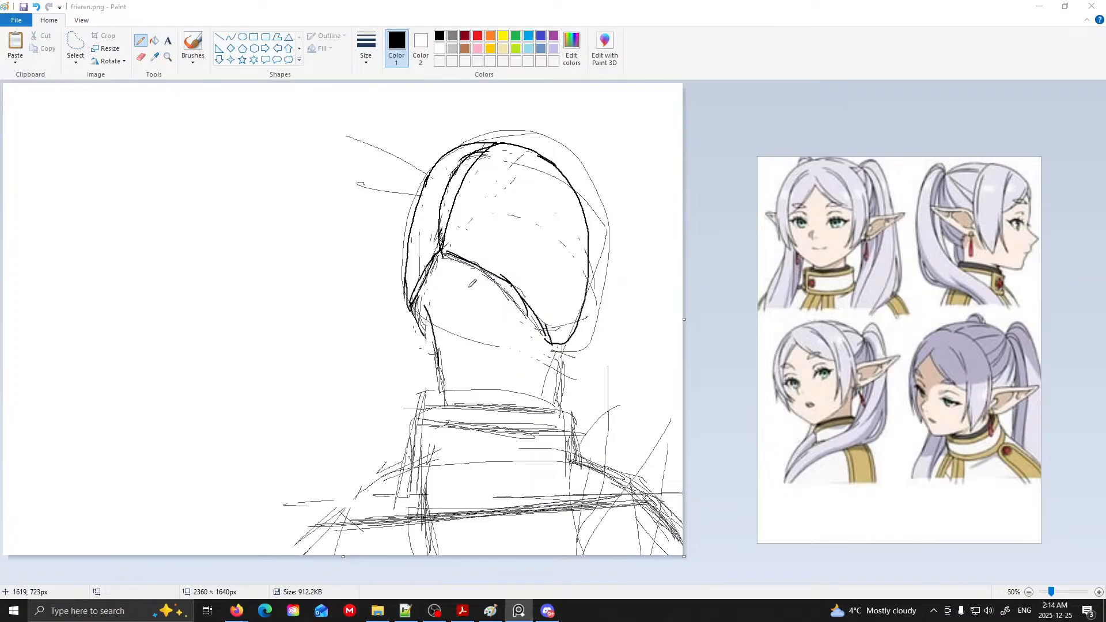
left_click(461, 211)
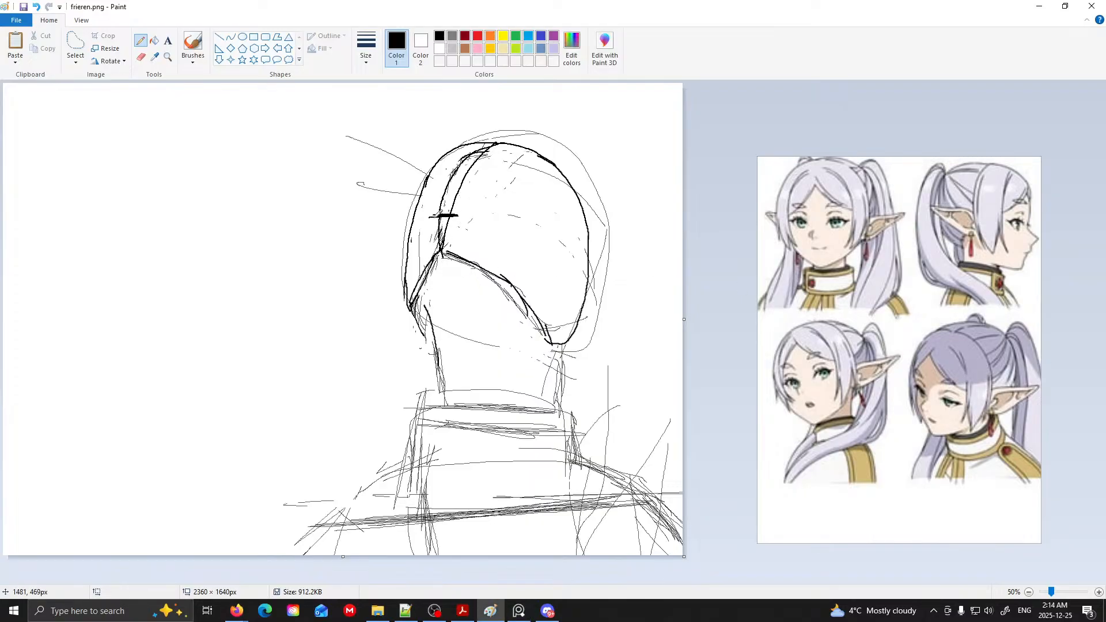
left_click_drag(432, 220, 461, 214)
- Draw two thick curved guide lines for the eyes across the head, from the front outline to the back
left_click_drag(432, 168, 541, 176)
key("ctrl+z")
mouse_move(430, 169)
left_mouse_down()
mouse_move(501, 168)
mouse_move(593, 215)
left_mouse_up()
mouse_move(416, 197)
left_mouse_down()
mouse_move(564, 208)
mouse_move(545, 205)
mouse_move(588, 221)
left_mouse_up()
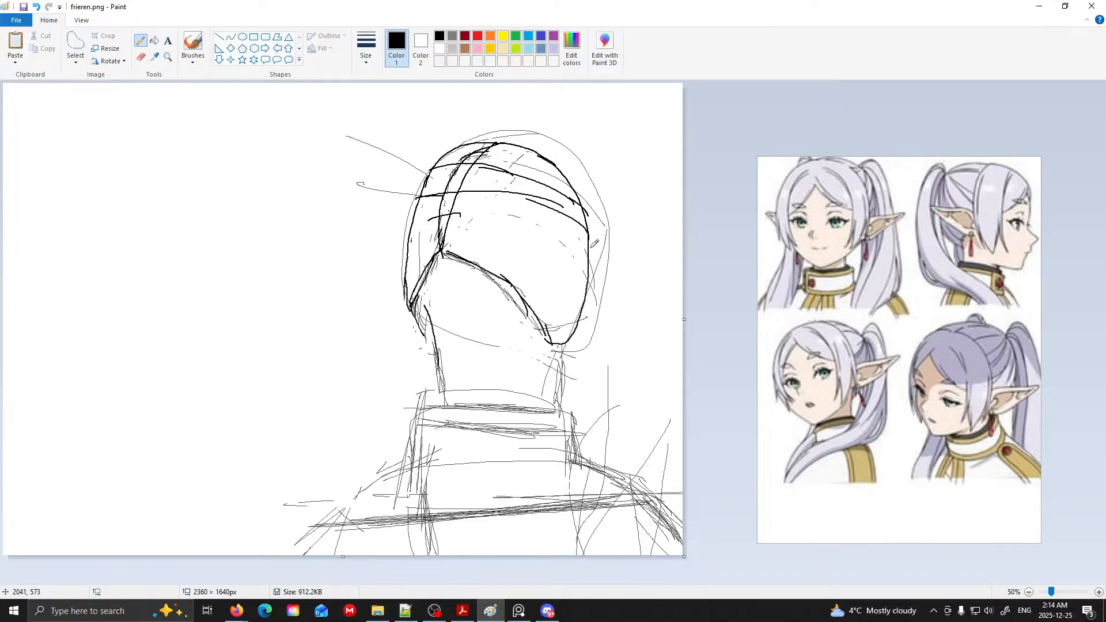
mouse_move(430, 202)
left_mouse_down()
mouse_move(462, 213)
mouse_move(418, 232)
mouse_move(487, 229)
left_mouse_up()
key("ctrl+z")
key("ctrl+z")
key("ctrl+z")
key("ctrl+z")
- Draw a second short horizontal mark on the face line, between the first mark and the chin point
left_click_drag(426, 230, 461, 230)
- Compare the face proportions of the heads on the character sheet with those in the looking-up reference drawing
left_click_drag(812, 326, 997, 338)
left_click_drag(767, 342, 792, 331)
scroll(890, 356, "down", 2)
scroll(920, 367, "down", 2)
left_click_drag(1023, 364, 887, 339)
scroll(890, 341, "up", 1)
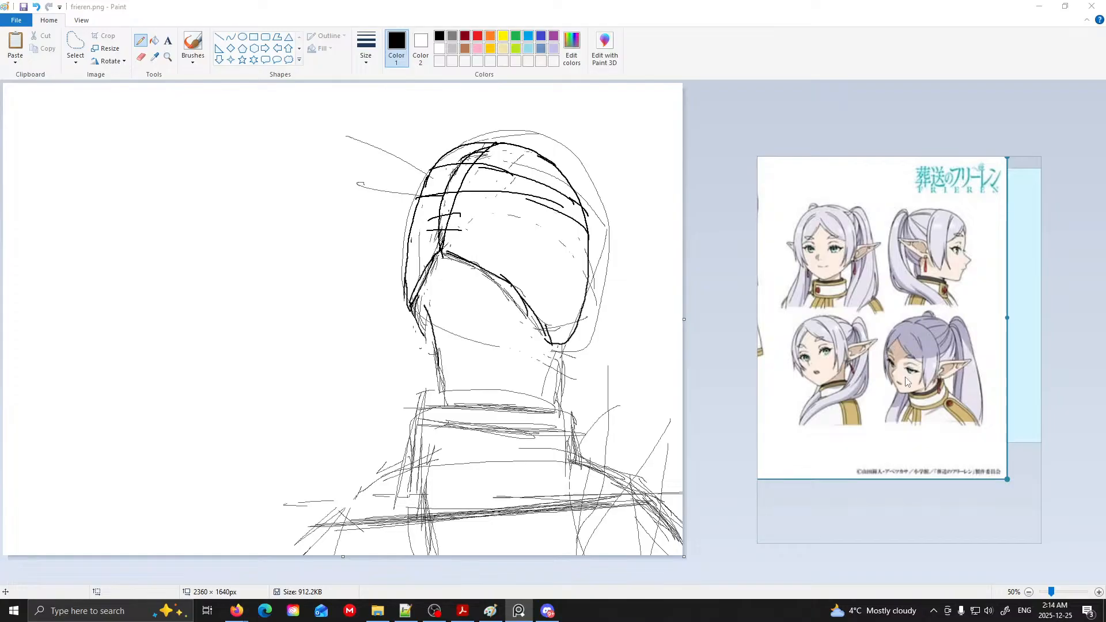
scroll(902, 395, "up", 3)
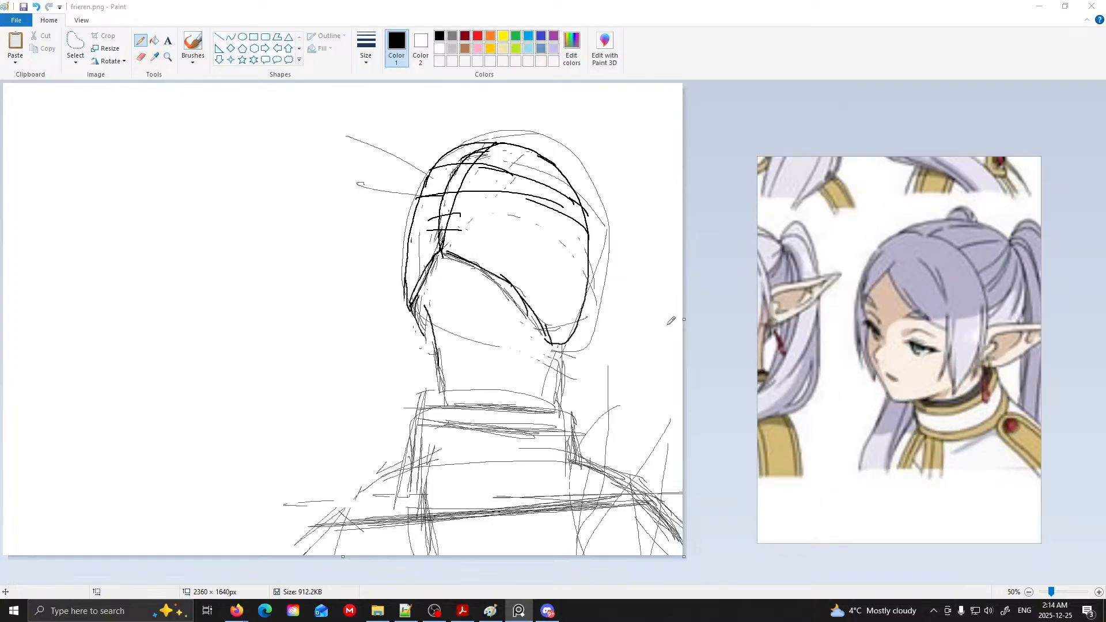
scroll(835, 314, "down", 4)
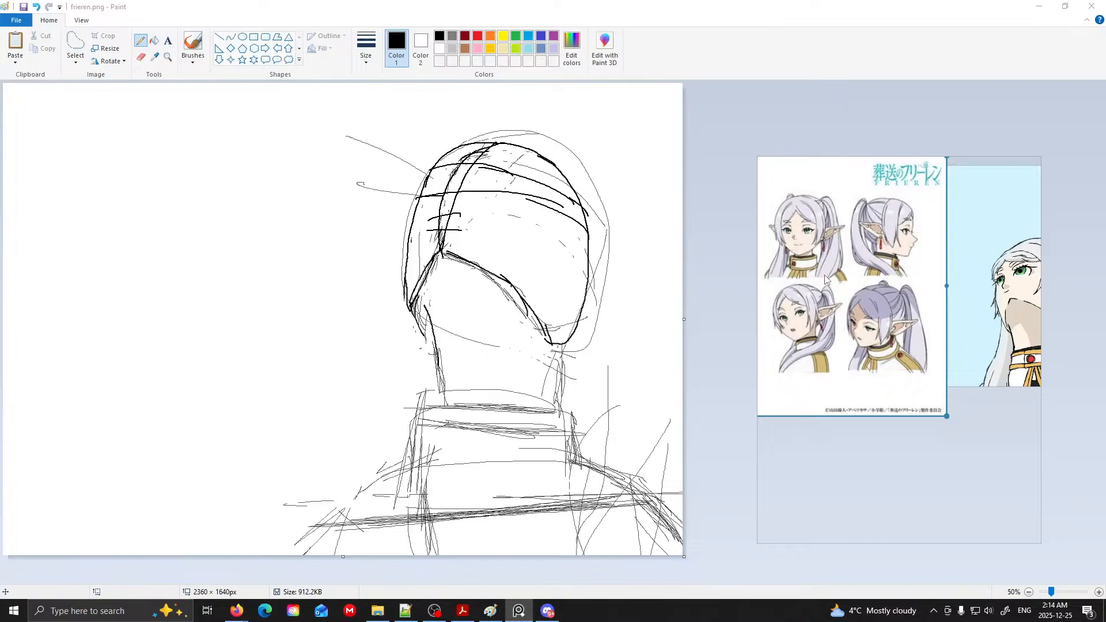
scroll(836, 282, "up", 3)
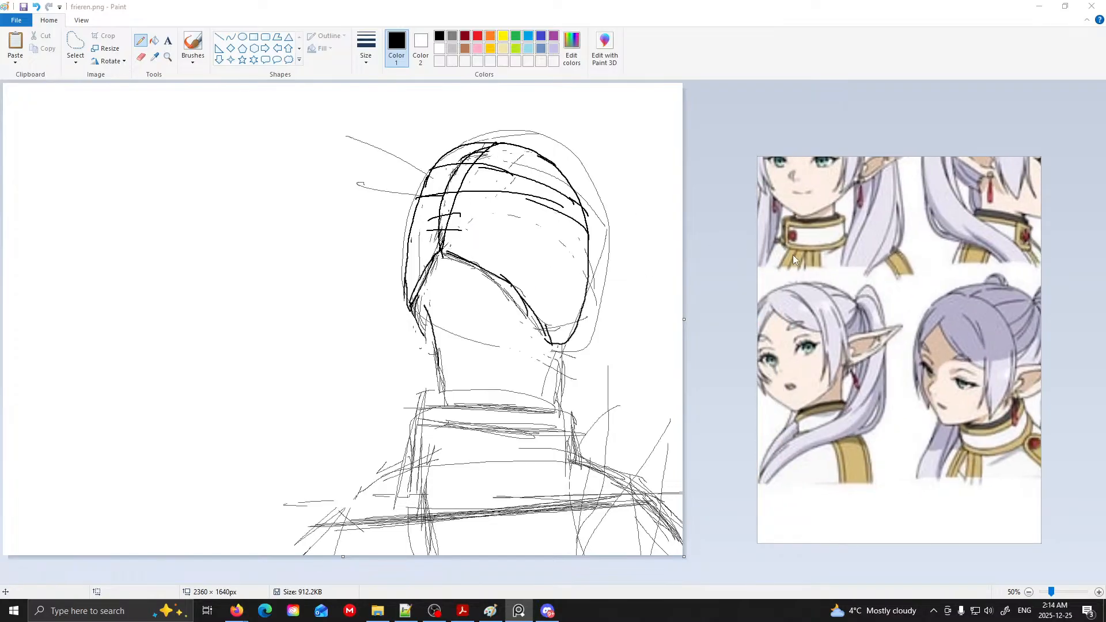
scroll(838, 260, "down", 3)
left_click_drag(1031, 257, 874, 280)
scroll(874, 280, "up", 4)
scroll(873, 286, "up", 1)
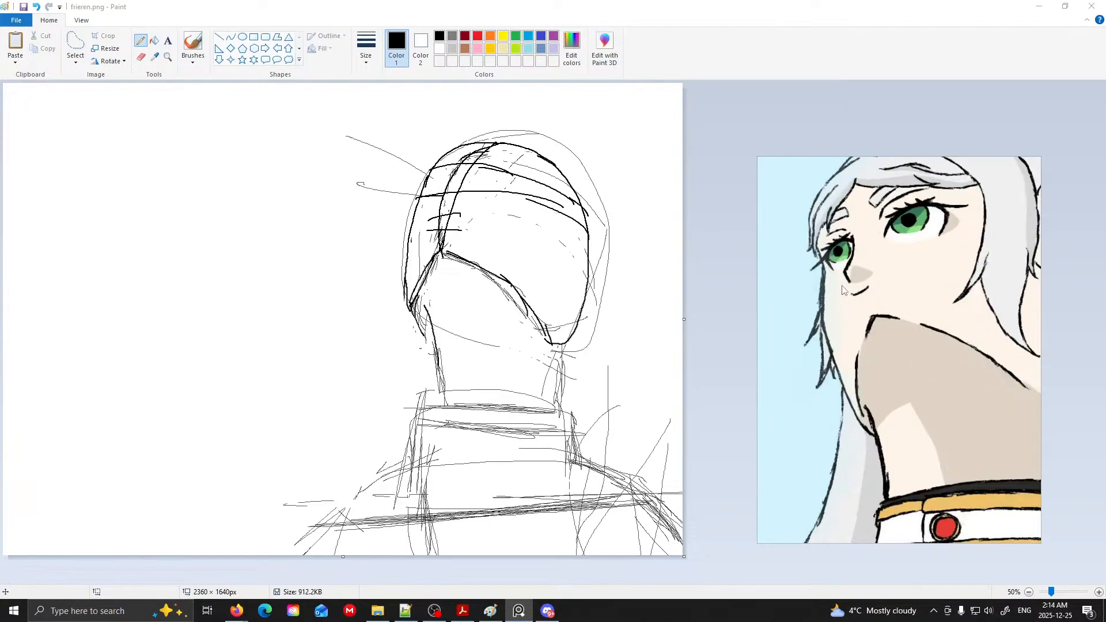
scroll(858, 295, "down", 2)
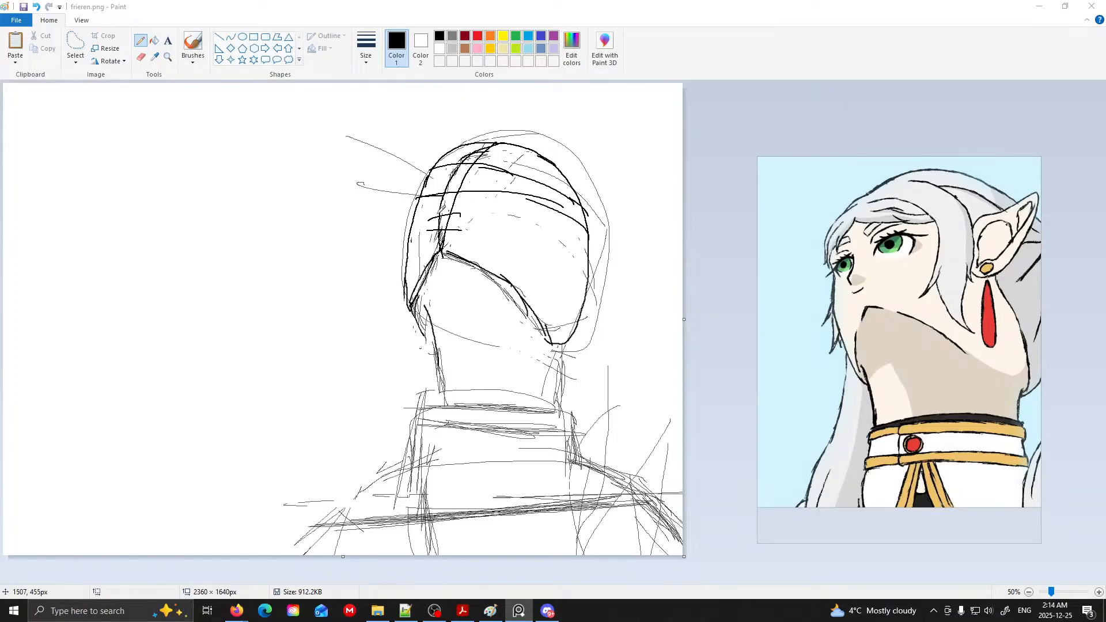
- Draw the bridge and tip of the nose in front of the face line, breaking the line beside it
mouse_move(429, 217)
left_mouse_down()
mouse_move(439, 203)
mouse_move(463, 213)
left_mouse_up()
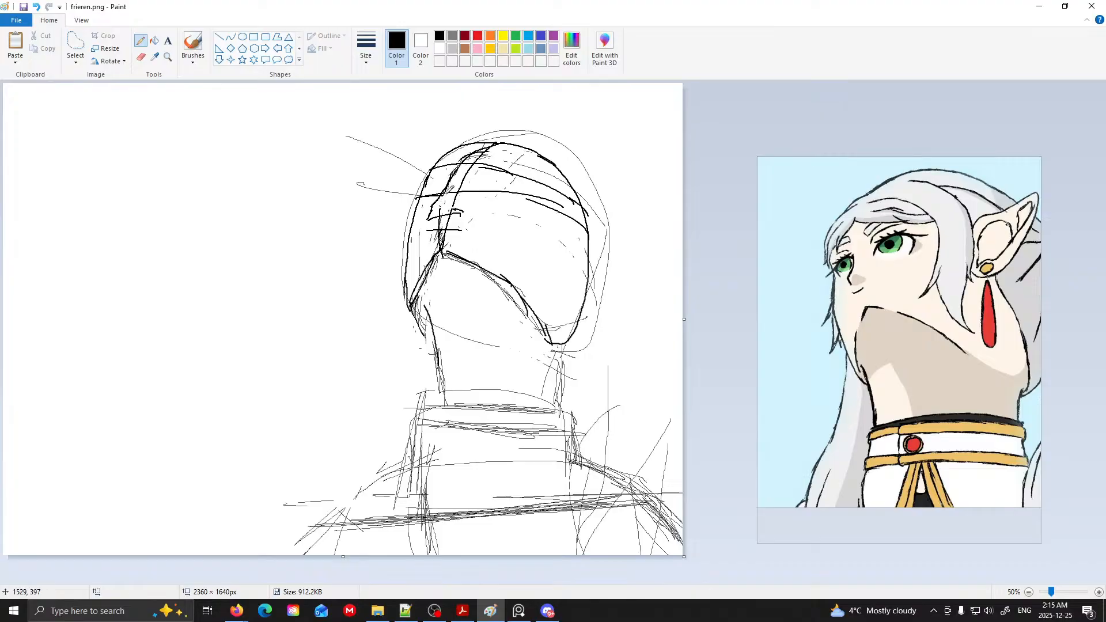
left_click_drag(432, 207, 433, 222)
key("ctrl+z")
left_click(140, 56)
left_click(140, 40)
key("ctrl+z")
- Erase the stray guide lines in front of the head and thicken the upper eye guide across the near side
mouse_move(354, 185)
left_mouse_down()
mouse_move(403, 191)
mouse_move(394, 192)
left_mouse_up()
key("alt+Tab")
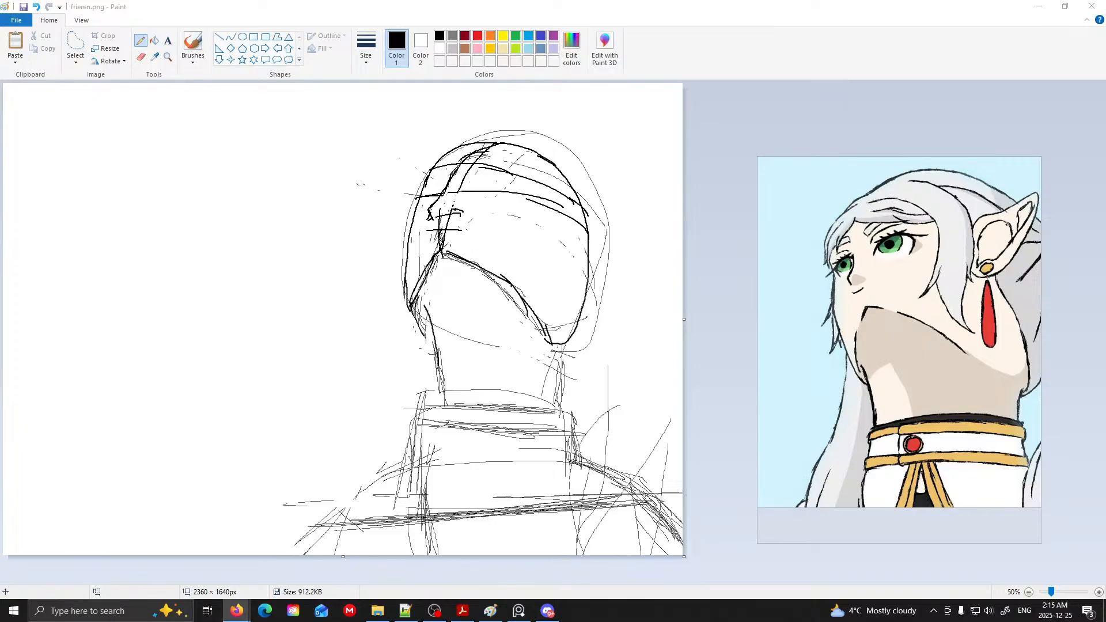
left_click(341, 5)
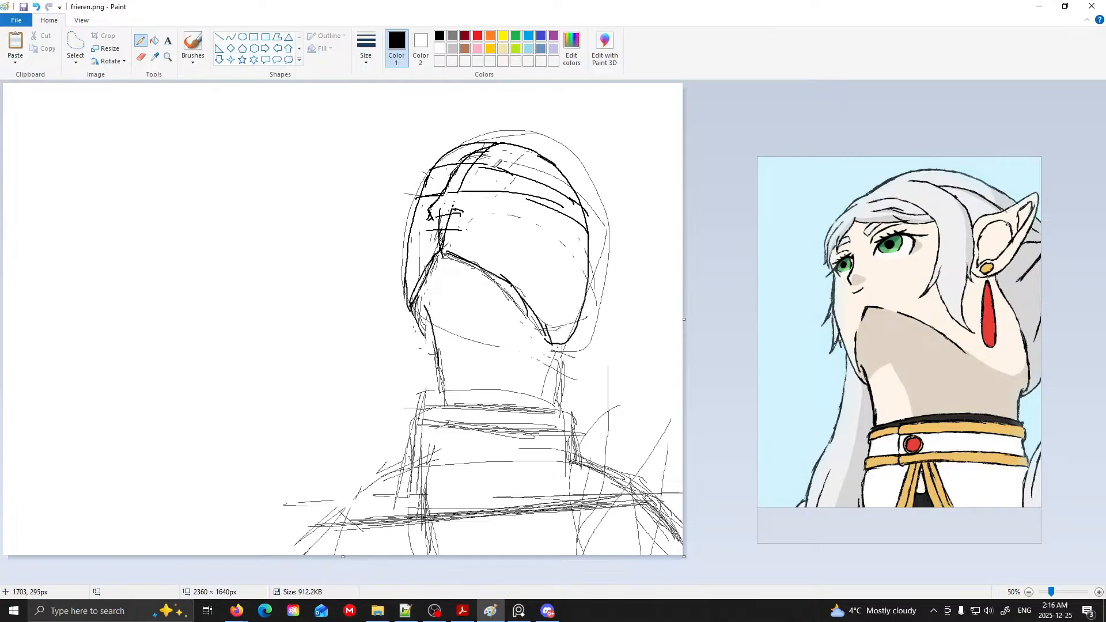
left_click_drag(482, 162, 544, 182)
- Using the character sheet as reference, redraw a more pointed nose and add a second mouth line below the first
scroll(787, 243, "down", 5)
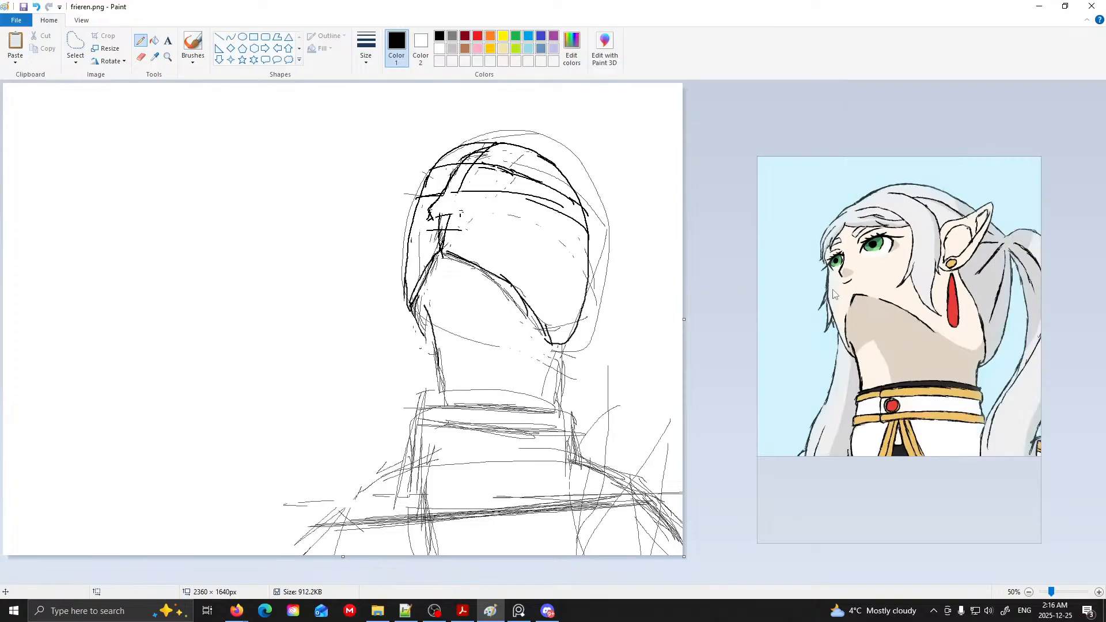
double_click(863, 301)
left_click_drag(863, 302, 1033, 308)
scroll(848, 290, "down", 3)
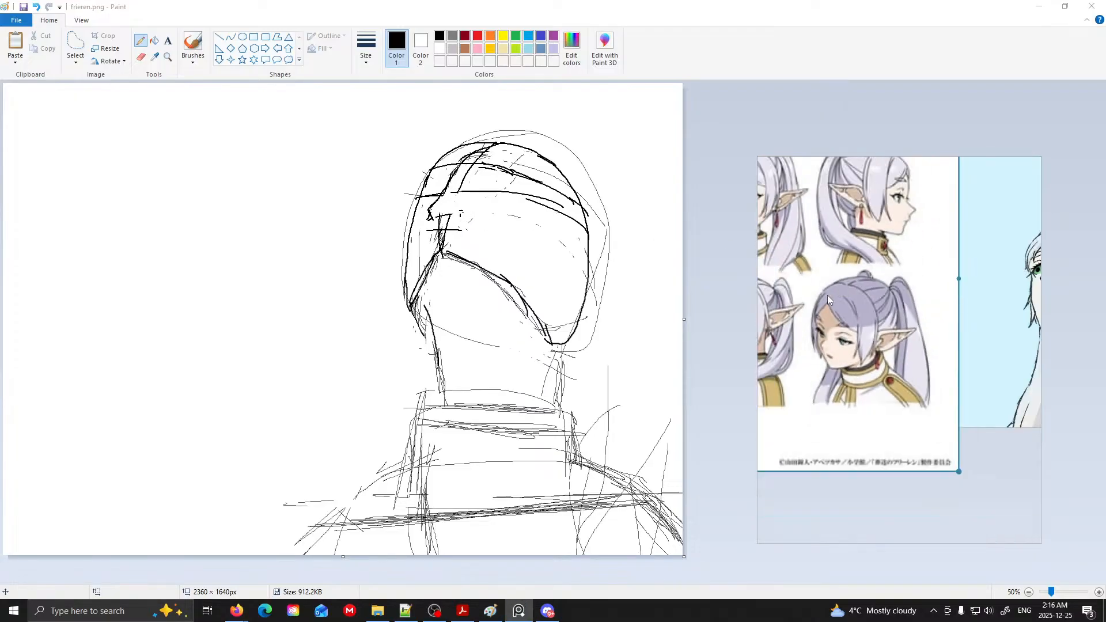
scroll(827, 293, "up", 2)
left_click(455, 176)
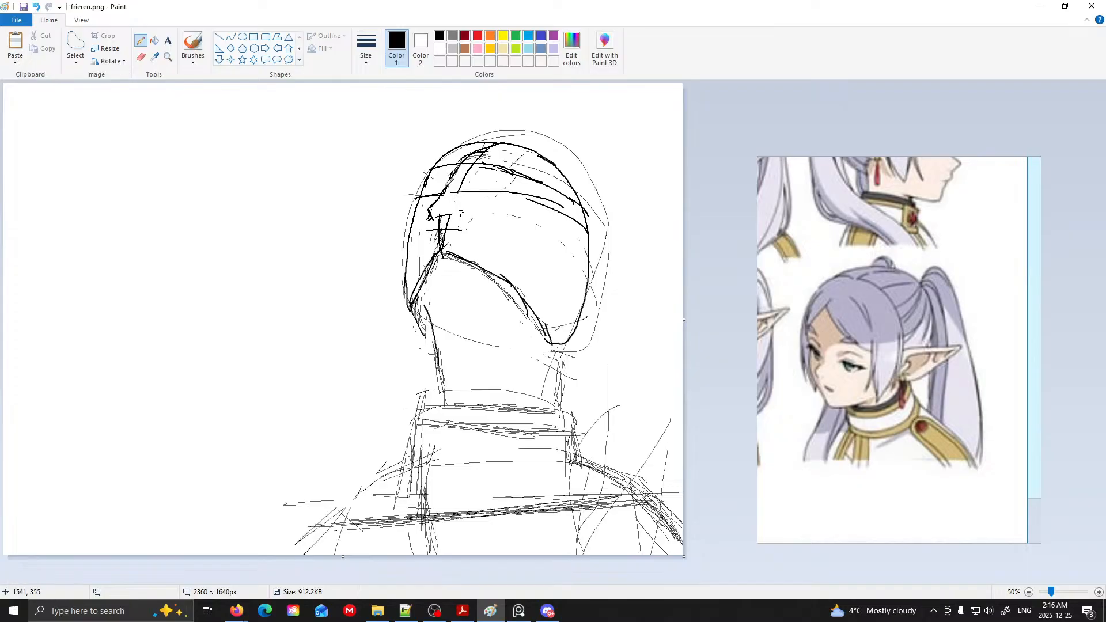
mouse_move(446, 188)
left_mouse_down()
mouse_move(425, 218)
mouse_move(442, 232)
left_mouse_up()
left_click_drag(429, 237, 457, 236)
left_click_drag(845, 269, 907, 324)
left_click_drag(800, 277, 877, 300)
left_click(443, 228)
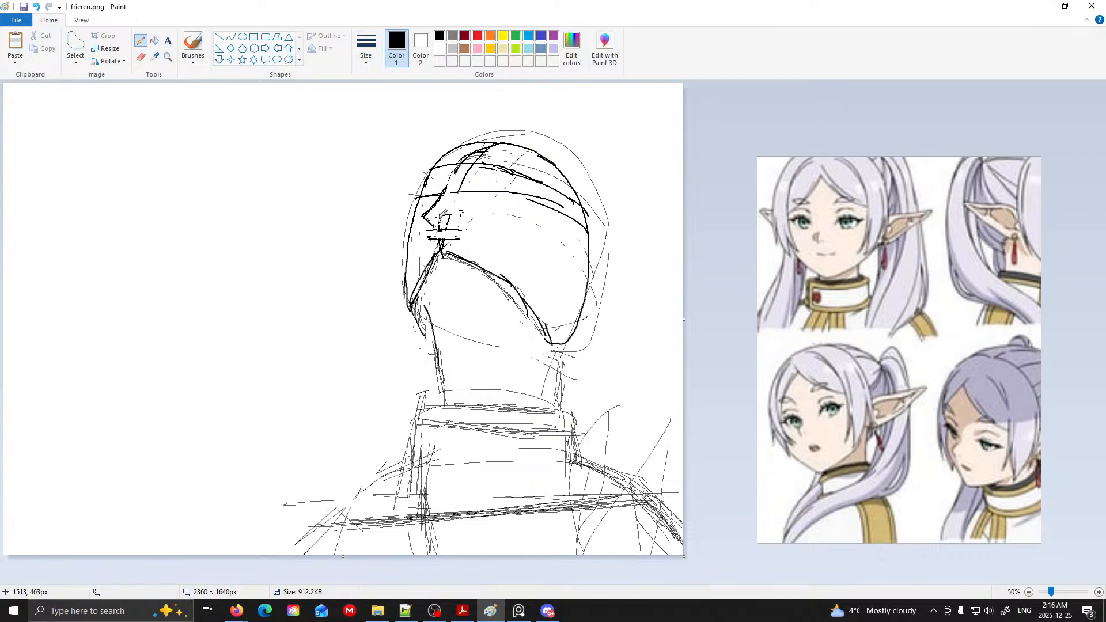
- Enlarge the front-facing reference head and sketch the far and near eyes between the guide lines
mouse_move(799, 229)
left_mouse_down()
mouse_move(861, 233)
mouse_move(847, 233)
left_mouse_up()
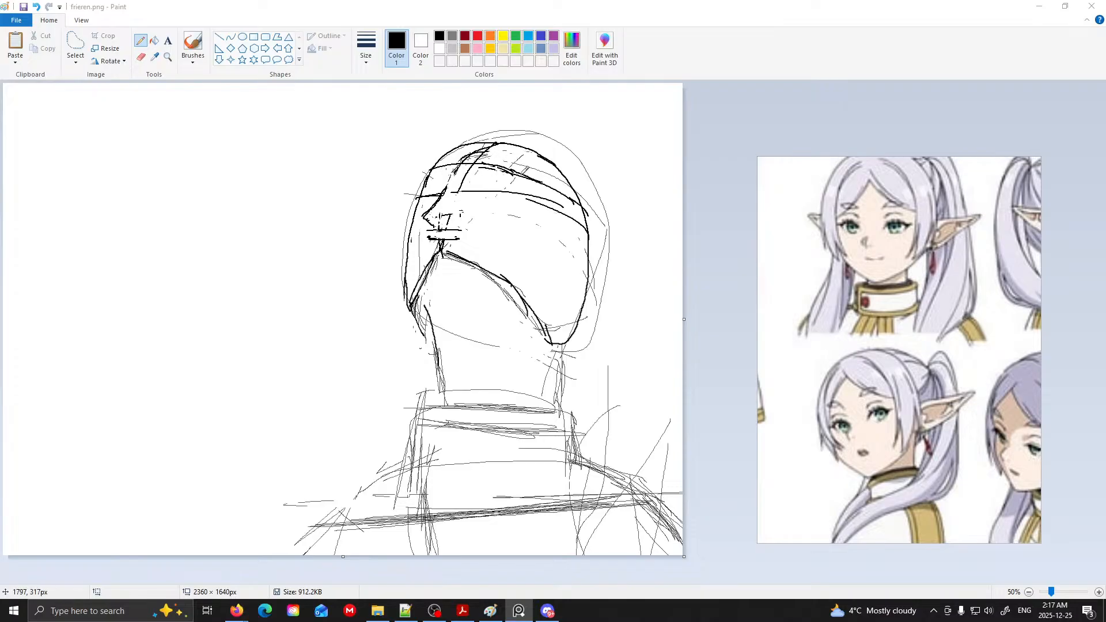
mouse_move(895, 241)
left_mouse_down()
mouse_move(768, 208)
mouse_move(703, 211)
mouse_move(827, 216)
mouse_move(897, 252)
mouse_move(1036, 262)
left_mouse_up()
scroll(893, 245, "up", 2)
left_click_drag(933, 264, 784, 289)
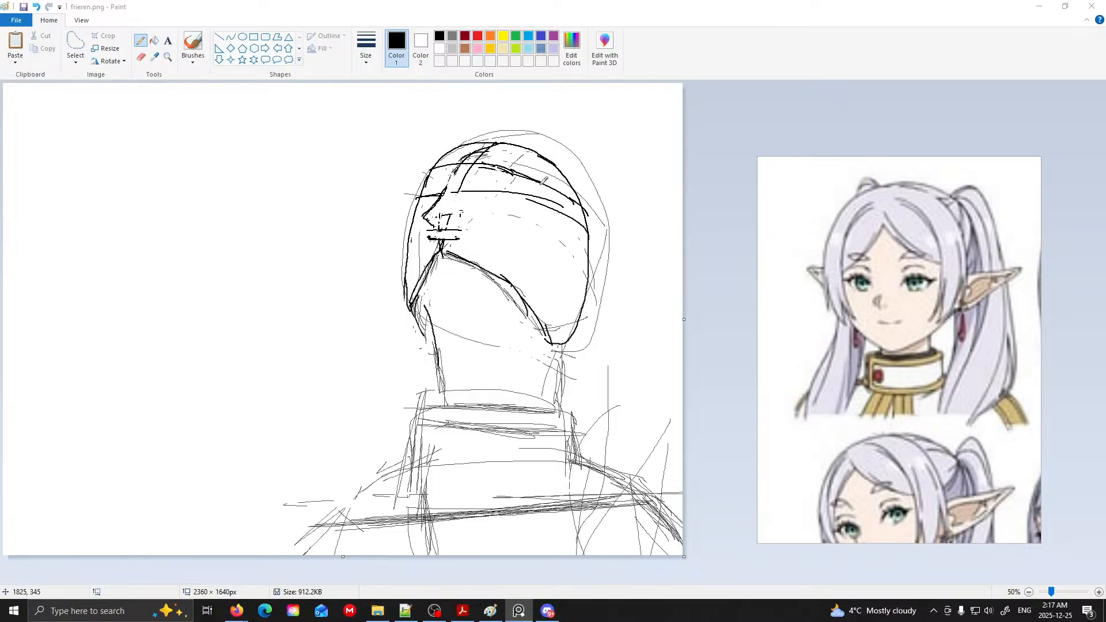
left_click(423, 180)
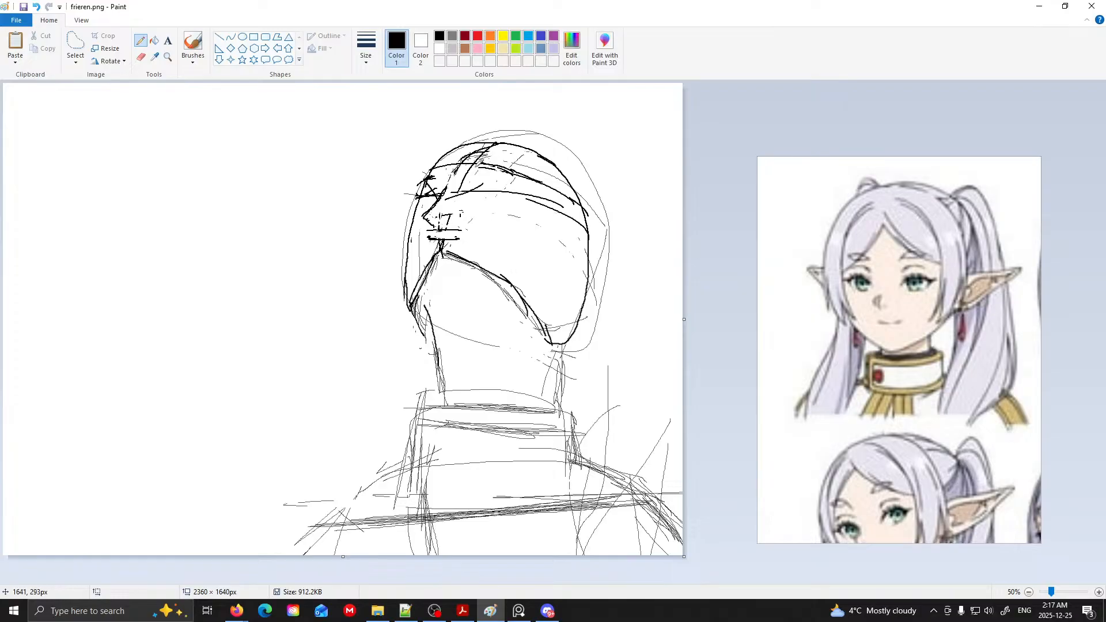
mouse_move(479, 170)
left_mouse_down()
mouse_move(519, 176)
mouse_move(511, 188)
left_mouse_up()
- Select the near eye with a free-form selection and reposition it farther back on the head
left_click(73, 45)
mouse_move(496, 152)
left_mouse_down()
mouse_move(466, 187)
mouse_move(529, 182)
mouse_move(525, 155)
left_mouse_up()
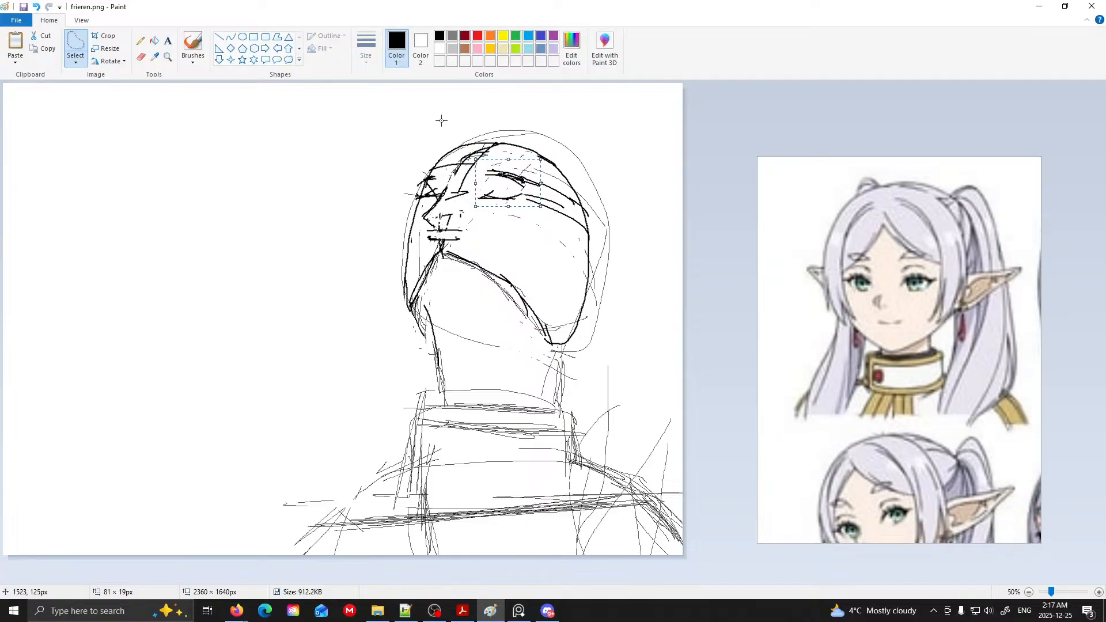
left_click(434, 178)
- Erase the face line running into the nose bridge and redraw the nose with an added nostril stroke
left_click(141, 57)
mouse_move(438, 199)
left_mouse_down()
mouse_move(446, 183)
mouse_move(438, 200)
left_mouse_up()
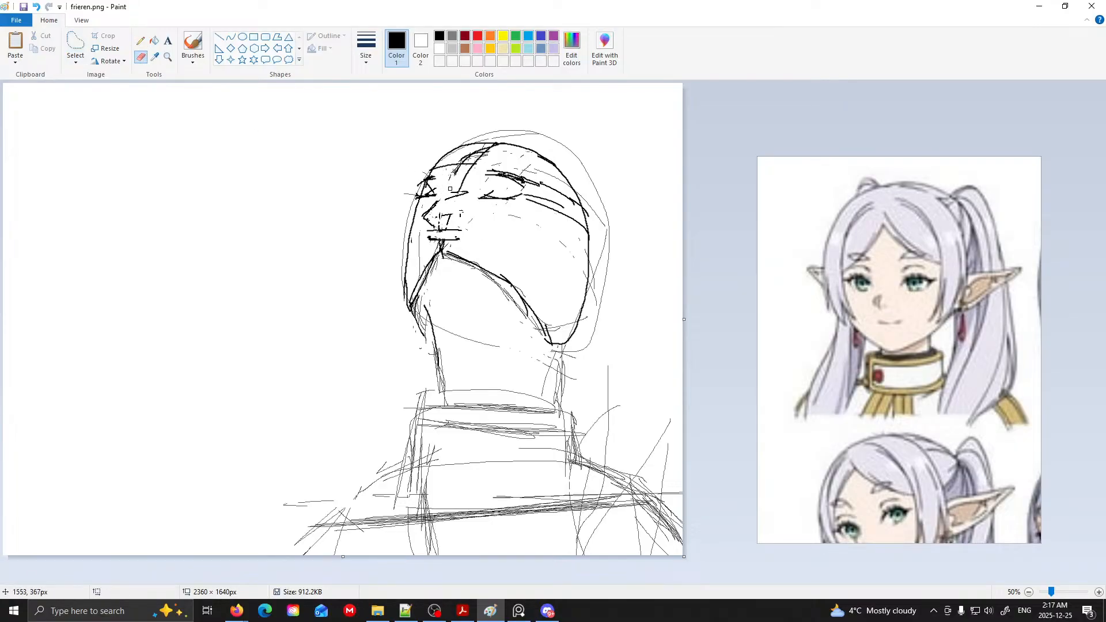
left_click(141, 41)
left_click_drag(439, 202, 440, 226)
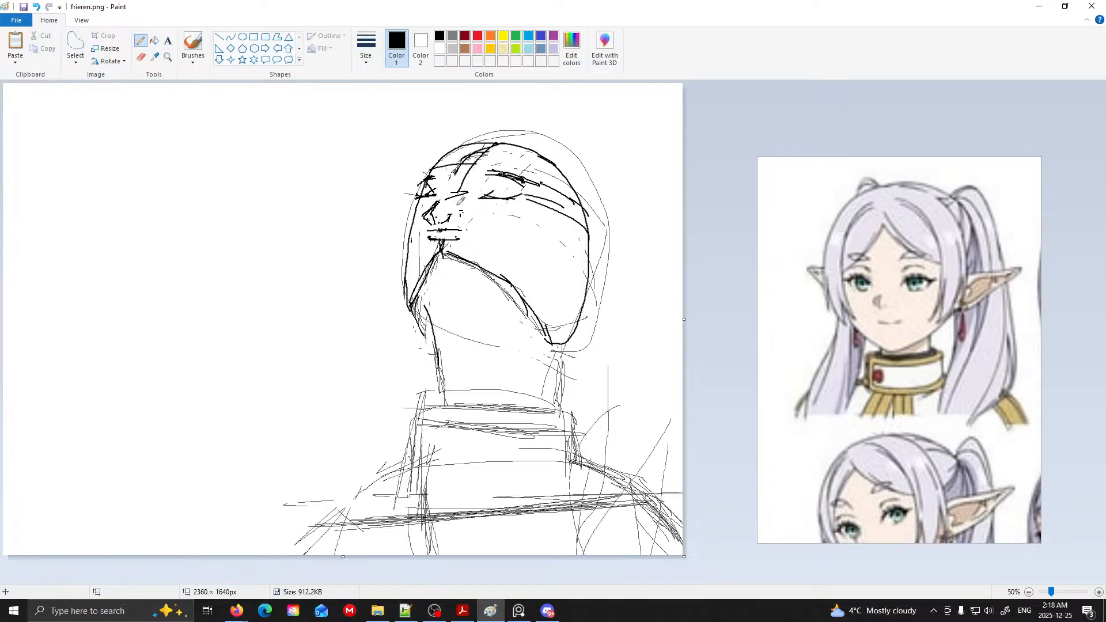
- Select the nose with a free-form selection and nudge it inward so it sits over the mouth lines
left_click(75, 59)
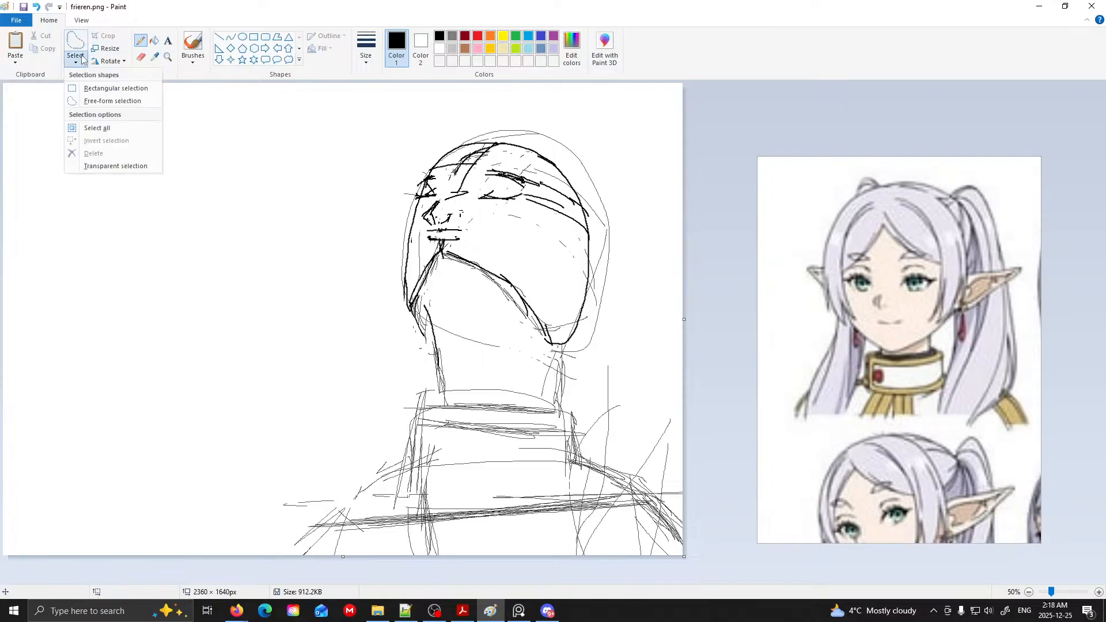
left_click(78, 43)
mouse_move(454, 202)
left_mouse_down()
mouse_move(429, 200)
mouse_move(420, 224)
mouse_move(455, 224)
mouse_move(457, 205)
left_mouse_up()
key("Right")
key("Right")
key("Right")
key("Right")
key("Right")
key("Right")
key("Right")
key("Right")
key("Right")
key("Right")
key("Right")
key("Right")
key("Right")
key("Right")
key("Right")
key("Right")
key("Right")
key("Right")
key("Right")
key("Right")
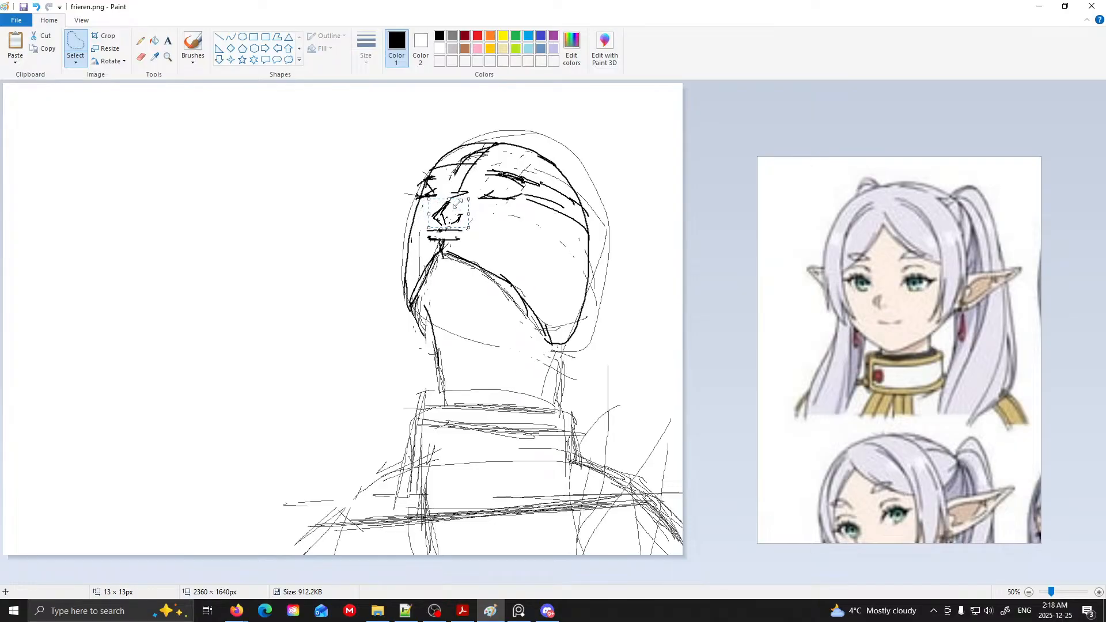
key("Left")
key("Left")
key("Left")
key("Left")
key("Left")
key("Left")
- Draw thick eyebrow outlines above the far eye and the near eye
left_click(142, 57)
left_click(140, 44)
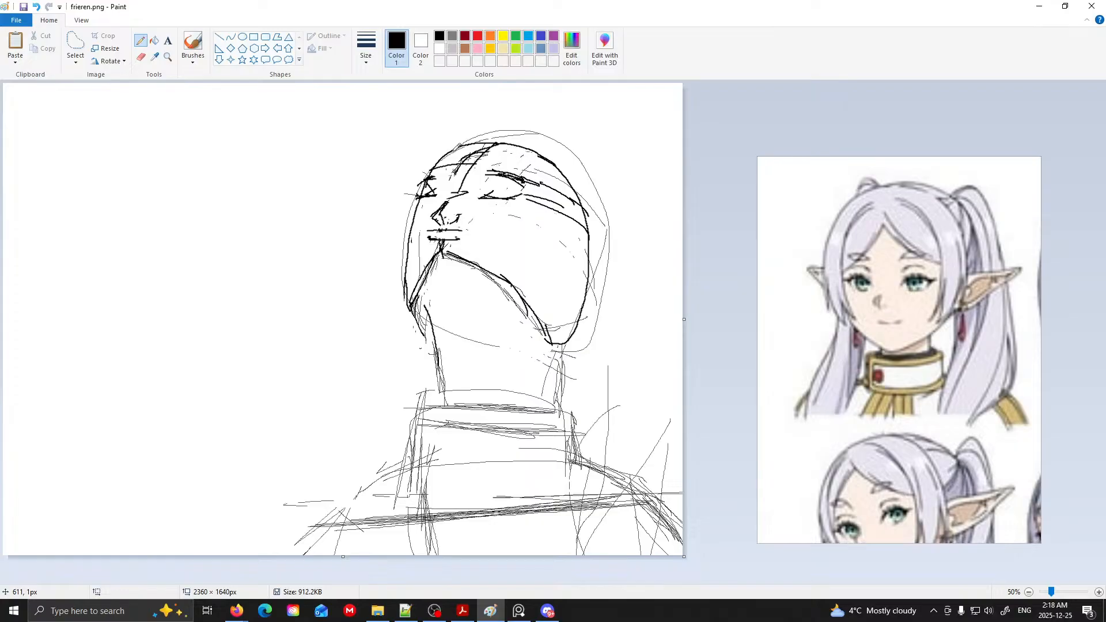
mouse_move(447, 164)
left_mouse_down()
mouse_move(427, 165)
mouse_move(438, 167)
left_mouse_up()
left_click_drag(489, 160, 524, 164)
- Zoom the drawing to 100% and move the reference window onto the blank area in front of the face
scroll(553, 230, "up", 2, "ctrl")
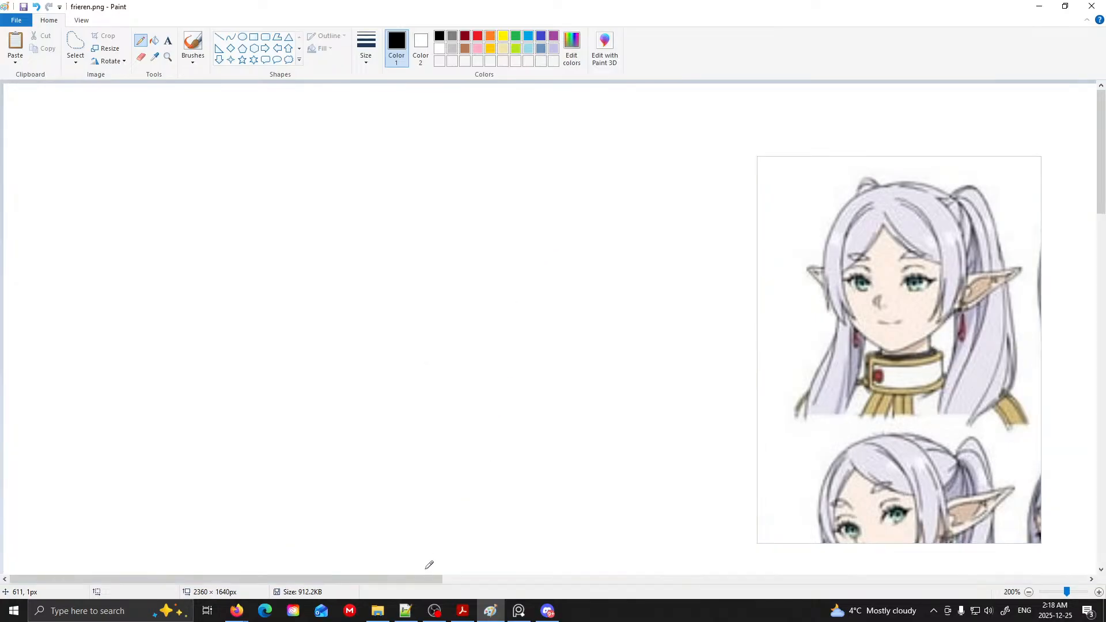
left_click_drag(876, 549, 1029, 554)
scroll(450, 291, "down", 4)
scroll(464, 277, "up", 3)
scroll(513, 278, "down", 1, "ctrl")
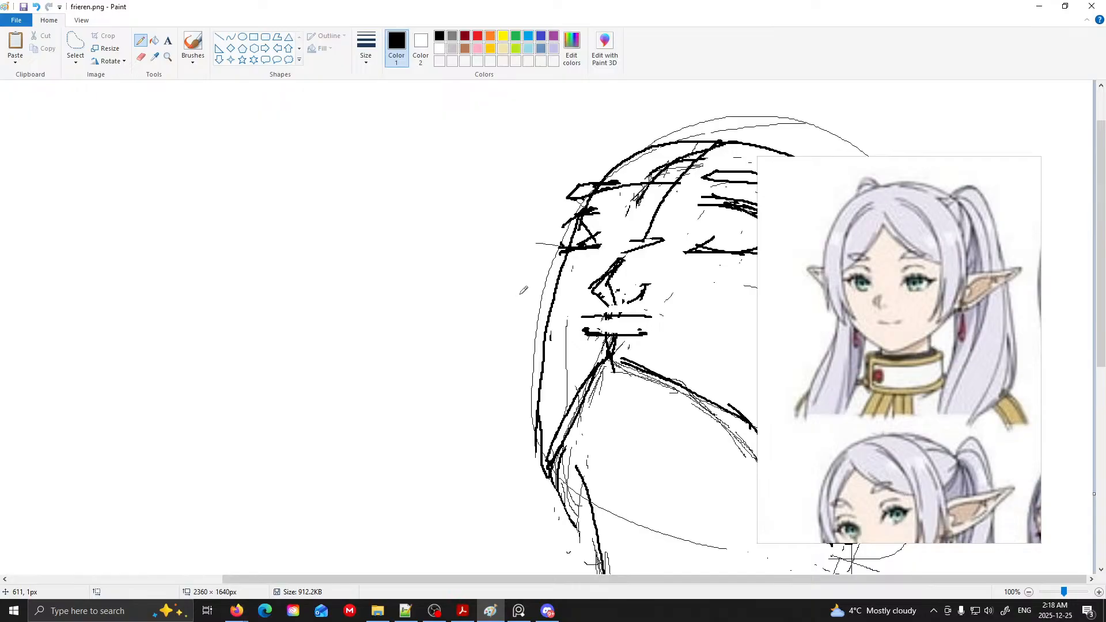
mouse_move(1034, 274)
left_mouse_down()
mouse_move(406, 216)
mouse_move(443, 223)
left_mouse_up()
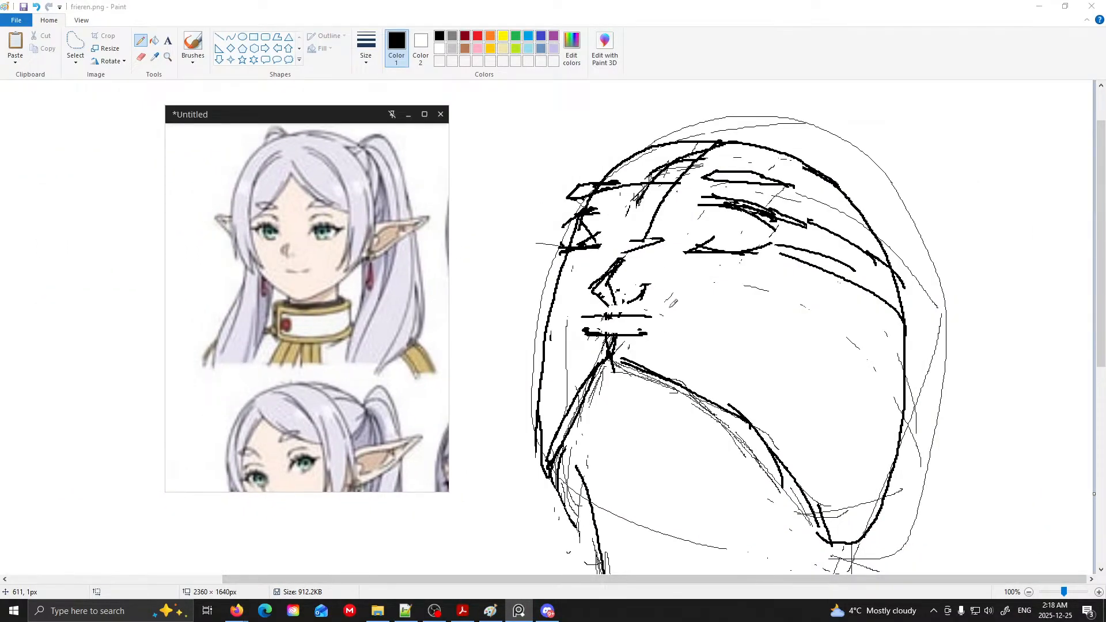
left_click(665, 289)
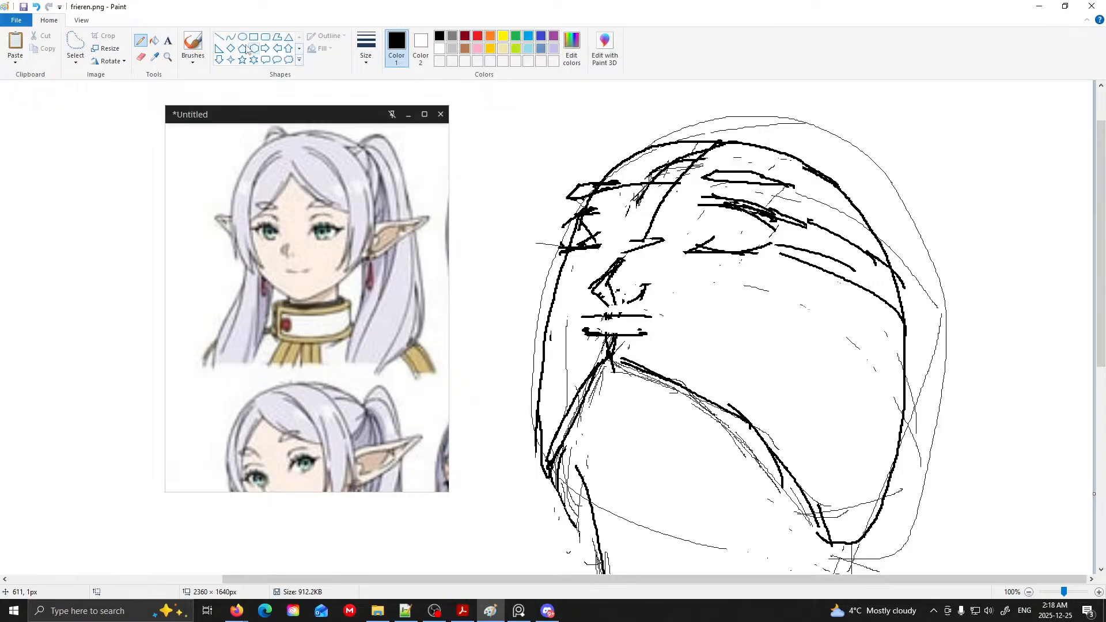
- Erase the crossed marks inside the far eye and draw its lashes, a round iris and a pupil
left_click(141, 57)
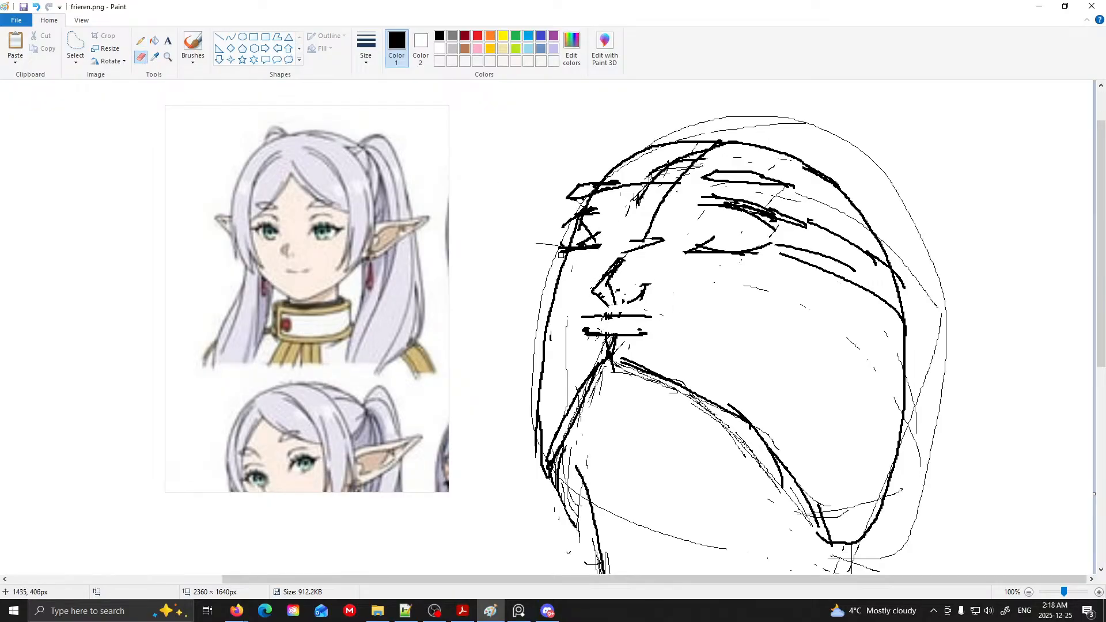
left_click(140, 40)
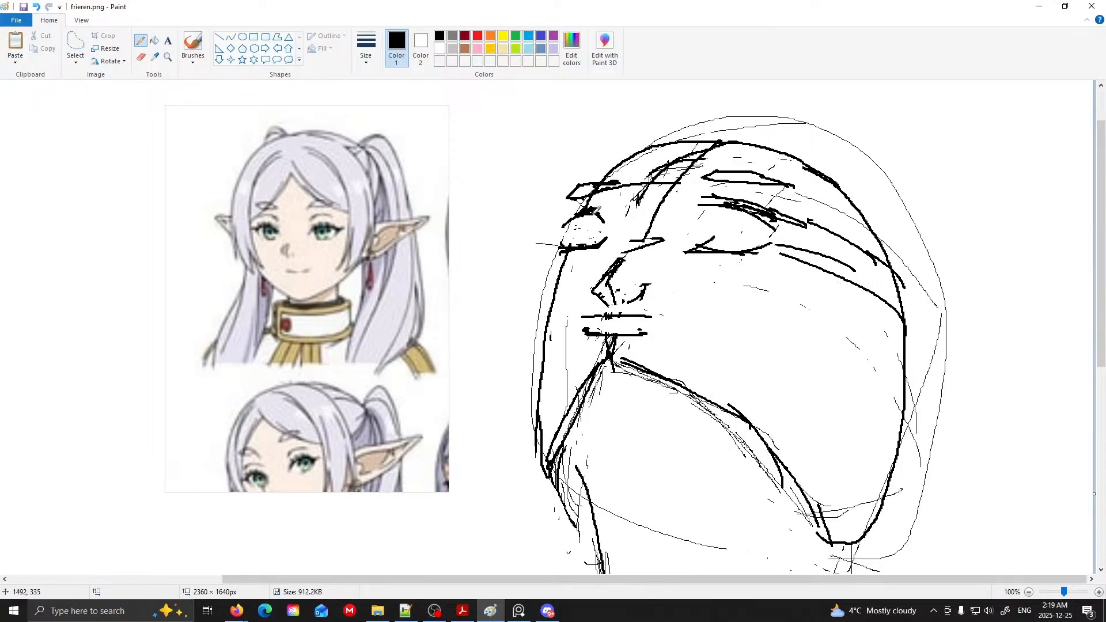
left_click_drag(574, 210, 558, 220)
mouse_move(586, 211)
left_mouse_down()
mouse_move(589, 241)
mouse_move(586, 228)
mouse_move(577, 246)
mouse_move(602, 233)
mouse_move(587, 229)
left_mouse_up()
key("ctrl+z")
key("ctrl+z")
key("ctrl+z")
key("ctrl+z")
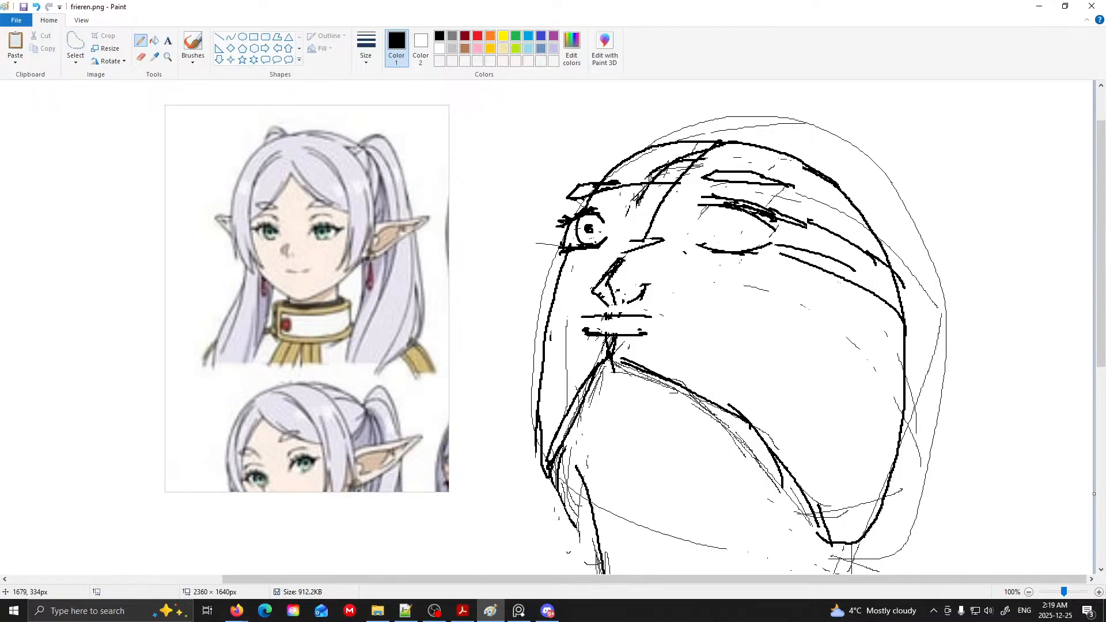
- Draw a large round iris inside the near eye, between the upper and lower lids
left_click_drag(720, 200, 719, 249)
key("ctrl+z")
left_click_drag(749, 218, 725, 250)
left_click_drag(714, 208, 719, 248)
key("ctrl+z")
left_click_drag(712, 208, 700, 231)
- Redraw the far eye's upper lid as a higher, wider curve
left_click_drag(587, 216, 580, 239)
key("ctrl+z")
mouse_move(612, 193)
left_mouse_down()
mouse_move(612, 221)
mouse_move(617, 212)
mouse_move(594, 200)
mouse_move(587, 209)
mouse_move(614, 210)
left_mouse_up()
key("ctrl+z")
key("ctrl+z")
key("ctrl+z")
key("ctrl+z")
key("ctrl+z")
- Erase the iris and pupil inside the far eye and bring the side-profile reference head into view
left_click(141, 57)
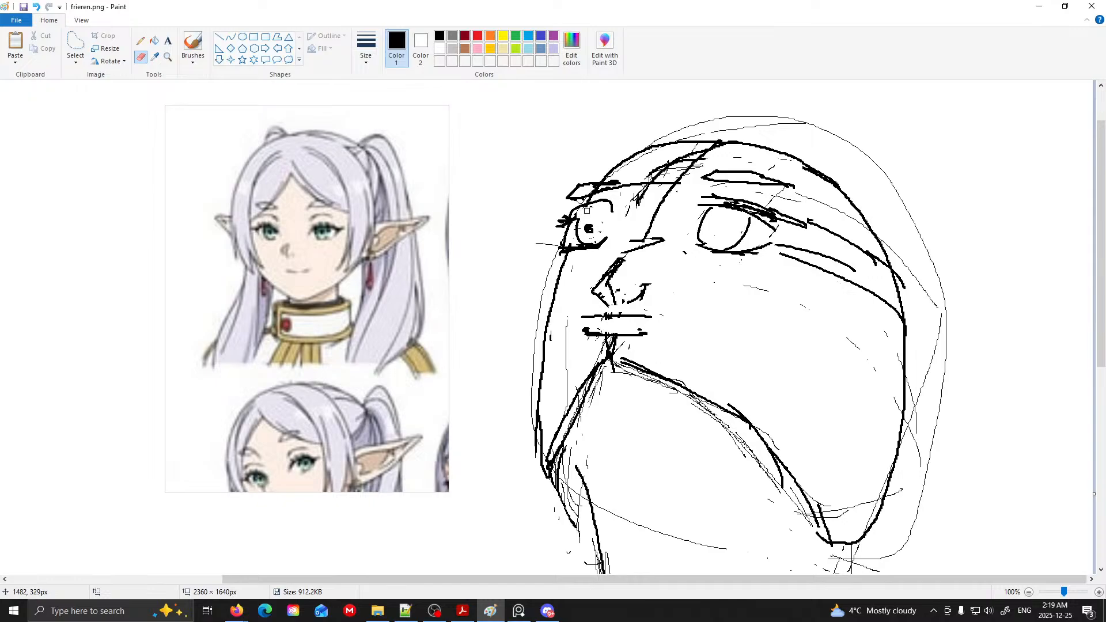
left_click_drag(577, 220, 592, 230)
right_click(382, 241)
left_click_drag(382, 241, 351, 240)
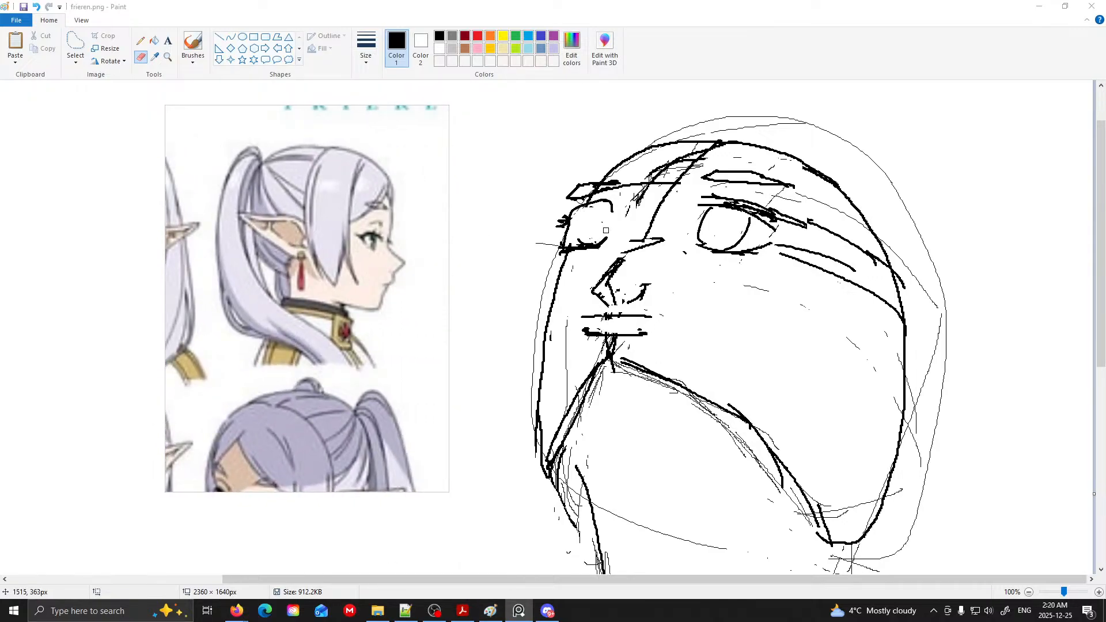
- Rework the far eye's upper lid with a short pencil stroke, using the front-facing reference head as a guide
left_click(574, 237)
left_click(140, 42)
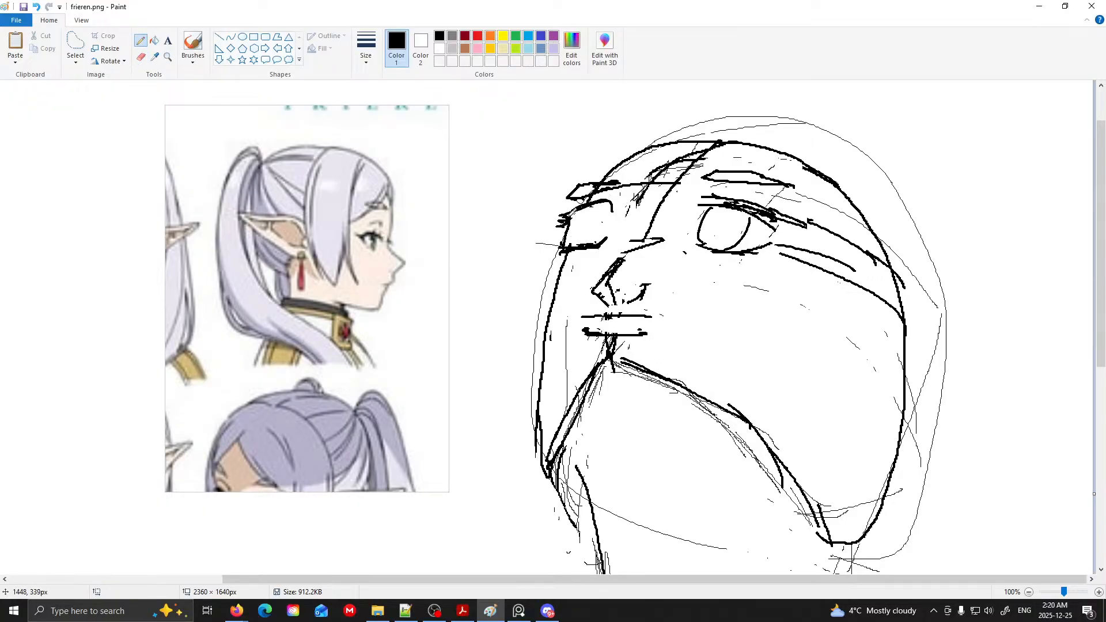
left_click_drag(365, 228, 374, 227)
mouse_move(217, 241)
left_mouse_down()
mouse_move(338, 236)
mouse_move(223, 226)
mouse_move(292, 224)
left_mouse_up()
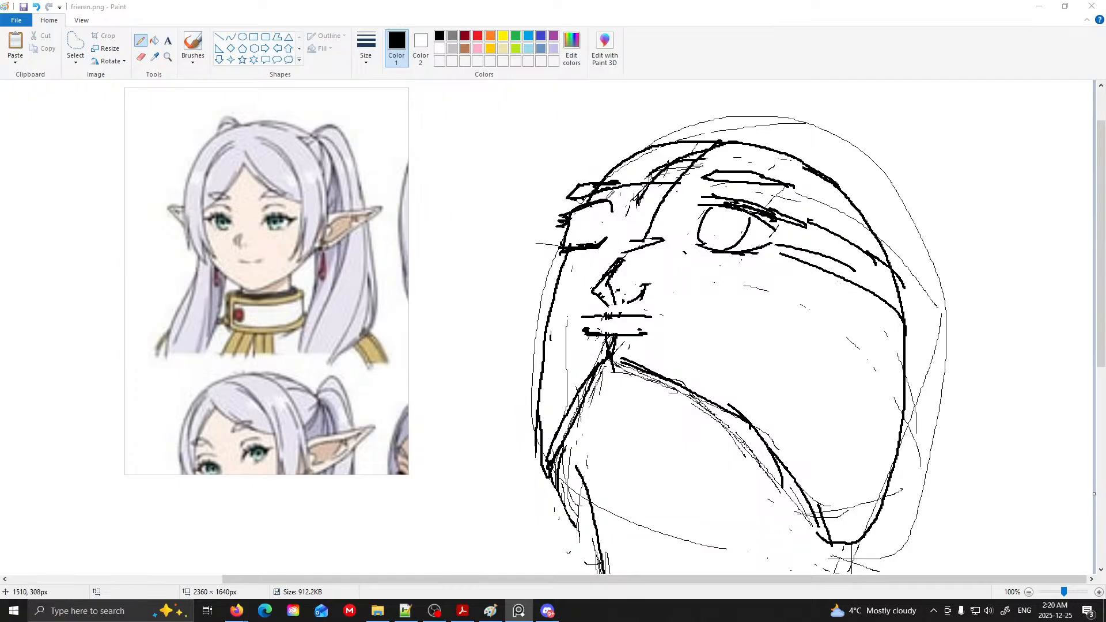
left_click(587, 207)
left_click_drag(614, 209, 589, 203)
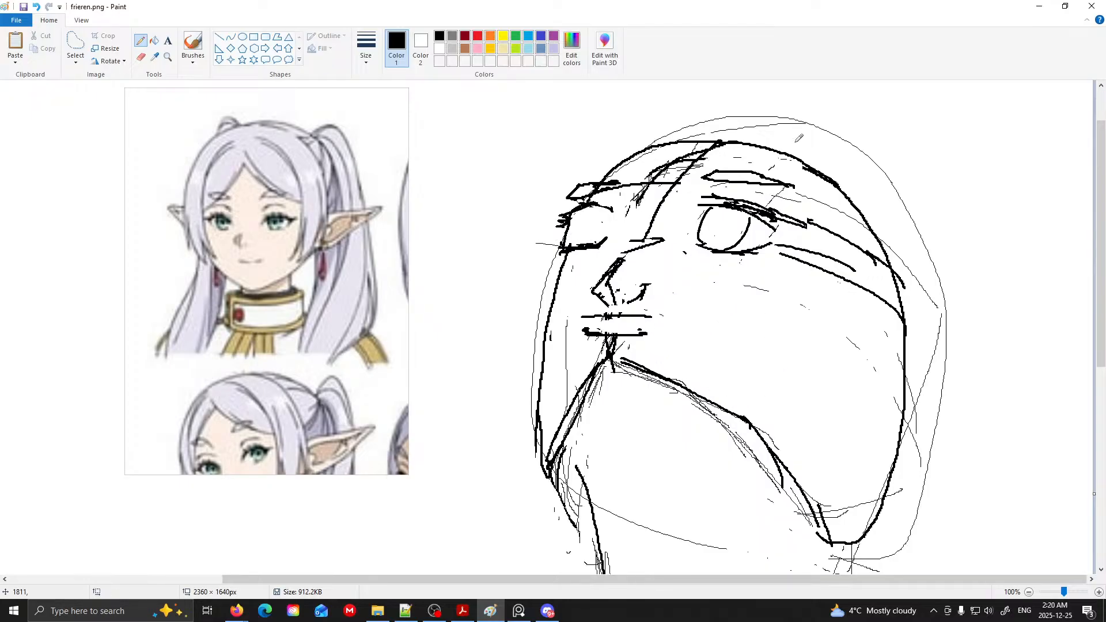
left_click(75, 45)
mouse_move(812, 101)
left_mouse_down()
mouse_move(544, 182)
mouse_move(511, 251)
left_mouse_up()
left_click(939, 131)
- Bring the upward-looking reference portrait into view beside the sketch and compare its face and jaw with the drawing
left_click_drag(340, 233, 271, 238)
scroll(285, 238, "down", 5)
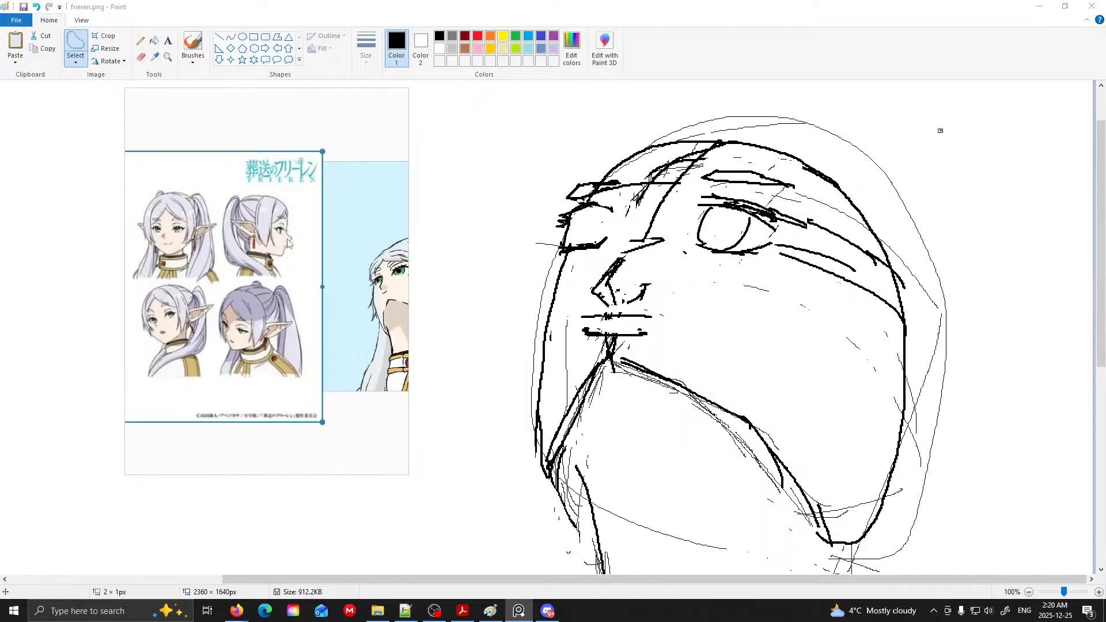
left_click_drag(378, 246, 255, 222)
scroll(809, 216, "up", 2)
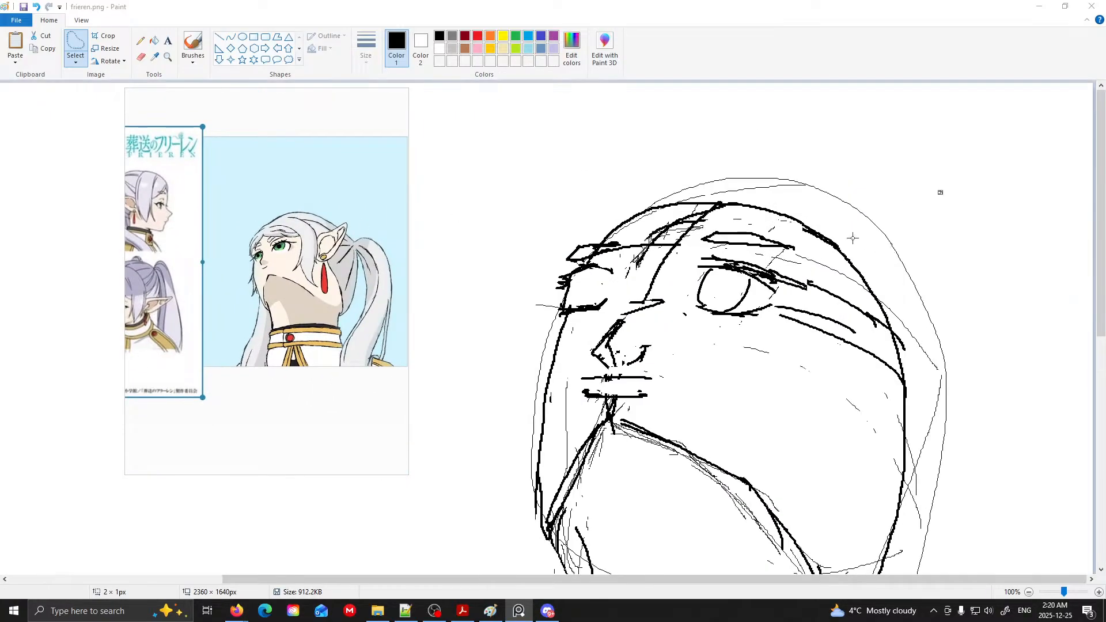
left_click(140, 41)
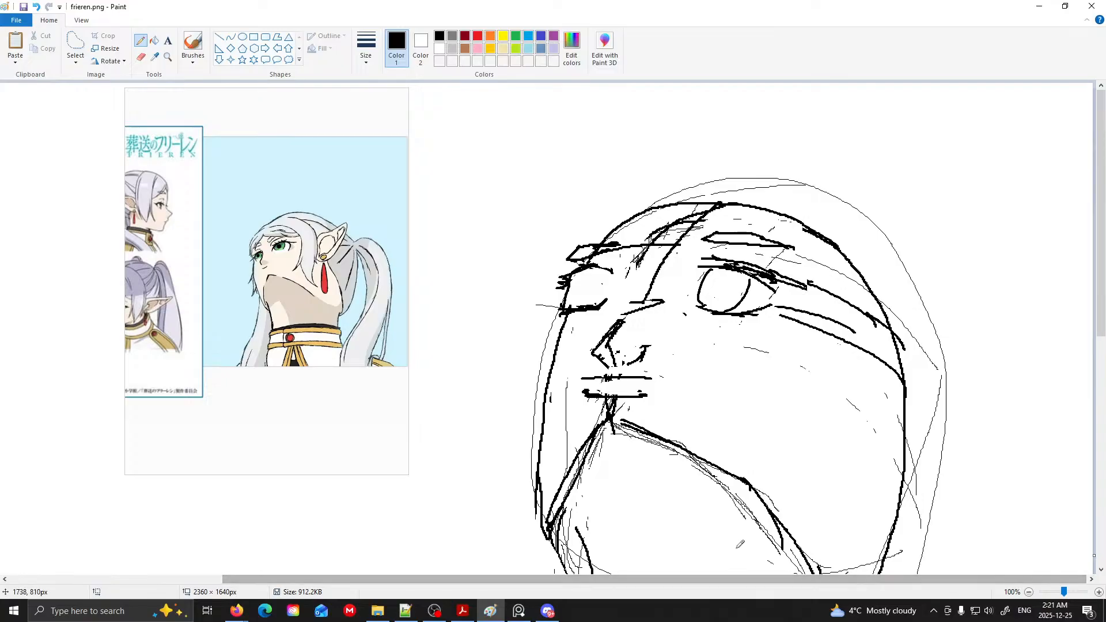
scroll(691, 346, "down", 3)
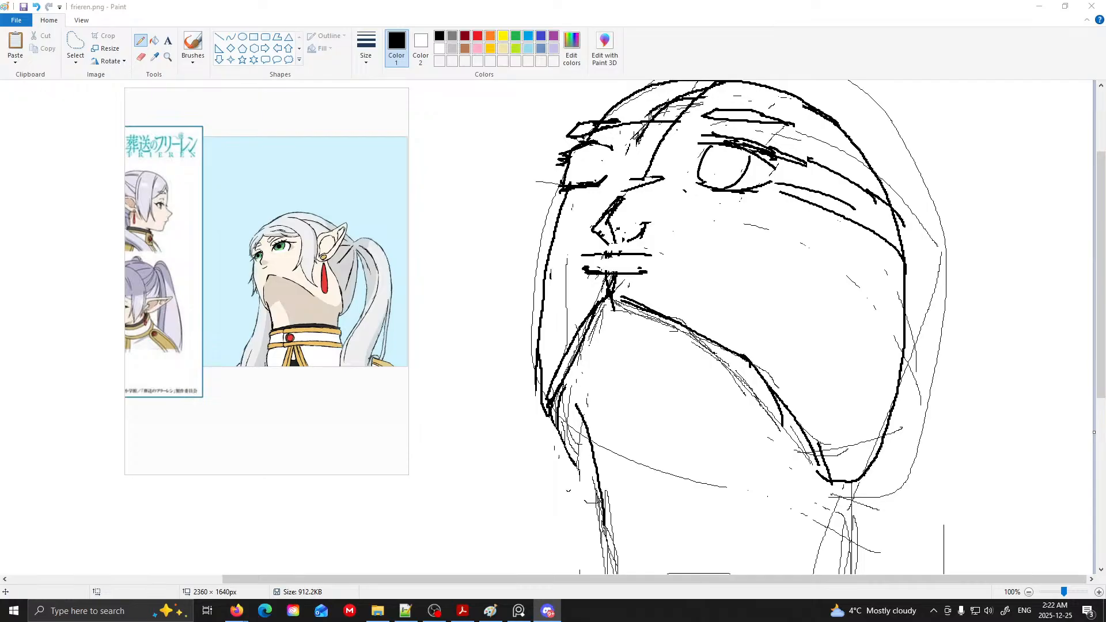
key("alt+Tab")
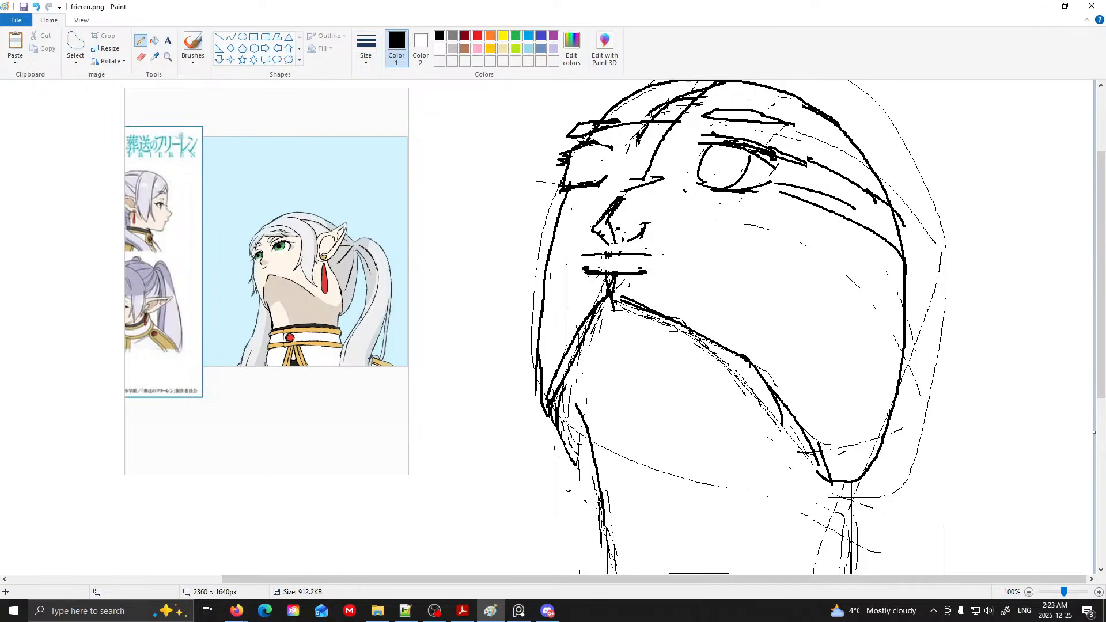
right_click(624, 240)
left_click(377, 205)
scroll(377, 205, "up", 3)
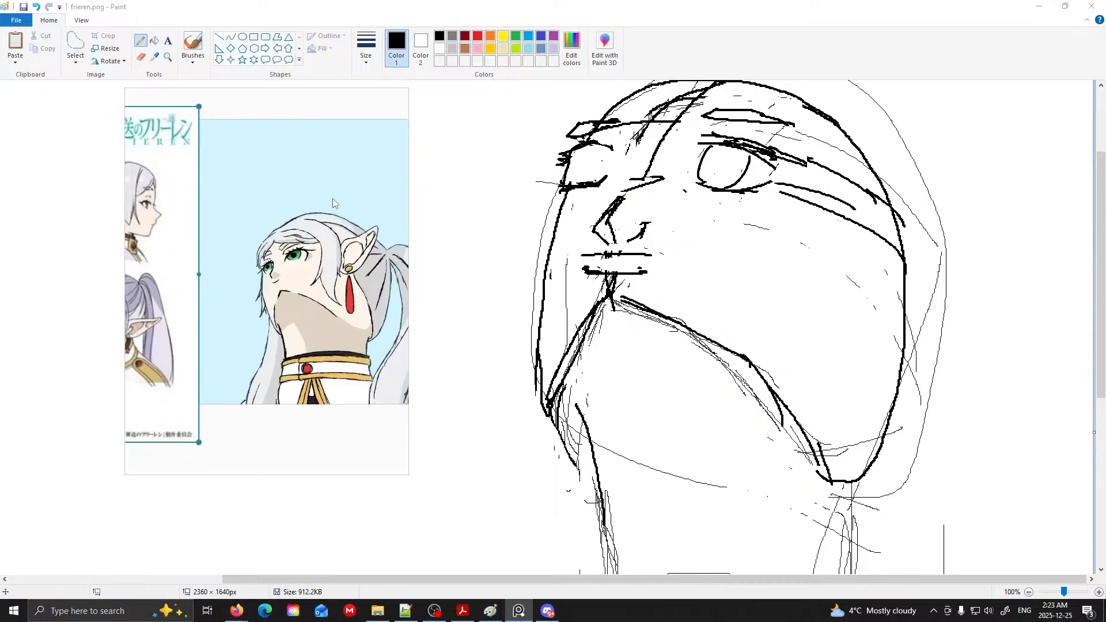
scroll(374, 212, "up", 2)
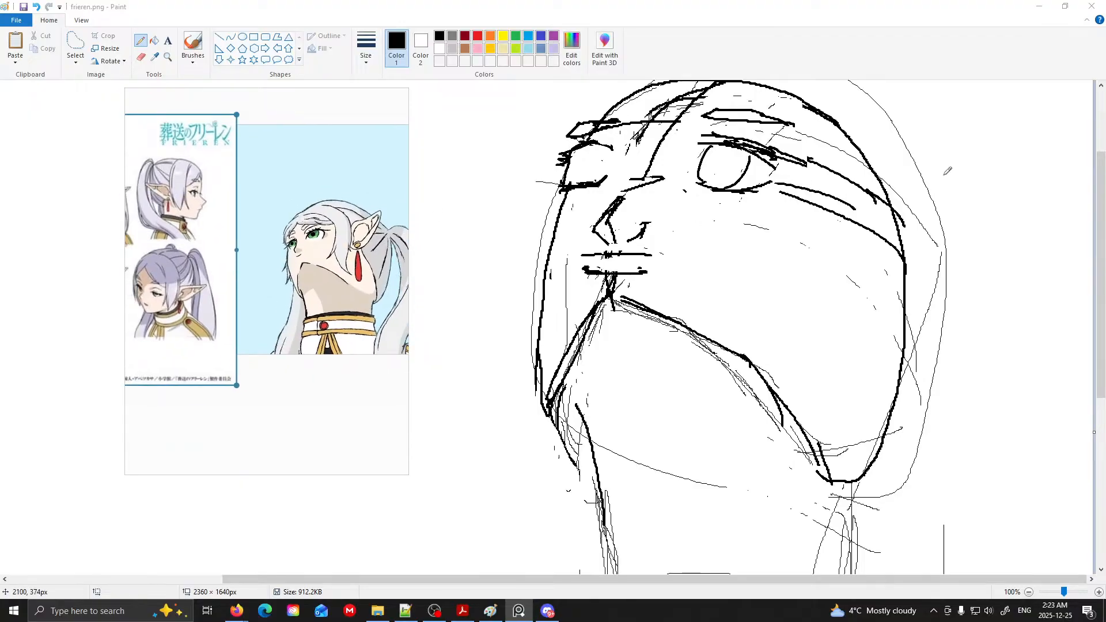
left_click_drag(1097, 285, 1097, 260)
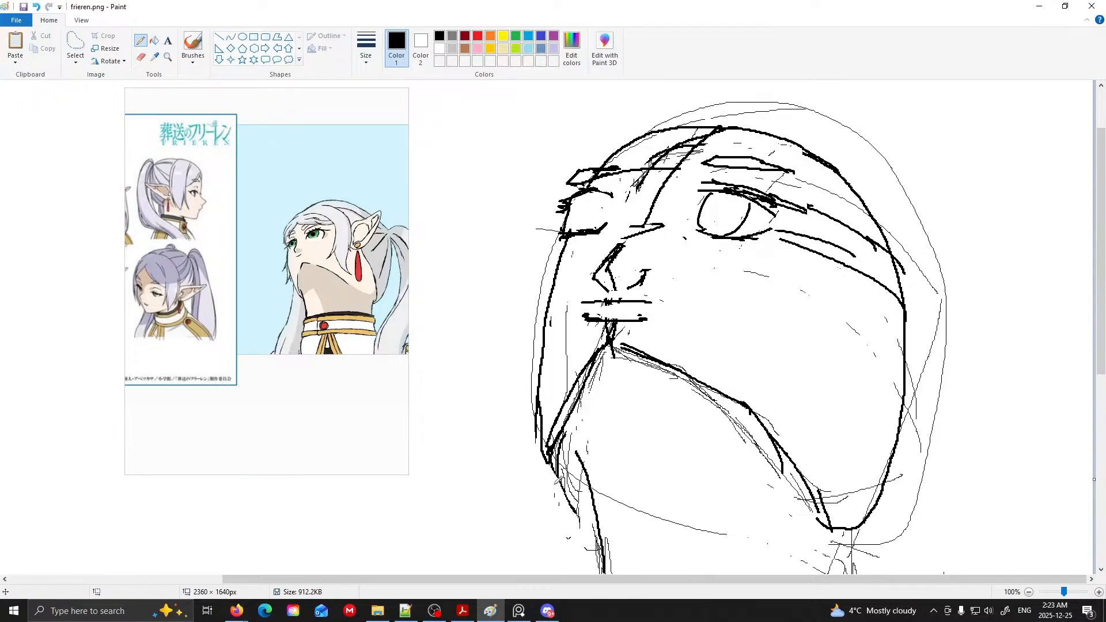
- Undo the doubled strokes along the far side of the jaw between the chin tip and the face edge
mouse_move(586, 387)
left_mouse_down()
mouse_move(569, 416)
mouse_move(597, 365)
mouse_move(579, 372)
left_mouse_up()
key("ctrl+z")
key("ctrl+z")
key("ctrl+z")
key("ctrl+z")
key("ctrl+z")
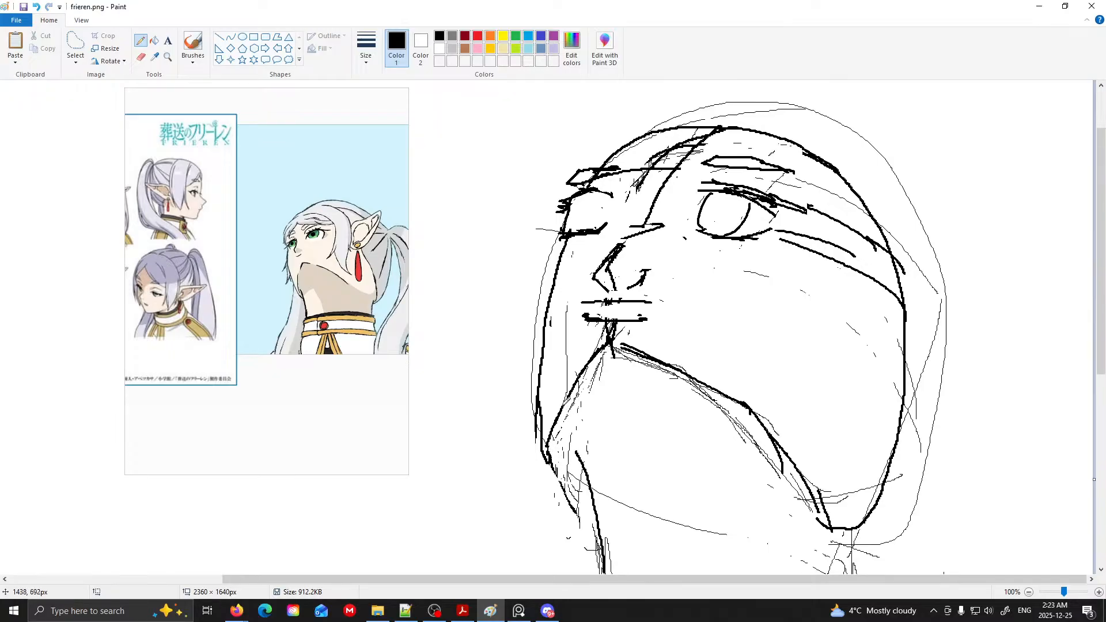
- Draw a slimmer far cheek contour from below the far eye and continue it down into the neck line
mouse_move(577, 383)
left_mouse_down()
mouse_move(563, 439)
mouse_move(588, 485)
left_mouse_up()
mouse_move(550, 269)
left_mouse_down()
mouse_move(564, 234)
mouse_move(541, 332)
mouse_move(546, 315)
mouse_move(559, 400)
left_mouse_up()
mouse_move(229, 289)
left_mouse_down()
mouse_move(352, 288)
mouse_move(330, 293)
left_mouse_up()
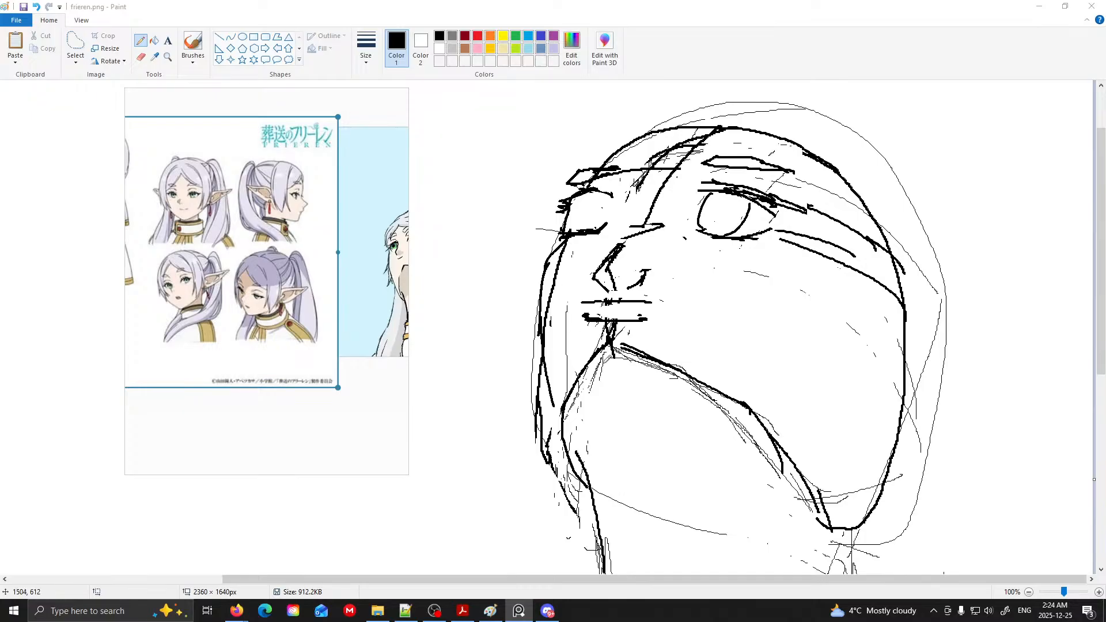
left_click(558, 396)
left_click_drag(561, 410, 576, 453)
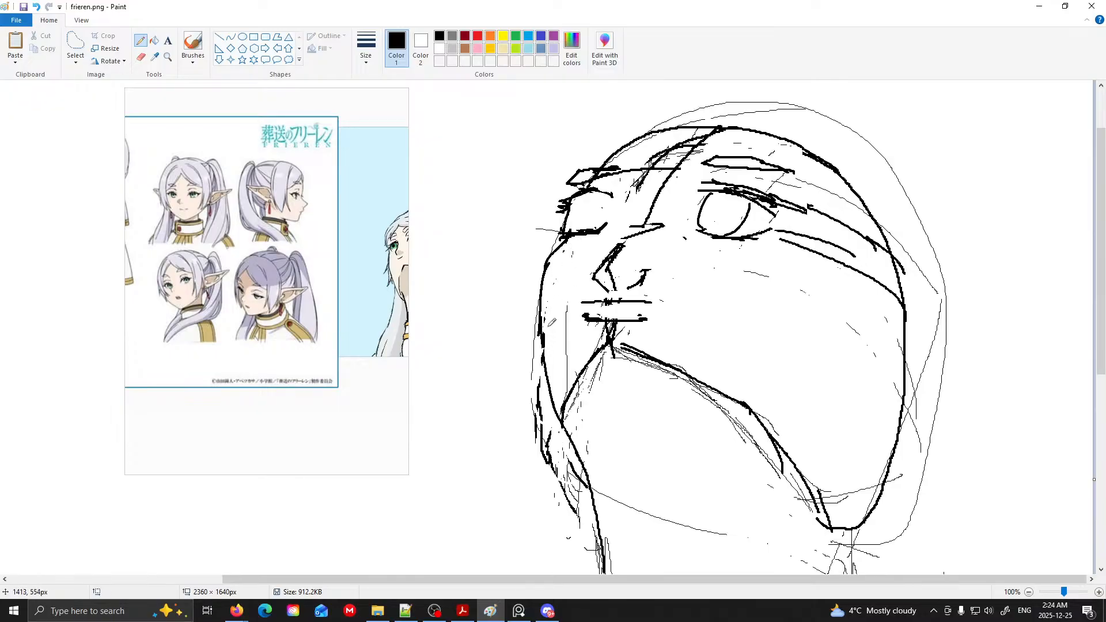
- Erase the old thick and thin outline left outside the new far cheek and neck contour
left_click(143, 57)
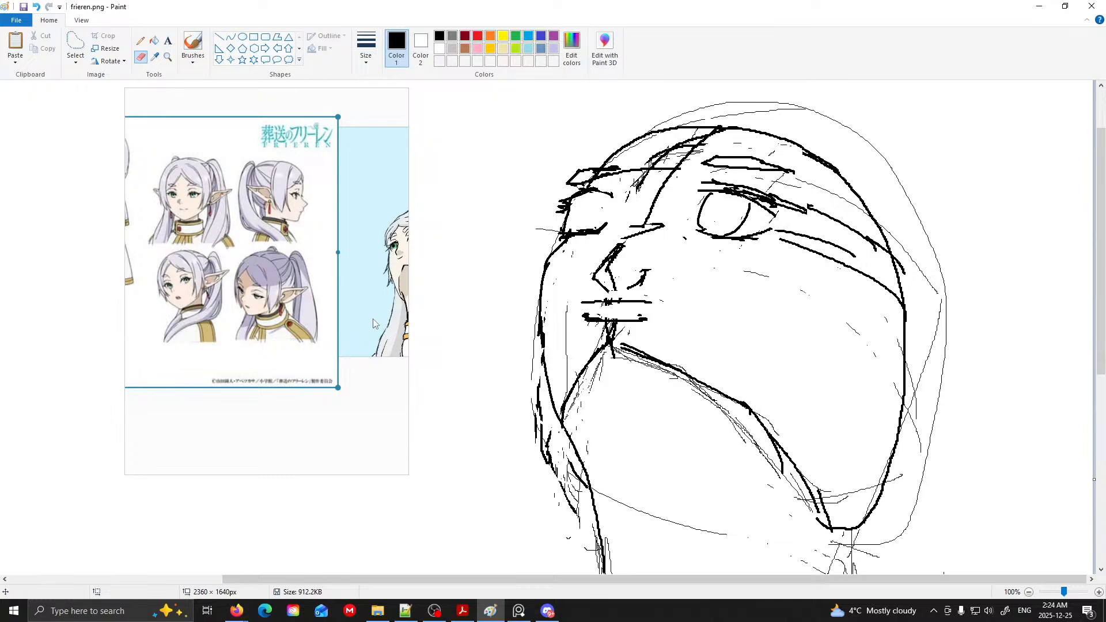
left_click(140, 40)
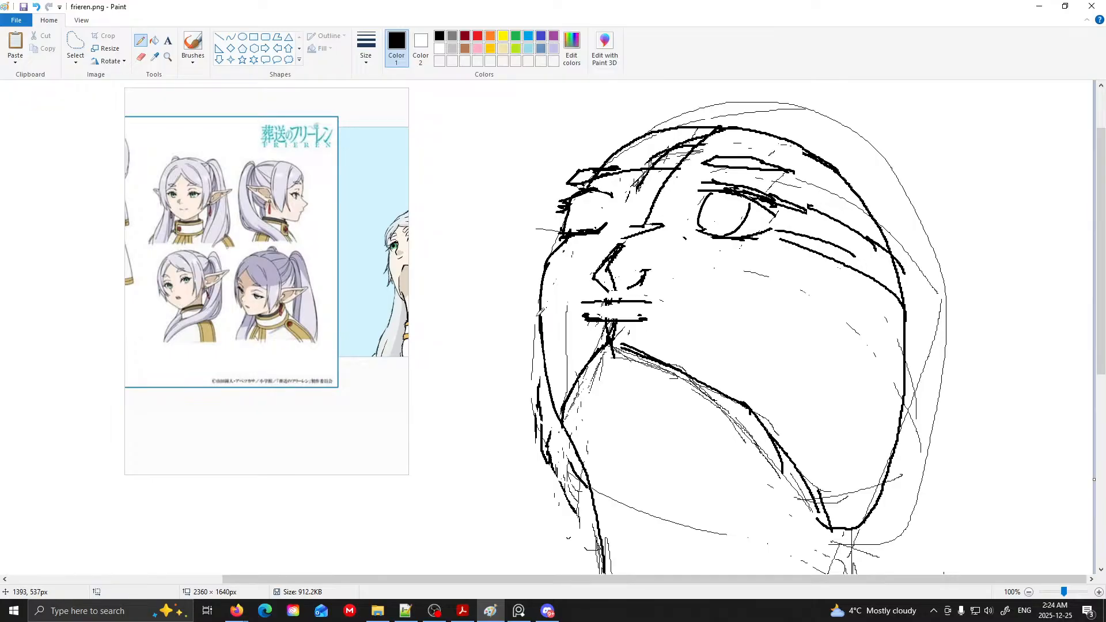
left_click(141, 56)
mouse_move(543, 412)
left_mouse_down()
mouse_move(525, 351)
mouse_move(548, 459)
mouse_move(548, 421)
mouse_move(586, 488)
mouse_move(586, 524)
mouse_move(571, 488)
mouse_move(580, 486)
mouse_move(546, 426)
mouse_move(574, 523)
left_mouse_up()
left_click_drag(552, 467, 542, 442)
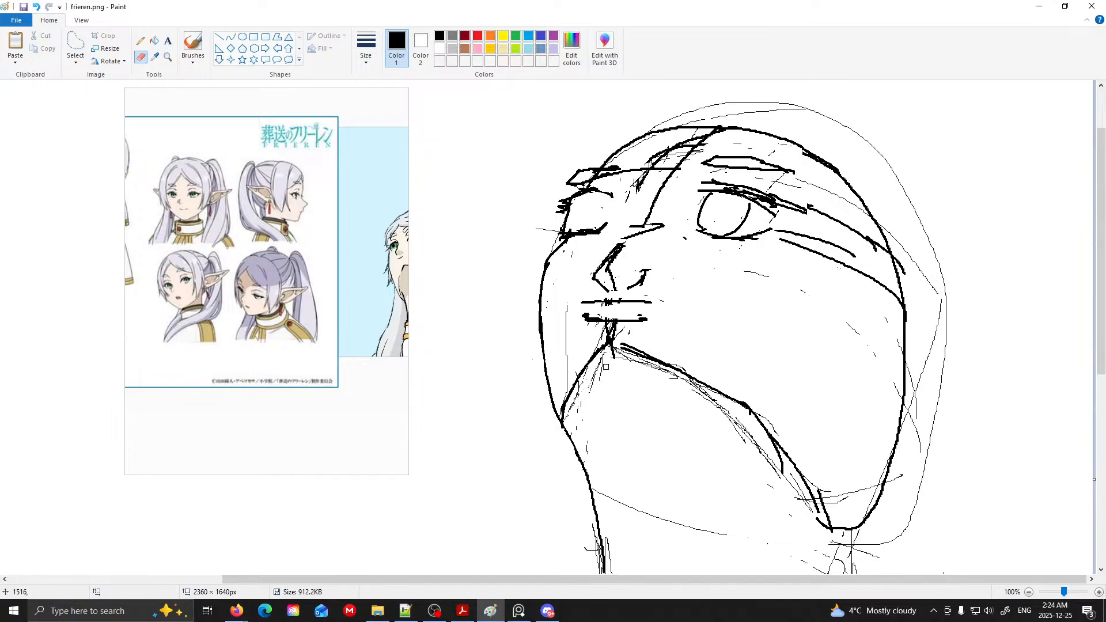
- Erase the stray sketch lines beneath the chin tip and along the inner side of the far jaw edge
mouse_move(612, 348)
left_mouse_down()
mouse_move(631, 363)
mouse_move(611, 349)
mouse_move(597, 373)
left_mouse_up()
key("ctrl+z")
left_click(612, 344)
key("ctrl+z")
left_click_drag(605, 359, 576, 399)
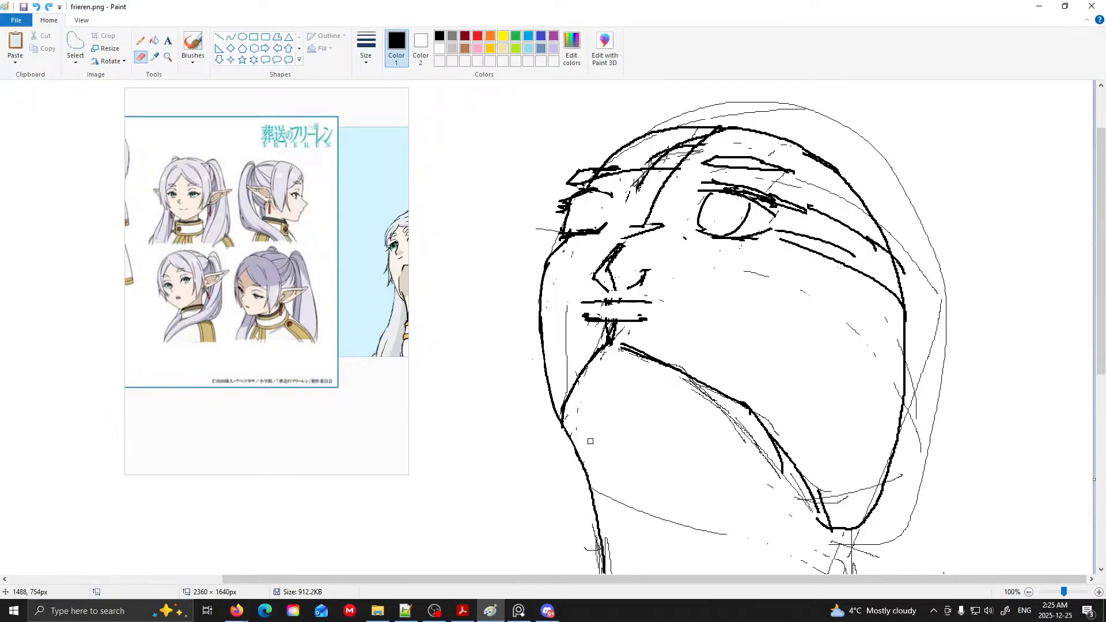
left_click(141, 40)
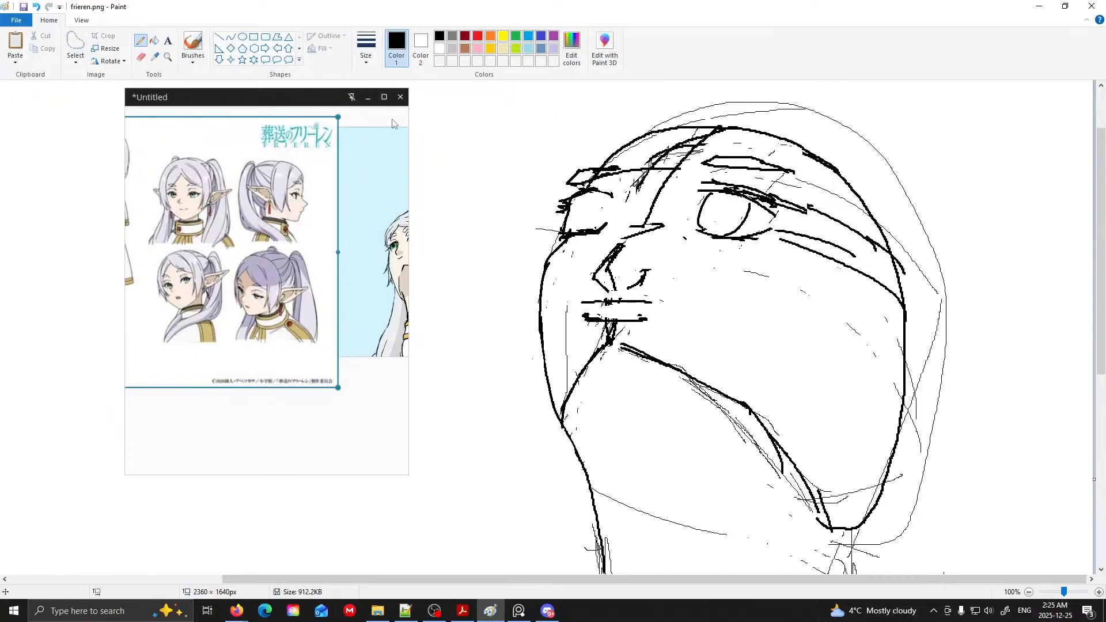
left_click_drag(607, 341, 666, 377)
key("ctrl+z")
- Compare the character sheet's heads and the upward-looking portrait with the sketched face
scroll(725, 270, "up", 3)
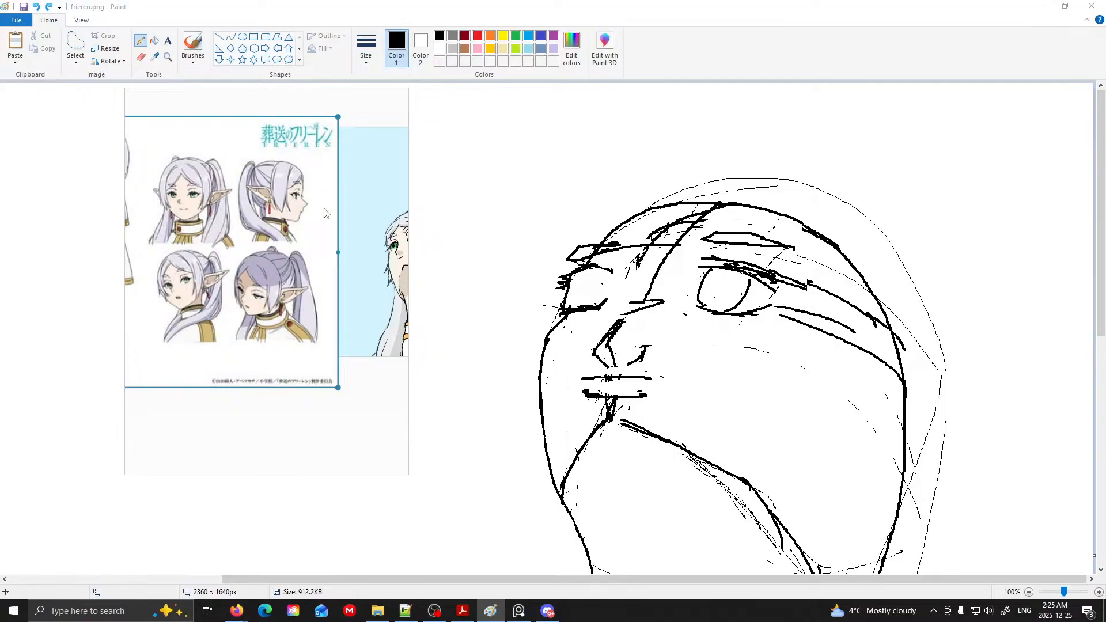
left_click_drag(324, 213, 197, 221)
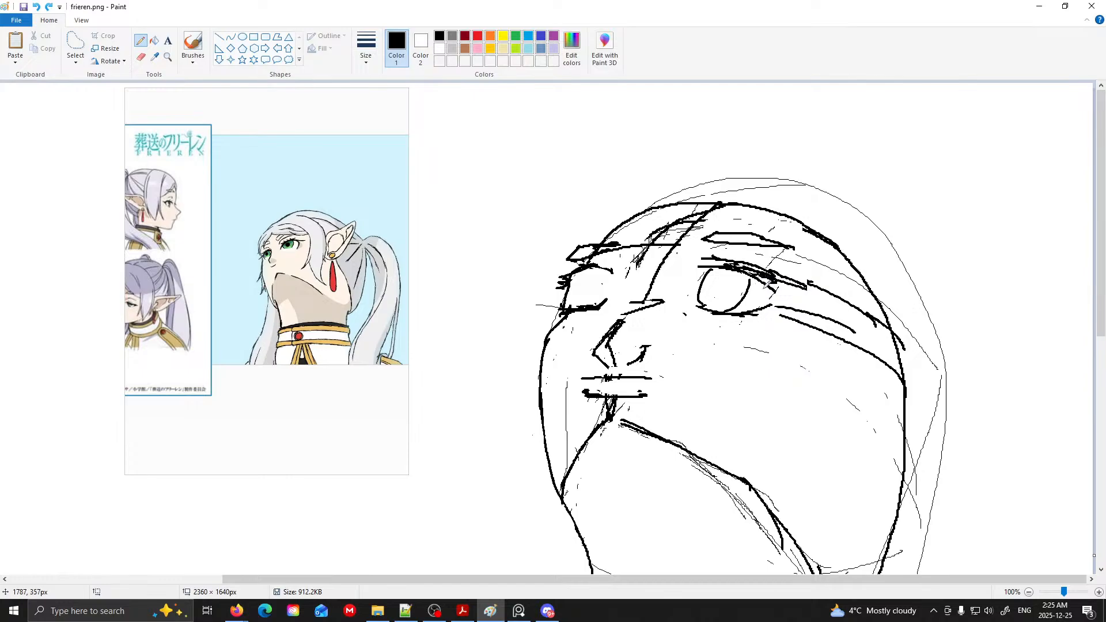
mouse_move(313, 278)
left_mouse_down()
mouse_move(402, 280)
mouse_move(315, 282)
left_mouse_up()
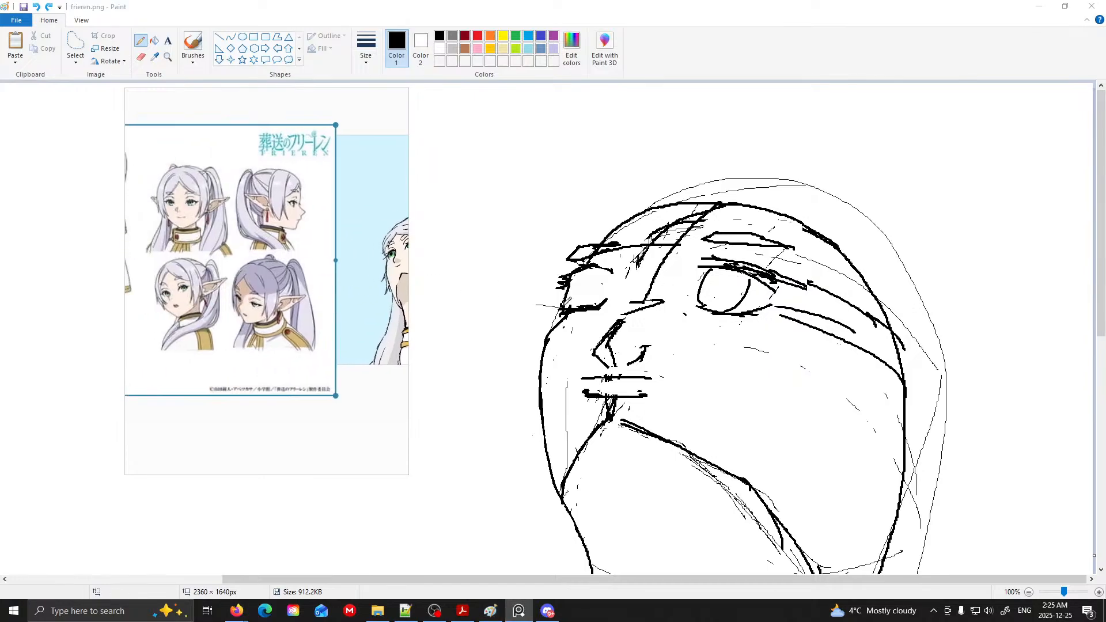
left_click(758, 279)
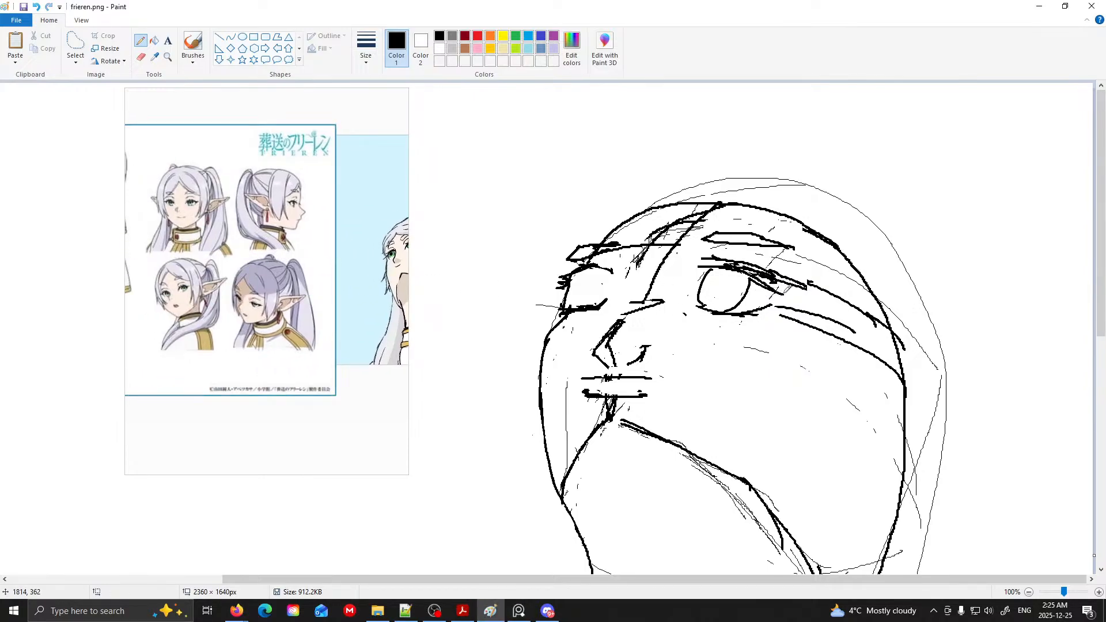
left_click(230, 292)
mouse_move(231, 292)
left_mouse_down()
mouse_move(173, 294)
mouse_move(185, 292)
left_mouse_up()
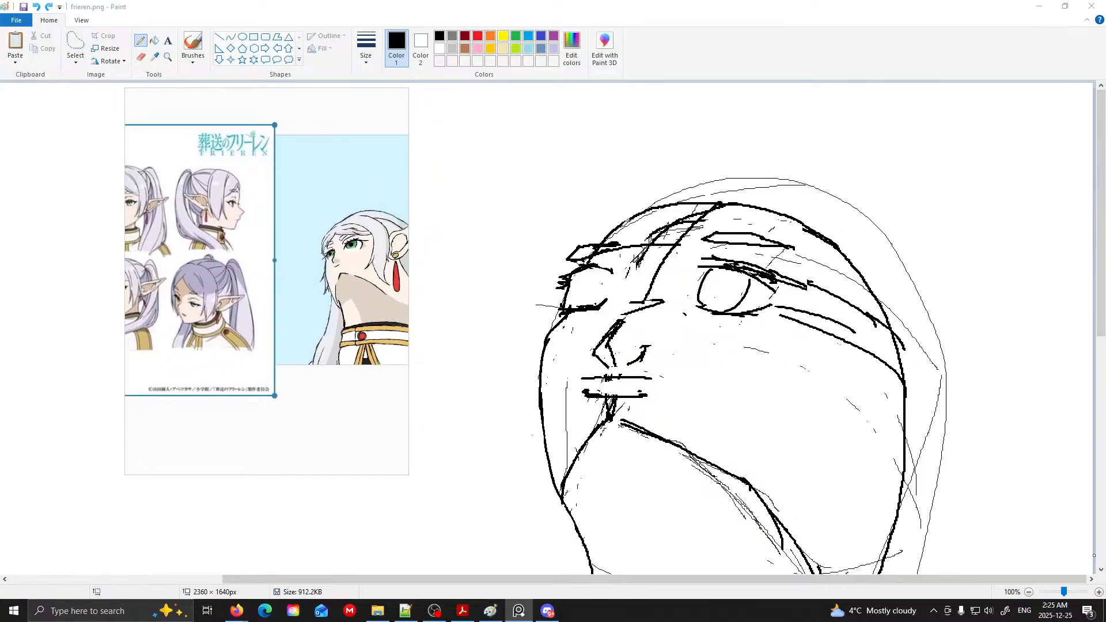
left_click(661, 377)
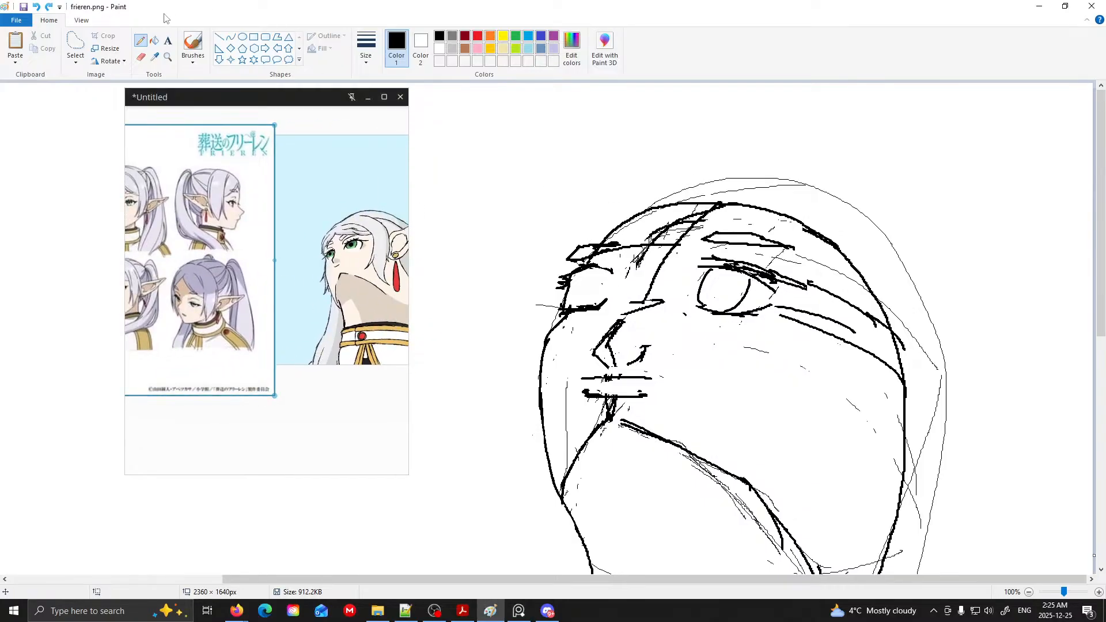
- Erase the forehead and nose-bridge guide lines, the upper mouth line and the vertical marks above the chin tip
left_click(141, 58)
mouse_move(716, 253)
left_mouse_down()
mouse_move(679, 248)
mouse_move(701, 219)
mouse_move(723, 216)
mouse_move(705, 212)
mouse_move(612, 255)
mouse_move(650, 264)
mouse_move(642, 256)
mouse_move(625, 274)
mouse_move(664, 275)
mouse_move(640, 313)
mouse_move(662, 297)
mouse_move(613, 285)
mouse_move(636, 318)
mouse_move(610, 338)
mouse_move(635, 312)
left_mouse_up()
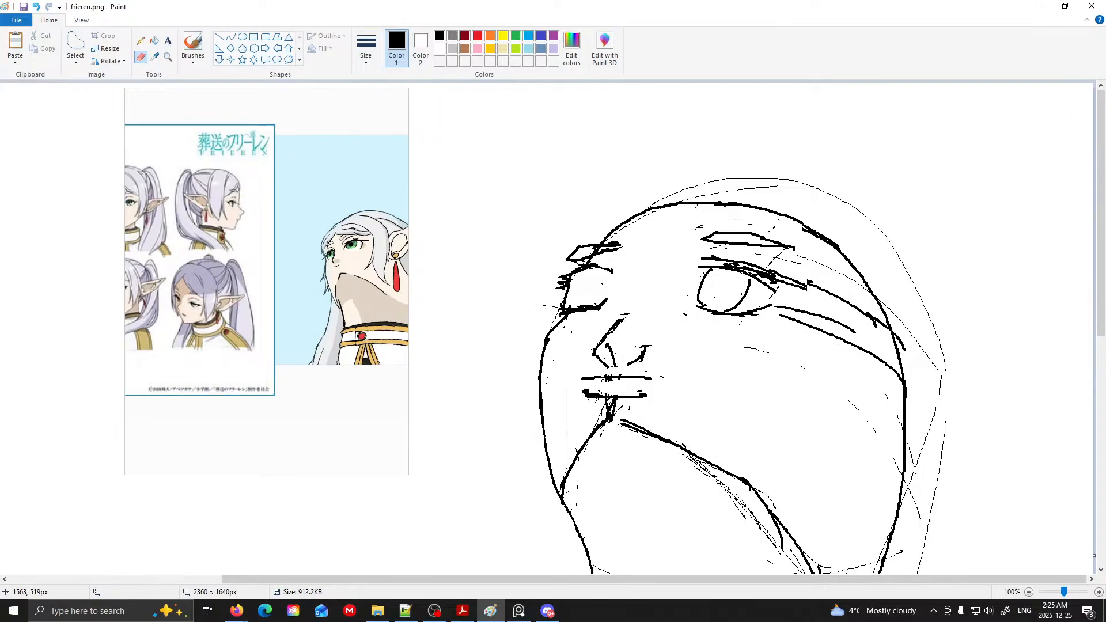
mouse_move(660, 379)
left_mouse_down()
mouse_move(582, 377)
mouse_move(642, 374)
mouse_move(588, 374)
mouse_move(652, 387)
mouse_move(596, 403)
mouse_move(623, 409)
mouse_move(585, 417)
left_mouse_up()
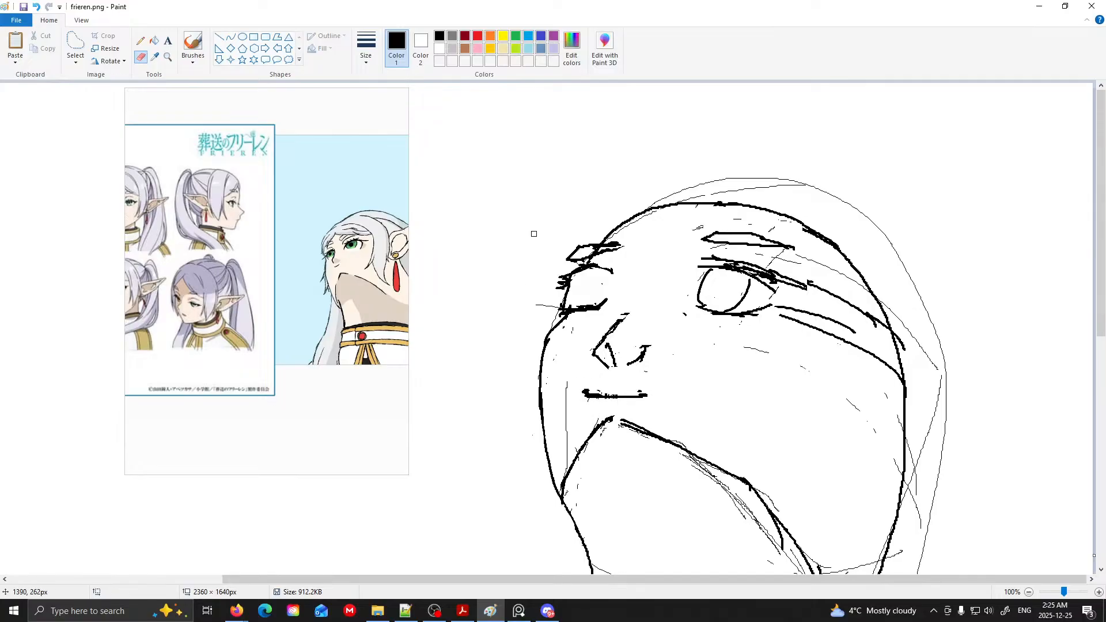
- Redraw the nose with pencil as a wedge, closing its sides and adding a short slanted bridge line on top
left_click(141, 41)
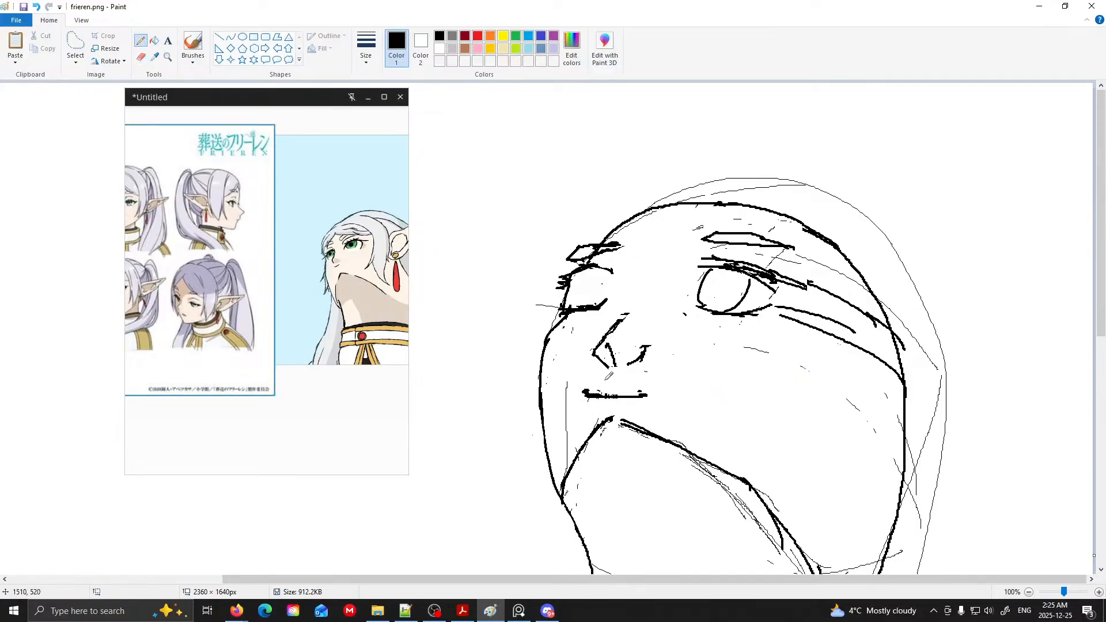
mouse_move(605, 331)
left_mouse_down()
mouse_move(634, 351)
mouse_move(610, 329)
mouse_move(599, 335)
mouse_move(620, 325)
mouse_move(643, 349)
mouse_move(604, 328)
mouse_move(594, 358)
left_mouse_up()
key("ctrl+z")
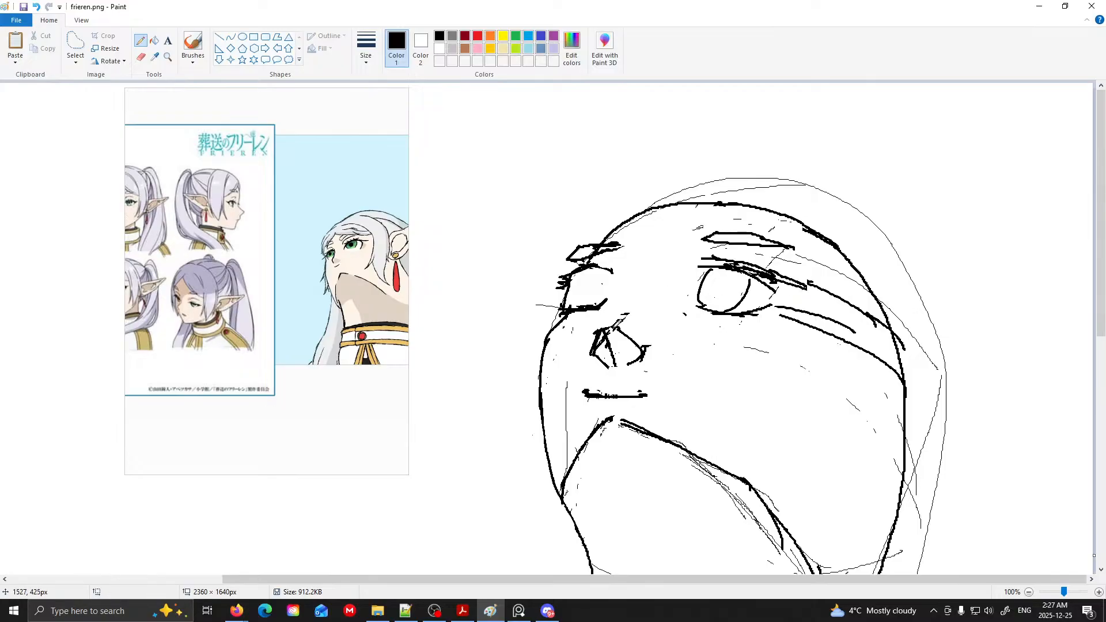
left_click_drag(634, 309, 608, 324)
- Examine the upward-looking portrait and the character sheet's four heads against the sketch's face, jaw and neck
scroll(880, 266, "down", 2)
scroll(747, 302, "up", 2)
left_click_drag(362, 267, 302, 260)
scroll(318, 260, "up", 4)
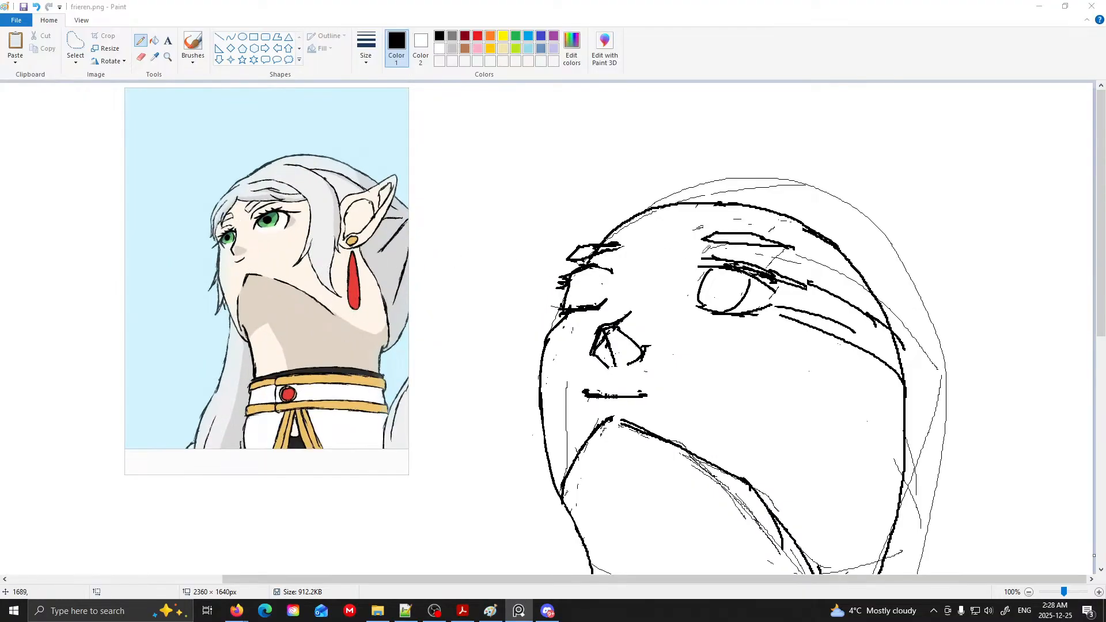
scroll(622, 320, "down", 4)
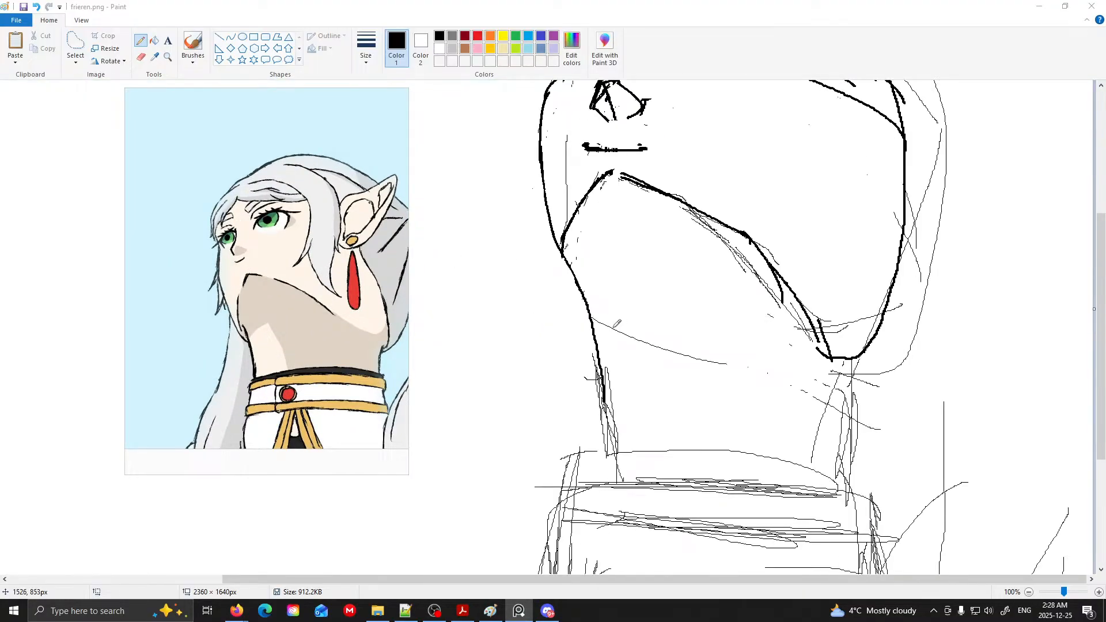
scroll(614, 327, "down", 2)
scroll(607, 328, "up", 4)
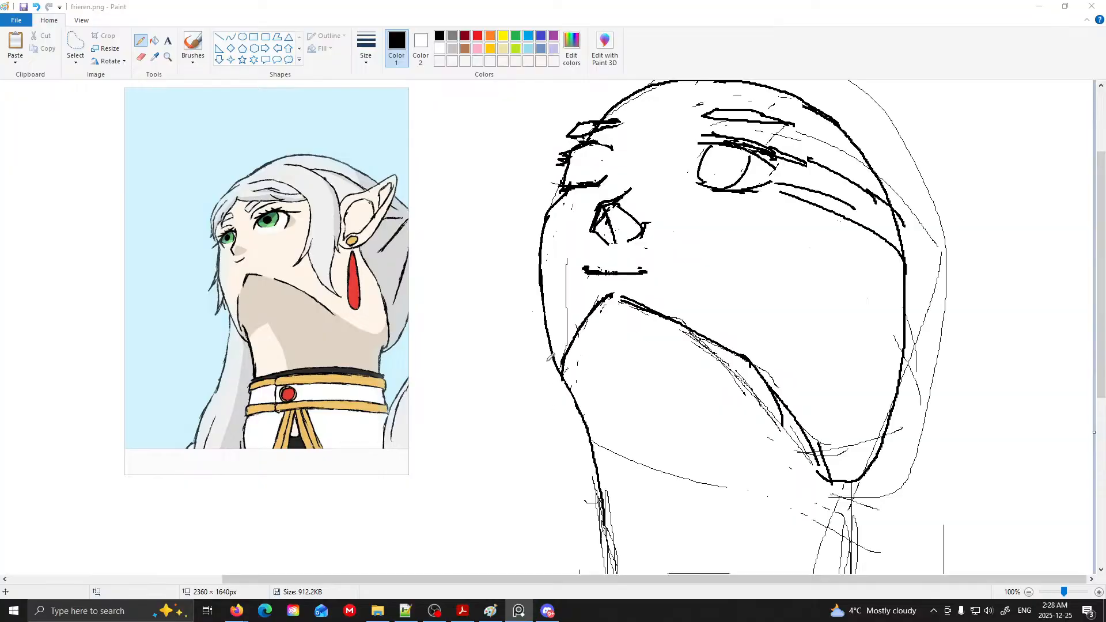
scroll(238, 328, "down", 7)
left_click_drag(181, 369, 352, 322)
scroll(273, 336, "up", 3)
scroll(294, 339, "up", 3)
scroll(317, 337, "up", 3)
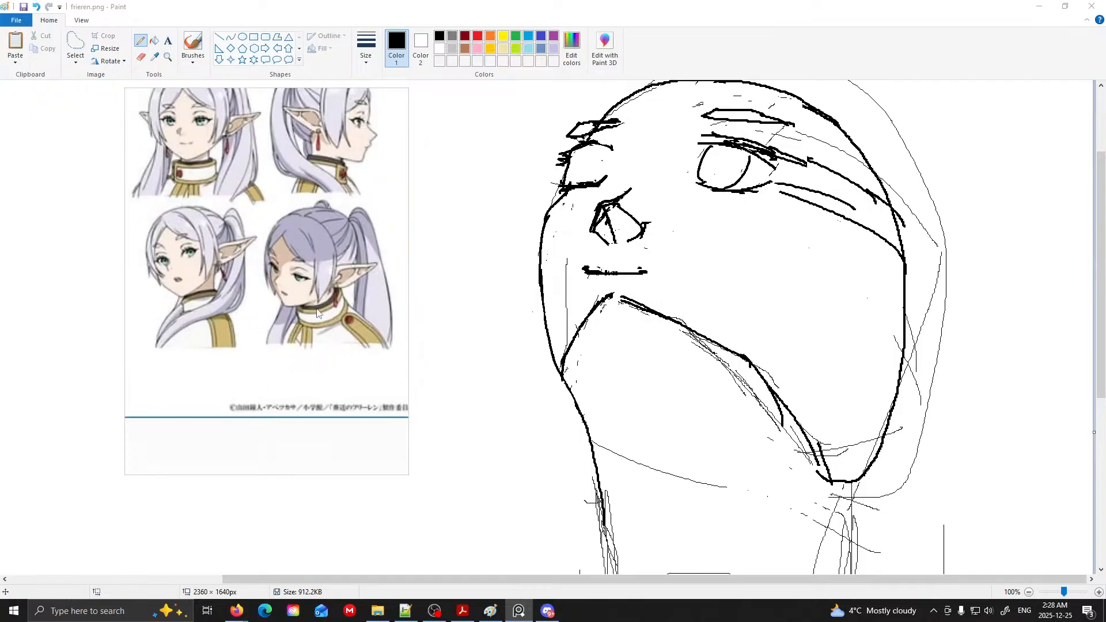
scroll(513, 300, "up", 3)
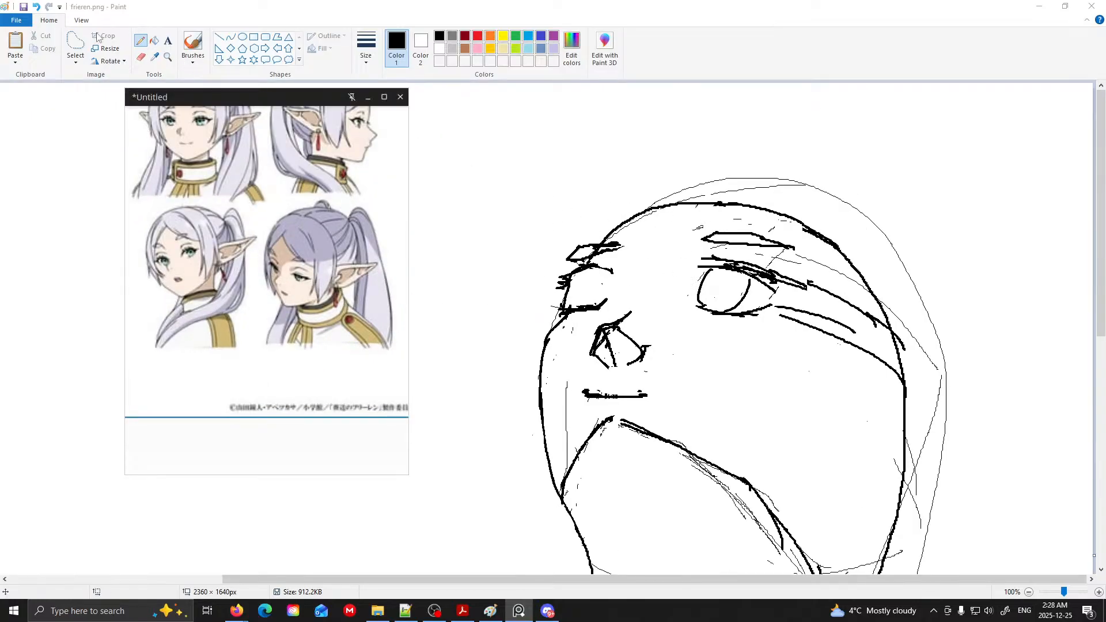
- Set the pencil to its thinnest line and sketch the hair outline around the front of the forehead beside the far eye
left_click(370, 53)
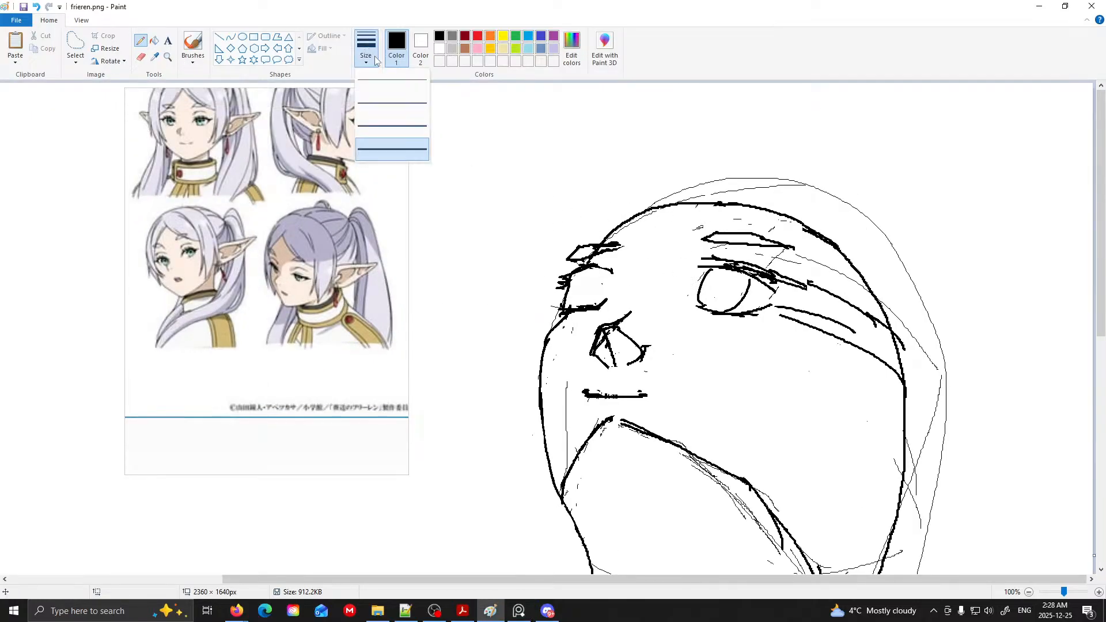
left_click(402, 80)
scroll(224, 218, "down", 3)
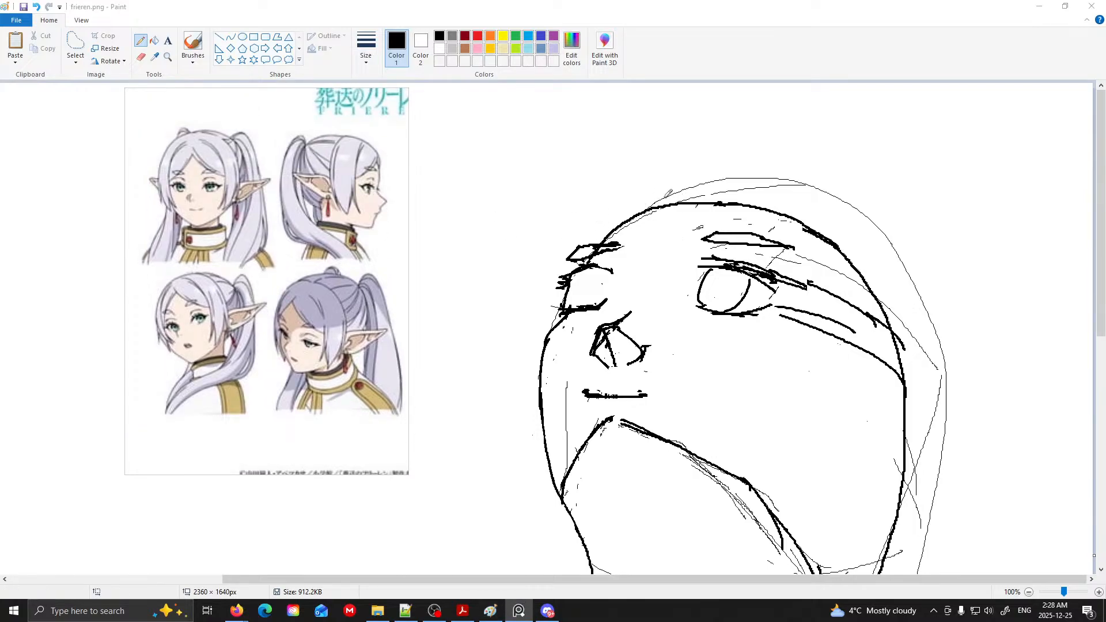
mouse_move(368, 232)
left_mouse_down()
mouse_move(150, 254)
mouse_move(298, 219)
mouse_move(357, 222)
left_mouse_up()
mouse_move(712, 202)
left_mouse_down()
mouse_move(599, 224)
mouse_move(597, 238)
left_mouse_up()
mouse_move(650, 179)
left_mouse_down()
mouse_move(593, 207)
mouse_move(555, 249)
mouse_move(566, 222)
mouse_move(529, 321)
left_mouse_up()
left_click_drag(554, 249, 550, 324)
- Sketch long hair strands falling from the front of the jaw past the neck and over the shoulder
scroll(547, 310, "down", 5)
mouse_move(547, 273)
left_mouse_down()
mouse_move(539, 344)
mouse_move(501, 424)
left_mouse_up()
scroll(503, 365, "down", 3)
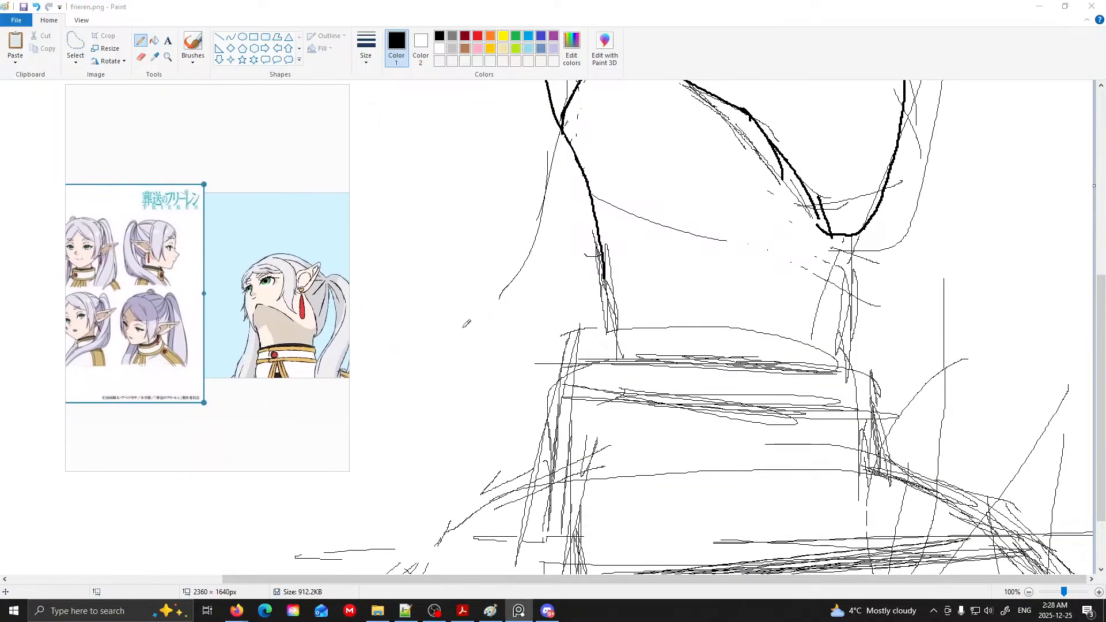
left_click_drag(509, 304, 455, 415)
left_click_drag(494, 317, 375, 574)
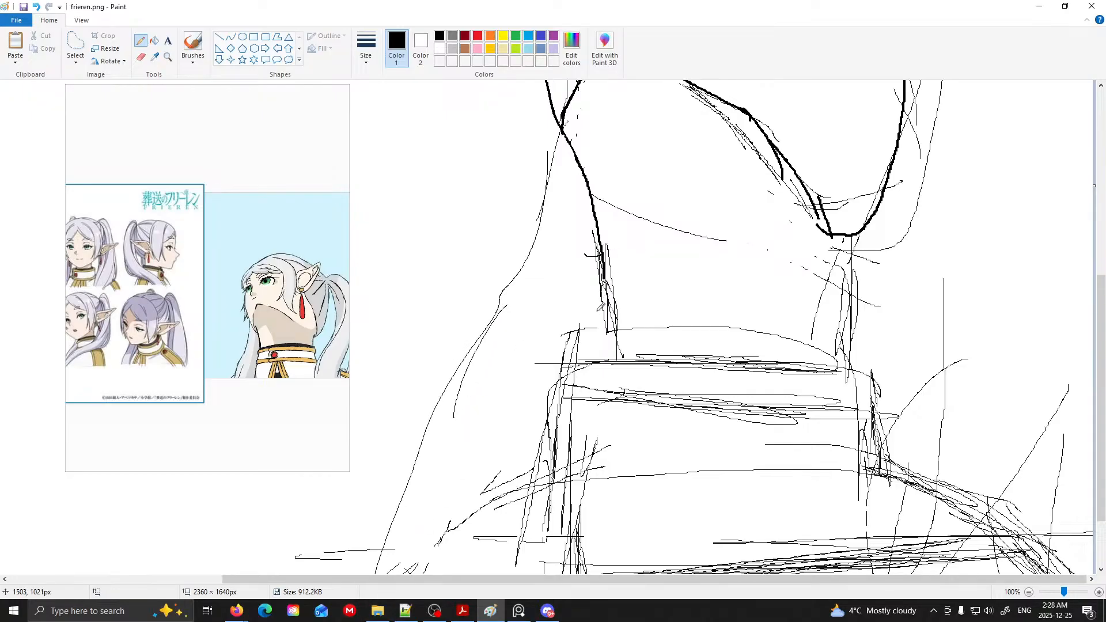
left_click_drag(537, 410, 524, 574)
- Layer thin strokes along the forehead hairline and extend the hair outline up to a peak above the head
scroll(608, 423, "up", 5)
scroll(608, 424, "down", 2)
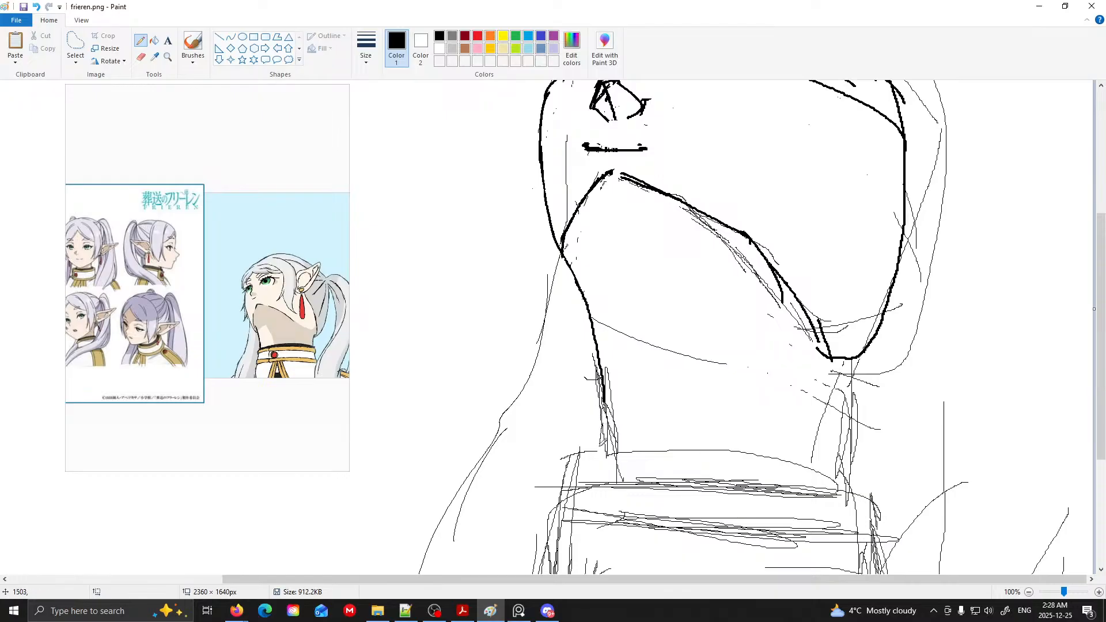
mouse_move(588, 444)
left_mouse_down()
mouse_move(617, 448)
mouse_move(593, 452)
left_mouse_up()
scroll(706, 435, "up", 4)
scroll(710, 429, "down", 4)
scroll(588, 317, "up", 4)
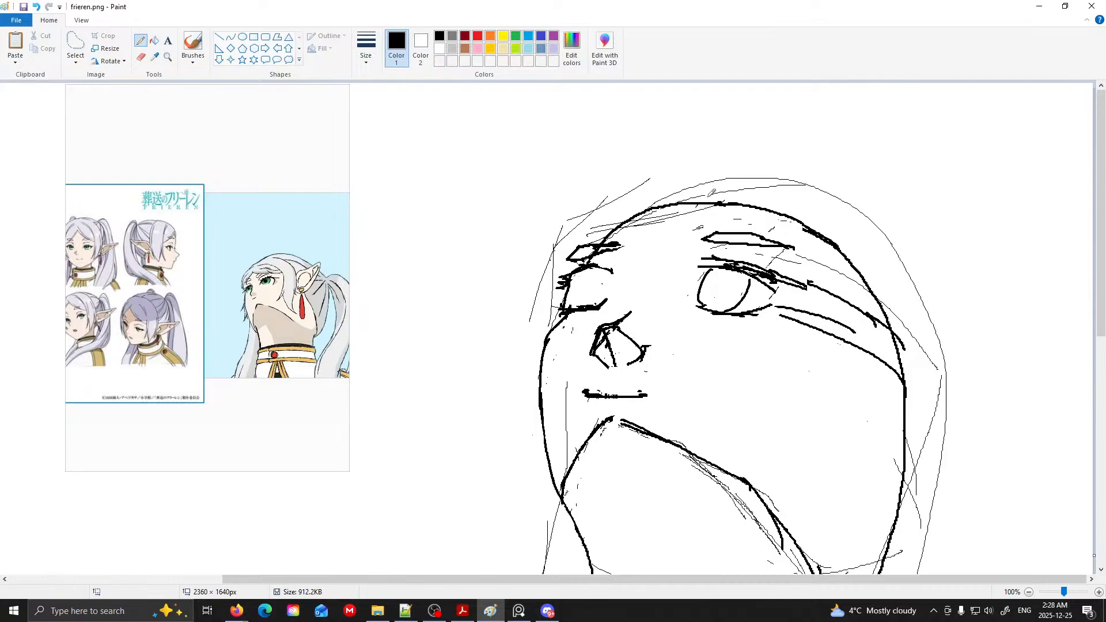
mouse_move(196, 274)
left_mouse_down()
mouse_move(257, 267)
mouse_move(228, 271)
left_mouse_up()
mouse_move(702, 195)
left_mouse_down()
mouse_move(631, 219)
mouse_move(715, 178)
mouse_move(690, 181)
left_mouse_up()
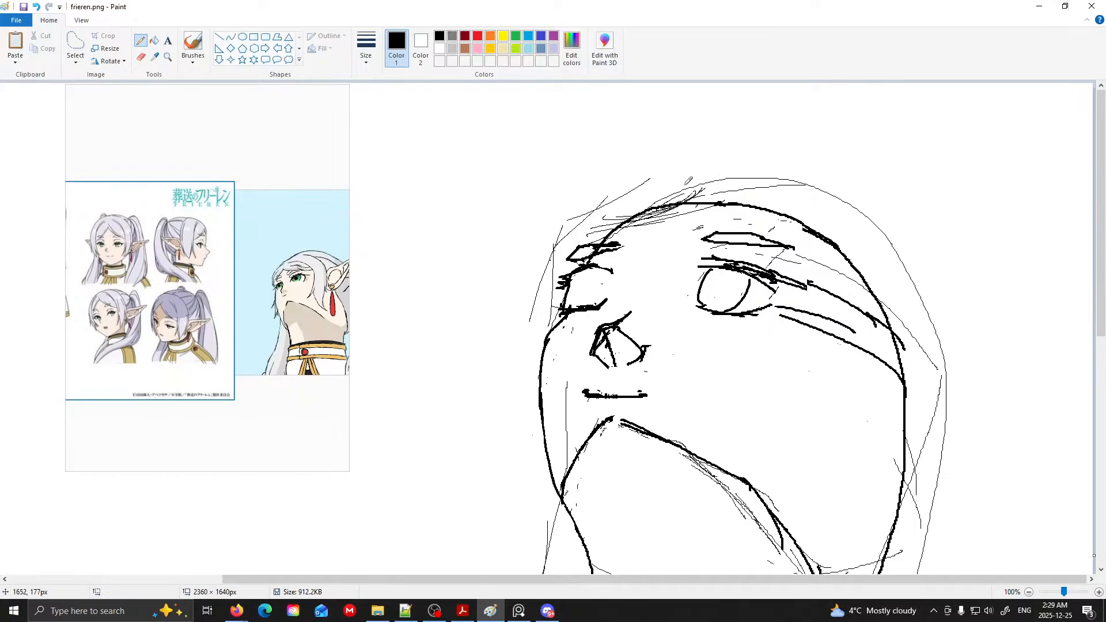
mouse_move(608, 195)
left_mouse_down()
mouse_move(662, 172)
mouse_move(674, 183)
mouse_move(724, 163)
left_mouse_up()
- Sketch the fringe sweeping from the hair parting across the brow, with a side lock running past the near eye onto the cheek
left_click_drag(304, 252, 300, 249)
left_click_drag(717, 162, 806, 214)
left_click_drag(707, 192, 790, 249)
left_click_drag(735, 220, 831, 264)
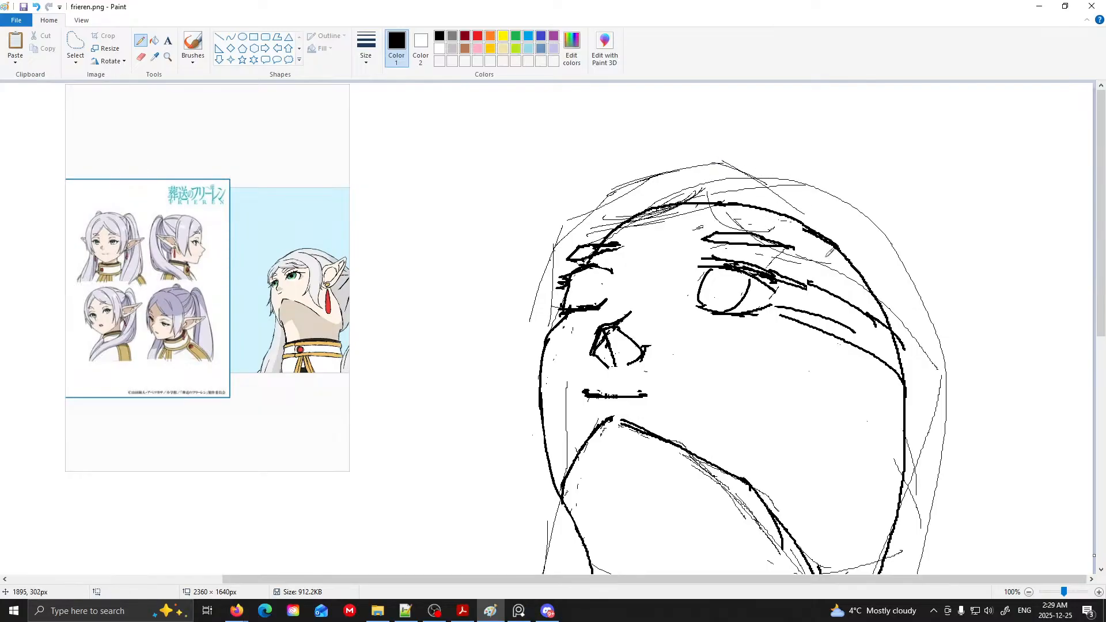
mouse_move(708, 194)
left_mouse_down()
mouse_move(780, 247)
mouse_move(902, 280)
left_mouse_up()
mouse_move(790, 201)
left_mouse_down()
mouse_move(821, 313)
mouse_move(816, 270)
mouse_move(813, 395)
left_mouse_up()
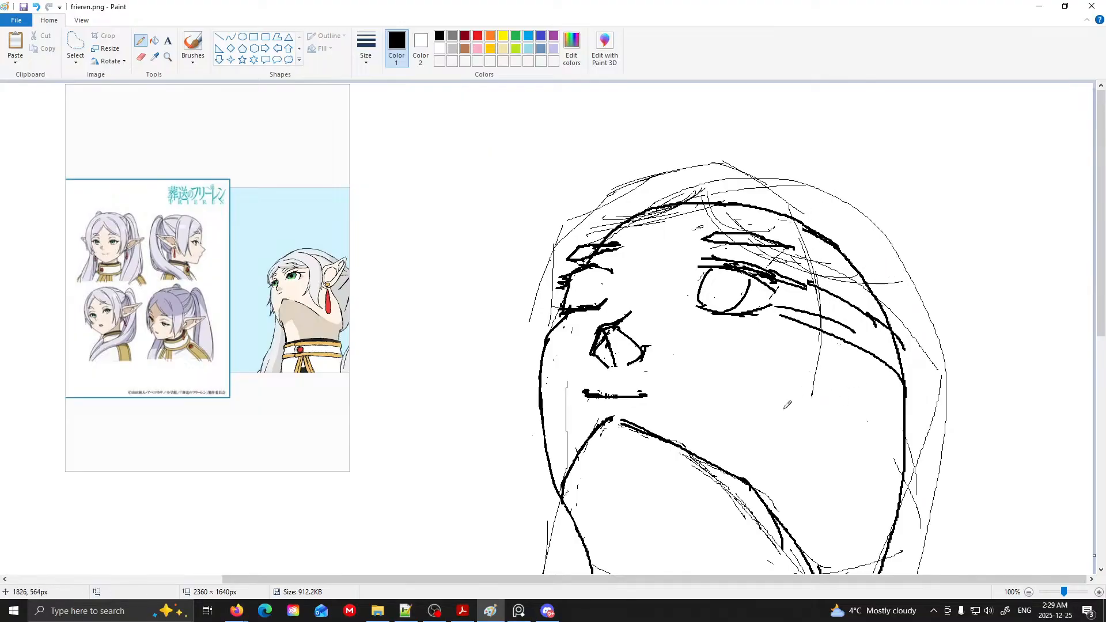
- Sketch the long pointed near ear extending out from the back edge of the head
mouse_move(882, 314)
left_mouse_down()
mouse_move(999, 282)
mouse_move(883, 307)
left_mouse_up()
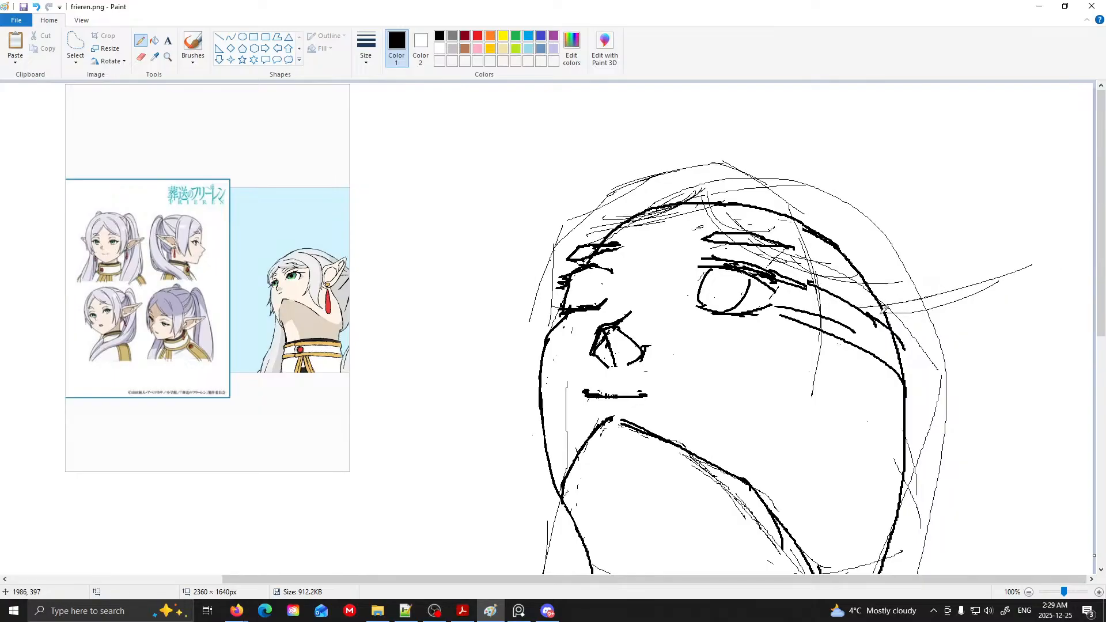
left_click_drag(868, 364, 966, 337)
left_click_drag(1045, 255, 921, 363)
mouse_move(979, 327)
left_mouse_down()
mouse_move(829, 363)
mouse_move(934, 345)
mouse_move(881, 307)
mouse_move(864, 339)
mouse_move(965, 350)
left_mouse_up()
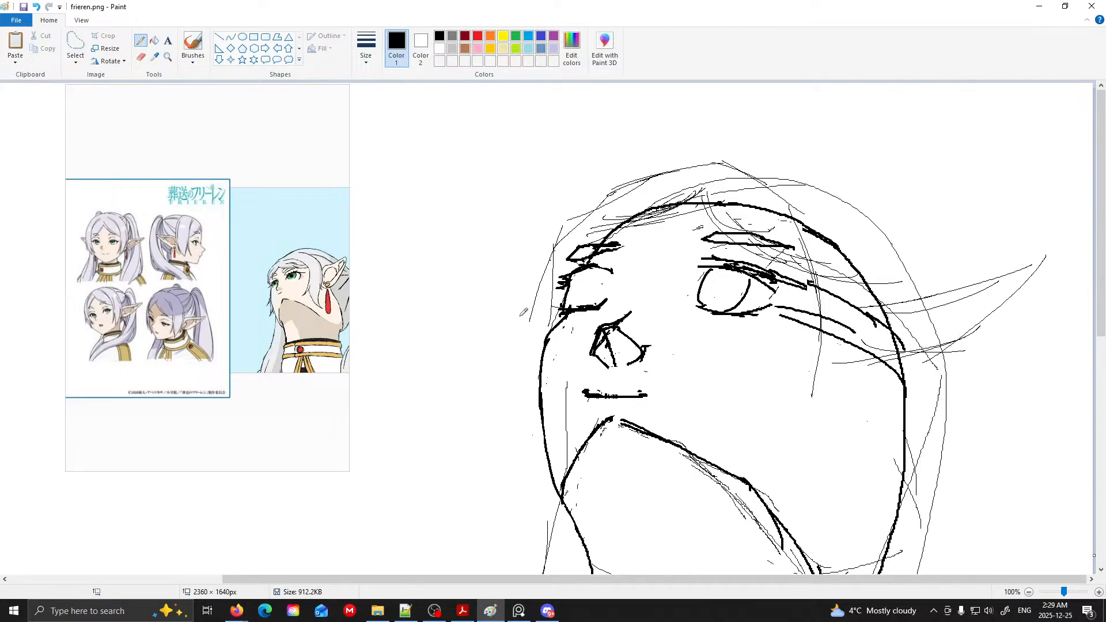
- Sketch the small pointed far ear beside the far eye, undoing the stray inner strokes
left_click_drag(321, 278, 300, 288)
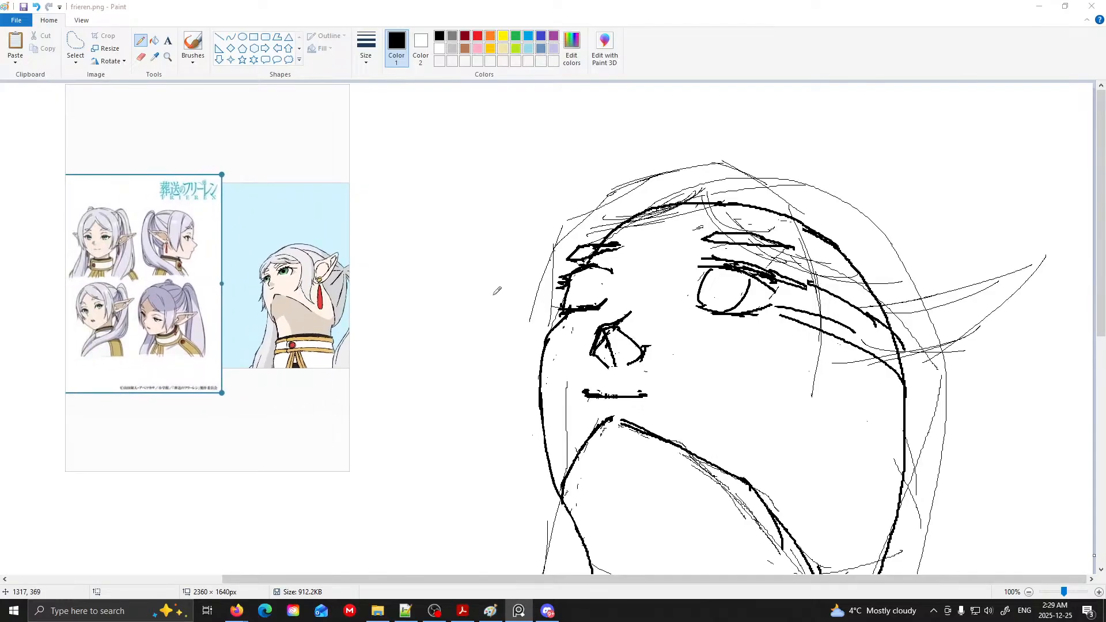
left_click(488, 252)
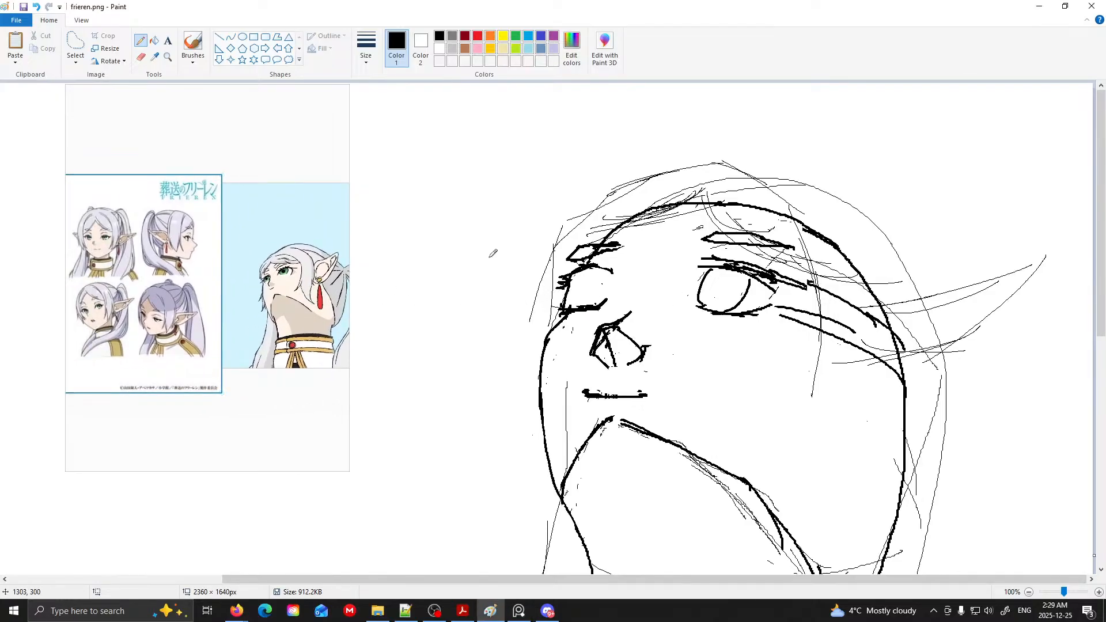
mouse_move(562, 294)
left_mouse_down()
mouse_move(484, 281)
mouse_move(559, 343)
left_mouse_up()
mouse_move(557, 293)
left_mouse_down()
mouse_move(502, 292)
mouse_move(516, 294)
mouse_move(548, 340)
left_mouse_up()
key("ctrl+z")
mouse_move(510, 294)
left_mouse_down()
mouse_move(493, 281)
mouse_move(540, 357)
left_mouse_up()
key("ctrl+z")
left_click_drag(508, 291, 556, 333)
key("ctrl+z")
left_click_drag(505, 295, 535, 326)
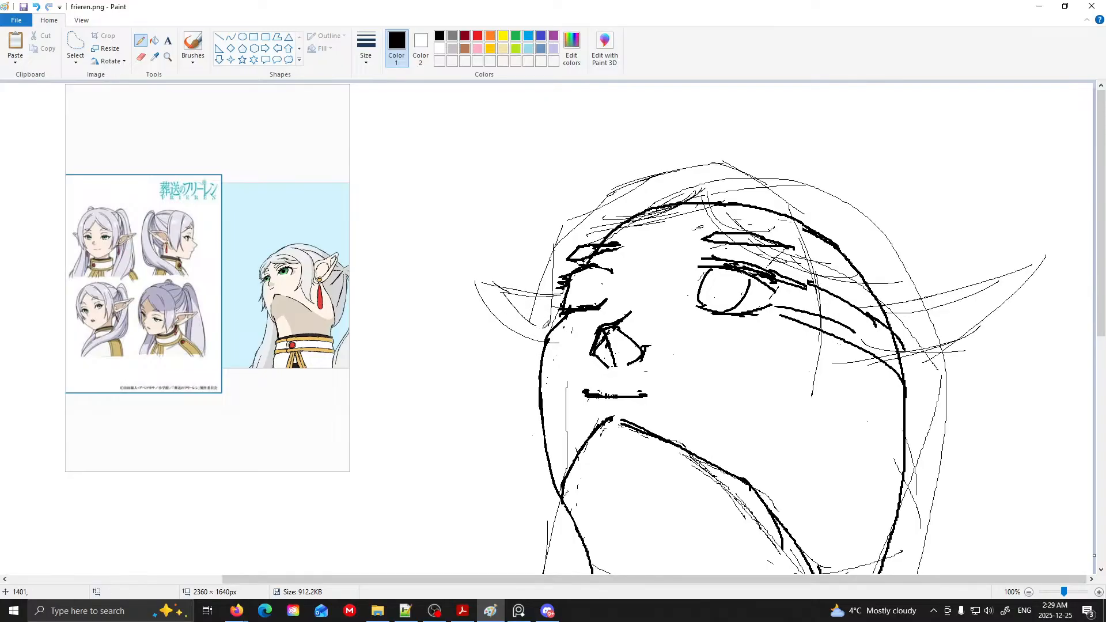
- Compare the ears and hair on the character sheet and the upward-looking portrait with the sketch
mouse_move(314, 311)
left_mouse_down()
mouse_move(274, 316)
mouse_move(371, 307)
mouse_move(282, 314)
left_mouse_up()
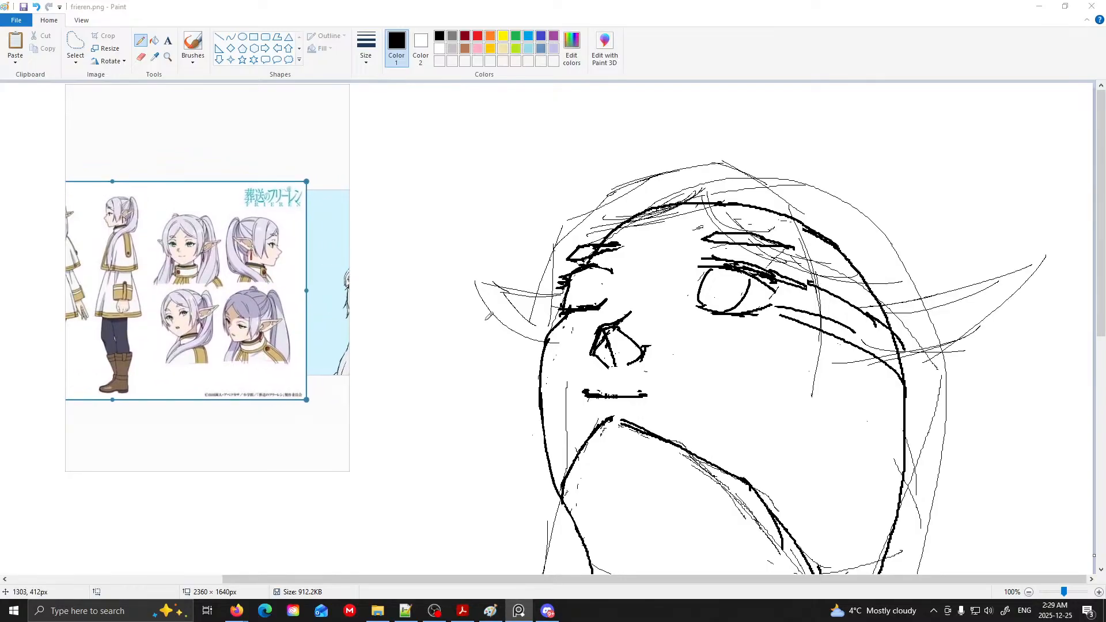
left_click(525, 329)
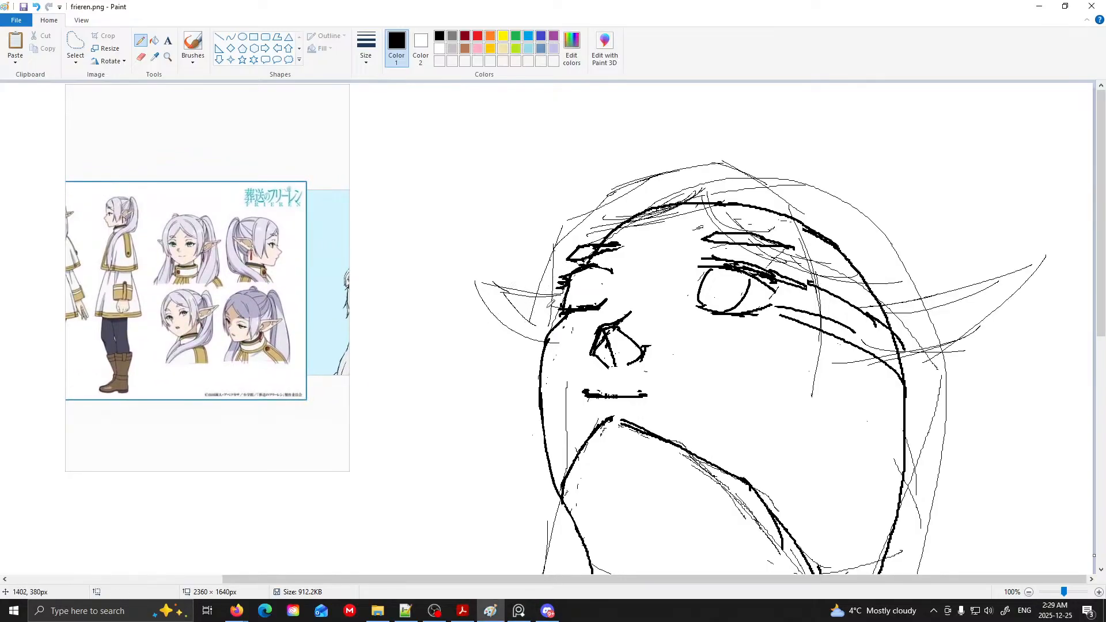
scroll(593, 339, "down", 3)
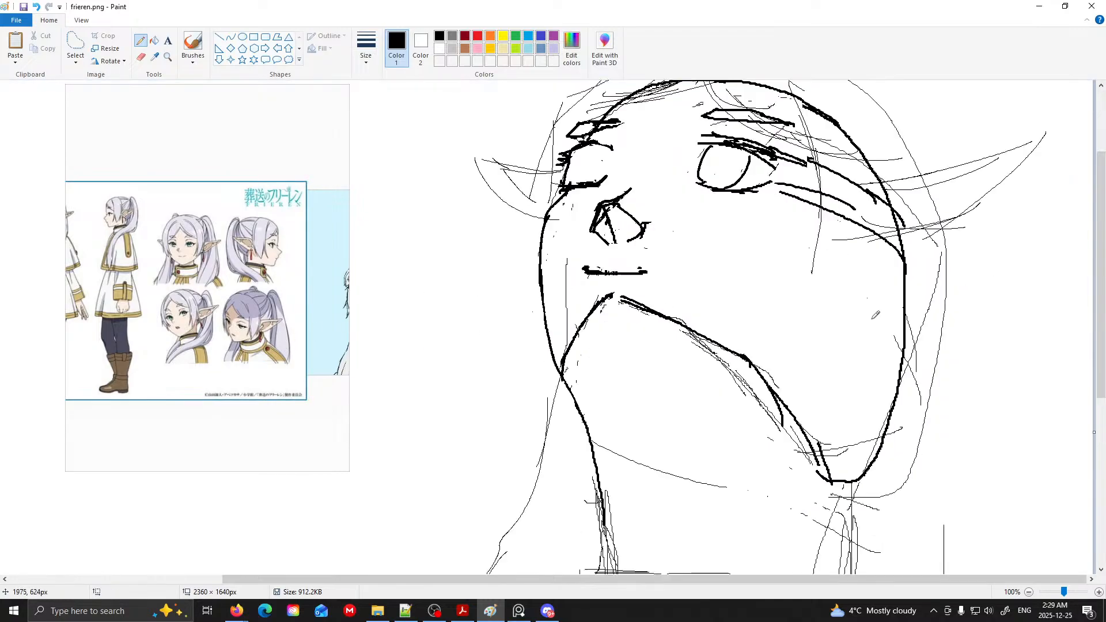
scroll(816, 311, "up", 3)
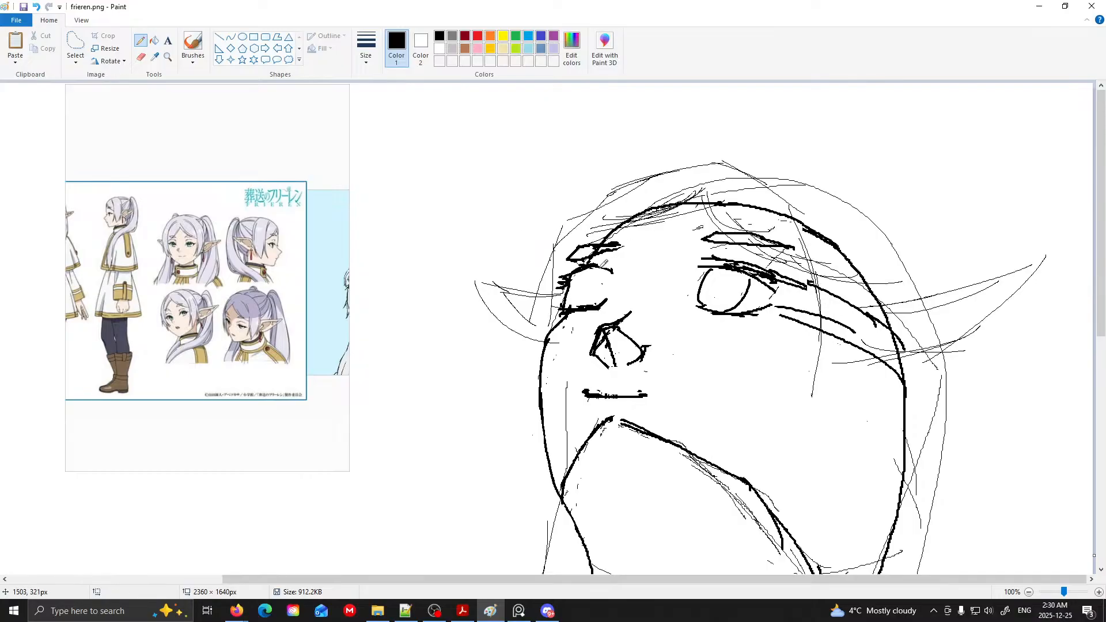
left_click_drag(262, 315, 327, 320)
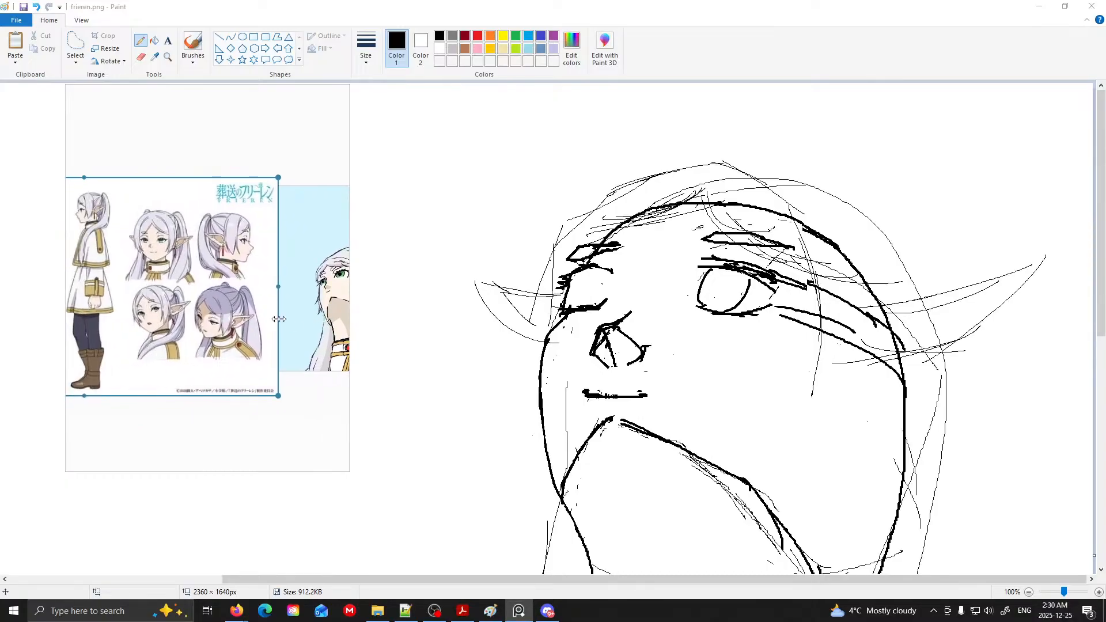
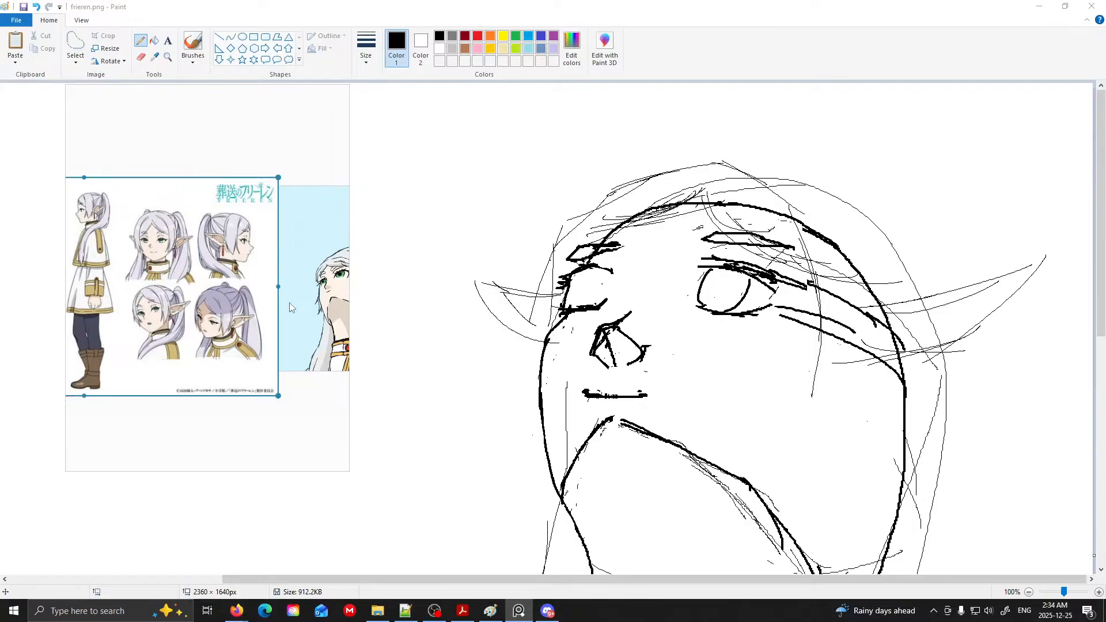
mouse_move(303, 258)
left_mouse_down()
mouse_move(174, 239)
mouse_move(305, 237)
left_mouse_up()
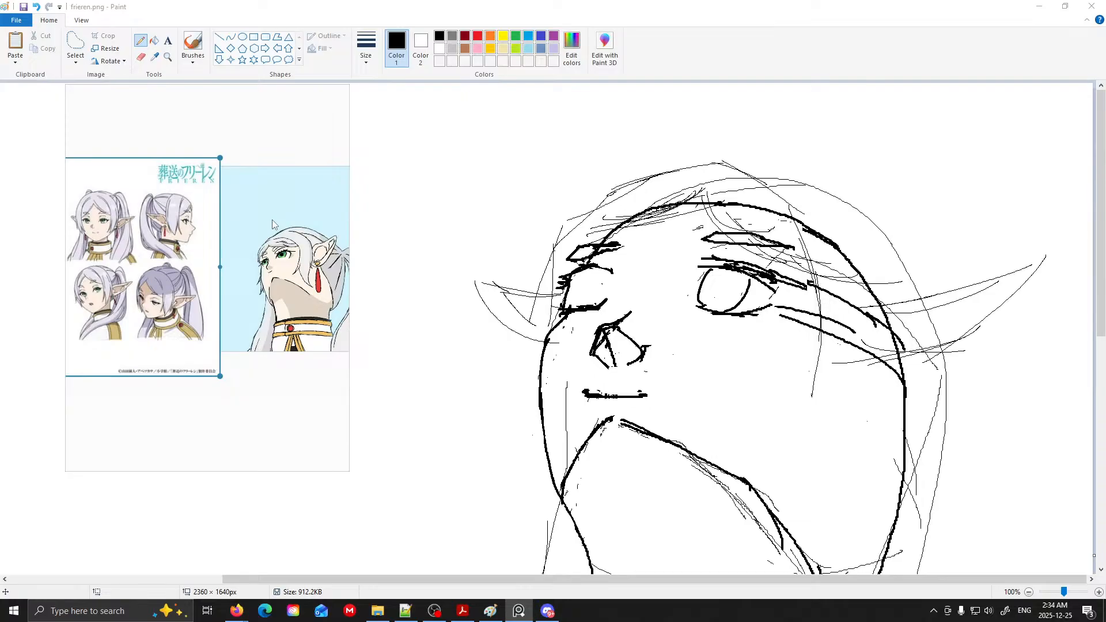
left_click(560, 340)
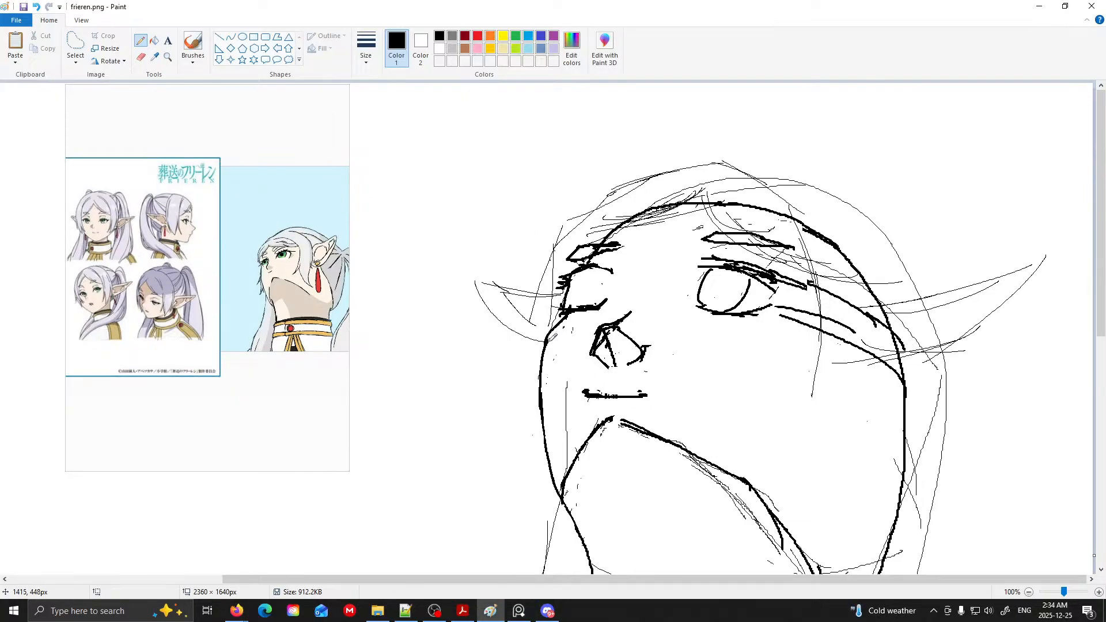
mouse_move(685, 271)
left_mouse_down()
mouse_move(670, 298)
mouse_move(671, 276)
left_mouse_up()
key("ctrl+z")
key("ctrl+z")
- Extend the side lock of hair down the cheek in front of the near ear and finish it with jagged, pointed tips
mouse_move(815, 414)
left_mouse_down()
mouse_move(812, 390)
mouse_move(827, 421)
mouse_move(851, 412)
mouse_move(823, 413)
mouse_move(845, 455)
left_mouse_up()
left_click_drag(890, 390, 862, 442)
mouse_move(869, 291)
left_mouse_down()
mouse_move(879, 406)
mouse_move(861, 442)
left_mouse_up()
left_click_drag(852, 487, 853, 477)
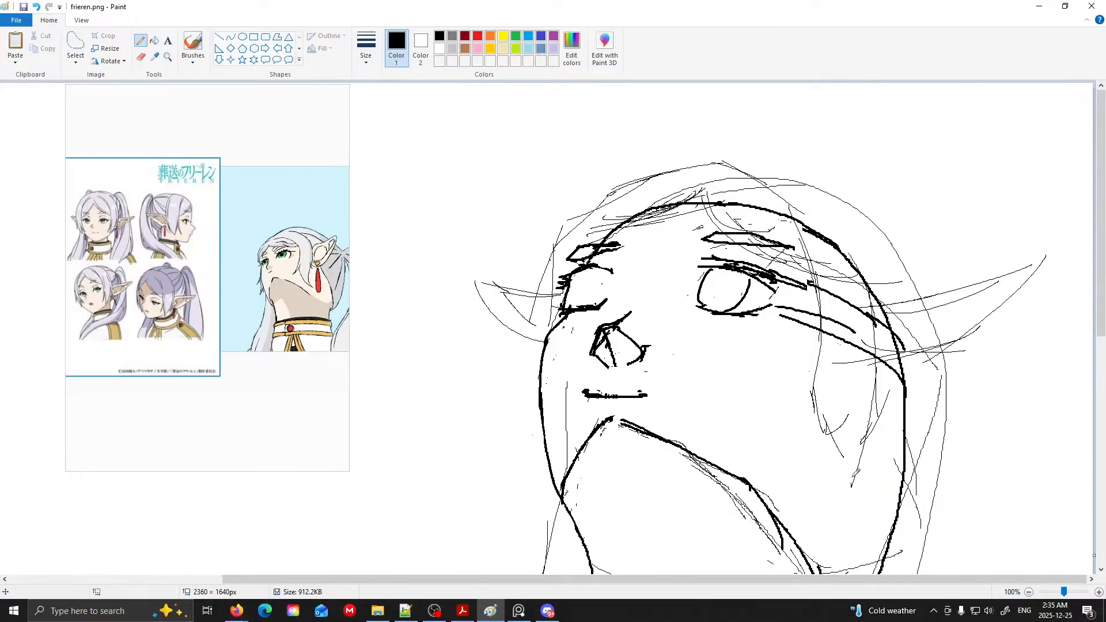
left_click_drag(834, 421, 850, 471)
left_click_drag(819, 393, 818, 456)
left_click_drag(821, 454, 841, 402)
mouse_move(877, 322)
left_mouse_down()
mouse_move(883, 420)
mouse_move(891, 314)
mouse_move(895, 412)
mouse_move(884, 342)
left_mouse_up()
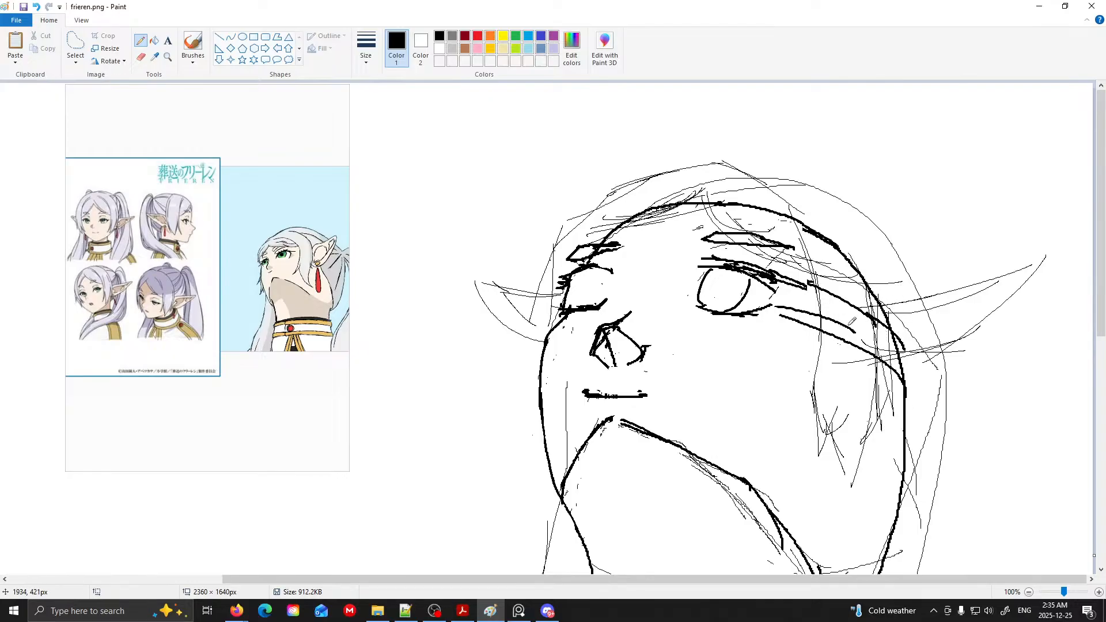
- Redraw the near ear's upper and lower edges after the character sheet, lengthening its tip and thickening its base
scroll(170, 307, "up", 4)
left_click_drag(204, 321, 254, 301)
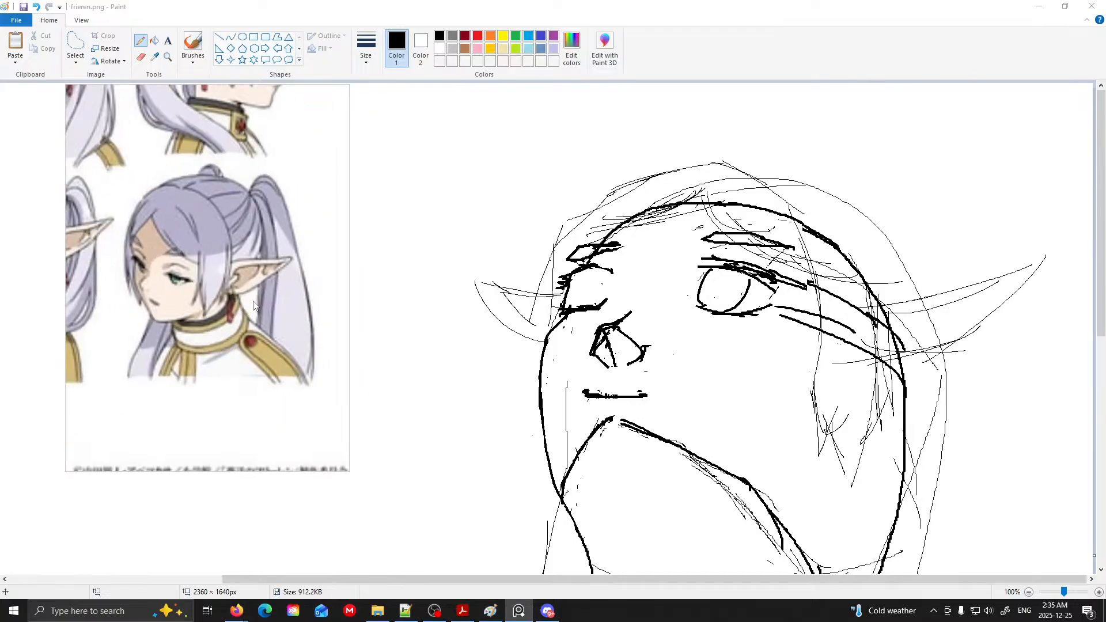
scroll(254, 306, "down", 4)
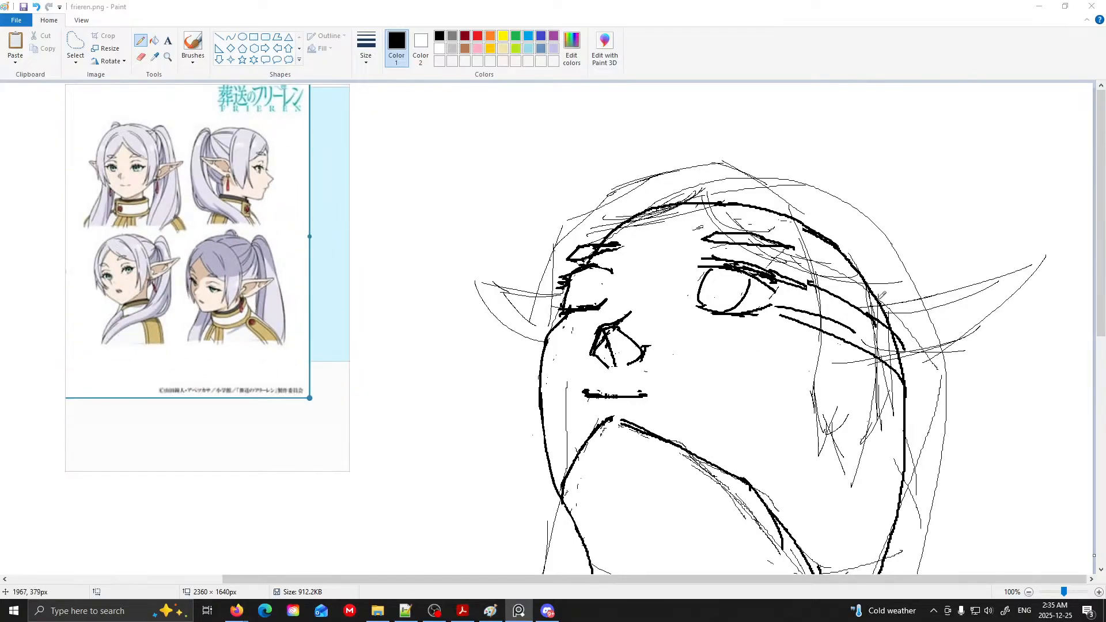
left_click_drag(1032, 265, 881, 301)
left_click_drag(1026, 259, 834, 309)
mouse_move(1035, 256)
left_mouse_down()
mouse_move(1078, 252)
mouse_move(982, 318)
left_mouse_up()
left_click_drag(1060, 266, 905, 373)
left_click_drag(902, 374, 843, 378)
left_click_drag(914, 366, 845, 373)
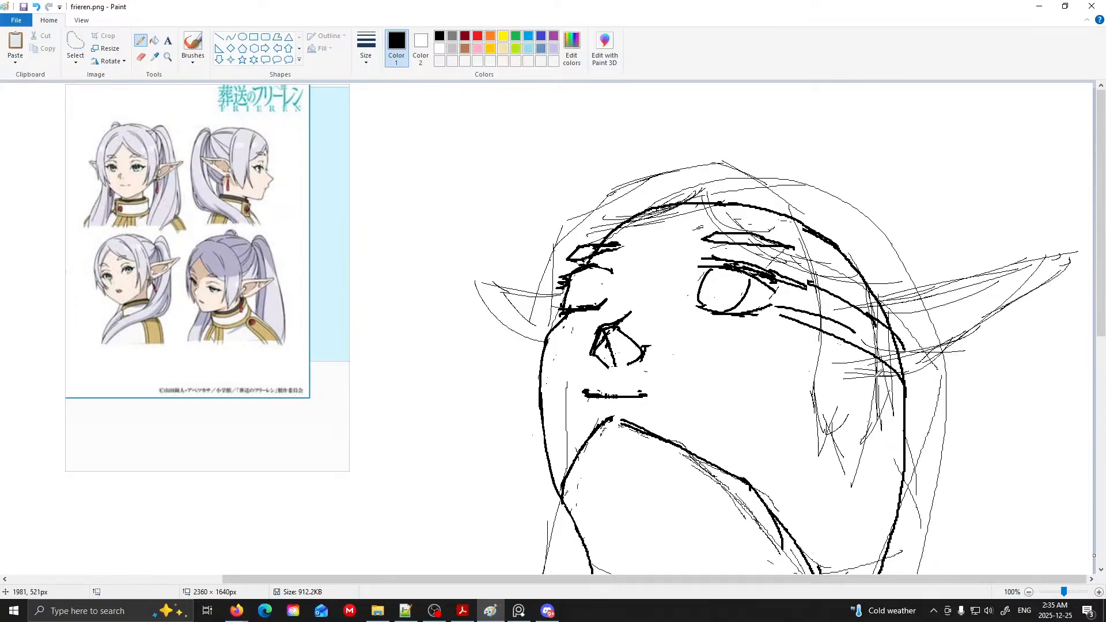
- Sketch the near ear's base against the side hair and add inner contour strokes along the ear
left_click_drag(859, 303, 868, 386)
left_click_drag(848, 294, 868, 419)
mouse_move(984, 288)
left_mouse_down()
mouse_move(887, 314)
mouse_move(864, 341)
mouse_move(905, 331)
left_mouse_up()
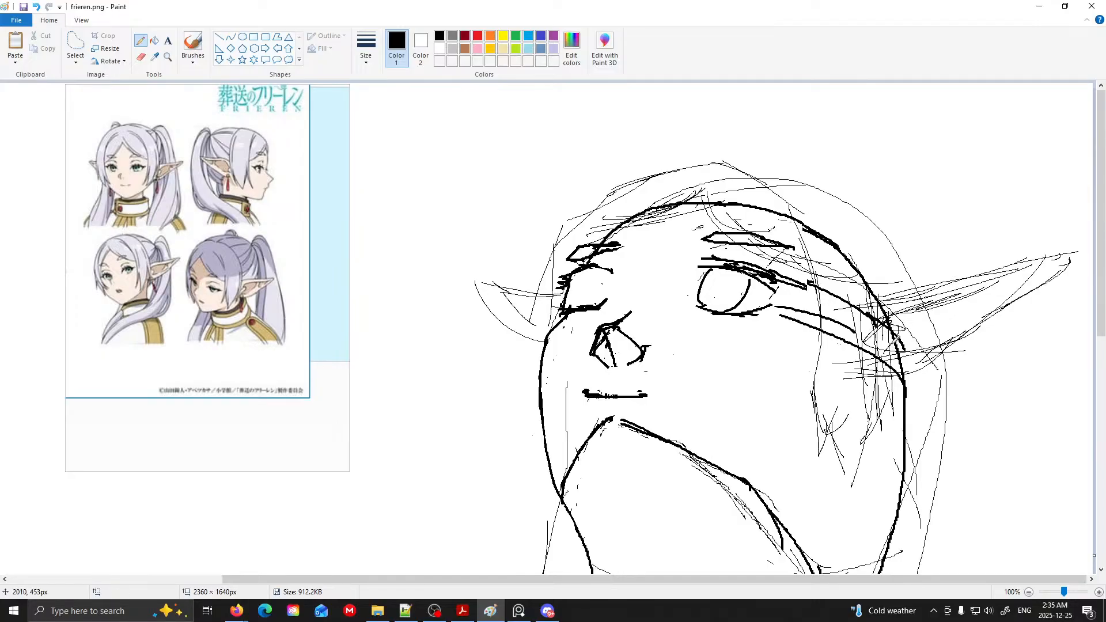
mouse_move(1019, 271)
left_mouse_down()
mouse_move(969, 314)
mouse_move(917, 337)
left_mouse_up()
left_click_drag(950, 323, 874, 354)
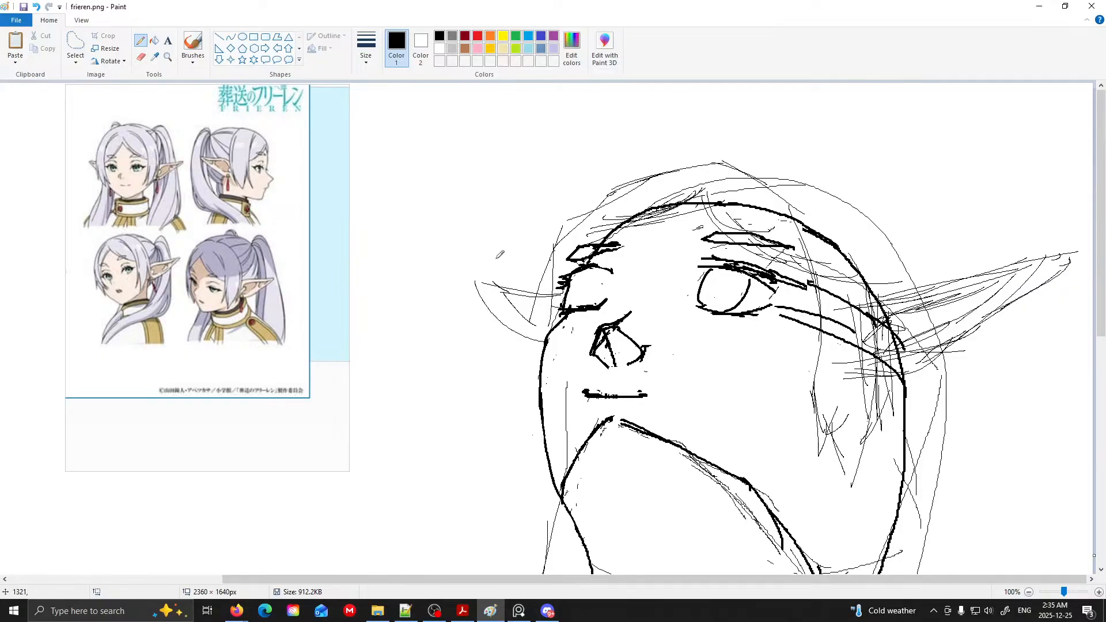
- Add short inner contour lines to the small far ear, undoing the first tries
mouse_move(517, 286)
left_mouse_down()
mouse_move(565, 293)
mouse_move(530, 305)
mouse_move(547, 328)
left_mouse_up()
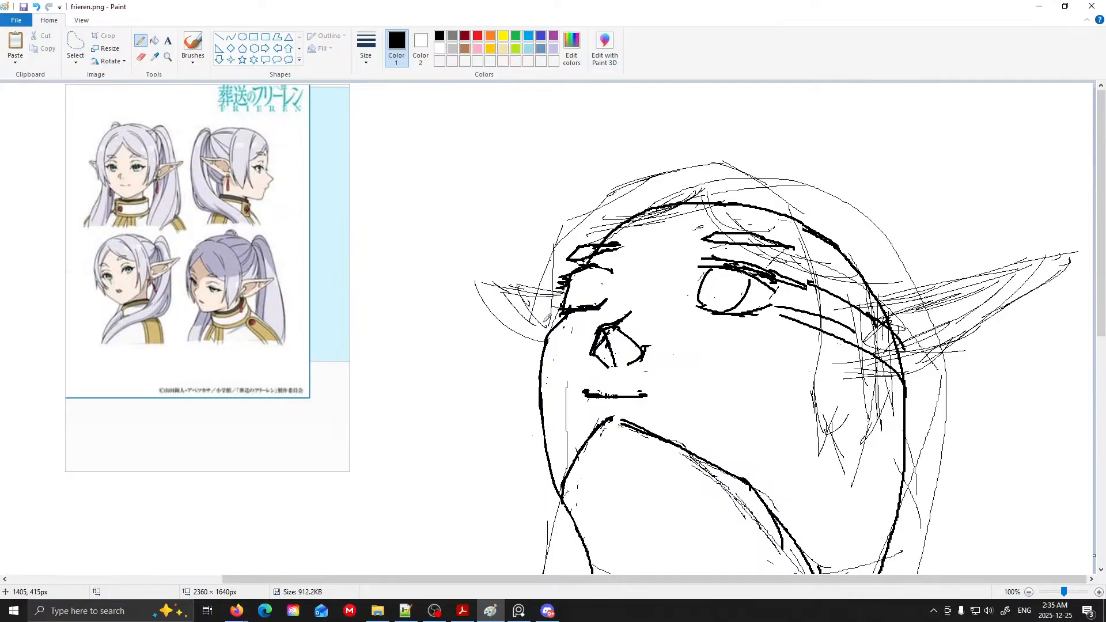
key("ctrl+z")
key("ctrl+z")
left_click_drag(497, 284, 560, 291)
key("ctrl+z")
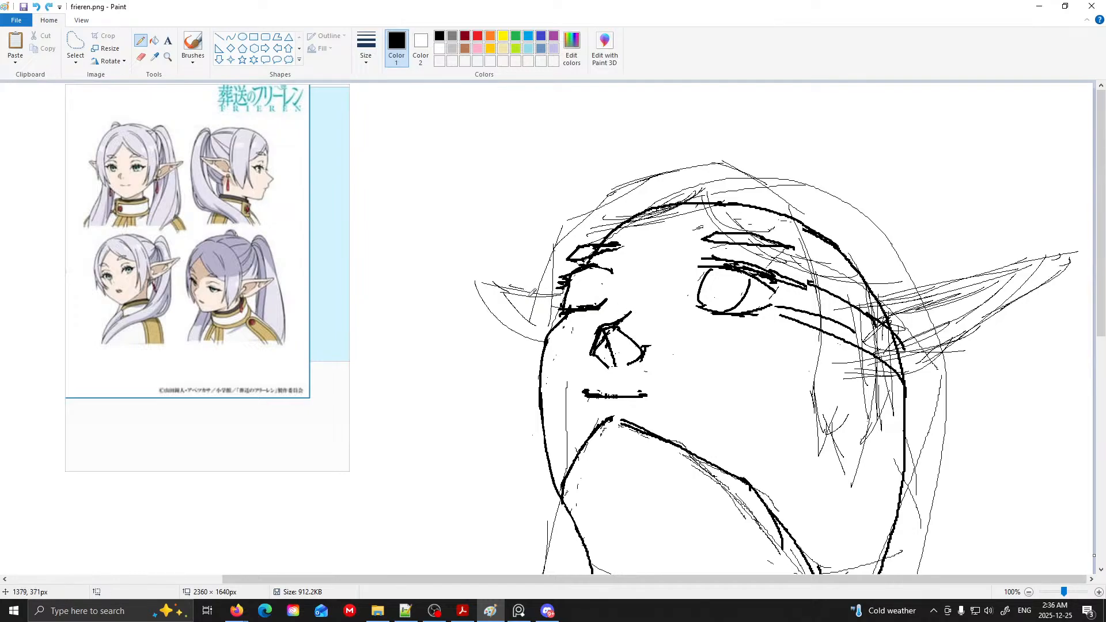
mouse_move(517, 294)
left_mouse_down()
mouse_move(556, 295)
mouse_move(526, 312)
mouse_move(555, 333)
left_mouse_up()
- Erase the extra inner strokes of the small far ear, undoing the erasure that cut into its outer outline
mouse_move(153, 86)
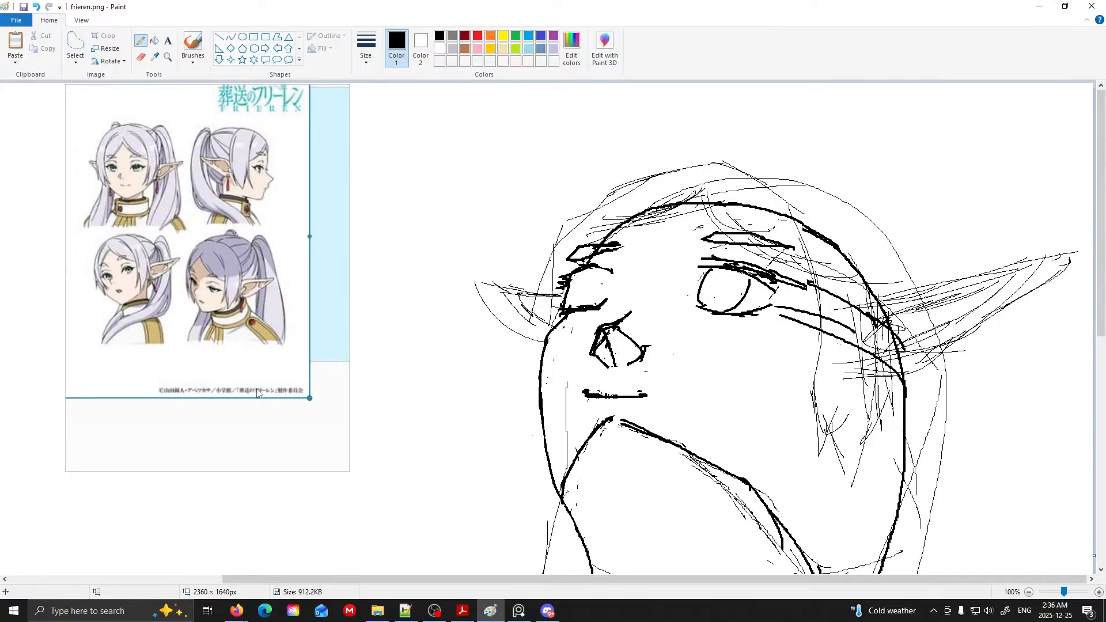
left_click(140, 57)
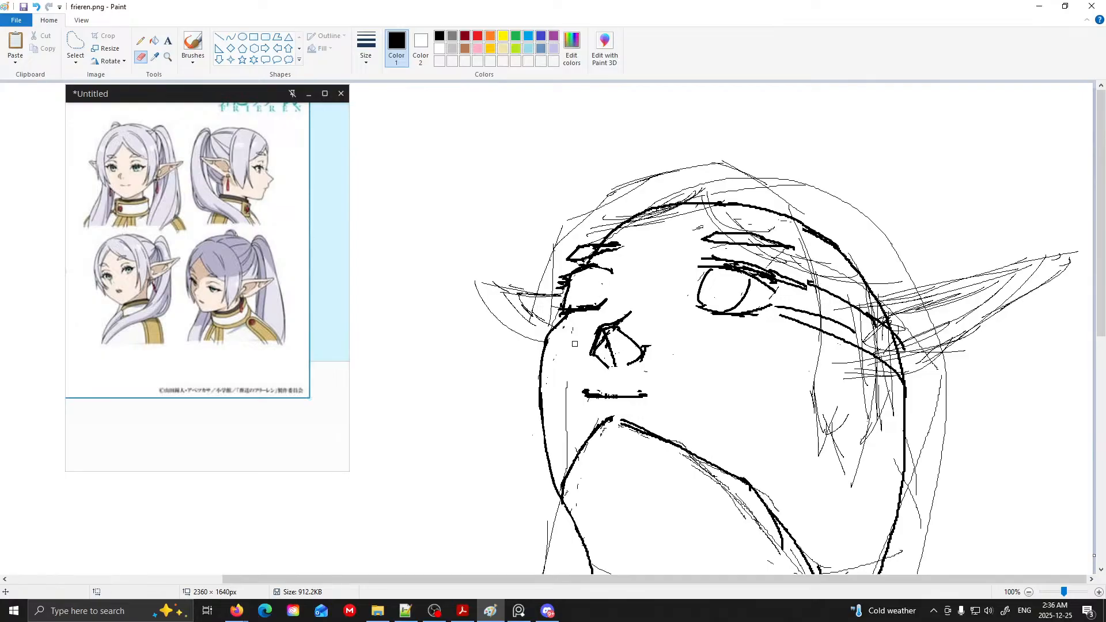
mouse_move(529, 332)
left_mouse_down()
mouse_move(509, 287)
mouse_move(547, 290)
mouse_move(506, 284)
left_mouse_up()
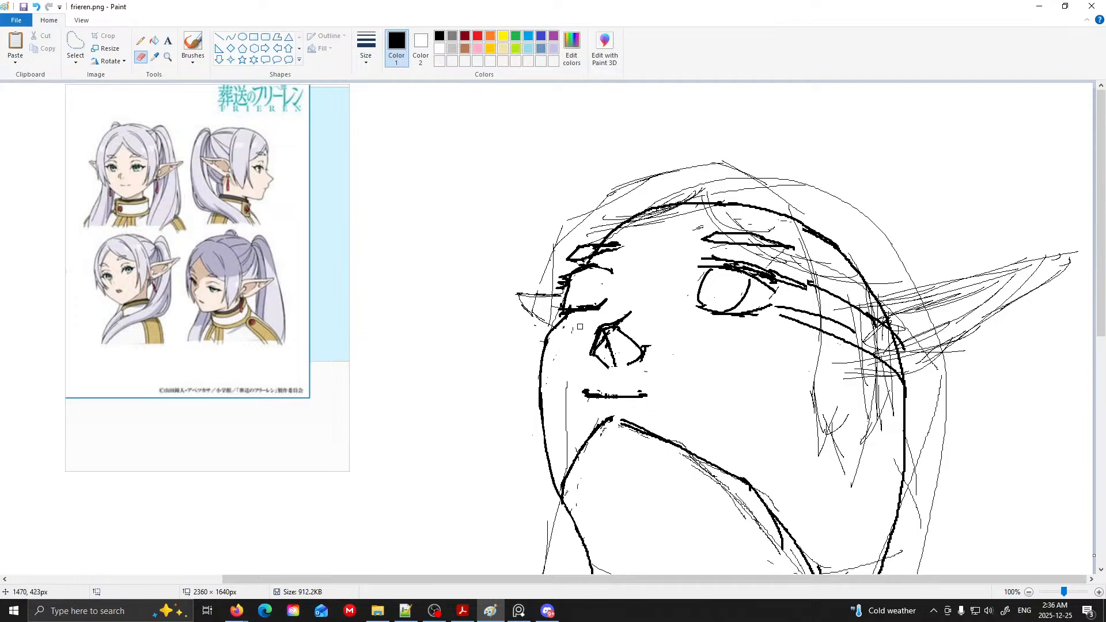
key("ctrl+z")
key("ctrl+z")
key("ctrl+z")
left_click_drag(528, 303, 524, 297)
scroll(525, 268, "down", 4)
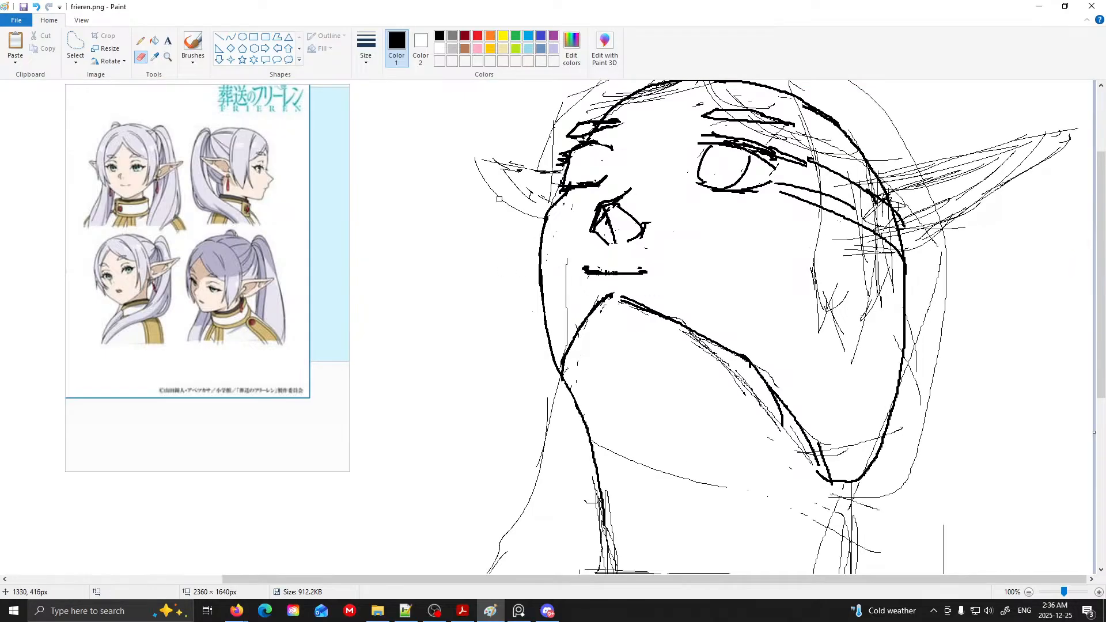
- Erase the far ear's lower outline and redraw it shorter, closing the ear's base against the face
mouse_move(535, 215)
left_mouse_down()
mouse_move(471, 182)
mouse_move(496, 196)
left_mouse_up()
left_click(140, 40)
mouse_move(499, 173)
left_mouse_down()
mouse_move(535, 201)
mouse_move(520, 202)
left_mouse_up()
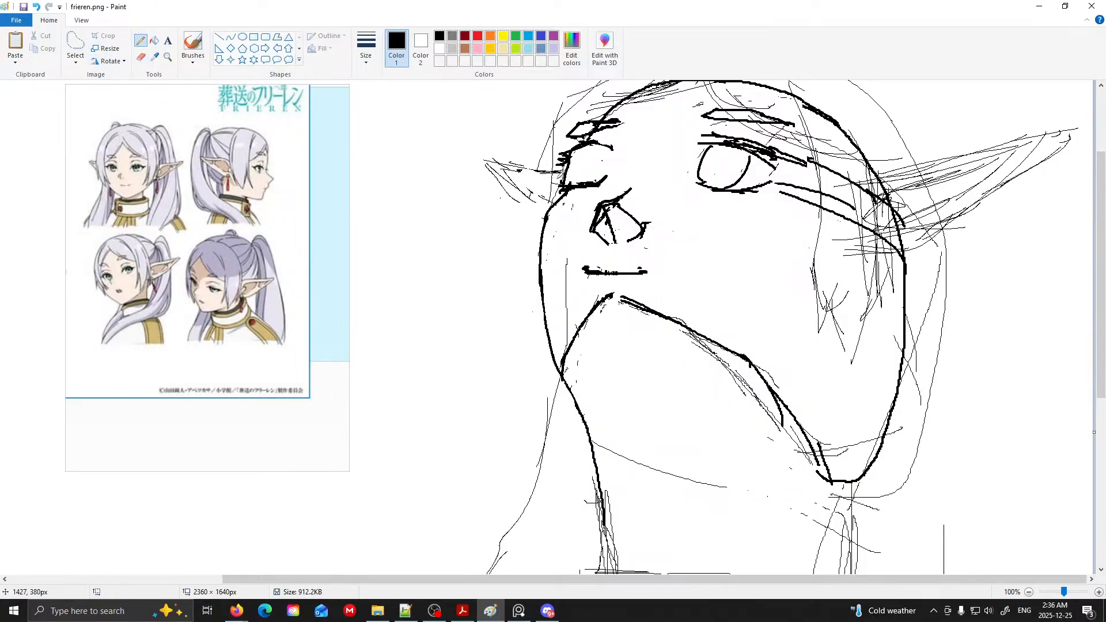
scroll(905, 185, "up", 3)
mouse_move(564, 276)
left_mouse_down()
mouse_move(563, 299)
mouse_move(543, 268)
mouse_move(546, 339)
left_mouse_up()
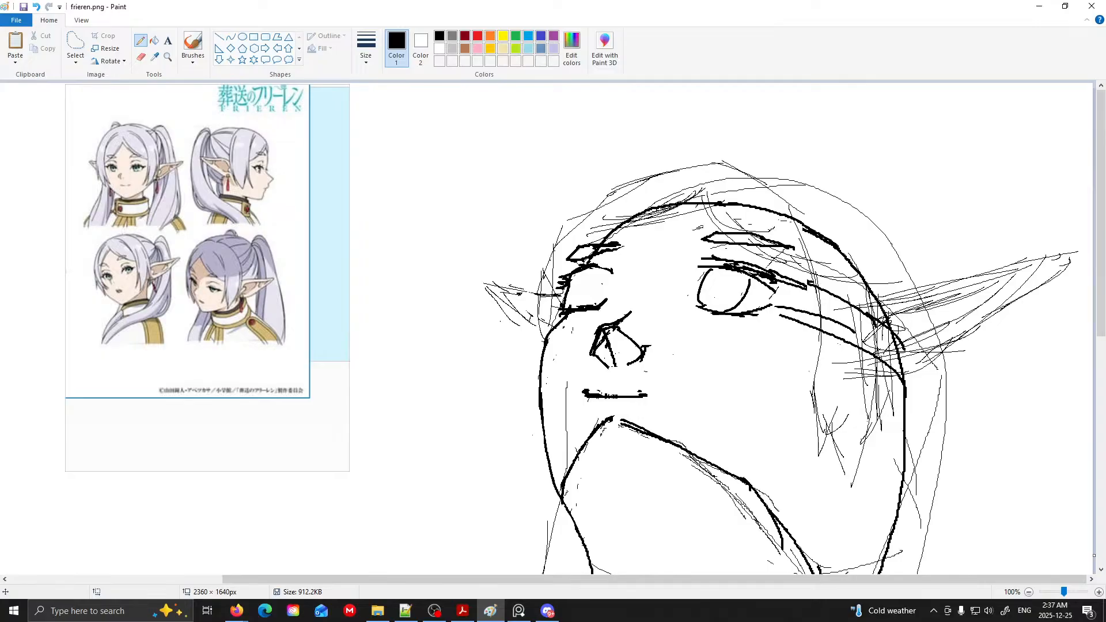
key("alt+Tab")
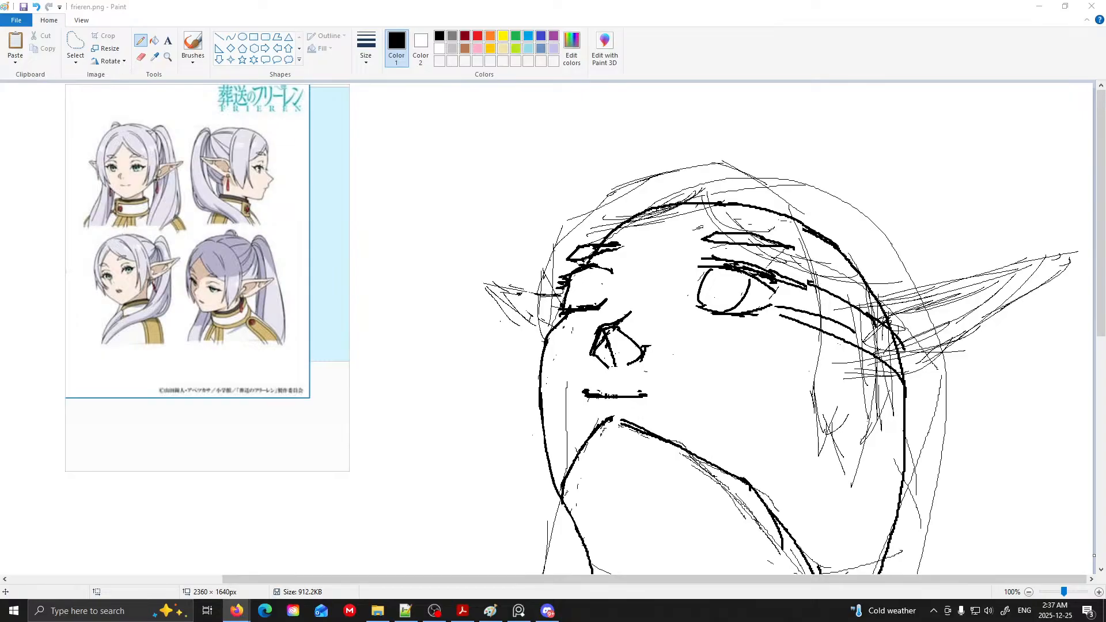
key("alt+Tab")
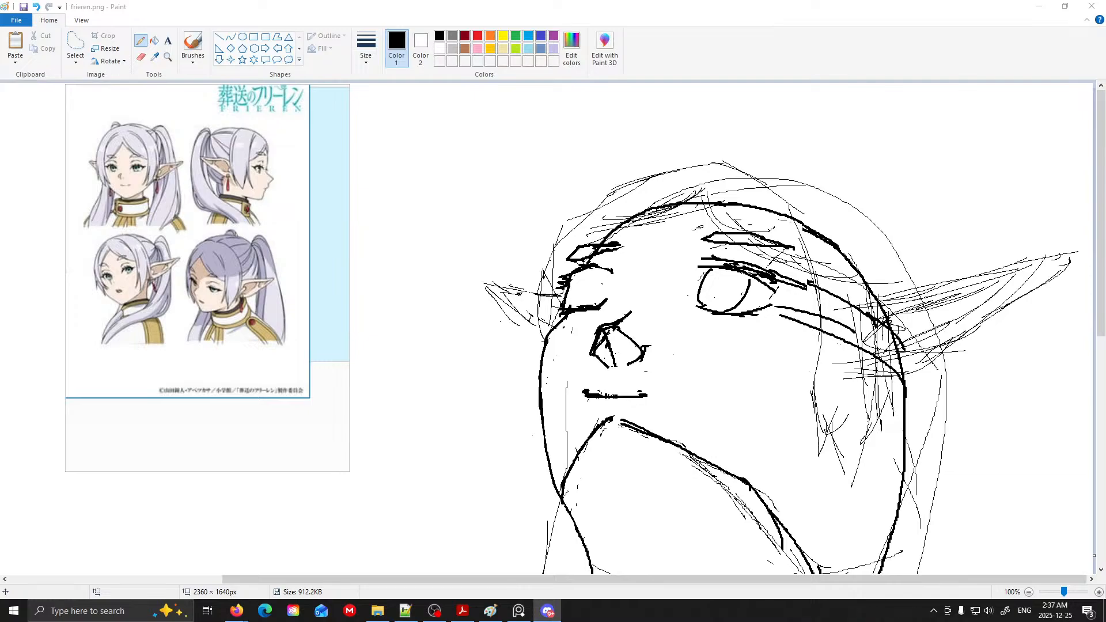
key("alt+Tab")
key("alt+Tab")
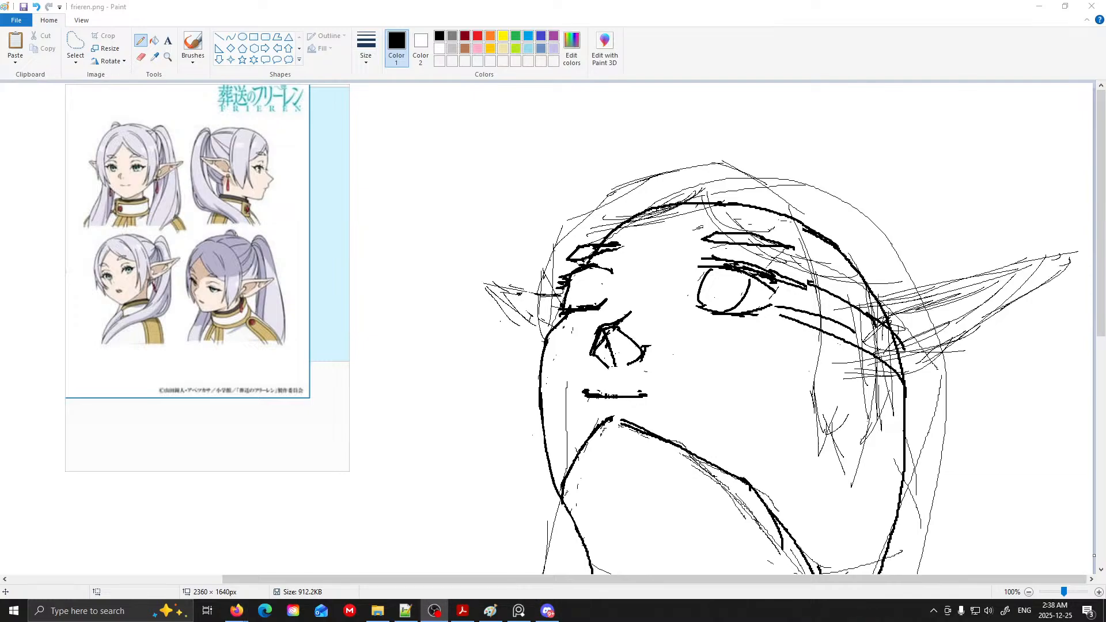
key("alt+Tab")
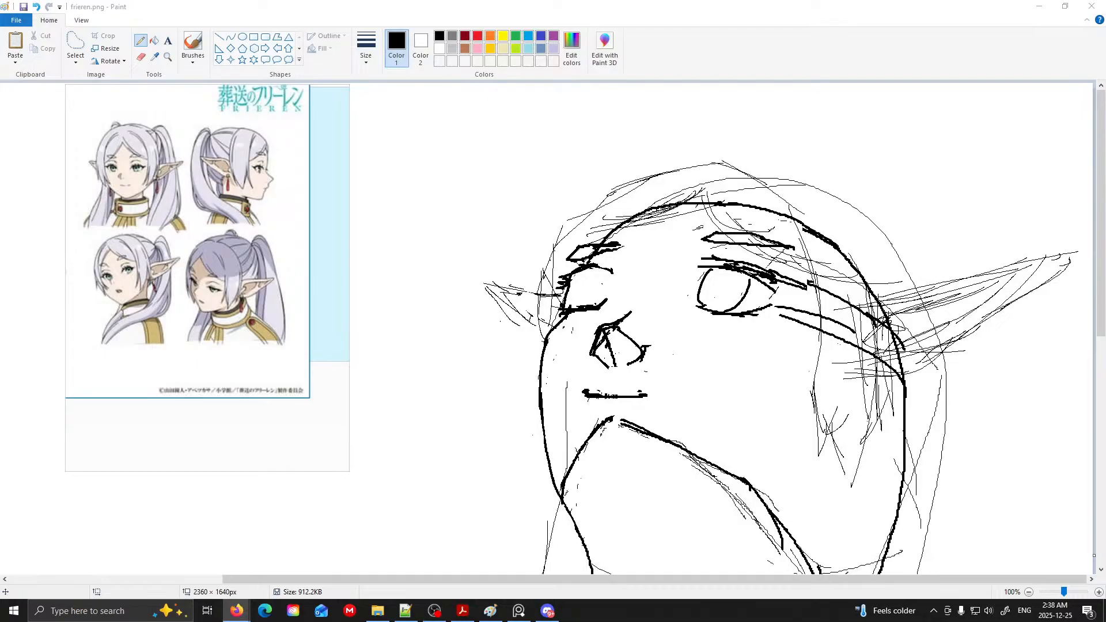
key("alt+Tab")
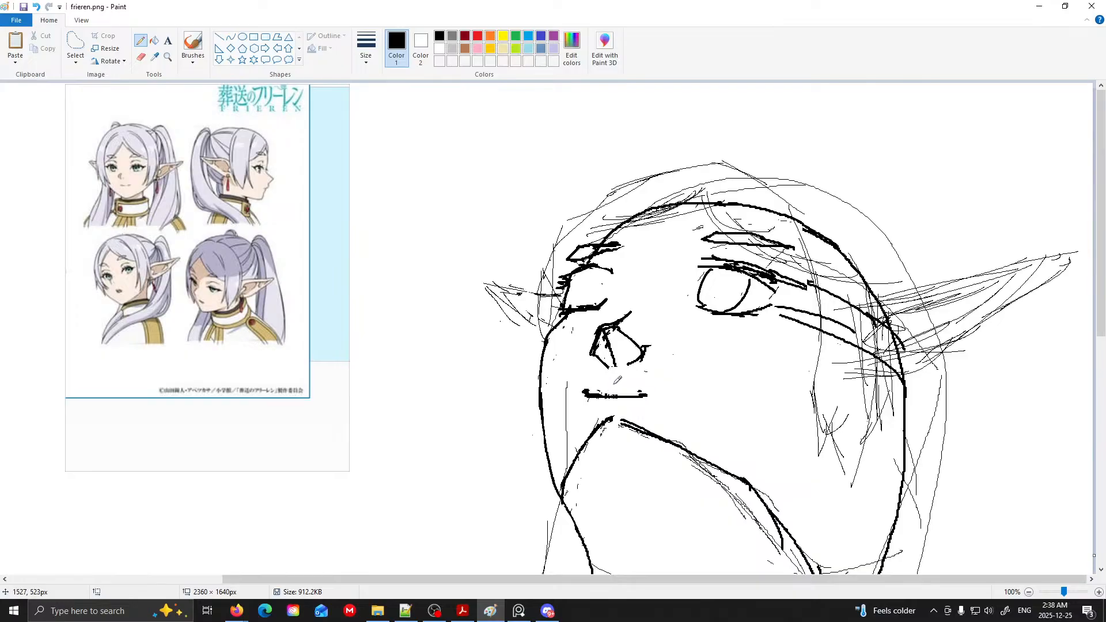
- Darken the far ear's upper and lower edges and add short contour strokes inside it
scroll(972, 339, "down", 3)
scroll(972, 340, "up", 3)
left_click_drag(557, 295, 508, 287)
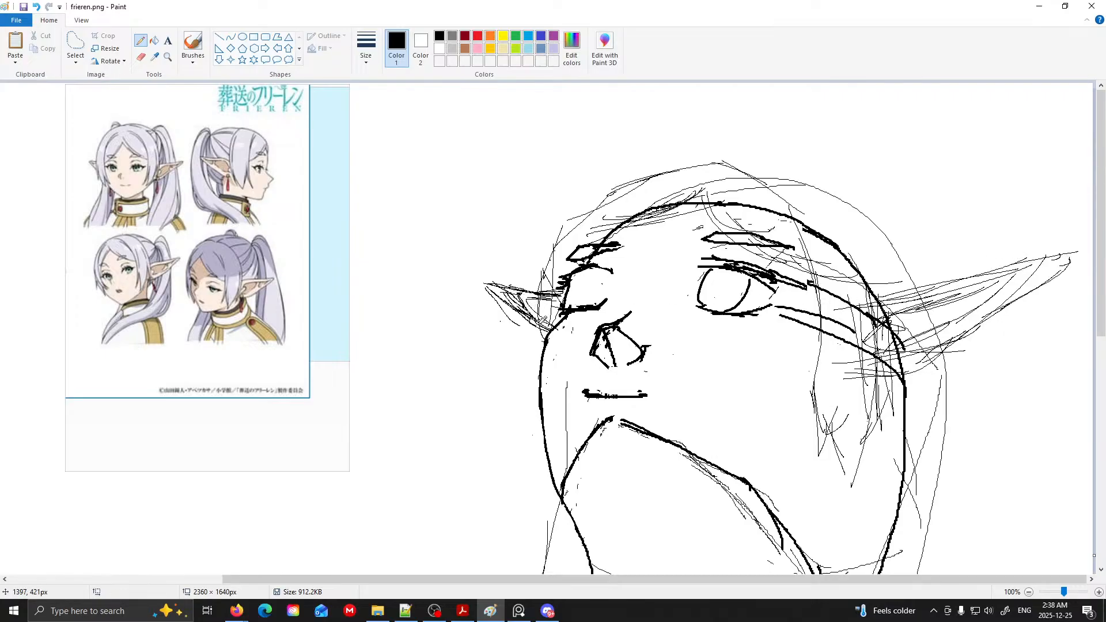
- Sketch a higher, rounder crown of hair from above the near ear to the far temple, undoing the first far-side strokes
scroll(755, 297, "down", 2)
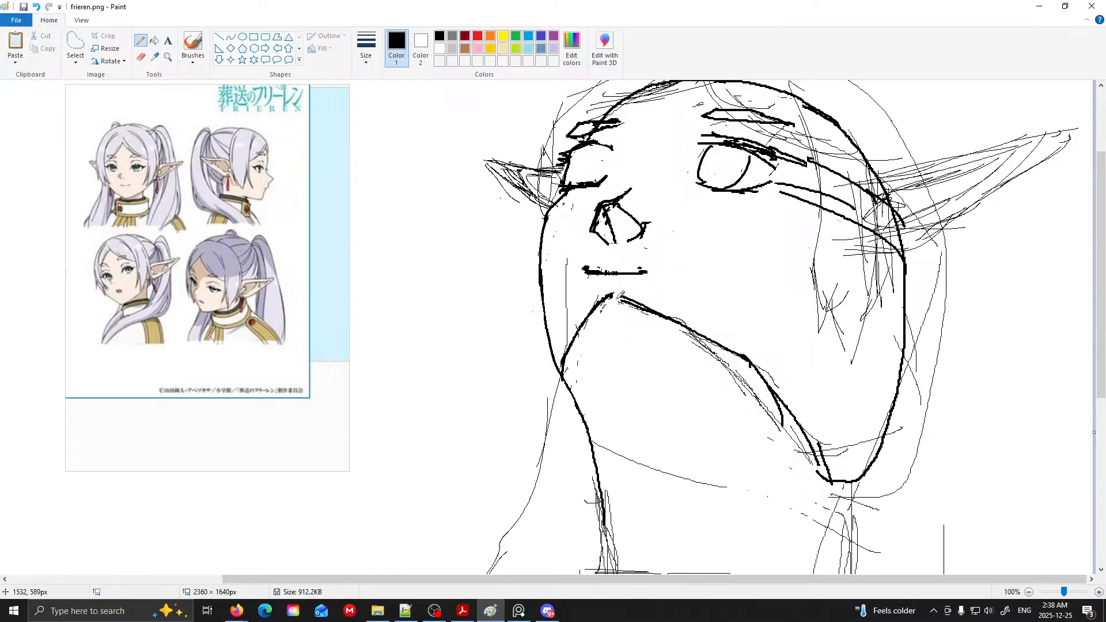
scroll(682, 276, "up", 3)
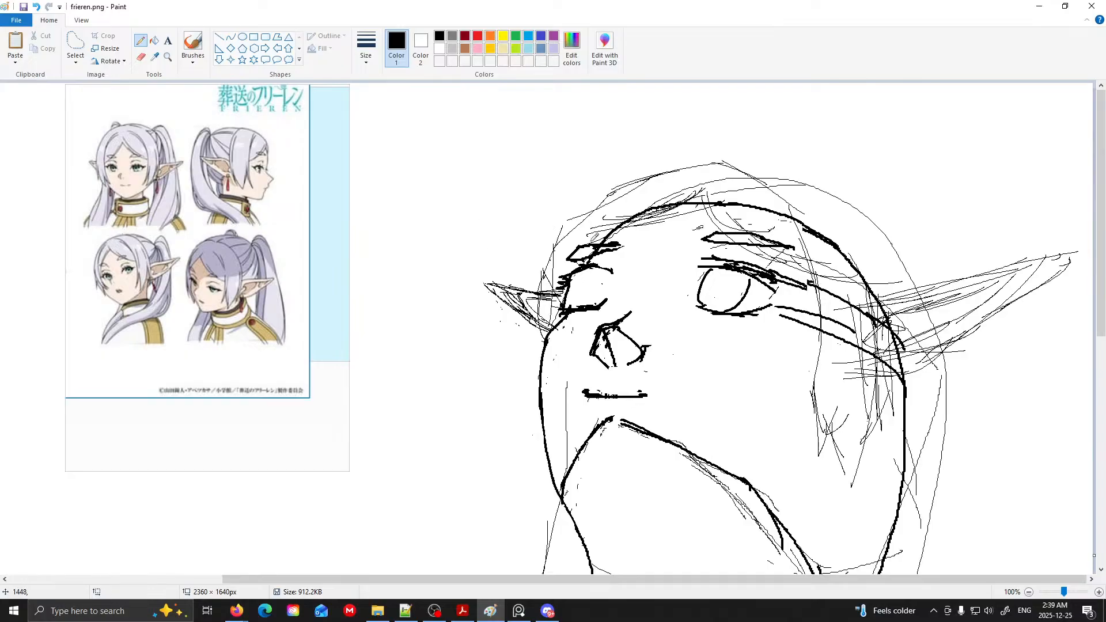
scroll(741, 219, "down", 3)
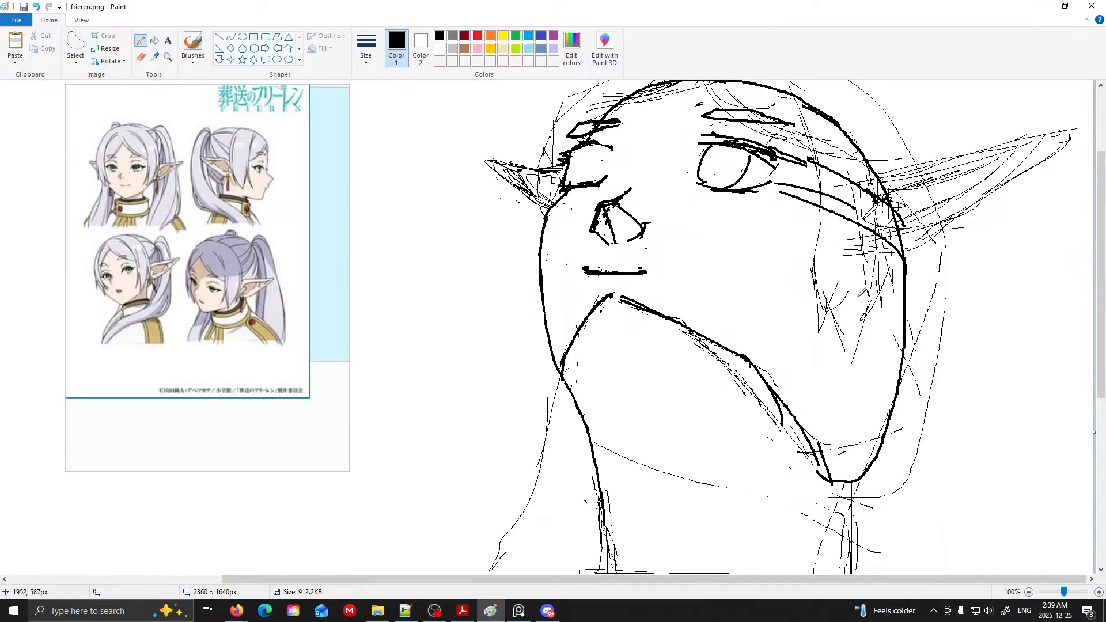
scroll(916, 294, "up", 3)
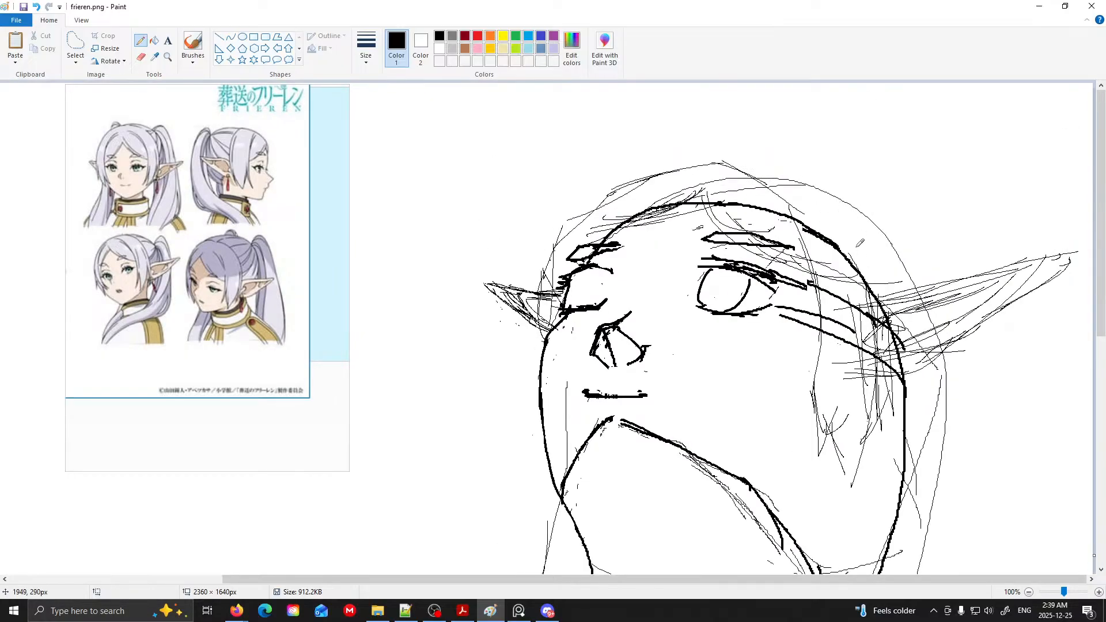
mouse_move(885, 283)
left_mouse_down()
mouse_move(828, 192)
mouse_move(840, 204)
mouse_move(791, 164)
mouse_move(743, 162)
mouse_move(793, 161)
mouse_move(687, 159)
mouse_move(752, 166)
mouse_move(702, 153)
mouse_move(641, 179)
left_mouse_up()
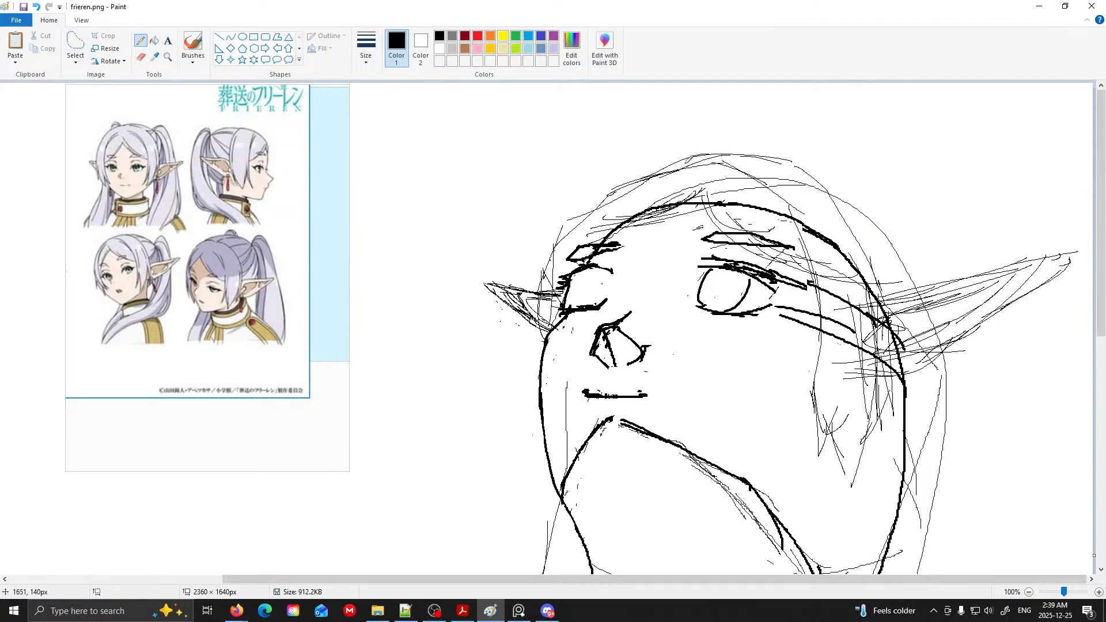
mouse_move(707, 152)
left_mouse_down()
mouse_move(559, 202)
mouse_move(594, 181)
mouse_move(521, 245)
left_mouse_up()
key("ctrl+z")
key("ctrl+z")
key("ctrl+z")
mouse_move(692, 154)
left_mouse_down()
mouse_move(613, 176)
mouse_move(557, 231)
left_mouse_up()
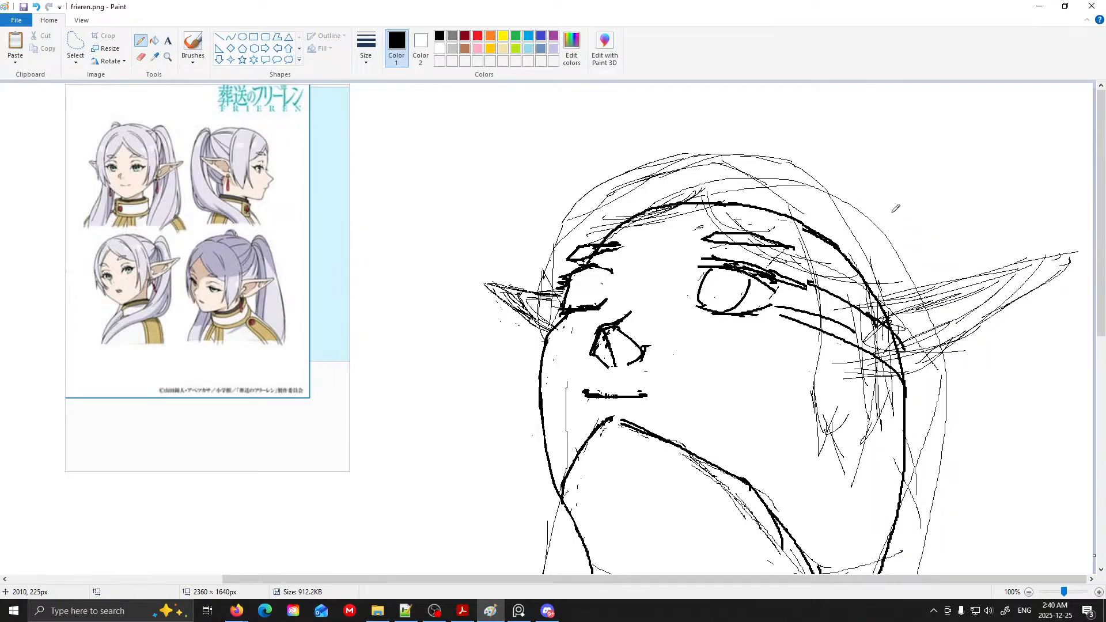
- Erase the old skull outline across the forehead and near temple, along with the guide lines running from the near eye to the ear
left_click(140, 57)
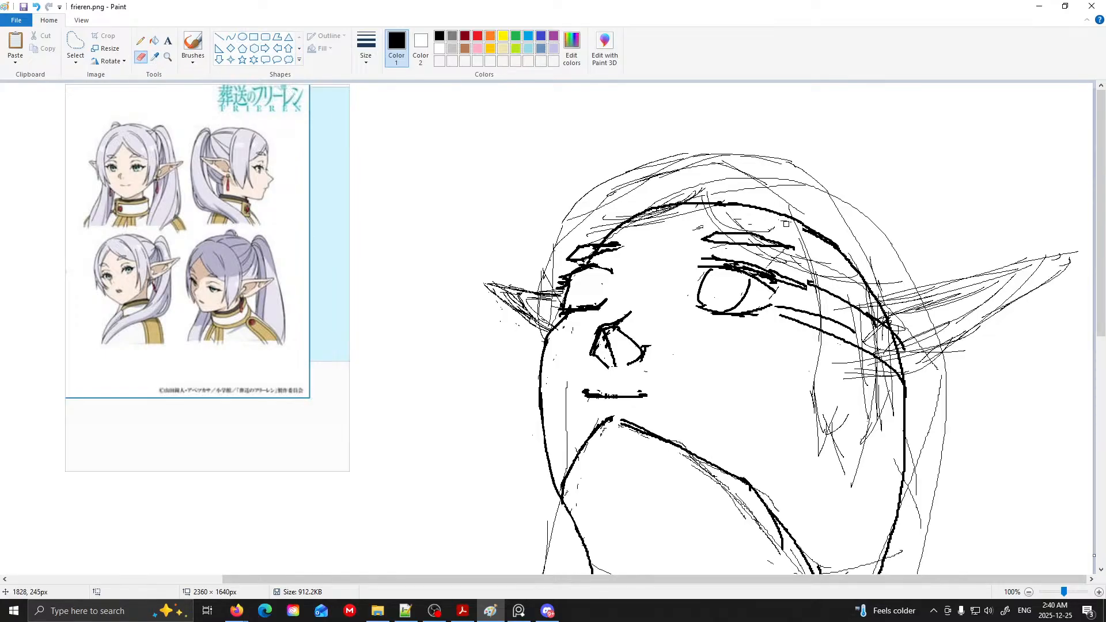
mouse_move(776, 216)
left_mouse_down()
mouse_move(689, 198)
mouse_move(661, 207)
mouse_move(680, 196)
mouse_move(612, 220)
mouse_move(622, 220)
left_mouse_up()
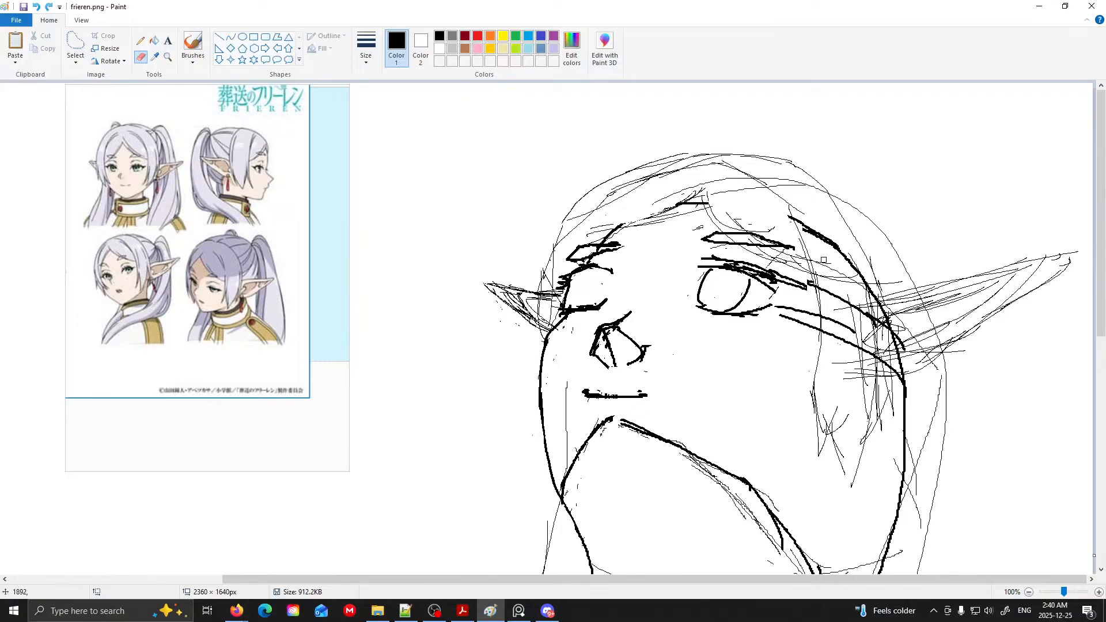
mouse_move(799, 224)
left_mouse_down()
mouse_move(854, 255)
mouse_move(868, 279)
mouse_move(864, 269)
mouse_move(875, 292)
mouse_move(836, 299)
mouse_move(812, 283)
mouse_move(895, 328)
mouse_move(904, 347)
mouse_move(887, 318)
mouse_move(844, 326)
mouse_move(842, 338)
mouse_move(890, 374)
left_mouse_up()
key("ctrl+z")
mouse_move(814, 318)
left_mouse_down()
mouse_move(798, 329)
mouse_move(781, 308)
left_mouse_up()
scroll(798, 311, "down", 8)
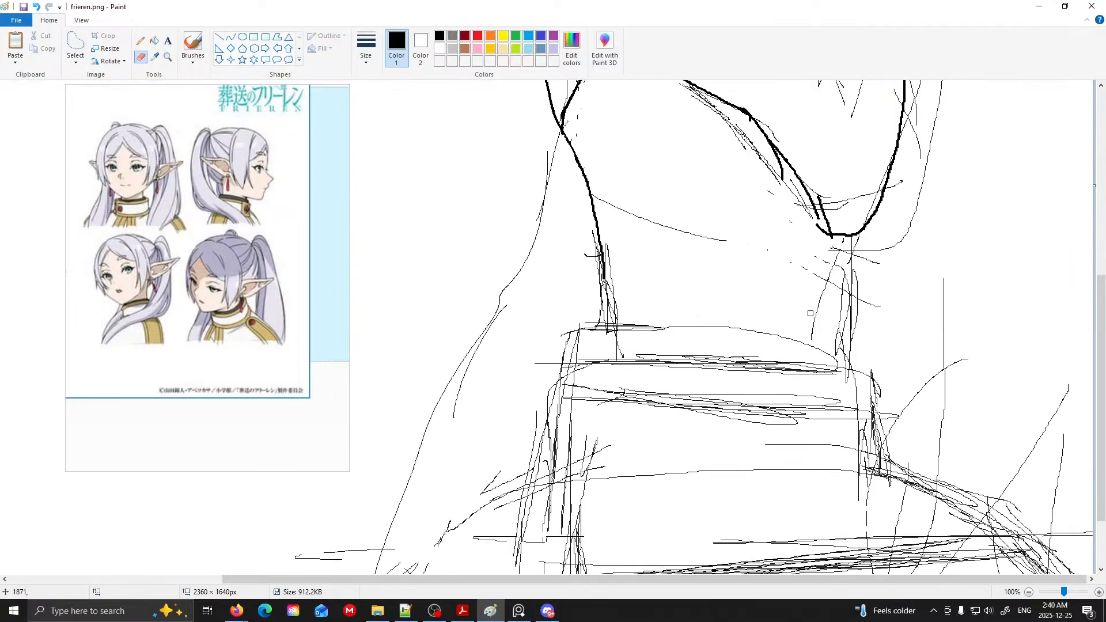
scroll(809, 309, "up", 2)
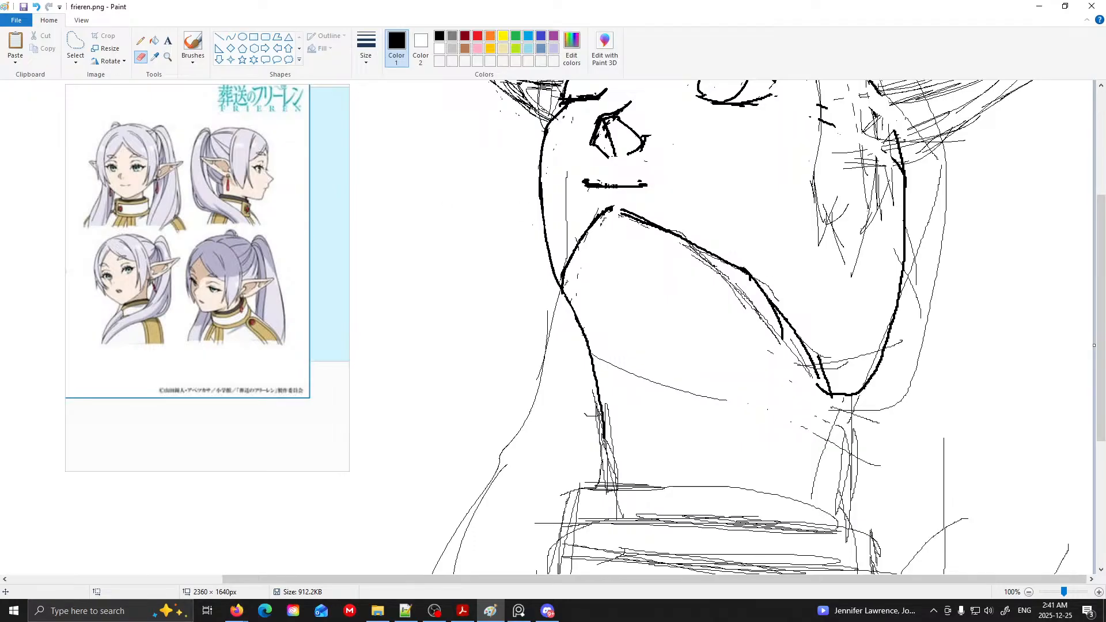
- Close the gap in the outline at the tip of the chin with the Pencil
key("alt+Tab")
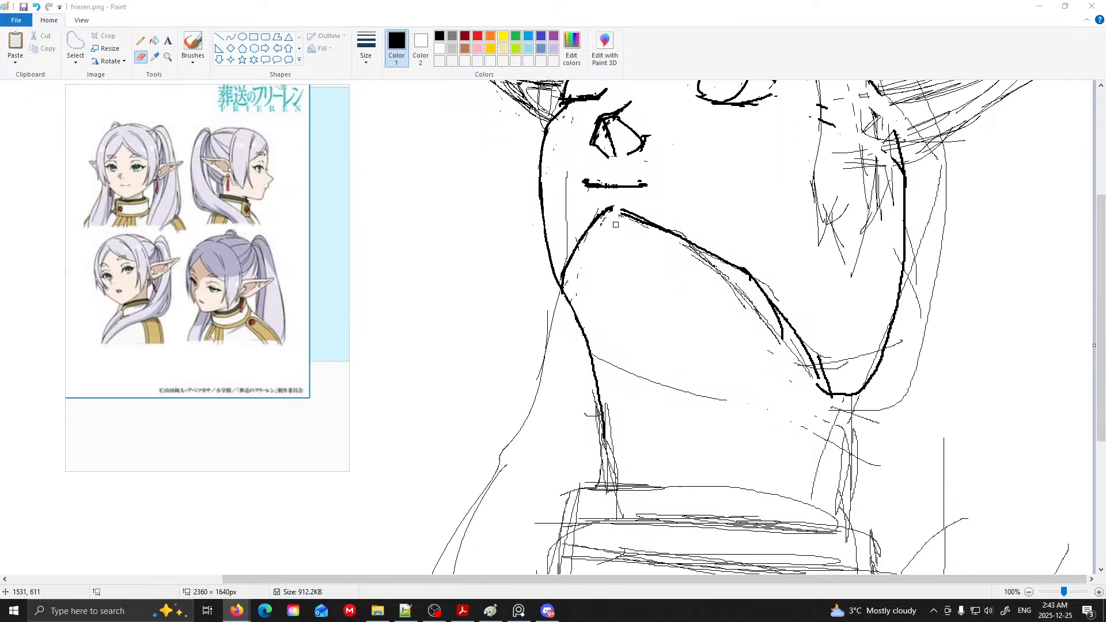
left_click(140, 41)
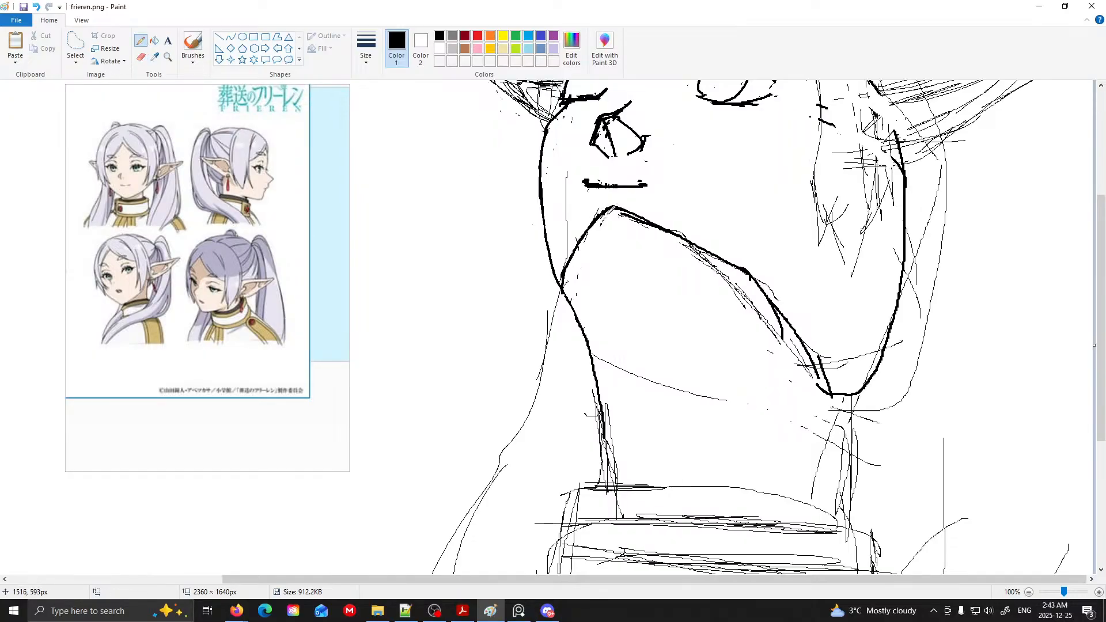
scroll(610, 211, "up", 3)
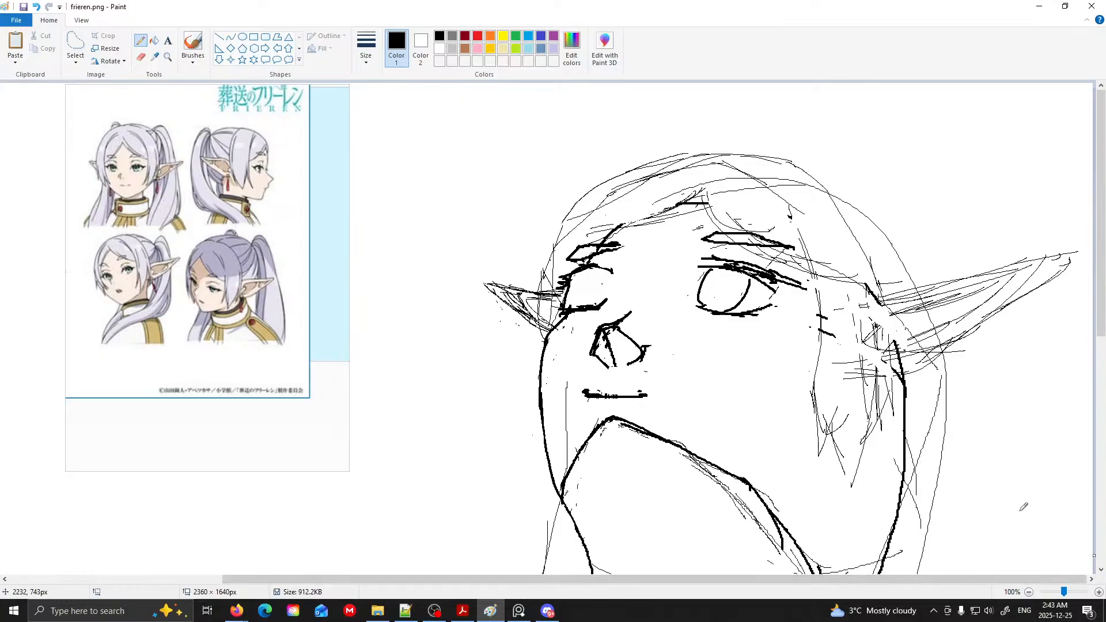
scroll(1012, 498, "down", 3)
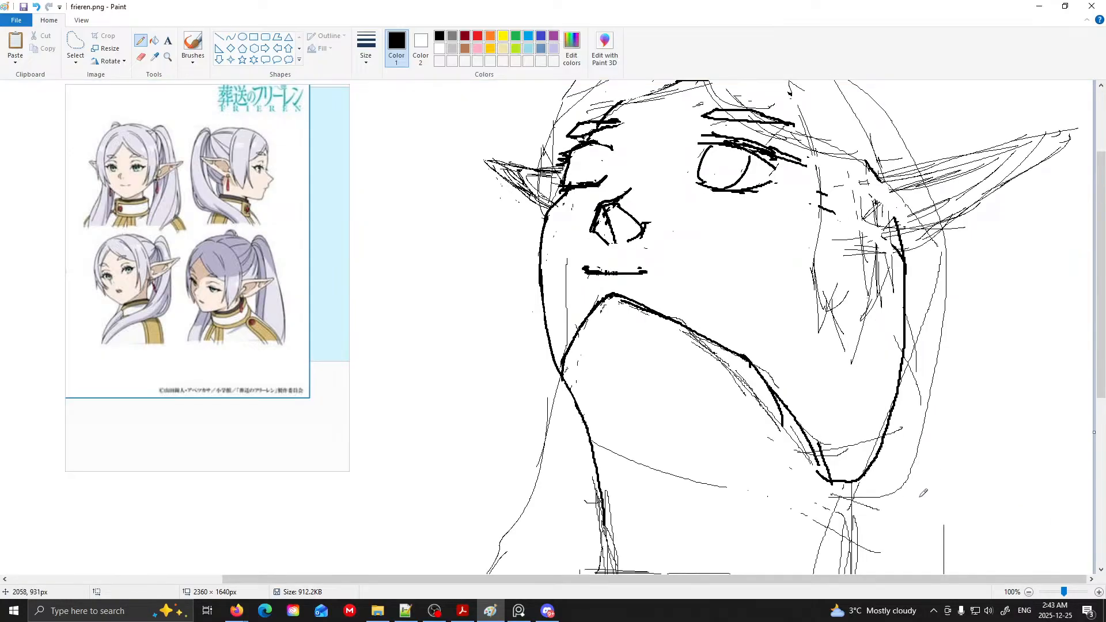
- Sketch the near-side ponytail with a rounded hump behind the head and long strands falling past the ear to the shoulder
scroll(863, 465, "down", 1)
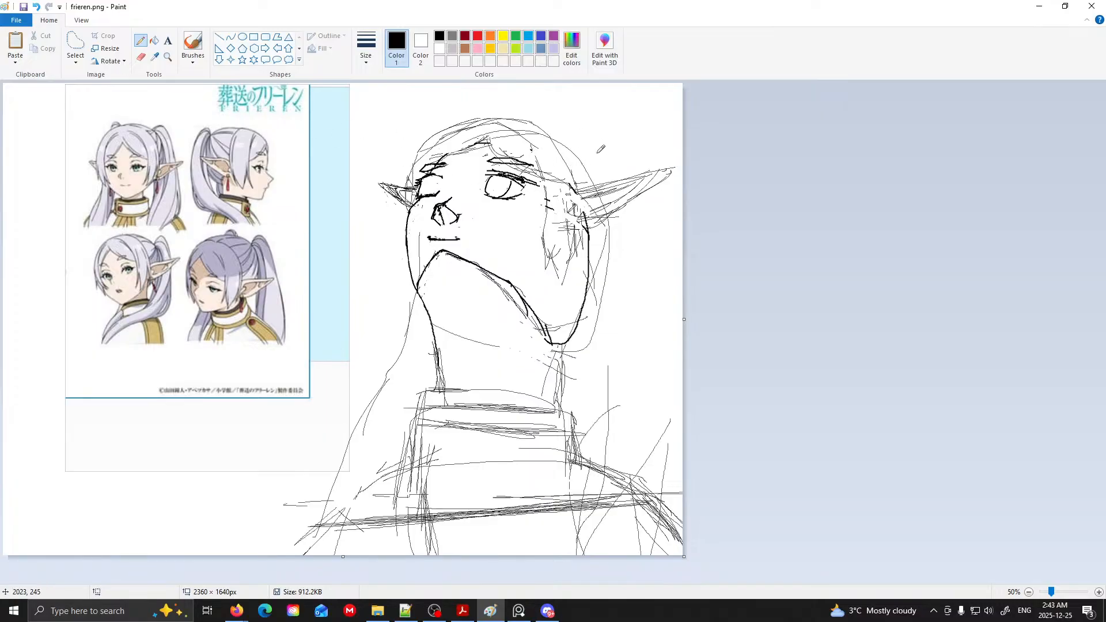
mouse_move(587, 148)
left_mouse_down()
mouse_move(610, 143)
mouse_move(597, 143)
mouse_move(608, 145)
mouse_move(630, 209)
mouse_move(621, 328)
left_mouse_up()
left_click_drag(630, 215, 642, 514)
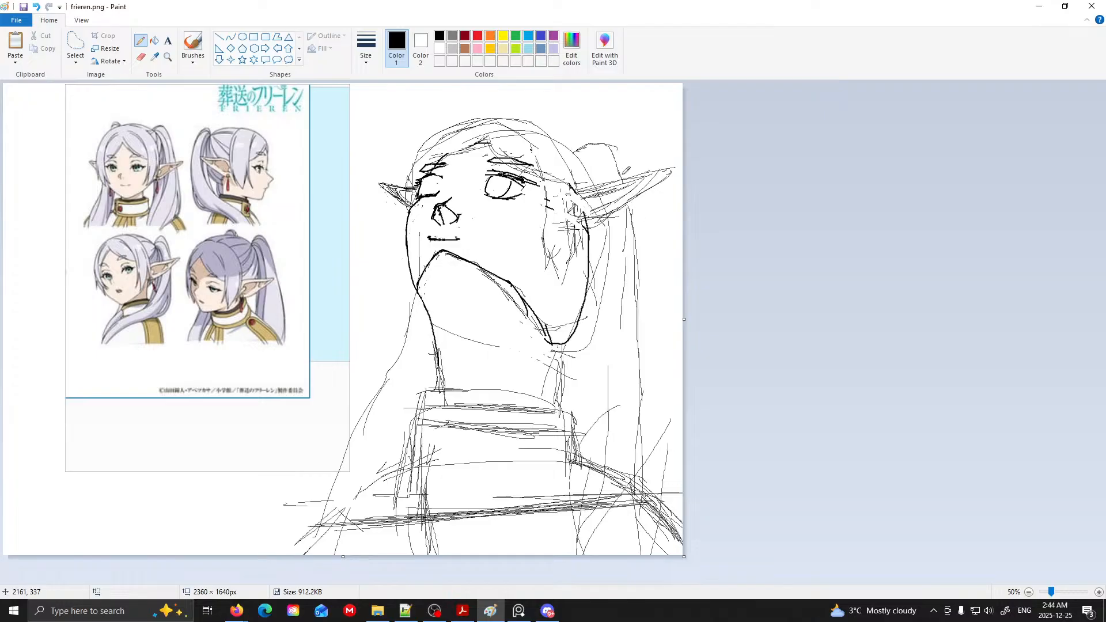
mouse_move(611, 144)
left_mouse_down()
mouse_move(641, 202)
mouse_move(643, 514)
left_mouse_up()
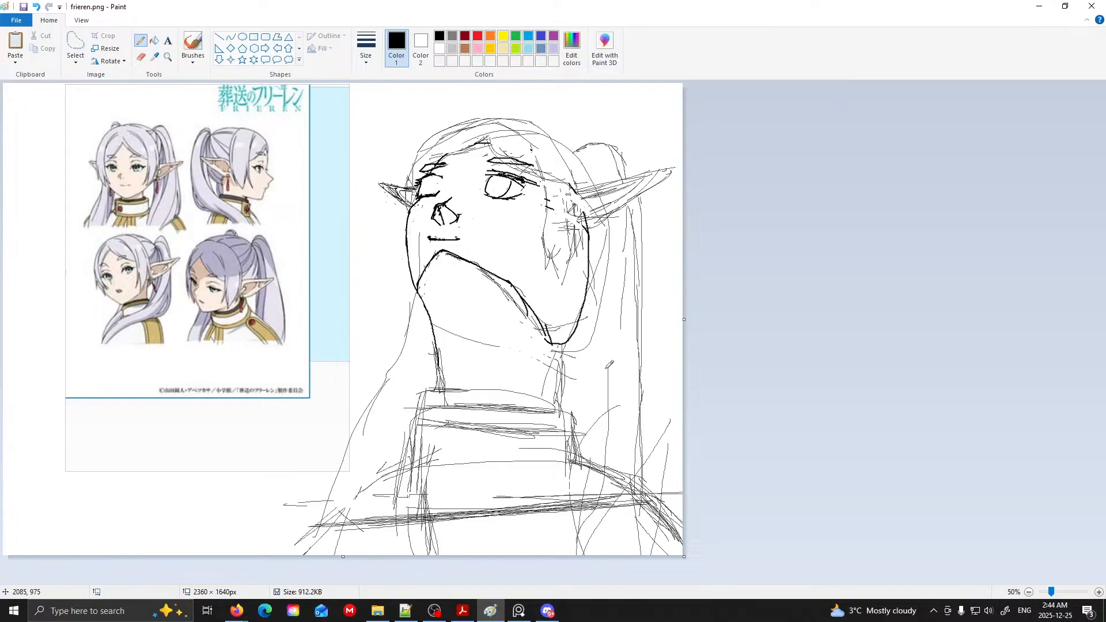
left_click_drag(589, 341, 586, 417)
left_click_drag(643, 341, 659, 558)
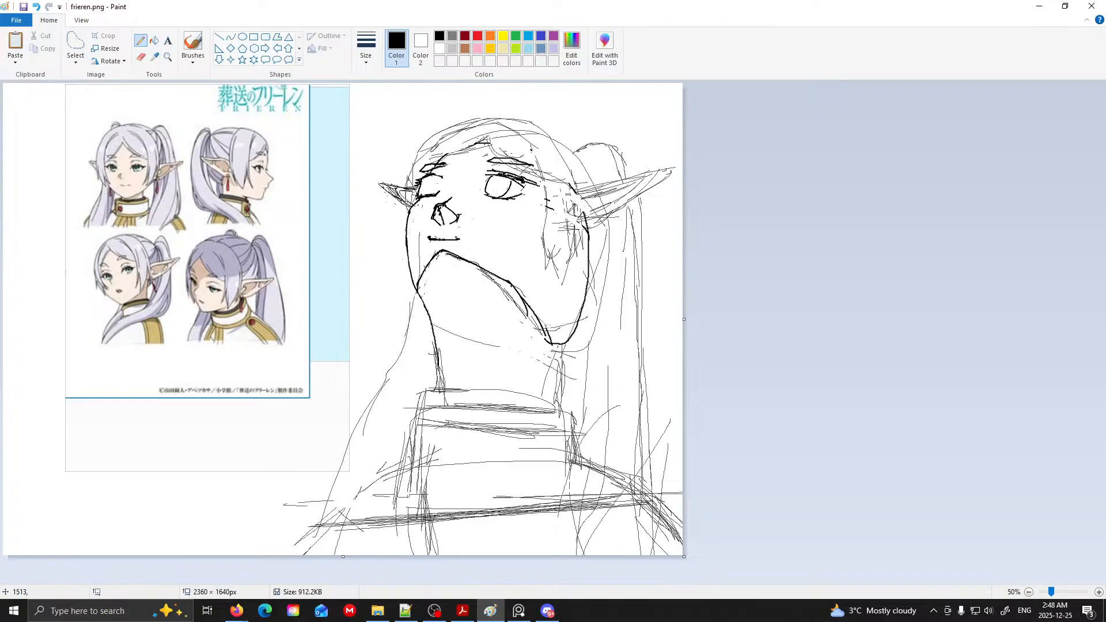
- Sketch a small rounded hump for the far-side ponytail above the far temple
mouse_move(447, 122)
left_mouse_down()
mouse_move(432, 122)
mouse_move(421, 145)
left_mouse_up()
scroll(295, 282, "up", 3)
scroll(294, 282, "down", 3)
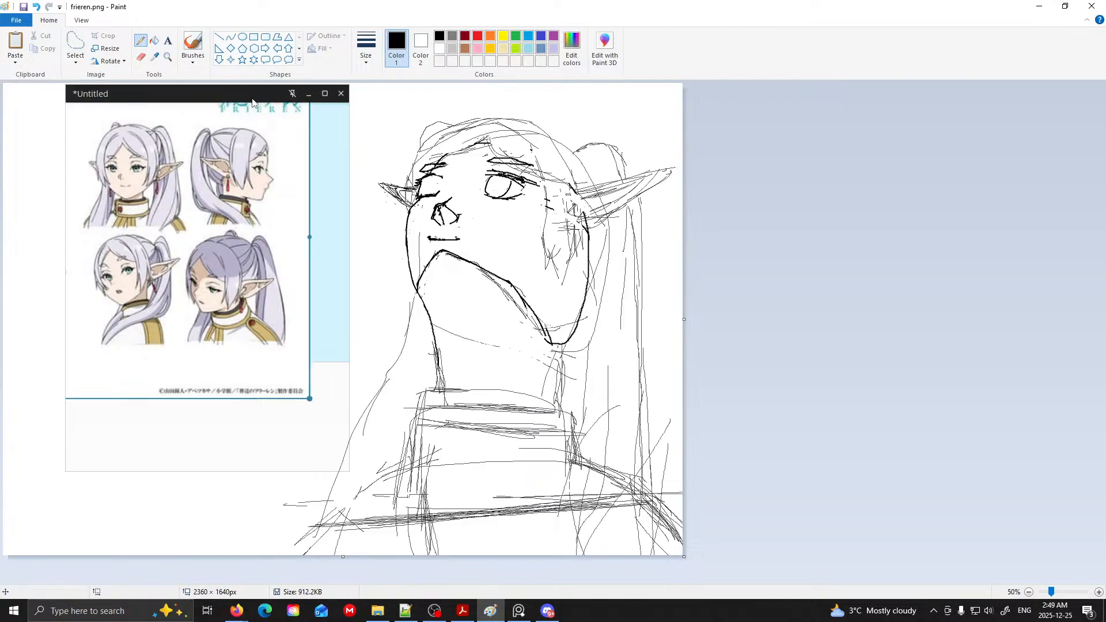
- Erase the loose sketch lines beneath the jaw and add an upper arc at the near ponytail's base
left_click(140, 57)
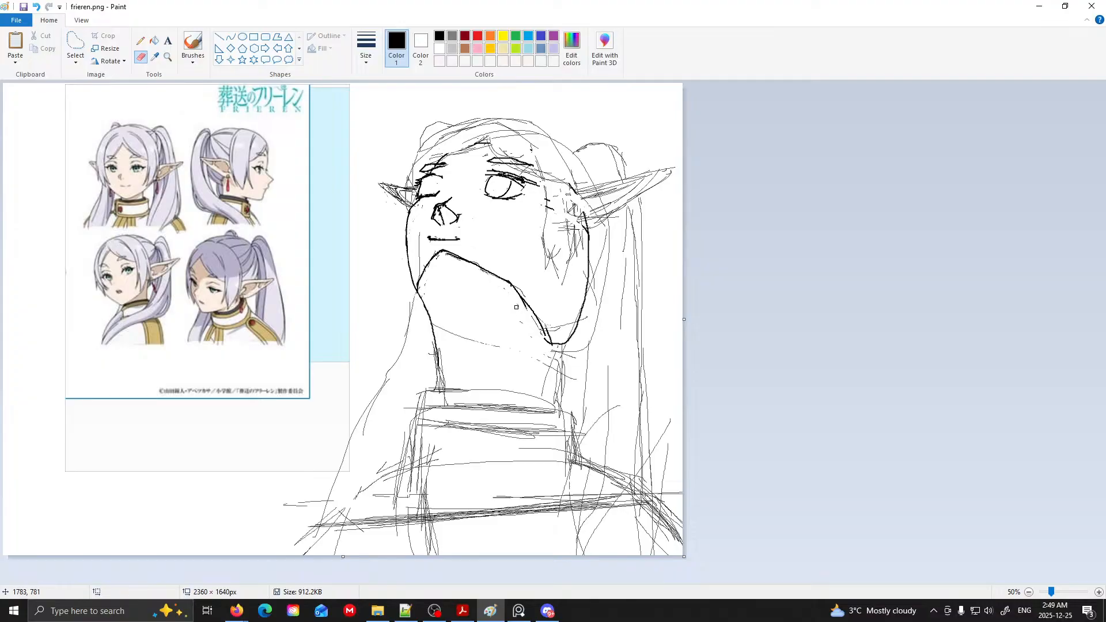
left_click(502, 287)
left_click(140, 40)
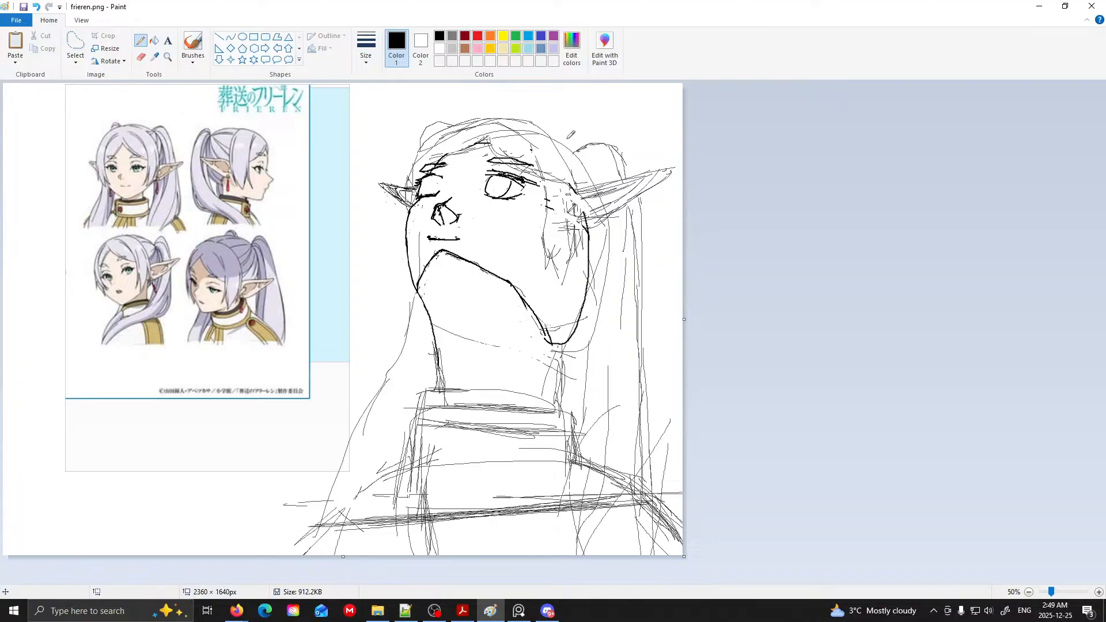
left_click_drag(557, 141, 599, 134)
- Examine the ponytails and ears on the character sheet and the coloured reference drawing
left_click_drag(236, 175, 59, 172)
left_click_drag(340, 177, 192, 188)
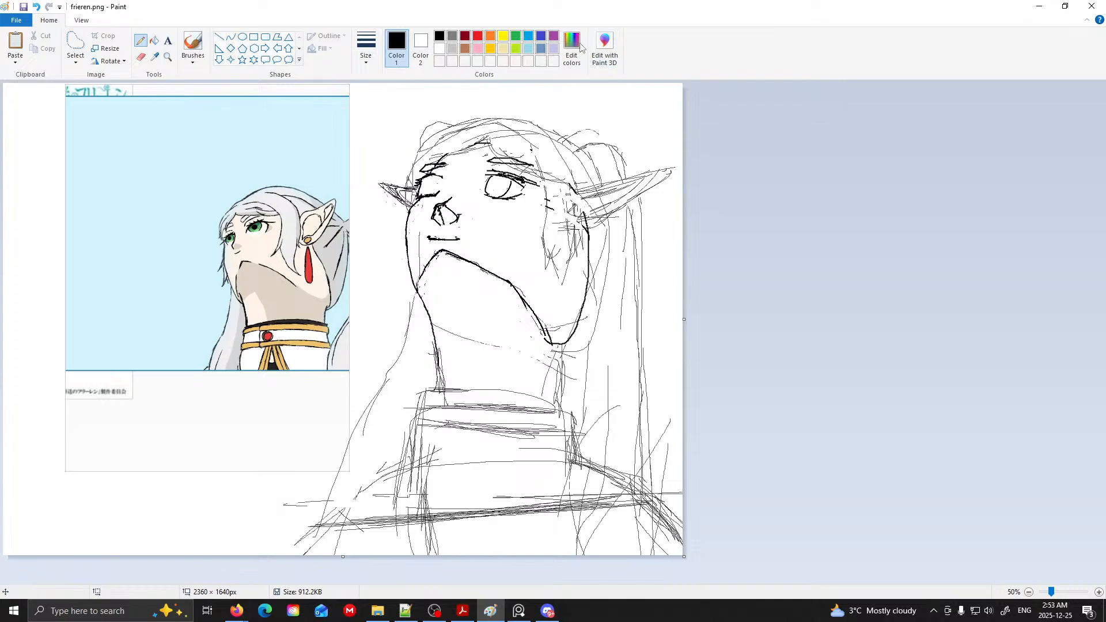
left_click_drag(85, 322, 266, 350)
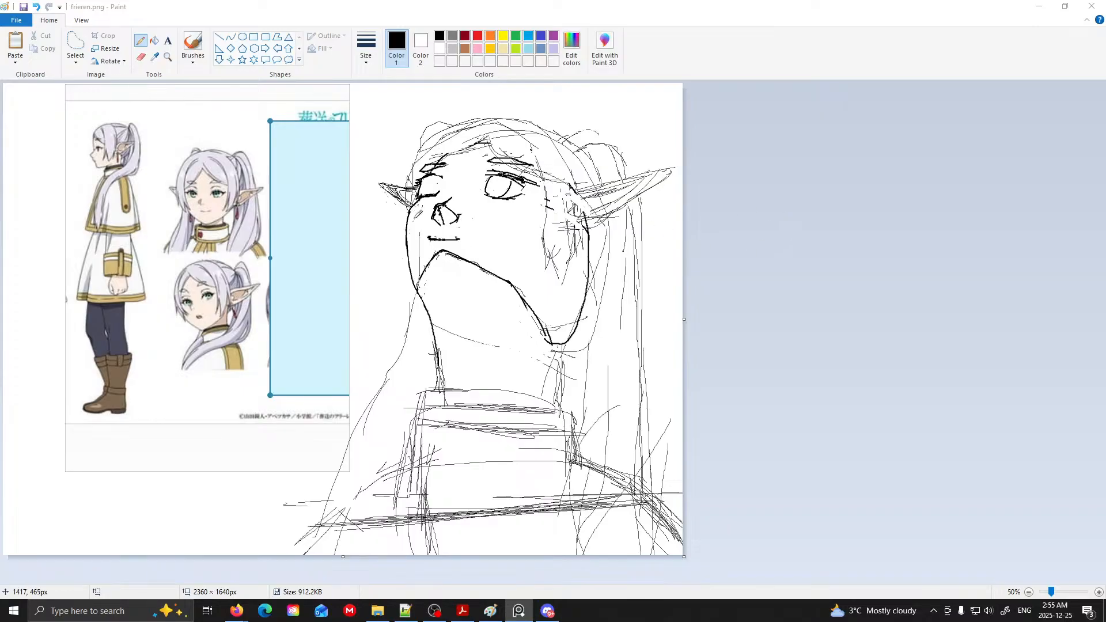
left_click_drag(300, 218, 193, 227)
left_click(196, 242)
scroll(282, 218, "down", 4)
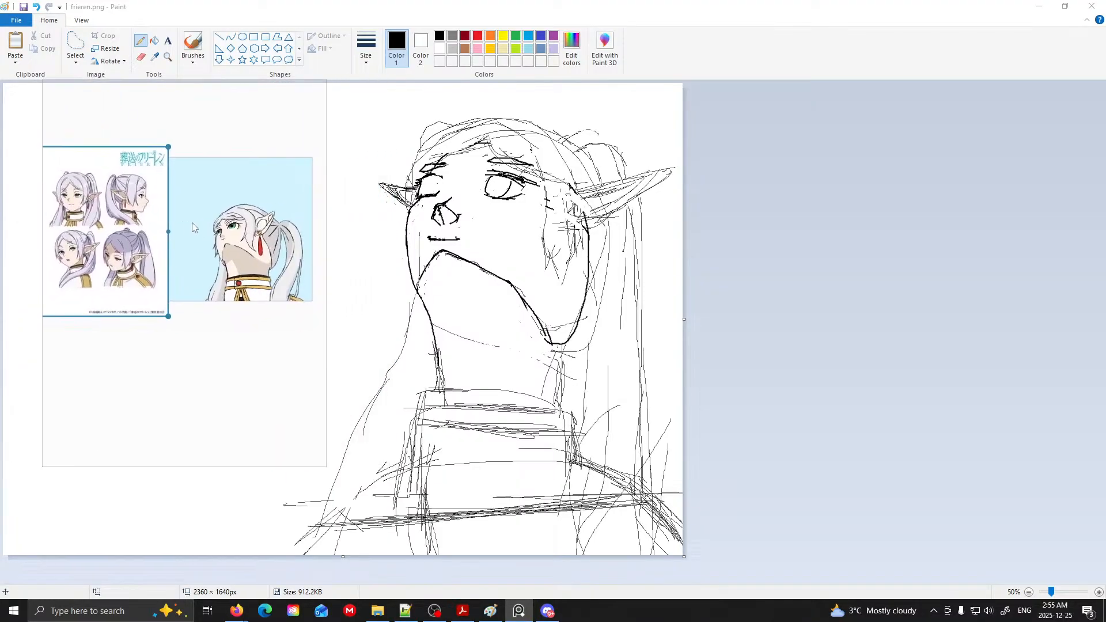
scroll(192, 227, "up", 3)
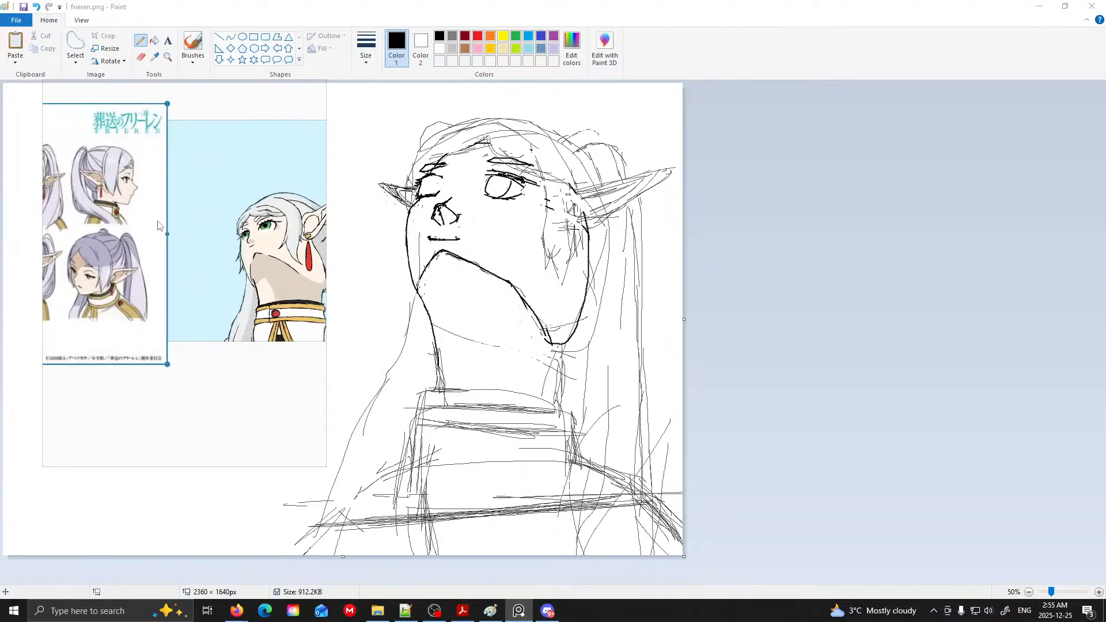
left_click_drag(200, 234, 133, 230)
scroll(124, 230, "down", 2)
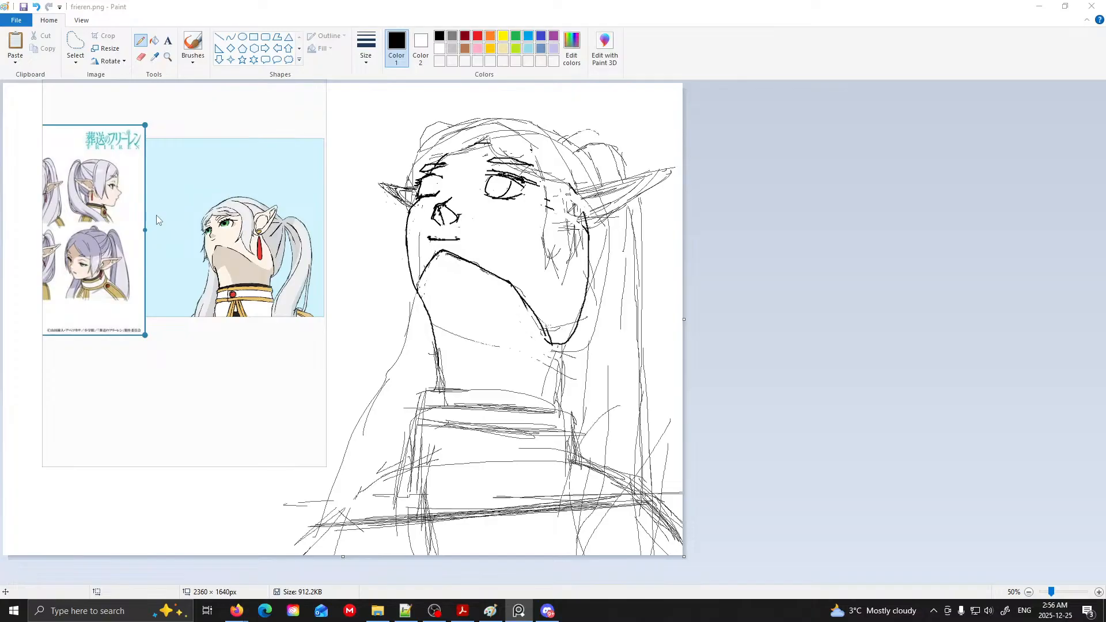
scroll(89, 229, "up", 2)
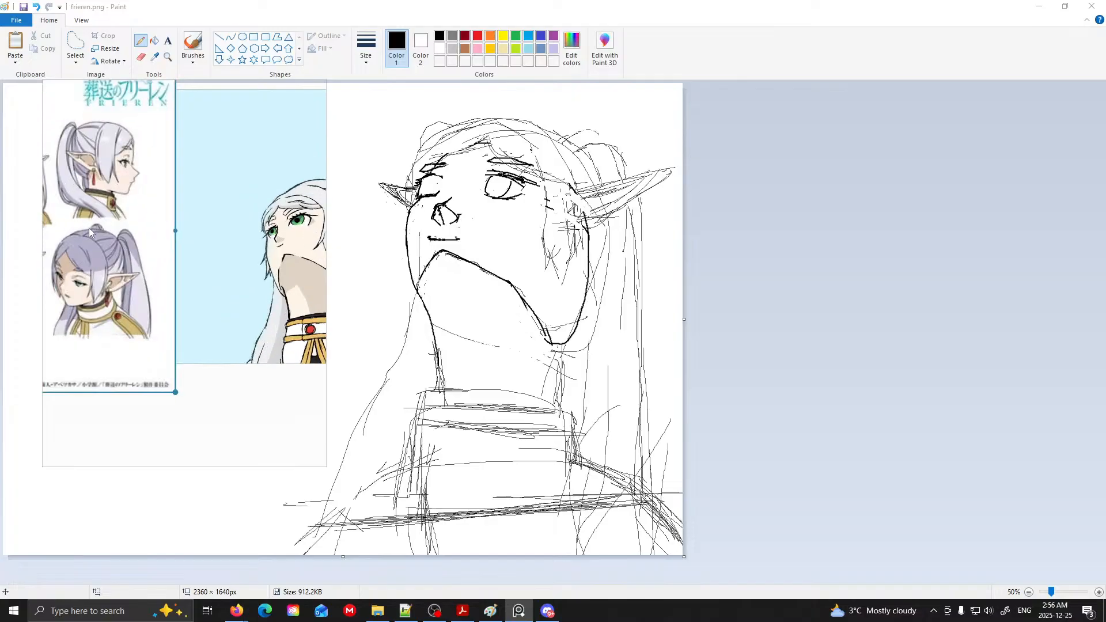
- Examine the ears, hair and ponytails on the character sheet and in the coloured reference drawing
scroll(98, 230, "down", 2)
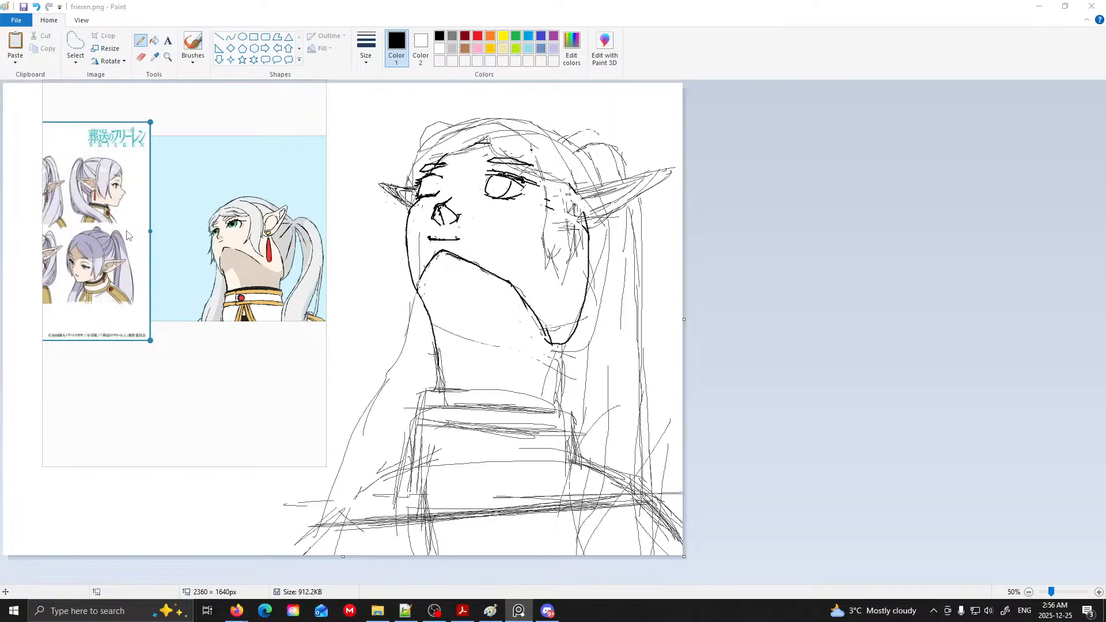
scroll(124, 256, "up", 1)
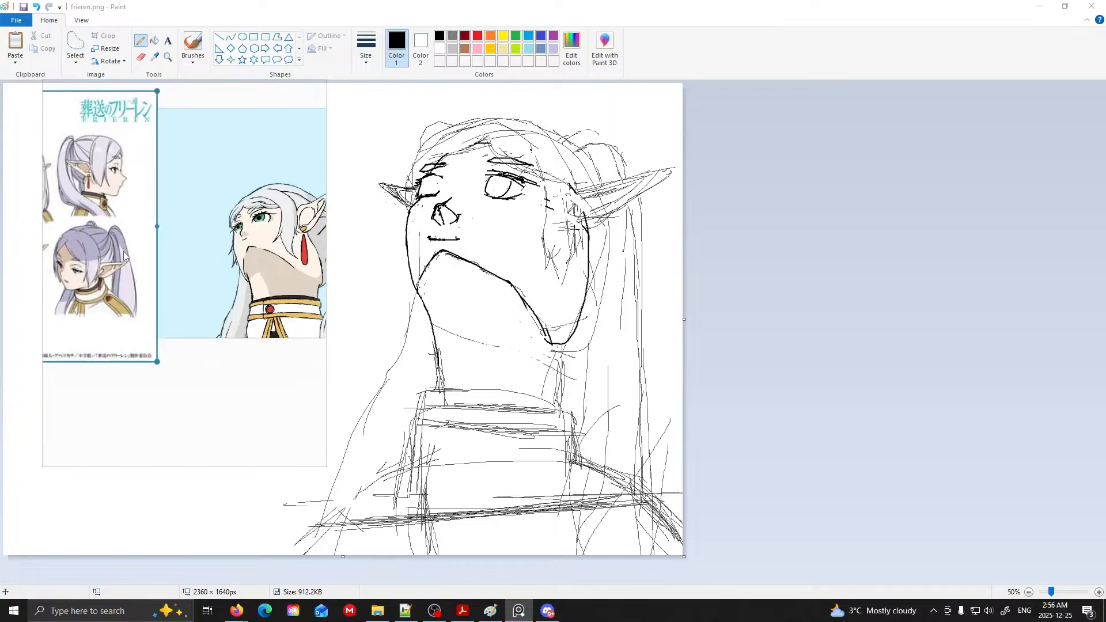
scroll(124, 256, "up", 2)
mouse_move(124, 257)
left_mouse_down()
mouse_move(214, 314)
mouse_move(241, 358)
mouse_move(185, 272)
left_mouse_up()
scroll(241, 358, "down", 1)
scroll(242, 356, "down", 3)
left_click_drag(317, 274, 266, 257)
scroll(267, 257, "up", 2)
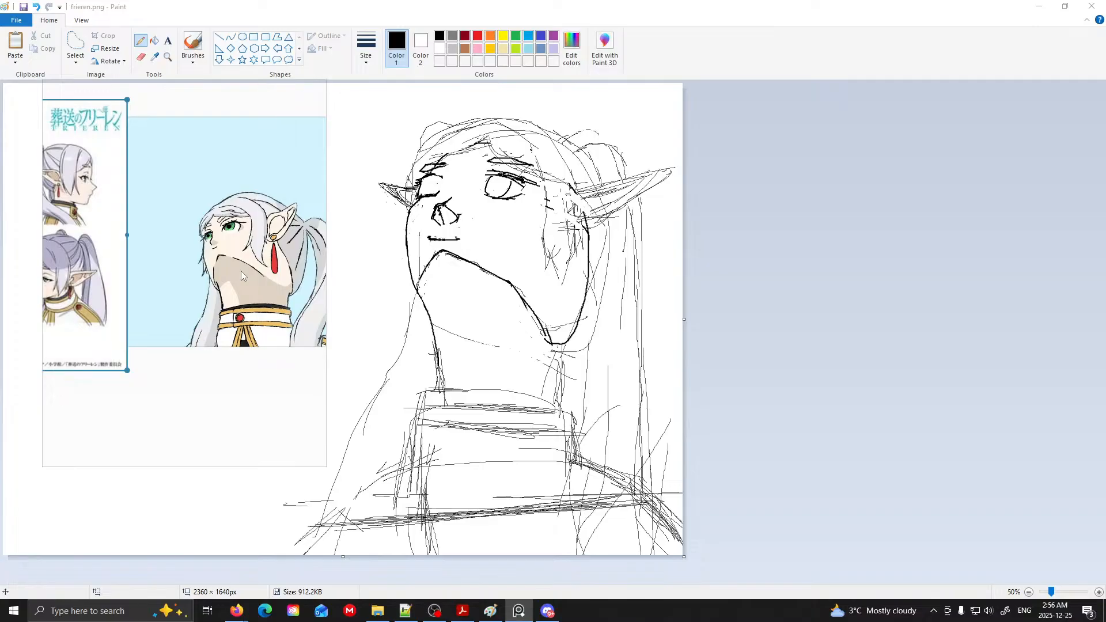
scroll(240, 271, "up", 5)
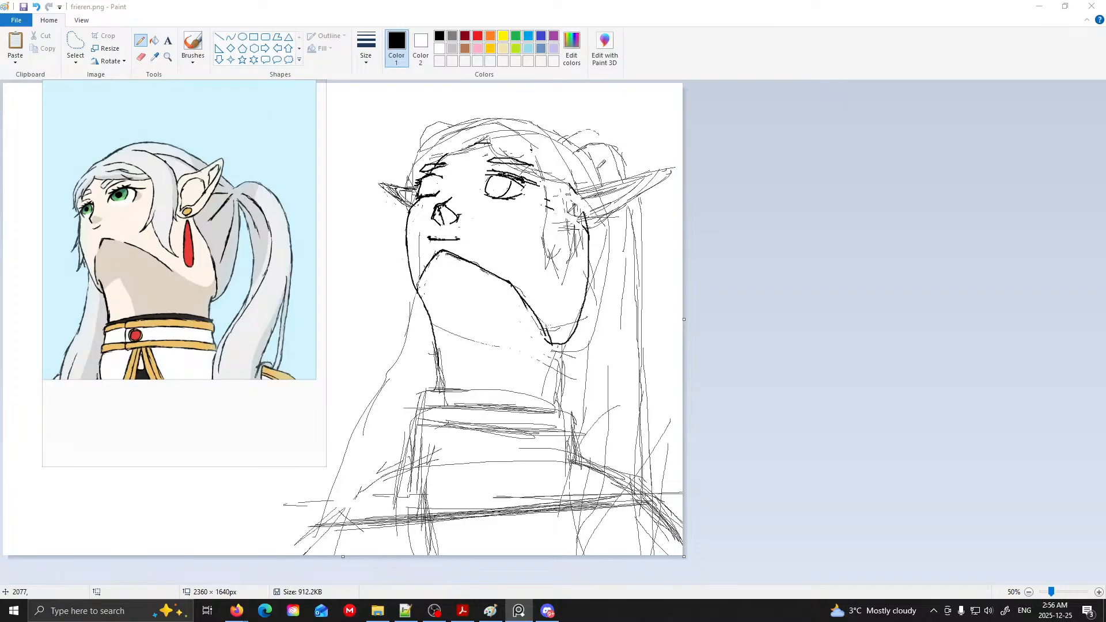
left_click_drag(216, 192, 188, 213)
scroll(187, 213, "down", 2)
left_click_drag(52, 215, 176, 215)
scroll(139, 216, "up", 2)
scroll(109, 199, "up", 1)
mouse_move(109, 199)
left_mouse_down()
mouse_move(202, 213)
mouse_move(248, 243)
left_mouse_up()
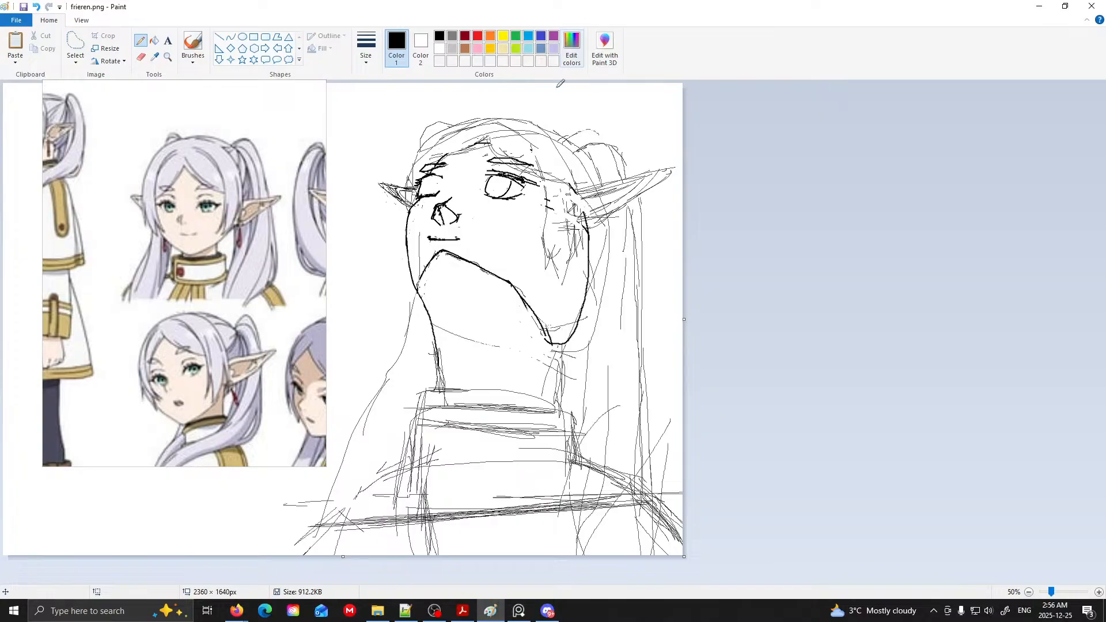
- Try a lower-pointing shape for the far-side ear and erase the ear's sketch lines beside the far eye
scroll(520, 171, "up", 1)
left_click_drag(513, 579, 737, 580)
scroll(723, 349, "down", 2)
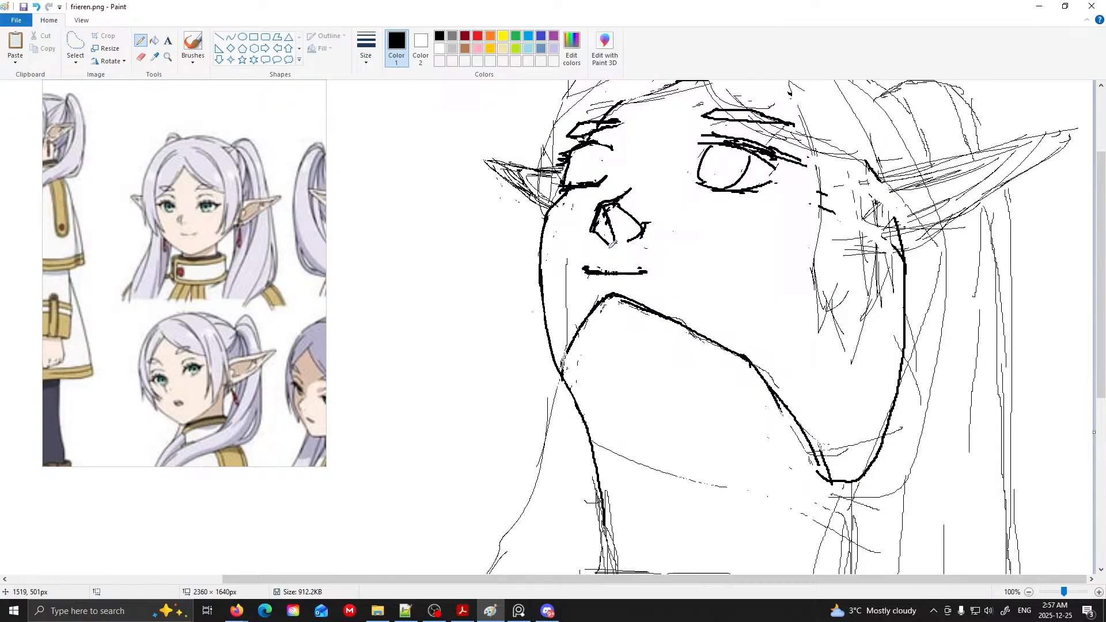
scroll(521, 219, "up", 3)
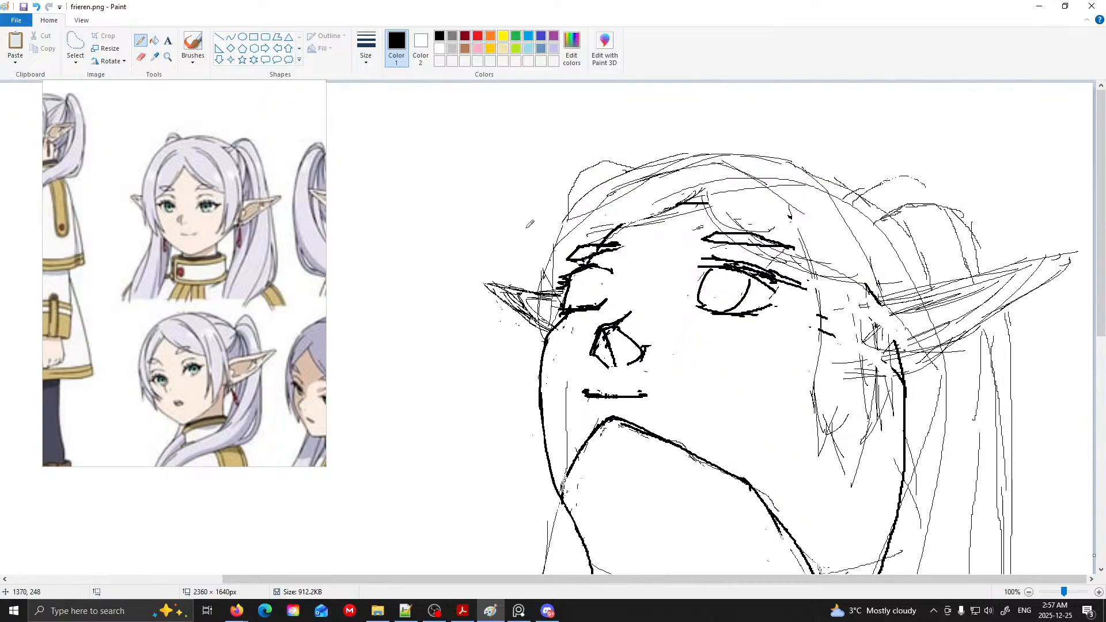
left_click_drag(139, 267, 105, 280)
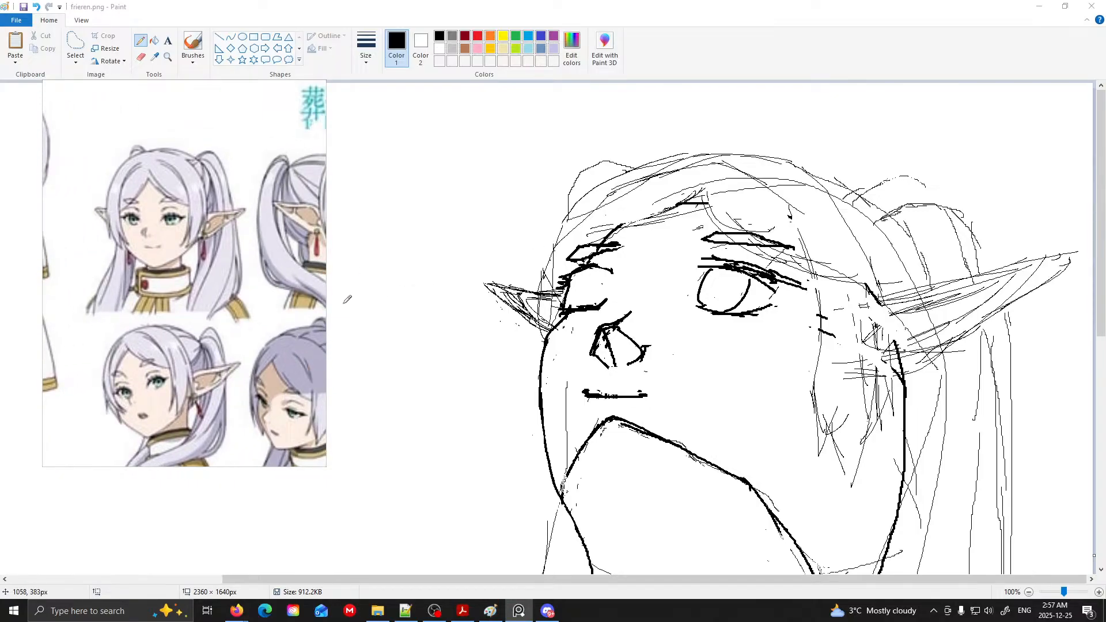
left_click(562, 292)
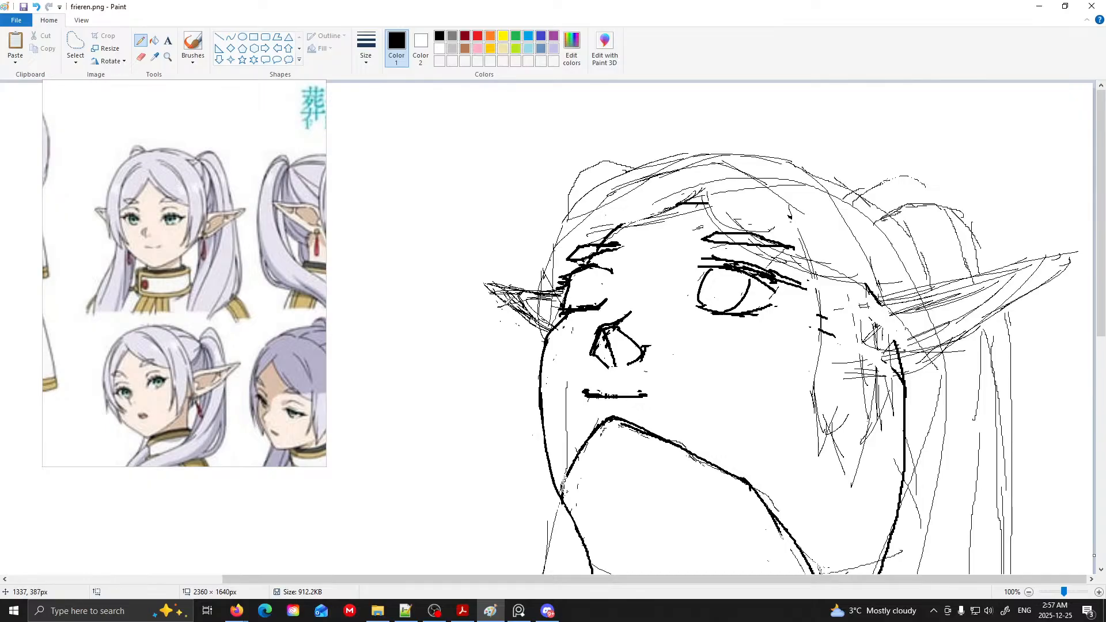
mouse_move(552, 289)
left_mouse_down()
mouse_move(478, 318)
mouse_move(563, 328)
mouse_move(562, 295)
mouse_move(483, 318)
mouse_move(556, 311)
mouse_move(526, 318)
mouse_move(548, 311)
mouse_move(529, 295)
mouse_move(549, 318)
mouse_move(550, 285)
mouse_move(514, 284)
left_mouse_up()
left_click(141, 56)
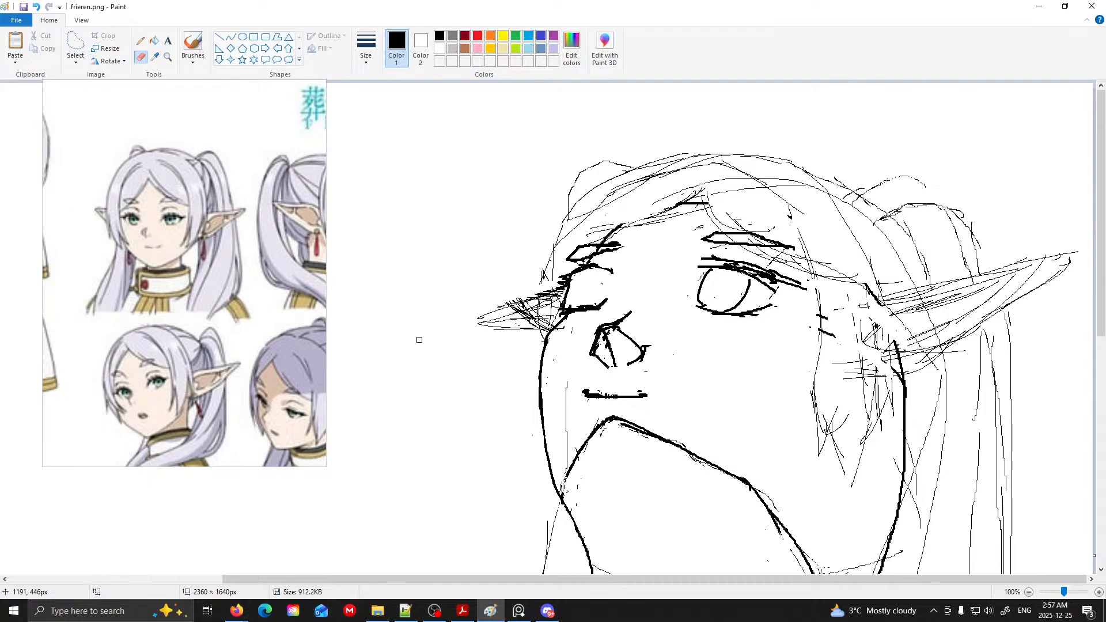
mouse_move(555, 288)
left_mouse_down()
mouse_move(548, 326)
mouse_move(530, 322)
mouse_move(534, 313)
mouse_move(531, 331)
mouse_move(532, 314)
mouse_move(523, 315)
mouse_move(537, 314)
mouse_move(482, 311)
mouse_move(499, 318)
mouse_move(540, 291)
mouse_move(495, 311)
left_mouse_up()
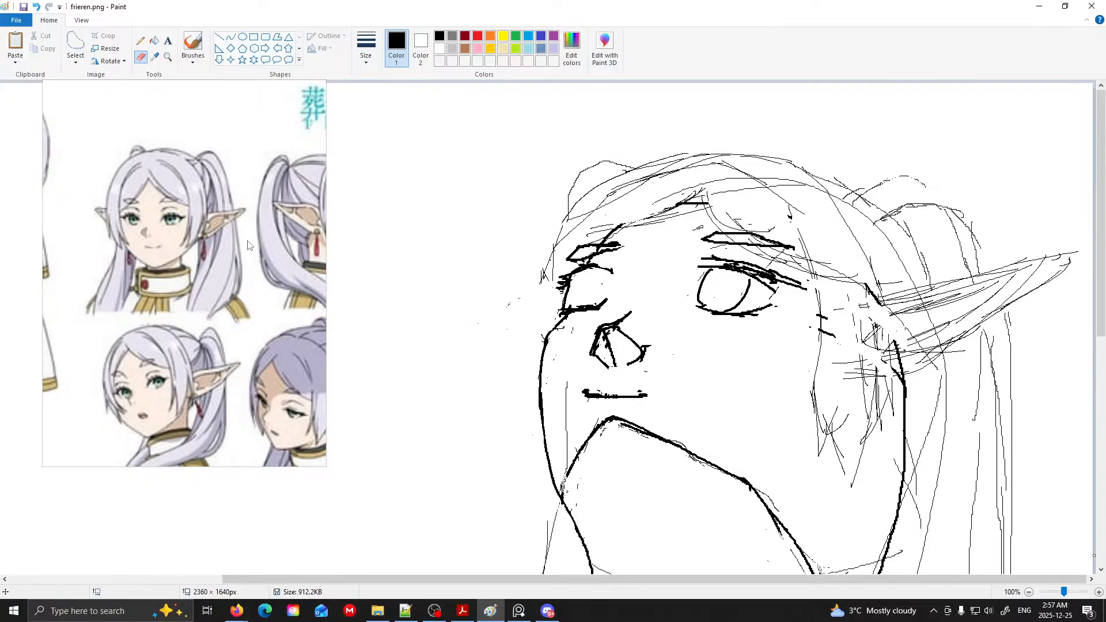
- Try to project thin guide lines from the near ear's upper and lower edges across the face for placing the far ear
left_click(140, 41)
mouse_move(889, 293)
left_mouse_down()
mouse_move(765, 324)
mouse_move(529, 357)
left_mouse_up()
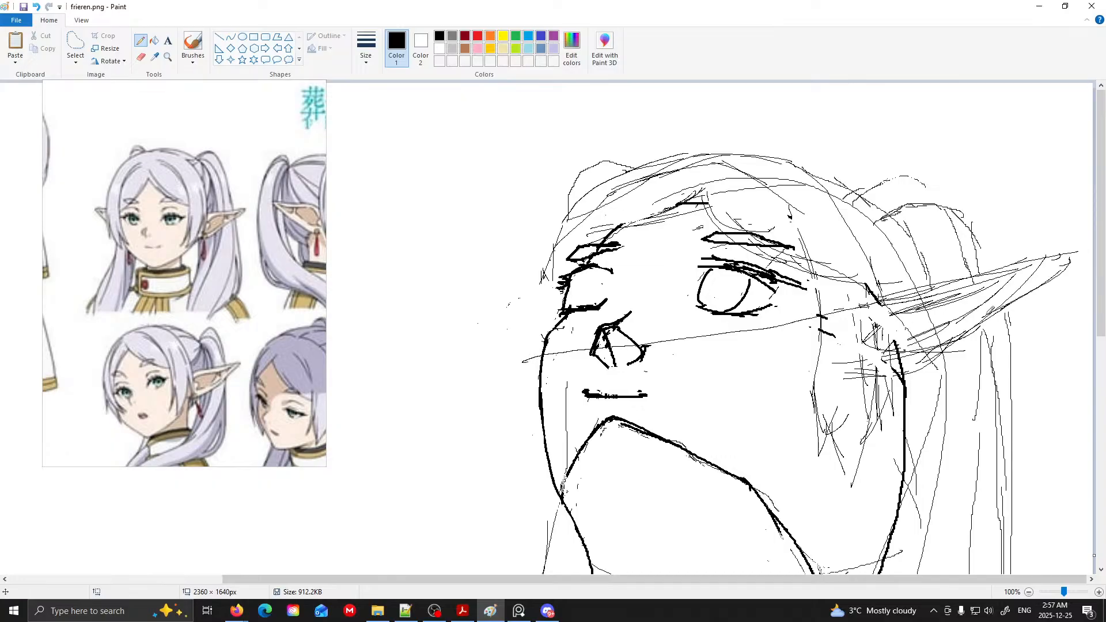
key("ctrl+z")
left_click_drag(887, 297, 413, 375)
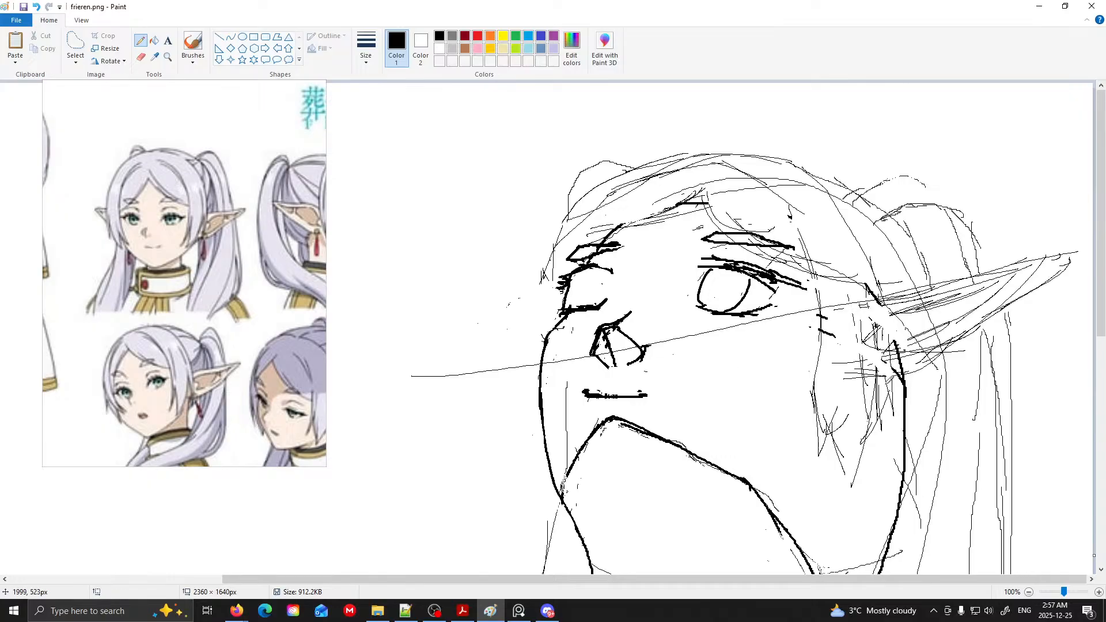
left_click_drag(913, 371, 385, 466)
key("ctrl+z")
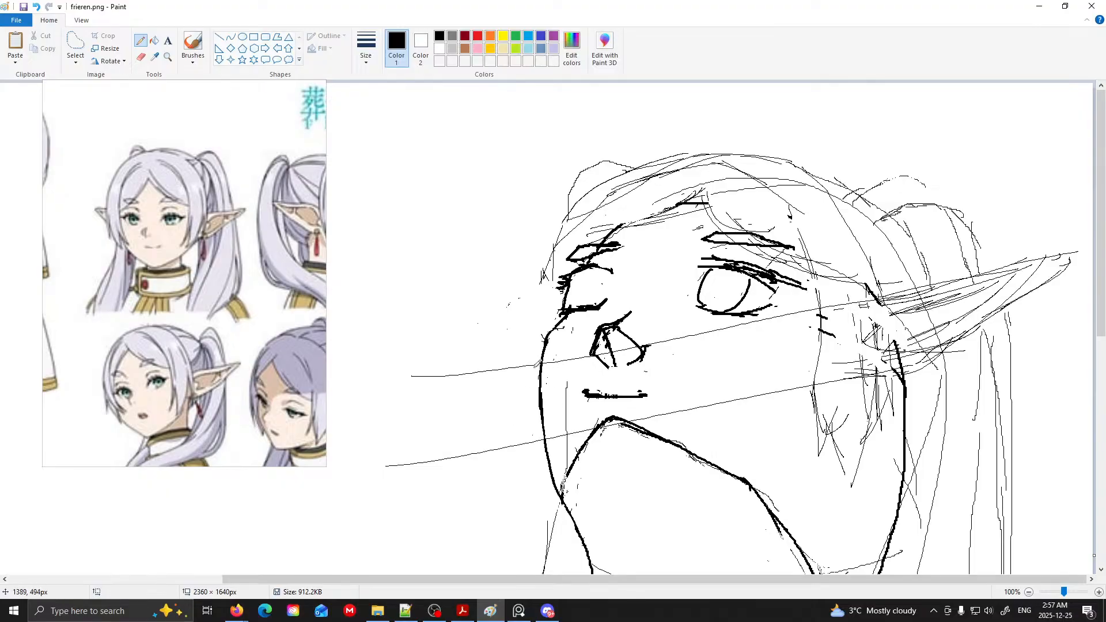
key("ctrl+z")
key("ctrl+z")
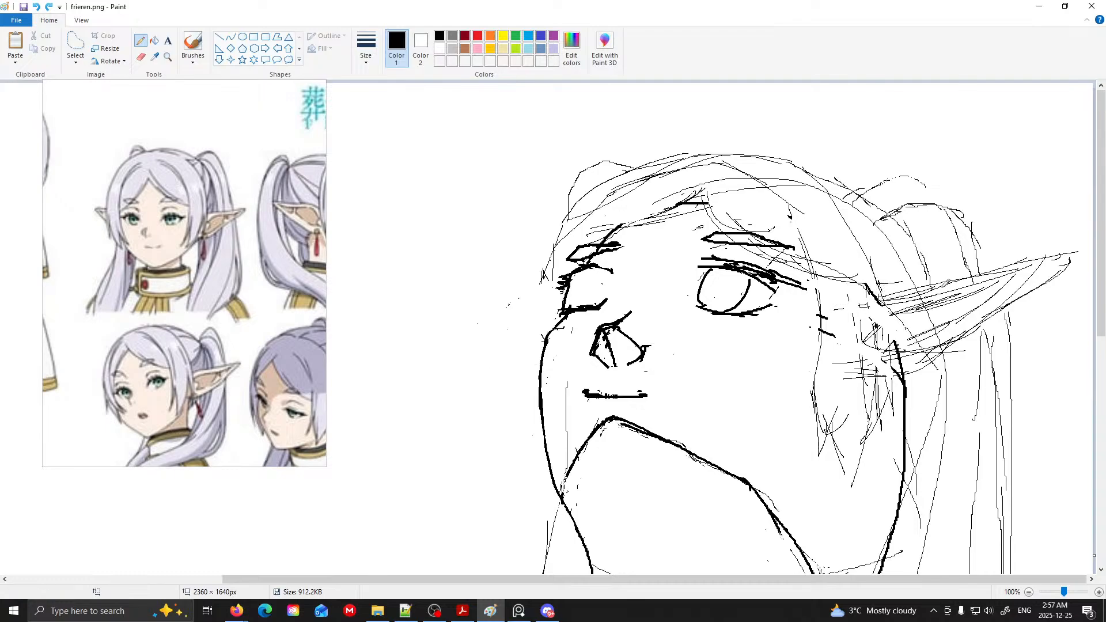
left_click_drag(1016, 260, 512, 372)
key("ctrl+z")
left_click_drag(931, 277, 334, 437)
key("ctrl+z")
left_click_drag(876, 302, 326, 417)
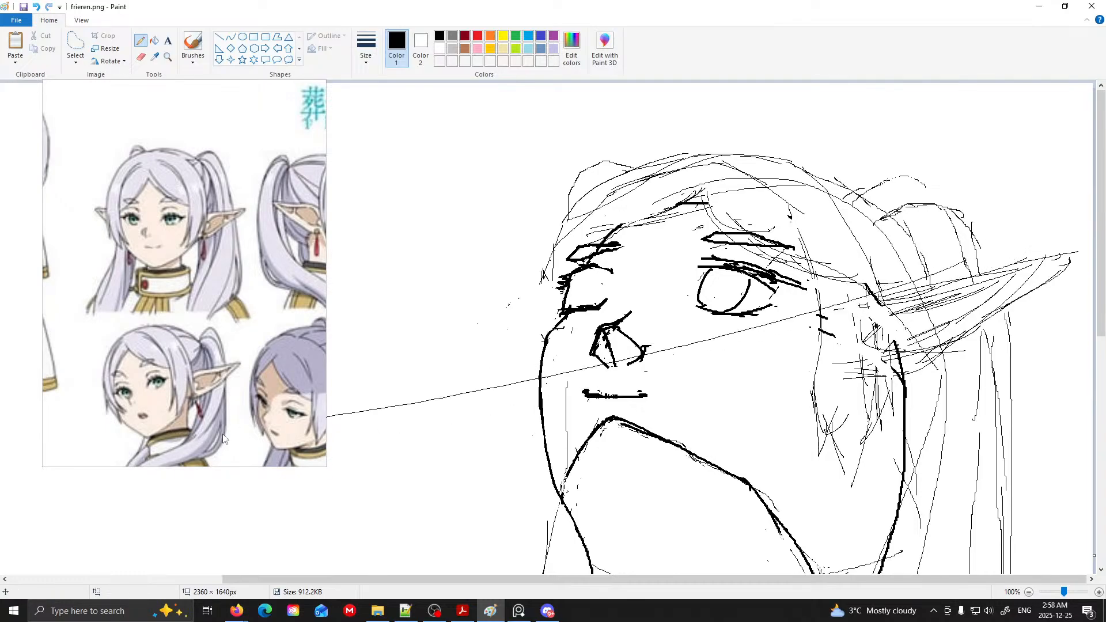
key("ctrl+z")
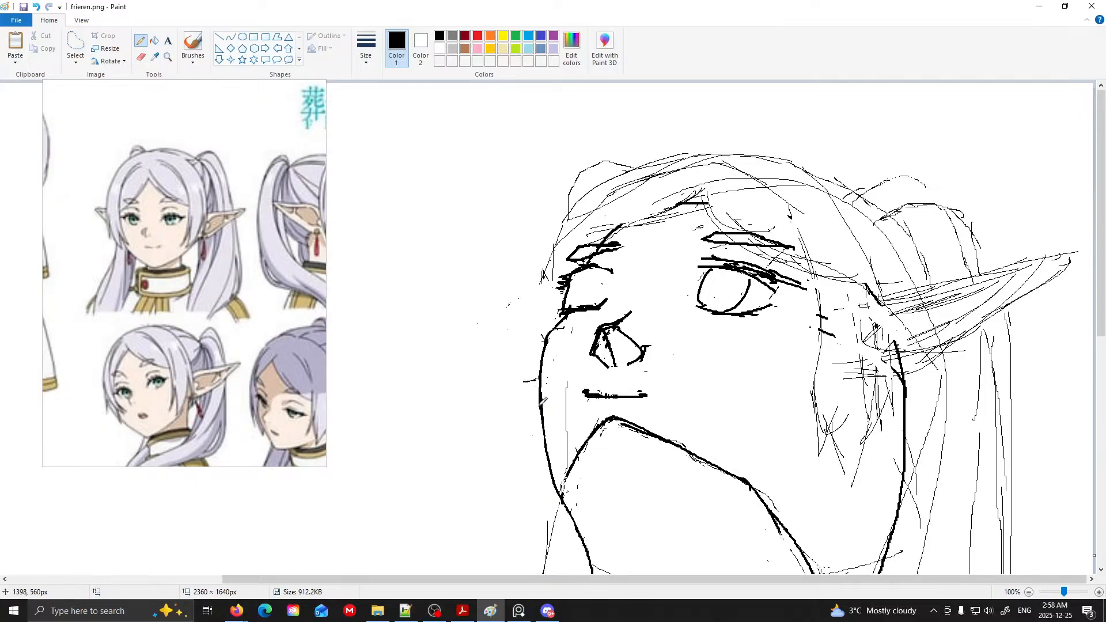
- Sketch a small pointed far-side ear beside the far eye
scroll(530, 384, "down", 5)
scroll(530, 384, "up", 5)
scroll(519, 372, "down", 1)
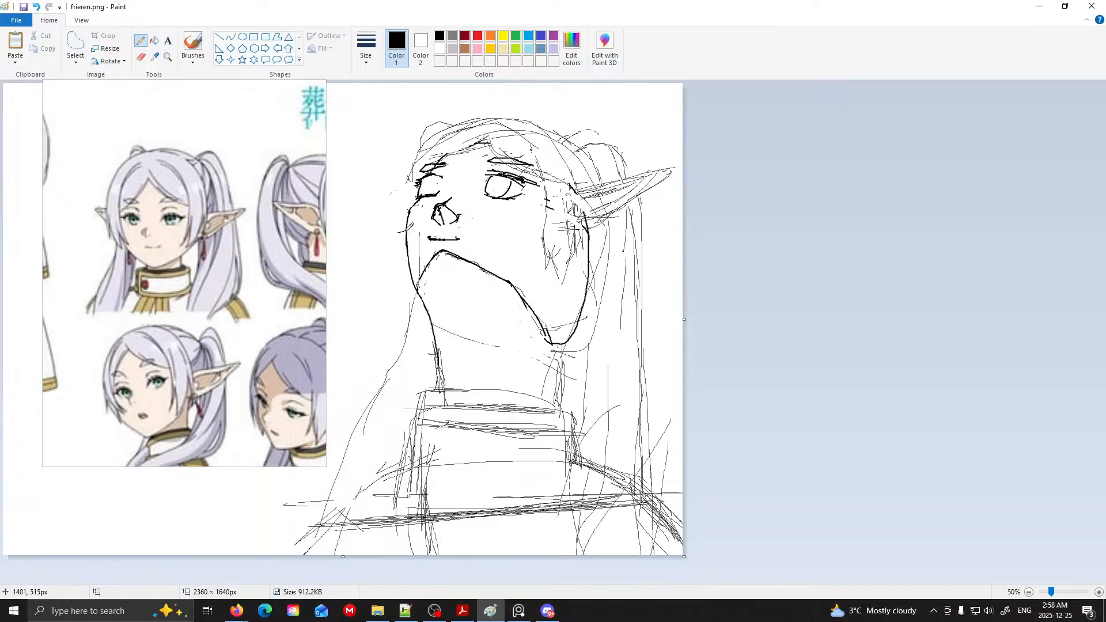
left_click_drag(402, 227, 382, 219)
key("ctrl+z")
key("ctrl+z")
left_click_drag(395, 185, 412, 206)
- Sketch a hair strand down beside the far cheek and erase the stray lines around the far ear
scroll(228, 196, "down", 2)
scroll(233, 203, "down", 1)
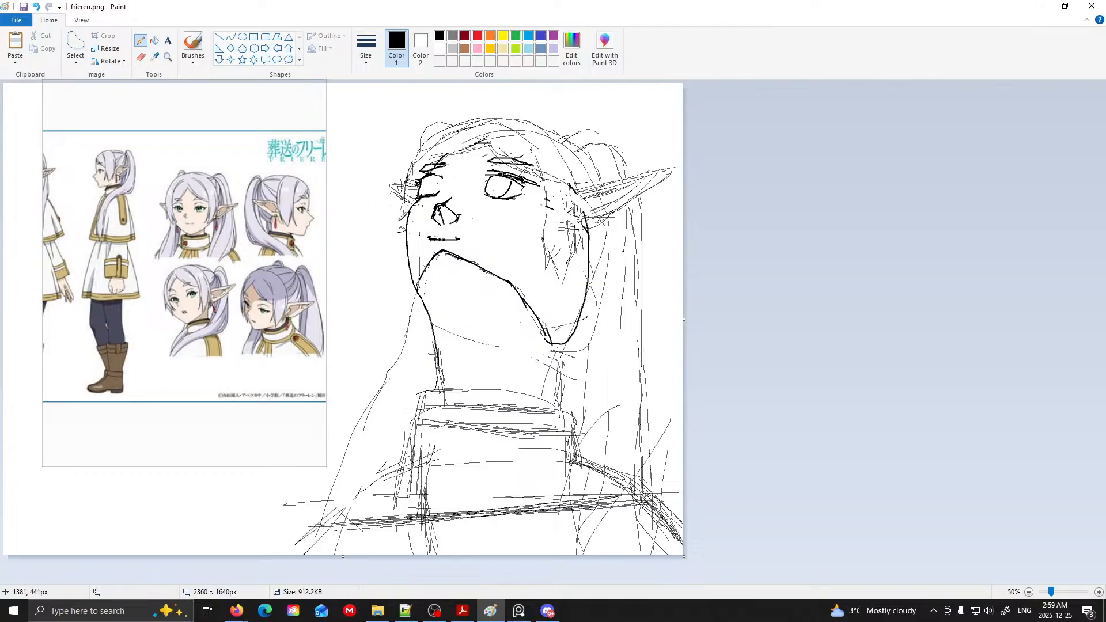
left_click_drag(404, 214, 402, 261)
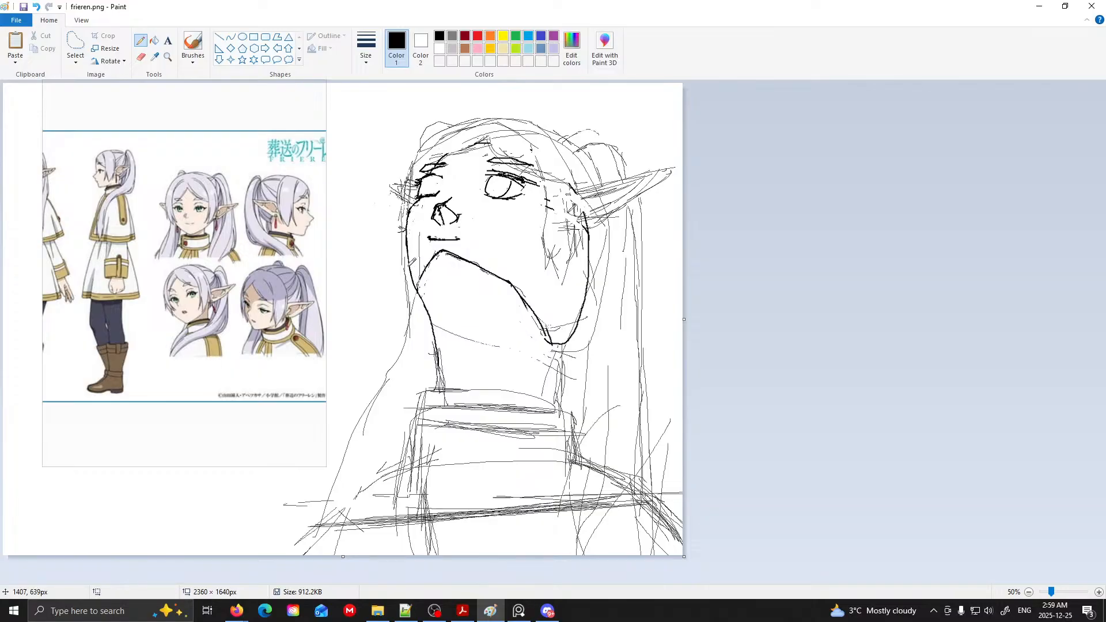
left_click(141, 56)
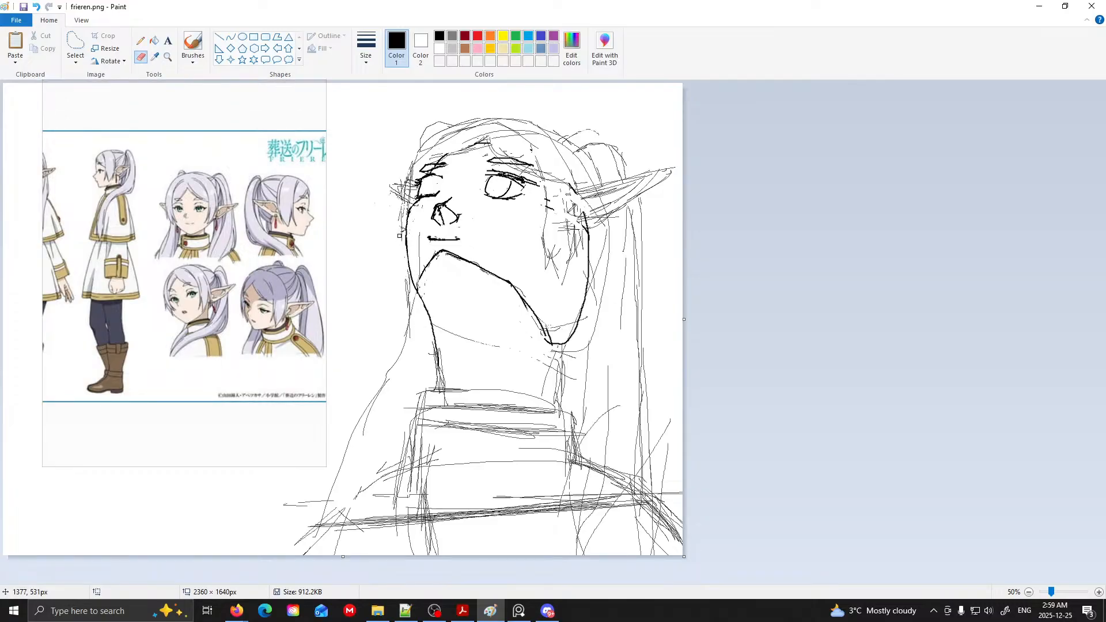
left_click_drag(403, 202, 401, 192)
key("ctrl+z")
left_click_drag(403, 188, 398, 187)
left_click_drag(398, 260, 404, 286)
key("ctrl+z")
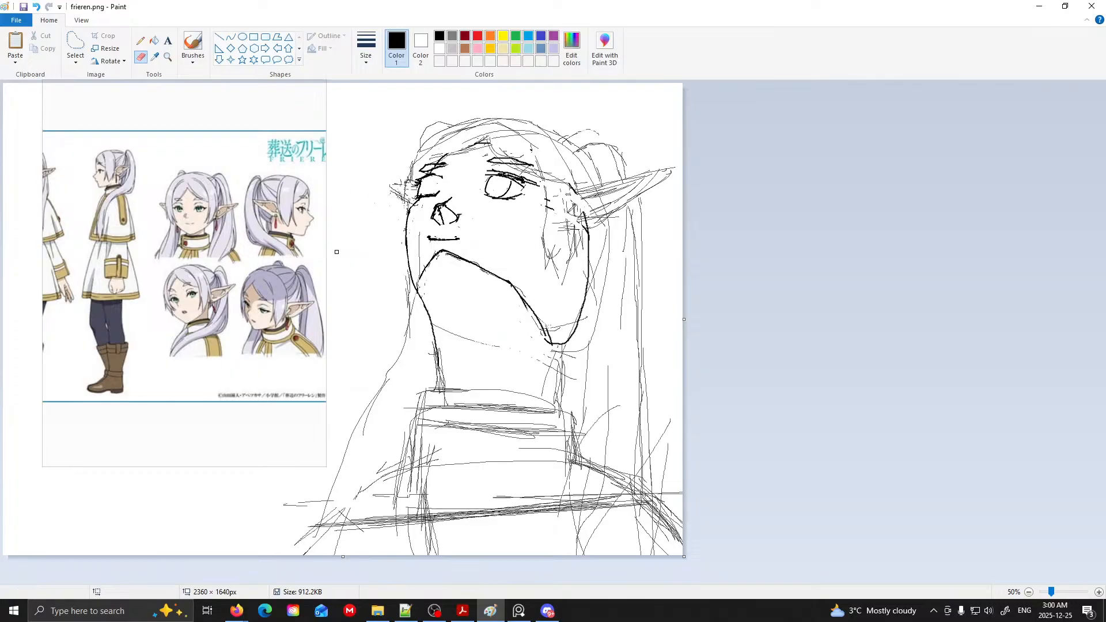
- Choose a thicker pencil line and ink the hair edge at the far temple from brow level down to the cheek outline
left_click(140, 40)
left_click(366, 47)
left_click(388, 138)
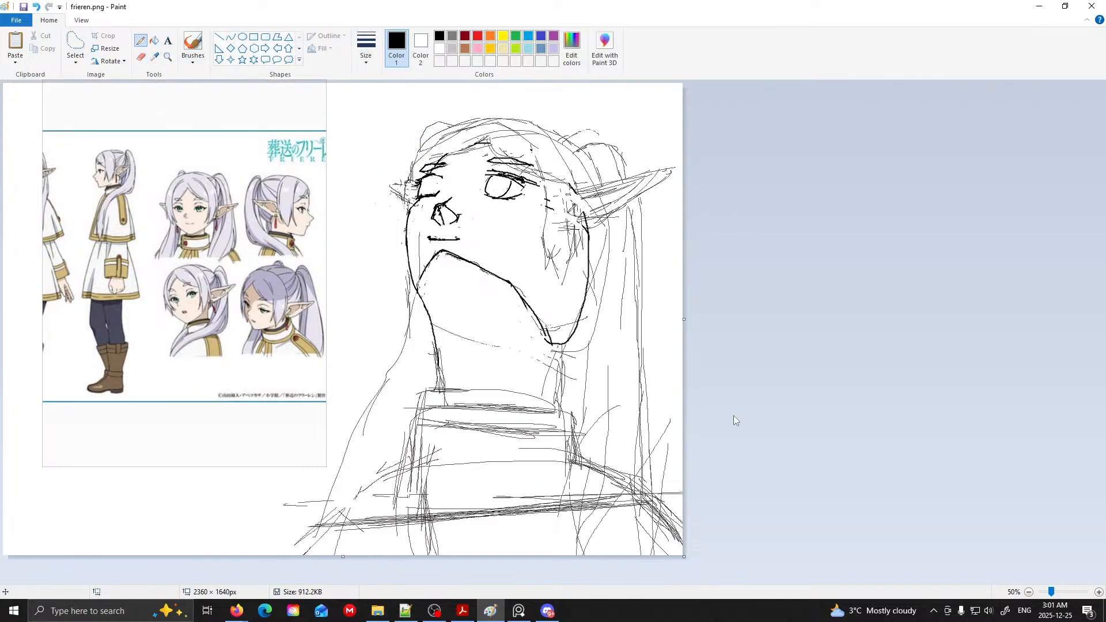
left_click(1099, 591)
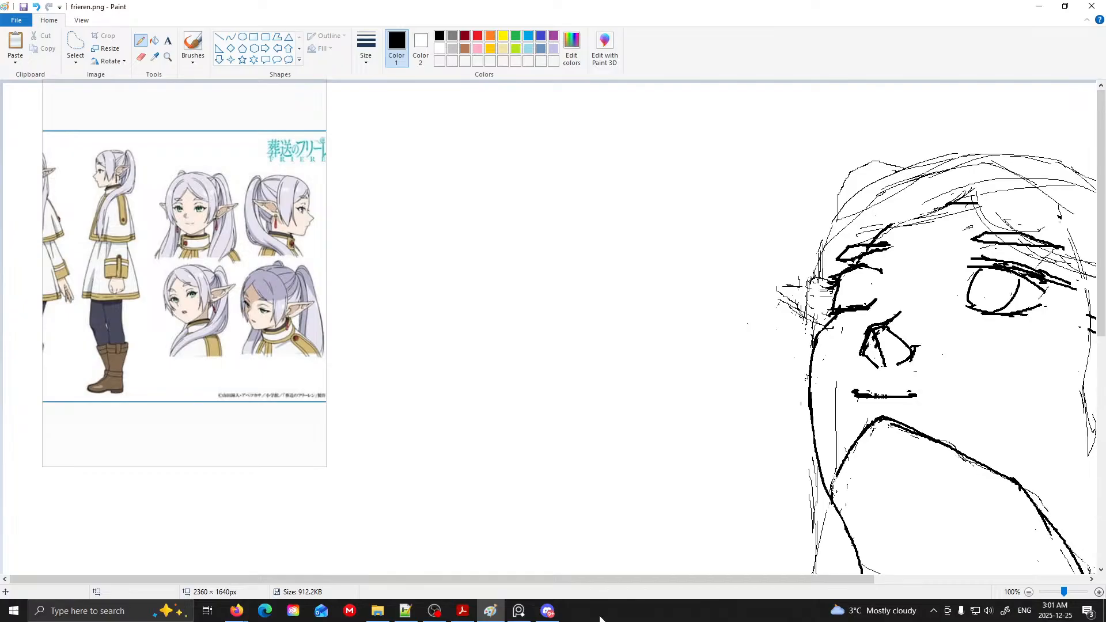
left_click_drag(634, 579, 806, 575)
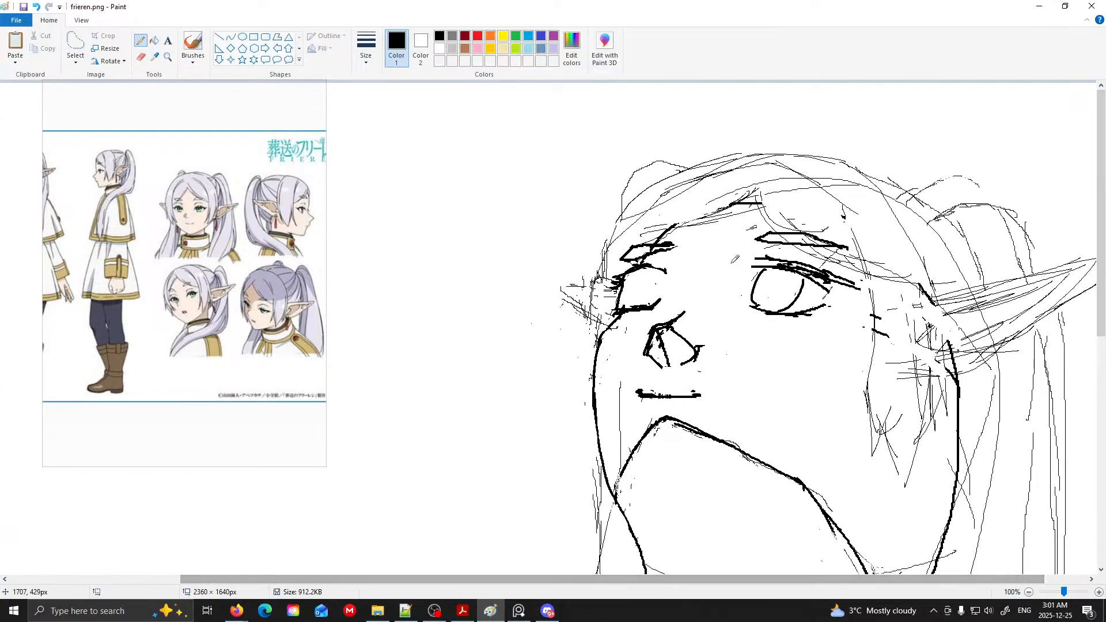
left_click(178, 237)
scroll(179, 237, "up", 2)
scroll(178, 237, "down", 2)
scroll(256, 247, "down", 1)
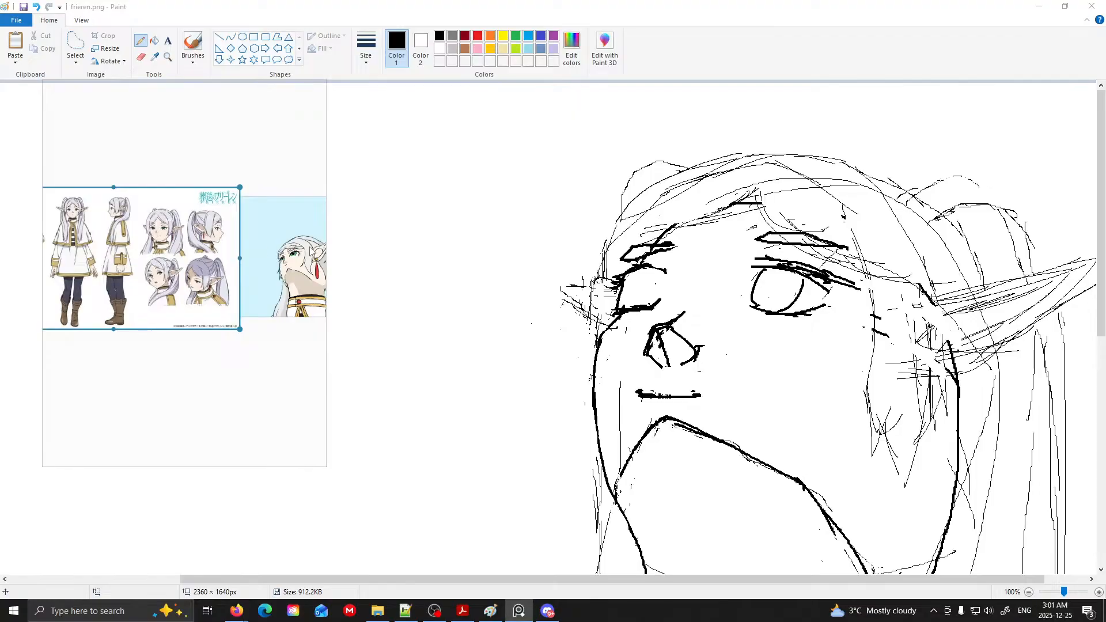
scroll(232, 268, "up", 1)
scroll(282, 270, "down", 2)
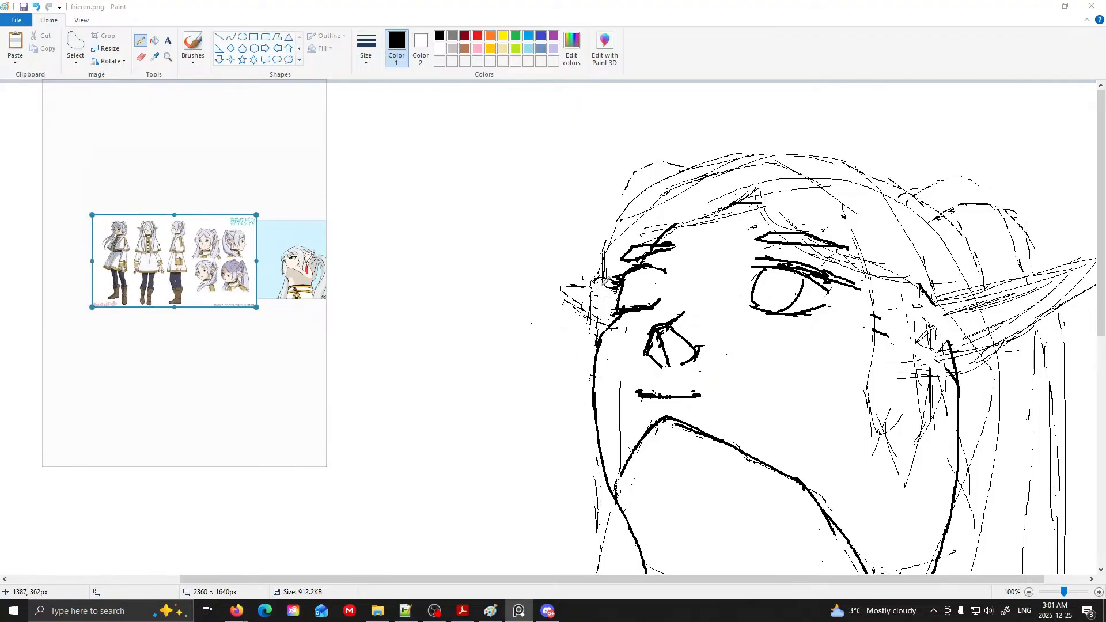
left_click_drag(605, 248, 601, 334)
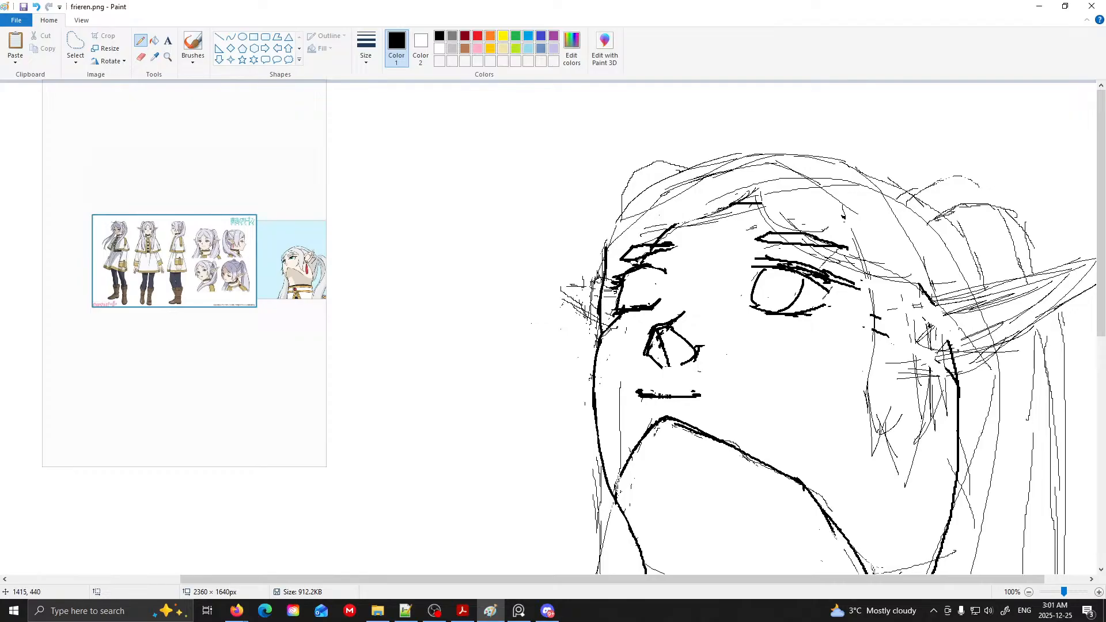
- Ink the far-side ponytail's outer edge from the lower cheek down past the shoulder to the canvas's lower edge
left_click(257, 270)
scroll(257, 270, "up", 3)
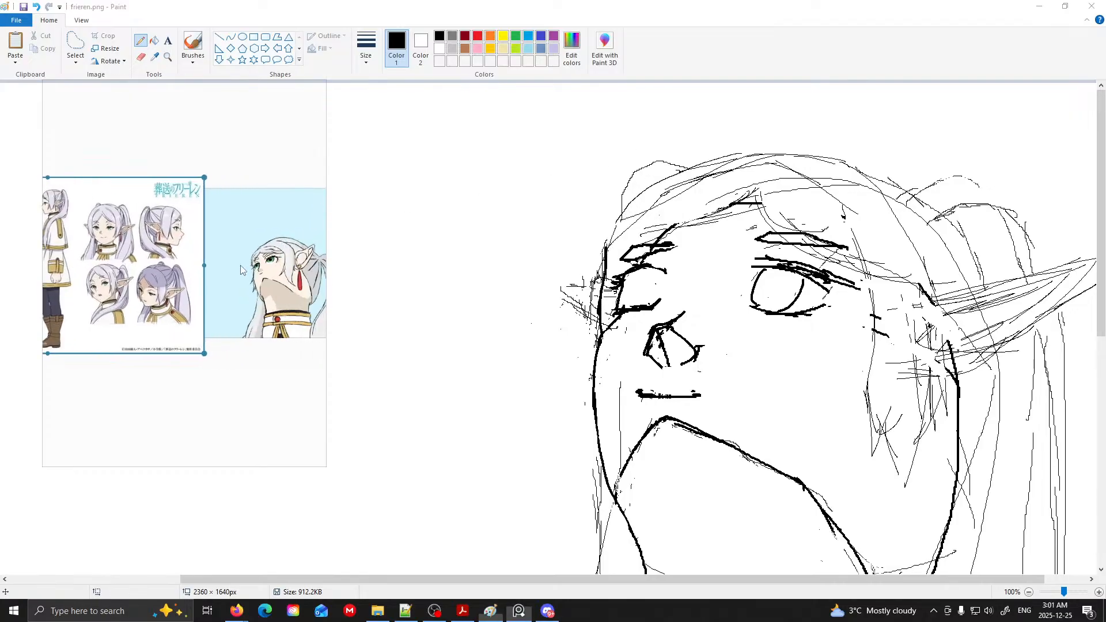
scroll(258, 271, "up", 3)
scroll(614, 379, "down", 4)
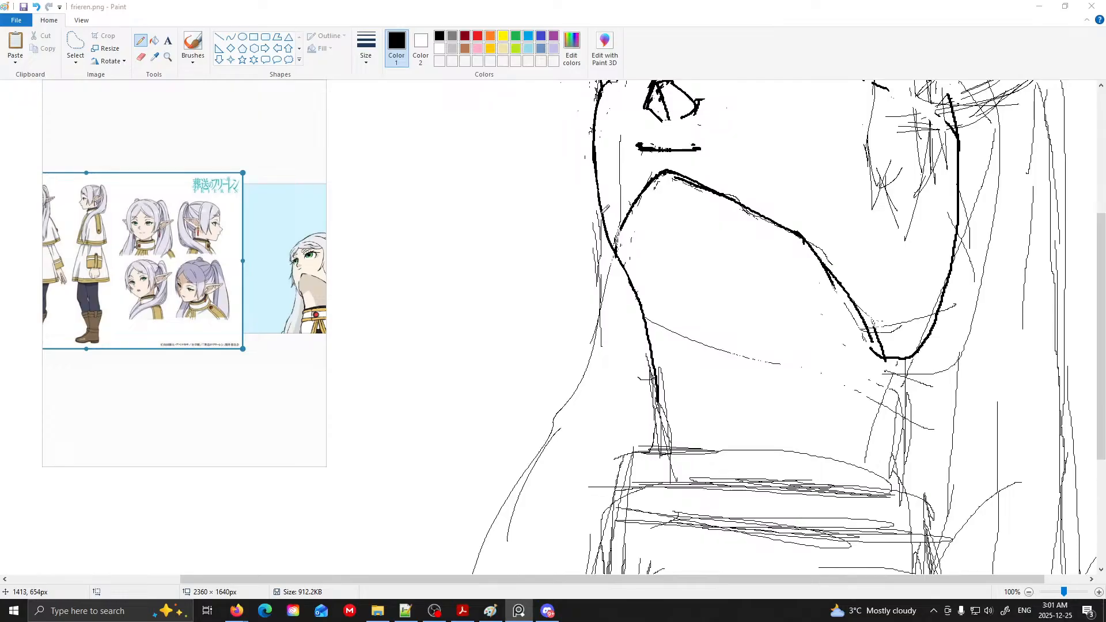
left_click(603, 216)
mouse_move(604, 220)
left_mouse_down()
mouse_move(584, 373)
mouse_move(589, 362)
mouse_move(545, 452)
left_mouse_up()
scroll(546, 454, "down", 2)
left_click_drag(546, 324, 491, 428)
scroll(493, 441, "down", 1)
scroll(499, 421, "up", 1)
scroll(505, 396, "down", 1)
scroll(501, 401, "up", 1)
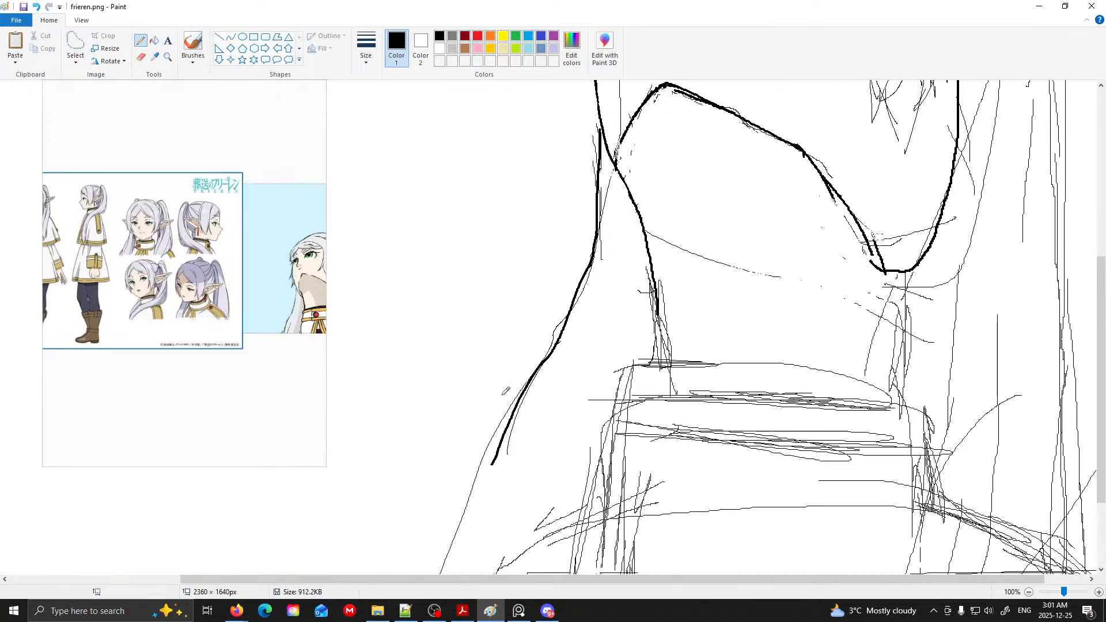
scroll(524, 396, "down", 1)
left_click_drag(497, 328, 414, 572)
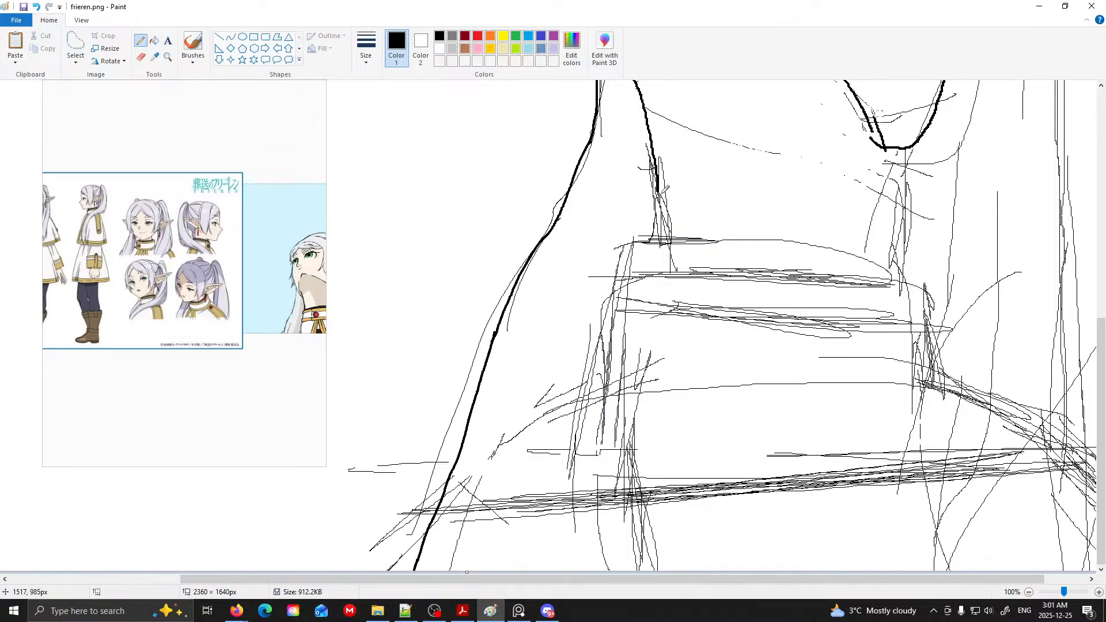
- Ink the neck outline with a far-side line and a near-side line running from the jaw down to the collar
left_click_drag(661, 192, 650, 230)
scroll(691, 272, "up", 5)
left_click_drag(229, 318, 176, 317)
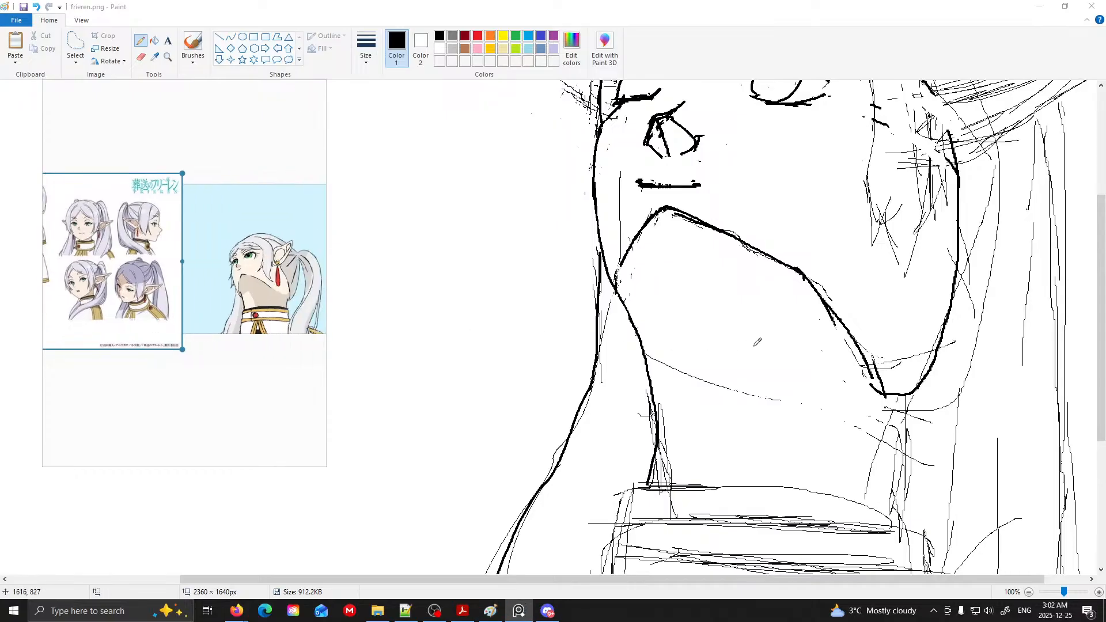
left_click(655, 384)
left_click_drag(655, 384, 647, 485)
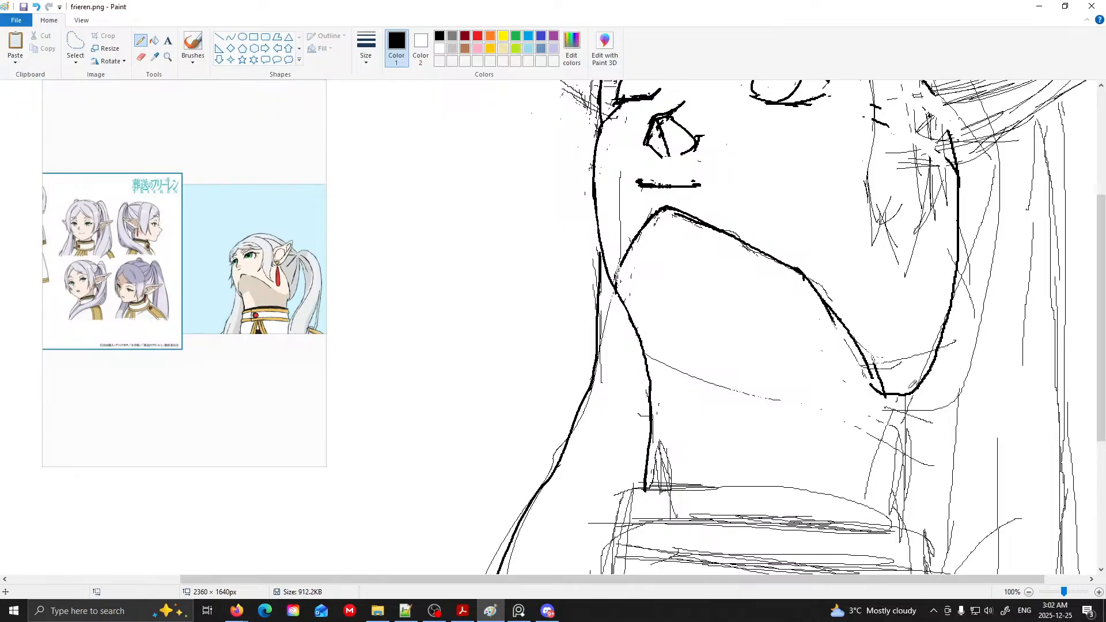
left_click_drag(906, 394, 897, 514)
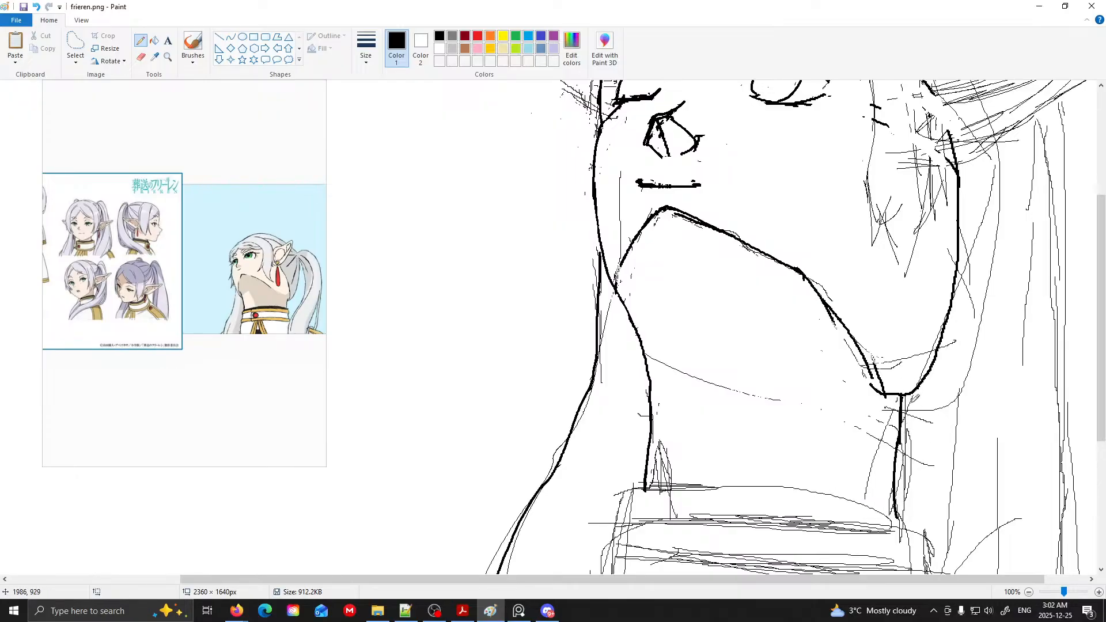
- Erase the near end of the under-chin line down to the jaw corner and enlarge the reference images
left_click(141, 56)
left_click_drag(829, 303, 889, 385)
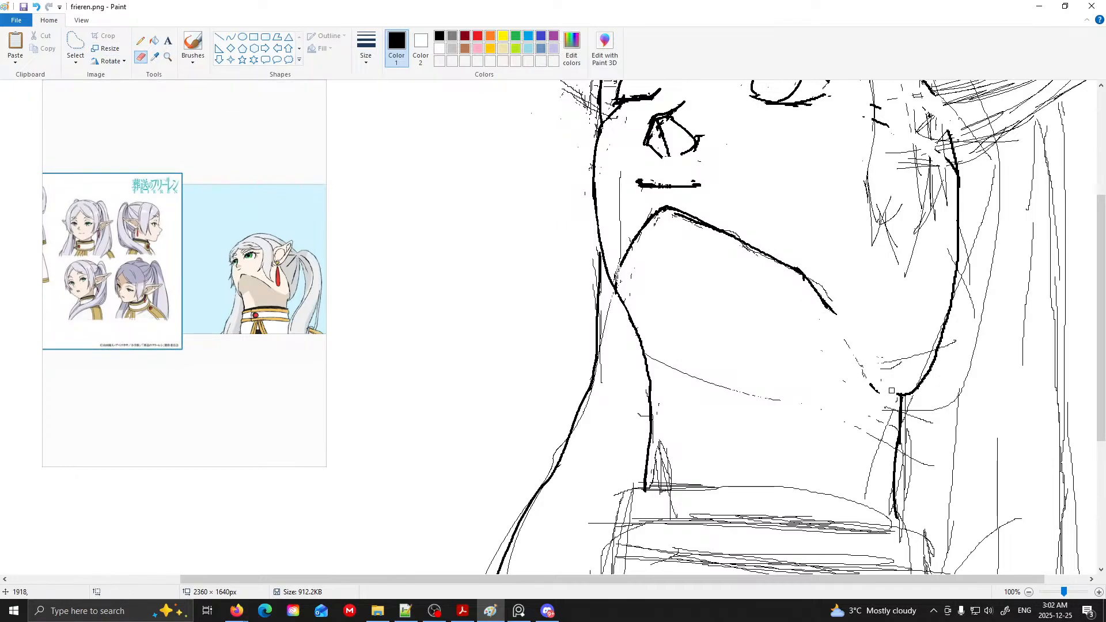
scroll(916, 412, "up", 2)
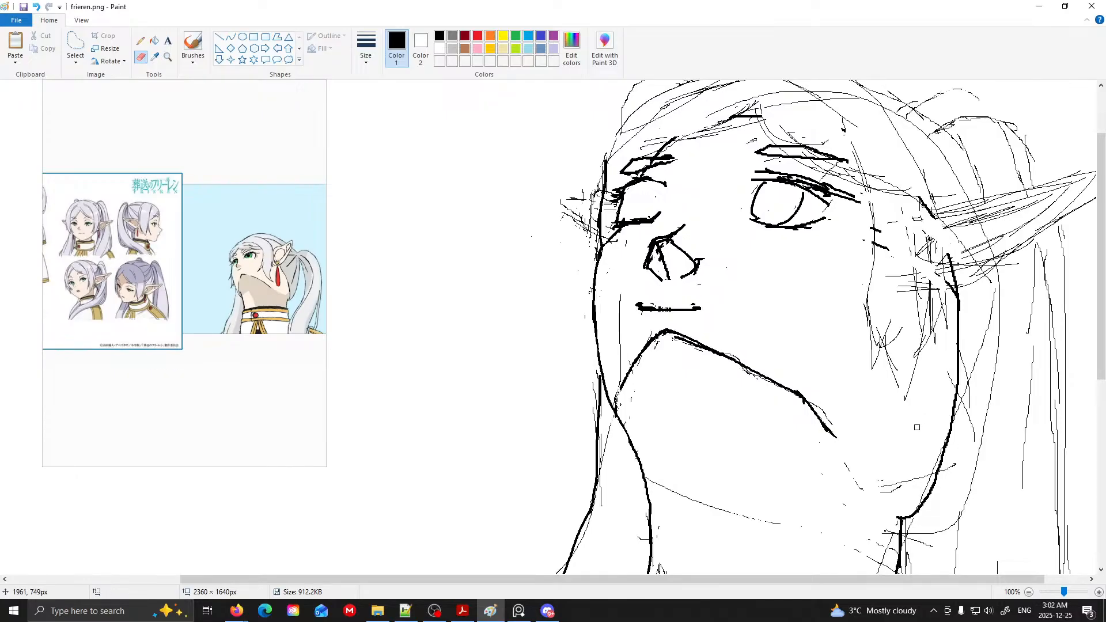
left_click(140, 40)
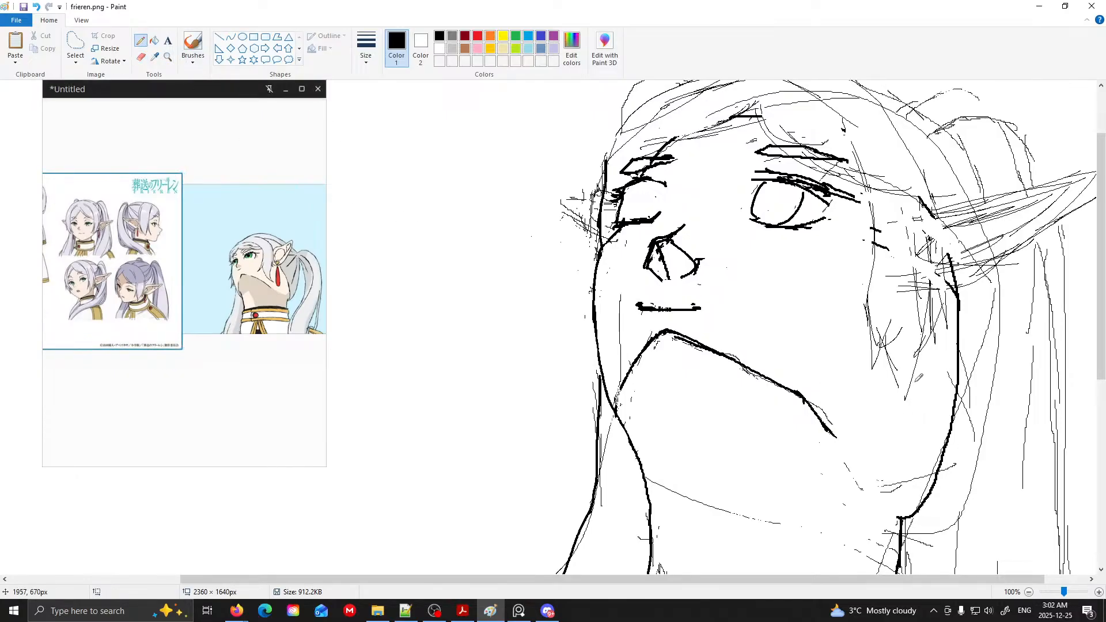
left_click(117, 318)
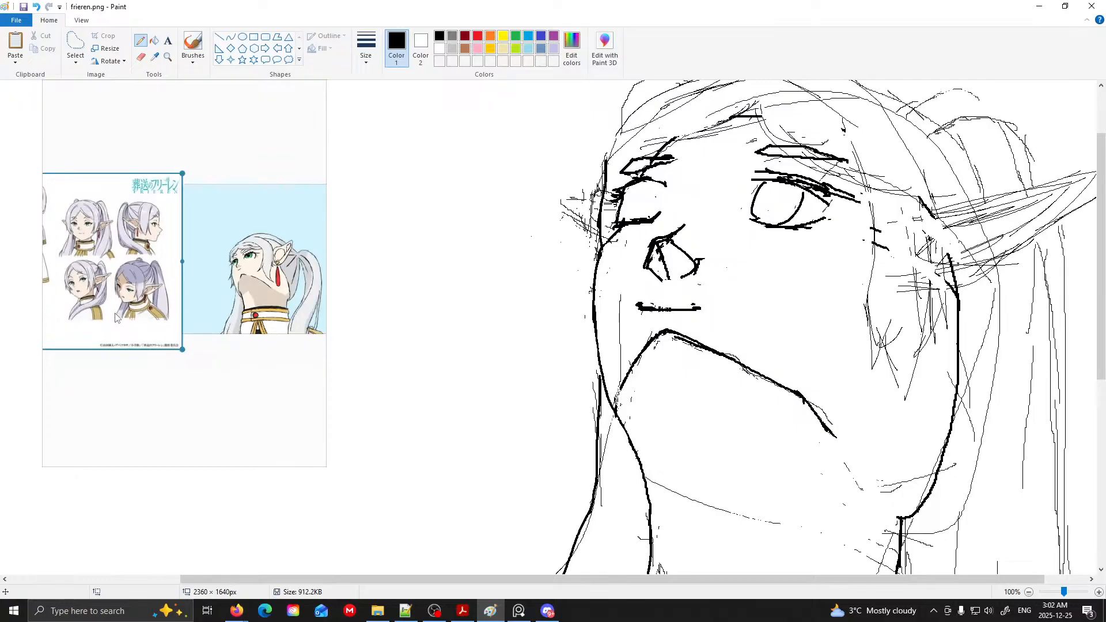
scroll(131, 311, "up", 2)
- Try a reshaped near jaw with a shallow curve across the lower cheek and a slanted line running into the neck
mouse_move(830, 415)
left_mouse_down()
mouse_move(876, 425)
mouse_move(953, 422)
left_mouse_up()
key("ctrl+z")
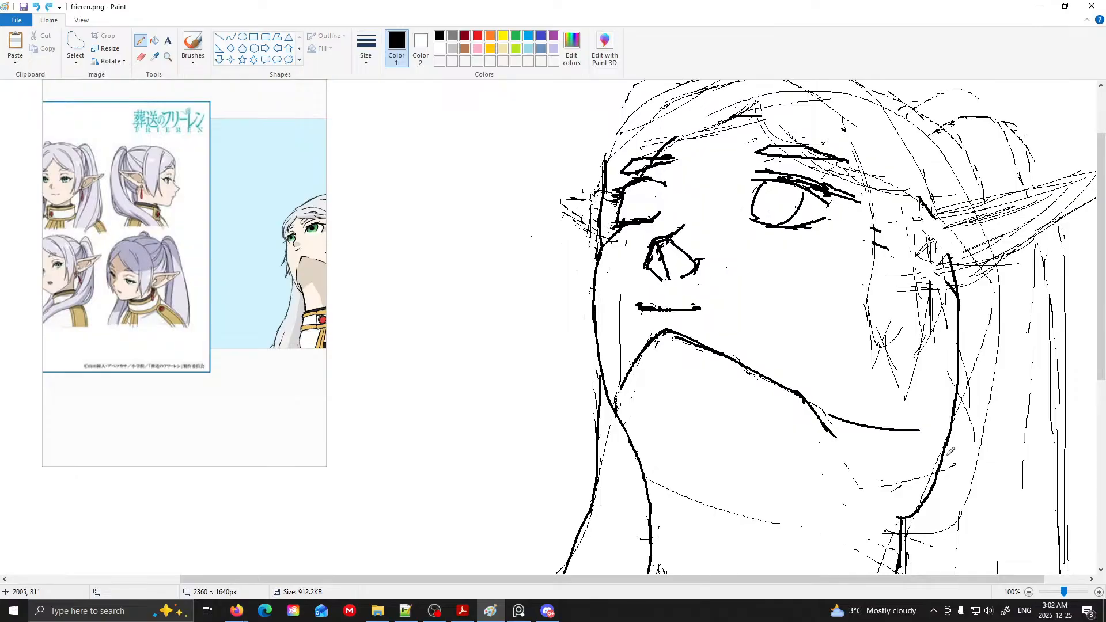
left_click_drag(943, 418, 884, 478)
key("ctrl+z")
left_click_drag(946, 436, 883, 526)
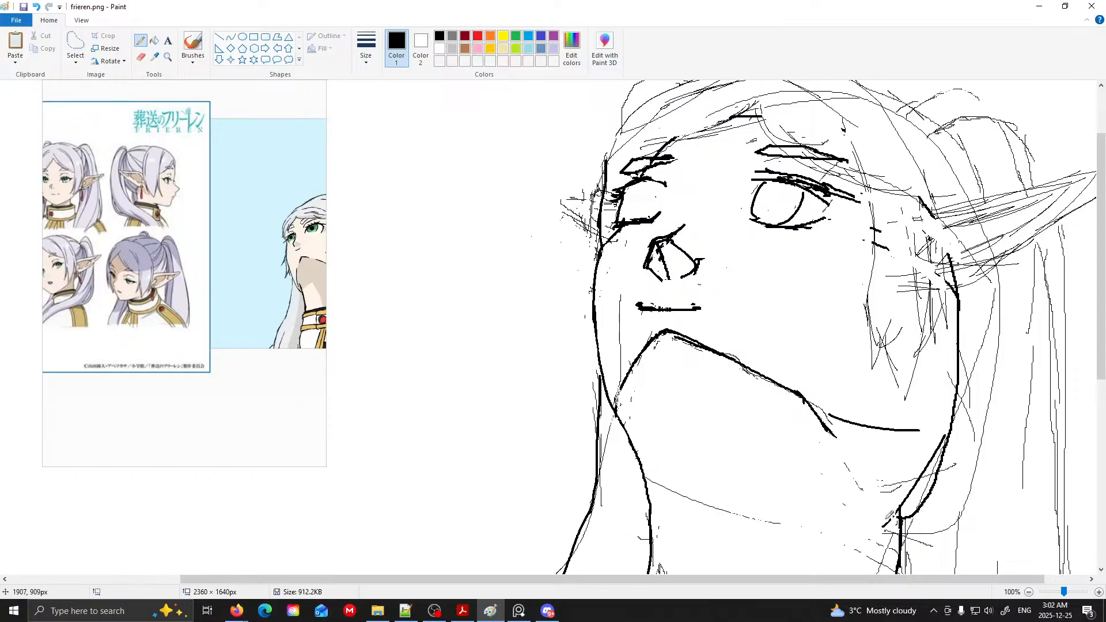
left_click_drag(950, 442, 929, 491)
scroll(876, 450, "down", 3)
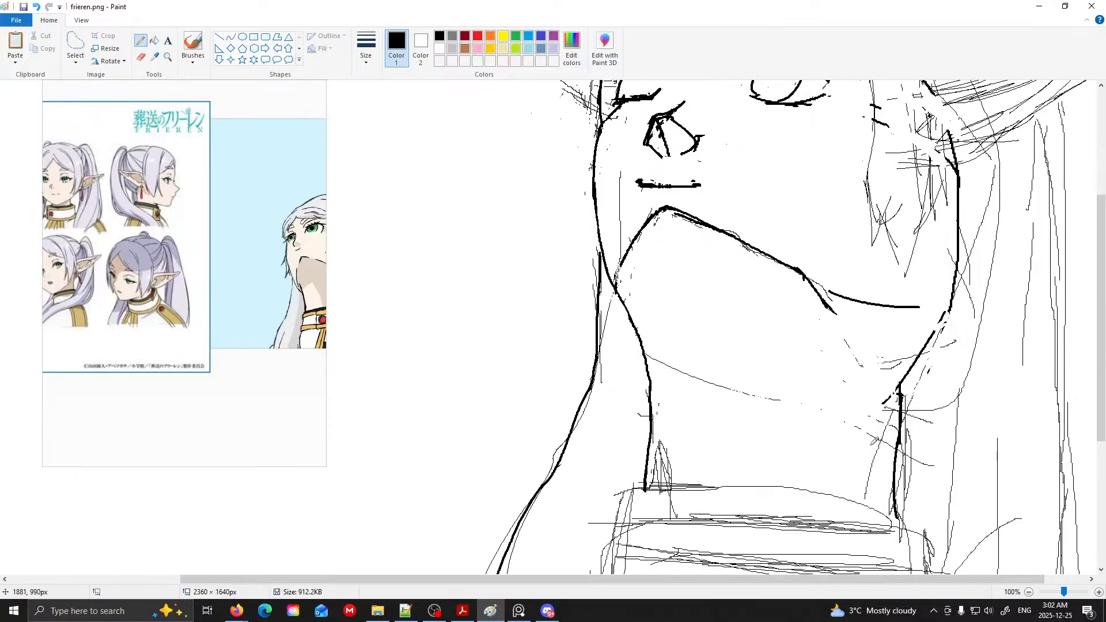
scroll(868, 441, "up", 1, "ctrl")
scroll(862, 452, "down", 2, "ctrl")
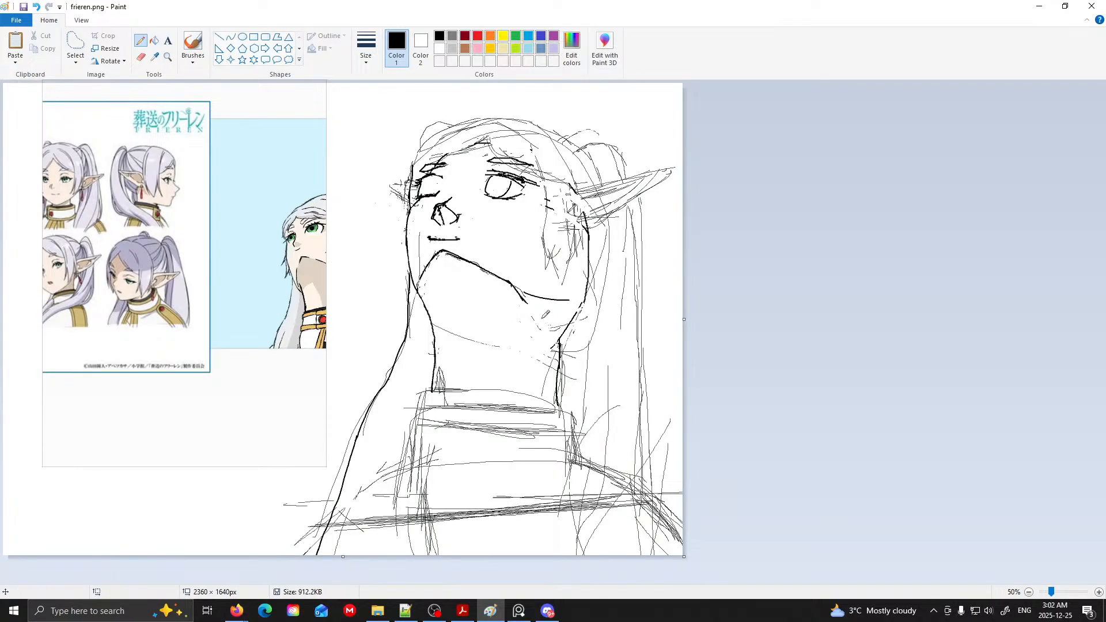
- Try joining the chin line's end to the top of the near neck line, then undo the jaw reshaping
left_click_drag(525, 295, 556, 336)
key("ctrl+z")
key("ctrl+z")
key("ctrl+y")
key("ctrl+y")
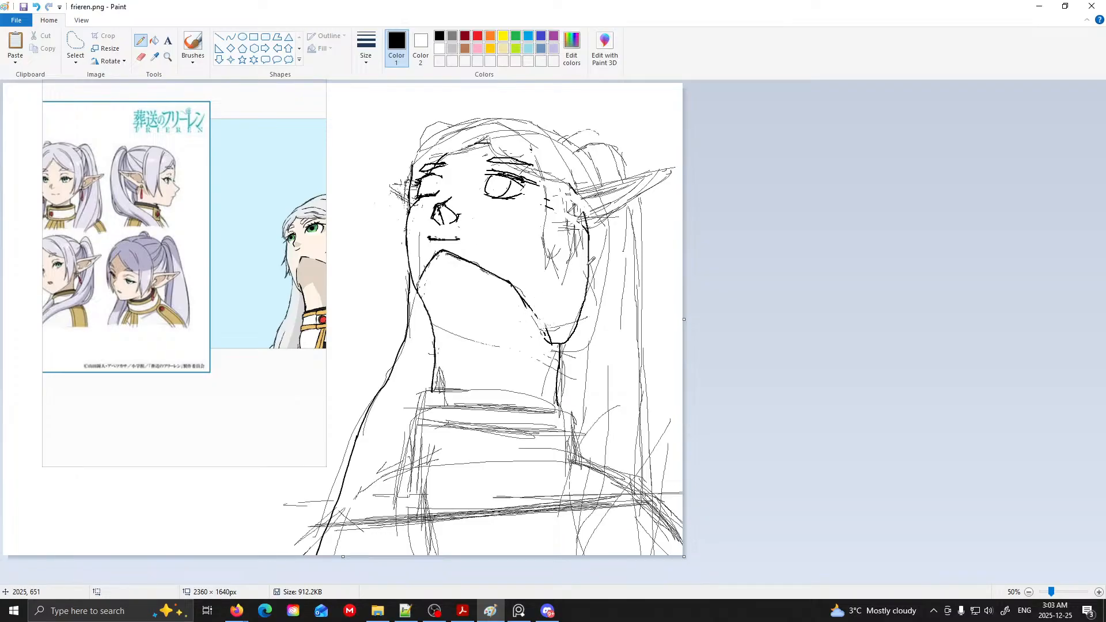
- Run the near cheek line straight into the neck and erase the near end of the under-chin line
mouse_move(592, 251)
left_mouse_down()
mouse_move(560, 344)
mouse_move(579, 333)
mouse_move(590, 277)
left_mouse_up()
left_click_drag(556, 339, 522, 296)
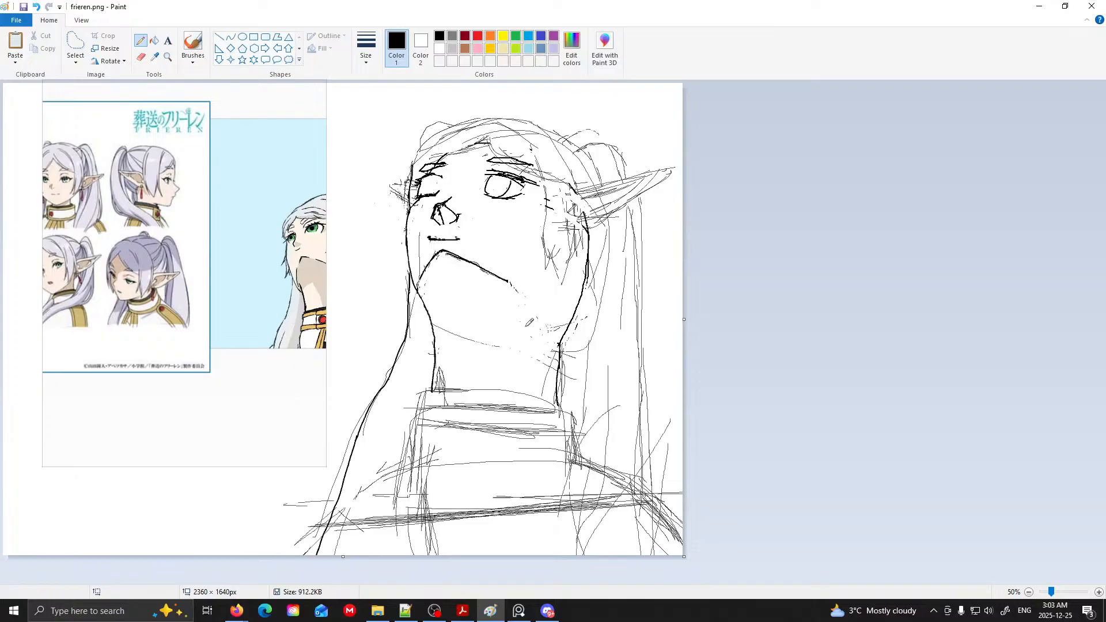
- Try several curved lines across the upper neck below the chin line, undoing each attempt
left_click_drag(449, 330, 515, 328)
key("ctrl+z")
mouse_move(531, 326)
left_mouse_down()
mouse_move(460, 304)
mouse_move(440, 312)
mouse_move(508, 328)
left_mouse_up()
key("ctrl+z")
key("ctrl+z")
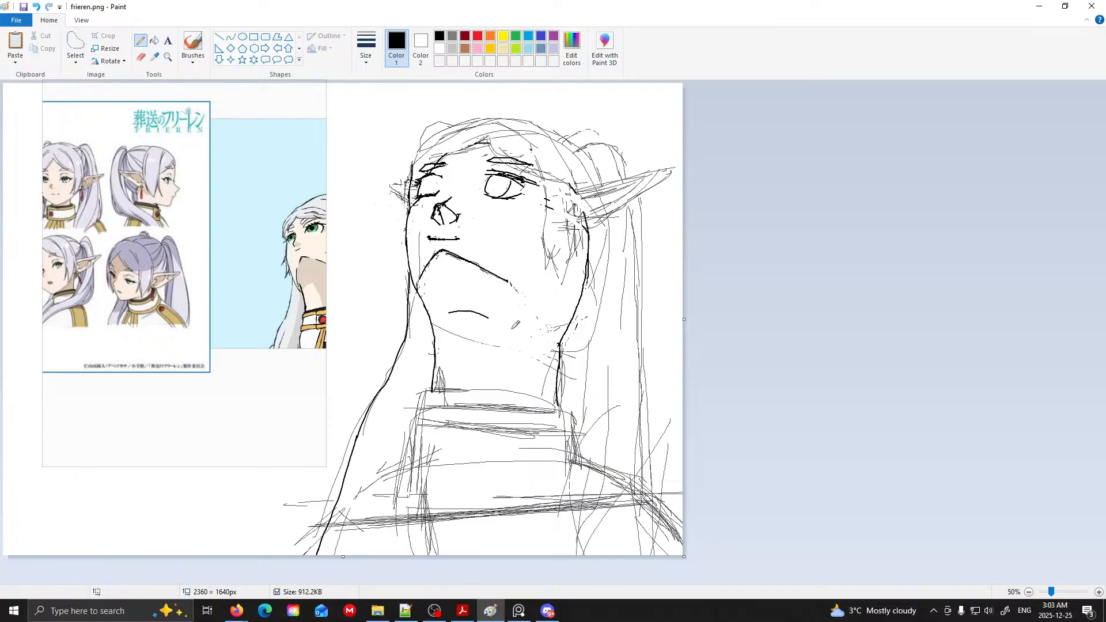
key("ctrl+z")
mouse_move(441, 319)
left_mouse_down()
mouse_move(495, 310)
mouse_move(536, 320)
mouse_move(467, 299)
mouse_move(539, 328)
left_mouse_up()
key("ctrl+z")
key("ctrl+z")
key("ctrl+z")
left_click_drag(454, 300, 439, 321)
mouse_move(452, 305)
left_mouse_down()
mouse_move(492, 333)
mouse_move(526, 324)
left_mouse_up()
key("ctrl+z")
key("ctrl+z")
key("ctrl+z")
mouse_move(439, 317)
left_mouse_down()
mouse_move(489, 305)
mouse_move(542, 335)
mouse_move(478, 308)
mouse_move(540, 336)
left_mouse_up()
key("ctrl+z")
key("ctrl+z")
key("ctrl+z")
key("ctrl+z")
- Redraw the near jaw corner as a short curve and trim its inner end to meet the near neck line
left_click_drag(580, 299, 533, 307)
key("alt+Tab")
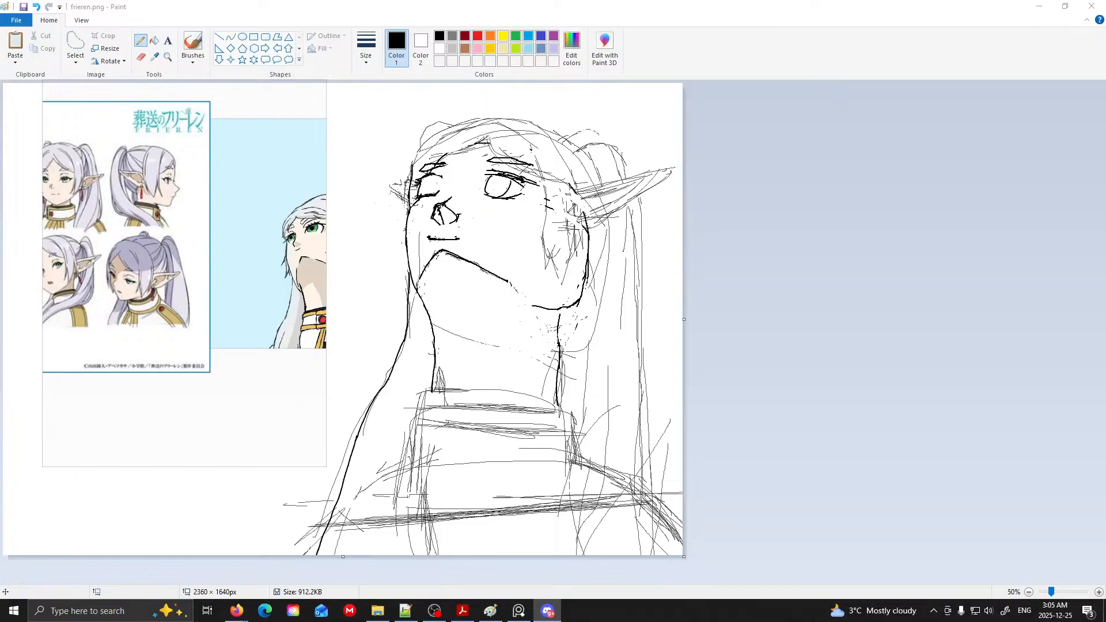
key("alt+Tab")
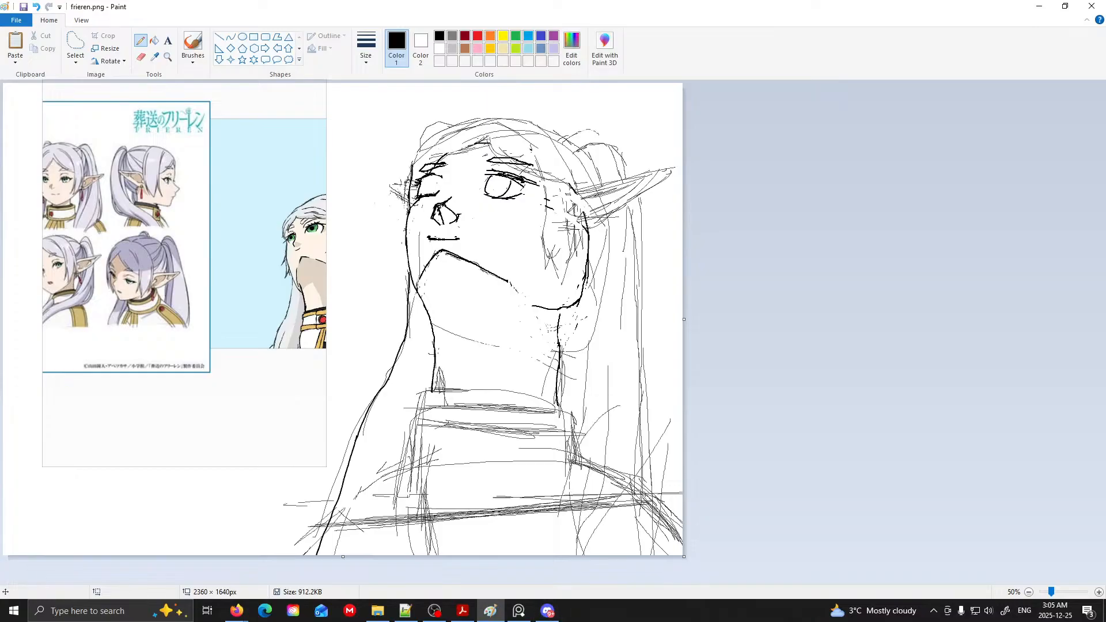
key("alt+Tab")
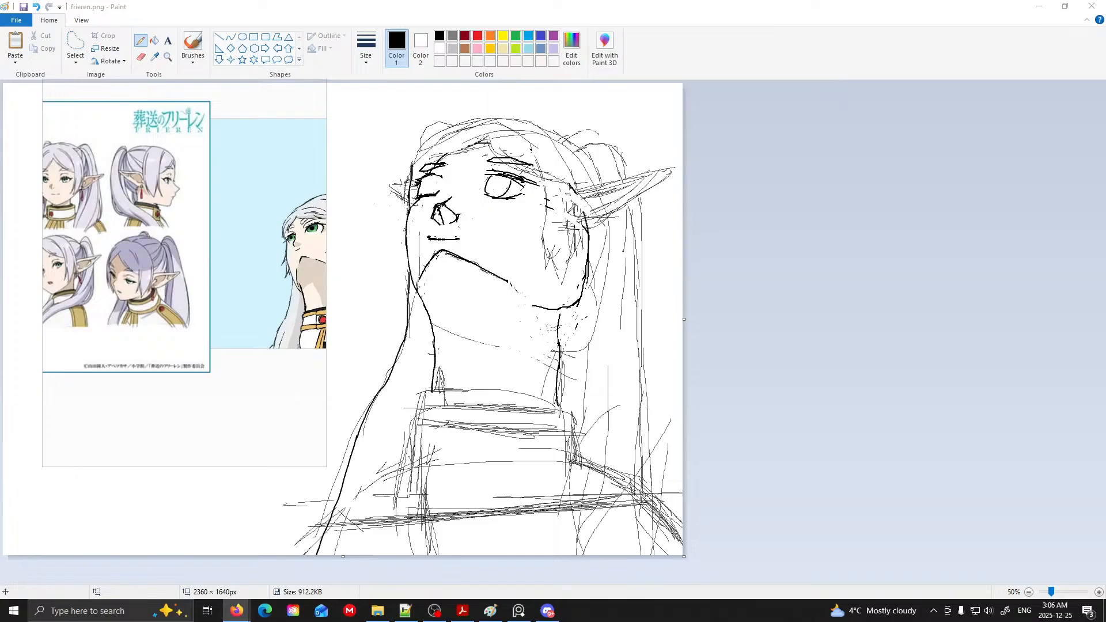
left_click_drag(533, 306, 545, 310)
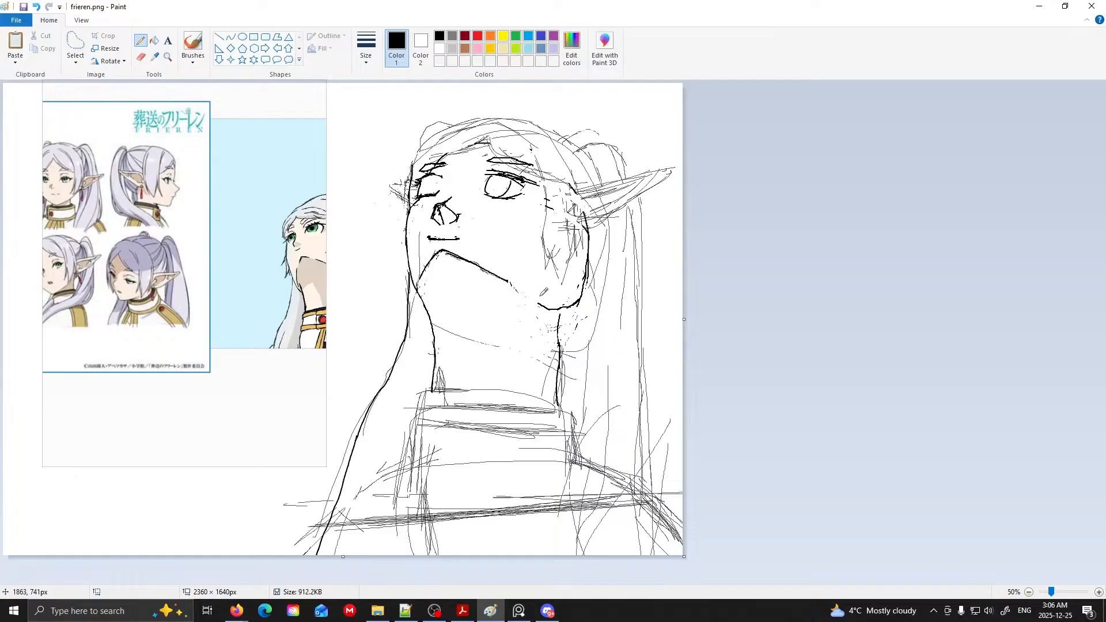
left_click_drag(536, 304, 544, 307)
left_click_drag(567, 298, 560, 306)
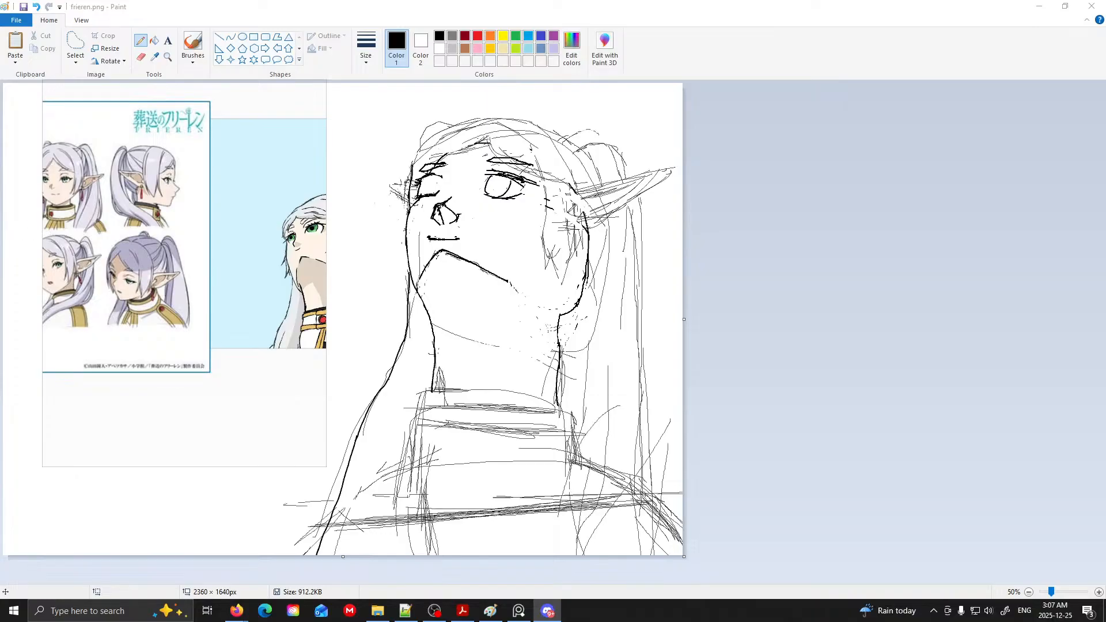
key("alt+Tab")
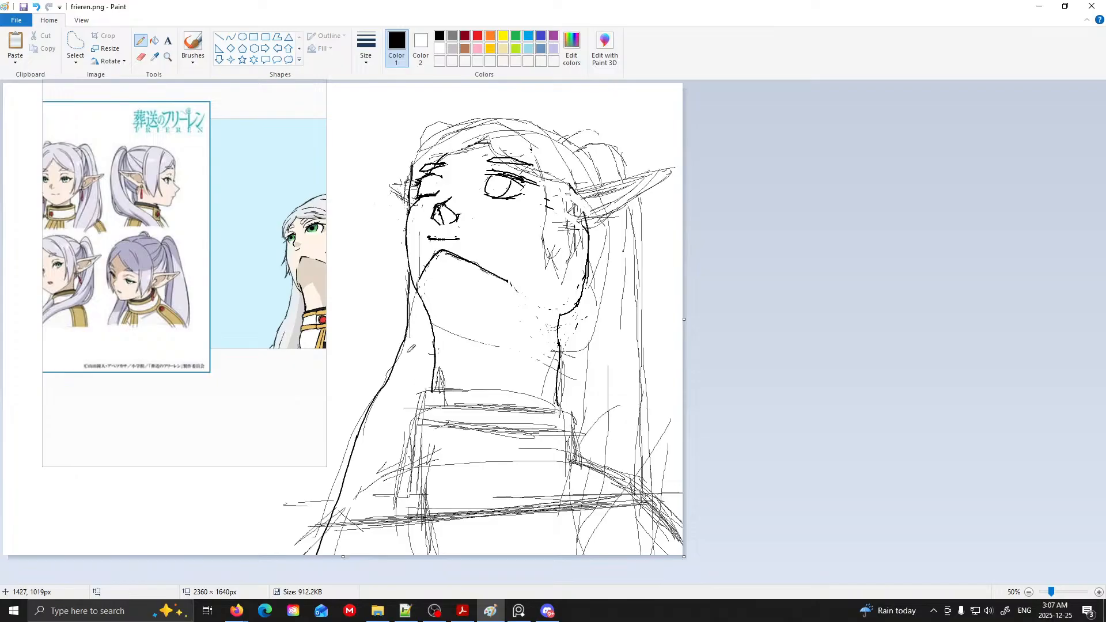
- Ink the far shoulder from the ponytail edge outward and down to the canvas's lower edge, repositioning the references to show the elf portrait
left_click_drag(263, 338, 170, 293)
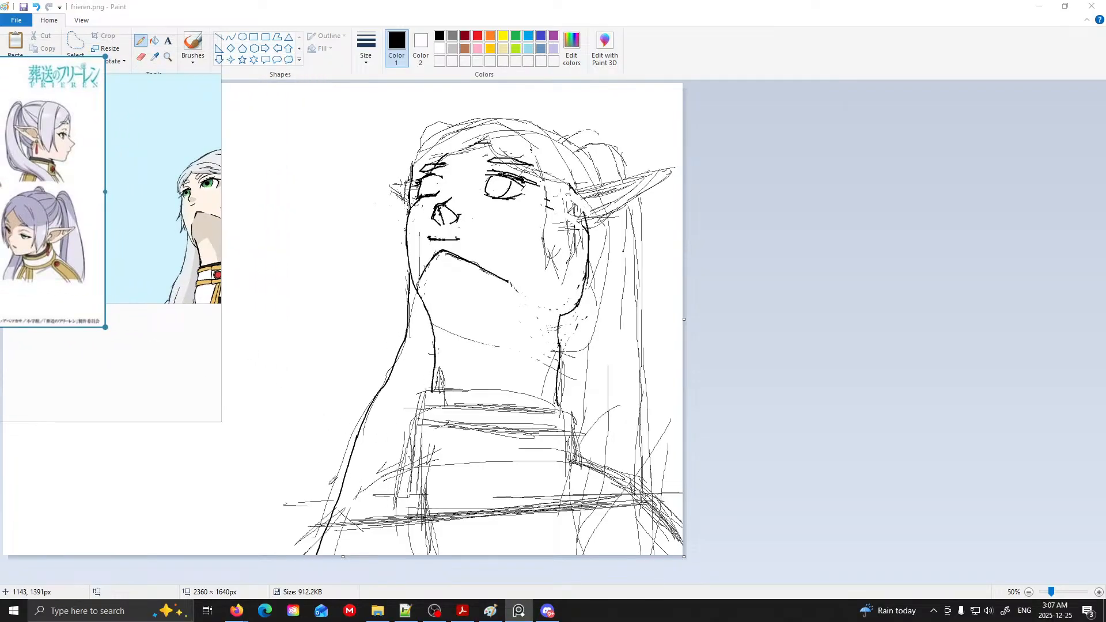
left_click(337, 479)
mouse_move(341, 480)
left_mouse_down()
mouse_move(276, 500)
mouse_move(260, 570)
left_mouse_up()
left_click_drag(73, 327, 130, 354)
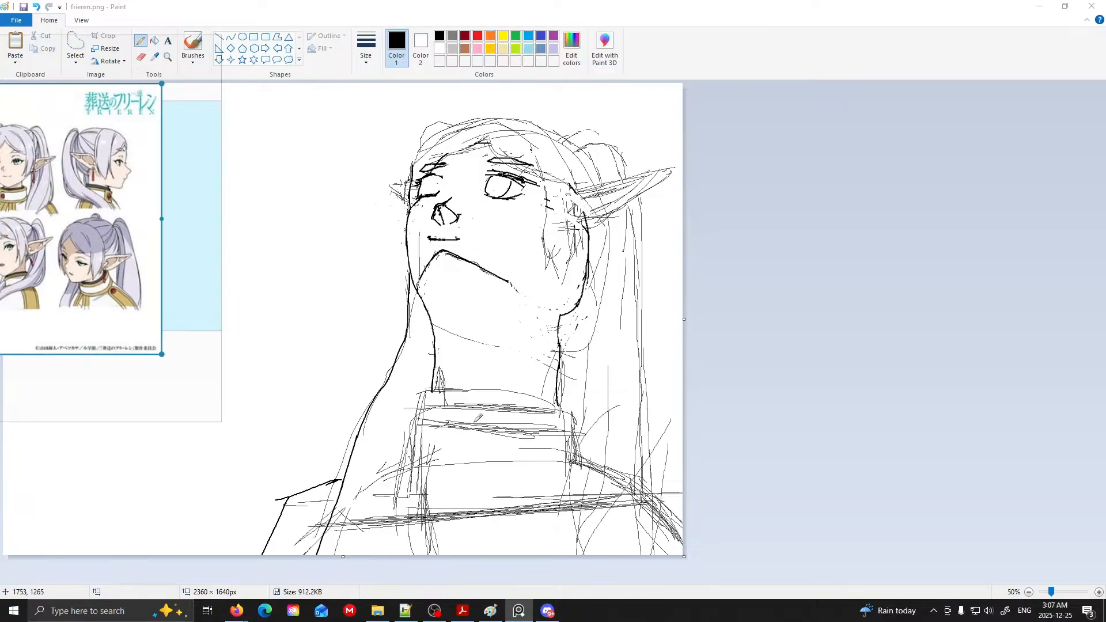
left_click_drag(158, 334, 204, 383)
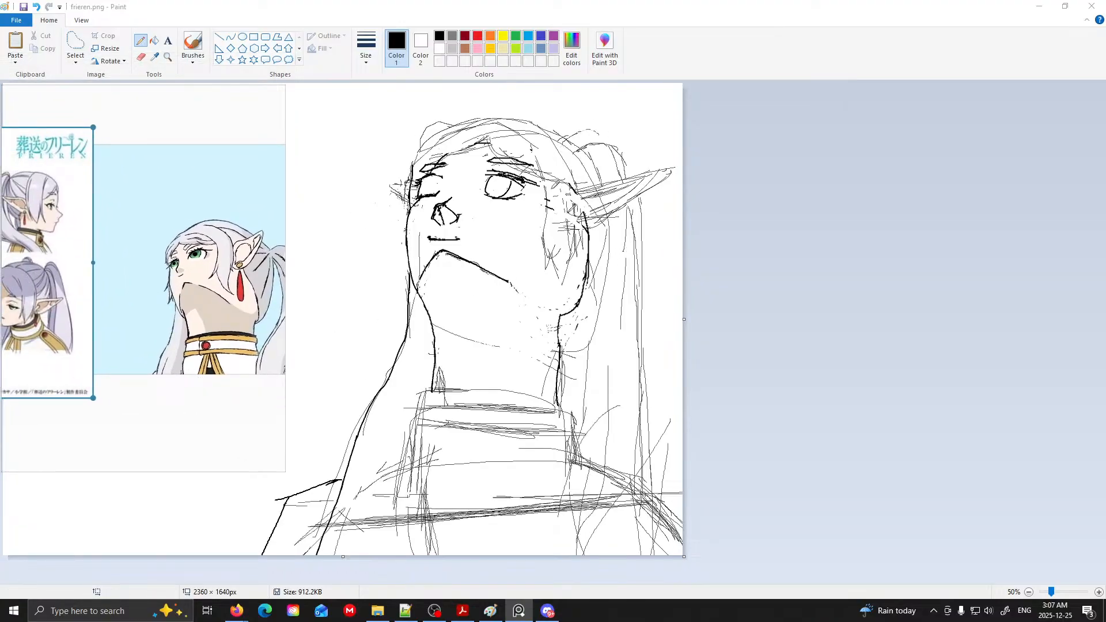
left_click_drag(216, 210, 240, 209)
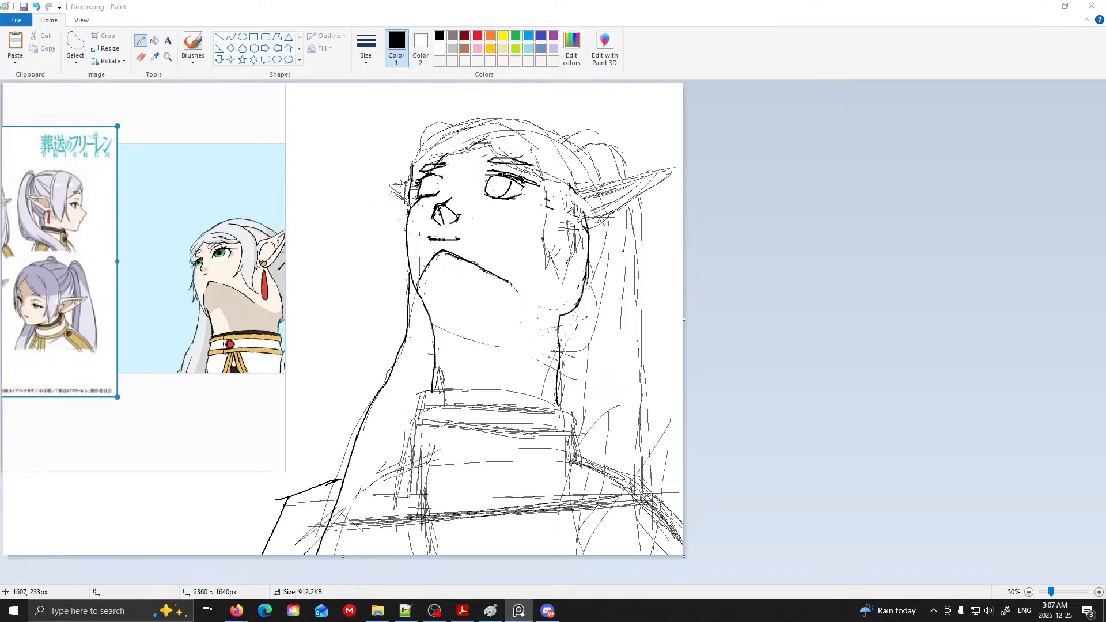
- Bring the character sheet into view in the references and ink the pointed outline of the far ear
left_click(469, 145)
scroll(513, 173, "up", 2, "ctrl")
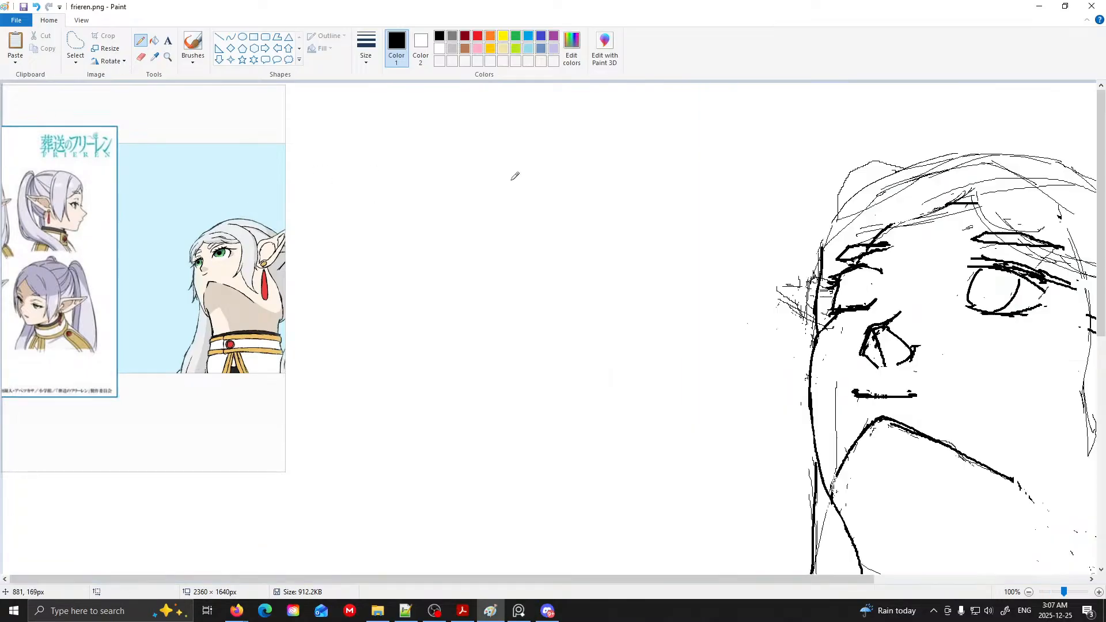
scroll(660, 331, "down", 2)
left_click_drag(424, 582, 871, 582)
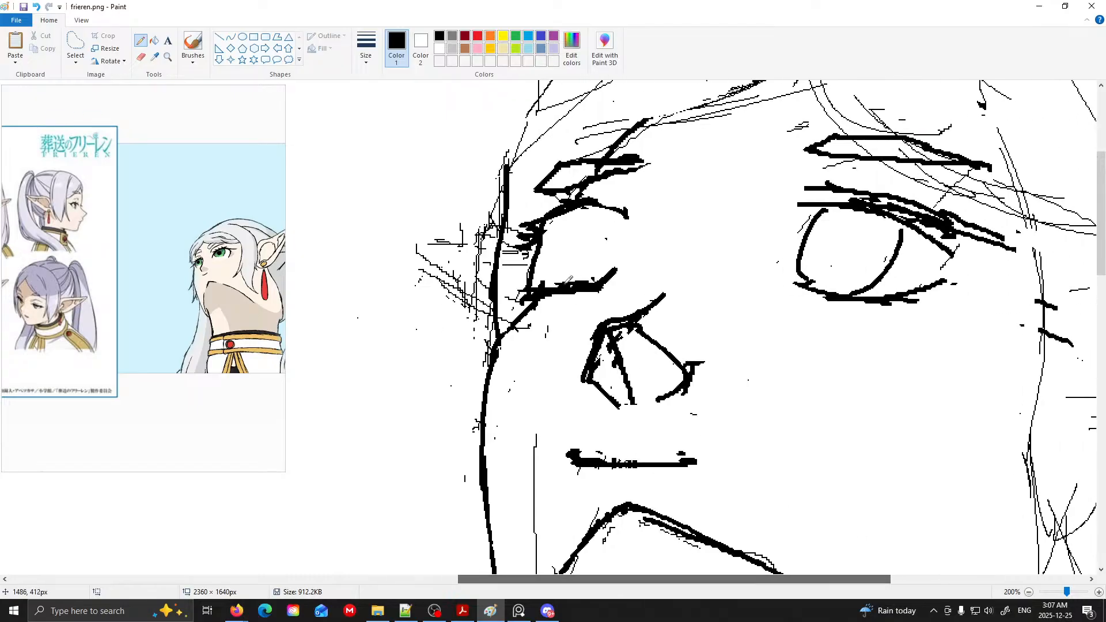
scroll(538, 227, "up", 1)
scroll(585, 316, "down", 1, "ctrl")
scroll(579, 312, "up", 1)
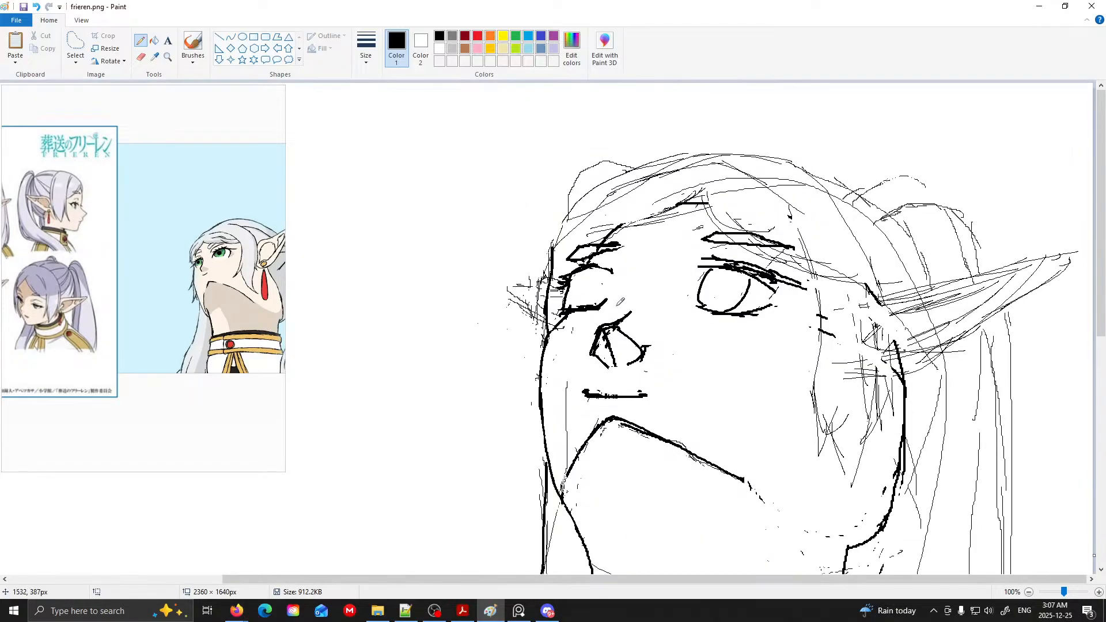
scroll(175, 269, "up", 2)
mouse_move(175, 269)
left_mouse_down()
mouse_move(288, 270)
mouse_move(260, 274)
left_mouse_up()
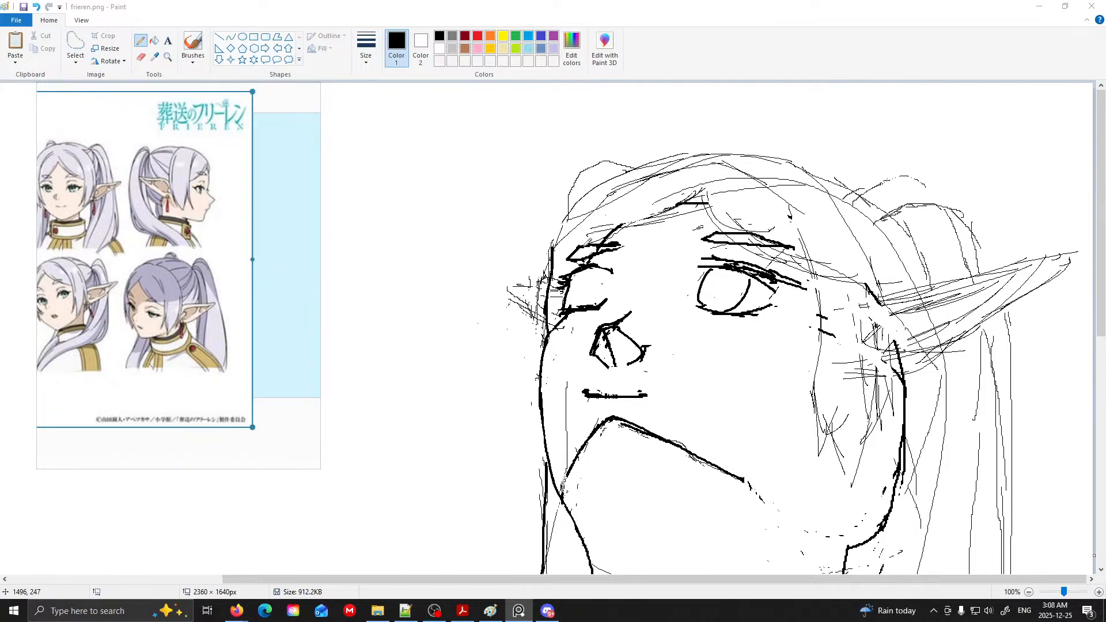
left_click(554, 282)
mouse_move(554, 281)
left_mouse_down()
mouse_move(506, 288)
mouse_move(549, 318)
left_mouse_up()
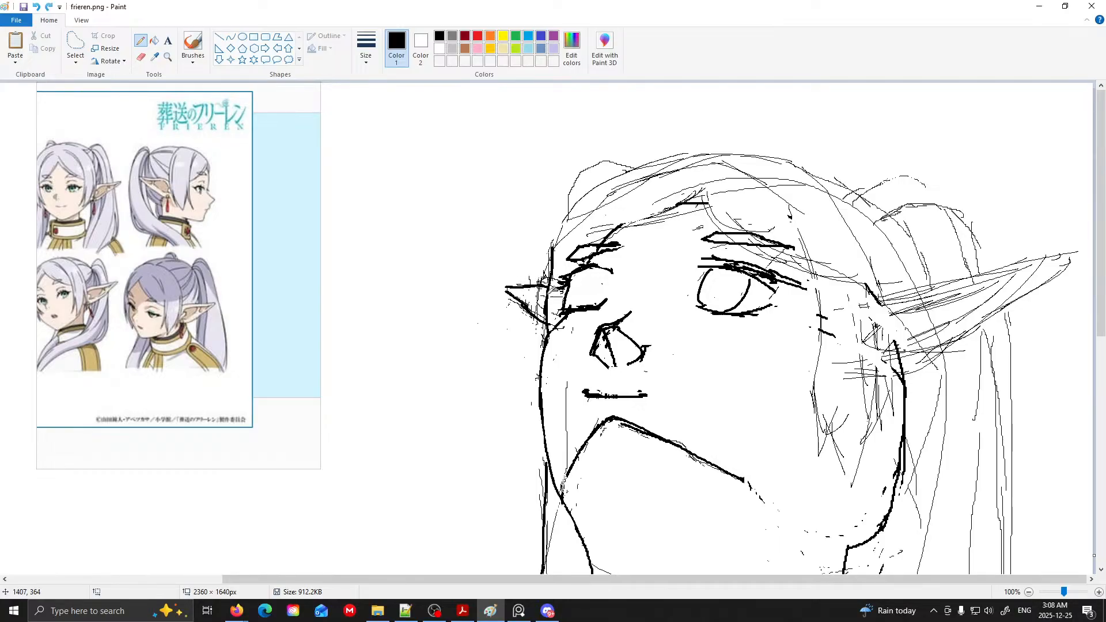
- Rework the far ear with a longer pointed tip, a thicker lower edge and an inner ear line
mouse_move(532, 288)
left_mouse_down()
mouse_move(544, 315)
mouse_move(526, 292)
mouse_move(527, 308)
left_mouse_up()
key("ctrl+z")
key("ctrl+z")
mouse_move(533, 290)
left_mouse_down()
mouse_move(533, 303)
mouse_move(539, 293)
left_mouse_up()
mouse_move(532, 278)
left_mouse_down()
mouse_move(497, 287)
mouse_move(551, 328)
left_mouse_up()
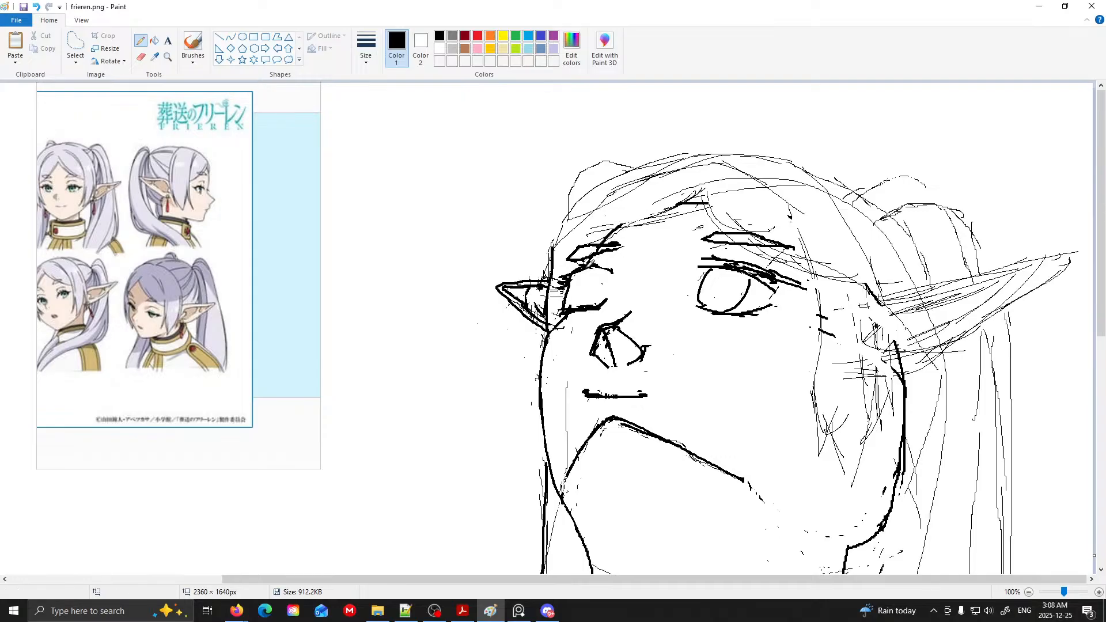
- Redraw the far eye's outer curve and extend its upper and lower lid lines toward the nose
left_click_drag(589, 264, 567, 314)
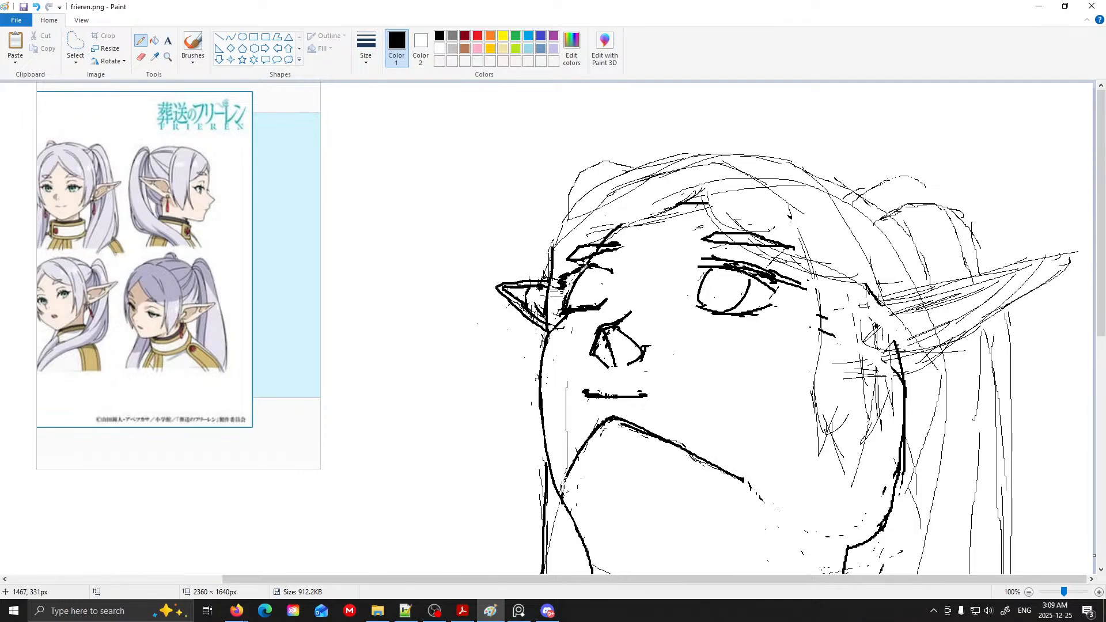
mouse_move(602, 265)
left_mouse_down()
mouse_move(627, 275)
mouse_move(615, 296)
left_mouse_up()
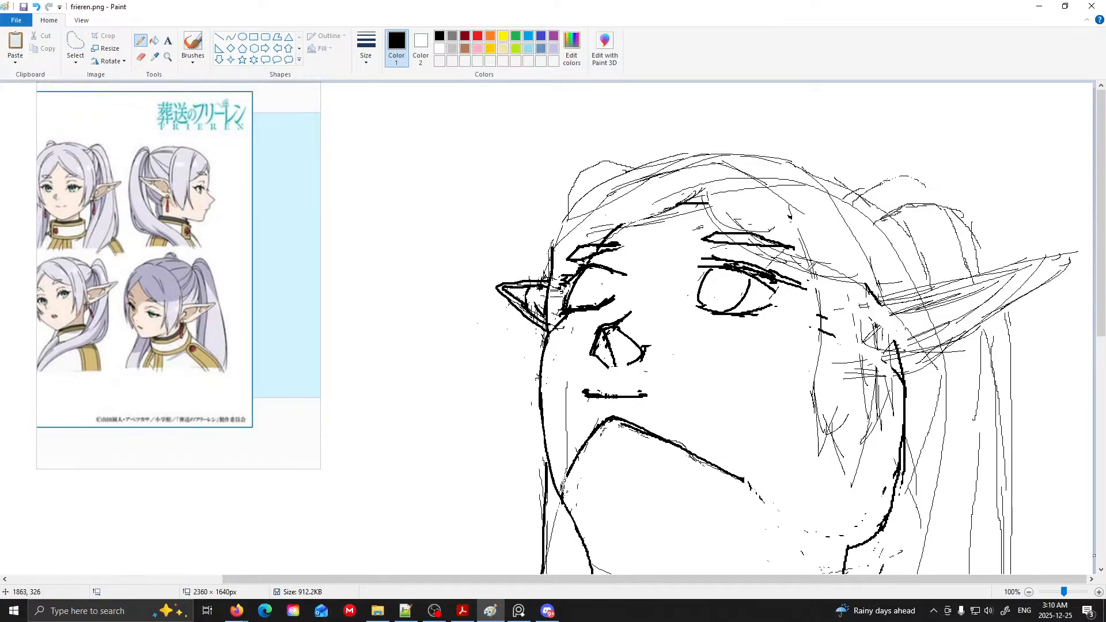
- Try redrawing the under-chin line with a rounder peak and a curved slope, then undo the strokes
scroll(821, 337, "down", 4)
scroll(804, 339, "up", 2)
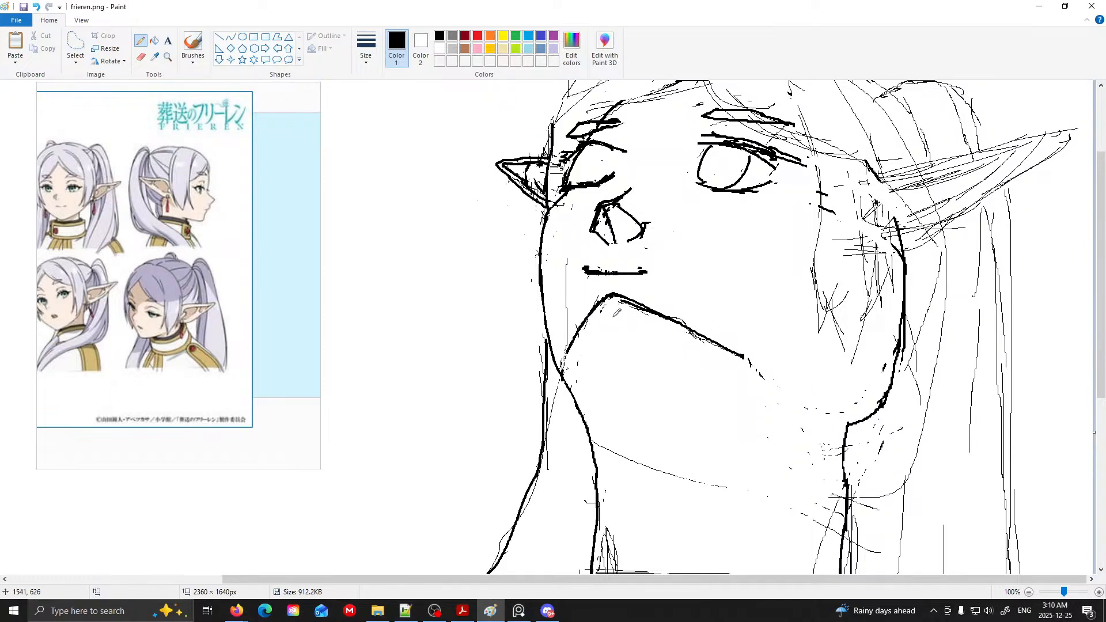
mouse_move(610, 292)
left_mouse_down()
mouse_move(595, 307)
mouse_move(636, 298)
mouse_move(640, 310)
mouse_move(771, 362)
left_mouse_up()
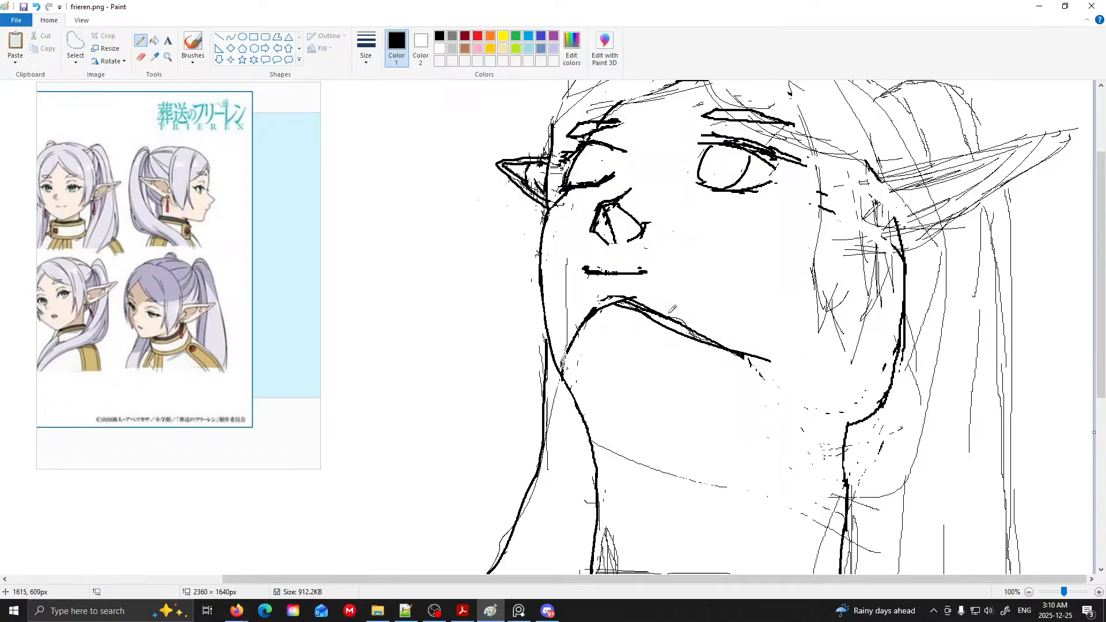
left_click_drag(662, 311, 772, 371)
key("ctrl+z")
key("ctrl+z")
key("ctrl+z")
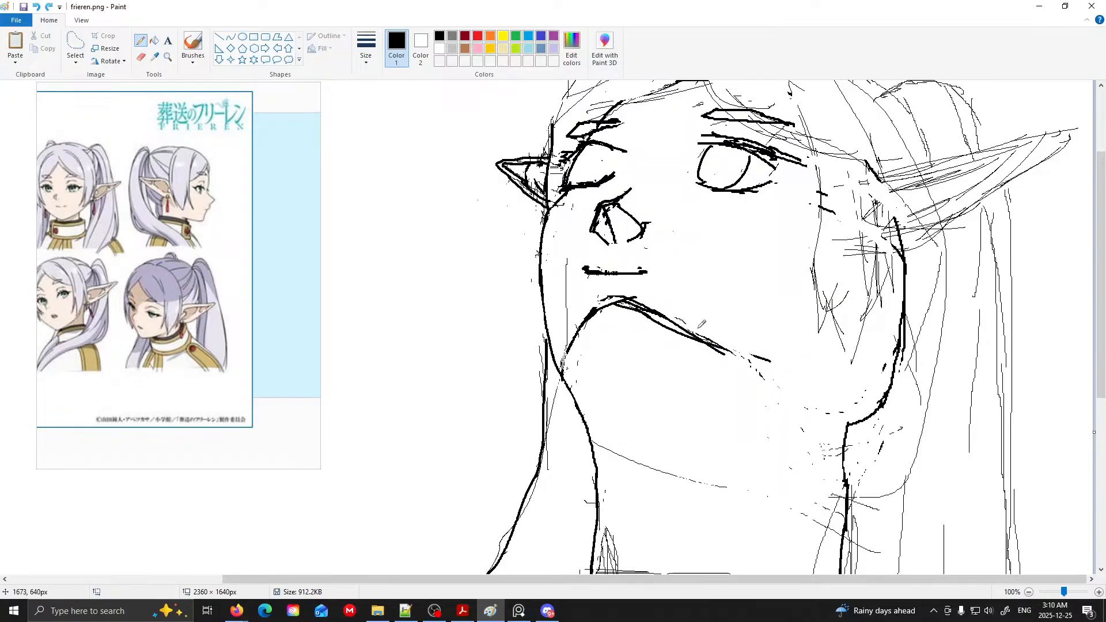
key("ctrl+z")
key("ctrl+z")
key("ctrl+z")
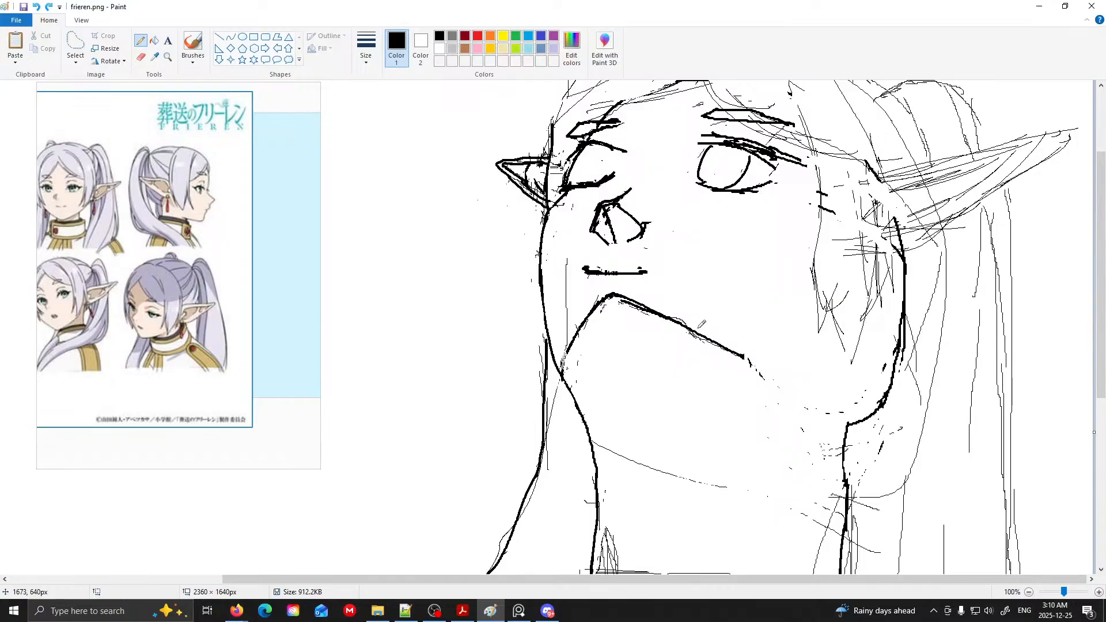
key("ctrl+z")
key("ctrl+z")
key("ctrl+z")
key("ctrl+z")
- Draw a straight diagonal line from the peak of the under-chin line up across the mouth to the near eye
scroll(685, 308, "up", 4)
scroll(646, 395, "down", 4)
scroll(651, 354, "up", 4)
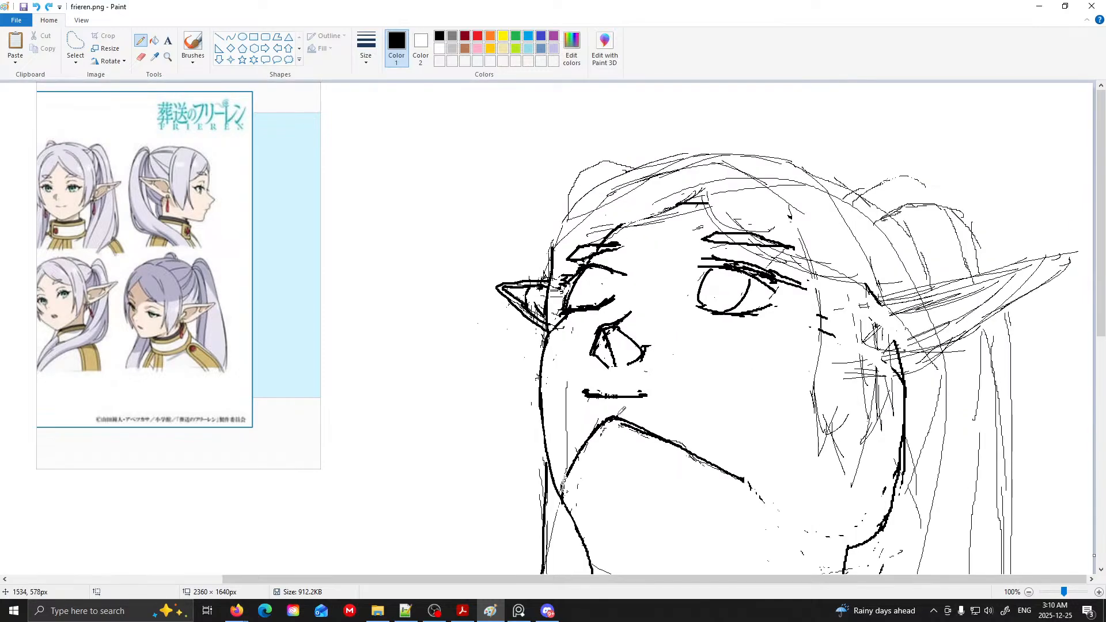
left_click_drag(617, 416, 742, 249)
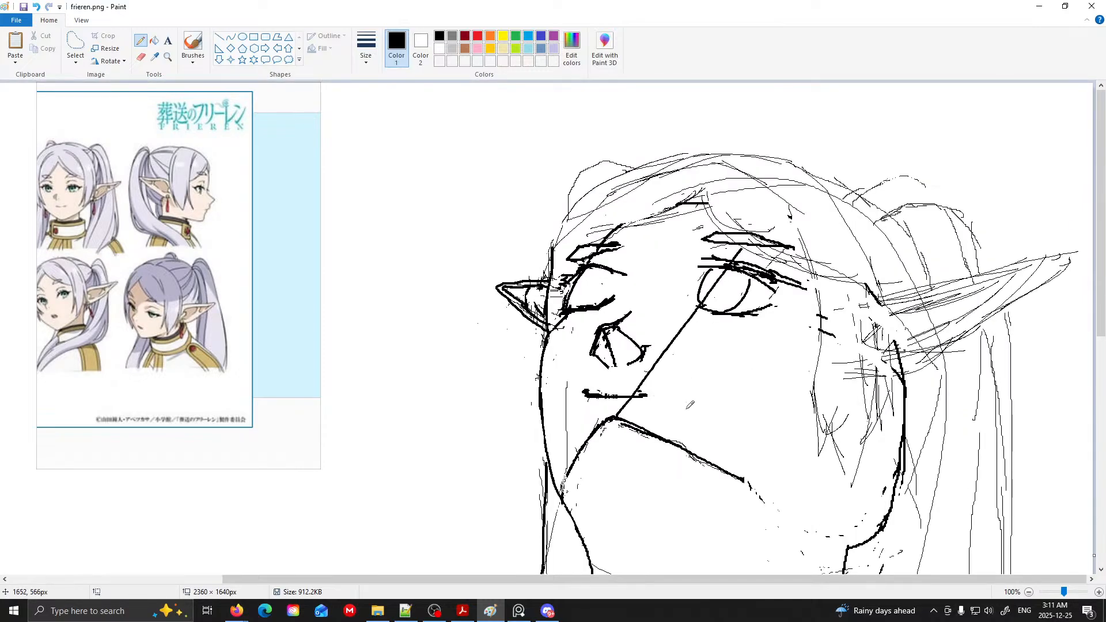
- Try redrawing the diagonal guide from the chin peak past the near eye with a curve behind the jaw, then undo both strokes
key("ctrl+z")
left_click_drag(605, 414, 839, 233)
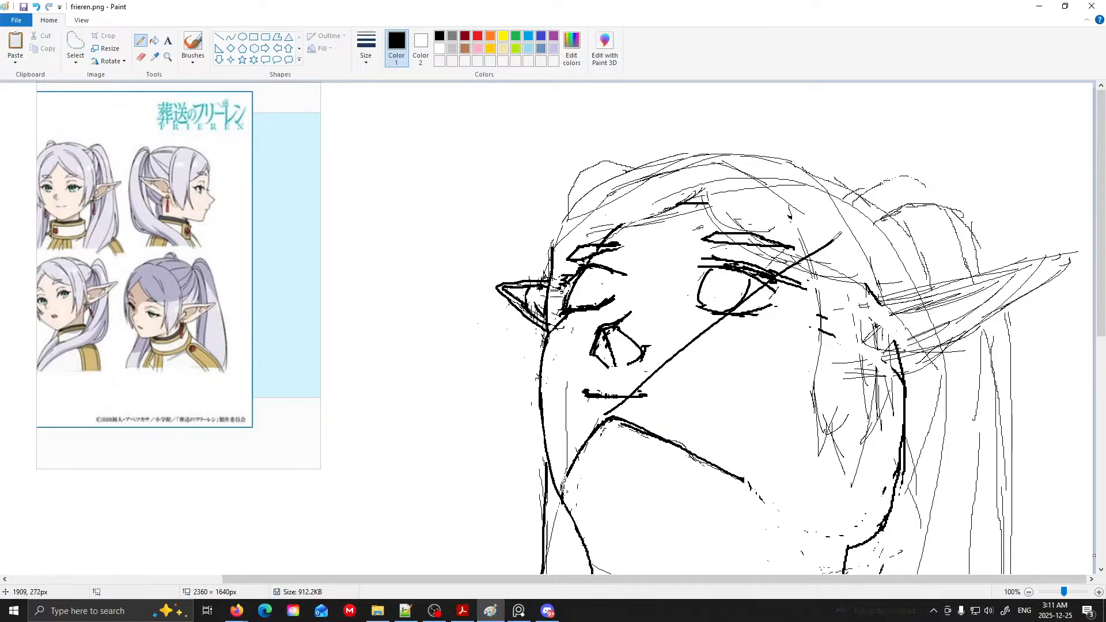
scroll(802, 257, "down", 8)
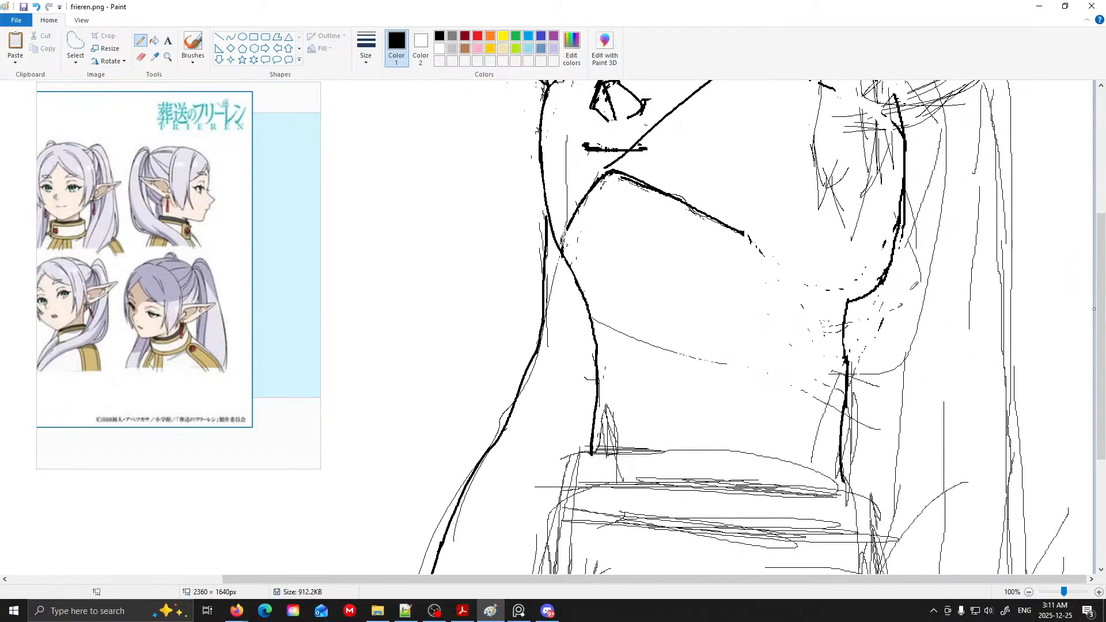
scroll(864, 233, "up", 4)
mouse_move(798, 176)
left_mouse_down()
mouse_move(945, 358)
mouse_move(949, 412)
mouse_move(881, 450)
mouse_move(835, 448)
left_mouse_up()
scroll(921, 432, "down", 4)
scroll(833, 392, "down", 2, "ctrl")
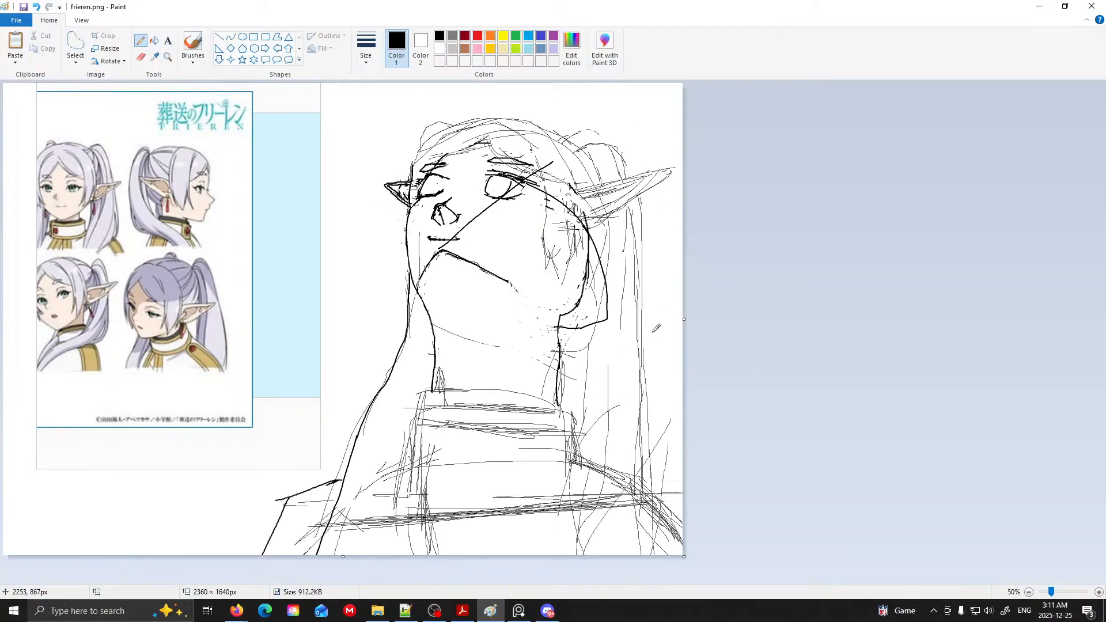
key("ctrl+z")
key("ctrl+z")
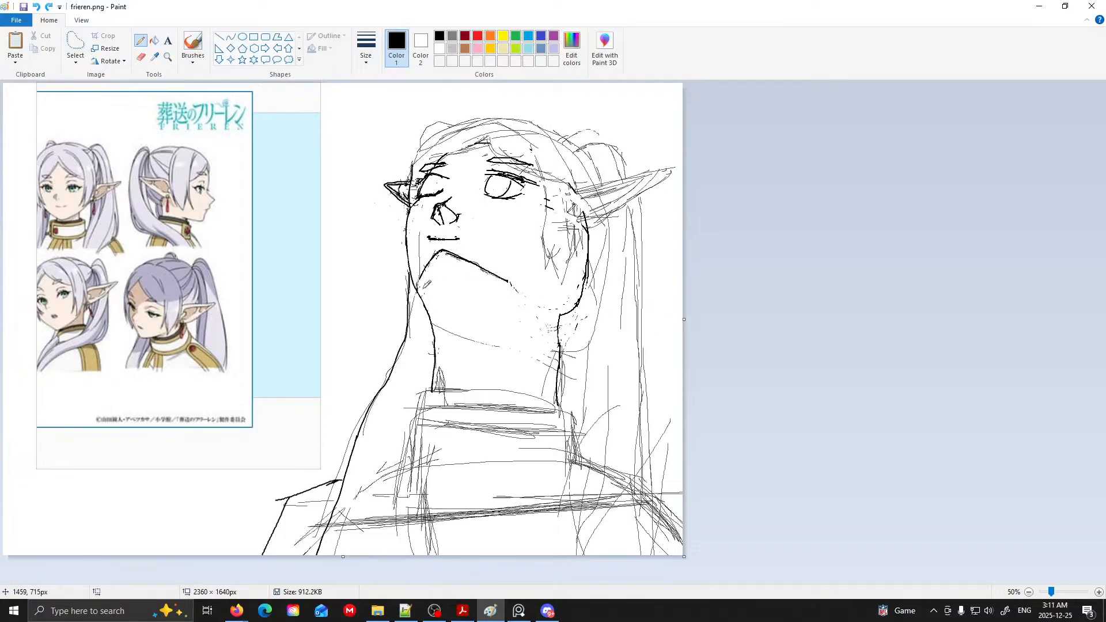
- Draw a second, flatter under-chin line just below the existing one, starting from the far jaw
mouse_move(411, 286)
left_mouse_down()
mouse_move(440, 275)
mouse_move(567, 312)
left_mouse_up()
key("ctrl+z")
- Save the drawing as "frieren v2.png" and move the reference image clear of the canvas
left_click(16, 20)
left_click(36, 116)
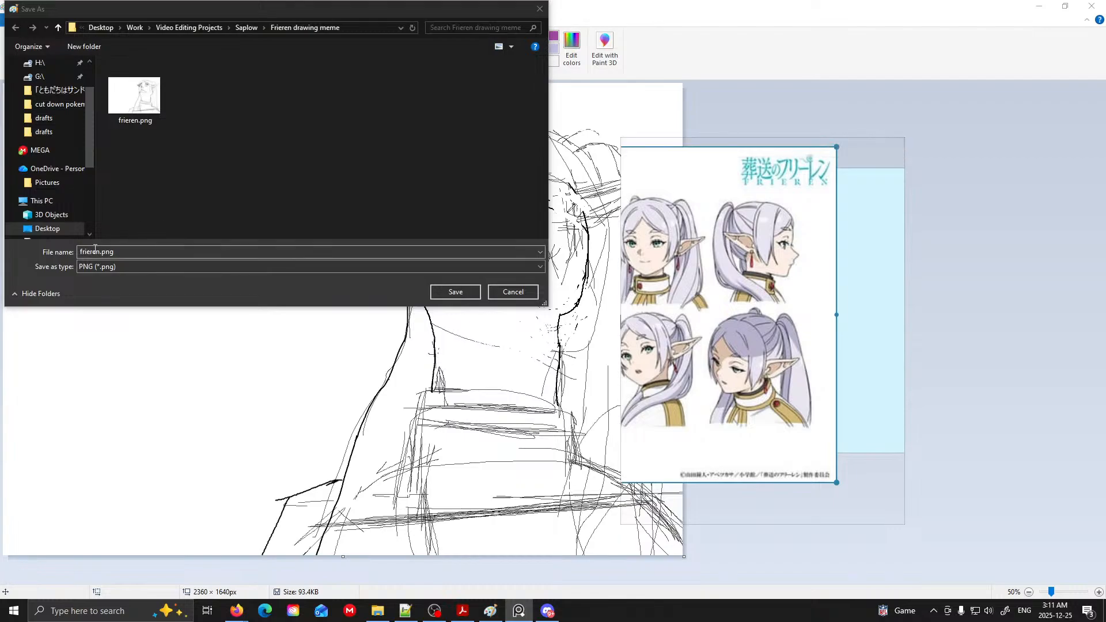
type("v2")
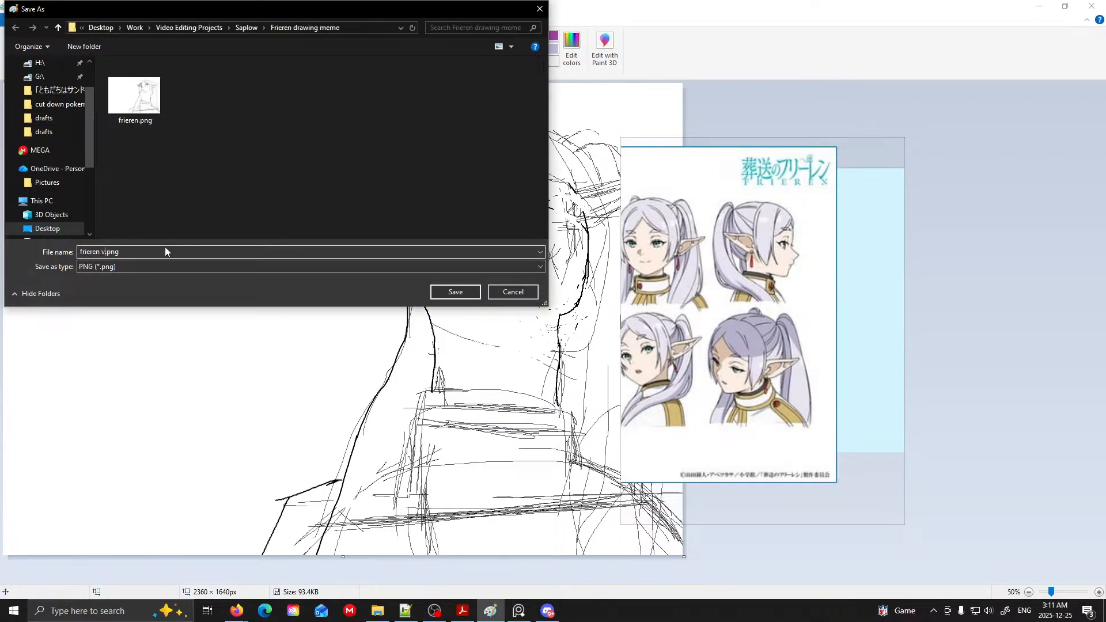
key("Return")
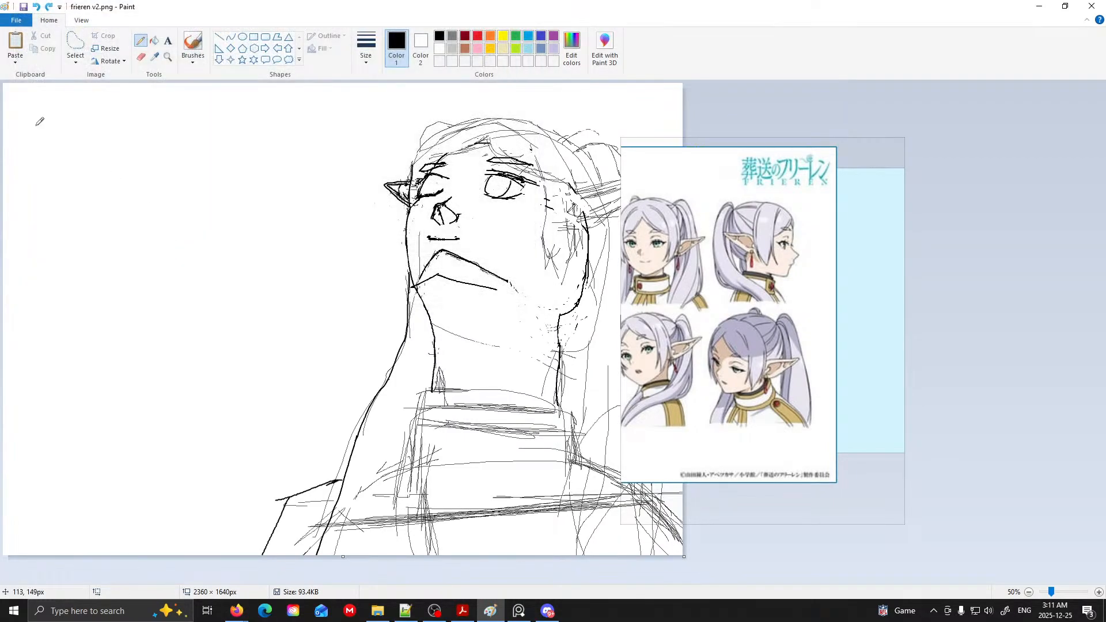
mouse_move(710, 266)
left_mouse_down()
mouse_move(235, 283)
mouse_move(557, 296)
mouse_move(866, 288)
left_mouse_up()
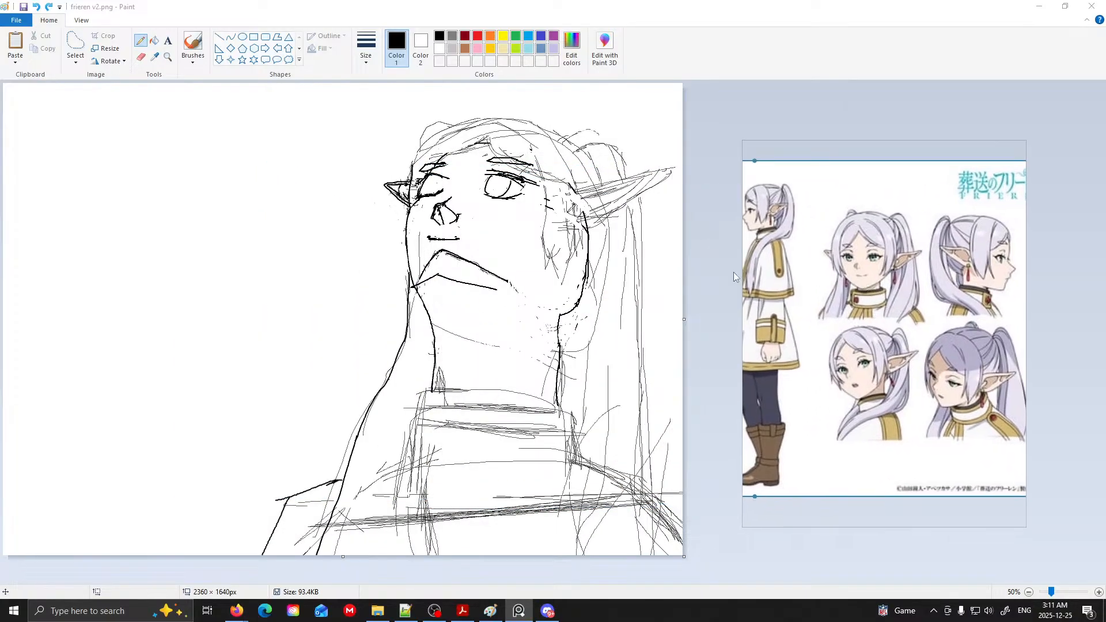
left_click(426, 5)
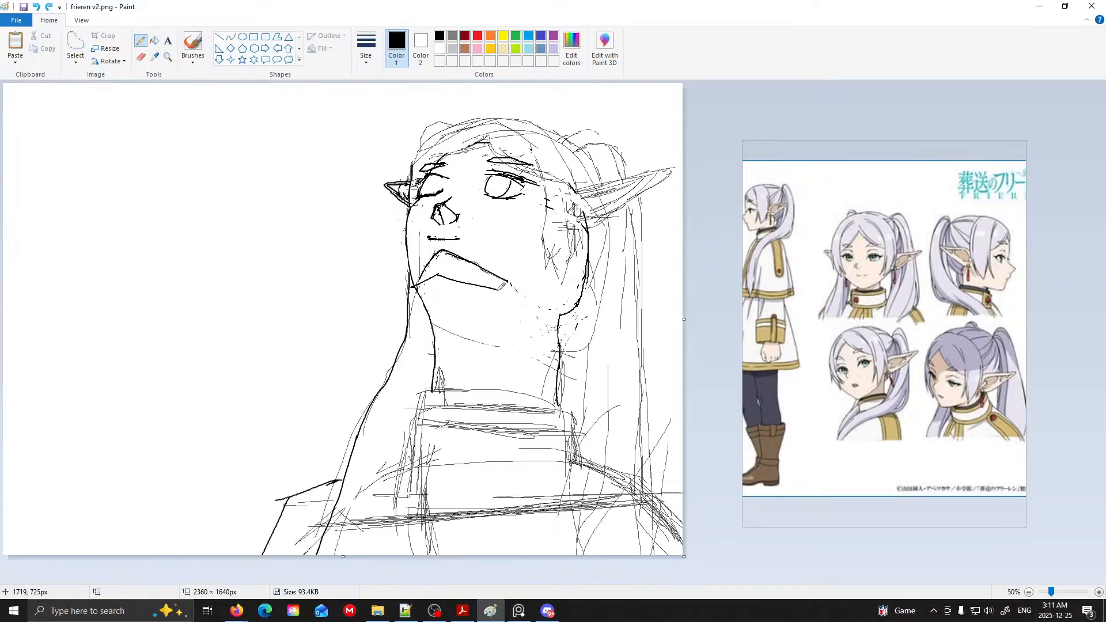
- Try sketching an oval on the side of the head and guide curves across the face, then undo the strokes
mouse_move(504, 268)
left_mouse_down()
mouse_move(525, 213)
mouse_move(507, 298)
left_mouse_up()
key("ctrl+z")
mouse_move(560, 197)
left_mouse_down()
mouse_move(582, 213)
mouse_move(513, 291)
mouse_move(573, 201)
mouse_move(536, 300)
mouse_move(517, 233)
mouse_move(559, 196)
left_mouse_up()
key("ctrl+z")
mouse_move(434, 251)
left_mouse_down()
mouse_move(500, 175)
mouse_move(552, 185)
mouse_move(472, 173)
mouse_move(433, 206)
left_mouse_up()
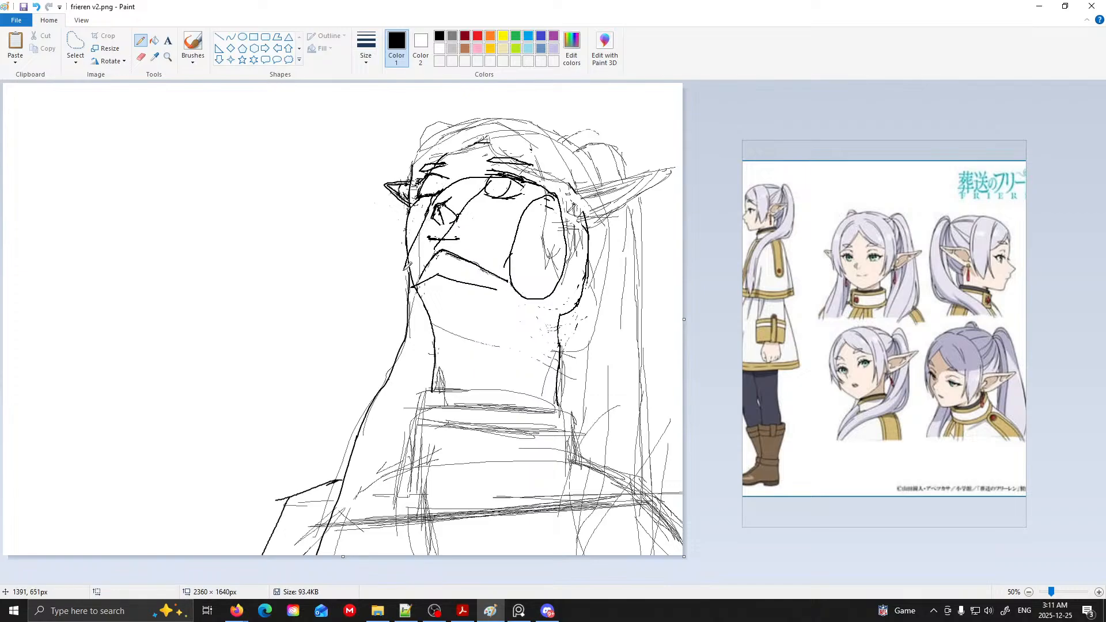
mouse_move(417, 257)
left_mouse_down()
mouse_move(410, 280)
mouse_move(422, 285)
left_mouse_up()
left_click_drag(427, 230, 416, 288)
key("ctrl+z")
key("ctrl+z")
key("ctrl+z")
key("ctrl+z")
key("ctrl+z")
key("ctrl+z")
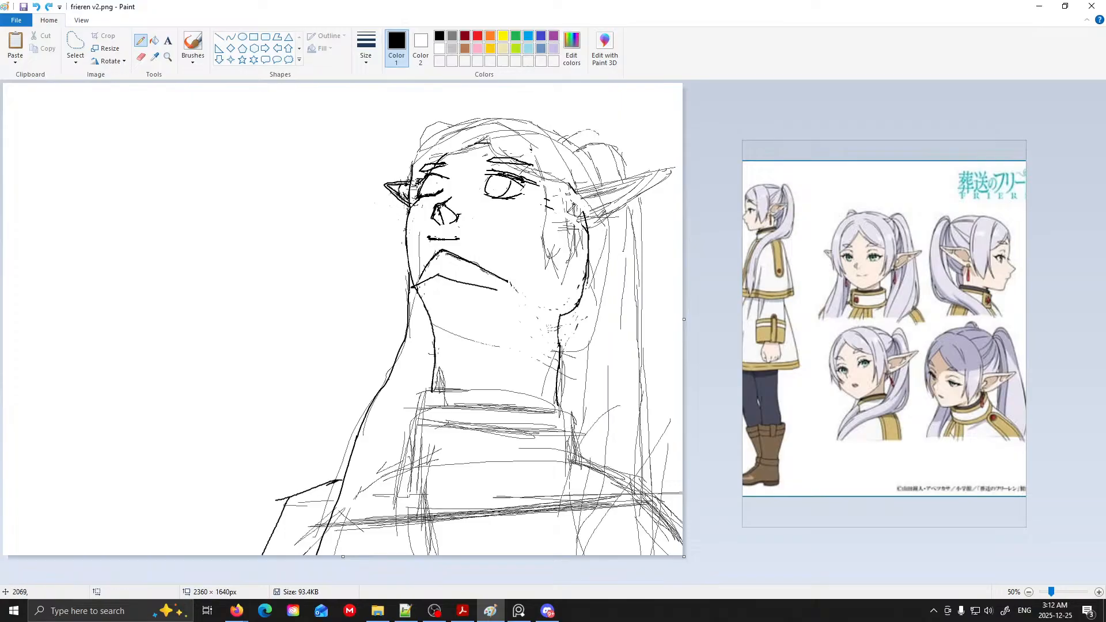
- Try a larger oval around the near ear and a curve from the forehead to the far jaw, then undo them
mouse_move(577, 166)
left_mouse_down()
mouse_move(598, 231)
mouse_move(596, 295)
mouse_move(590, 312)
mouse_move(543, 313)
mouse_move(529, 294)
mouse_move(524, 231)
mouse_move(579, 181)
left_mouse_up()
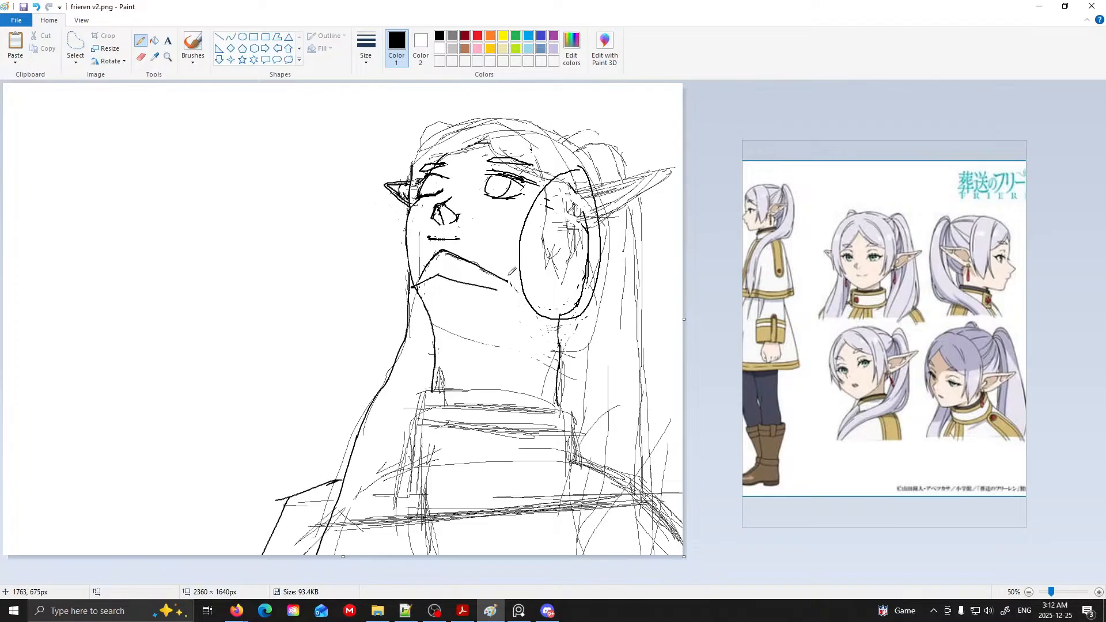
key("ctrl+z")
mouse_move(557, 136)
left_mouse_down()
mouse_move(525, 145)
mouse_move(504, 172)
mouse_move(502, 209)
mouse_move(533, 266)
mouse_move(570, 276)
mouse_move(594, 258)
mouse_move(595, 164)
mouse_move(541, 130)
left_mouse_up()
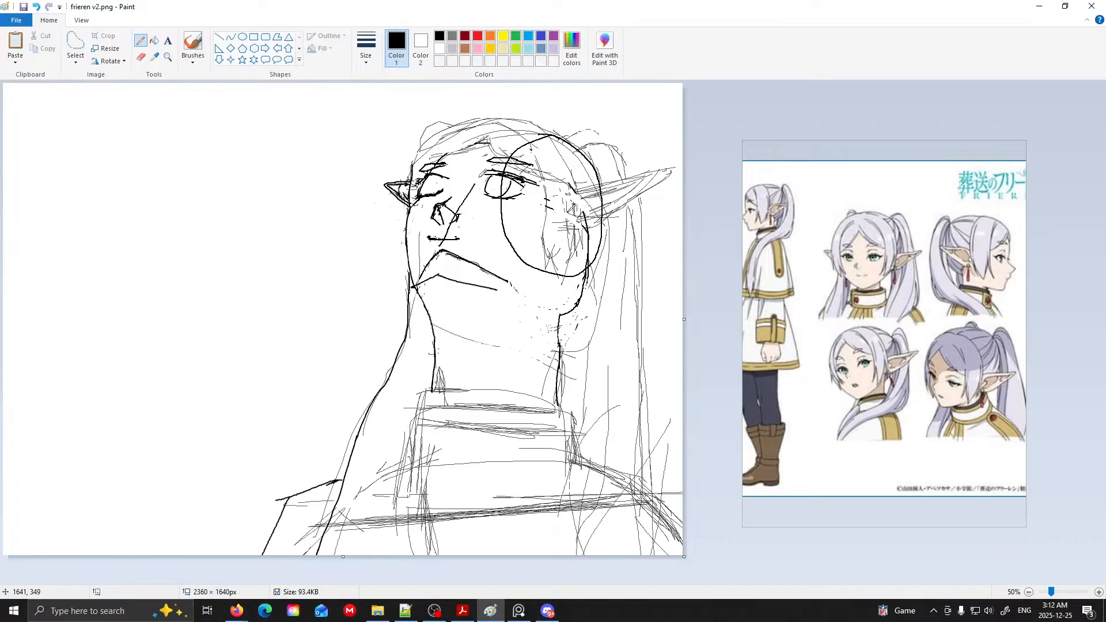
mouse_move(557, 131)
left_mouse_down()
mouse_move(460, 144)
mouse_move(433, 182)
mouse_move(416, 256)
left_mouse_up()
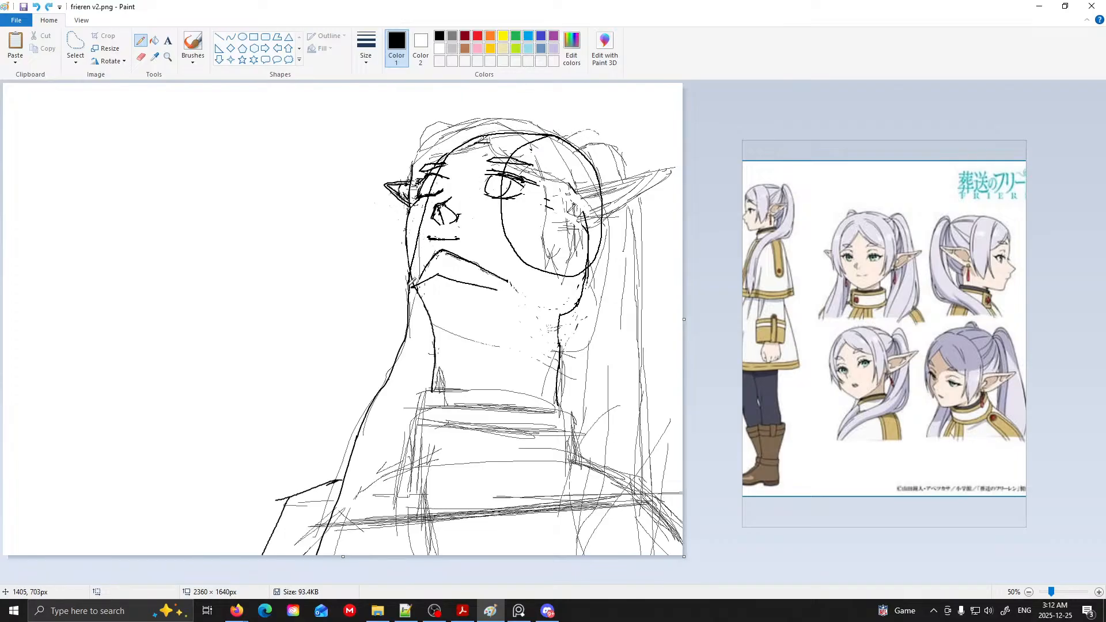
key("ctrl+z")
mouse_move(417, 282)
left_mouse_down()
mouse_move(442, 185)
mouse_move(481, 144)
left_mouse_up()
key("ctrl+z")
key("ctrl+z")
- Draw head construction guides: curves from the far jaw and chin peak over the forehead, and an oval in front of the near ear
mouse_move(418, 276)
left_mouse_down()
mouse_move(478, 165)
mouse_move(510, 155)
left_mouse_up()
key("ctrl+z")
mouse_move(441, 252)
left_mouse_down()
mouse_move(498, 147)
mouse_move(558, 144)
mouse_move(581, 190)
mouse_move(579, 262)
mouse_move(520, 265)
mouse_move(522, 187)
mouse_move(552, 154)
mouse_move(500, 139)
mouse_move(458, 156)
left_mouse_up()
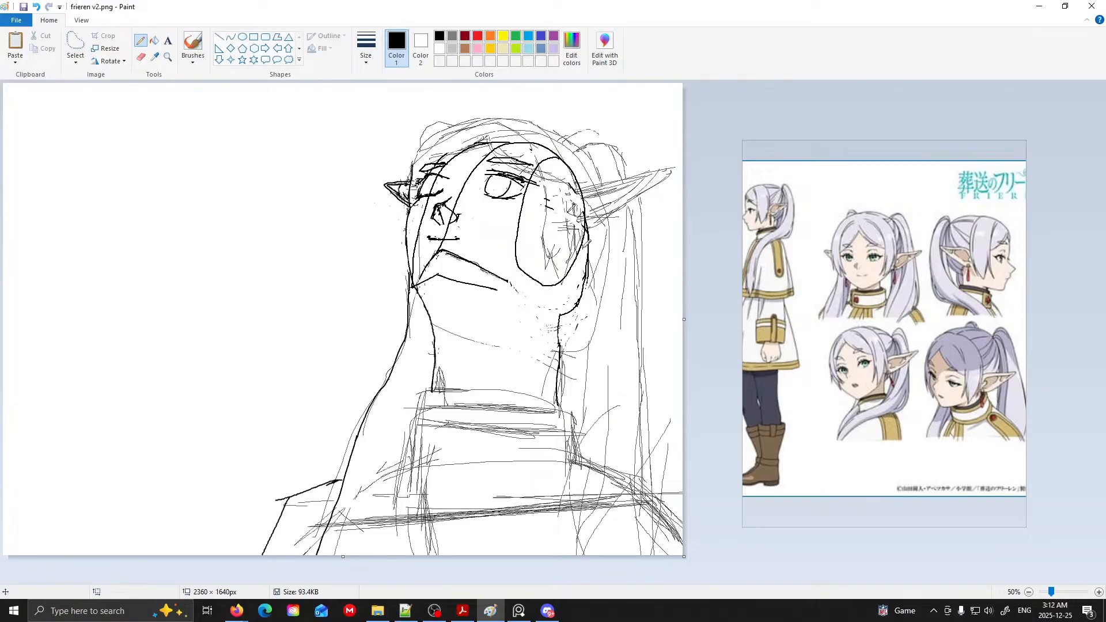
- Try a wider loop around the lower side of the head oval, then undo it
mouse_move(587, 219)
left_mouse_down()
mouse_move(568, 296)
mouse_move(531, 307)
mouse_move(510, 260)
mouse_move(531, 179)
left_mouse_up()
left_click(141, 57)
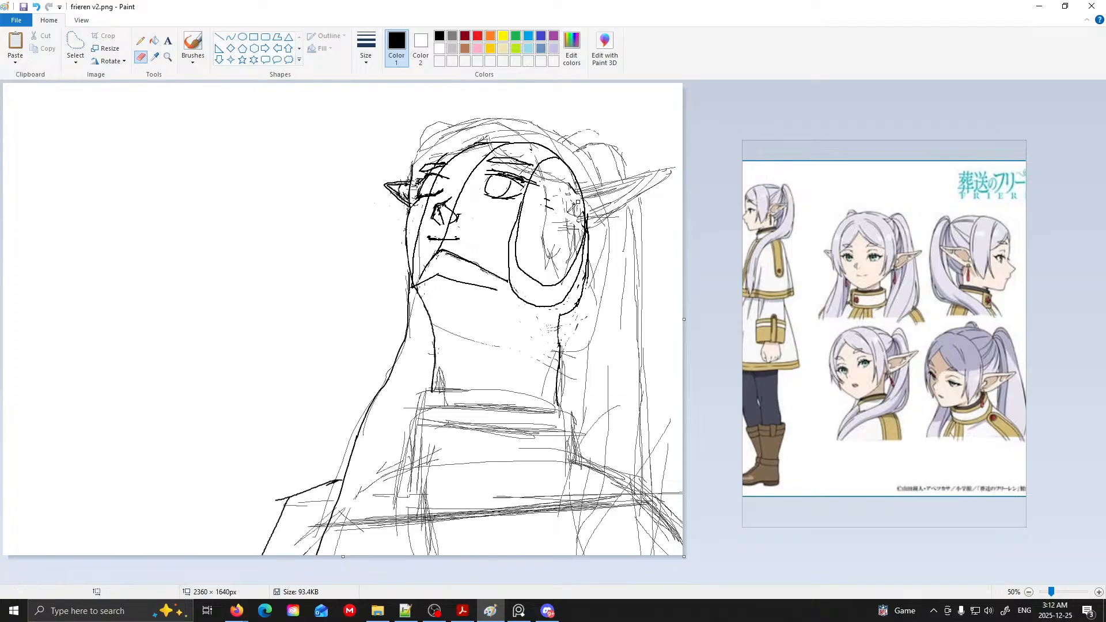
key("ctrl+z")
- Extend the under-chin line to meet a new jaw line below the side oval, and erase the lower under-chin line
left_click(140, 40)
left_click_drag(572, 276, 524, 308)
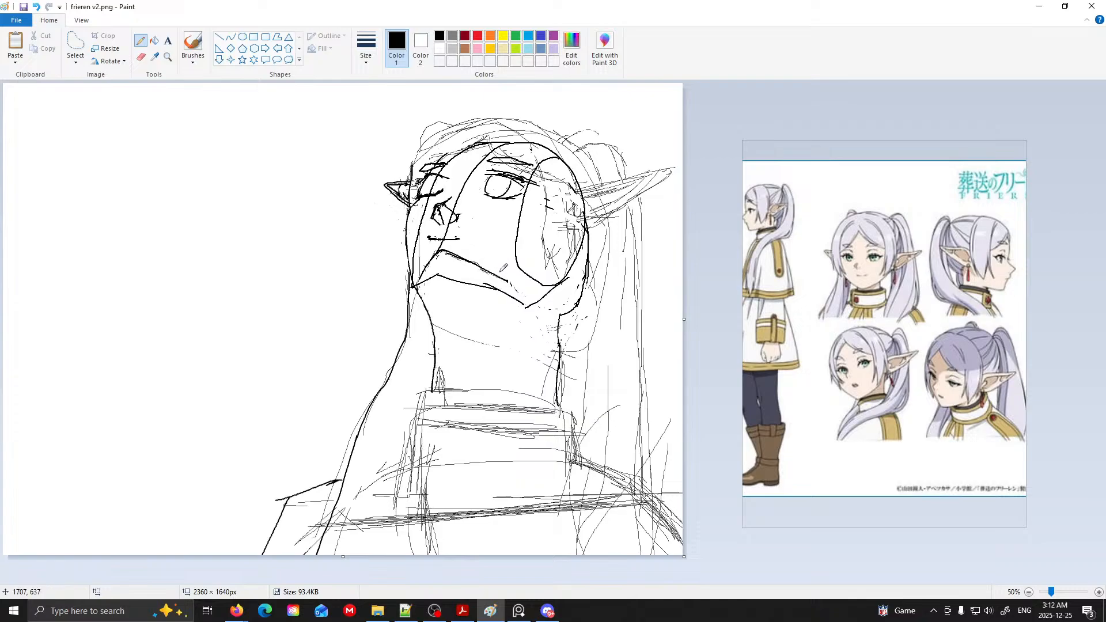
left_click_drag(509, 274, 549, 300)
left_click(142, 57)
left_click_drag(490, 285, 519, 302)
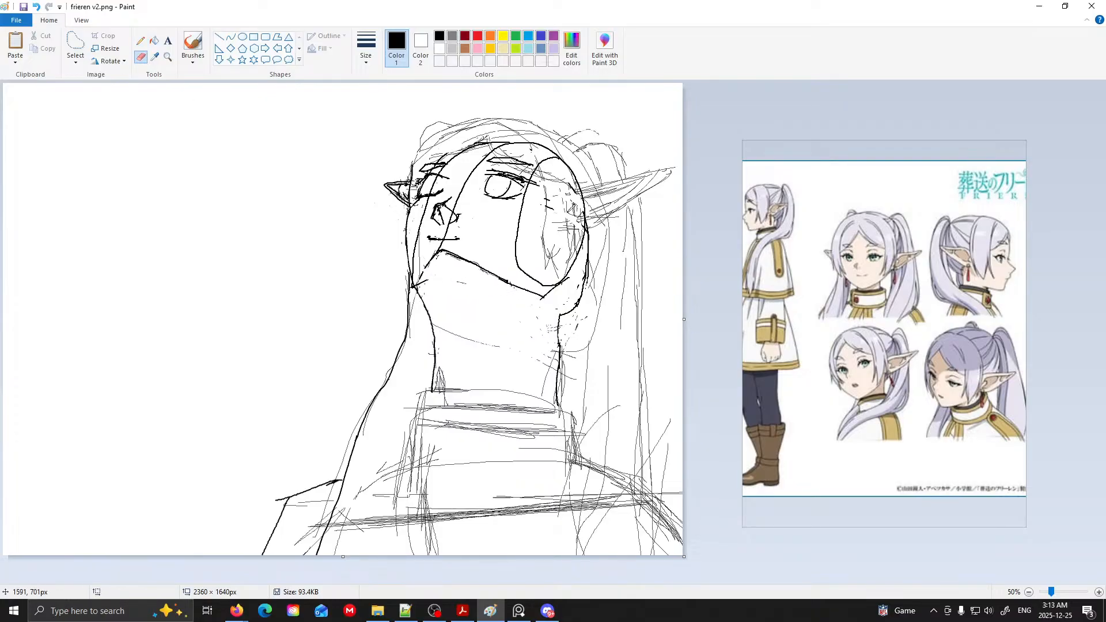
- Redraw the near side of the neck from the new jaw corner down to the collar
left_click(141, 40)
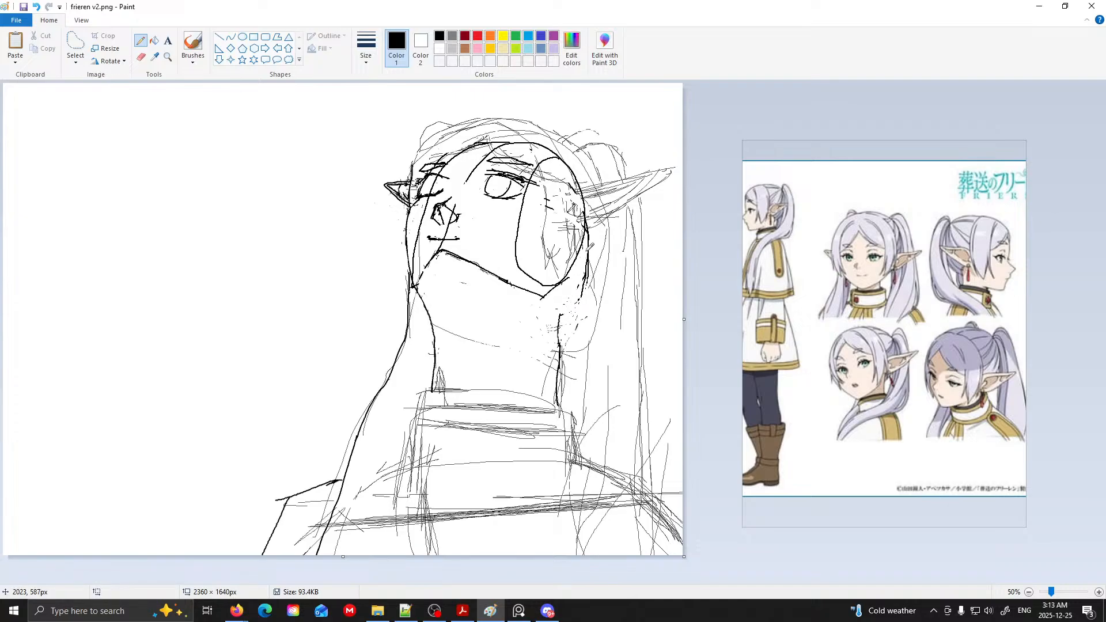
mouse_move(565, 279)
left_mouse_down()
mouse_move(553, 303)
mouse_move(551, 401)
left_mouse_up()
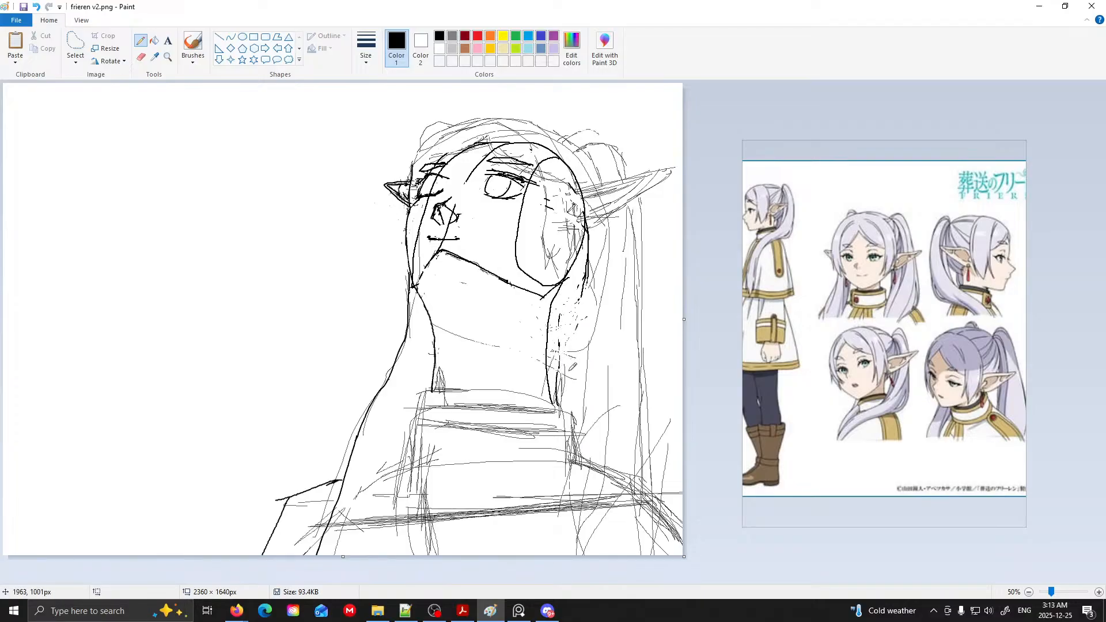
- Try stretching a rectangular selection of the head and upper neck taller, then undo it
left_click(76, 62)
left_click(115, 88)
left_click_drag(337, 89, 677, 389)
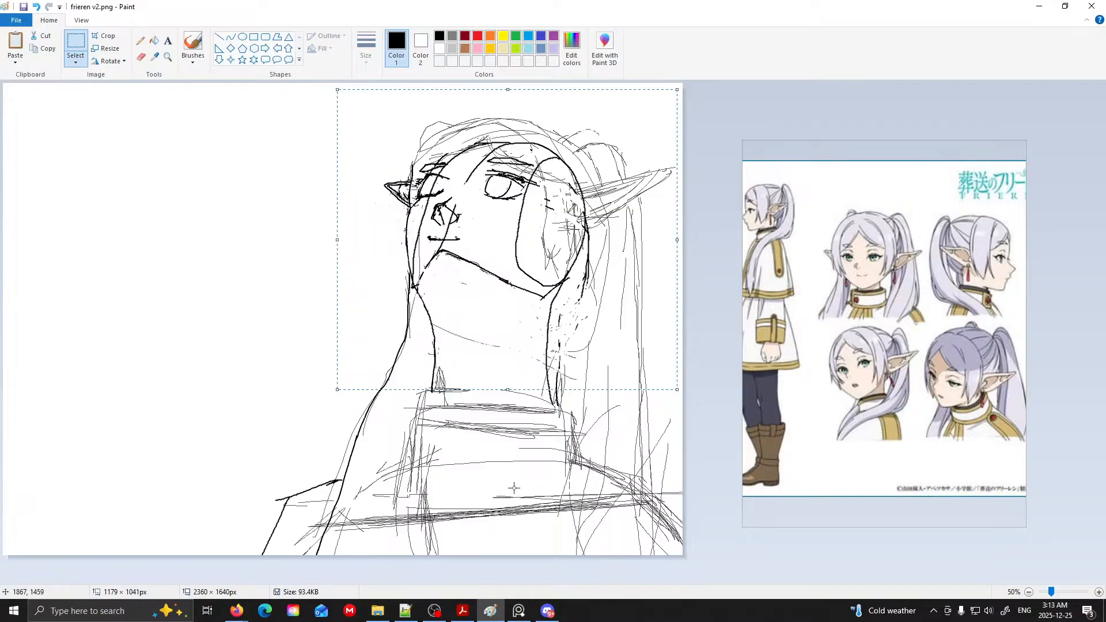
left_click_drag(507, 390, 516, 408)
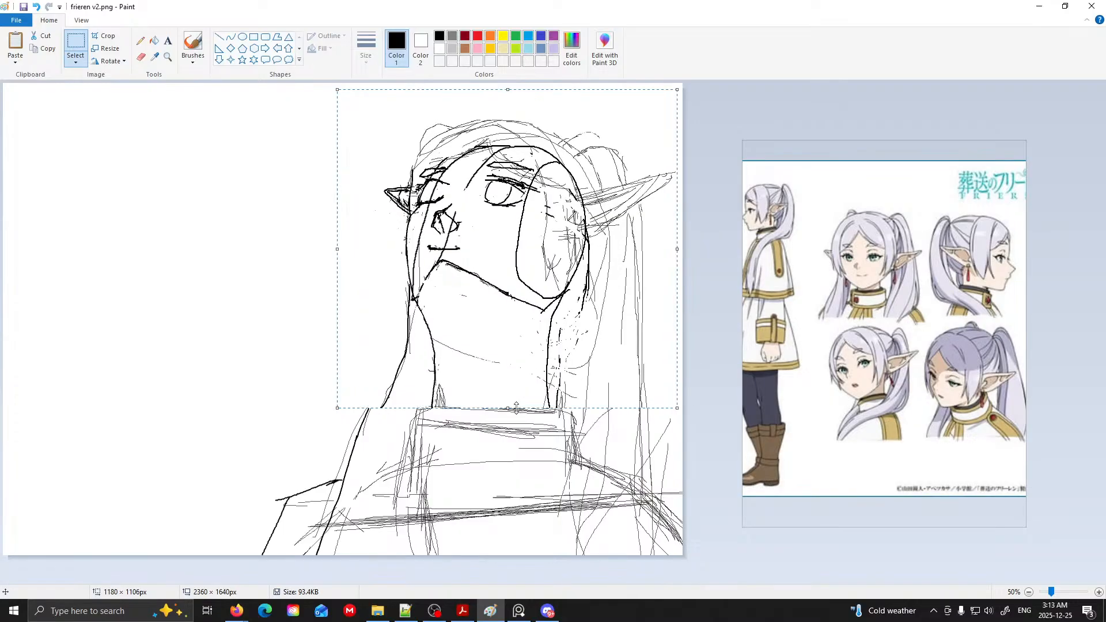
key("ctrl+z")
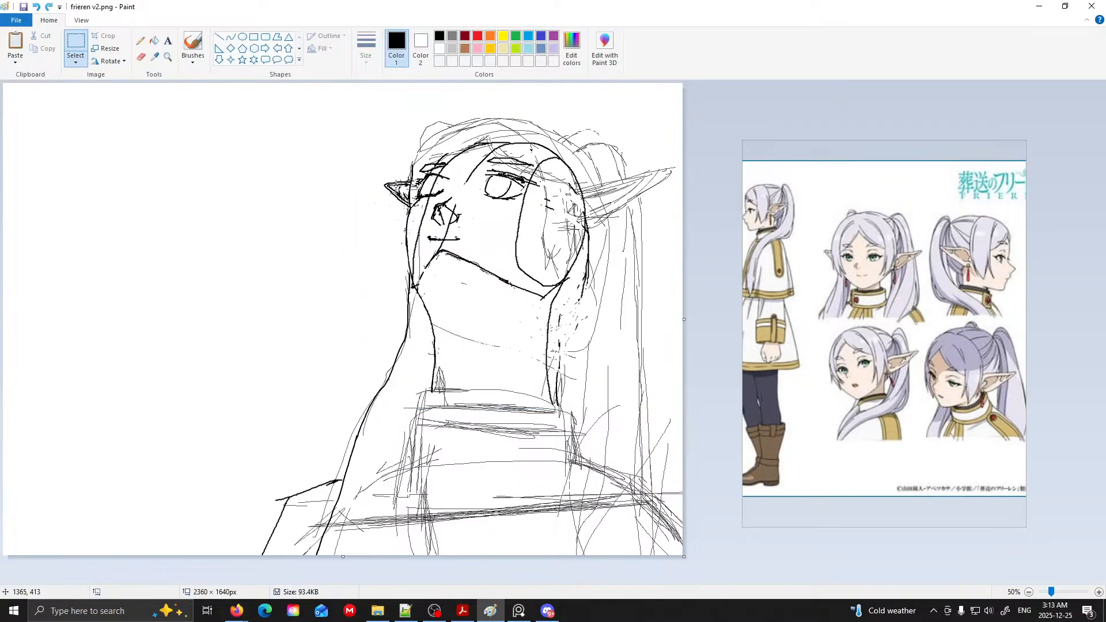
- Select the head and neck, enlarge the selection to about 1212 × 1272 px, and shift it down and right over the shoulders
left_click_drag(352, 88, 677, 425)
left_click_drag(352, 424, 326, 456)
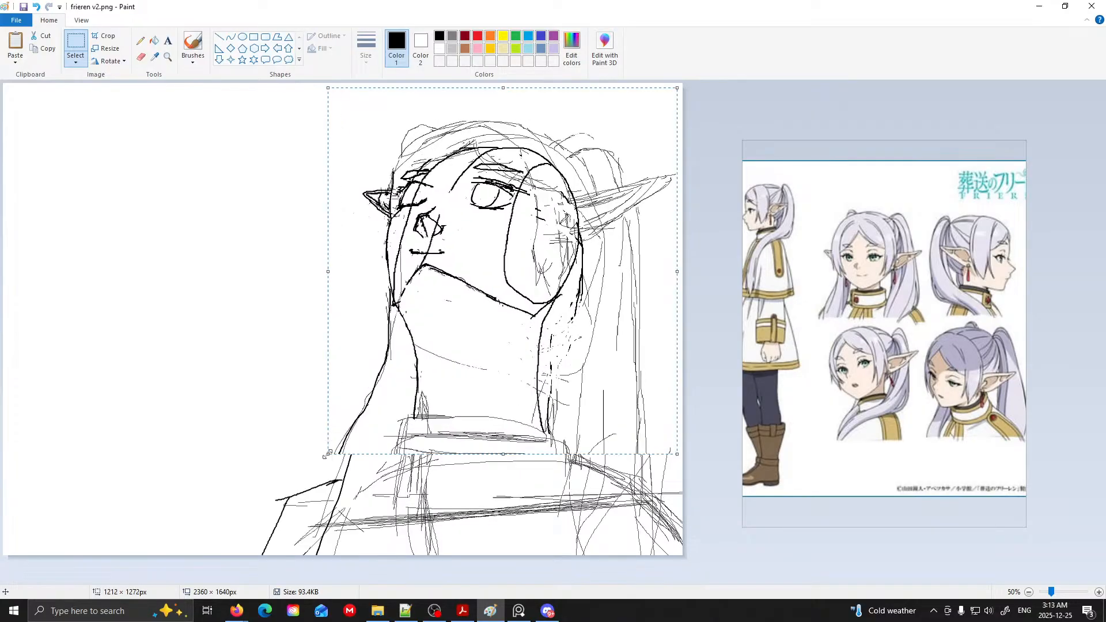
left_click_drag(485, 350, 497, 367)
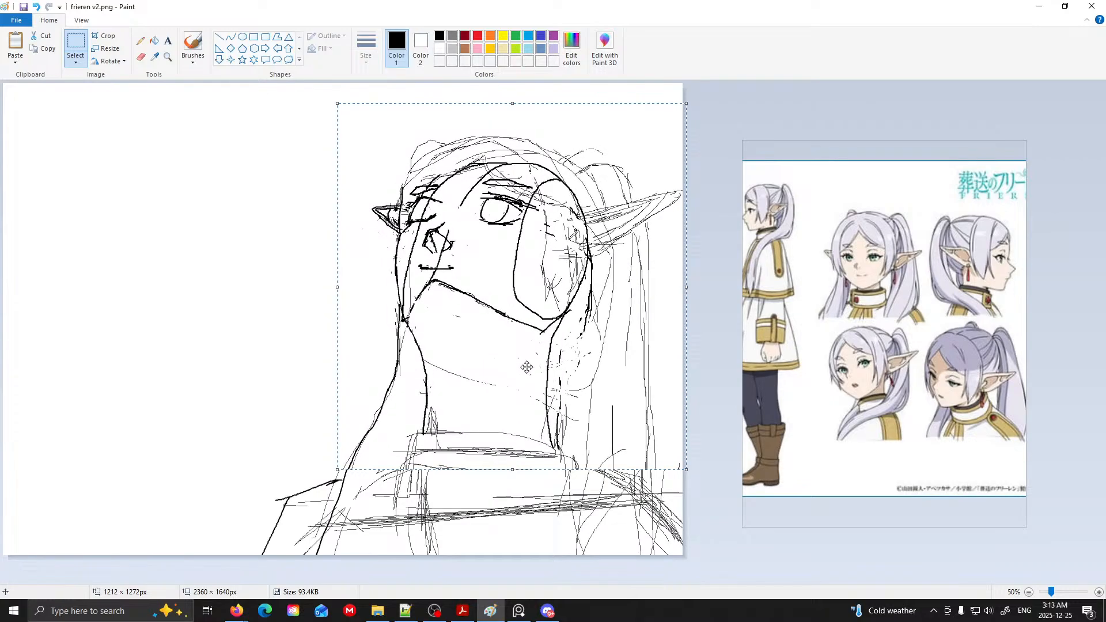
left_click(232, 342)
- Ink the near ear's upper and lower edges with a thick pencil line, undoing the unwanted strokes at its tip
left_click(141, 41)
left_click(366, 46)
left_click(398, 161)
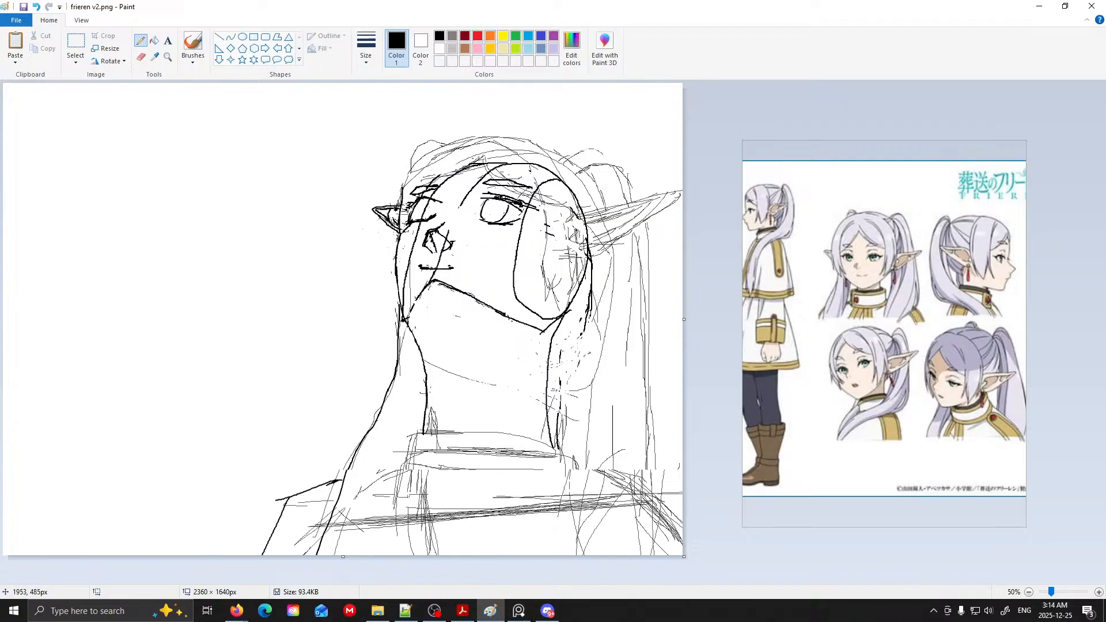
mouse_move(545, 224)
left_mouse_down()
mouse_move(654, 193)
mouse_move(578, 251)
left_mouse_up()
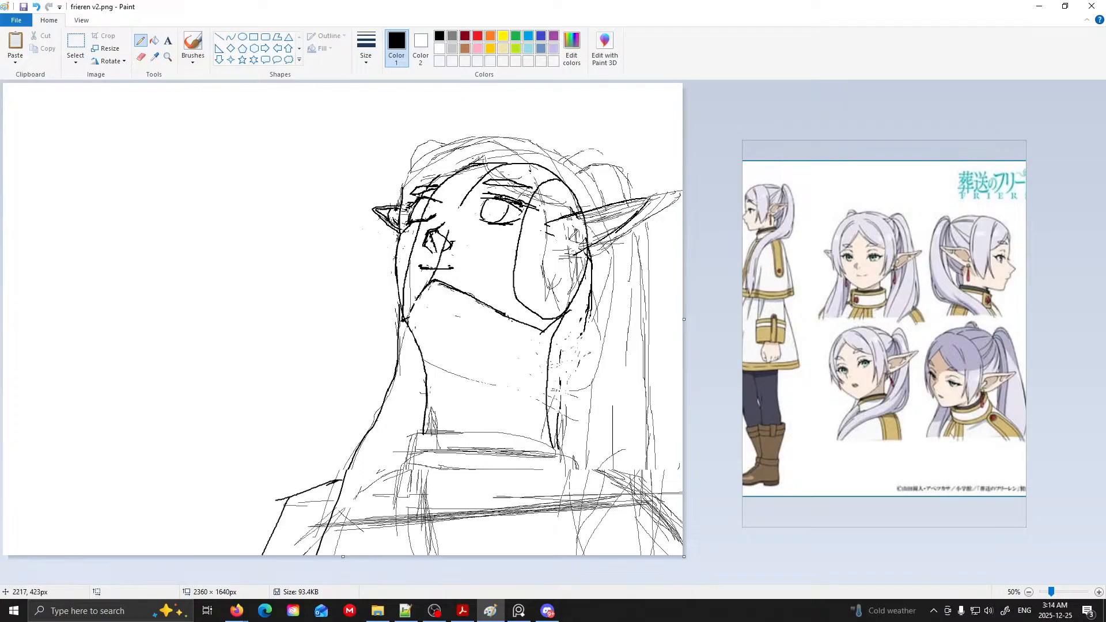
left_click_drag(675, 194, 607, 234)
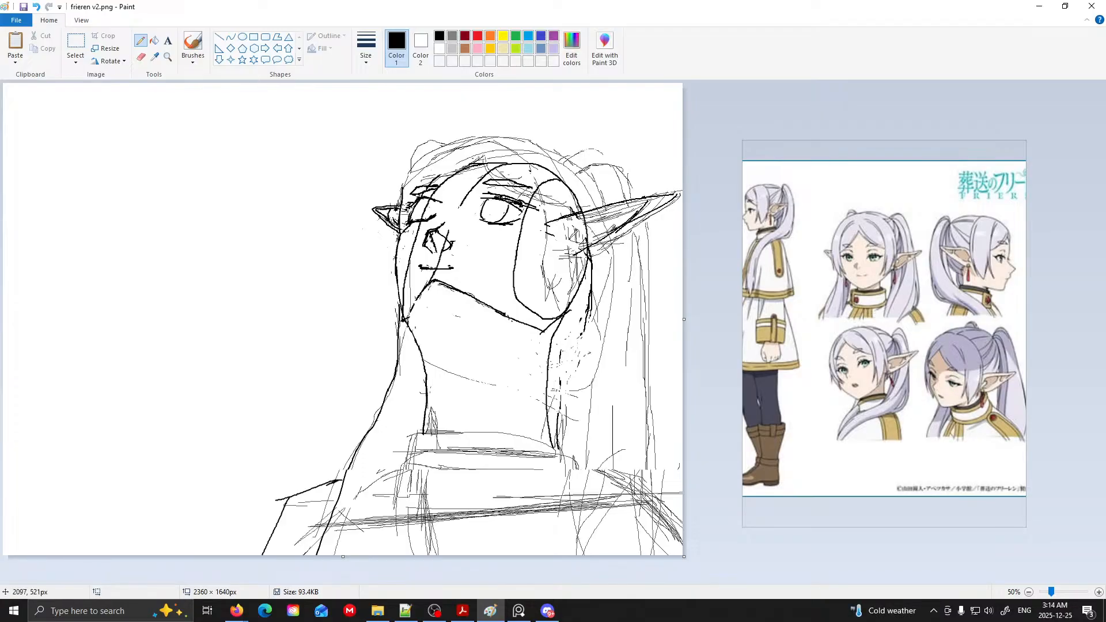
key("ctrl+z")
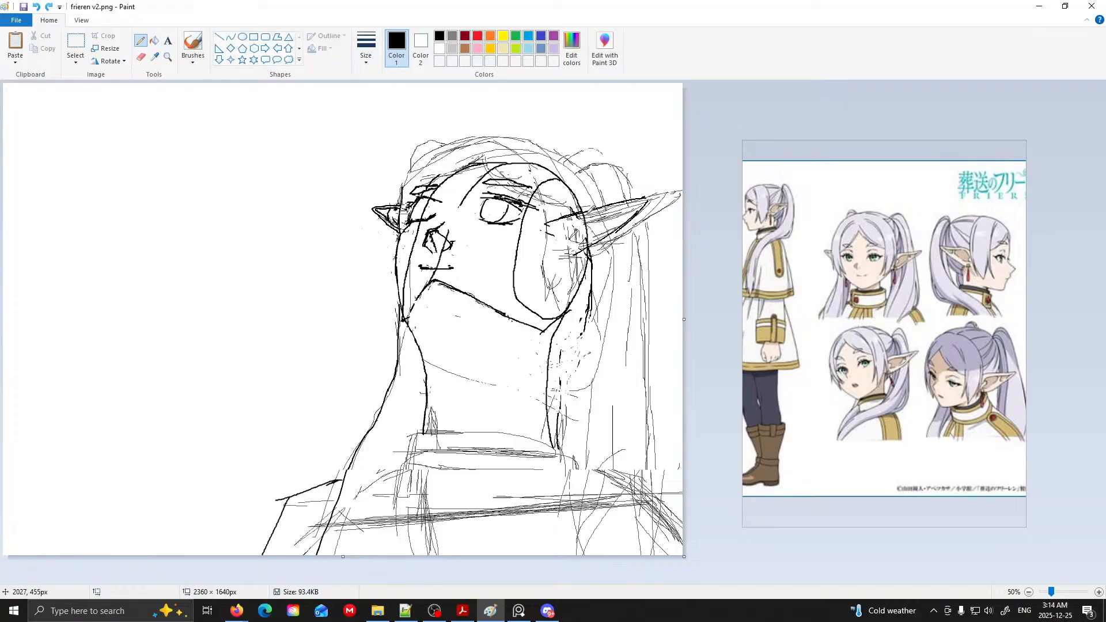
key("ctrl+z")
key("ctrl+z")
- Refine the near ear with a curve across its middle, a redrawn pointed tip and lines at its base beside the head
left_click_drag(626, 202, 588, 268)
mouse_move(612, 204)
left_mouse_down()
mouse_move(671, 196)
mouse_move(612, 235)
left_mouse_up()
left_click_drag(671, 202, 618, 232)
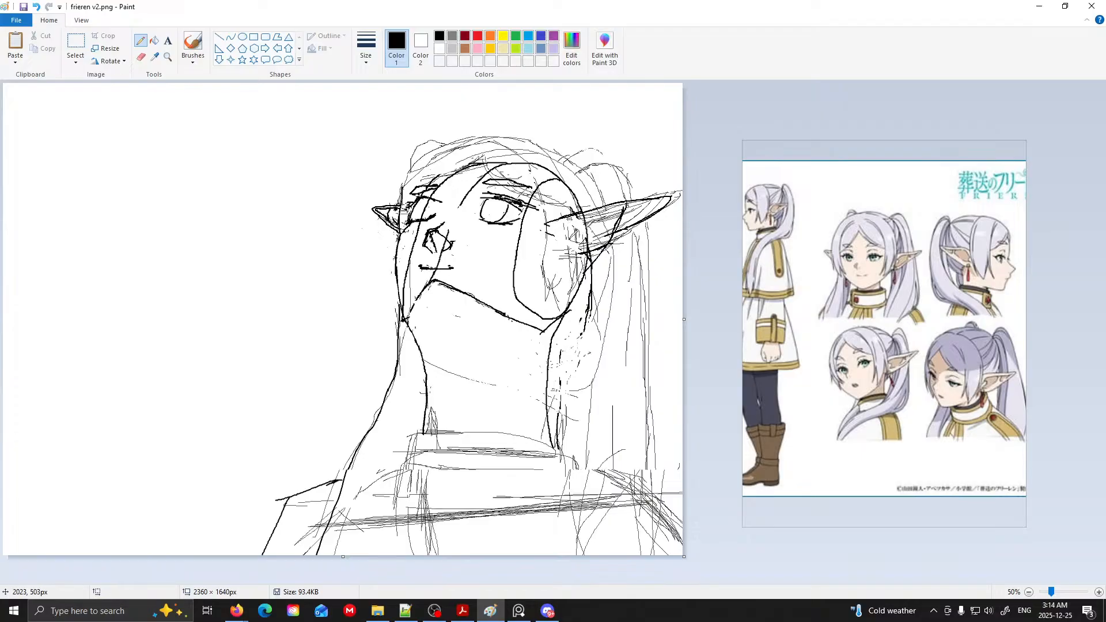
left_click_drag(590, 216, 578, 263)
left_click_drag(592, 217, 580, 250)
- Try moving a free-form selection of the nose and mouth toward the near cheek, then undo the move
left_click(74, 62)
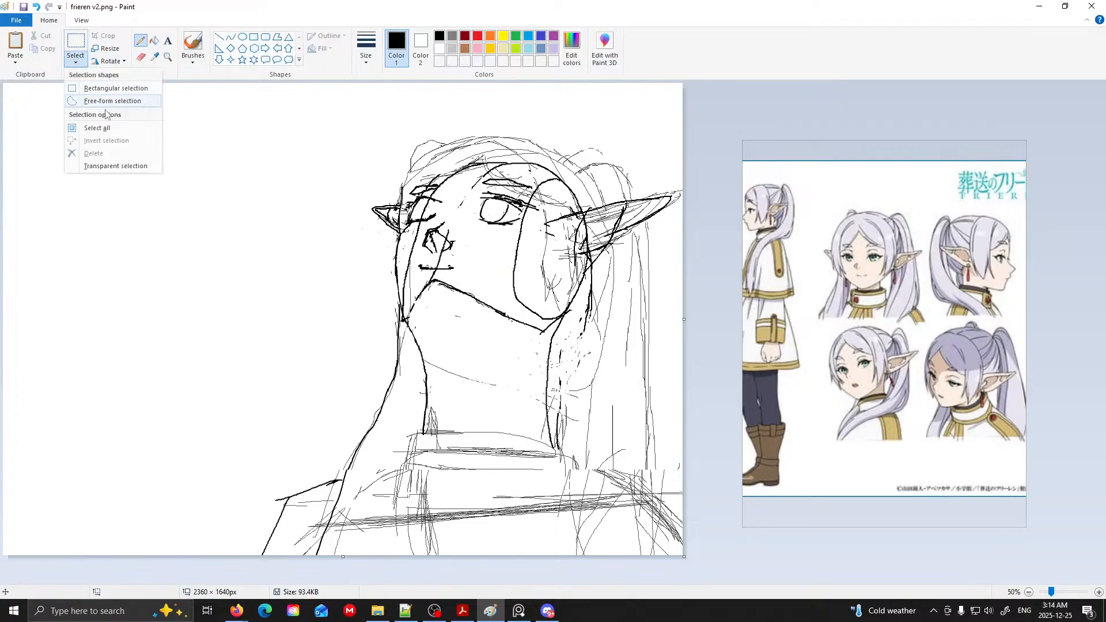
left_click(104, 101)
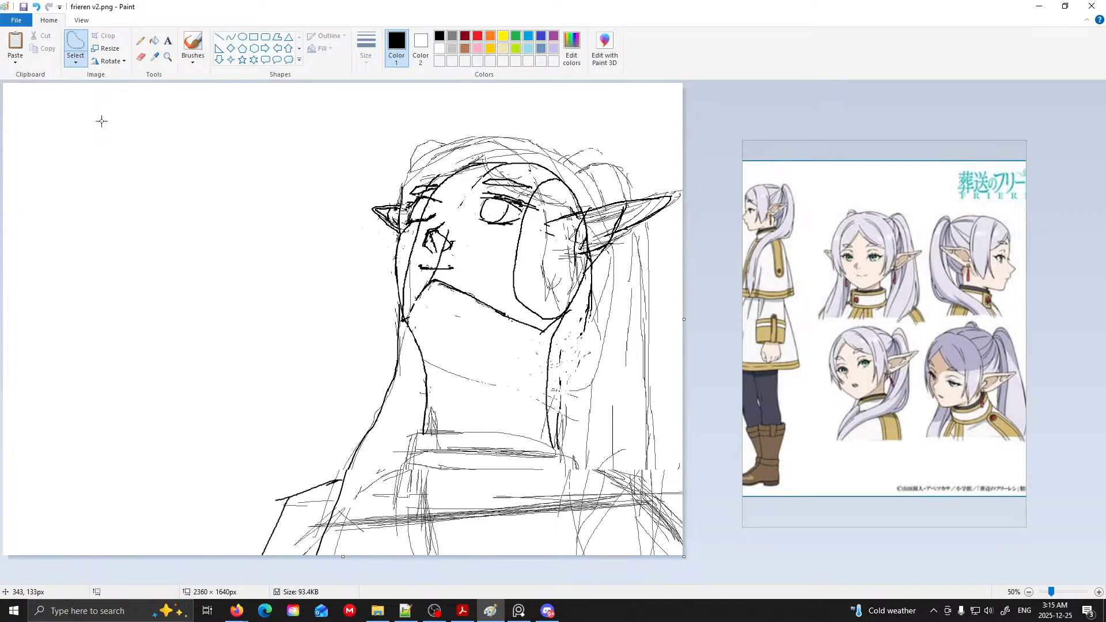
mouse_move(461, 217)
left_mouse_down()
mouse_move(430, 228)
mouse_move(411, 267)
mouse_move(462, 275)
mouse_move(475, 218)
mouse_move(442, 250)
mouse_move(476, 227)
left_mouse_up()
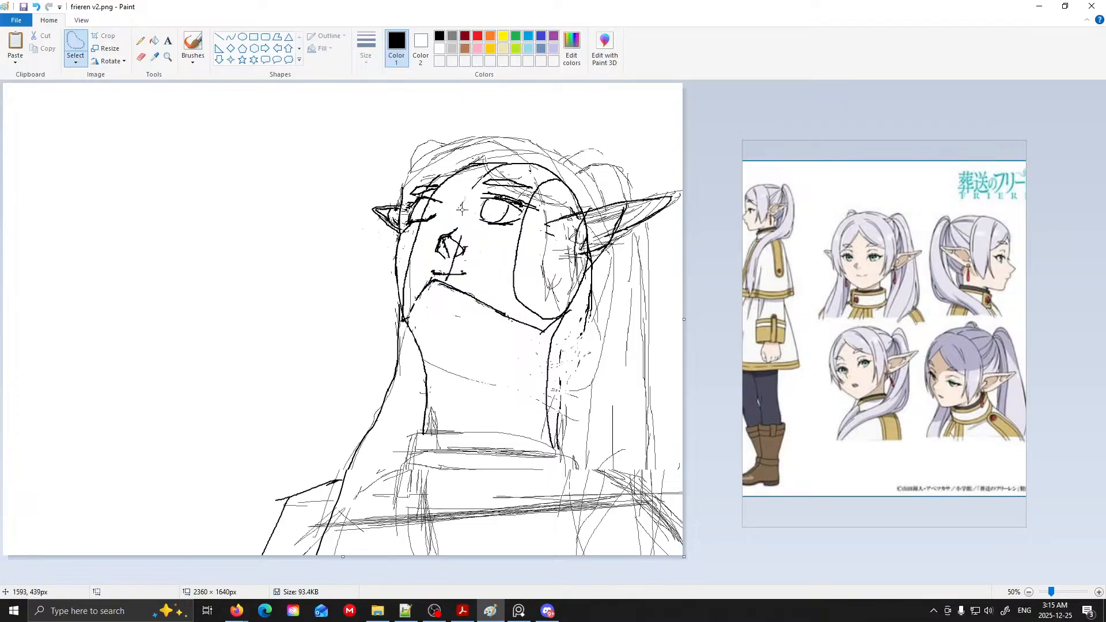
key("ctrl+z")
- Select the nose and mouth with a free-form outline and nudge them slightly right and up on the face
mouse_move(424, 275)
left_mouse_down()
mouse_move(458, 272)
mouse_move(450, 222)
mouse_move(422, 231)
mouse_move(425, 275)
left_mouse_up()
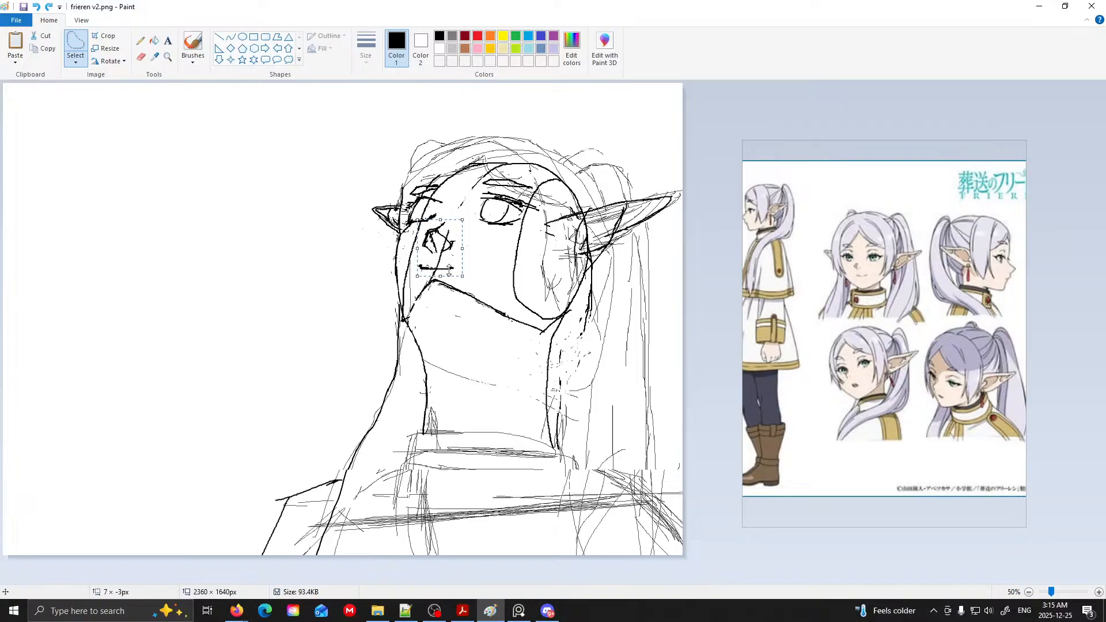
key("Right")
key("Right")
key("Right")
key("Right")
key("Right")
key("Right")
key("Right")
key("Right")
key("Right")
key("Right")
key("Right")
key("Right")
key("Right")
key("Right")
key("Right")
key("Right")
key("Right")
key("Right")
key("Right")
key("Right")
key("Up")
key("Up")
key("Up")
key("Up")
key("Up")
key("Up")
key("Up")
key("Up")
key("Up")
key("Up")
key("Up")
key("Up")
key("Up")
key("Up")
key("Up")
key("Up")
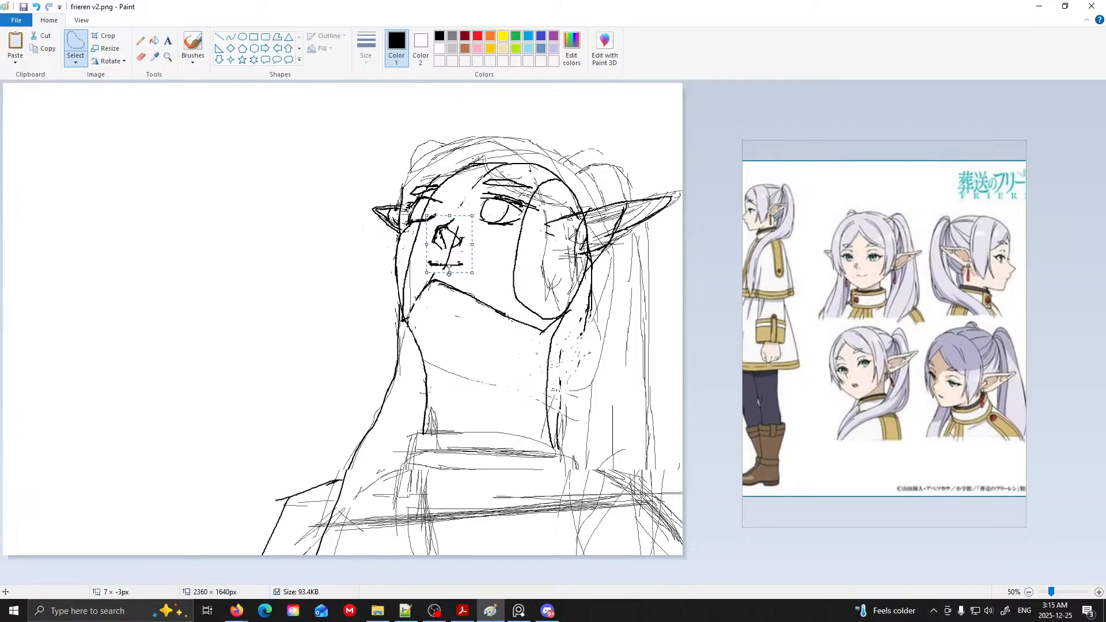
- Nudge the selected nose and mouth upward, then enlarge the selection to 178 × 232 px toward the near eye
key("Up")
key("Up")
key("Up")
key("Up")
key("Up")
key("Up")
key("Up")
key("Up")
key("Up")
key("Up")
key("Up")
key("Up")
key("Up")
key("Up")
key("Up")
key("Up")
key("Right")
key("Right")
key("Right")
key("Right")
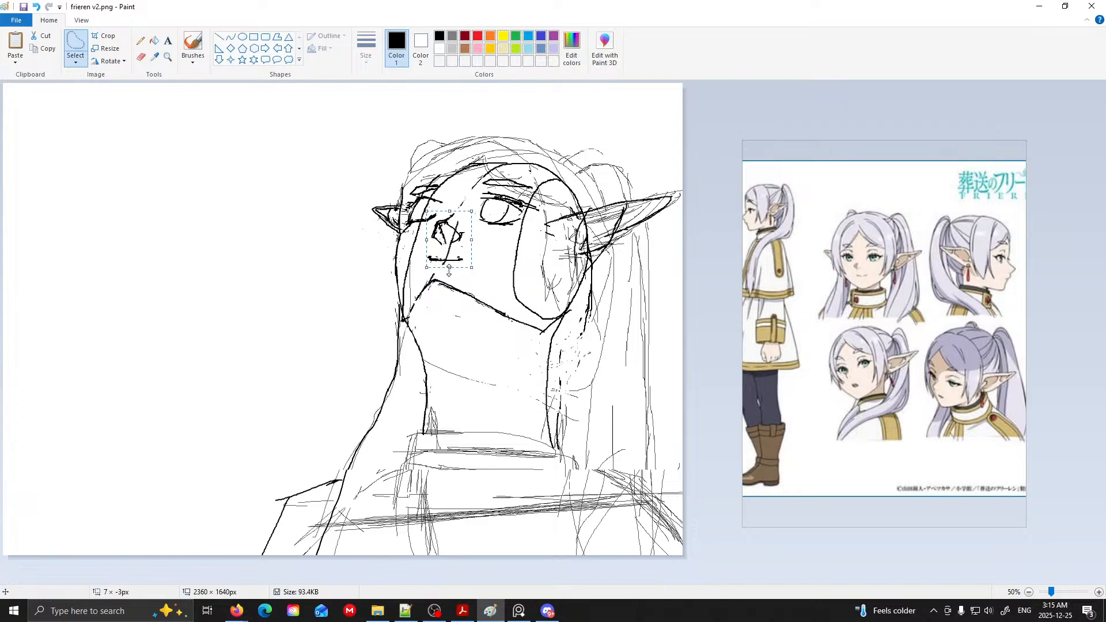
left_click_drag(471, 210, 476, 200)
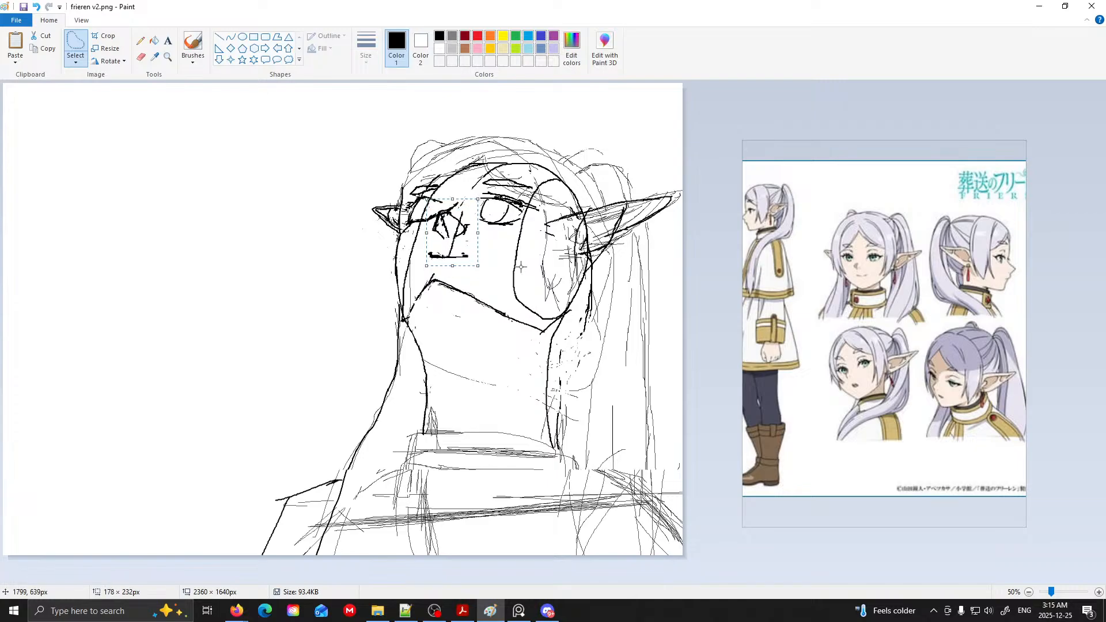
- Nudge the enlarged nose and mouth slightly down and toward the far cheek, then deselect them
key("Down")
key("Down")
key("Down")
key("Down")
key("Down")
key("Down")
key("Down")
key("Down")
key("Down")
key("Down")
key("Down")
key("Down")
key("Left")
key("Left")
key("Left")
key("Left")
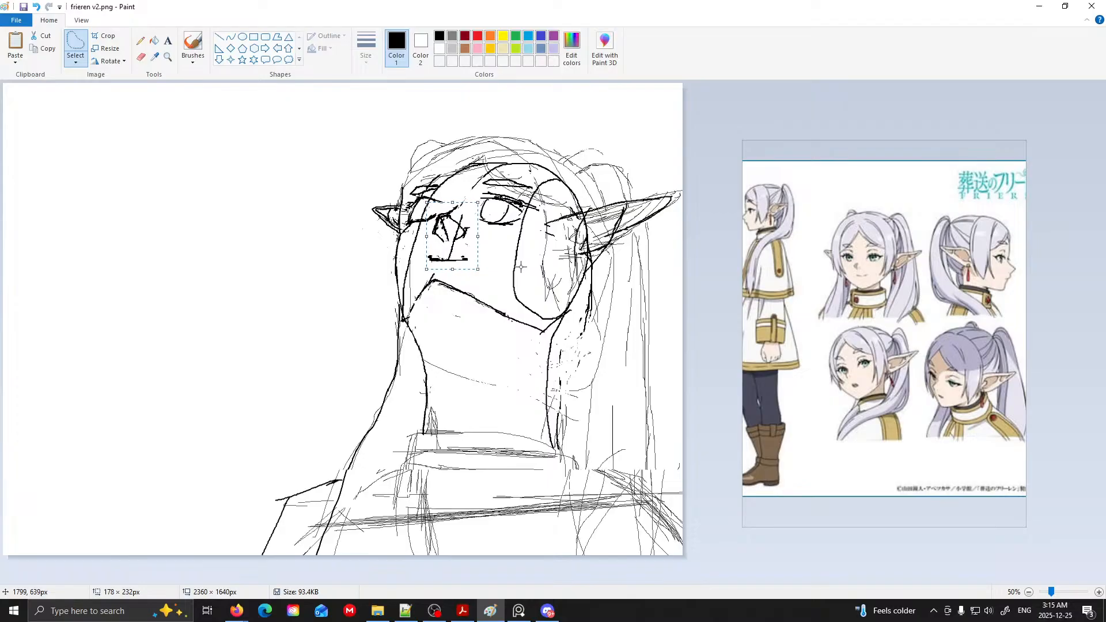
key("Down")
key("Down")
key("Down")
key("Down")
key("Down")
key("Down")
key("Left")
key("Left")
key("Left")
key("Left")
key("Left")
key("Left")
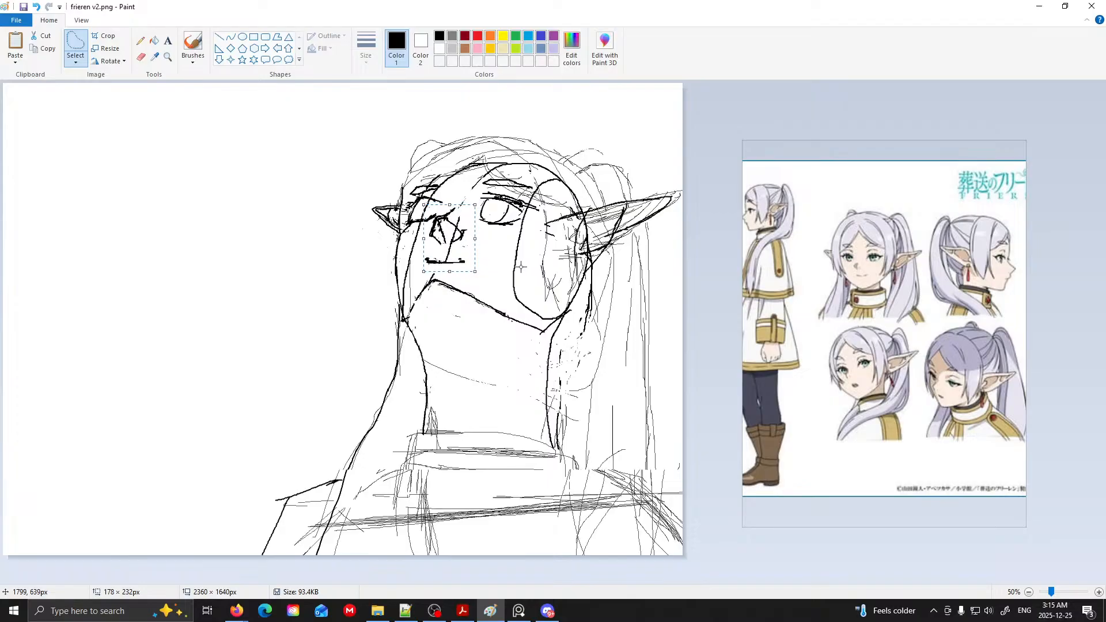
left_click(298, 284)
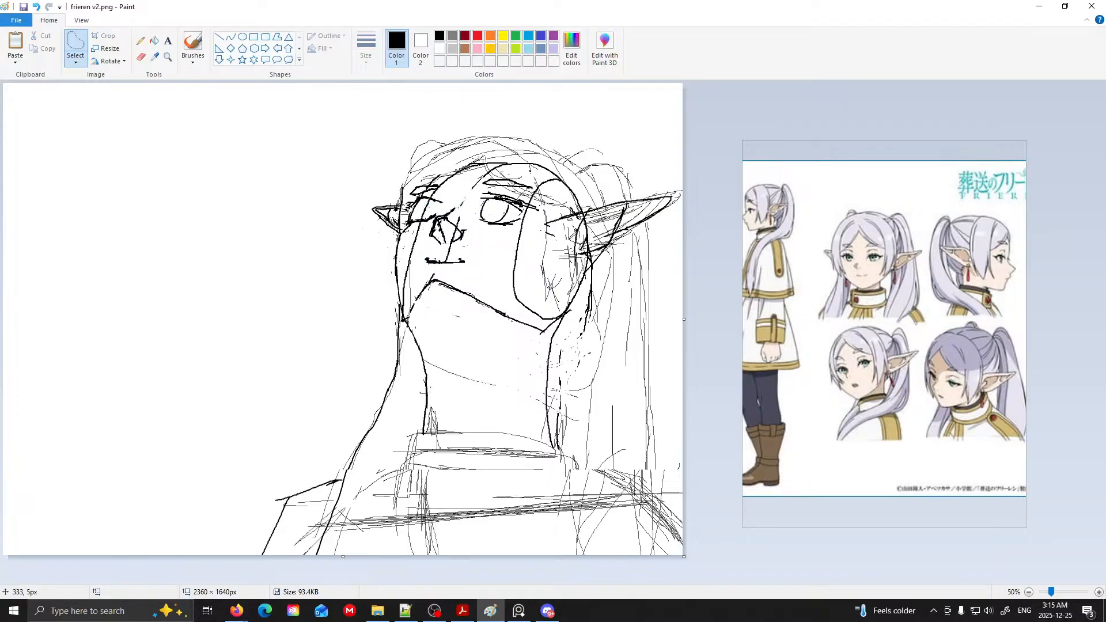
- Remove parts of the guide lines along the far cheek and the front edge of the near side-plane oval
left_click(140, 40)
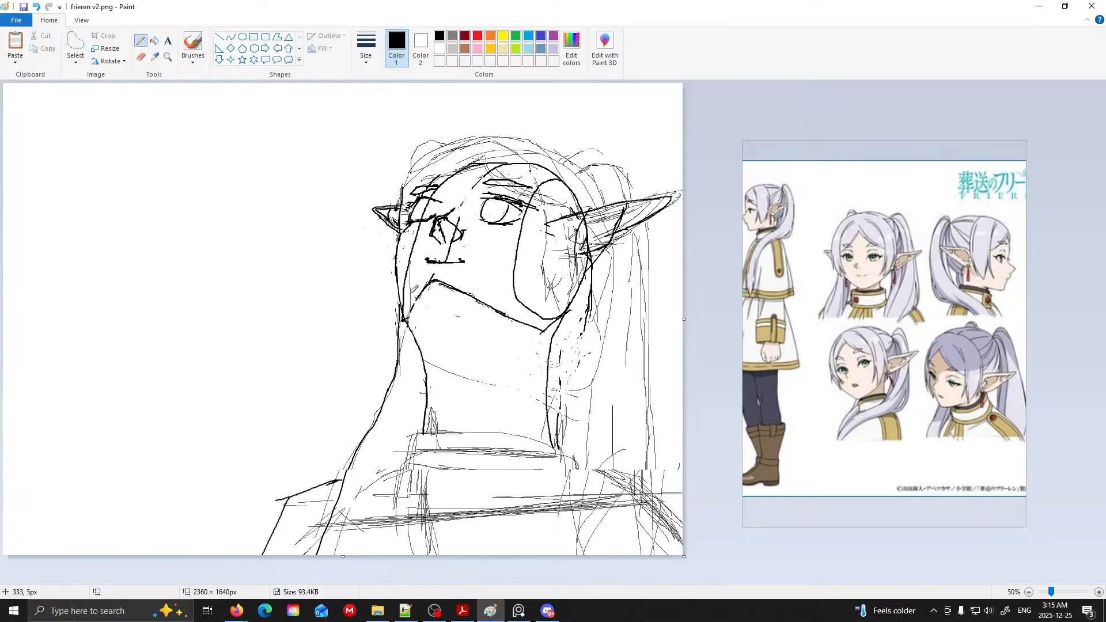
left_click_drag(418, 307, 410, 315)
left_click_drag(494, 251, 532, 246)
left_click_drag(526, 226, 548, 243)
- Bring the coloured upward-looking portrait into view among the reference images and return to the drawing
scroll(894, 296, "down", 4)
mouse_move(894, 296)
left_mouse_down()
mouse_move(788, 300)
mouse_move(897, 295)
left_mouse_up()
scroll(838, 299, "up", 2)
left_click(100, 7)
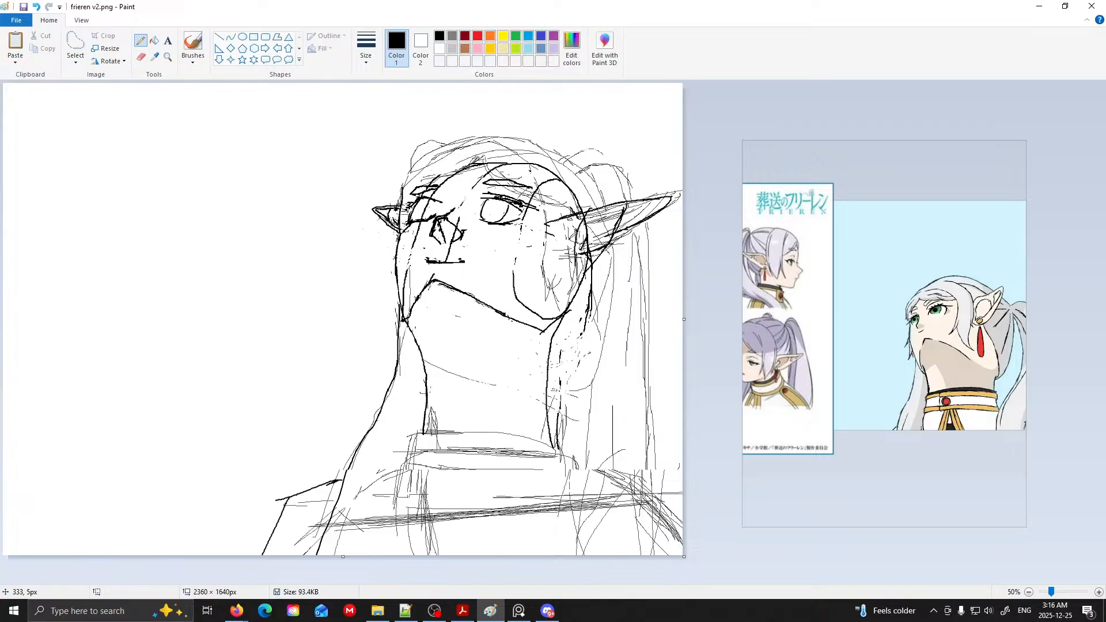
- Try drawing fringe strokes from the forehead parting toward the far ear
left_click_drag(481, 164, 443, 182)
mouse_move(451, 140)
left_mouse_down()
mouse_move(412, 163)
mouse_move(401, 194)
mouse_move(479, 149)
mouse_move(435, 165)
mouse_move(452, 143)
left_mouse_up()
key("ctrl+z")
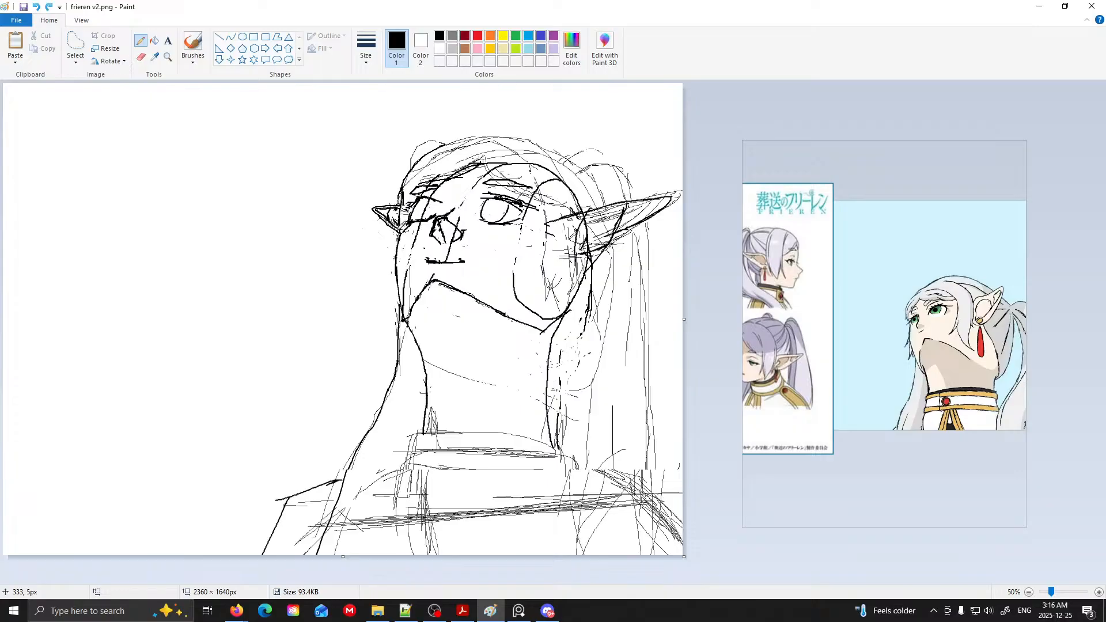
key("ctrl+z")
left_click_drag(402, 227, 431, 166)
key("ctrl+z")
mouse_move(399, 217)
left_mouse_down()
mouse_move(432, 164)
mouse_move(484, 147)
mouse_move(460, 176)
mouse_move(409, 190)
left_mouse_up()
mouse_move(457, 156)
left_mouse_down()
mouse_move(404, 185)
mouse_move(400, 208)
left_mouse_up()
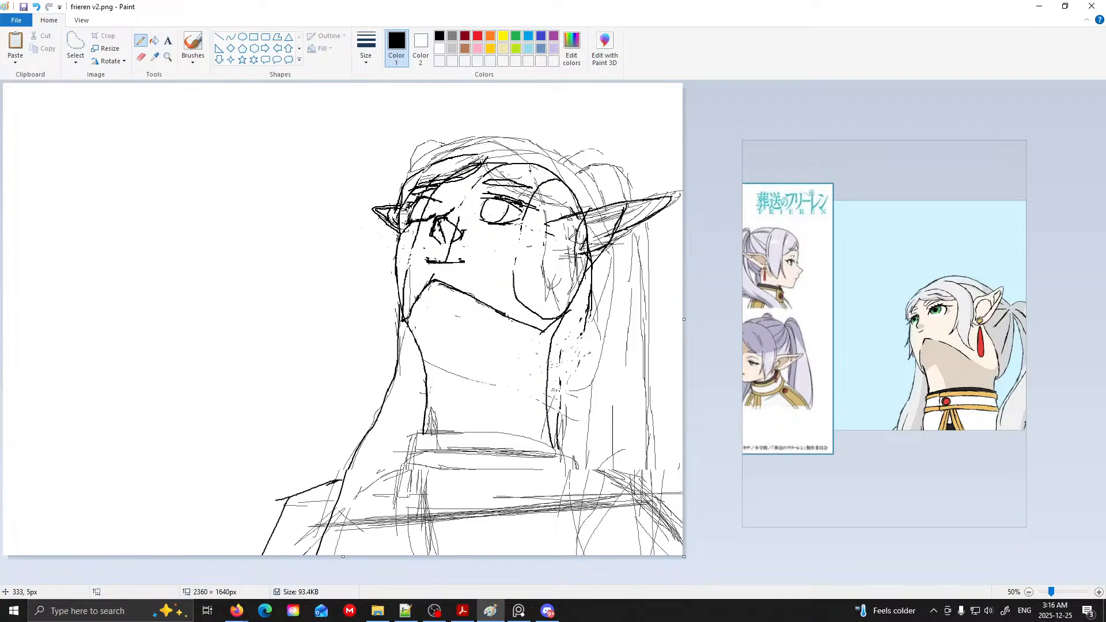
left_click_drag(452, 156, 506, 153)
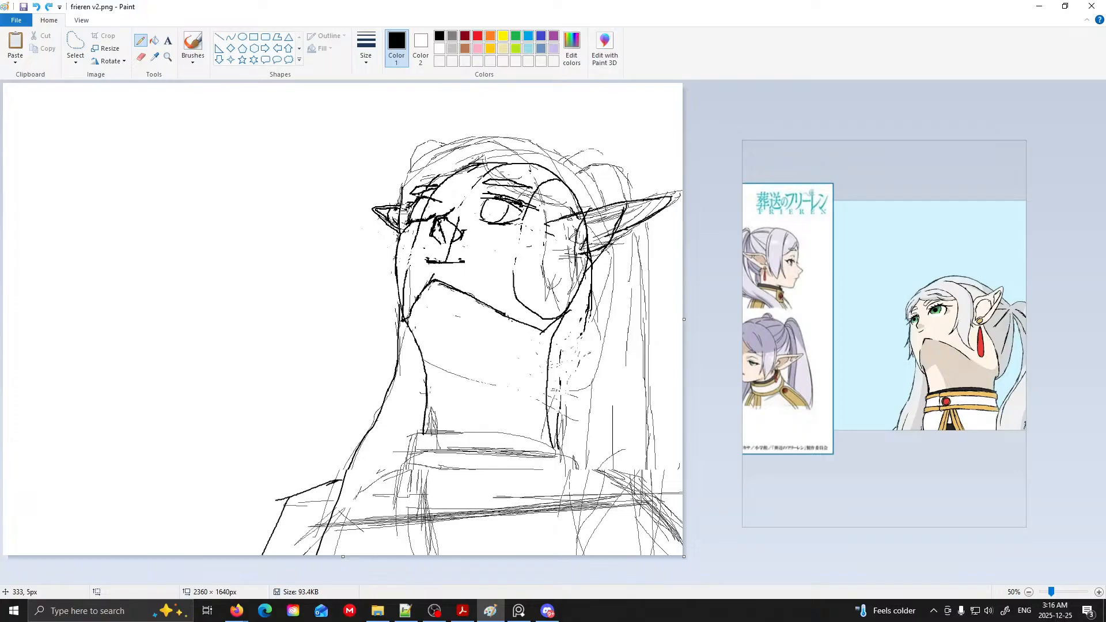
key("alt+Tab")
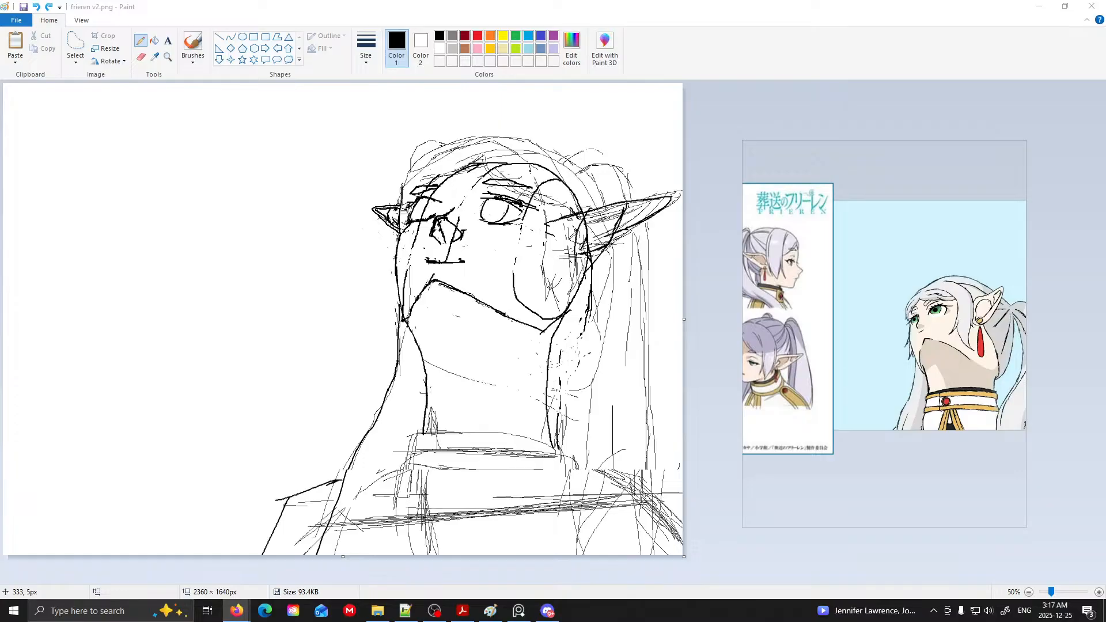
key("alt+Tab")
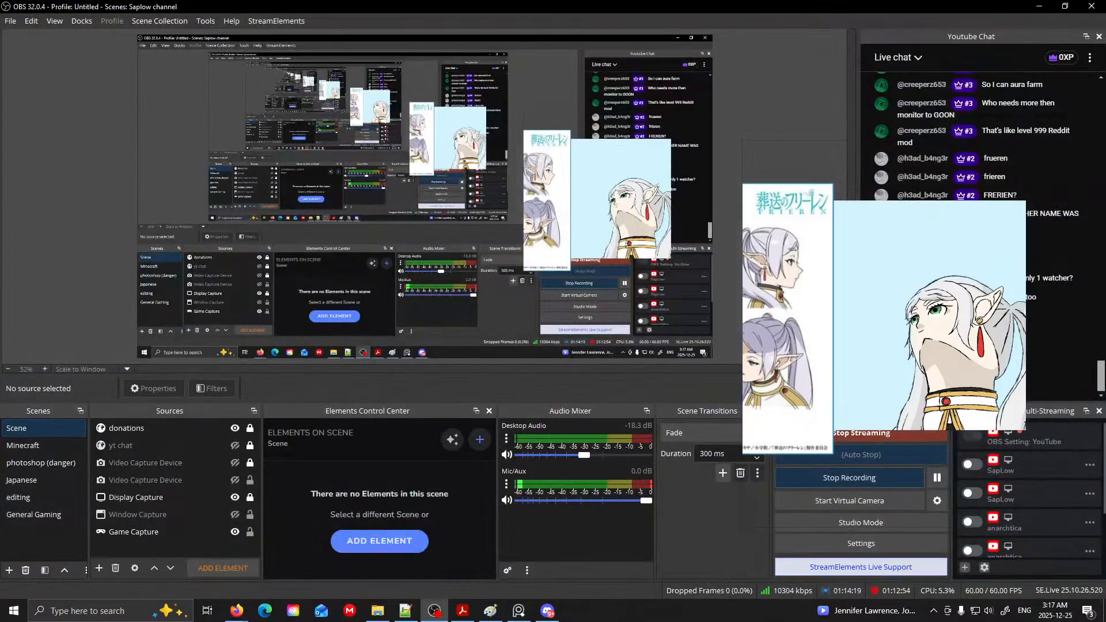
mouse_move(500, 5)
left_mouse_down()
mouse_move(0, 117)
mouse_move(0, 7)
left_mouse_up()
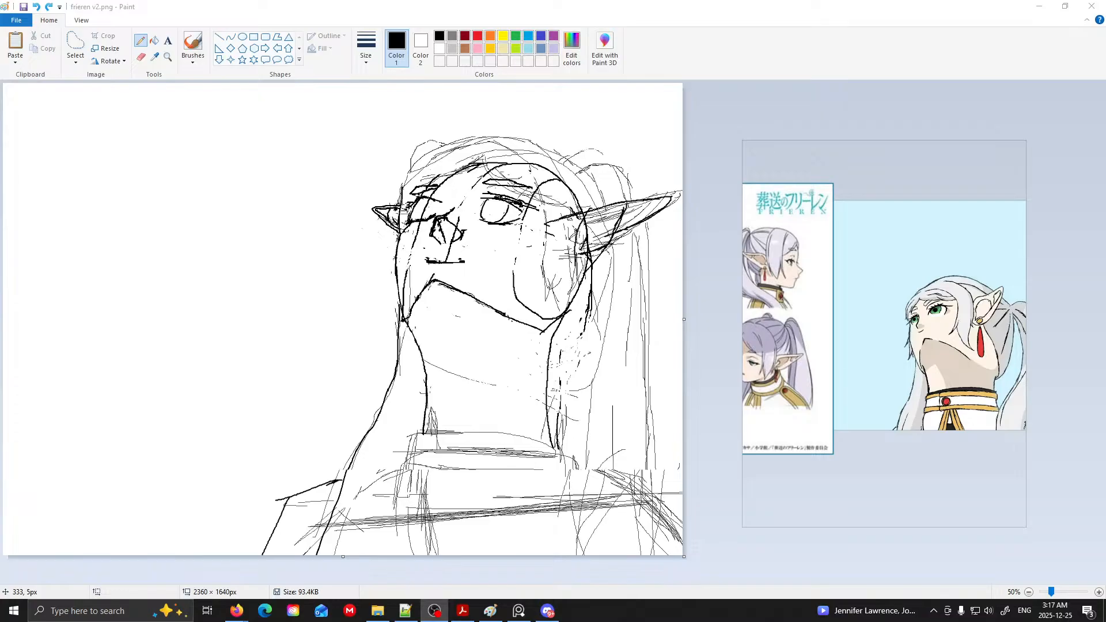
left_click(398, 6)
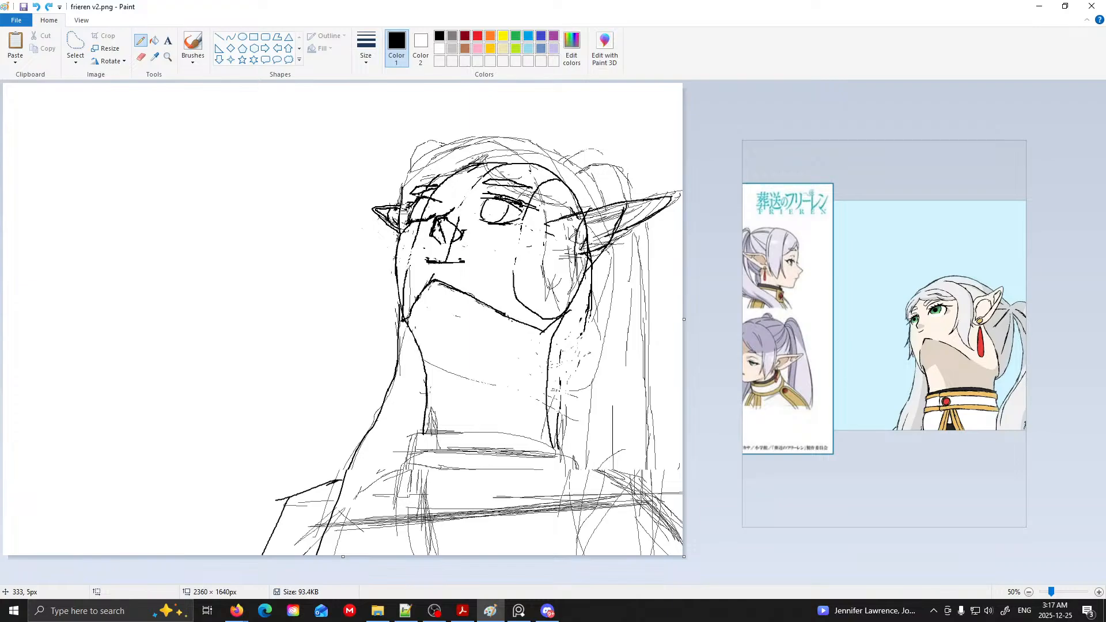
- Draw short fringe strokes on both sides of the forehead parting, undoing the overlong ones, and add strokes to the eyebrows
left_click_drag(484, 156, 437, 177)
left_click_drag(494, 158, 539, 183)
key("ctrl+z")
mouse_move(489, 154)
left_mouse_down()
mouse_move(566, 184)
mouse_move(558, 196)
mouse_move(536, 164)
mouse_move(546, 285)
mouse_move(544, 266)
mouse_move(538, 308)
mouse_move(554, 286)
mouse_move(575, 313)
left_mouse_up()
key("ctrl+z")
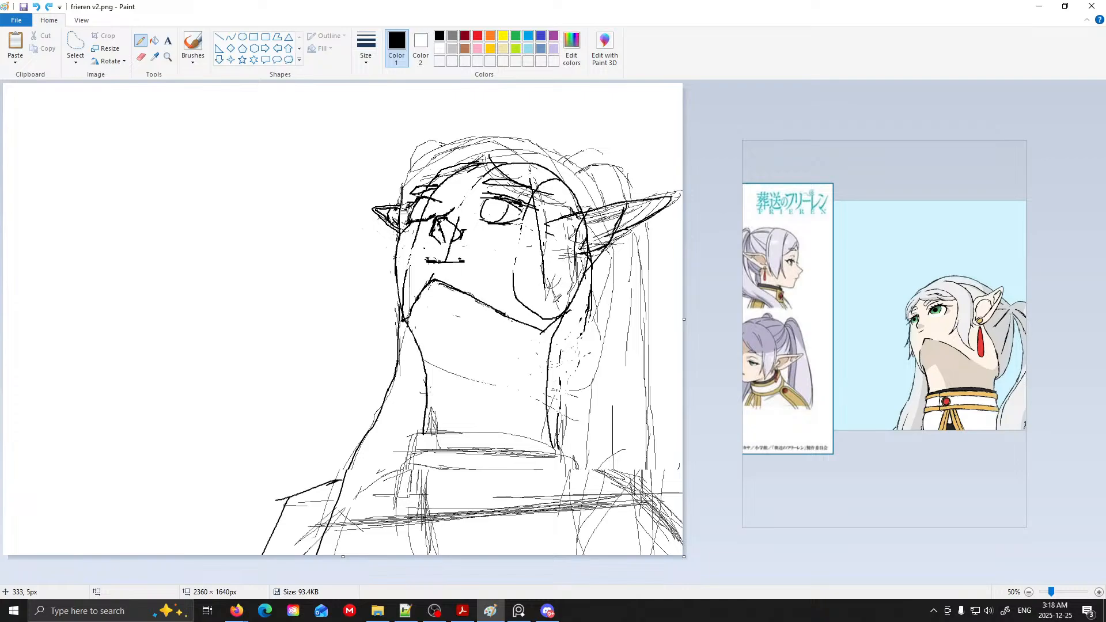
key("ctrl+z")
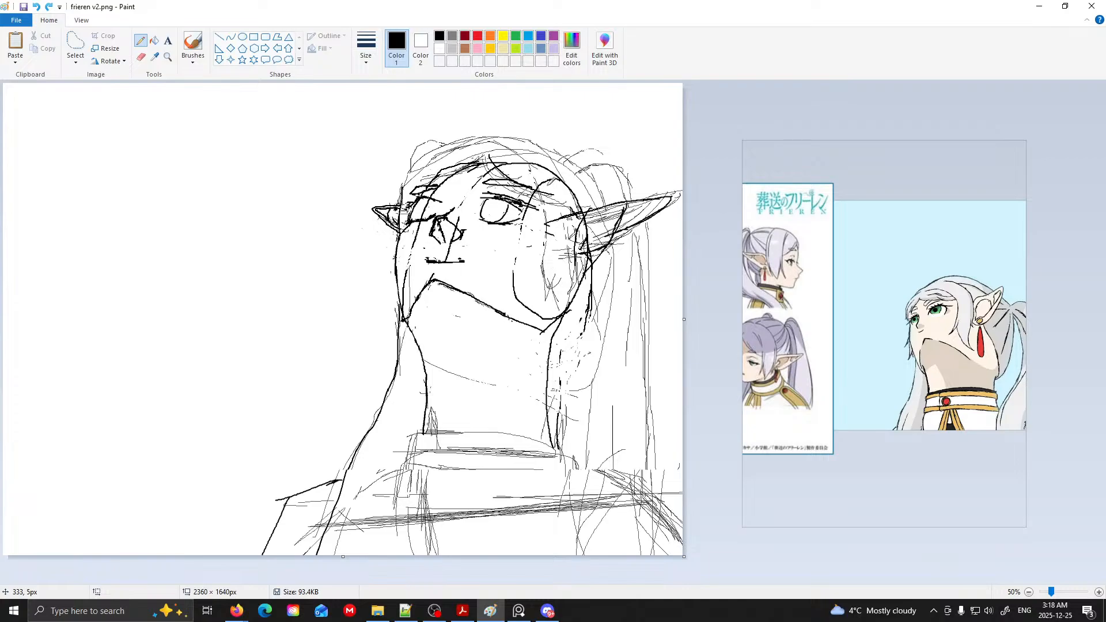
left_click_drag(503, 151, 558, 190)
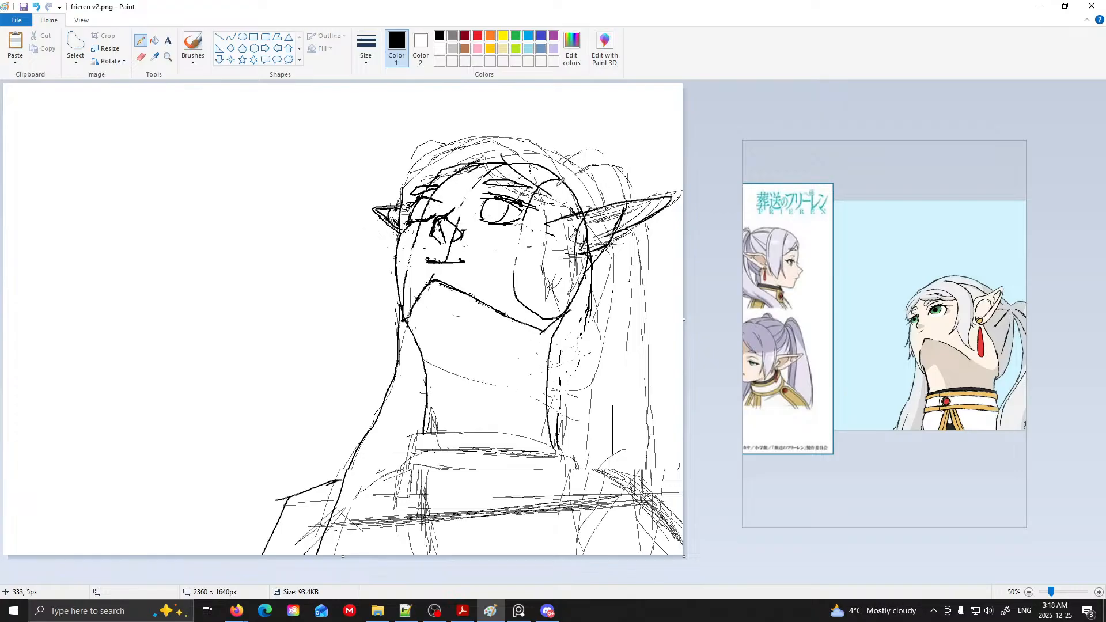
left_click_drag(479, 190, 535, 186)
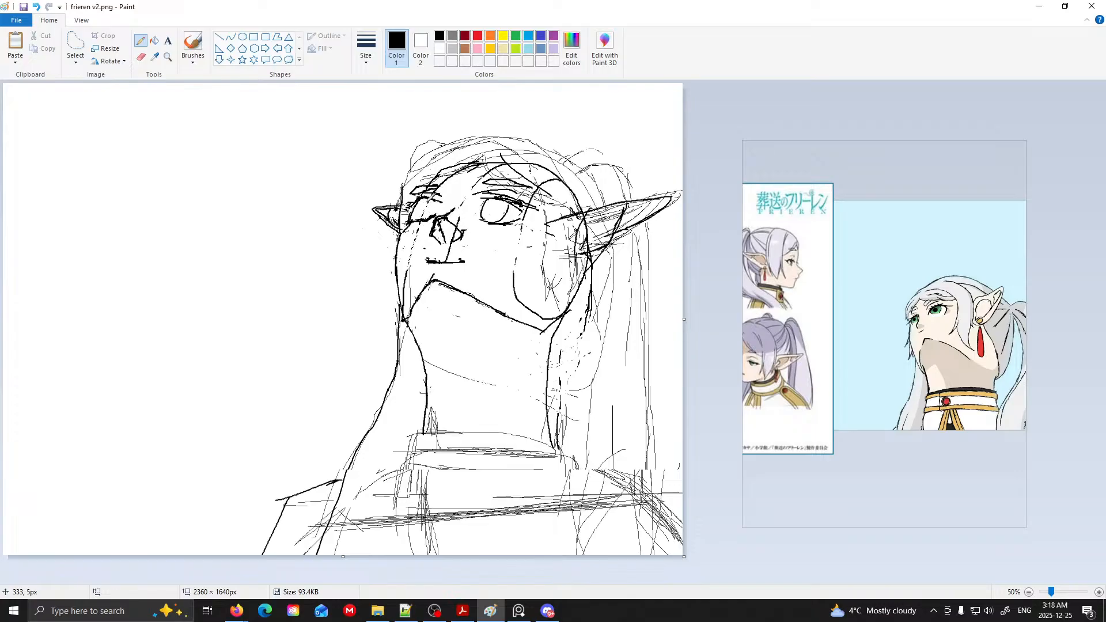
- Bring the character sheet's head views closer as reference and draw a fringe strand from the parting across the near brow
left_click_drag(820, 281, 943, 273)
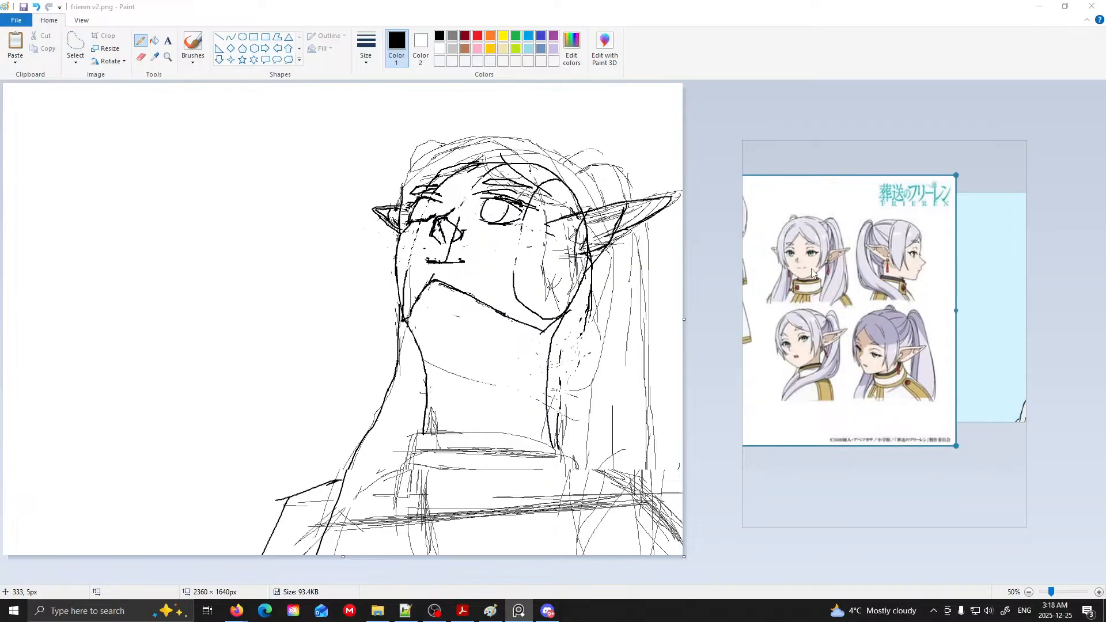
scroll(813, 272, "up", 3)
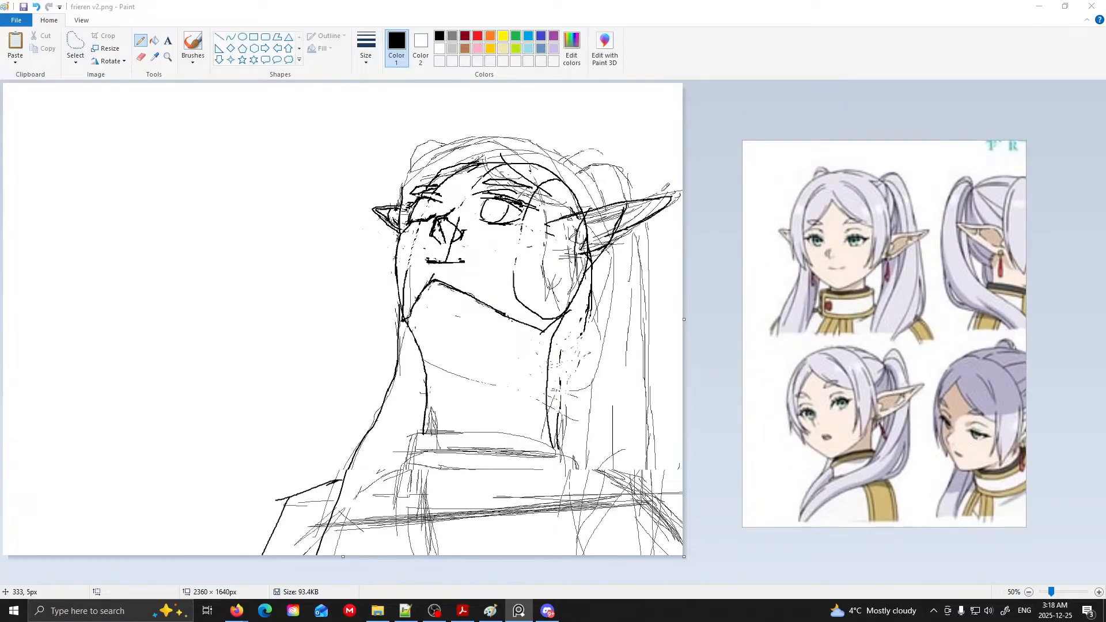
left_click(493, 165)
left_click_drag(485, 166, 539, 210)
key("ctrl+z")
left_click_drag(482, 159, 553, 214)
- Move the reference beside the face and draw the near side lock from the forehead to the jaw with pointed ends
left_click(1100, 592)
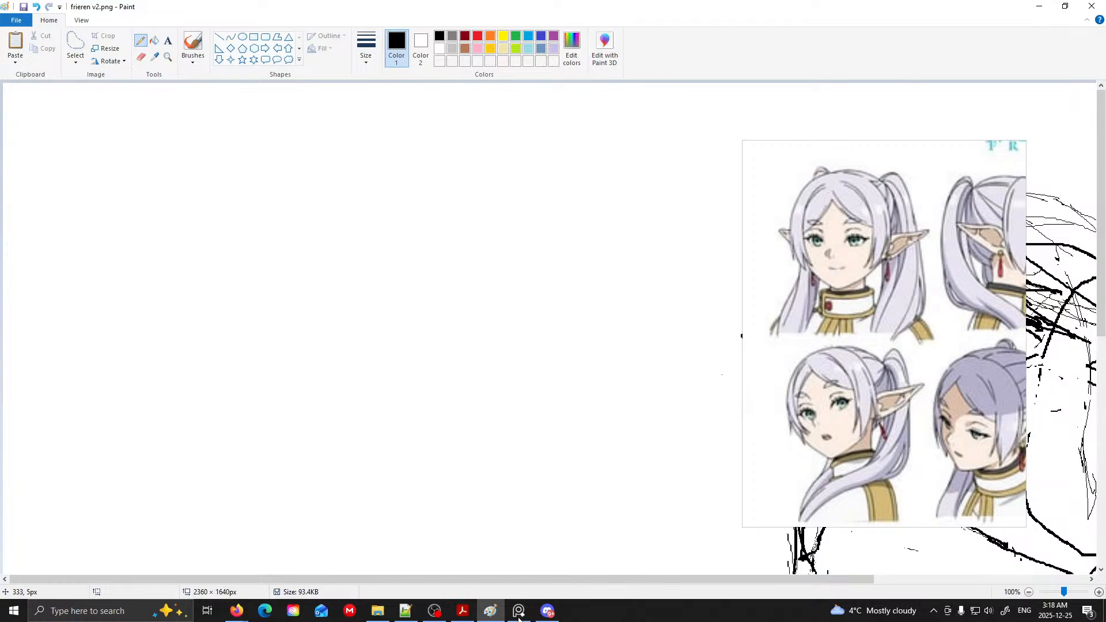
left_click_drag(519, 579, 731, 579)
mouse_move(884, 366)
left_mouse_down()
mouse_move(525, 373)
mouse_move(202, 358)
left_mouse_up()
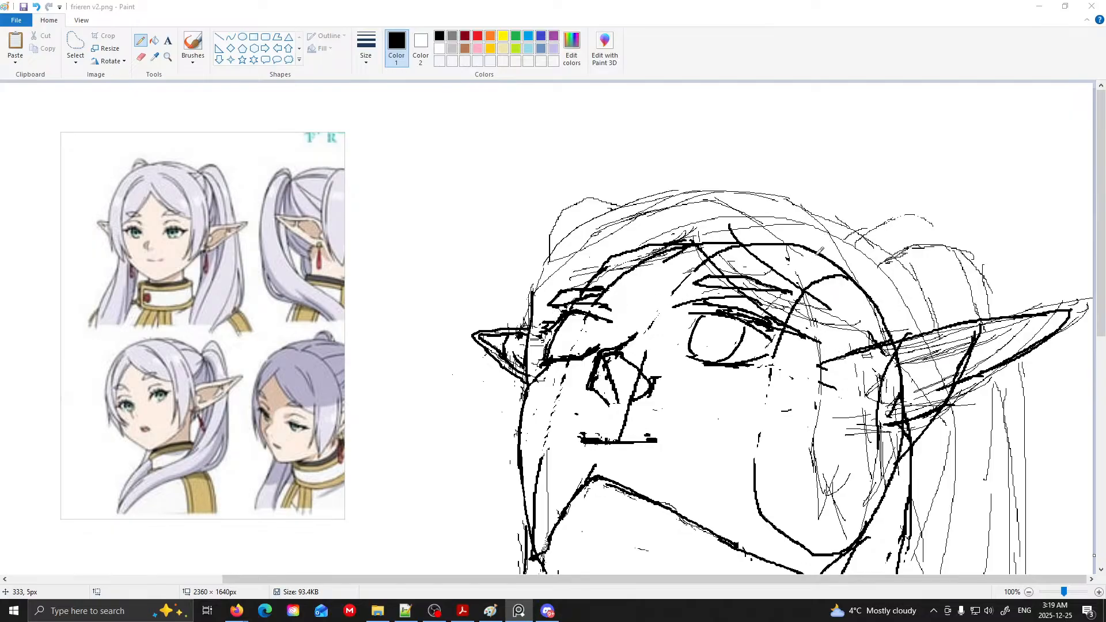
left_click(806, 268)
mouse_move(802, 270)
left_mouse_down()
mouse_move(814, 431)
mouse_move(798, 505)
mouse_move(820, 493)
mouse_move(845, 445)
mouse_move(831, 531)
left_mouse_up()
mouse_move(883, 304)
left_mouse_down()
mouse_move(884, 421)
mouse_move(869, 520)
mouse_move(817, 562)
left_mouse_up()
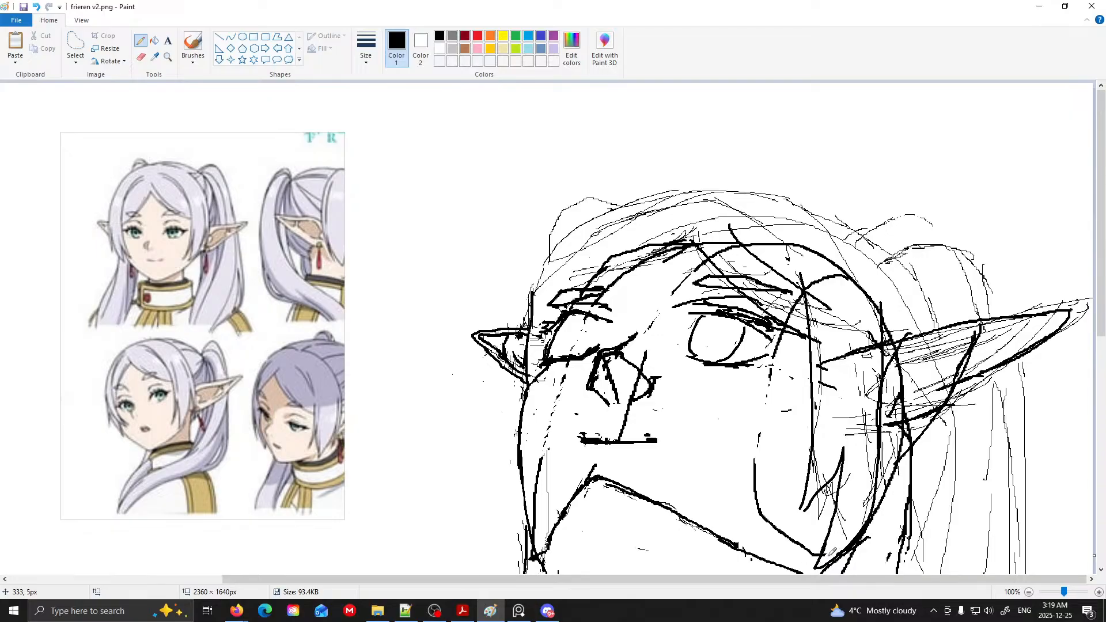
- Erase the remaining side-plane guide line on the near cheek with a resized eraser
left_click(144, 60)
left_click(366, 49)
left_click(392, 133)
left_click_drag(764, 512, 757, 485)
- Redraw the near side lock's inner edge with a pencil curve and add an outer strand from the crown past the jaw
left_click(140, 41)
scroll(849, 442, "down", 2)
scroll(849, 443, "up", 2)
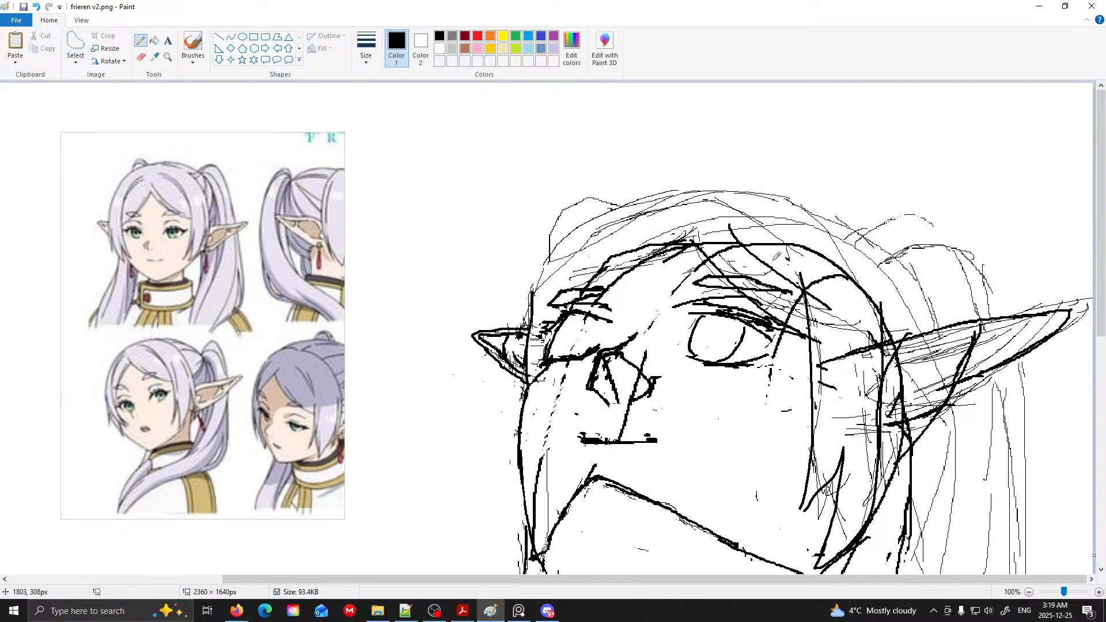
mouse_move(775, 234)
left_mouse_down()
mouse_move(812, 316)
mouse_move(827, 397)
mouse_move(823, 463)
mouse_move(803, 503)
left_mouse_up()
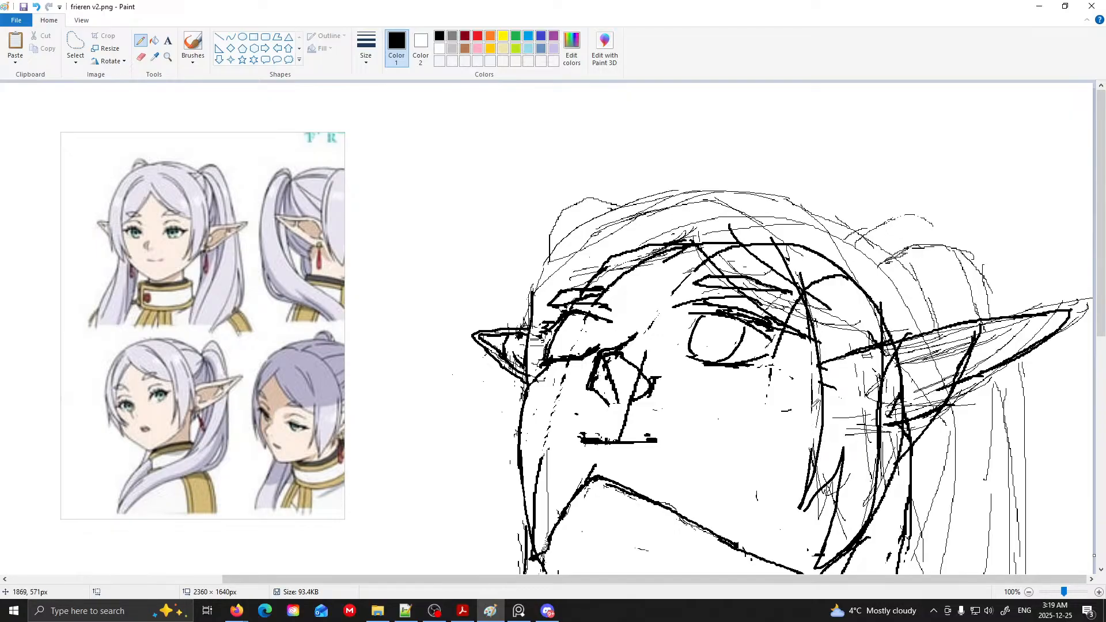
scroll(803, 417, "down", 3)
scroll(797, 414, "up", 3)
mouse_move(815, 210)
left_mouse_down()
mouse_move(866, 283)
mouse_move(892, 362)
mouse_move(889, 518)
mouse_move(862, 562)
left_mouse_up()
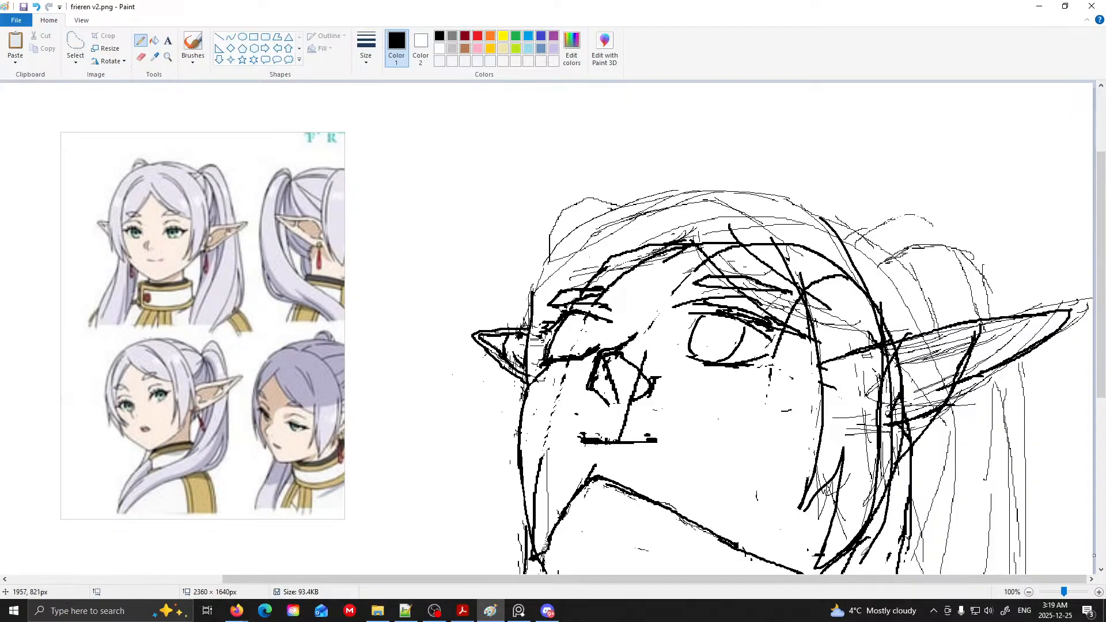
scroll(867, 553, "down", 2)
scroll(877, 396, "up", 2)
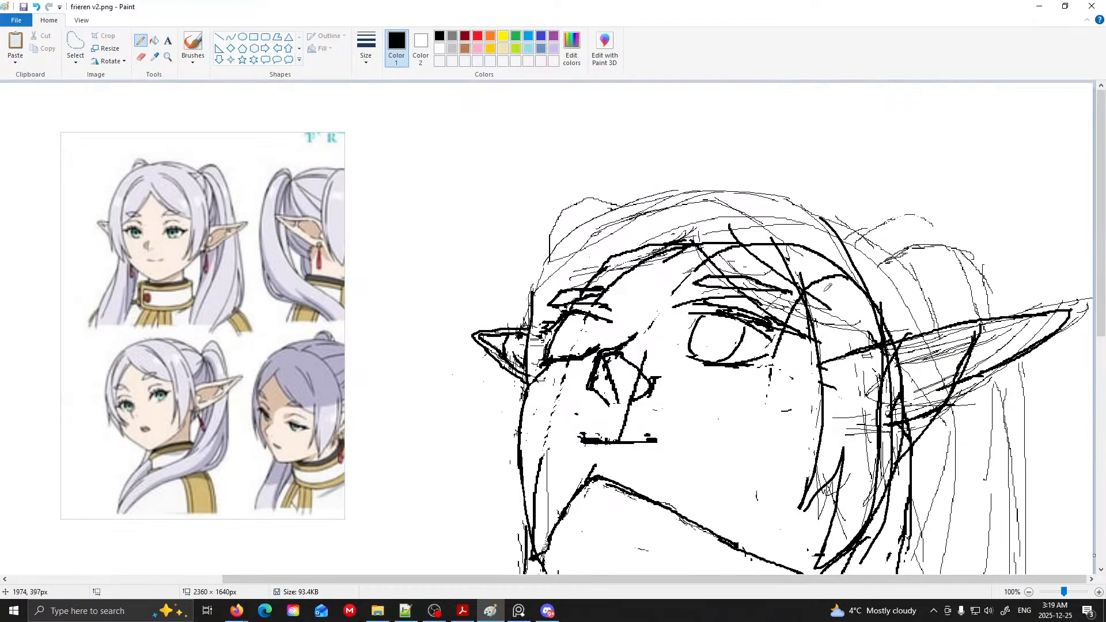
- Erase the stray sketch and ear lines inside the near side lock, undoing one erasing stroke
left_click(141, 57)
mouse_move(853, 329)
left_mouse_down()
mouse_move(879, 355)
mouse_move(884, 376)
mouse_move(868, 504)
mouse_move(867, 389)
left_mouse_up()
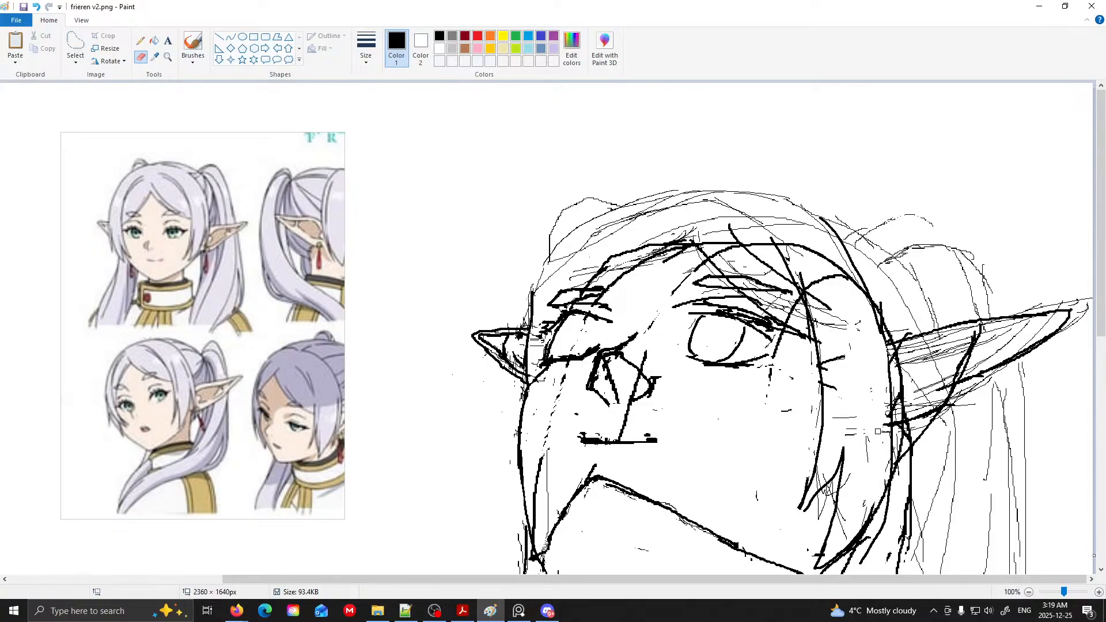
mouse_move(835, 425)
left_mouse_down()
mouse_move(824, 374)
mouse_move(837, 349)
left_mouse_up()
key("ctrl+z")
mouse_move(836, 400)
left_mouse_down()
mouse_move(875, 390)
mouse_move(867, 462)
left_mouse_up()
- Draw a pencil fringe strand from the parting down to the far brow, undoing the extra strokes above it
left_click(140, 41)
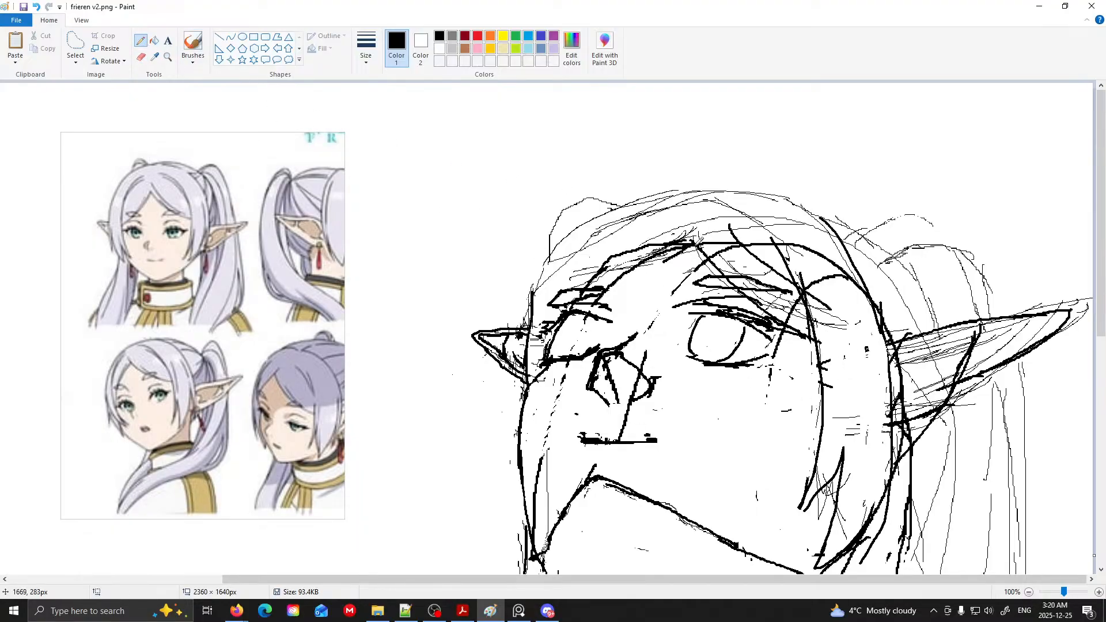
left_click_drag(604, 292, 554, 298)
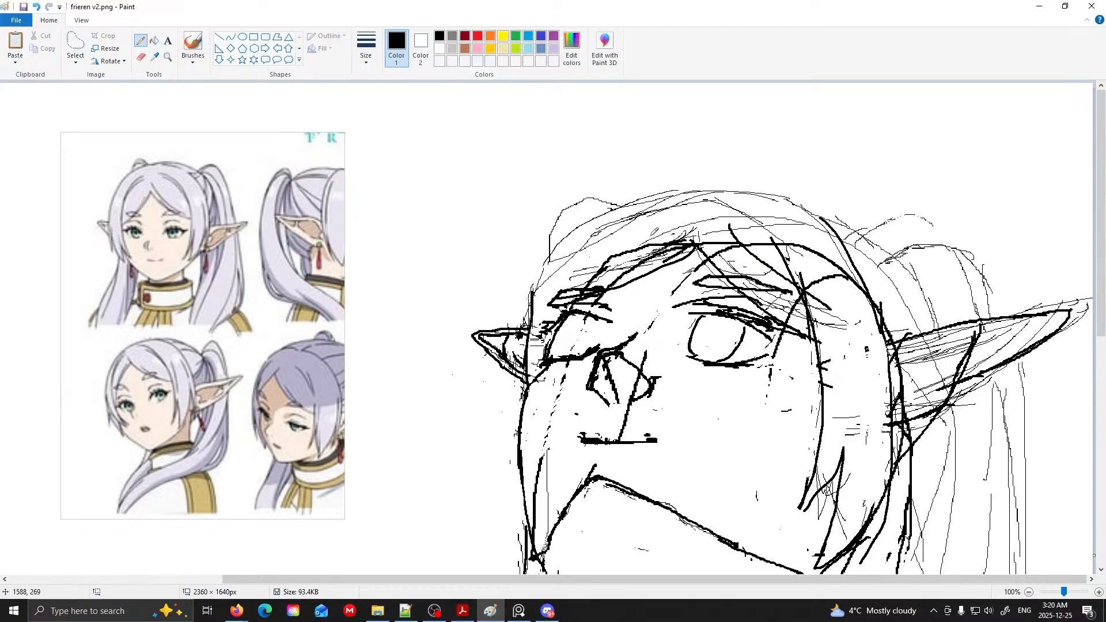
mouse_move(686, 208)
left_mouse_down()
mouse_move(597, 233)
mouse_move(568, 272)
left_mouse_up()
key("ctrl+z")
left_click_drag(685, 202, 592, 230)
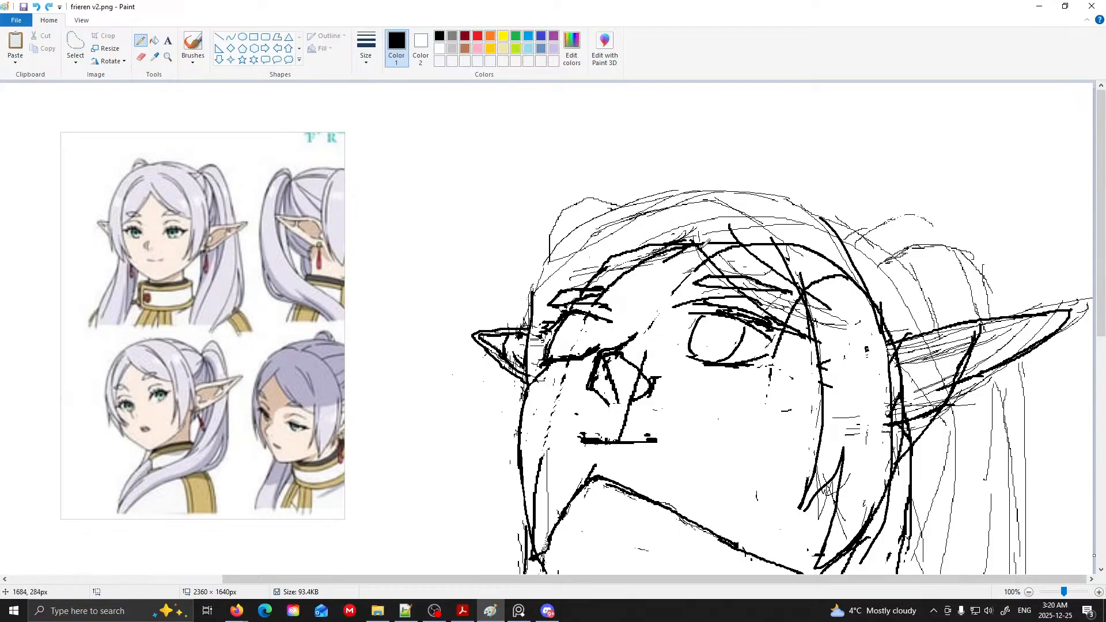
- Try outlining the far side lock with a curve from the parting to the far brow and a line down the cheek
left_click_drag(685, 210, 535, 317)
key("ctrl+z")
left_click_drag(670, 216, 528, 359)
key("ctrl+z")
left_click_drag(666, 209, 518, 424)
key("ctrl+z")
left_click_drag(712, 227, 588, 272)
key("ctrl+z")
left_click_drag(691, 223, 543, 326)
left_click_drag(548, 367, 567, 413)
key("ctrl+z")
mouse_move(549, 308)
left_mouse_down()
mouse_move(549, 397)
mouse_move(570, 432)
left_mouse_up()
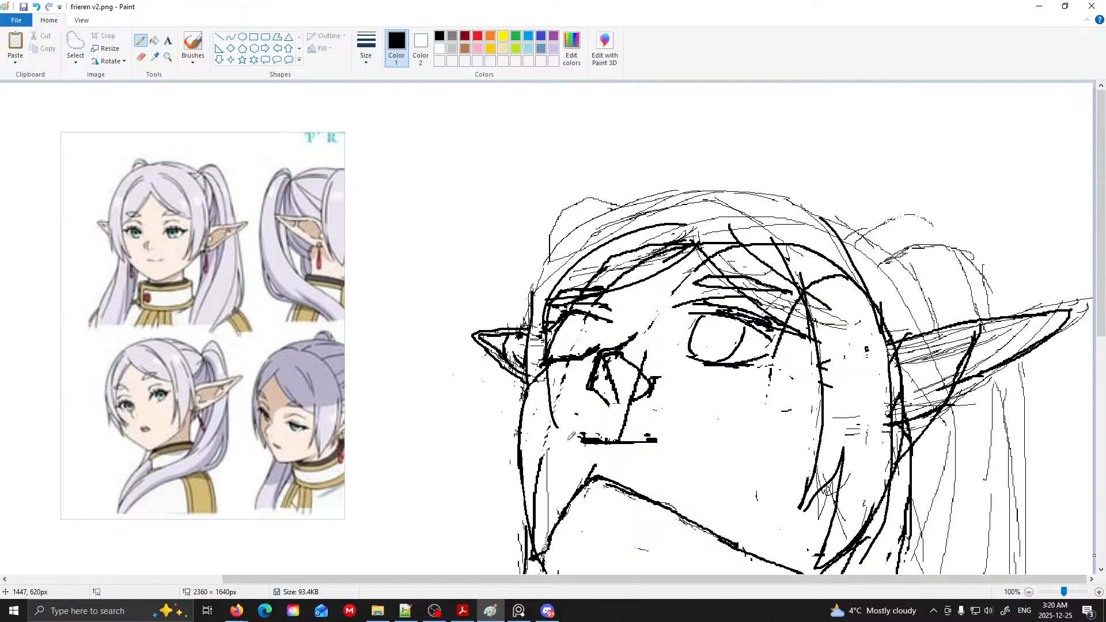
- Try drawing the outer hair contour from the crown around the far side of the head, then undo it and the far lock
mouse_move(651, 200)
left_mouse_down()
mouse_move(589, 233)
mouse_move(513, 328)
left_mouse_up()
key("ctrl+z")
mouse_move(654, 196)
left_mouse_down()
mouse_move(596, 219)
mouse_move(503, 324)
left_mouse_up()
key("ctrl+z")
mouse_move(638, 197)
left_mouse_down()
mouse_move(518, 316)
mouse_move(527, 291)
mouse_move(505, 407)
mouse_move(508, 436)
left_mouse_up()
key("ctrl+z")
left_click_drag(517, 304, 525, 462)
key("ctrl+z")
mouse_move(519, 294)
left_mouse_down()
mouse_move(526, 459)
mouse_move(545, 479)
left_mouse_up()
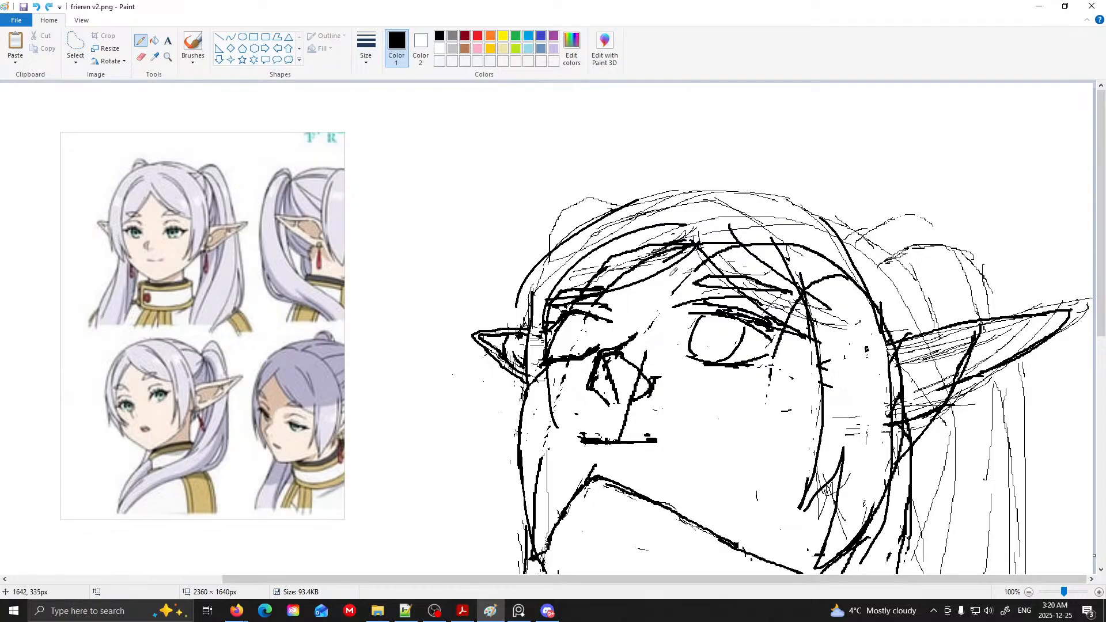
key("ctrl+z")
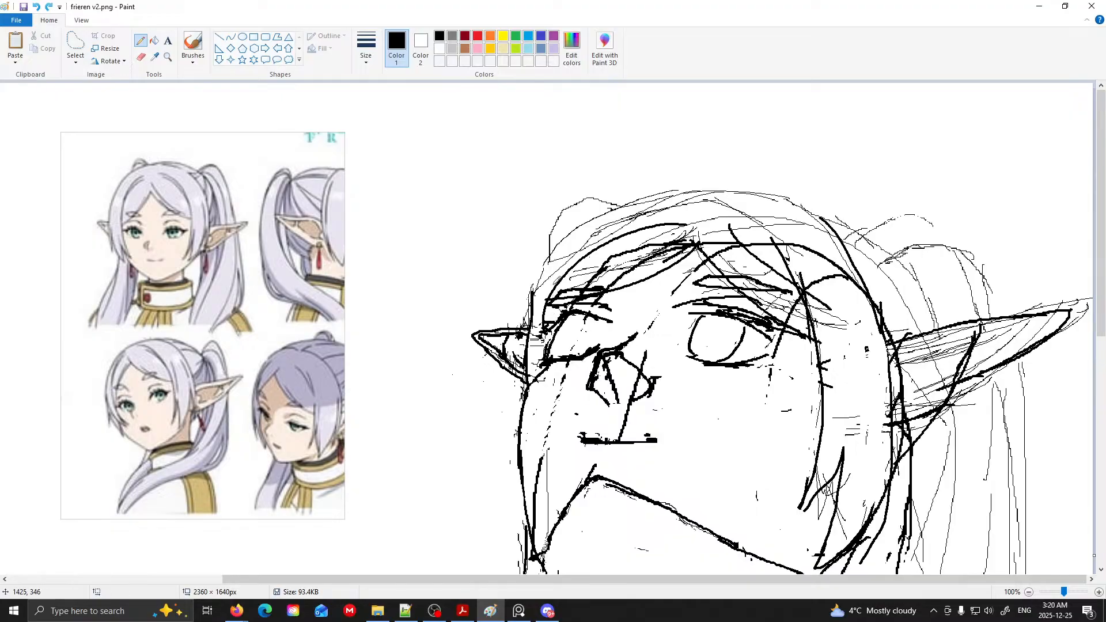
key("ctrl+z")
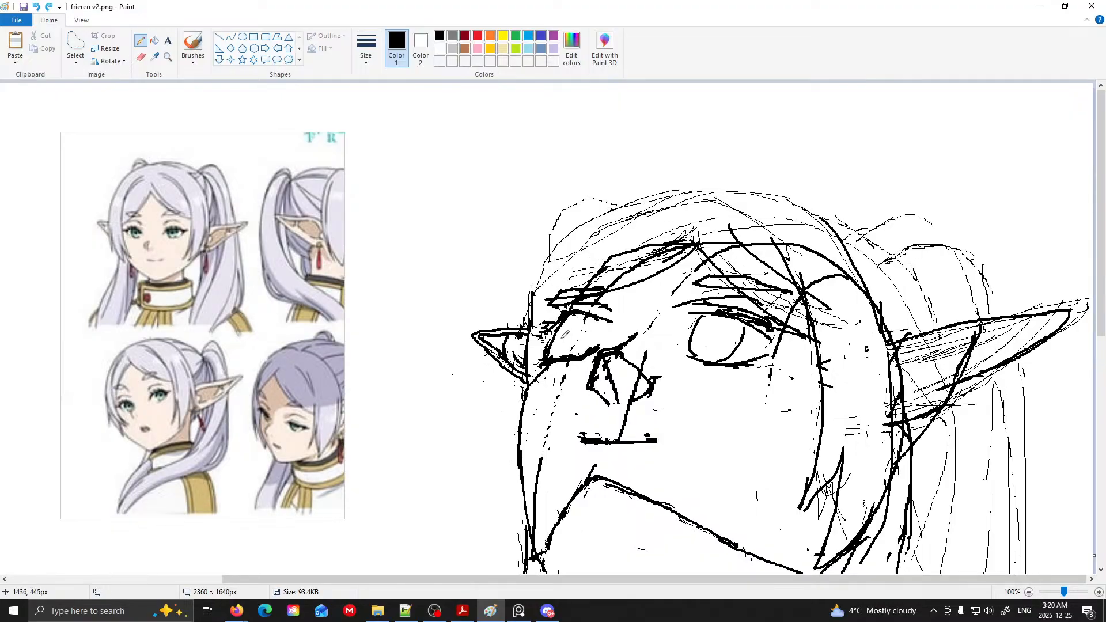
- Draw a curved hair contour from the crown down to the far temple, undoing the extra strokes beside it
mouse_move(654, 197)
left_mouse_down()
mouse_move(557, 280)
mouse_move(532, 345)
left_mouse_up()
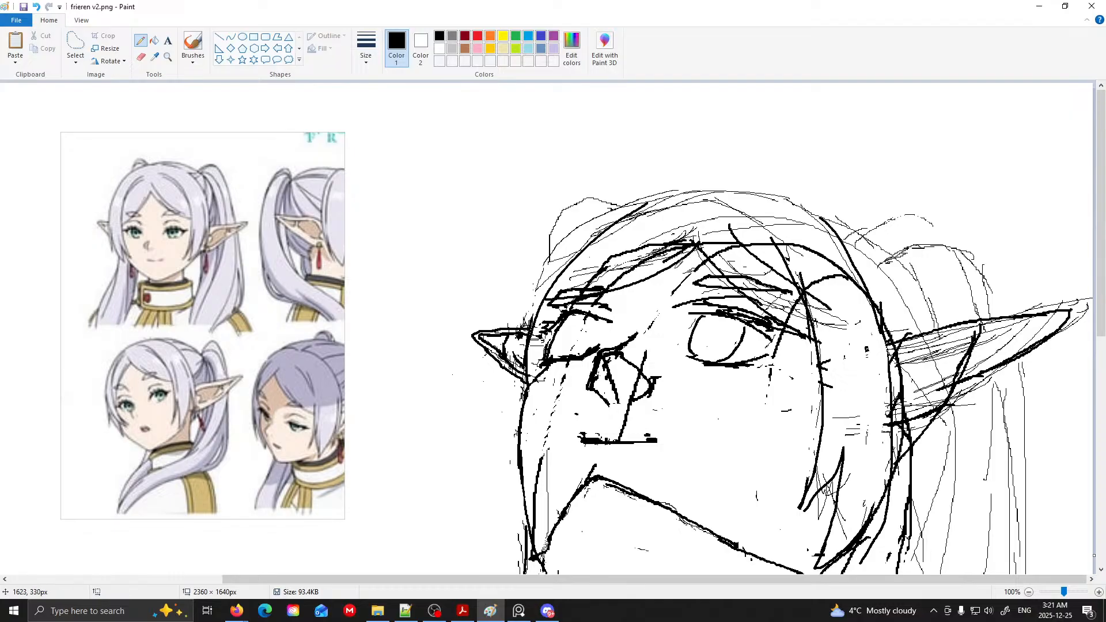
left_click_drag(645, 232, 592, 288)
key("ctrl+z")
mouse_move(628, 218)
left_mouse_down()
mouse_move(551, 301)
mouse_move(547, 374)
left_mouse_up()
key("ctrl+z")
mouse_move(645, 199)
left_mouse_down()
mouse_move(609, 232)
mouse_move(552, 353)
left_mouse_up()
key("ctrl+z")
mouse_move(654, 204)
left_mouse_down()
mouse_move(560, 333)
mouse_move(549, 359)
left_mouse_up()
key("ctrl+z")
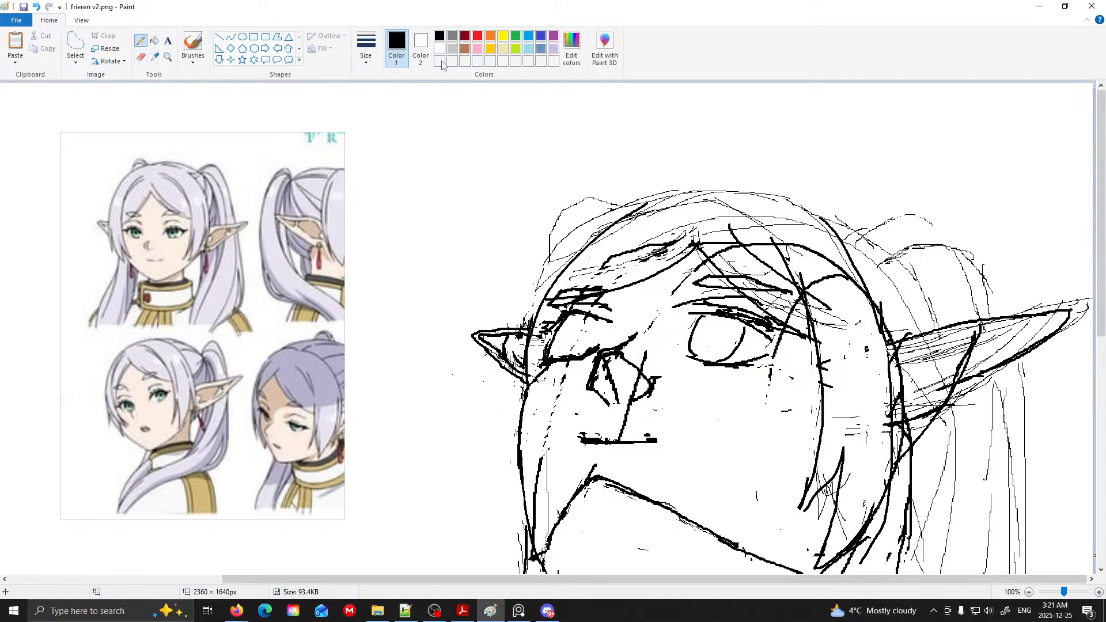
- Erase the sketch lines above the fringe and draw curved hair strands on both sides of the parting, undoing rejected strokes
mouse_move(687, 246)
left_mouse_down()
mouse_move(664, 252)
mouse_move(685, 235)
mouse_move(640, 259)
mouse_move(605, 261)
mouse_move(657, 242)
mouse_move(628, 244)
left_mouse_up()
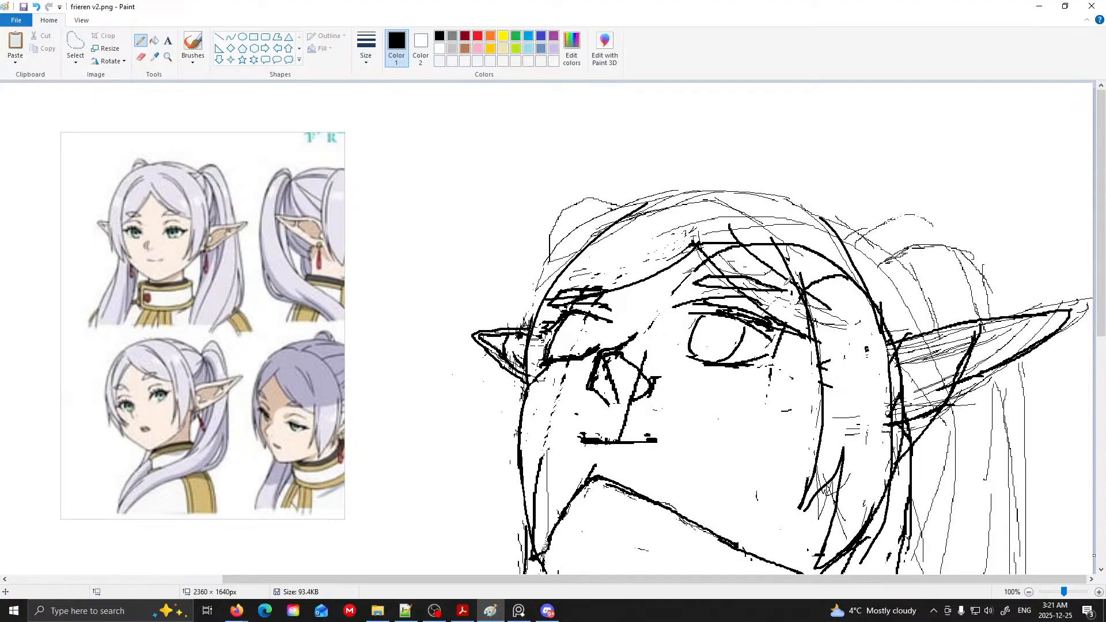
mouse_move(767, 264)
left_mouse_down()
mouse_move(713, 210)
mouse_move(777, 239)
mouse_move(707, 197)
left_mouse_up()
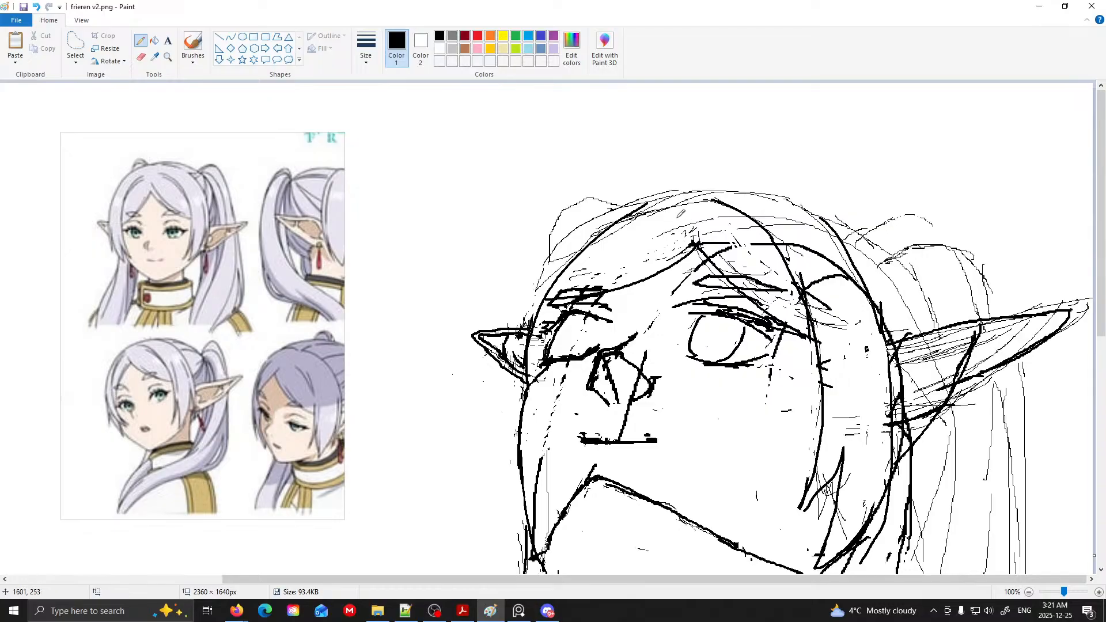
left_click_drag(683, 214, 541, 280)
key("ctrl+z")
left_click_drag(680, 222, 554, 286)
key("ctrl+z")
key("ctrl+z")
left_click_drag(781, 238, 686, 214)
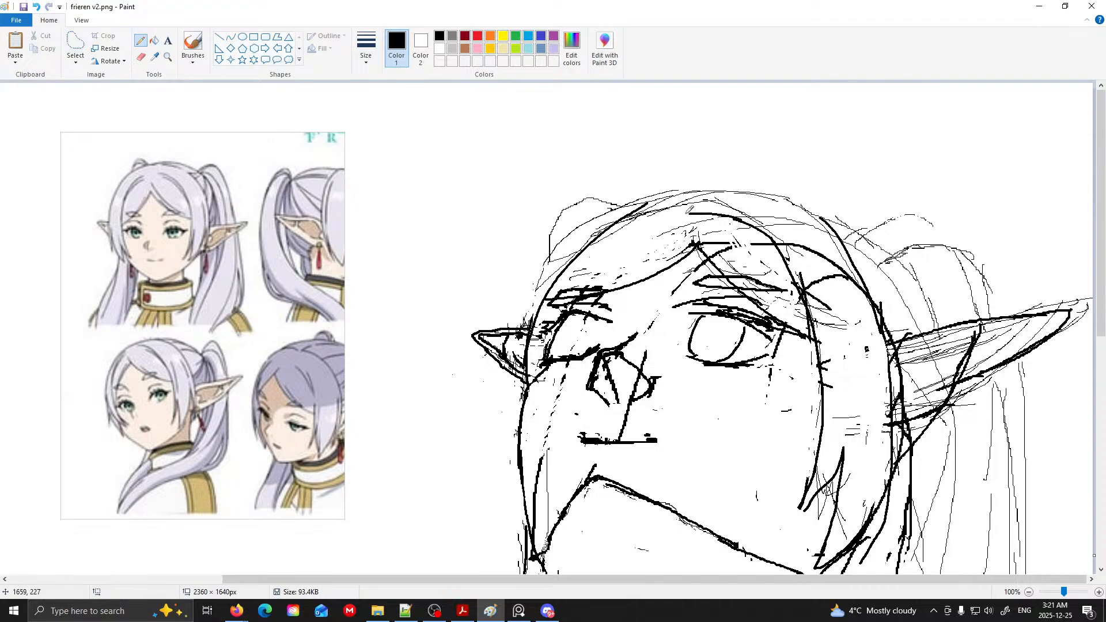
key("ctrl+z")
left_click_drag(669, 213, 563, 260)
key("ctrl+z")
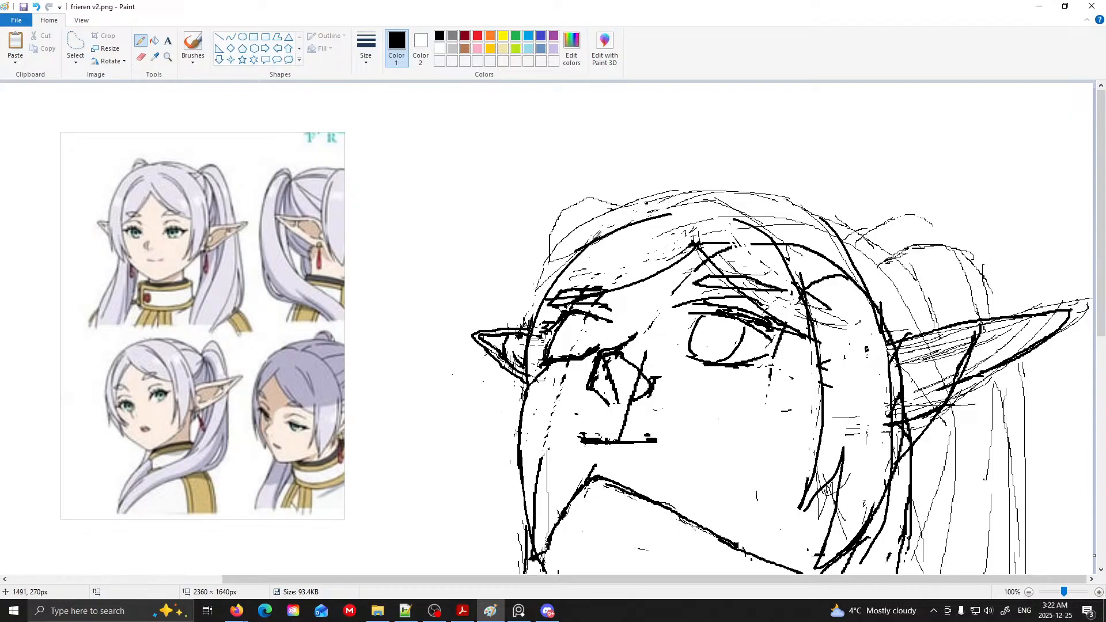
- Draw the outer hair contour from the far temple over the crown and down to the near ear, undoing failed strokes
mouse_move(584, 213)
left_mouse_down()
mouse_move(528, 275)
mouse_move(515, 311)
mouse_move(549, 249)
mouse_move(525, 356)
mouse_move(562, 228)
left_mouse_up()
key("ctrl+z")
key("ctrl+z")
key("ctrl+z")
mouse_move(529, 332)
left_mouse_down()
mouse_move(562, 243)
mouse_move(670, 185)
mouse_move(792, 212)
left_mouse_up()
key("ctrl+z")
left_click_drag(658, 182, 818, 201)
scroll(862, 233, "down", 5)
scroll(861, 232, "up", 5)
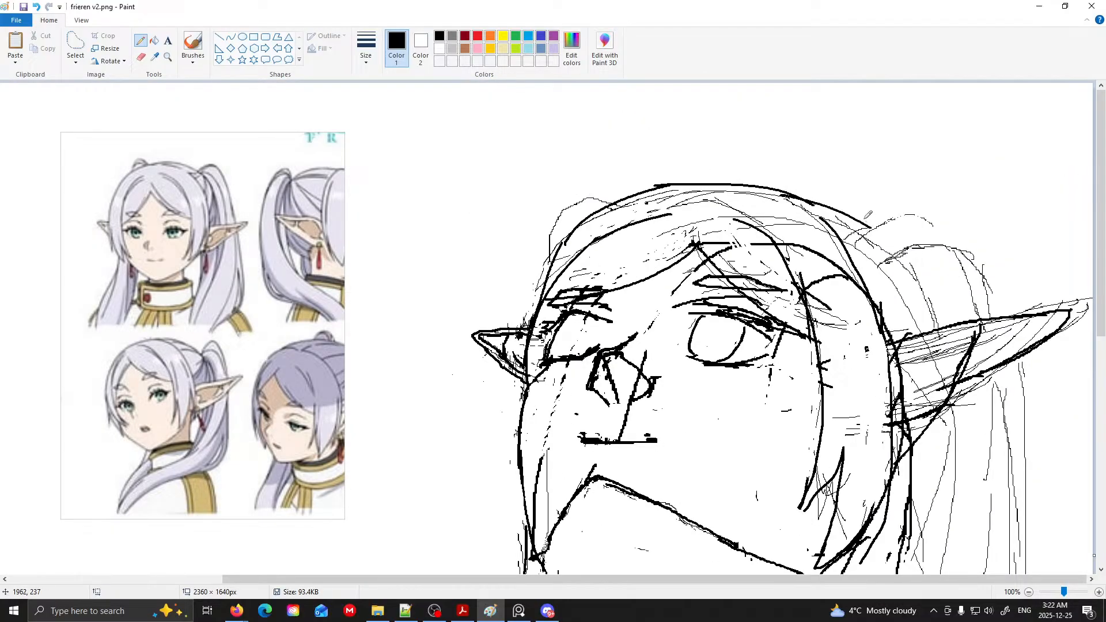
left_click_drag(862, 216, 911, 300)
key("ctrl+z")
mouse_move(873, 234)
left_mouse_down()
mouse_move(938, 305)
mouse_move(944, 335)
left_mouse_up()
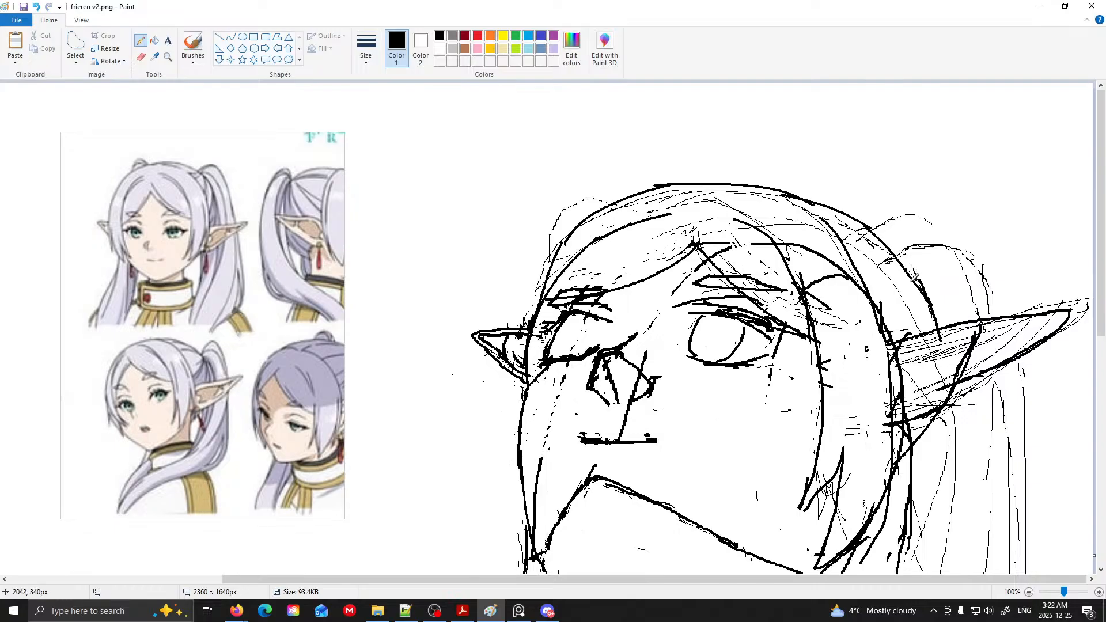
- Draw the ponytail's upper loop above the near ear and its long outer edge down to the shoulder, undoing rejected strokes
scroll(953, 341, "down", 2)
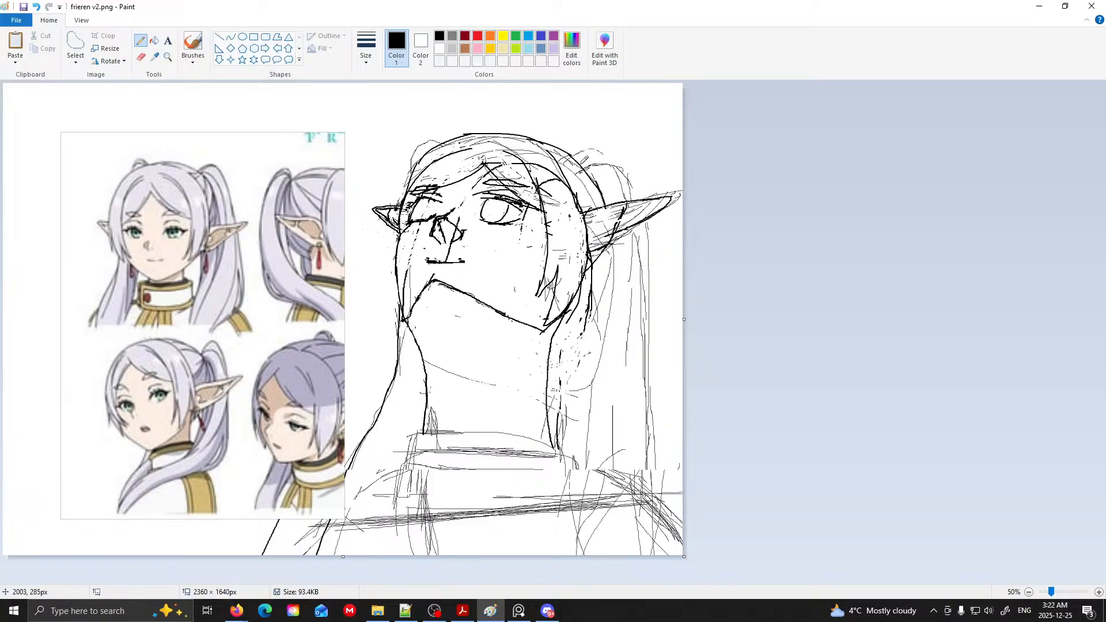
mouse_move(581, 165)
left_mouse_down()
mouse_move(622, 151)
mouse_move(632, 198)
left_mouse_up()
key("ctrl+z")
key("ctrl+z")
mouse_move(617, 156)
left_mouse_down()
mouse_move(562, 165)
mouse_move(622, 154)
mouse_move(635, 180)
mouse_move(601, 161)
mouse_move(632, 166)
mouse_move(636, 197)
left_mouse_up()
key("ctrl+z")
key("ctrl+z")
key("ctrl+z")
key("ctrl+z")
mouse_move(585, 169)
left_mouse_down()
mouse_move(623, 161)
mouse_move(638, 196)
mouse_move(631, 464)
mouse_move(643, 461)
left_mouse_up()
key("ctrl+z")
left_click_drag(642, 214, 651, 476)
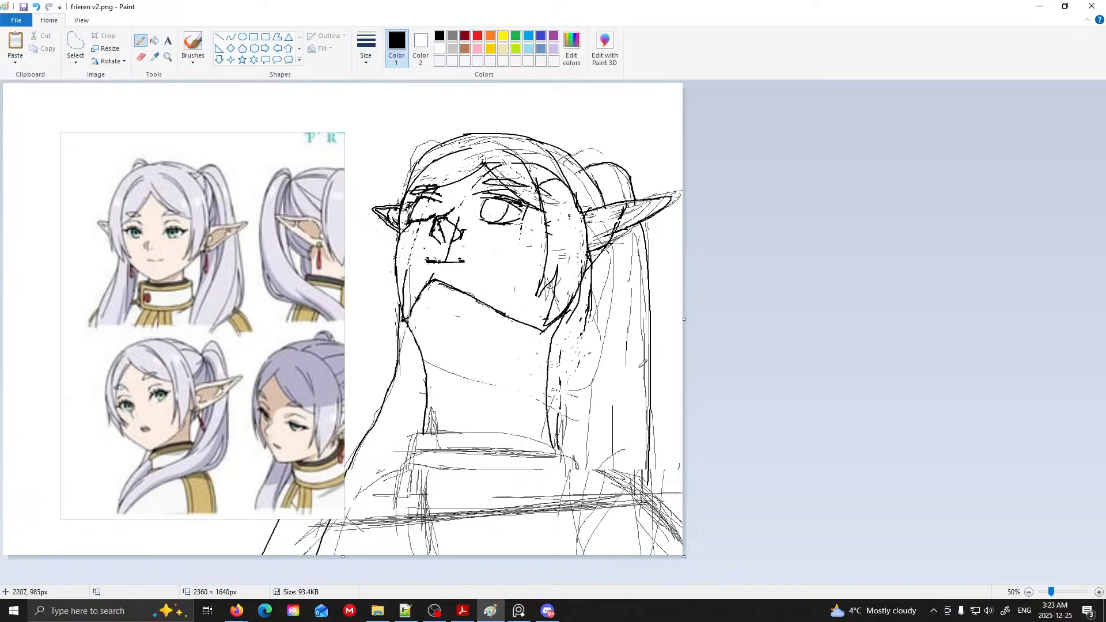
- Shift the reference view to show all four heads and continue the ponytail's outer edge over the shoulder to the canvas bottom
left_click_drag(236, 318, 184, 300)
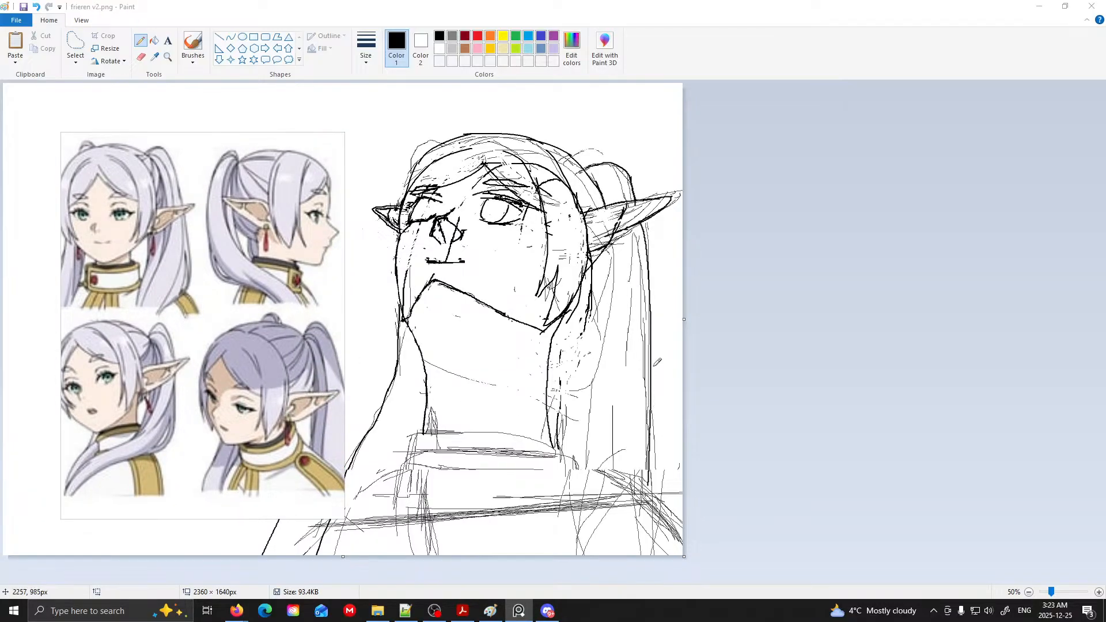
left_click(654, 288)
mouse_move(647, 412)
left_mouse_down()
mouse_move(633, 488)
mouse_move(610, 508)
left_mouse_up()
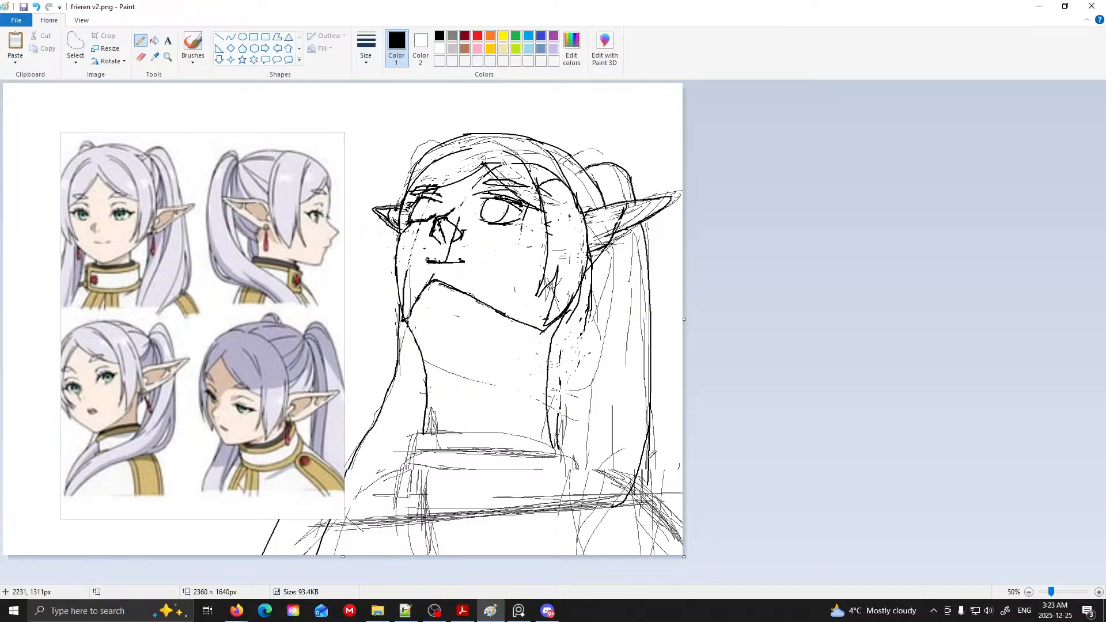
mouse_move(651, 428)
left_mouse_down()
mouse_move(649, 481)
mouse_move(614, 507)
mouse_move(600, 583)
left_mouse_up()
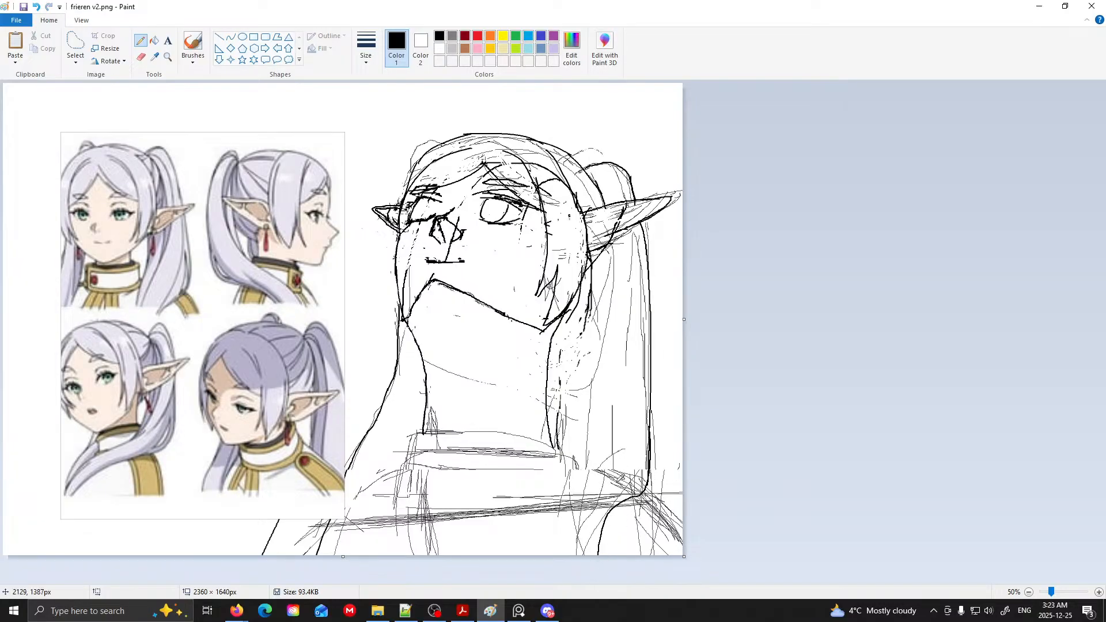
- Draw hair strands sweeping from beneath the near ear to the neck, and the ponytail's inner edge down to the collar
left_click_drag(587, 285, 603, 378)
key("ctrl+z")
left_click_drag(589, 268, 594, 394)
key("ctrl+z")
mouse_move(594, 275)
left_mouse_down()
mouse_move(592, 320)
mouse_move(546, 353)
left_mouse_up()
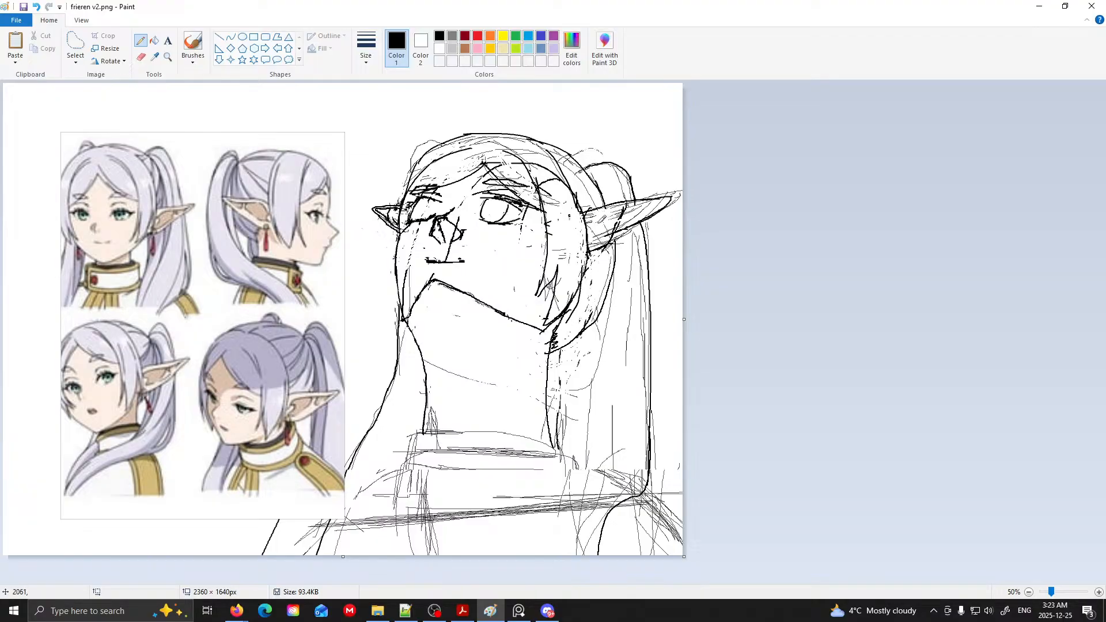
mouse_move(605, 245)
left_mouse_down()
mouse_move(590, 305)
mouse_move(559, 349)
left_mouse_up()
left_click_drag(608, 247, 583, 468)
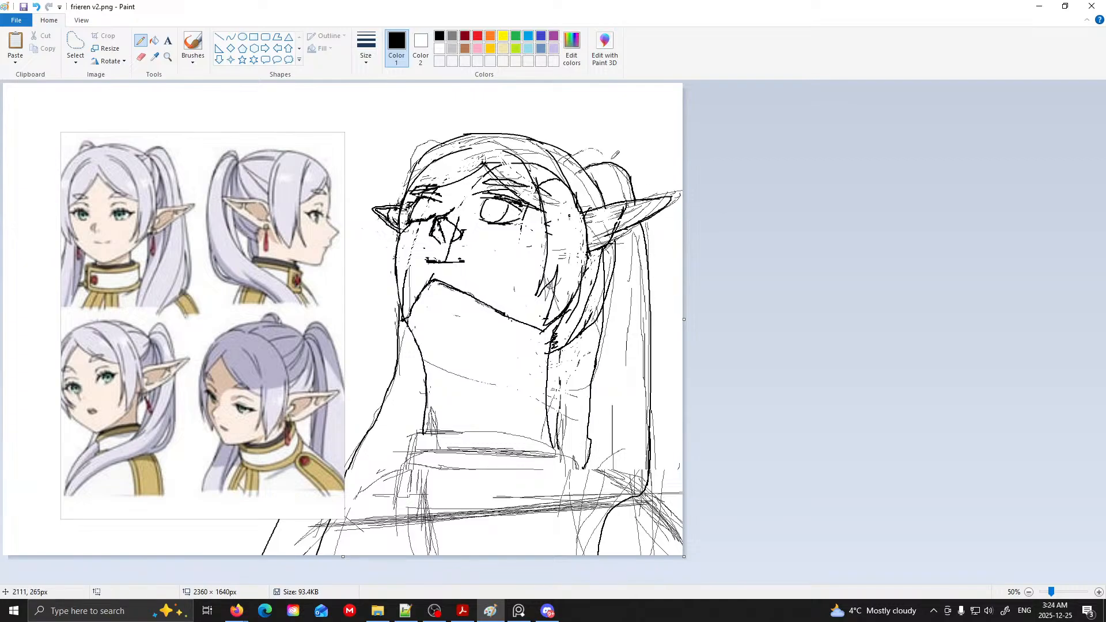
- Add a second outer loop and edge to the ponytail, plus long inner strands running down to the canvas bottom
mouse_move(588, 167)
left_mouse_down()
mouse_move(636, 158)
mouse_move(652, 187)
mouse_move(648, 303)
left_mouse_up()
key("ctrl+z")
mouse_move(652, 219)
left_mouse_down()
mouse_move(654, 343)
mouse_move(636, 432)
left_mouse_up()
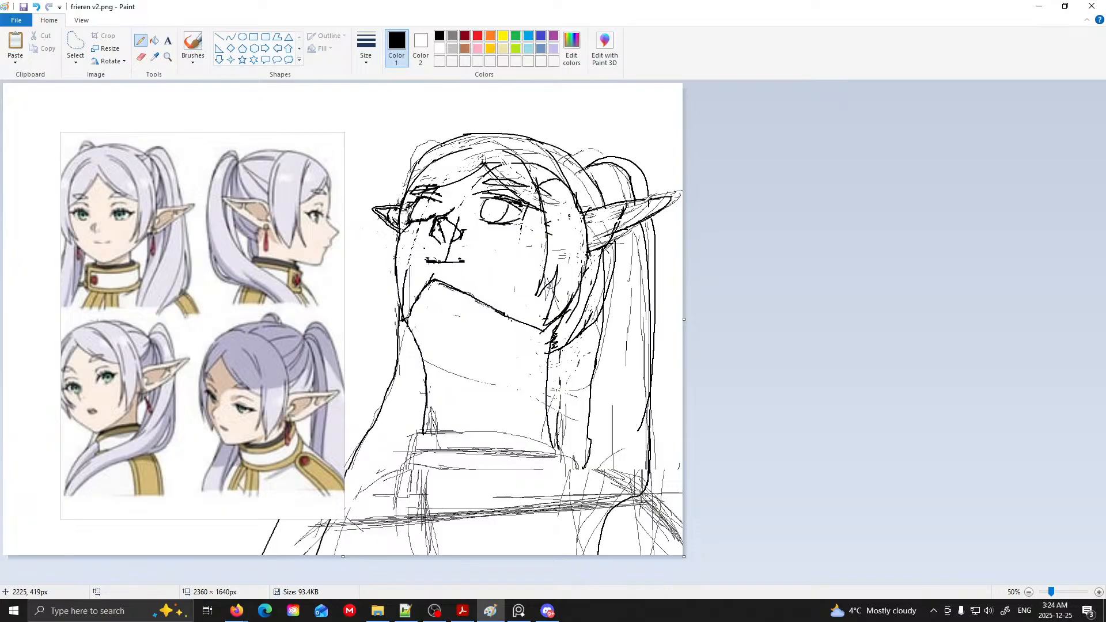
mouse_move(644, 237)
left_mouse_down()
mouse_move(621, 376)
mouse_move(550, 552)
left_mouse_up()
mouse_move(589, 411)
left_mouse_down()
mouse_move(558, 476)
mouse_move(552, 536)
left_mouse_up()
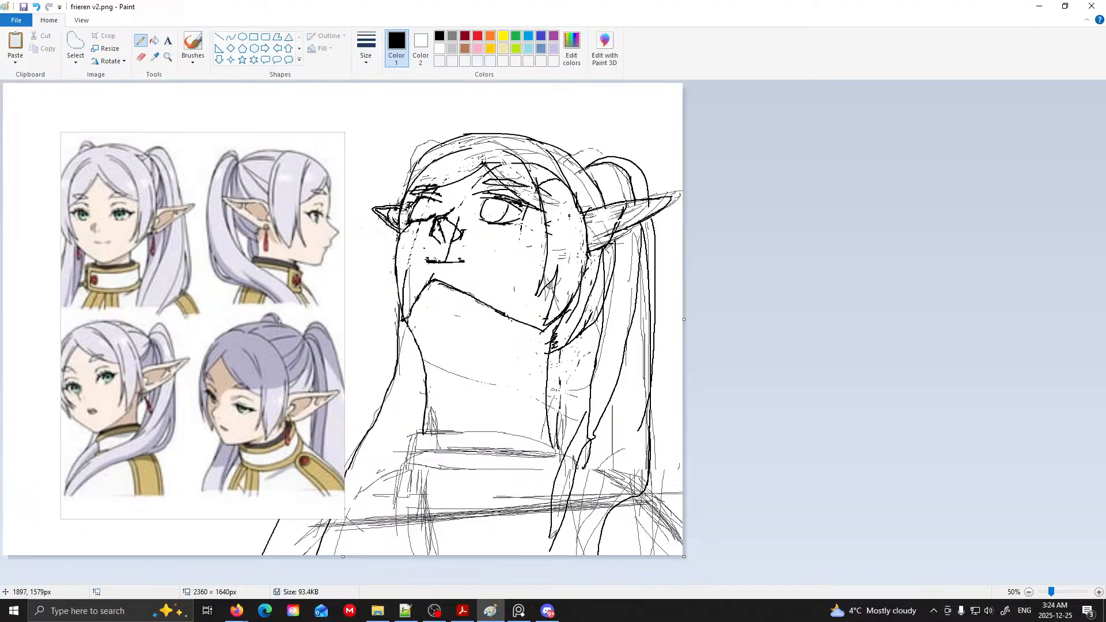
scroll(196, 315, "down", 2)
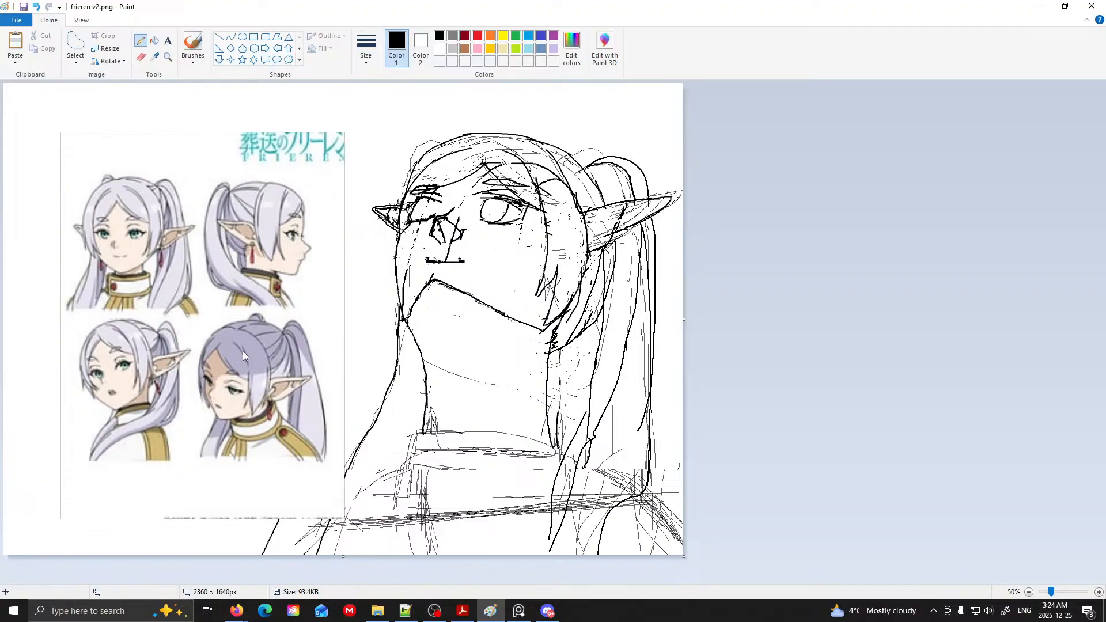
left_click_drag(550, 529, 545, 555)
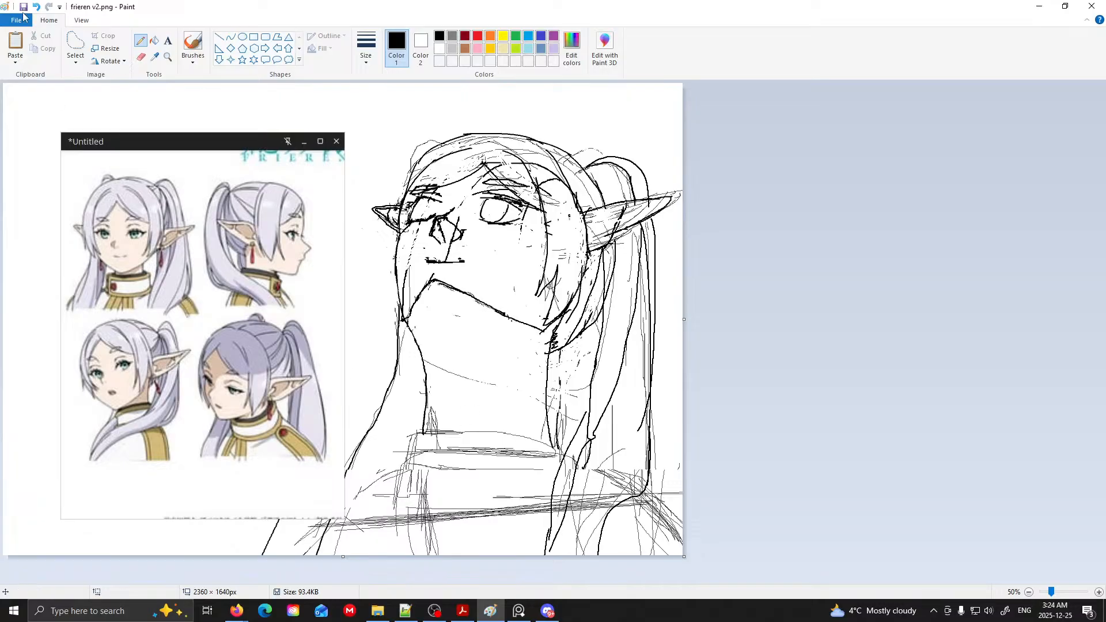
- Erase the stray sketch lines across the ponytail, between nose and mouth, and inside the near fringe and side lock
left_click(140, 57)
mouse_move(635, 472)
left_mouse_down()
mouse_move(588, 505)
mouse_move(573, 462)
mouse_move(562, 492)
left_mouse_up()
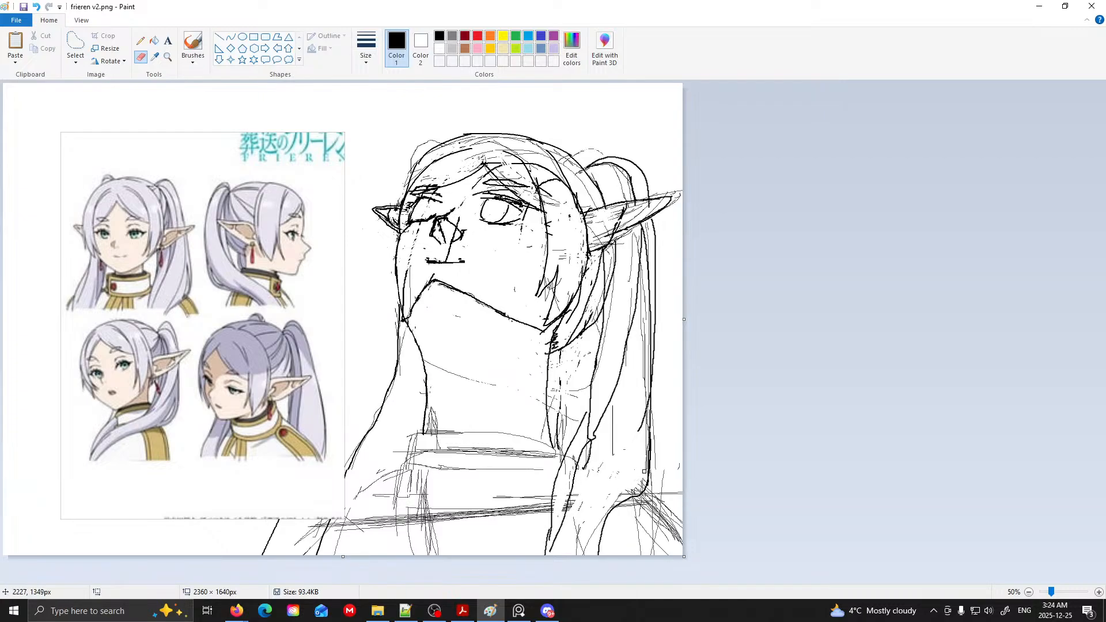
left_click_drag(642, 306, 645, 380)
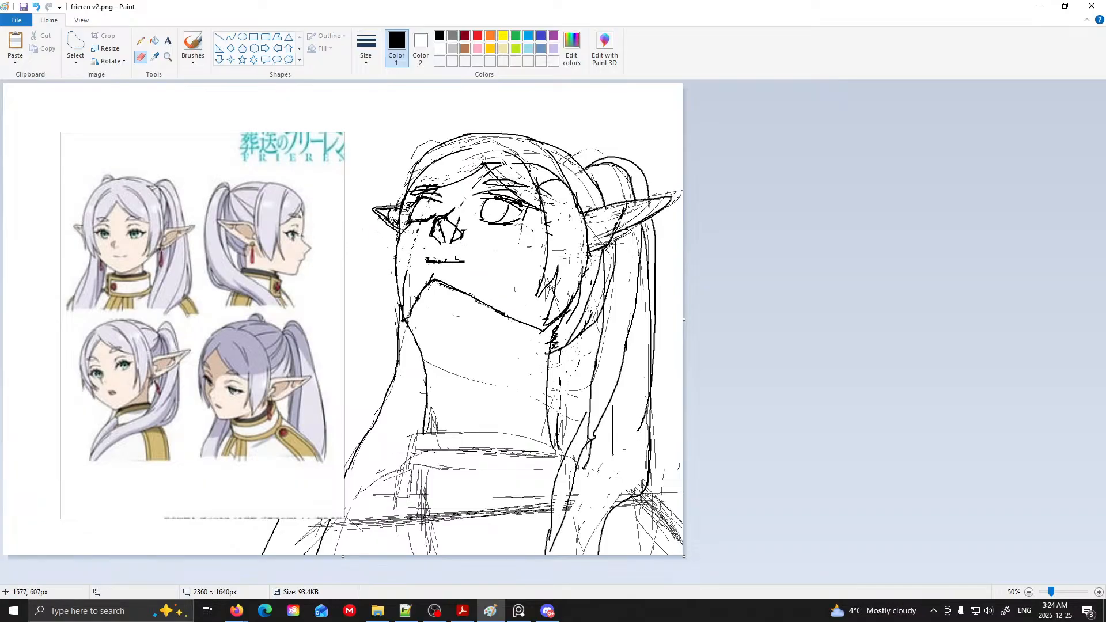
left_click_drag(456, 234, 455, 236)
mouse_move(517, 163)
left_mouse_down()
mouse_move(562, 189)
mouse_move(543, 178)
left_mouse_up()
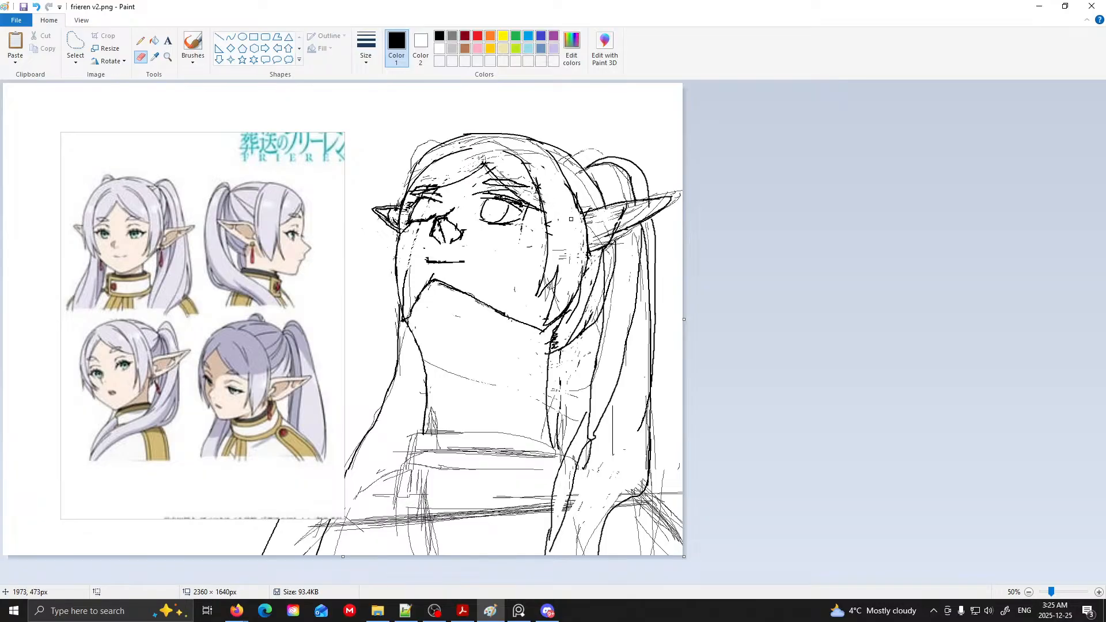
left_click_drag(556, 228, 553, 220)
mouse_move(550, 288)
left_mouse_down()
mouse_move(544, 295)
mouse_move(570, 292)
left_mouse_up()
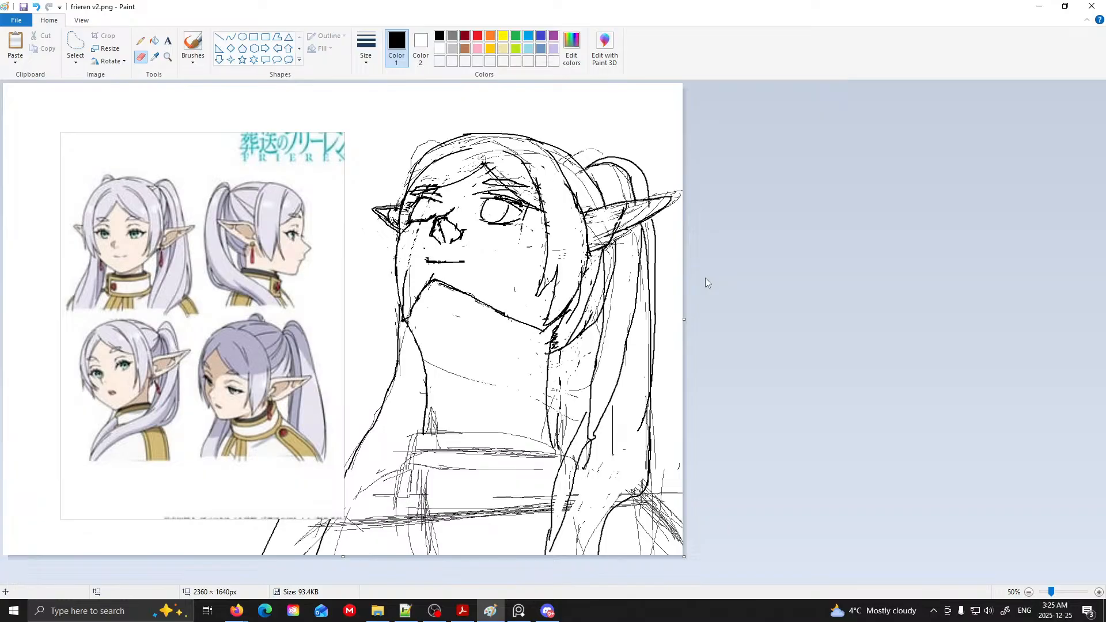
left_click(548, 610)
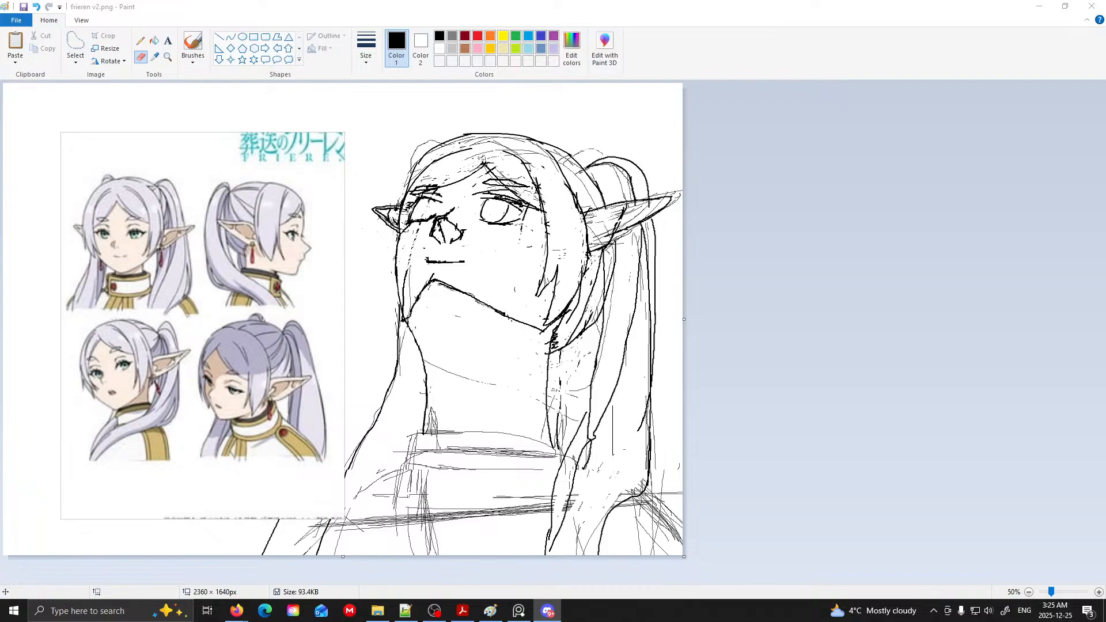
key("alt+Tab")
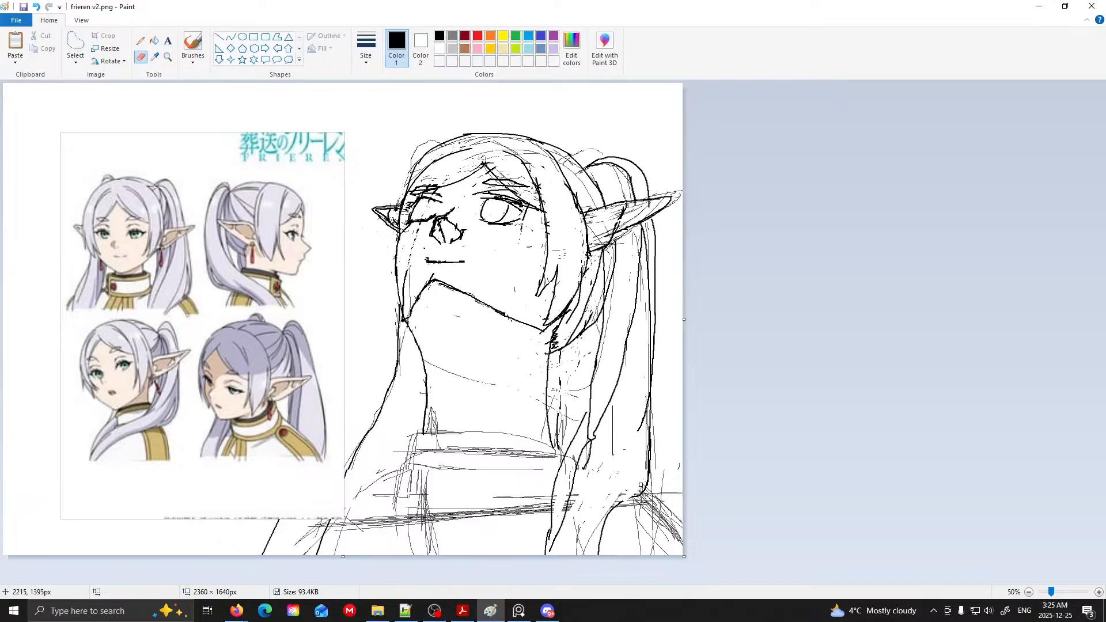
- Erase the stray hatching at the ponytail's shoulder bend and the overlapping strand ends beside the neck
key("ctrl+z")
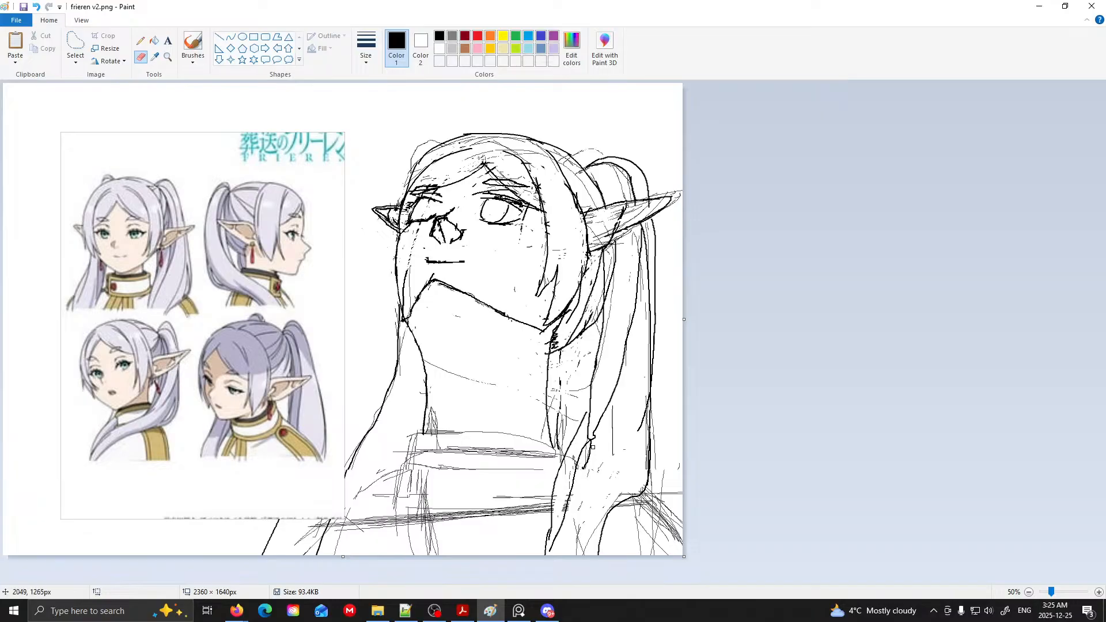
left_click_drag(643, 395, 644, 407)
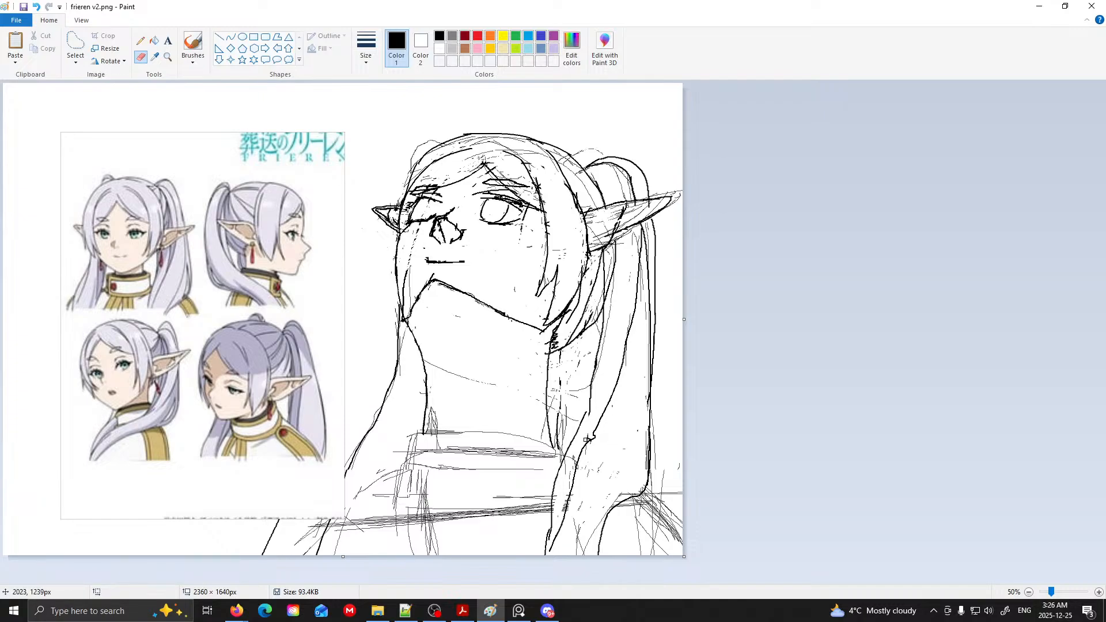
- Draw a short arched pencil curve in the middle of the neck below the jaw, undoing the other attempts
left_click(141, 40)
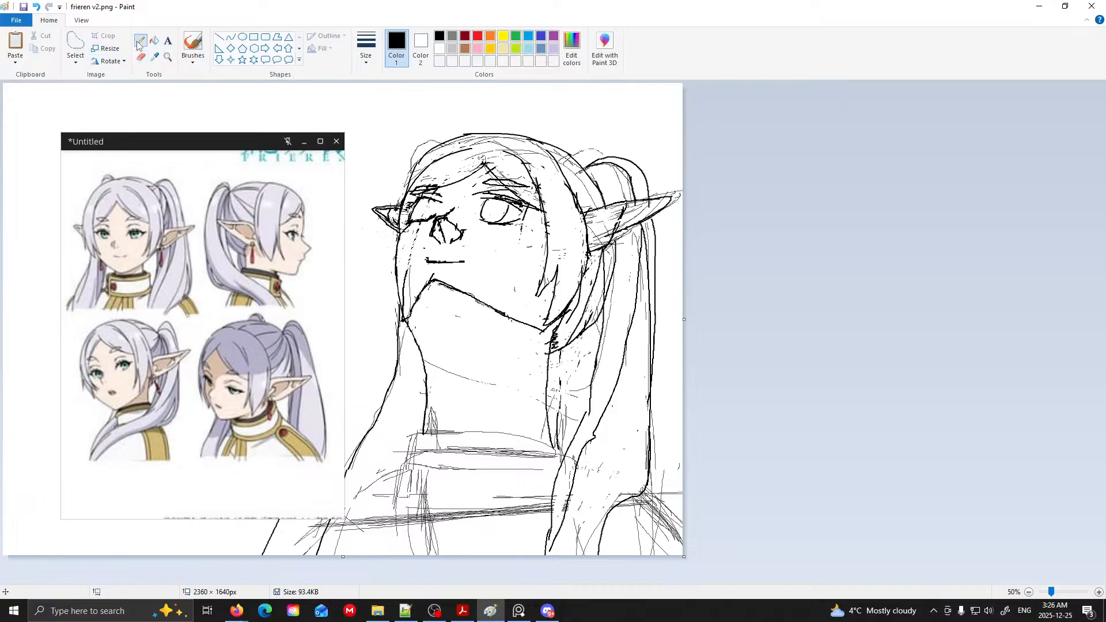
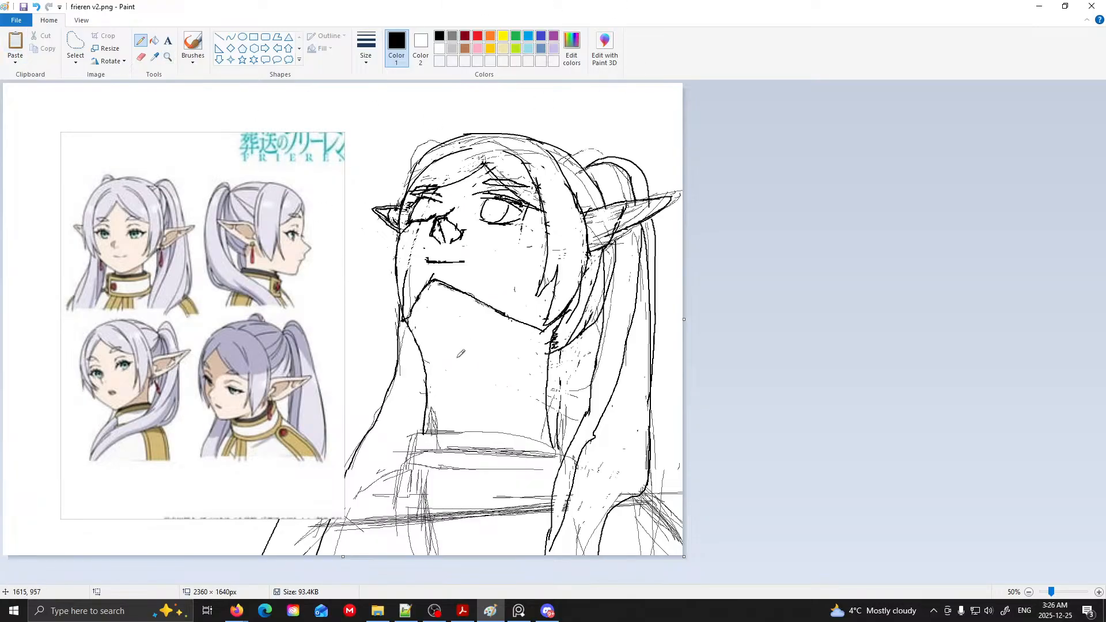
left_click_drag(474, 349, 491, 391)
key("ctrl+z")
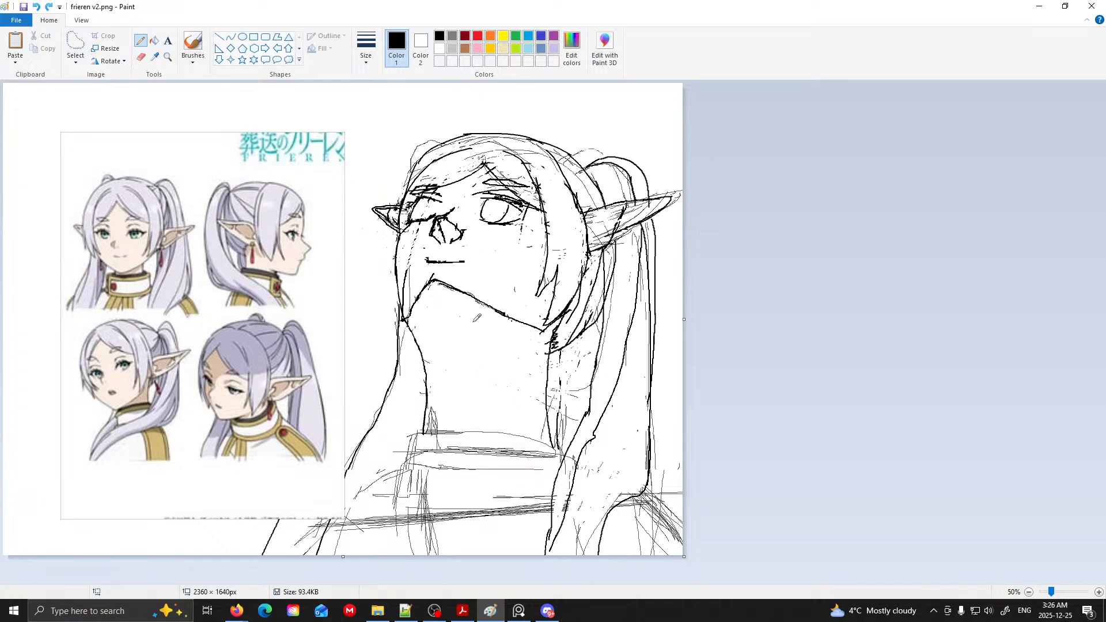
mouse_move(459, 317)
left_mouse_down()
mouse_move(480, 342)
mouse_move(444, 353)
mouse_move(457, 345)
mouse_move(446, 374)
mouse_move(464, 354)
mouse_move(485, 363)
left_mouse_up()
key("ctrl+z")
key("ctrl+z")
key("ctrl+z")
key("ctrl+z")
key("ctrl+z")
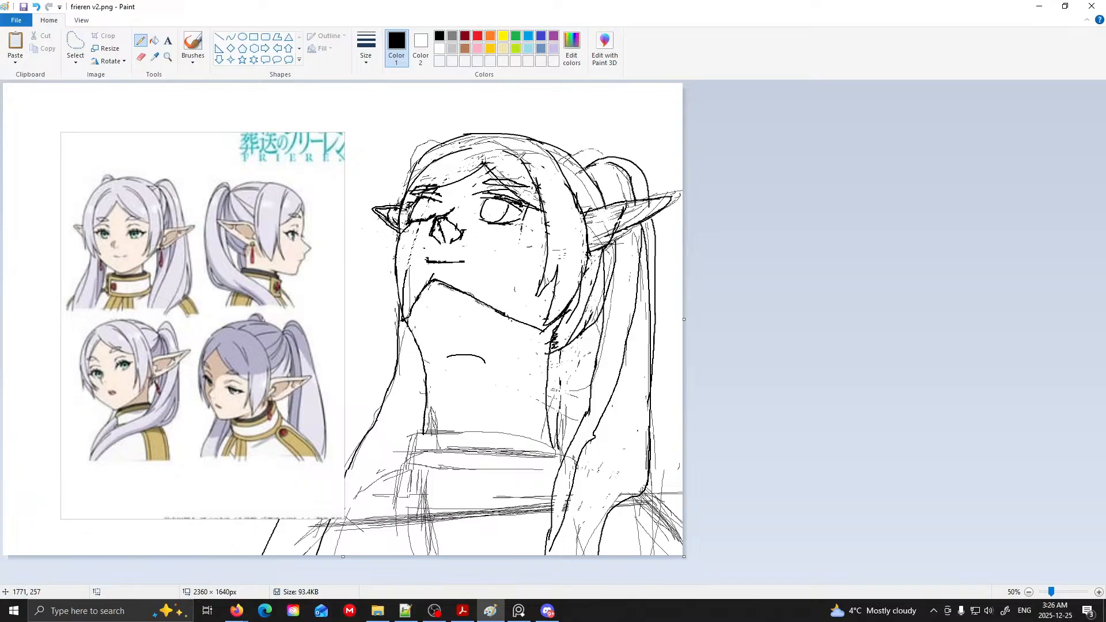
- Move the reference window slightly and draw the collar's top edge as a line across the base of the neck
mouse_move(305, 292)
left_mouse_down()
mouse_move(282, 293)
mouse_move(311, 312)
left_mouse_up()
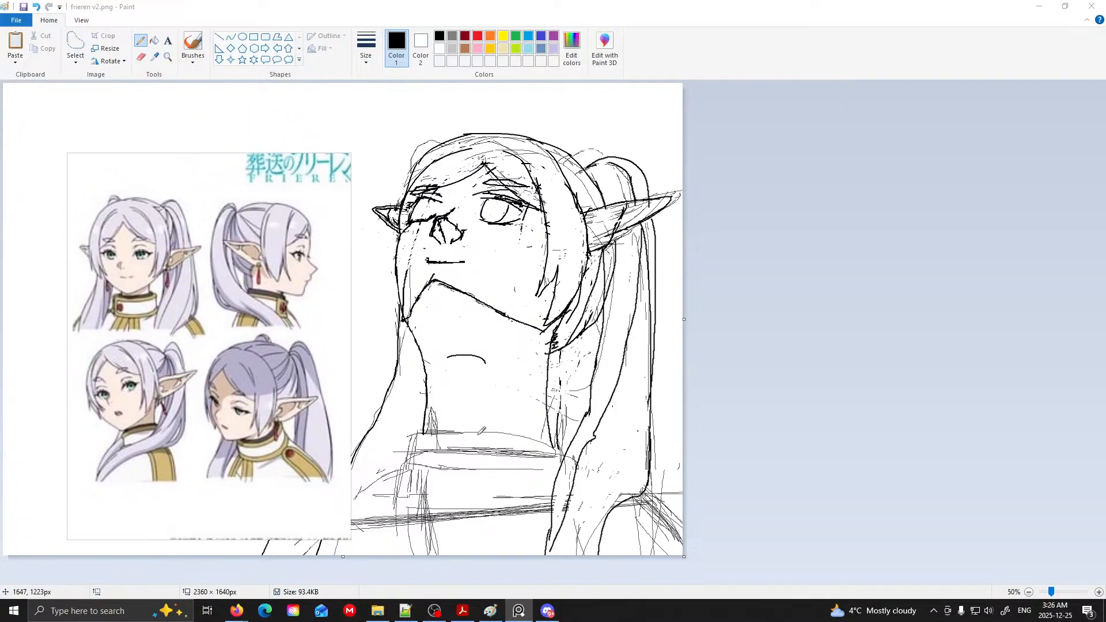
left_click(546, 441)
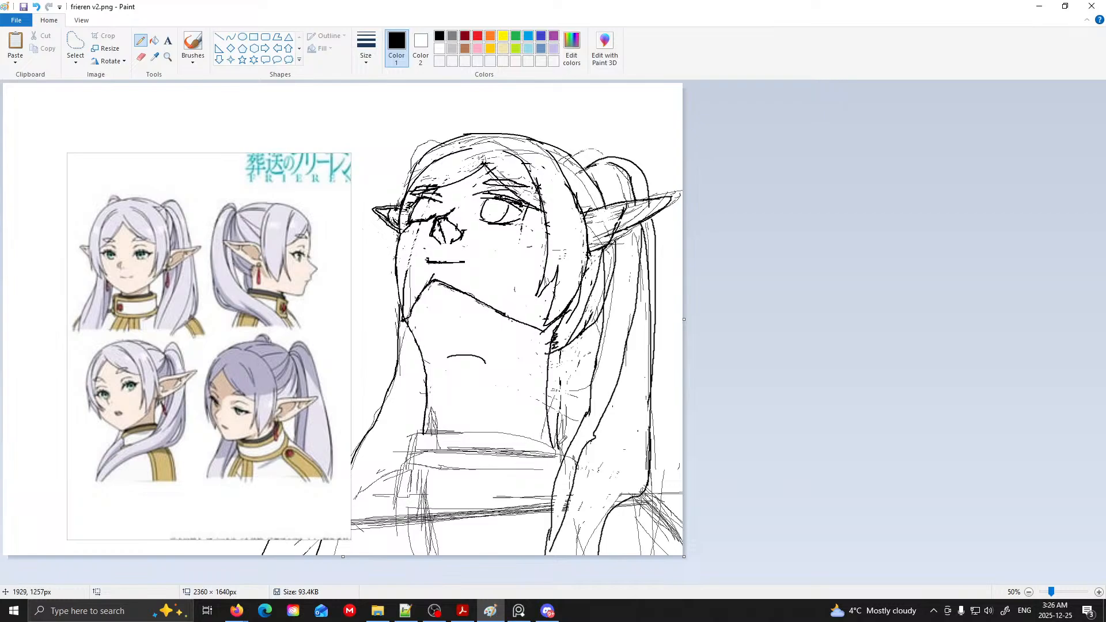
left_click_drag(548, 435, 424, 428)
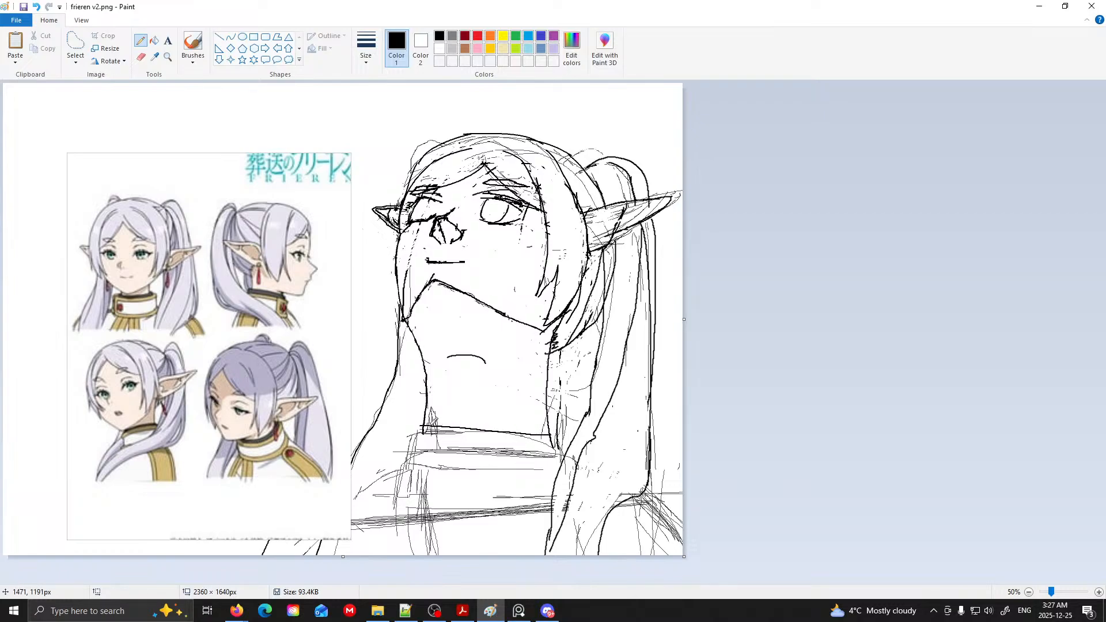
left_click(1098, 592)
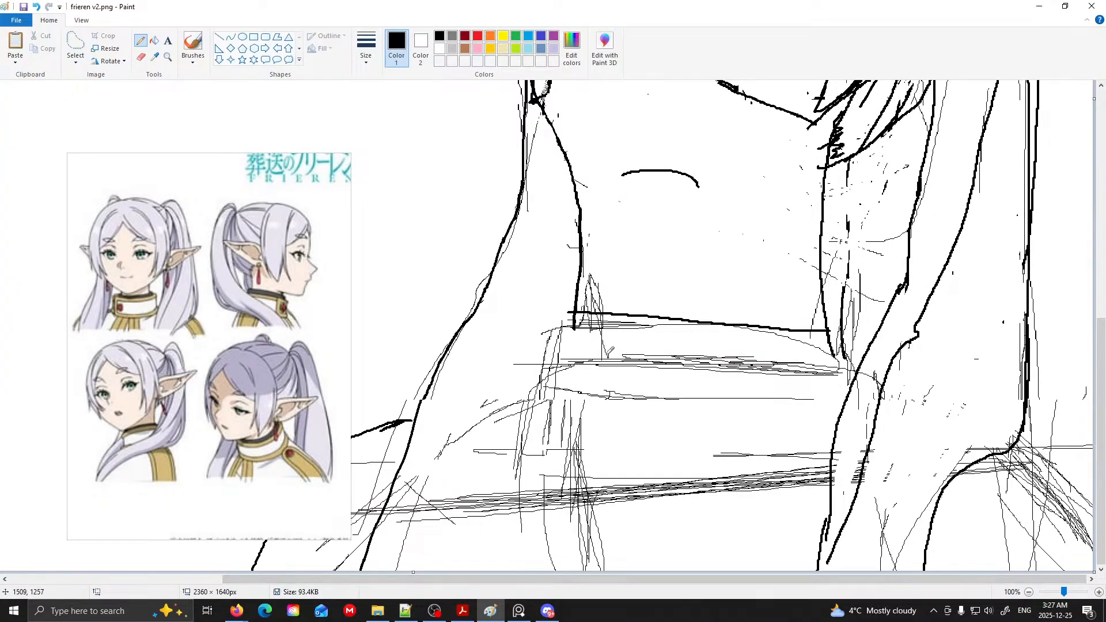
- Enlarge the collar in the reference image and draw the collar's double top edge, side edges and lower edge with the pencil
scroll(190, 342, "up", 1)
scroll(134, 302, "up", 2)
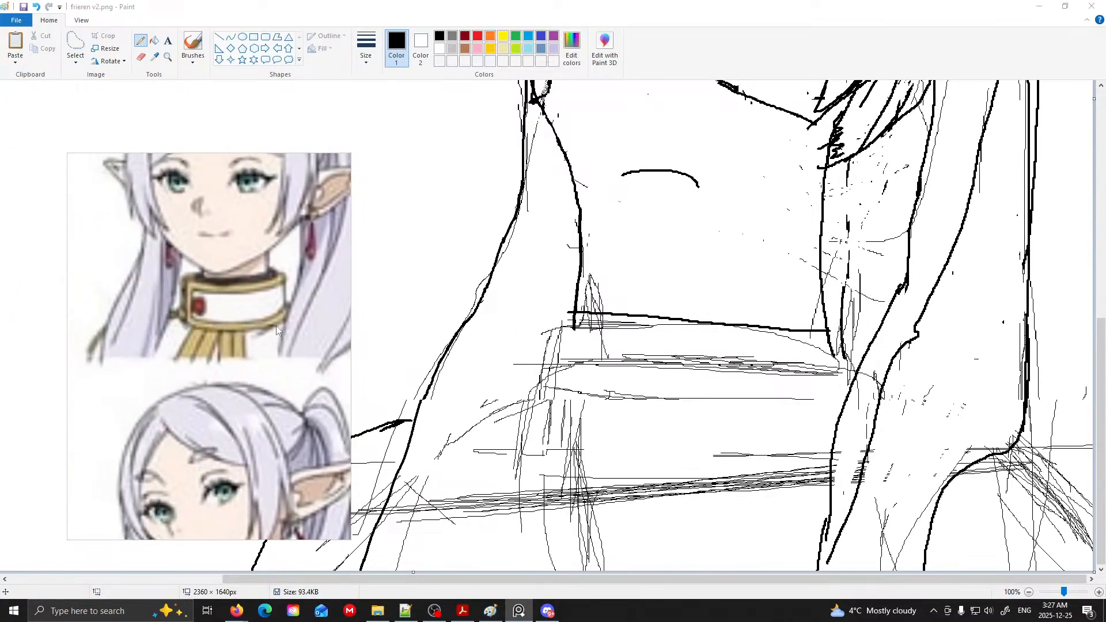
left_click(577, 313)
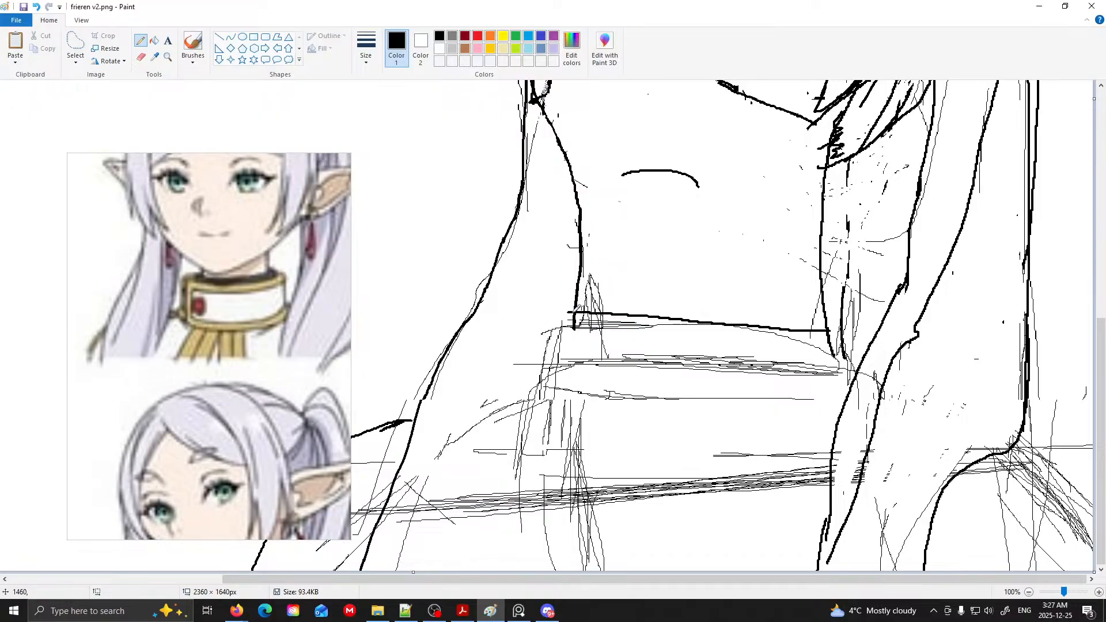
mouse_move(571, 312)
left_mouse_down()
mouse_move(833, 334)
mouse_move(765, 331)
left_mouse_up()
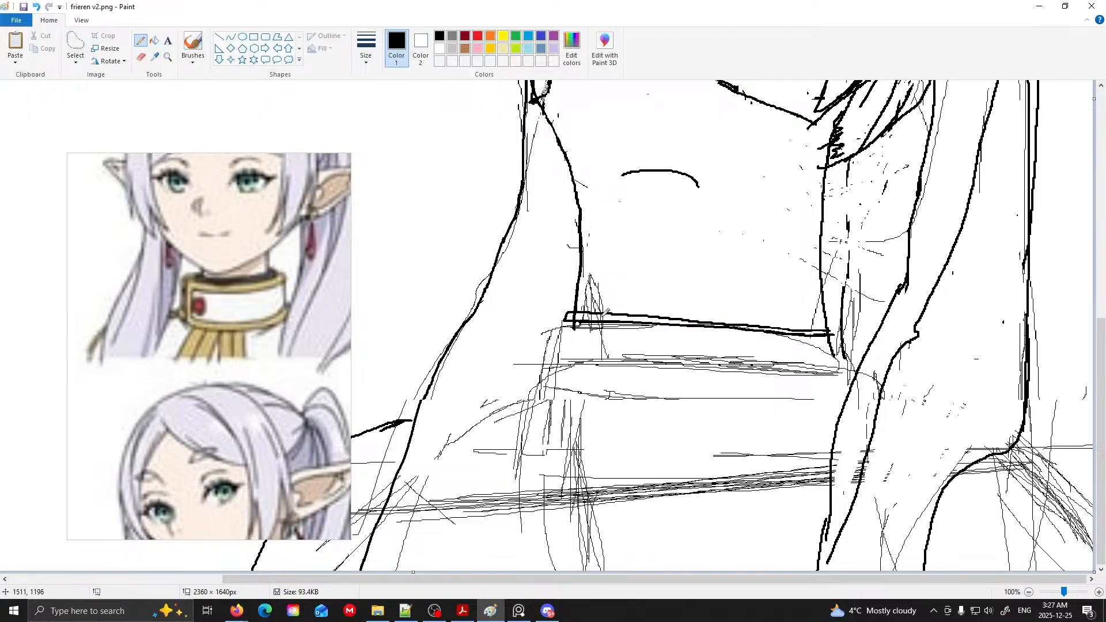
mouse_move(567, 315)
left_mouse_down()
mouse_move(549, 321)
mouse_move(562, 319)
mouse_move(554, 383)
mouse_move(585, 391)
mouse_move(812, 397)
mouse_move(849, 387)
left_mouse_up()
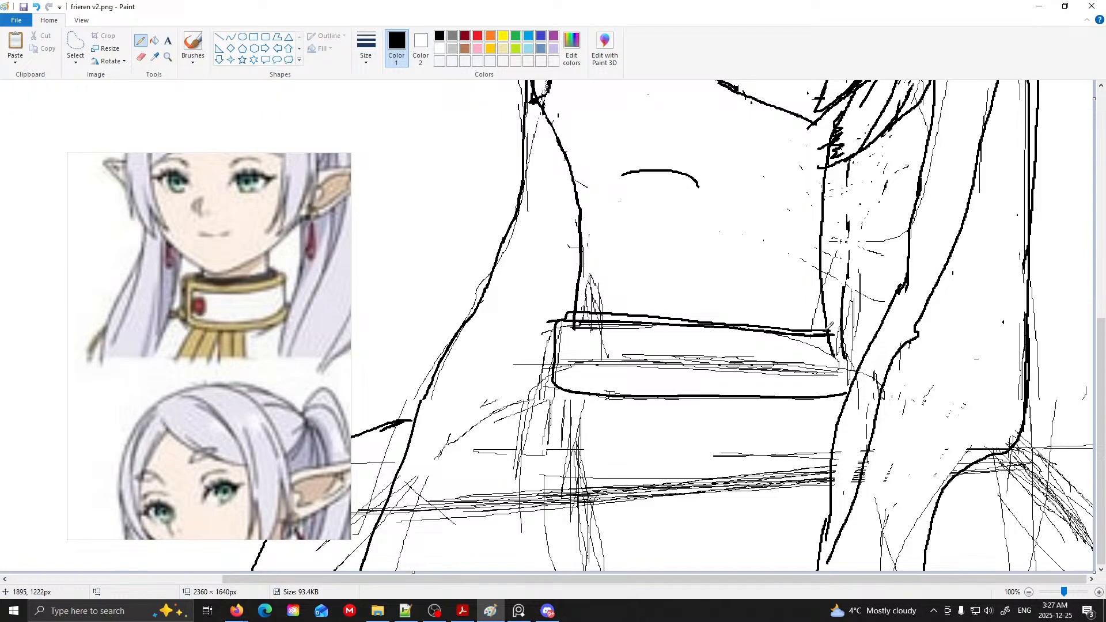
mouse_move(830, 328)
left_mouse_down()
mouse_move(855, 333)
mouse_move(863, 366)
left_mouse_up()
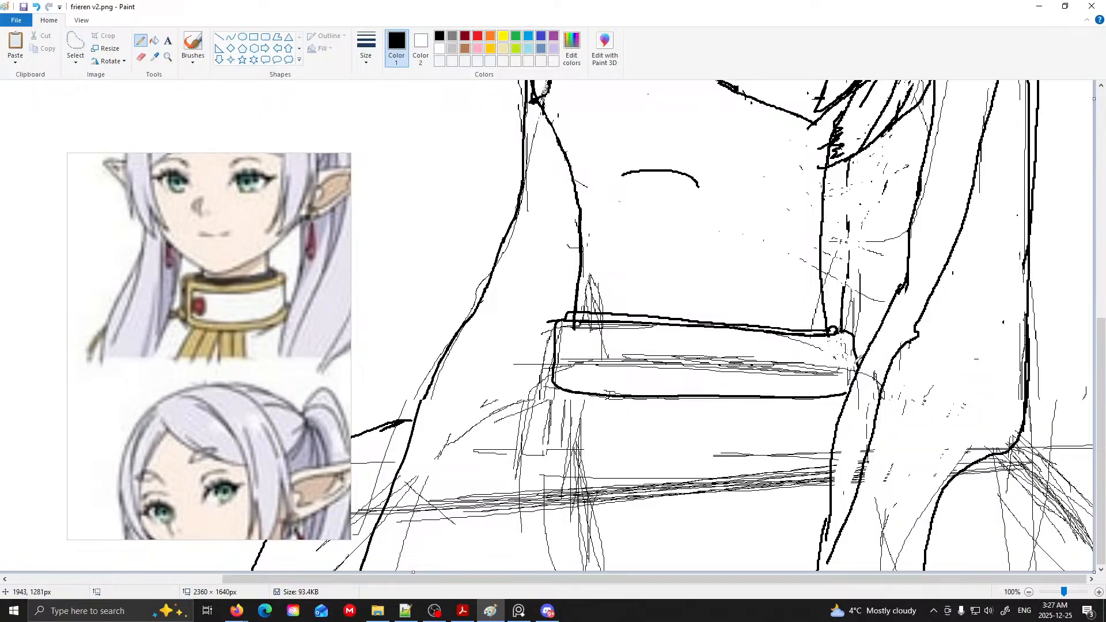
- Erase the old sketch lines and the neck line ends inside the collar outline
left_click(141, 57)
mouse_move(833, 371)
left_mouse_down()
mouse_move(611, 363)
mouse_move(638, 332)
mouse_move(573, 326)
left_mouse_up()
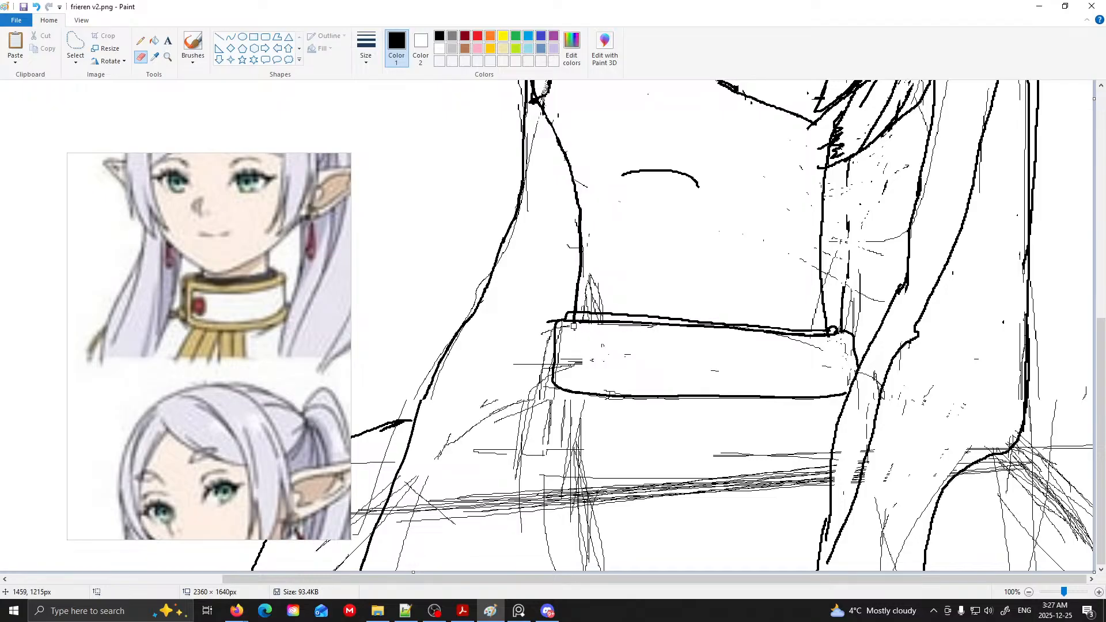
left_click(140, 40)
left_click(140, 57)
mouse_move(580, 372)
left_mouse_down()
mouse_move(564, 367)
mouse_move(562, 334)
left_mouse_up()
left_click_drag(810, 348, 791, 341)
- Draw the collar's inner trim line parallel to its outline and a small round button at its left end
left_click(140, 40)
left_click_drag(565, 333, 841, 345)
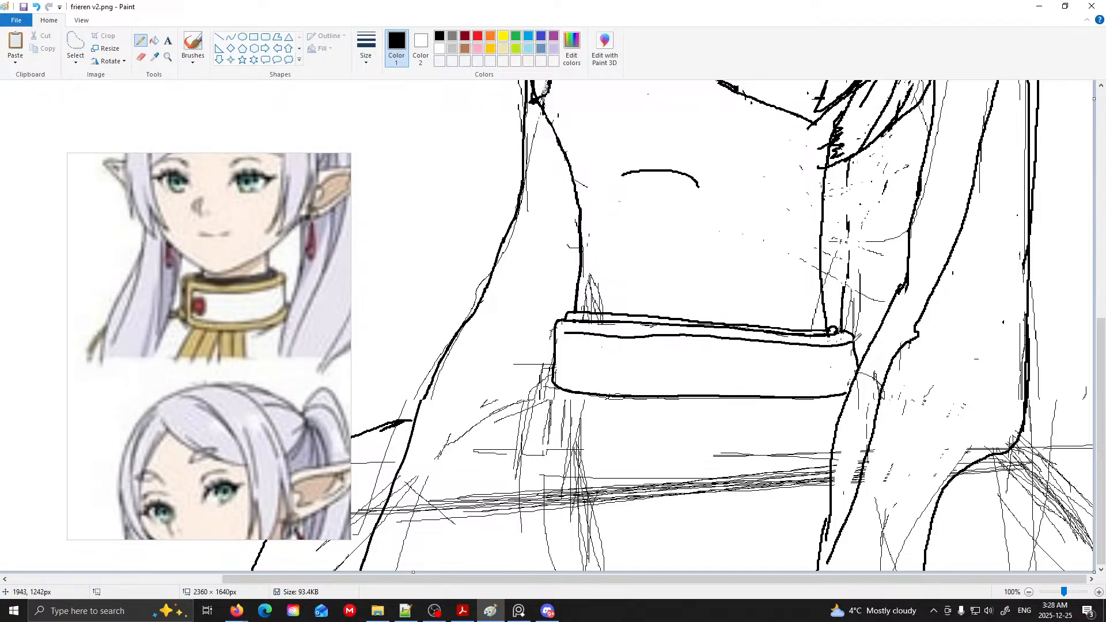
mouse_move(570, 328)
left_mouse_down()
mouse_move(565, 370)
mouse_move(595, 380)
mouse_move(853, 382)
left_mouse_up()
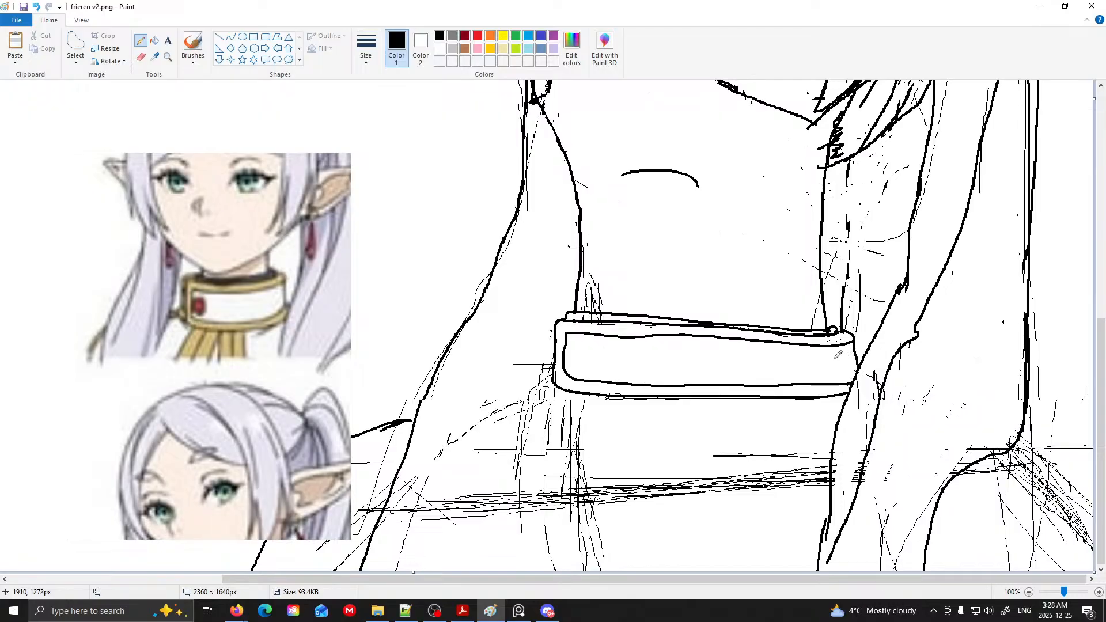
mouse_move(574, 344)
left_mouse_down()
mouse_move(592, 364)
mouse_move(599, 346)
mouse_move(575, 344)
left_mouse_up()
- Reposition the reference on the collar and robe, and delete the sketch lines in the chest area below the collar
scroll(224, 307, "down", 2)
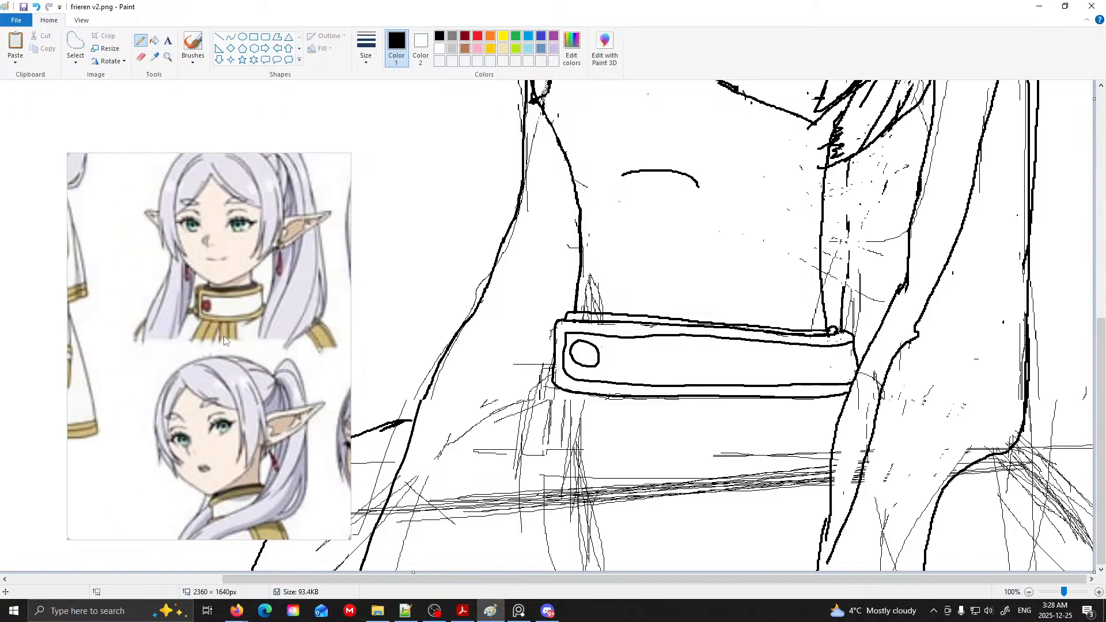
left_click_drag(223, 336, 231, 305)
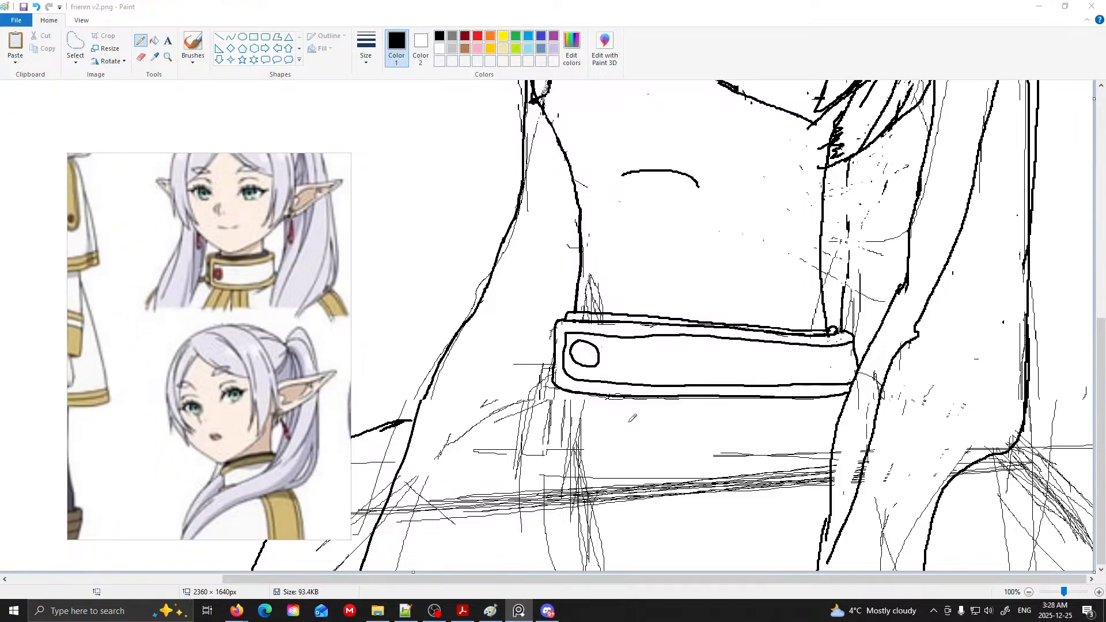
left_click(144, 66)
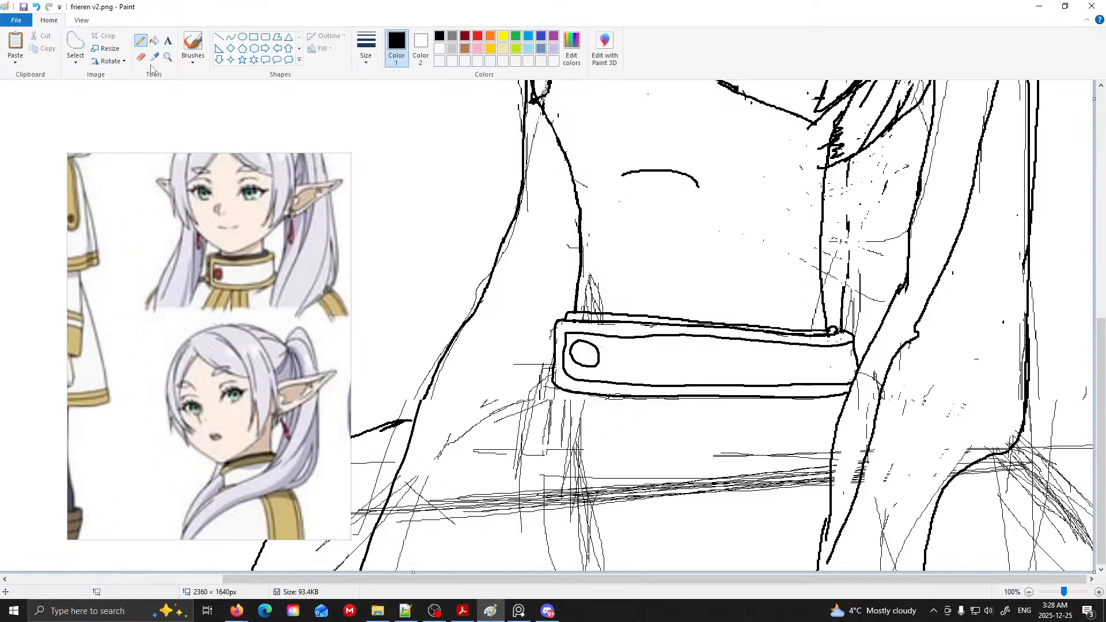
left_click(75, 46)
mouse_move(812, 523)
left_mouse_down()
mouse_move(817, 513)
mouse_move(687, 433)
mouse_move(518, 446)
mouse_move(423, 554)
mouse_move(531, 570)
left_mouse_up()
key("Delete")
mouse_move(636, 509)
left_mouse_down()
mouse_move(565, 536)
mouse_move(720, 556)
mouse_move(703, 516)
left_mouse_up()
key("Delete")
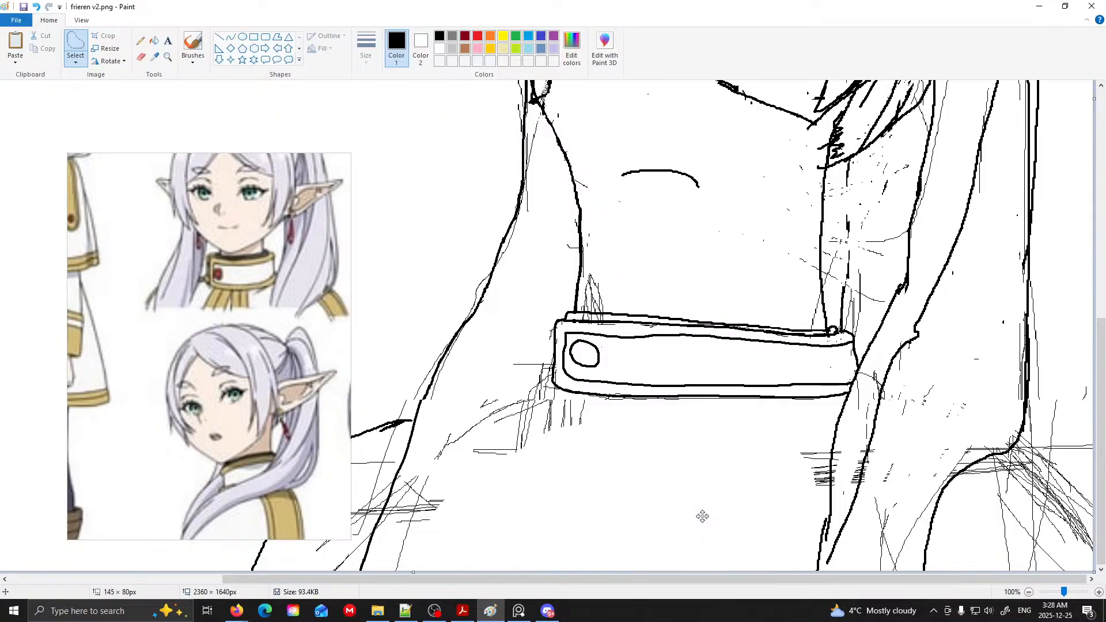
left_click(140, 41)
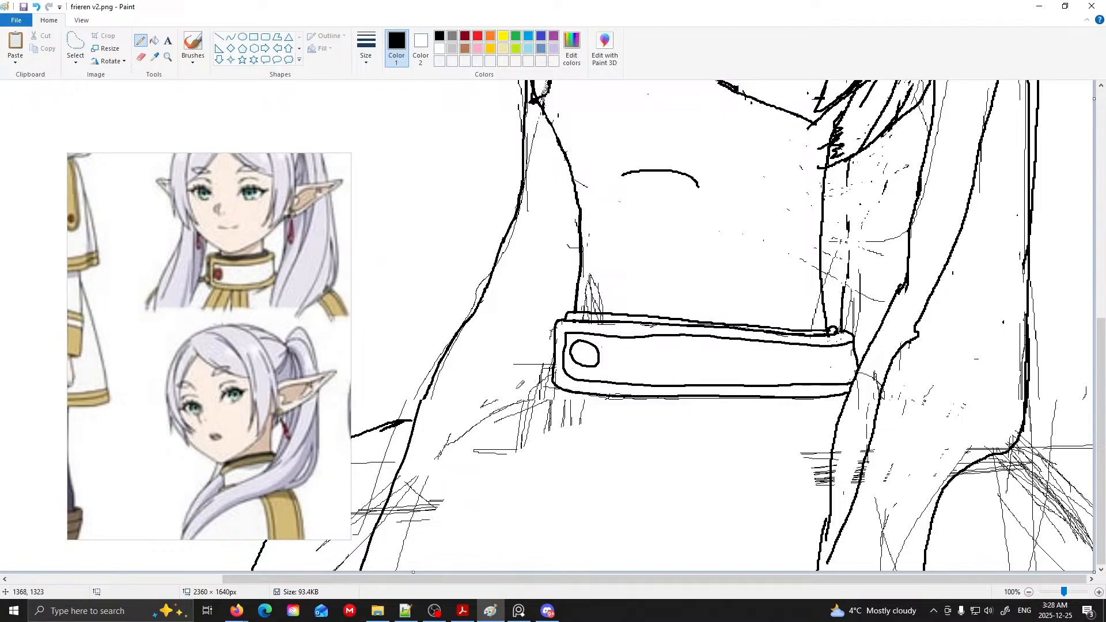
scroll(513, 363, "up", 5)
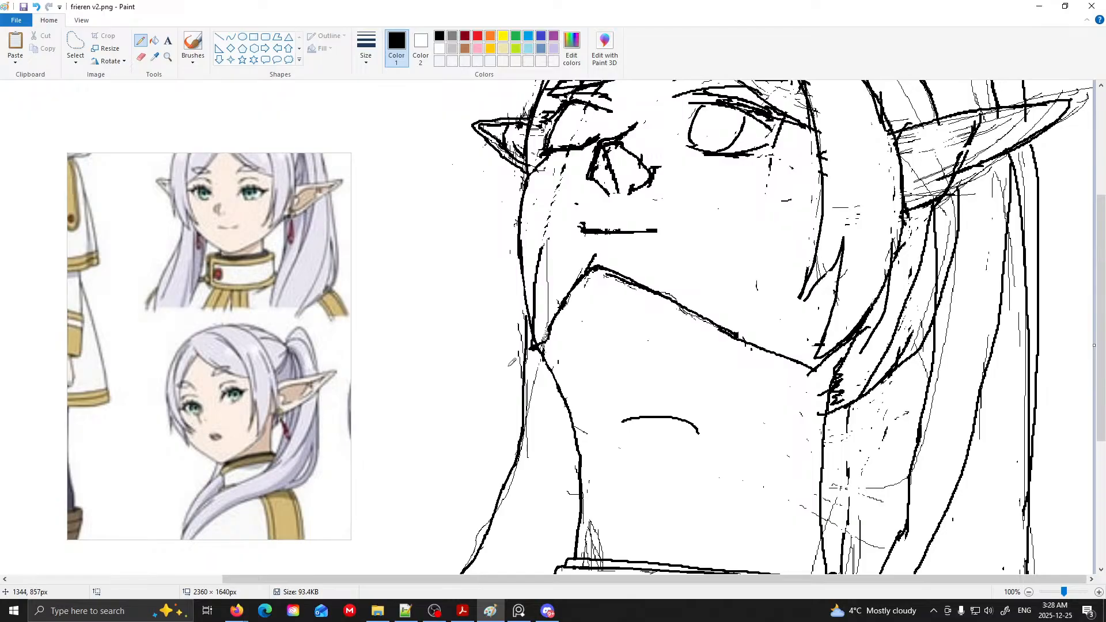
scroll(512, 363, "down", 5)
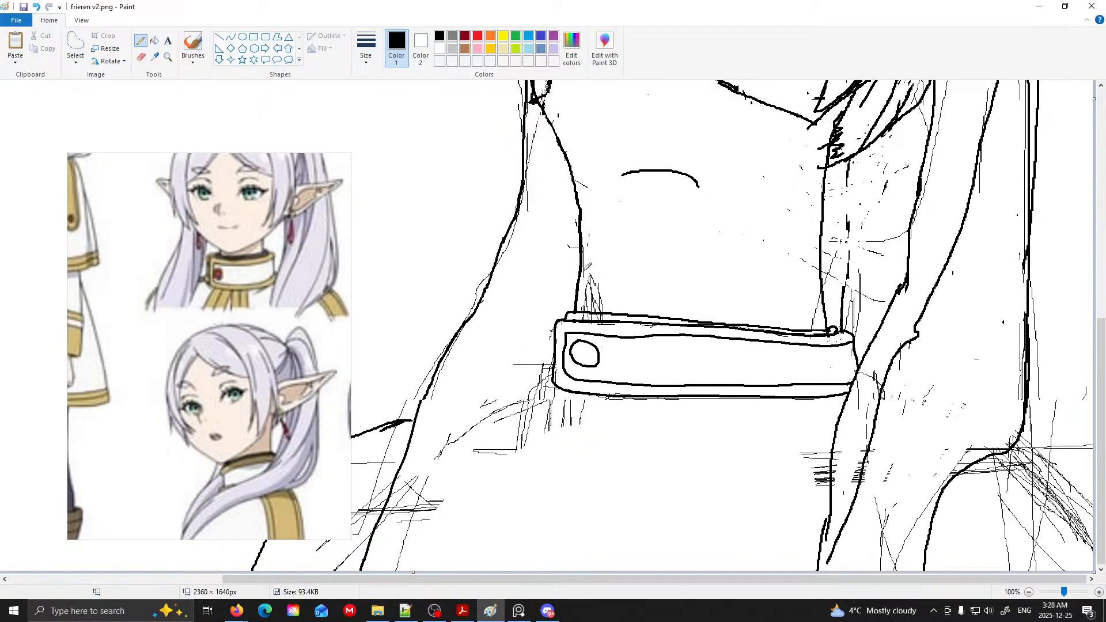
scroll(552, 263, "up", 5)
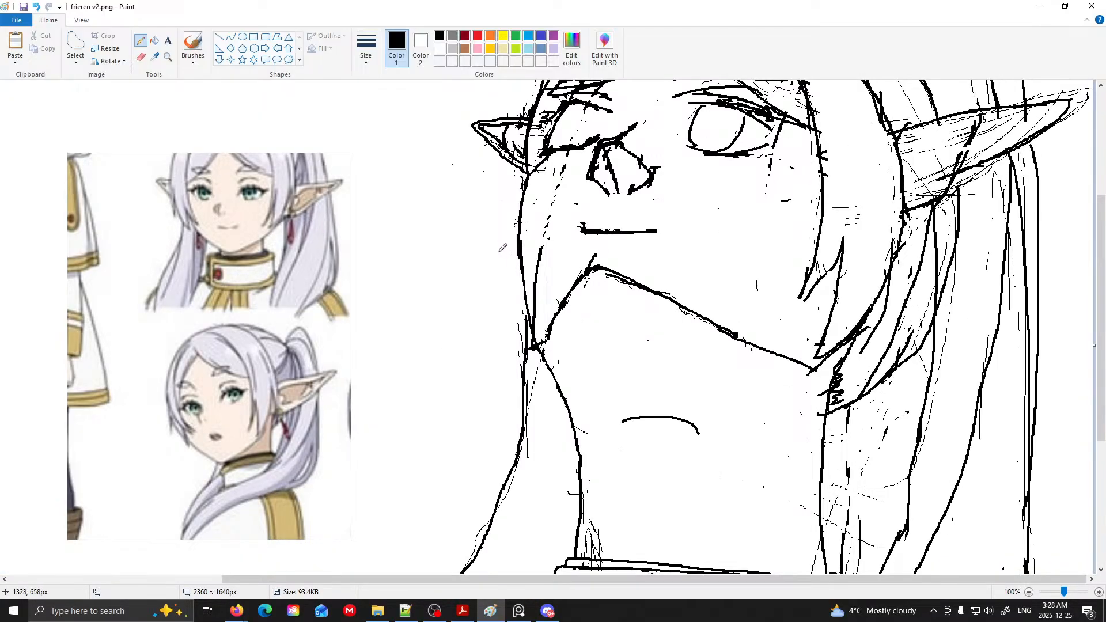
- Look over the character sketch from the top of the hair down to the collar
scroll(513, 293, "down", 5)
scroll(515, 323, "up", 7)
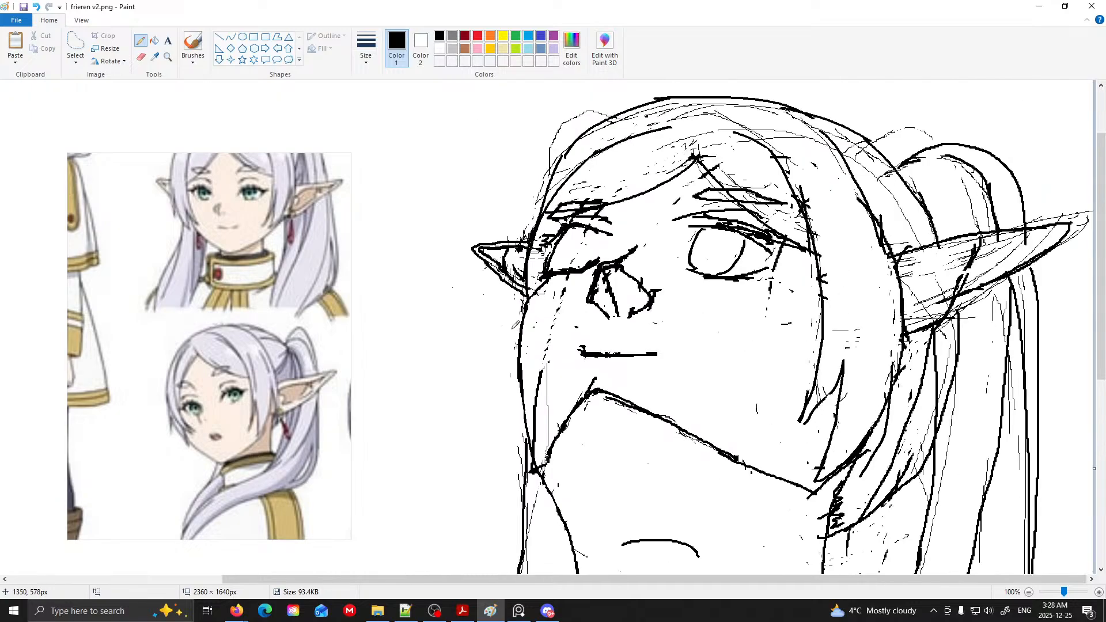
scroll(513, 316, "down", 3)
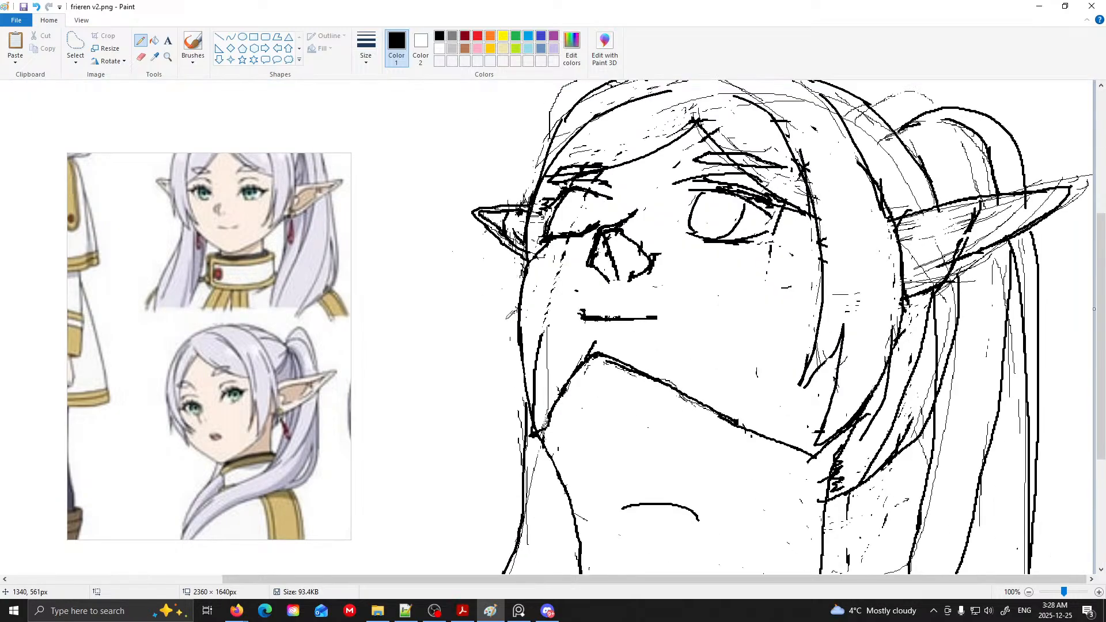
scroll(510, 315, "up", 5)
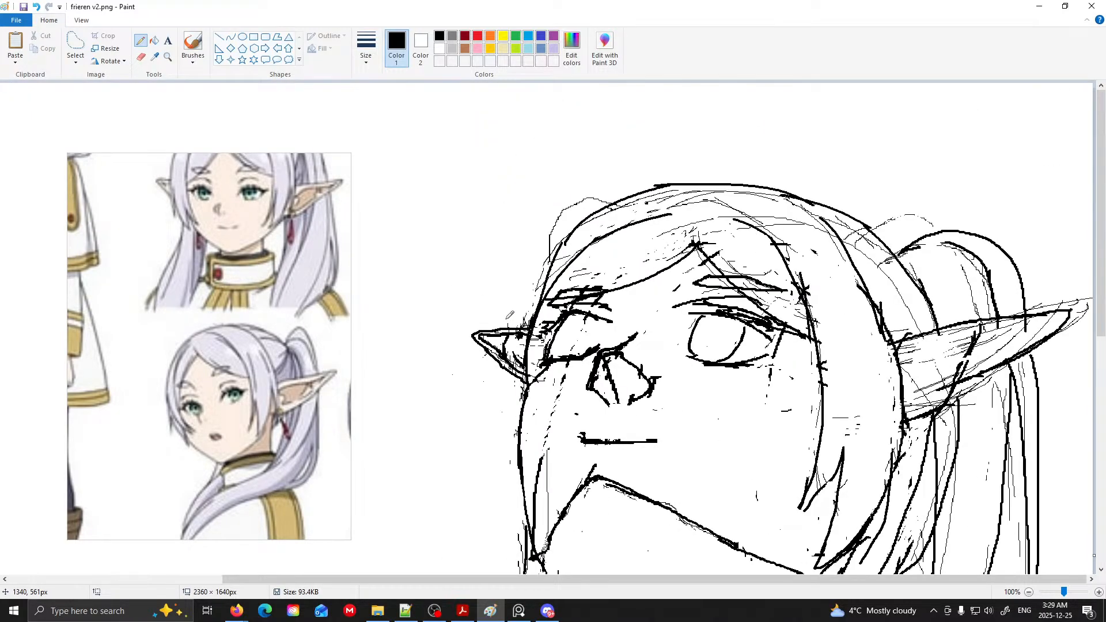
scroll(526, 283, "down", 5)
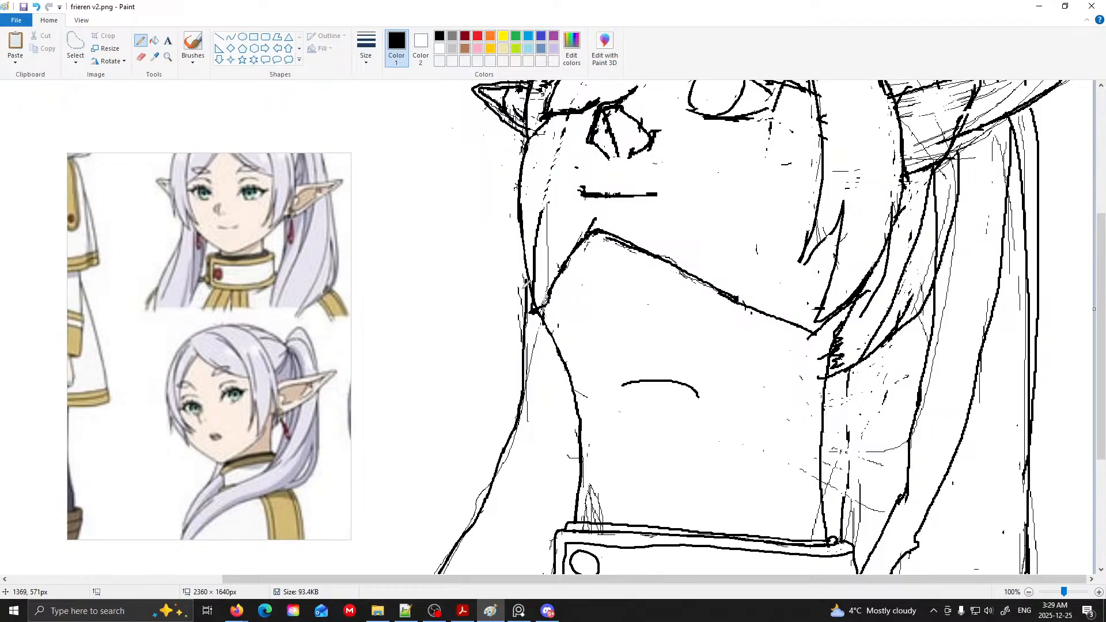
scroll(526, 283, "up", 2)
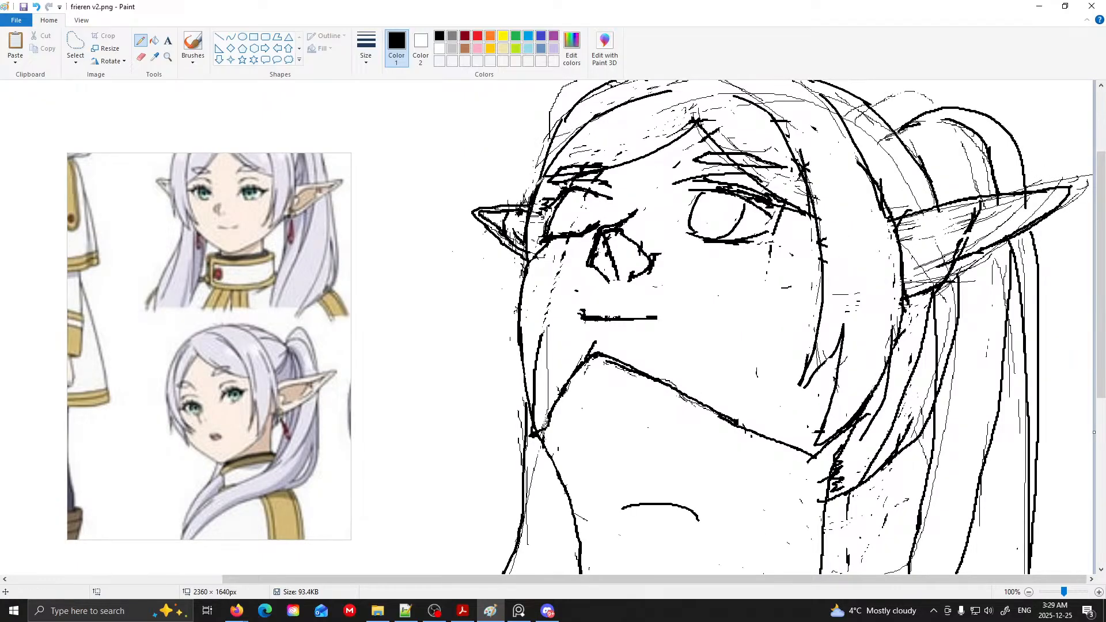
scroll(517, 290, "down", 5)
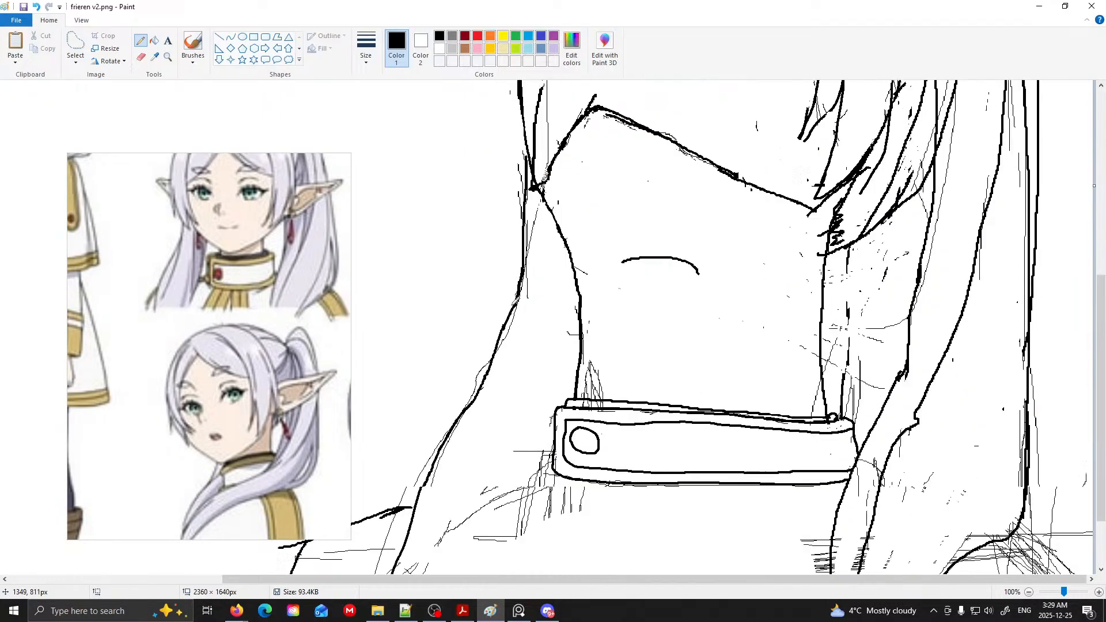
scroll(557, 264, "up", 6)
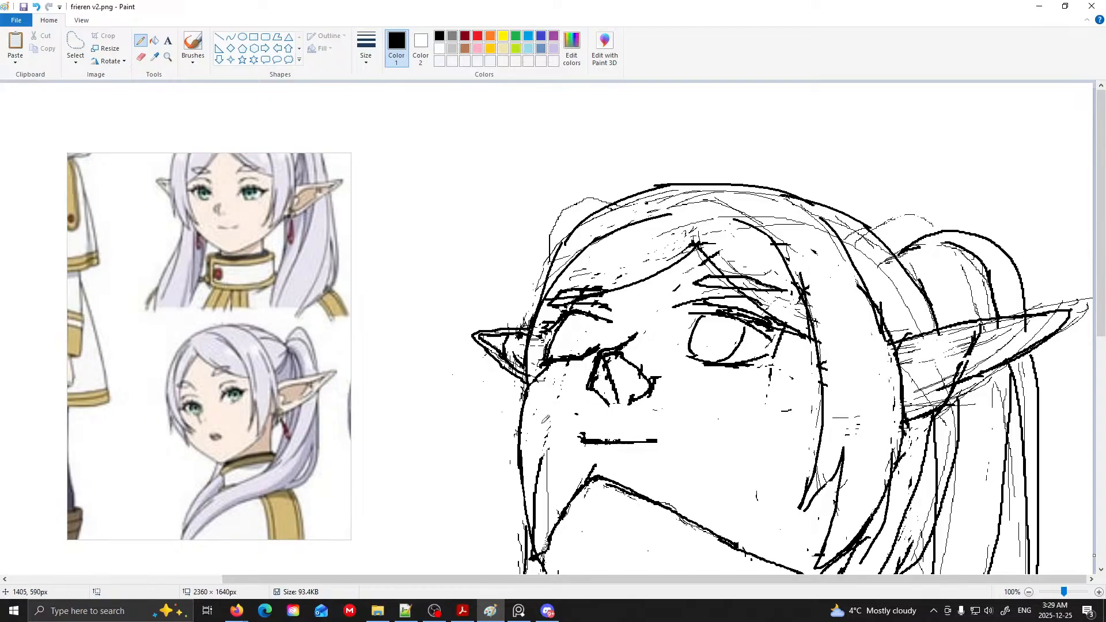
scroll(557, 438, "down", 2)
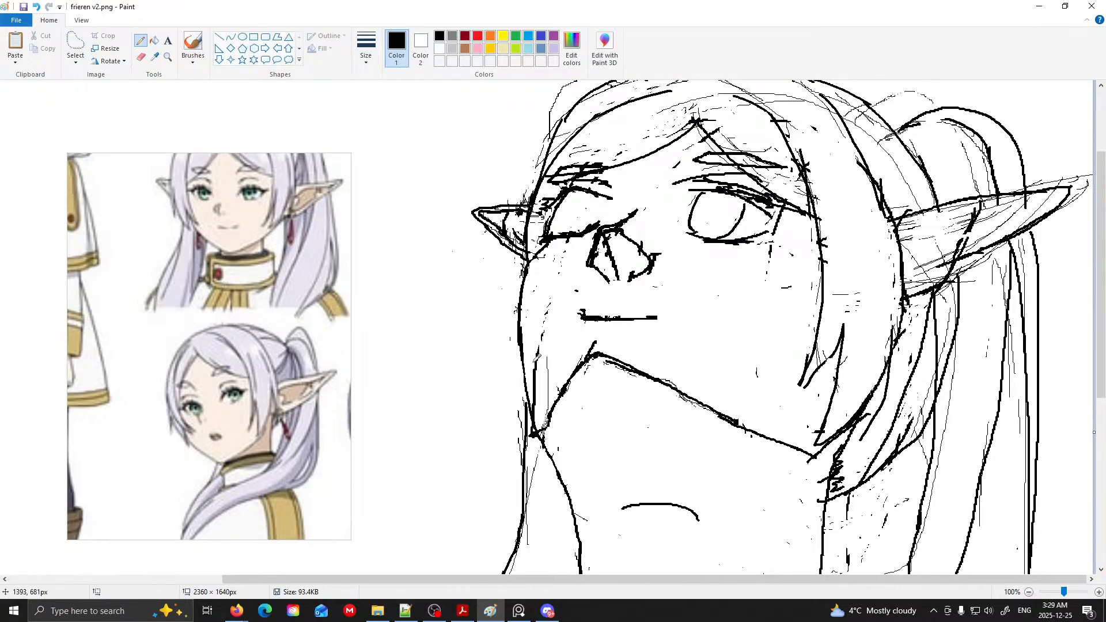
scroll(545, 357, "down", 4)
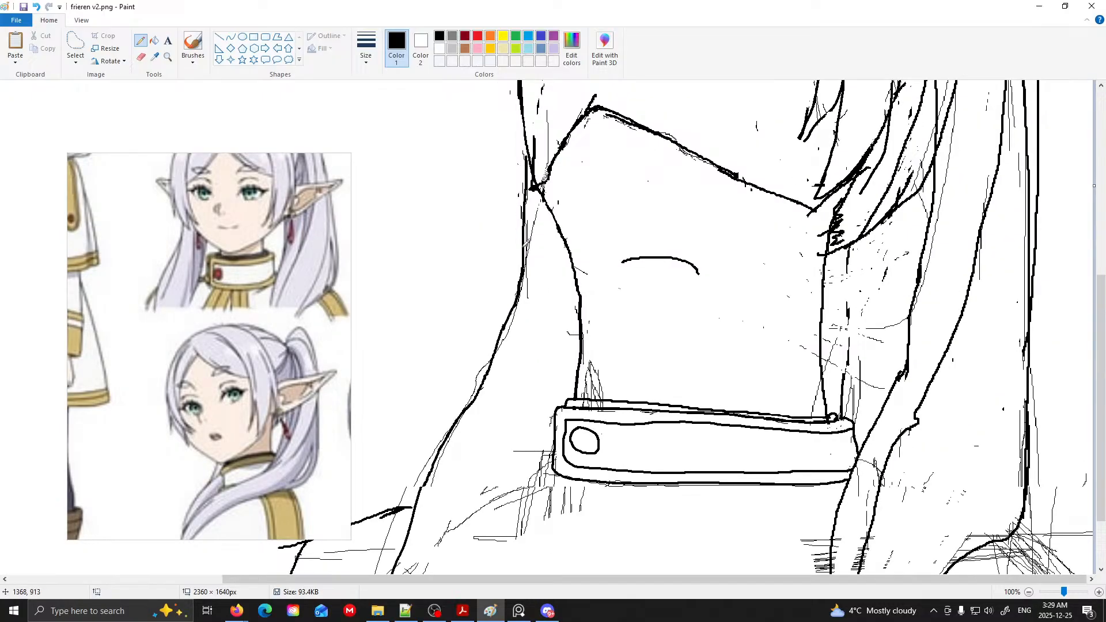
- Zoom the canvas out to 50% and move the reference image off the drawing onto the empty area beside it
left_click(1030, 593)
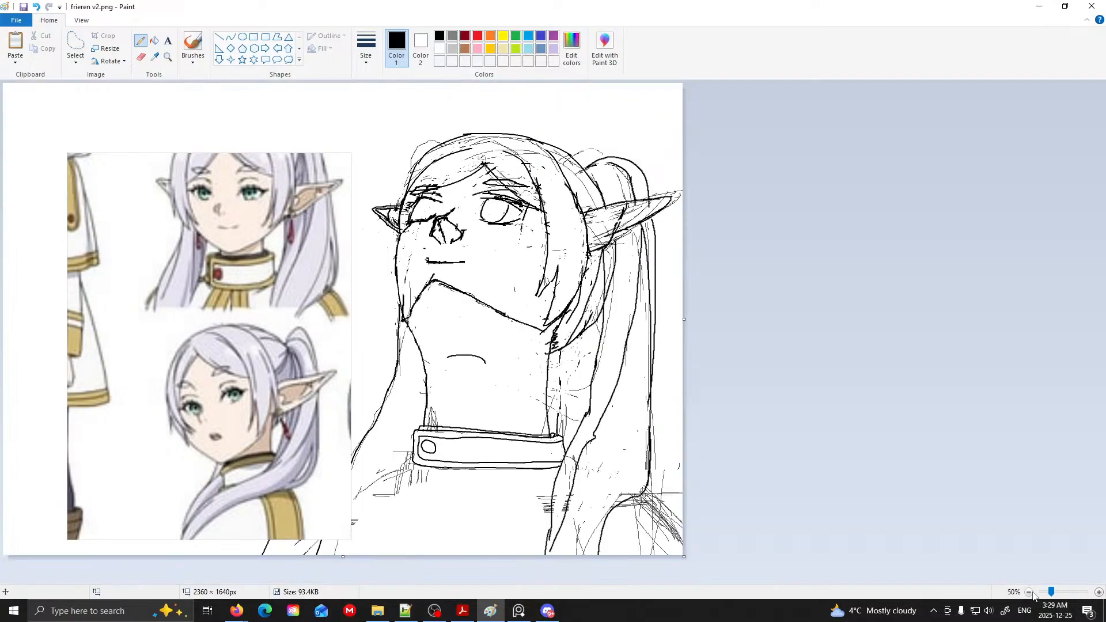
mouse_move(201, 318)
left_mouse_down()
mouse_move(752, 344)
mouse_move(840, 298)
left_mouse_up()
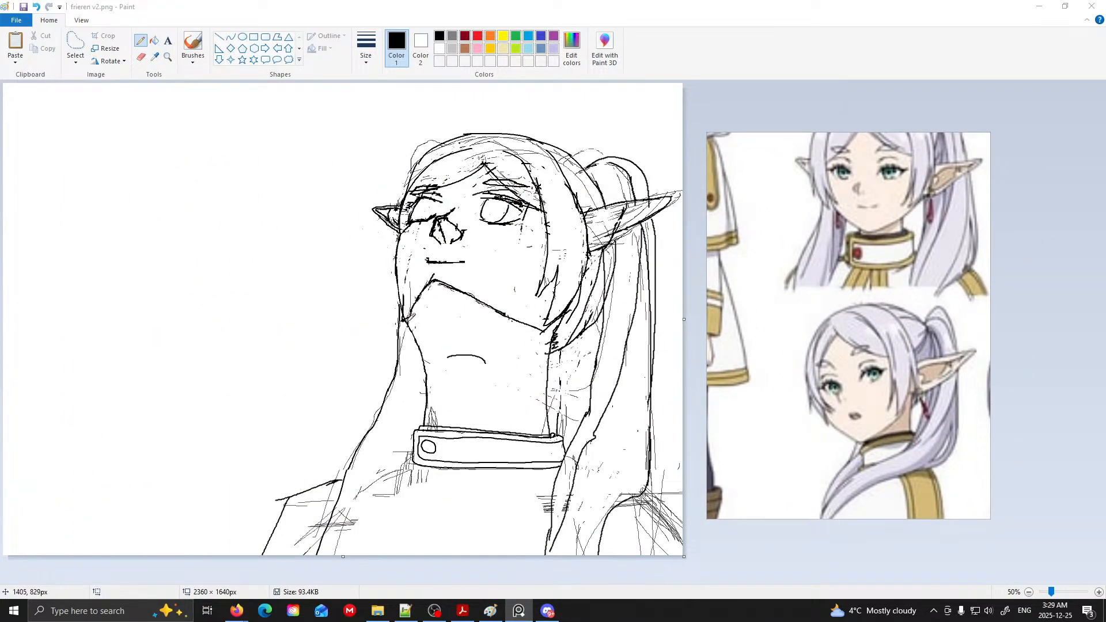
left_click_drag(404, 320, 418, 349)
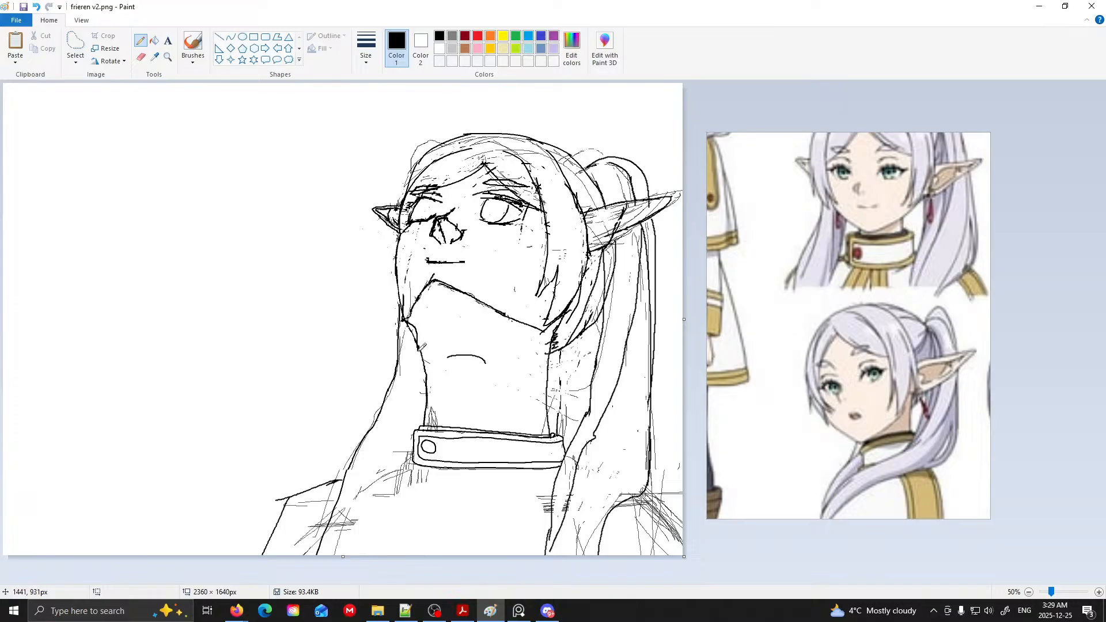
key("ctrl+z")
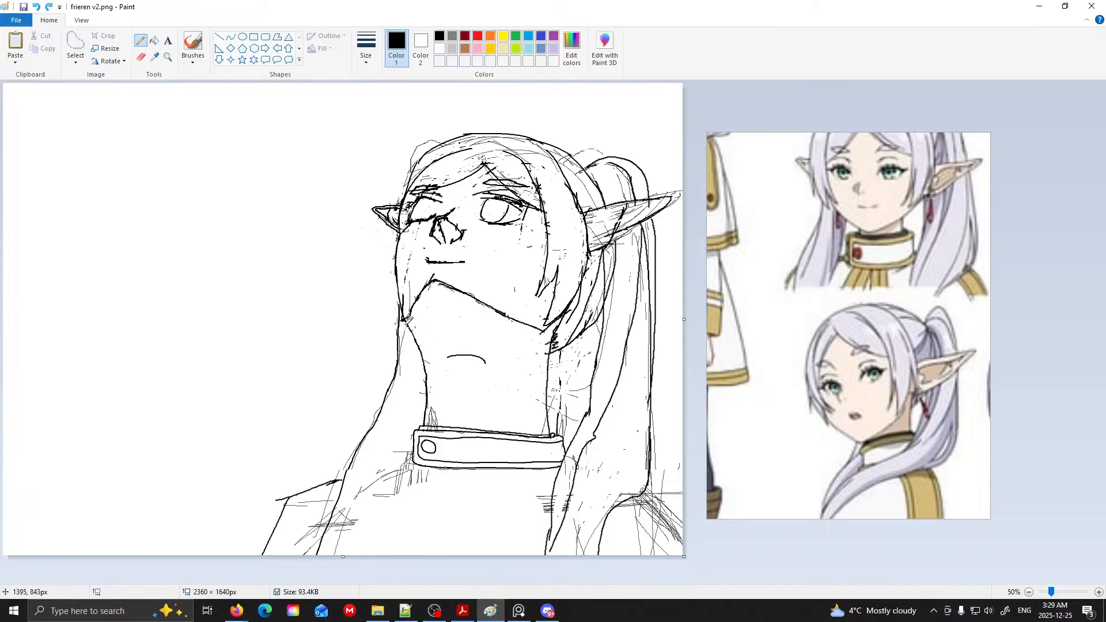
left_click_drag(408, 323, 423, 361)
key("ctrl+z")
left_click_drag(414, 320, 431, 373)
key("ctrl+z")
- Redraw the left neck line below the jaw and draw the garment edge down from the collar's left end
left_click_drag(414, 327, 425, 386)
mouse_move(394, 451)
left_mouse_down()
mouse_move(400, 497)
mouse_move(403, 579)
left_mouse_up()
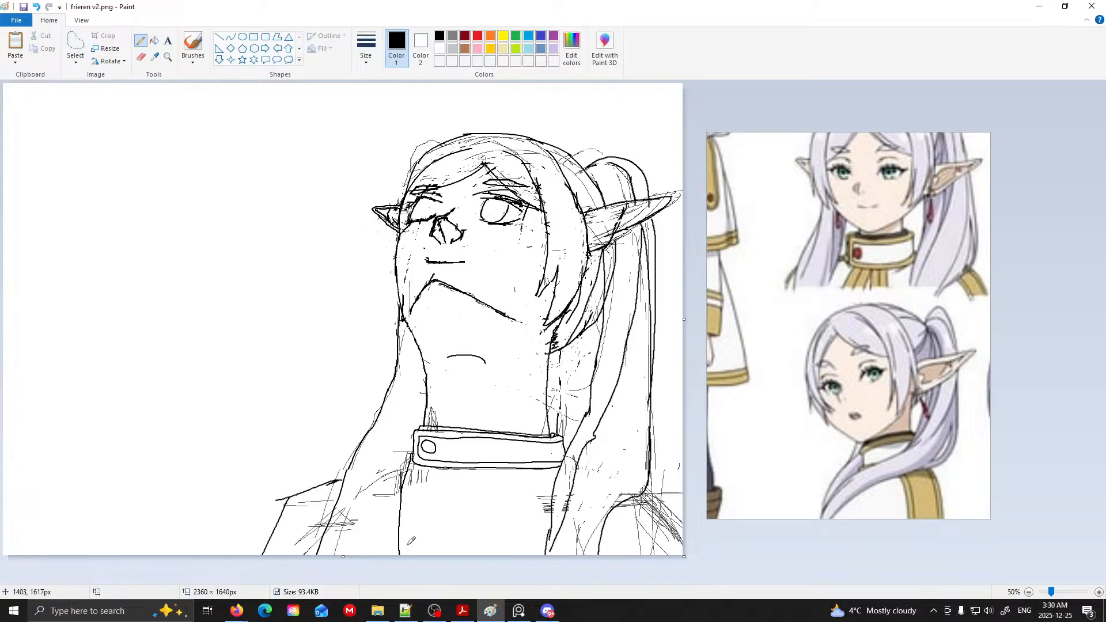
left_click_drag(412, 452, 402, 489)
- Bring up the front view in the reference and try a vertical line from the collar's lower edge to the canvas bottom
left_click_drag(711, 386, 934, 454)
scroll(779, 292, "up", 5)
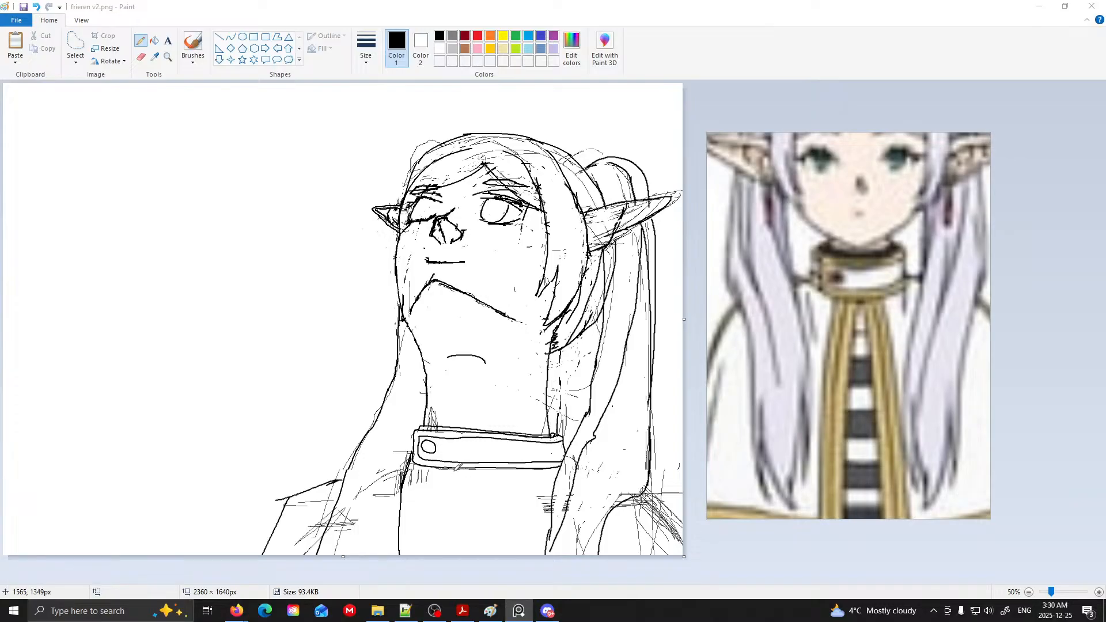
left_click(456, 466)
left_click_drag(456, 467, 453, 591)
- Examine how the gold bands run below the collar in the different views of the character reference
left_click_drag(737, 419, 1020, 408)
left_click_drag(725, 406, 925, 397)
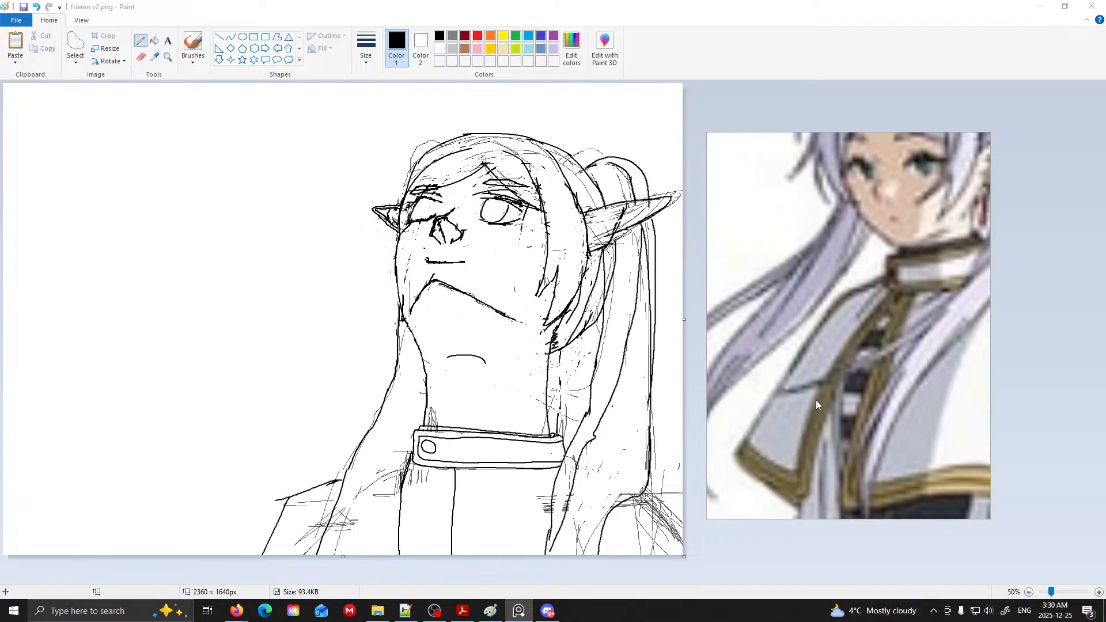
left_click_drag(817, 400, 946, 406)
scroll(858, 413, "down", 3)
scroll(858, 416, "up", 2)
left_click_drag(858, 416, 665, 359)
scroll(826, 391, "down", 7)
left_click_drag(840, 392, 690, 380)
scroll(821, 389, "up", 2)
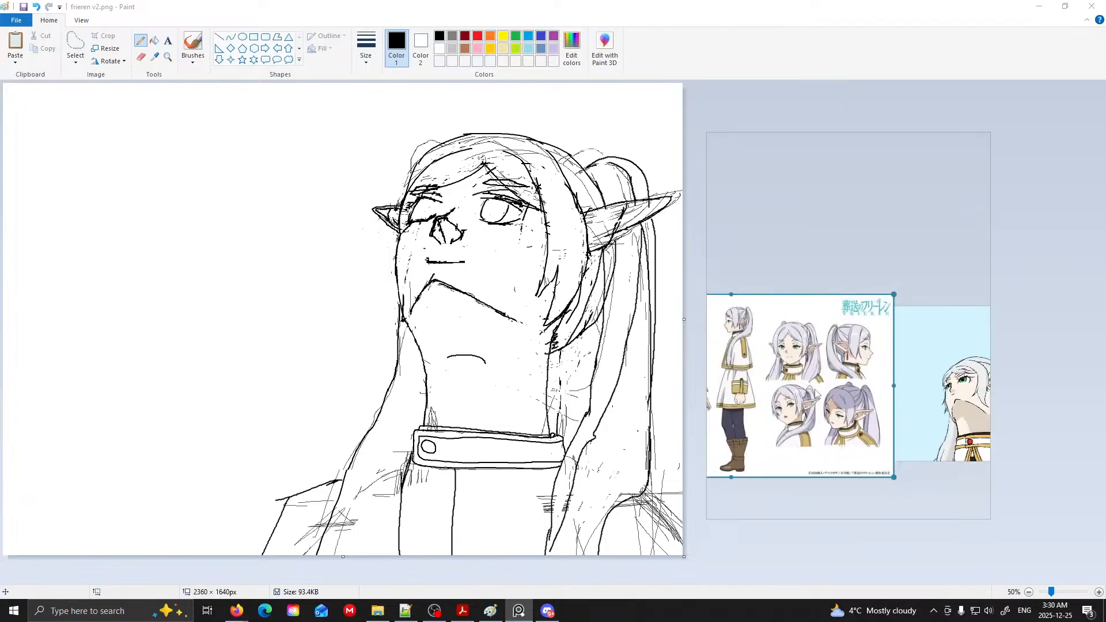
scroll(820, 392, "up", 5)
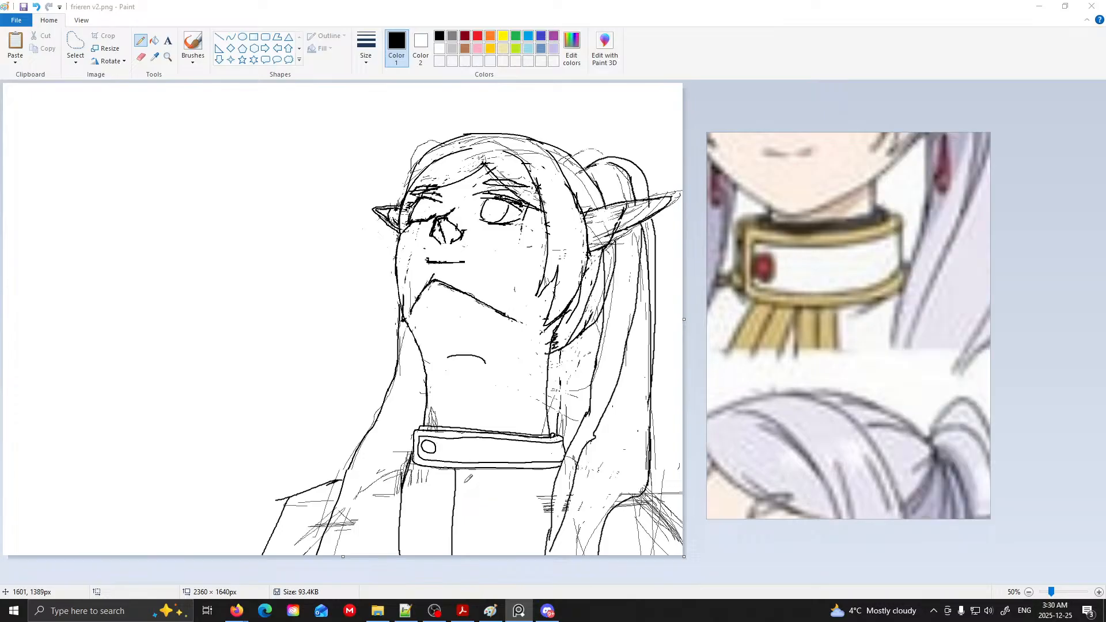
- Undo the vertical line and draw four slanted band lines fanning down from the collar's centre and right part
left_click(486, 496)
key("ctrl+z")
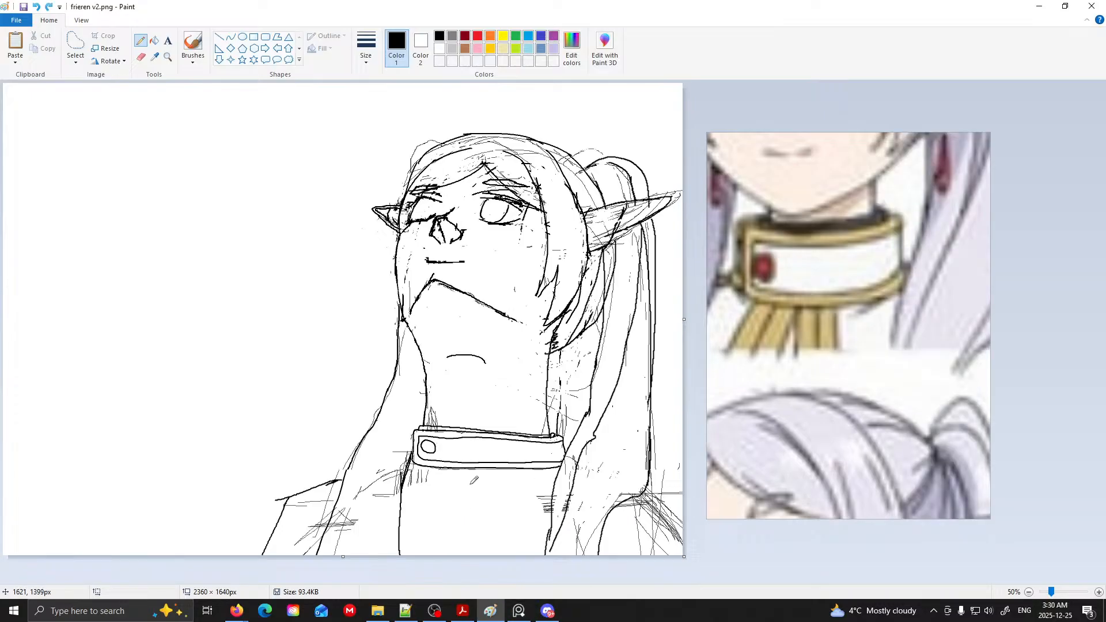
left_click_drag(468, 469, 458, 568)
left_click_drag(469, 469, 492, 555)
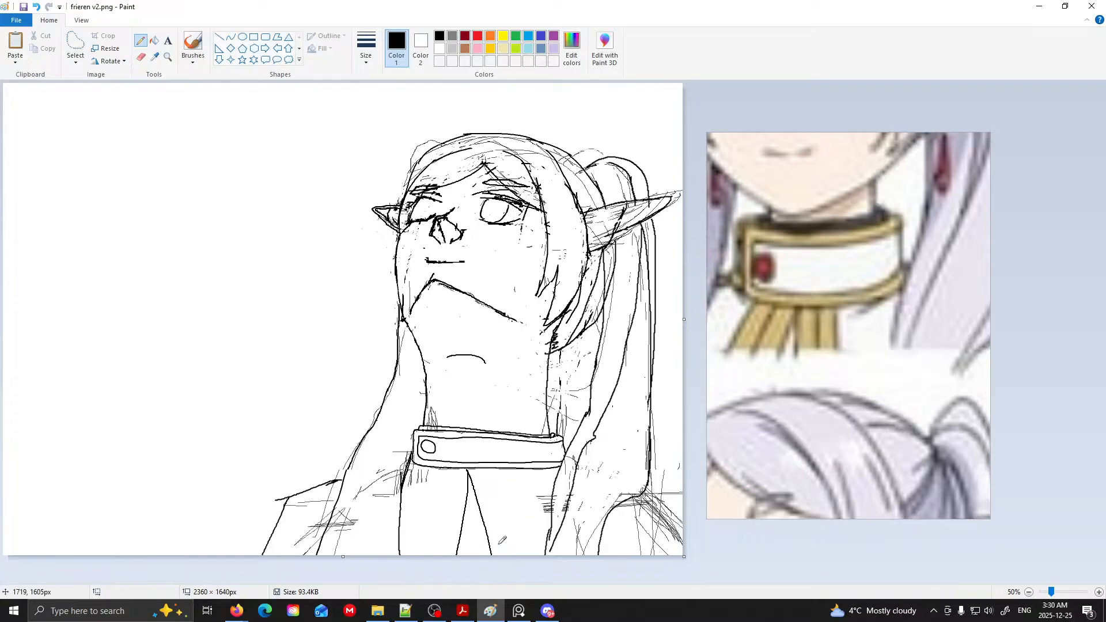
left_click_drag(482, 468, 509, 556)
left_click_drag(494, 468, 524, 569)
key("ctrl+z")
left_click_drag(497, 469, 529, 570)
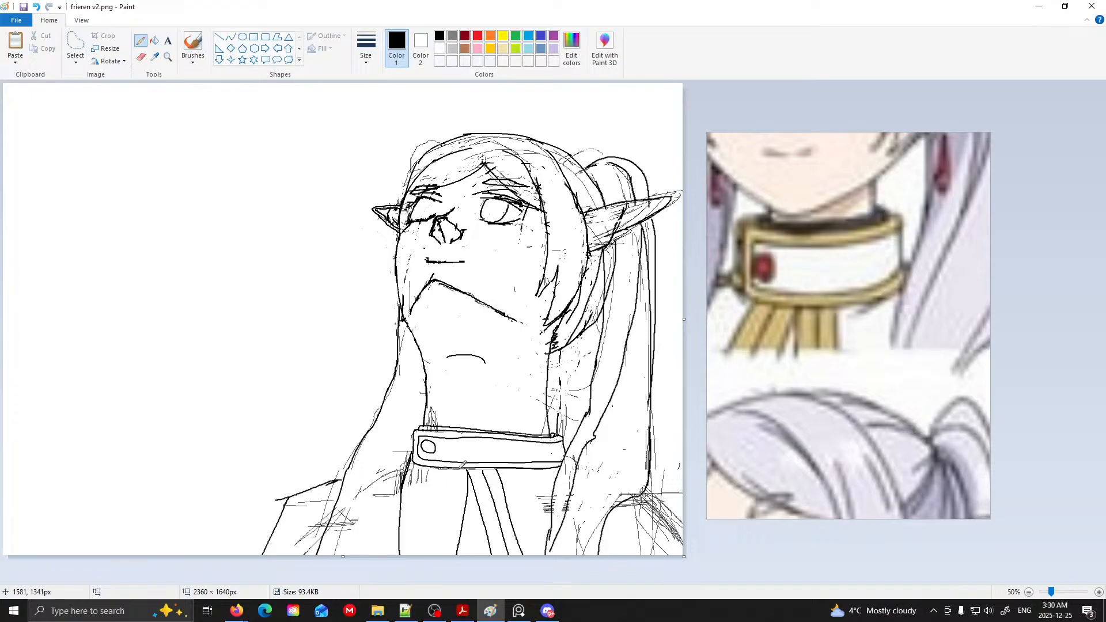
- Draw two more band lines slanting down to the left below the collar and save the drawing
left_click_drag(460, 465, 449, 585)
key("ctrl+z")
left_click_drag(467, 468, 443, 579)
left_click_drag(448, 464, 439, 568)
key("ctrl+z")
left_click_drag(448, 463, 419, 590)
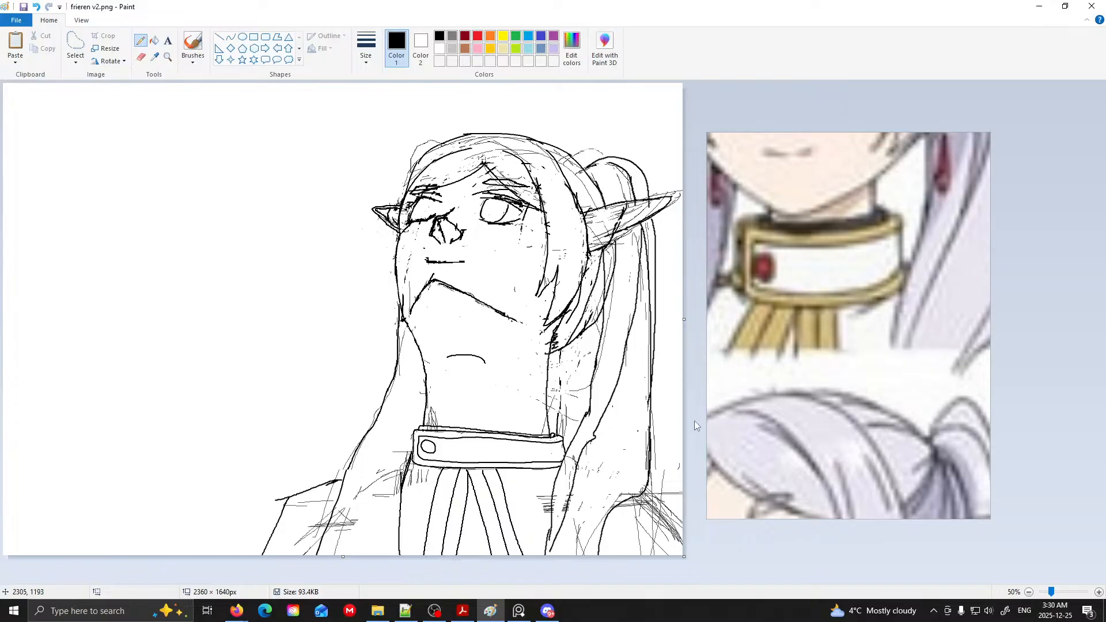
scroll(769, 426, "down", 3)
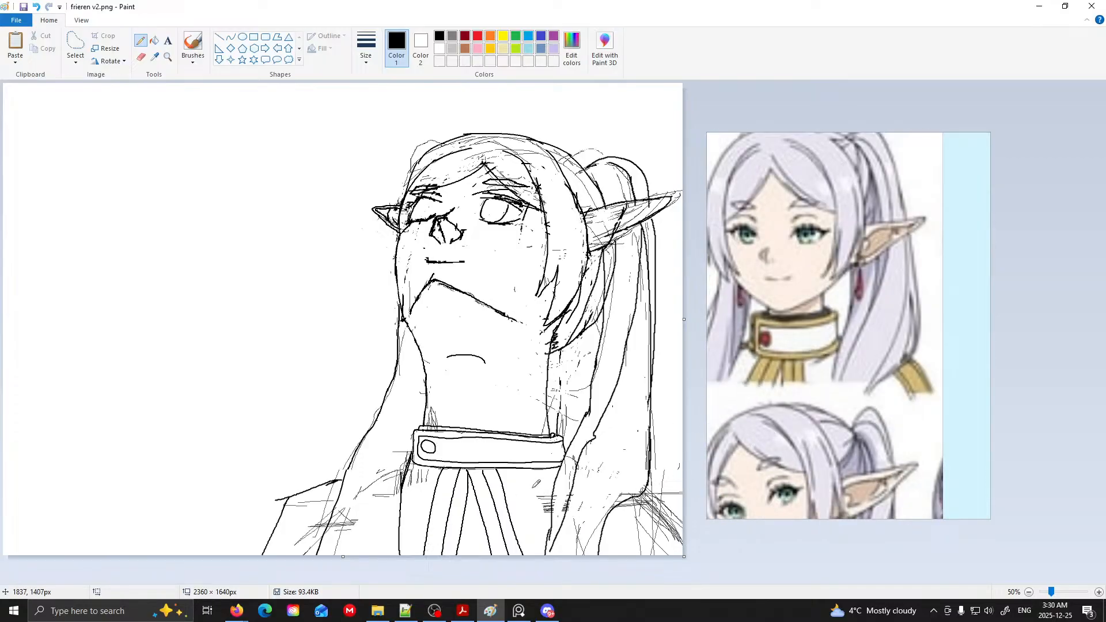
key("ctrl+s")
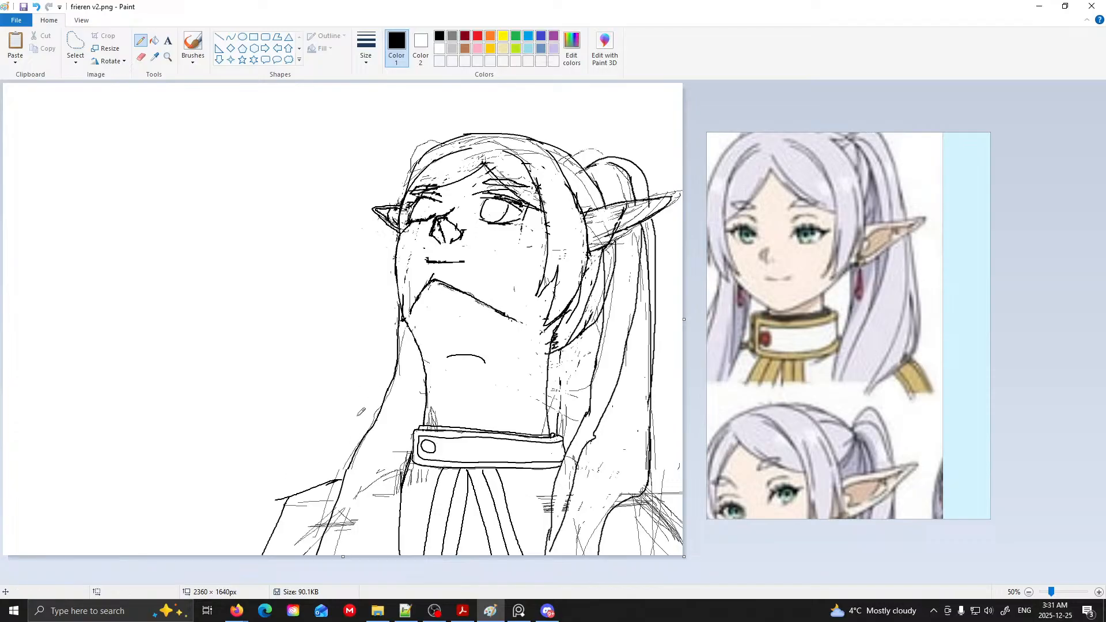
- Draw a short curved cheek line beside the right hair strand and outline the inside of the large ear
left_click_drag(499, 269, 514, 266)
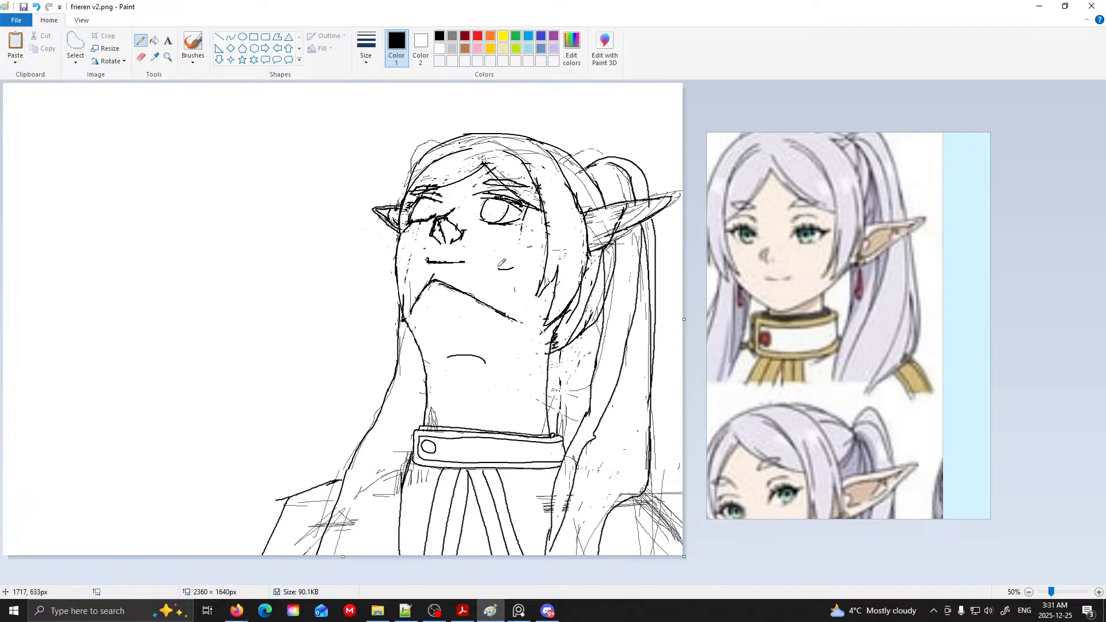
key("ctrl+z")
left_click_drag(534, 252, 509, 264)
key("ctrl+z")
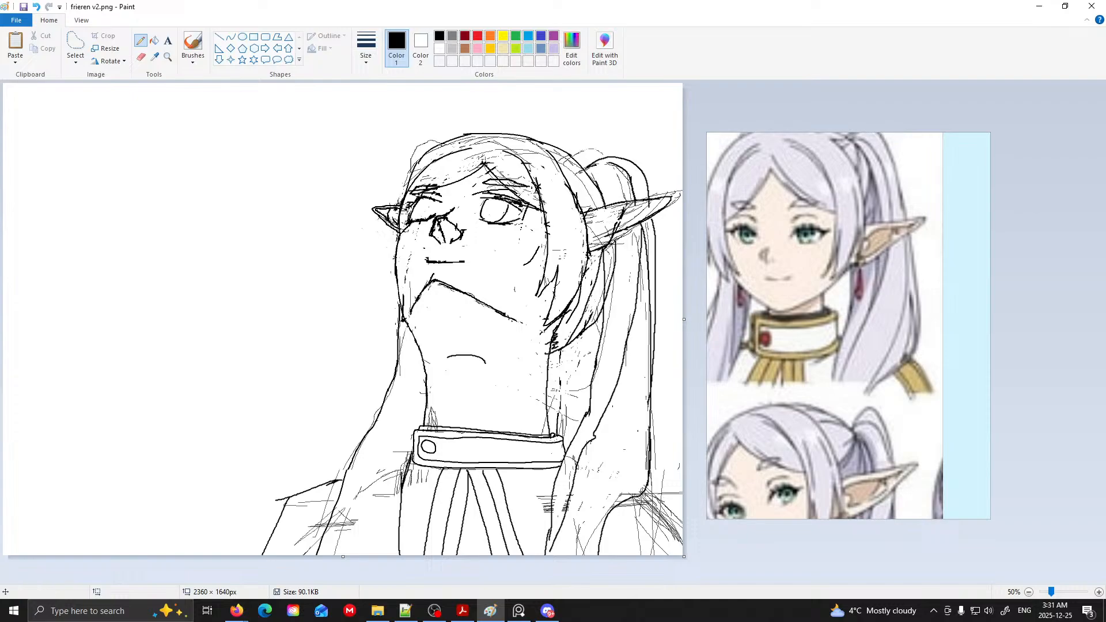
mouse_move(629, 206)
left_mouse_down()
mouse_move(591, 227)
mouse_move(600, 236)
mouse_move(630, 223)
left_mouse_up()
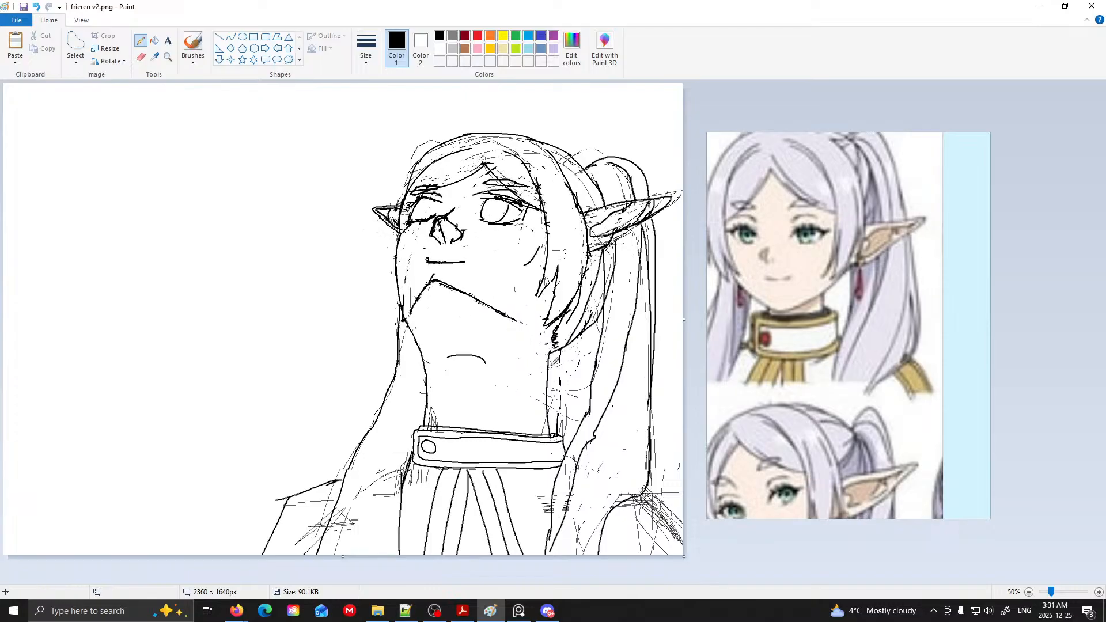
- Erase stray sketch lines between the collar and the left hair strand, and return to the Pencil
left_click(141, 58)
mouse_move(401, 476)
left_mouse_down()
mouse_move(412, 436)
mouse_move(398, 477)
left_mouse_up()
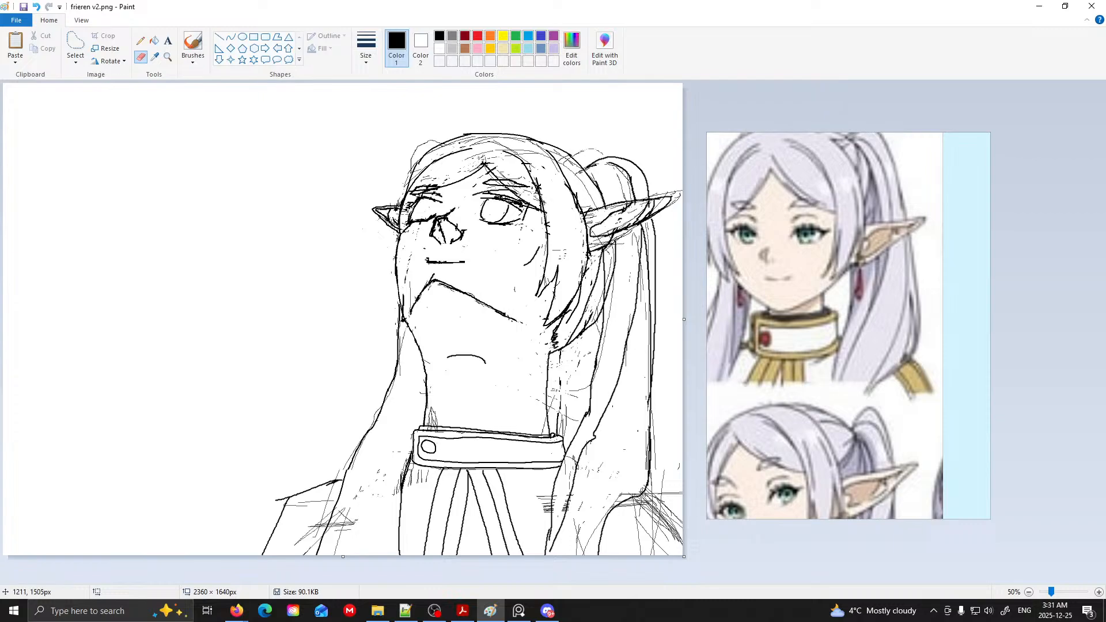
left_click(143, 42)
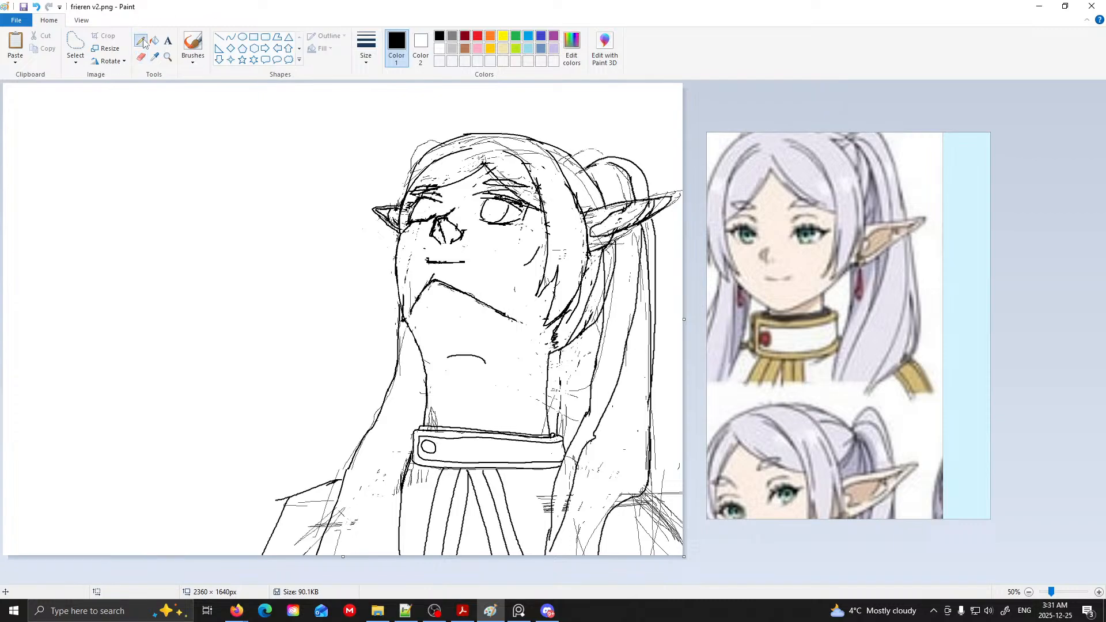
- Redraw the left shoulder outline with a rounded corner and add a second line beneath its top edge
left_click(776, 313)
scroll(776, 312, "up", 2)
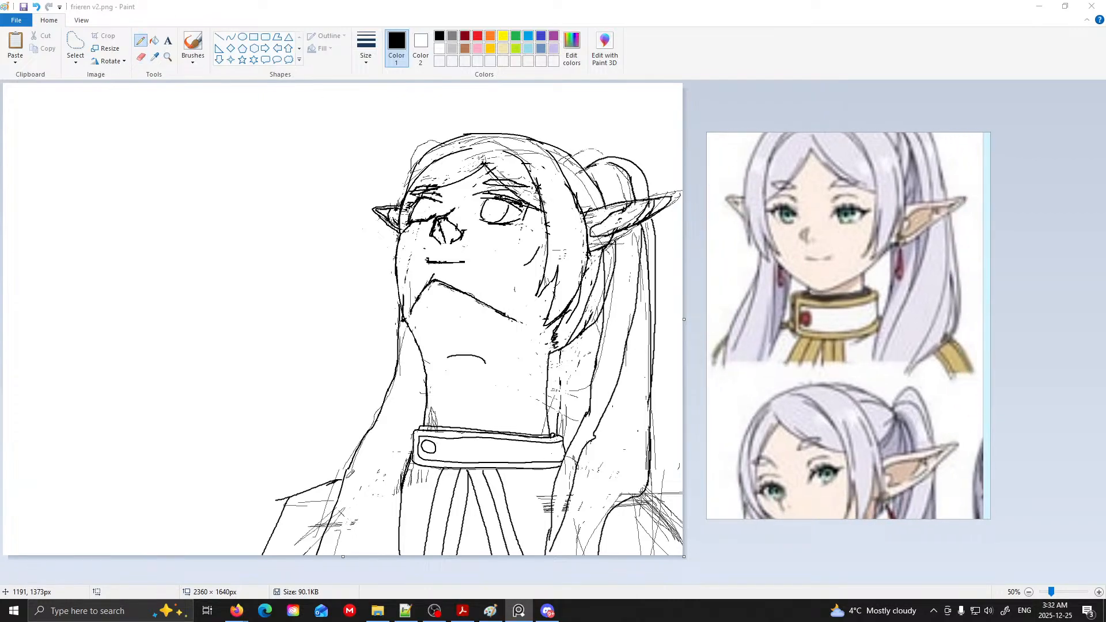
left_click(346, 479)
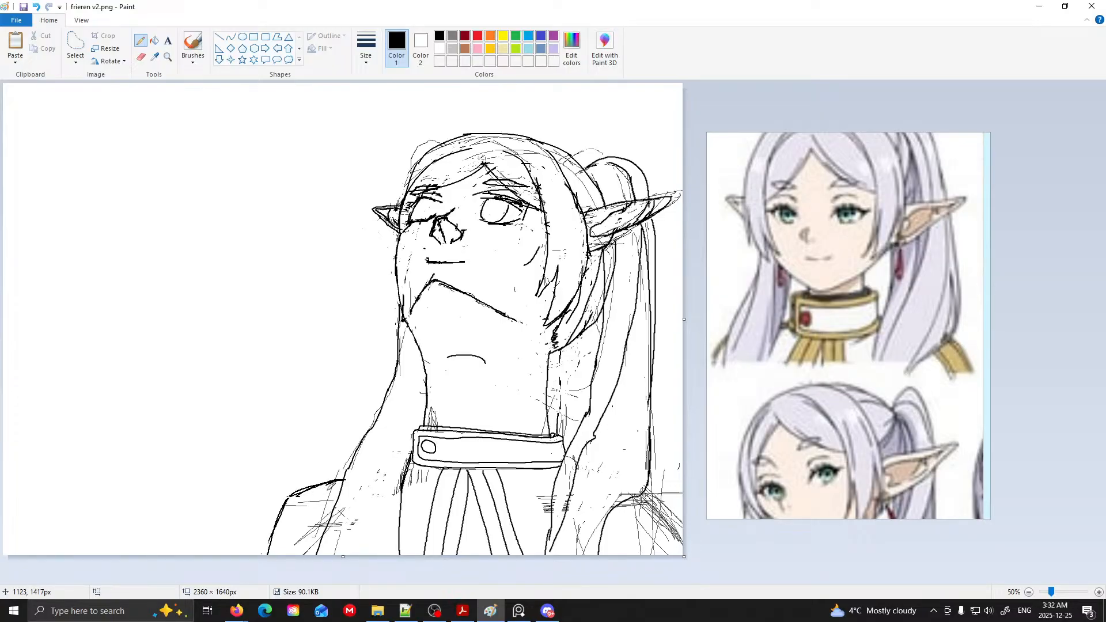
left_click_drag(342, 488, 296, 495)
key("ctrl+z")
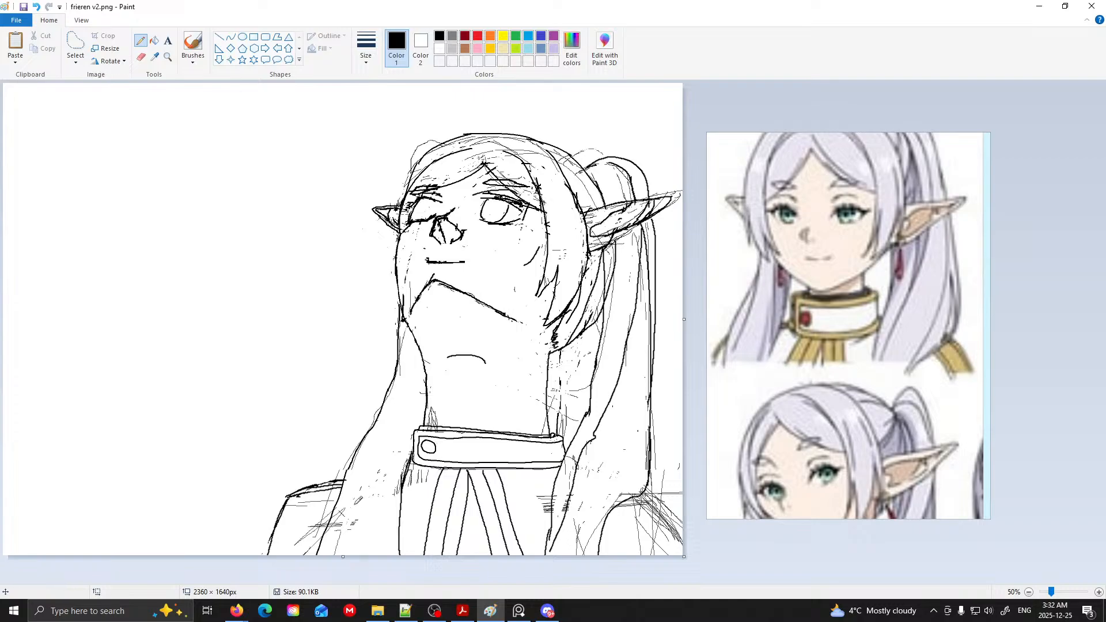
- Move the reference image over the canvas's left half and draw two curved outlines for the right shoulder
left_click_drag(847, 421, 324, 452)
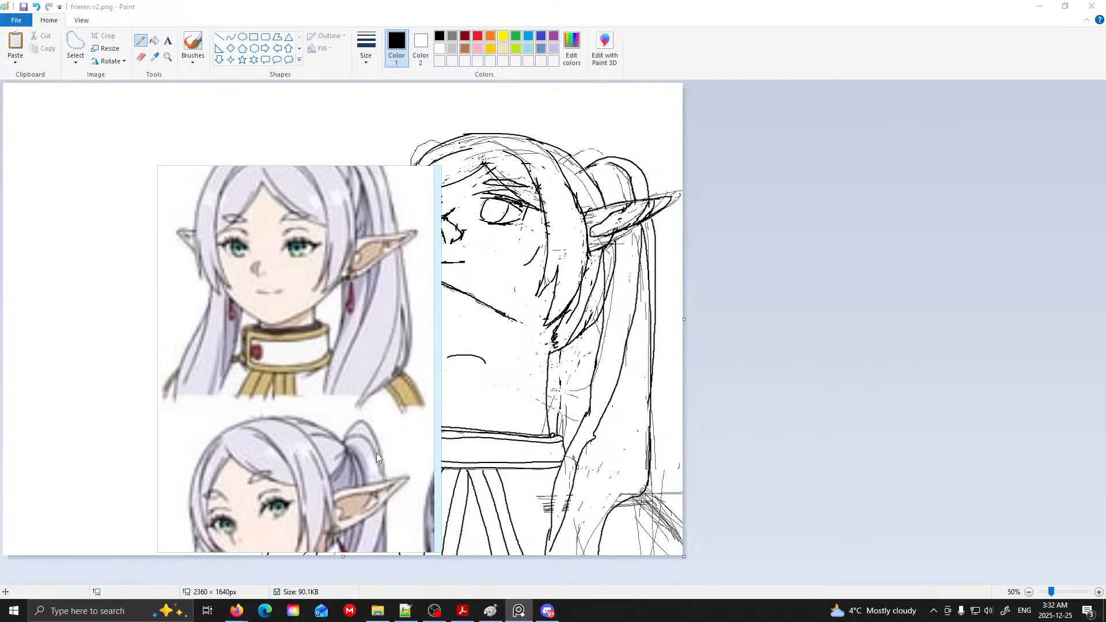
left_click_drag(647, 486, 693, 519)
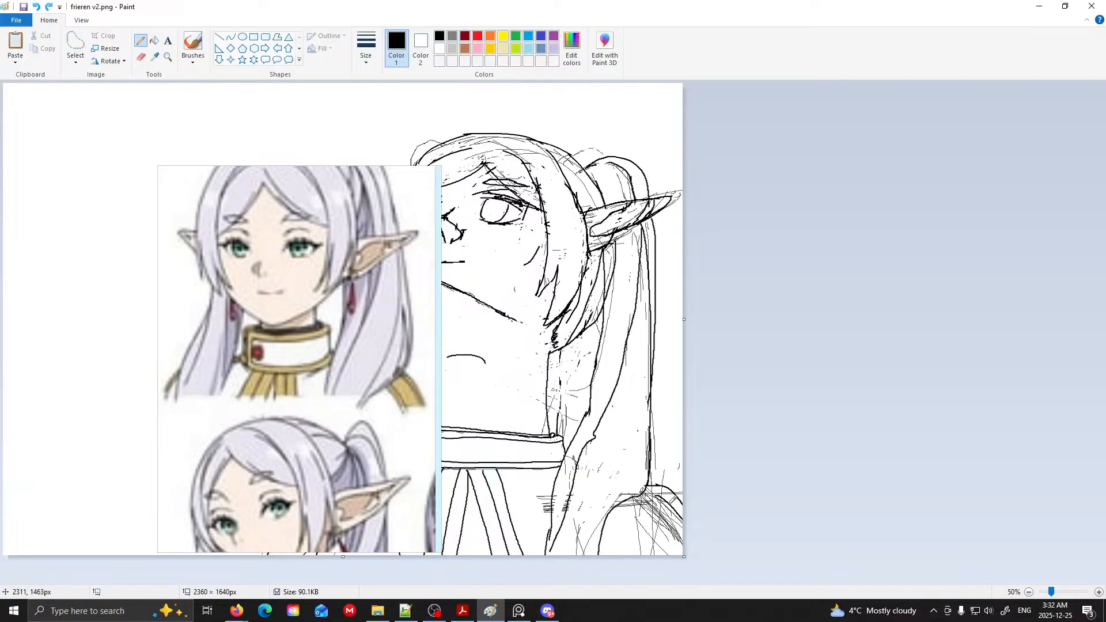
left_click_drag(638, 496, 701, 557)
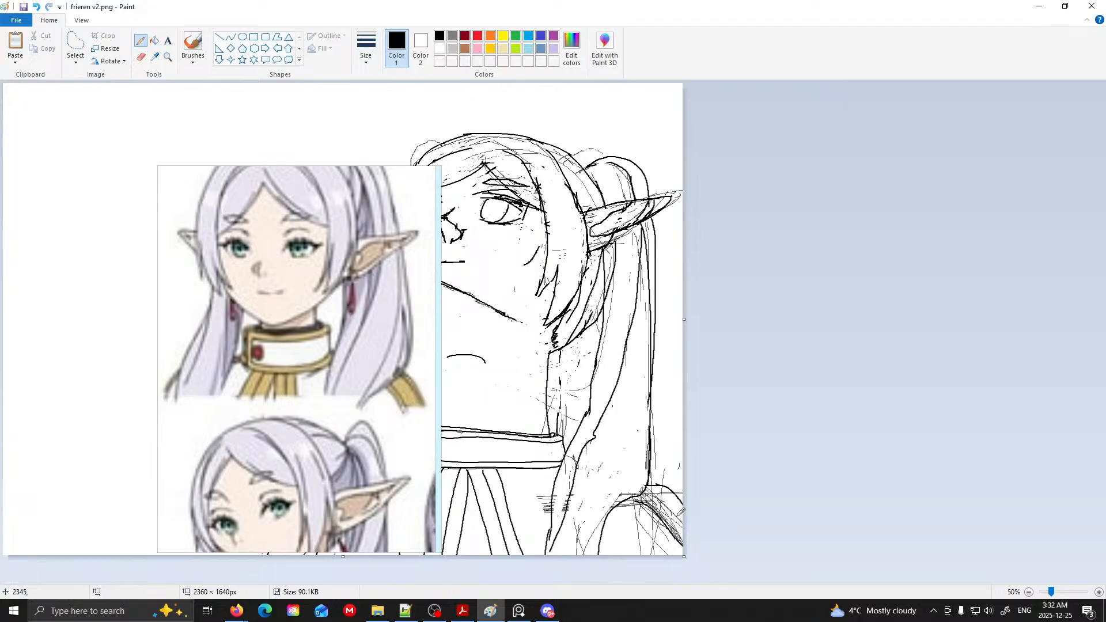
- Erase stray sketch lines between the two right shoulder curves and extend the lower curve to meet the shoulder outline
left_click(140, 57)
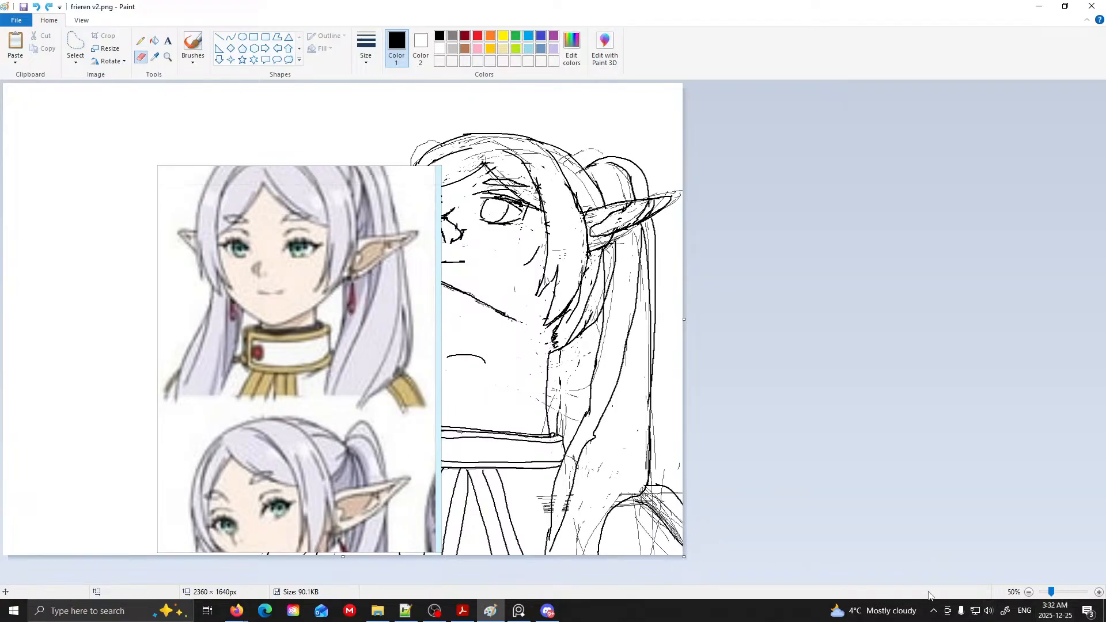
left_click(1099, 592)
left_click(1099, 593)
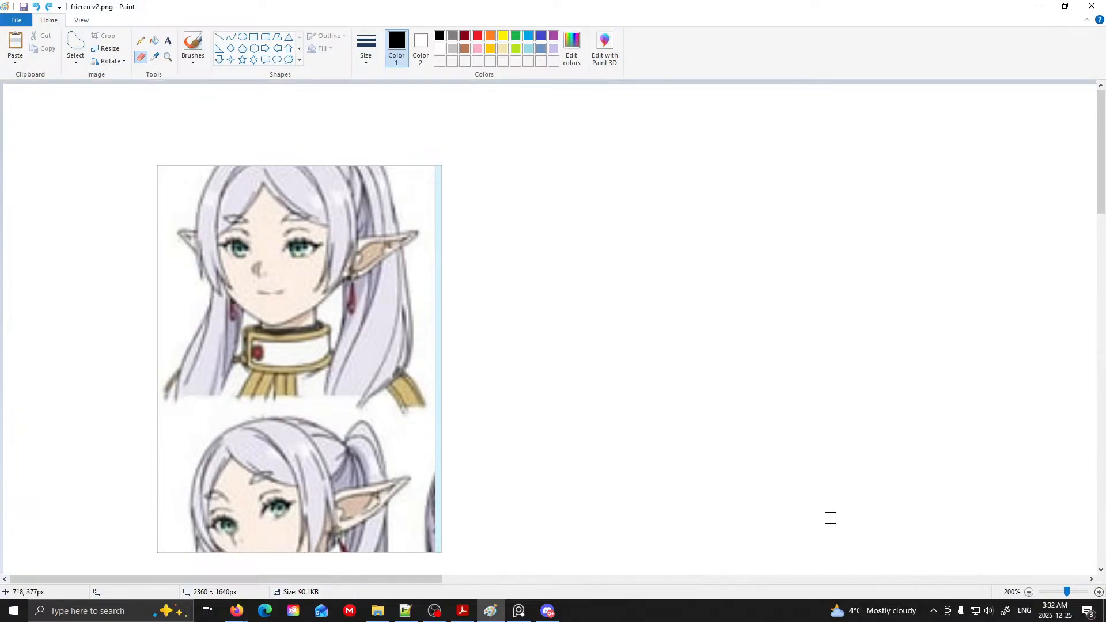
left_click_drag(1101, 185, 1101, 505)
left_click_drag(442, 579, 1092, 581)
mouse_move(951, 326)
left_mouse_down()
mouse_move(1009, 318)
mouse_move(957, 322)
mouse_move(936, 341)
mouse_move(1005, 371)
left_mouse_up()
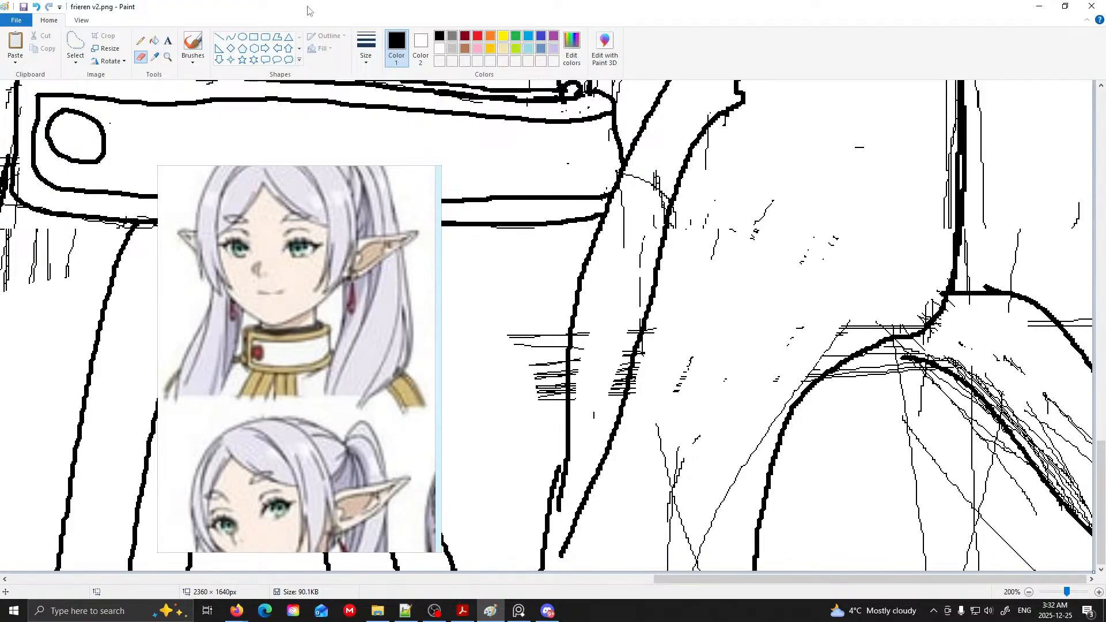
left_click(140, 41)
left_click_drag(908, 362, 869, 344)
- Erase the stray sketch lines around and beneath the lower right shoulder curve and beside the shoulder outline
left_click(141, 56)
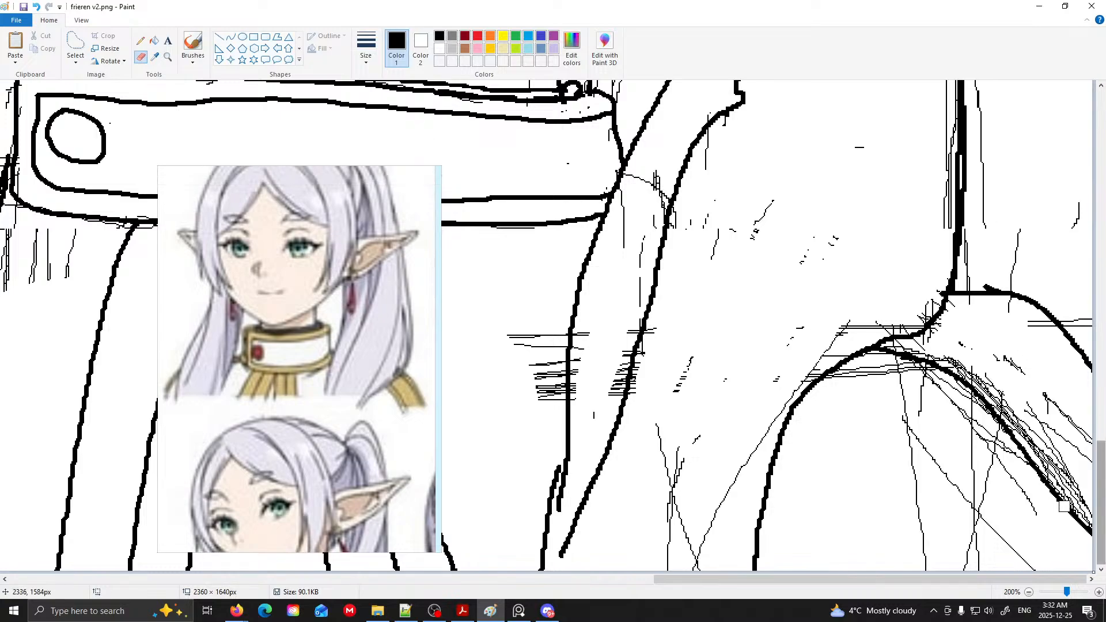
mouse_move(1048, 457)
left_mouse_down()
mouse_move(1003, 397)
mouse_move(937, 354)
left_mouse_up()
mouse_move(1044, 396)
left_mouse_down()
mouse_move(1077, 414)
mouse_move(1102, 465)
mouse_move(1015, 398)
mouse_move(1011, 364)
mouse_move(961, 344)
mouse_move(1013, 319)
mouse_move(1023, 334)
mouse_move(970, 368)
mouse_move(1054, 452)
mouse_move(1020, 458)
mouse_move(929, 374)
mouse_move(850, 375)
mouse_move(915, 379)
left_mouse_up()
scroll(952, 422, "up", 3)
left_click_drag(948, 419, 959, 430)
scroll(954, 421, "down", 3)
key("ctrl+z")
key("ctrl+z")
mouse_move(1004, 460)
left_mouse_down()
mouse_move(908, 392)
mouse_move(987, 467)
mouse_move(1027, 486)
mouse_move(999, 537)
mouse_move(948, 489)
mouse_move(979, 505)
mouse_move(911, 454)
mouse_move(913, 514)
mouse_move(934, 547)
mouse_move(979, 550)
mouse_move(928, 550)
left_mouse_up()
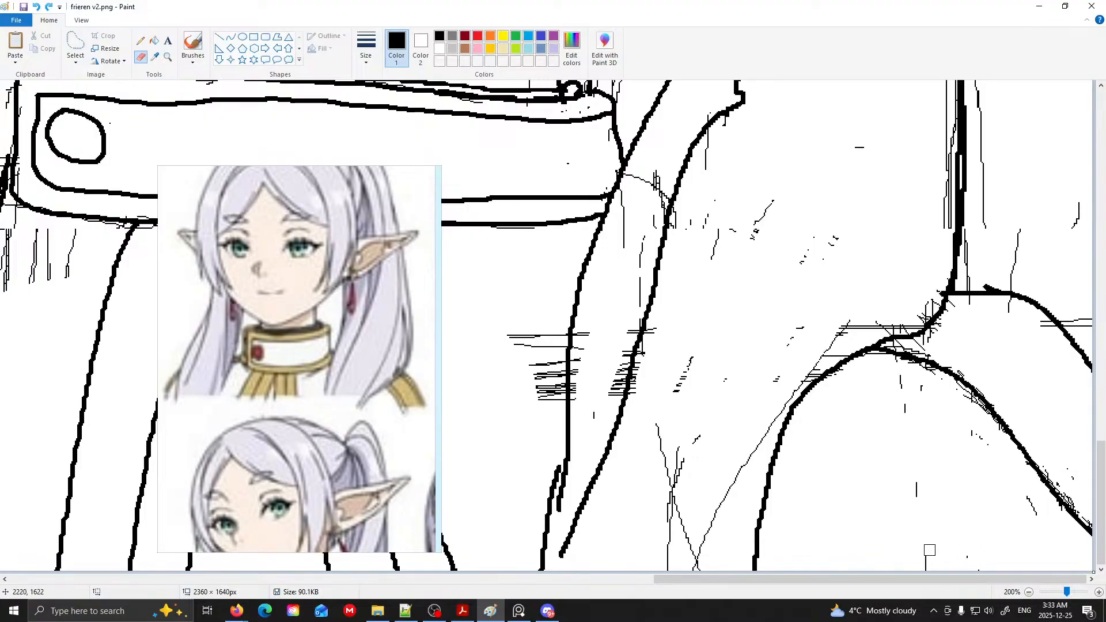
scroll(858, 461, "up", 3)
mouse_move(899, 421)
left_mouse_down()
mouse_move(801, 471)
mouse_move(797, 493)
left_mouse_up()
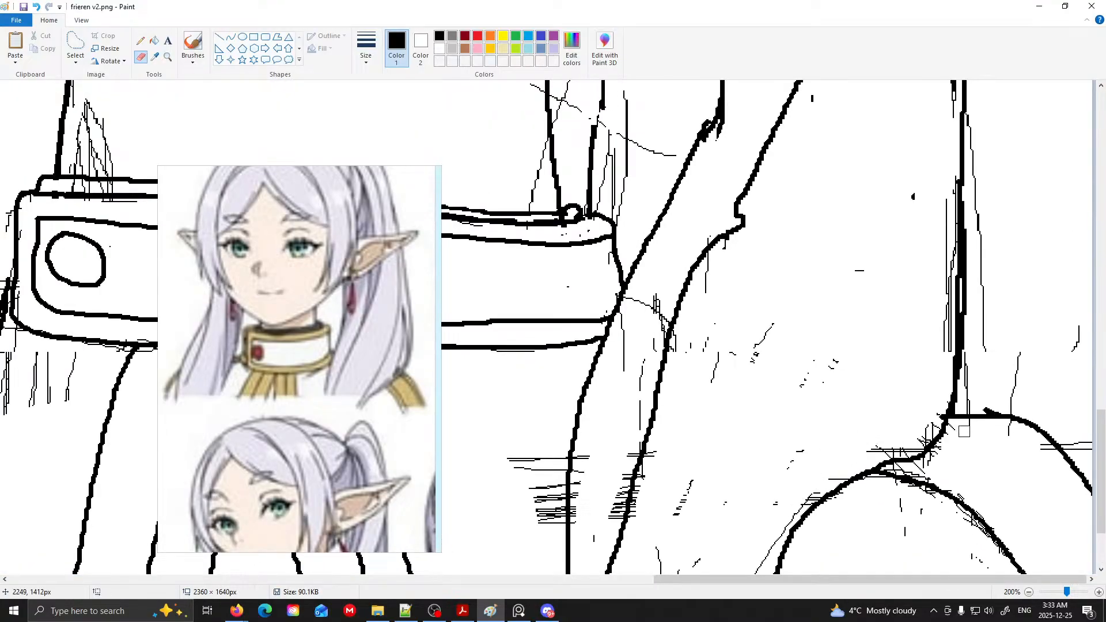
scroll(922, 444, "down", 3)
- Draw a parallel trim line inside each of the two right shoulder curves with the Pencil
left_click(141, 41)
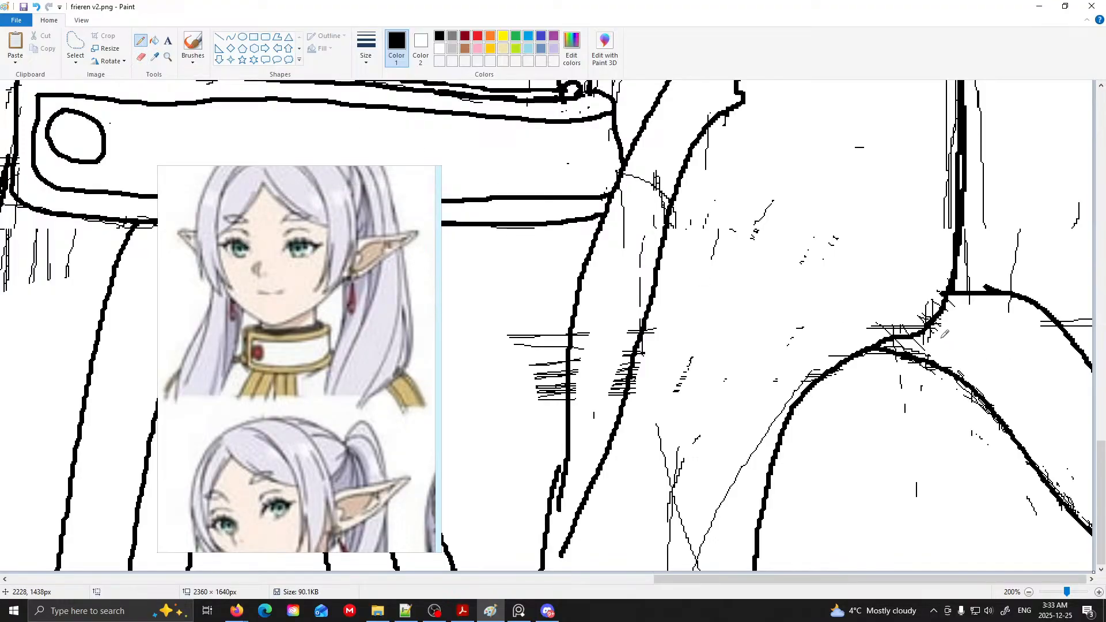
mouse_move(915, 327)
left_mouse_down()
mouse_move(1003, 383)
mouse_move(1093, 501)
left_mouse_up()
mouse_move(946, 302)
left_mouse_down()
mouse_move(1054, 332)
mouse_move(1101, 399)
left_mouse_up()
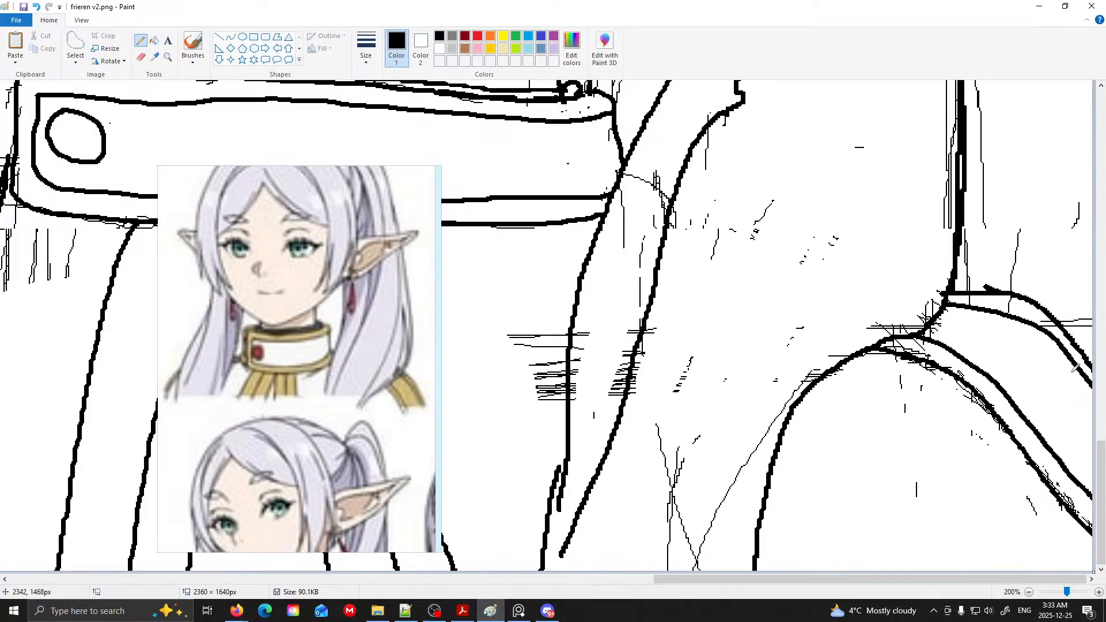
key("ctrl+z")
mouse_move(946, 302)
left_mouse_down()
mouse_move(1014, 303)
mouse_move(1060, 337)
mouse_move(1100, 397)
left_mouse_up()
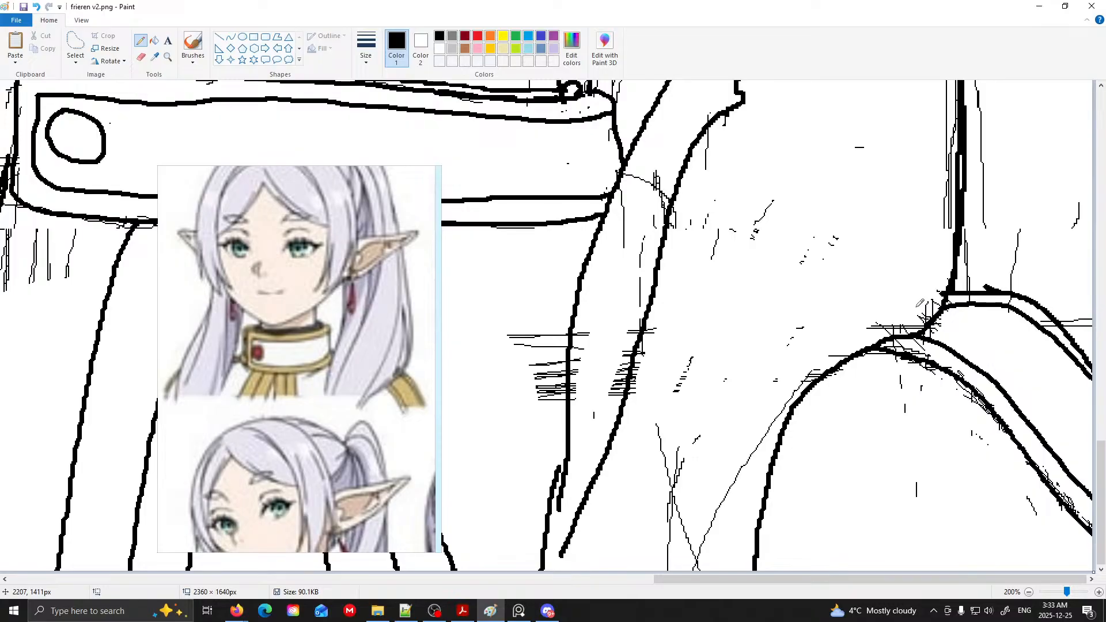
- Examine the portrait's head and reframe the reference image to show the upper figure's whole head
scroll(701, 328, "up", 4)
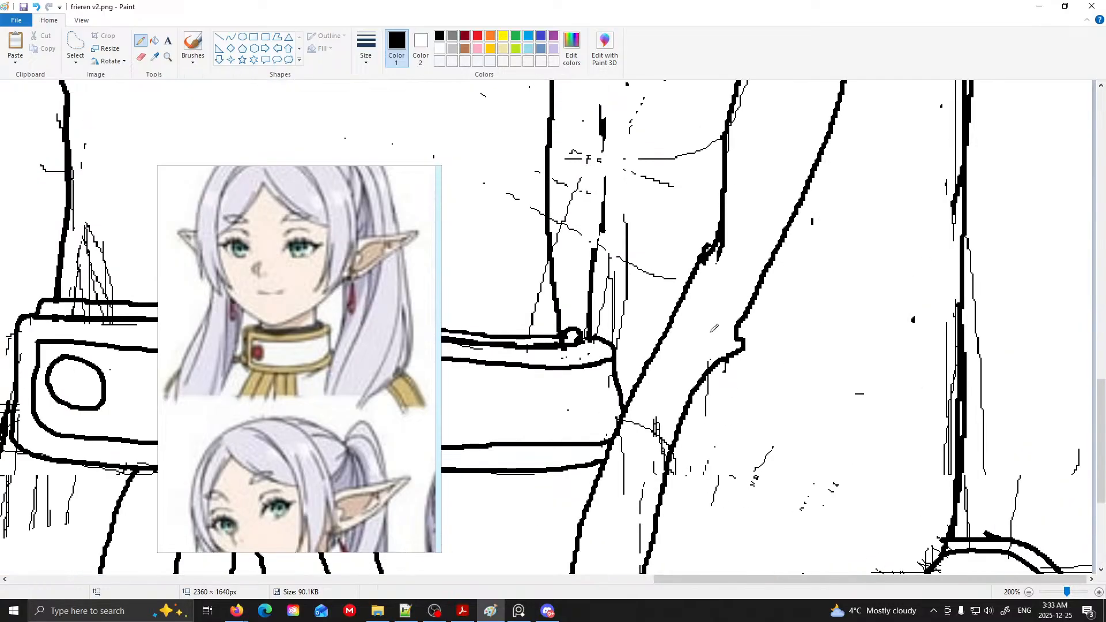
left_click(1029, 591)
scroll(901, 490, "up", 2)
scroll(901, 490, "up", 2)
scroll(897, 478, "up", 2)
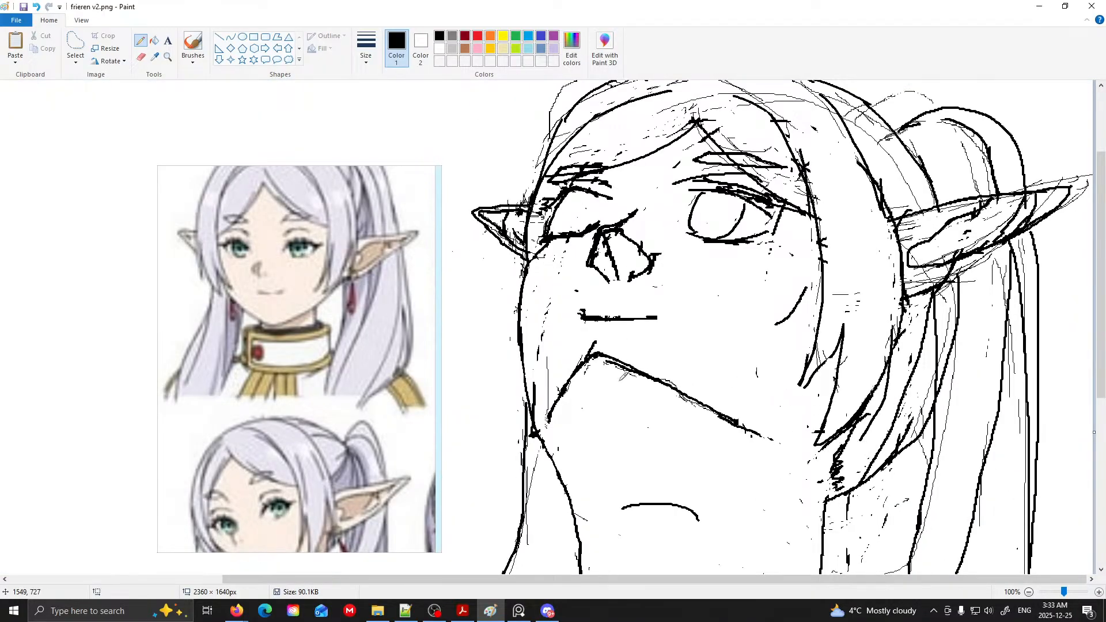
scroll(351, 368, "down", 2)
scroll(352, 371, "up", 2)
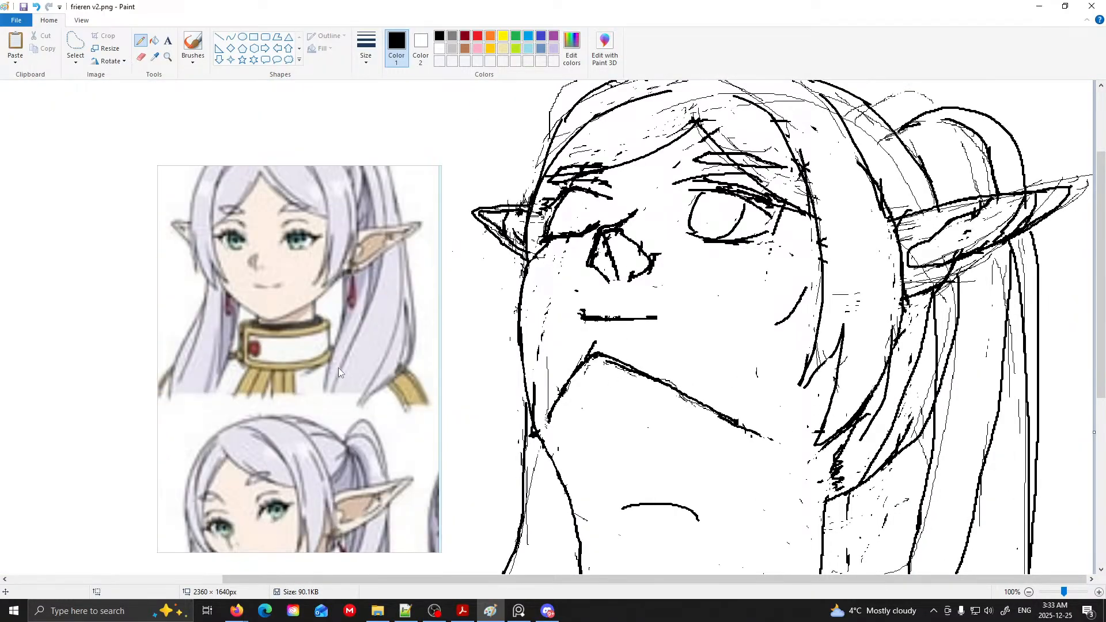
scroll(346, 377, "down", 3)
scroll(576, 374, "up", 2)
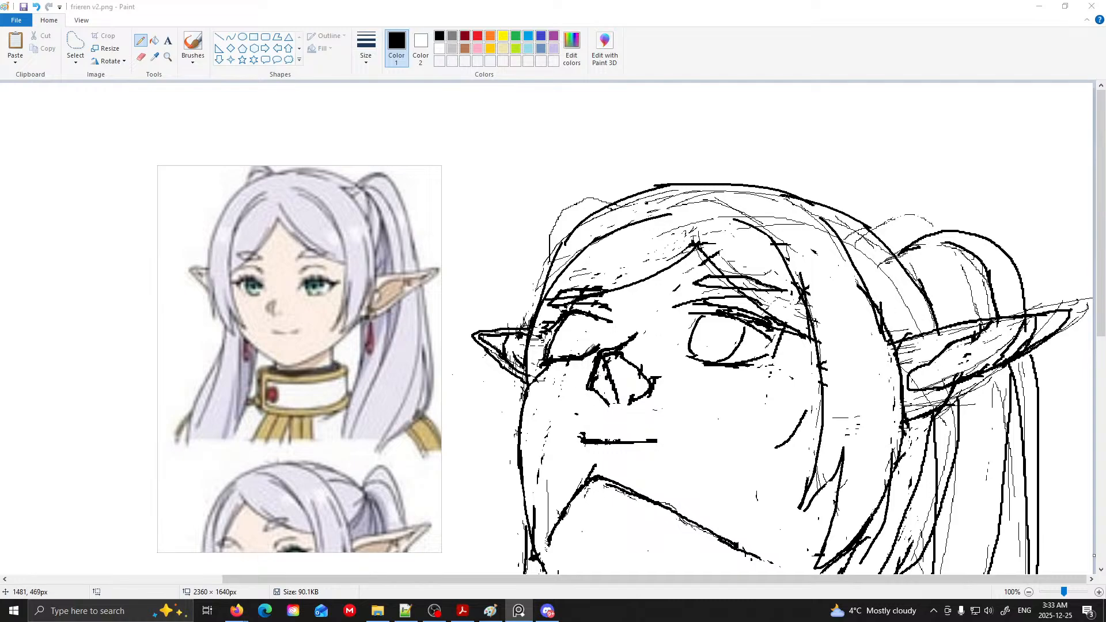
- Trace the rounded ponytail bump at the upper left of the head with a thick Pencil outline
left_click(1099, 592)
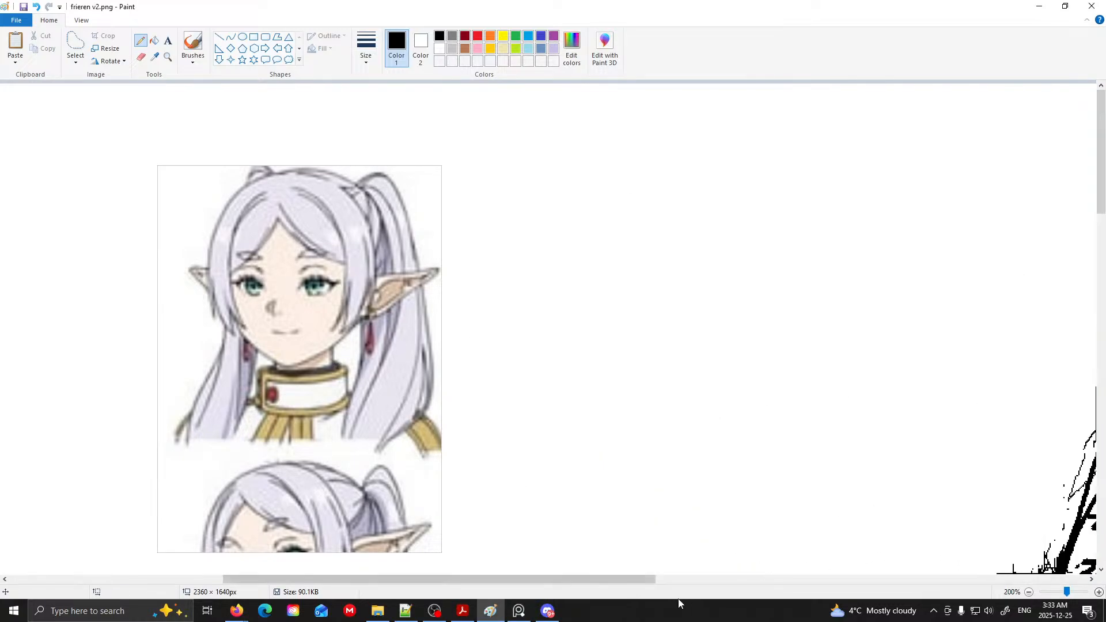
left_click_drag(652, 581, 927, 580)
scroll(754, 409, "down", 2)
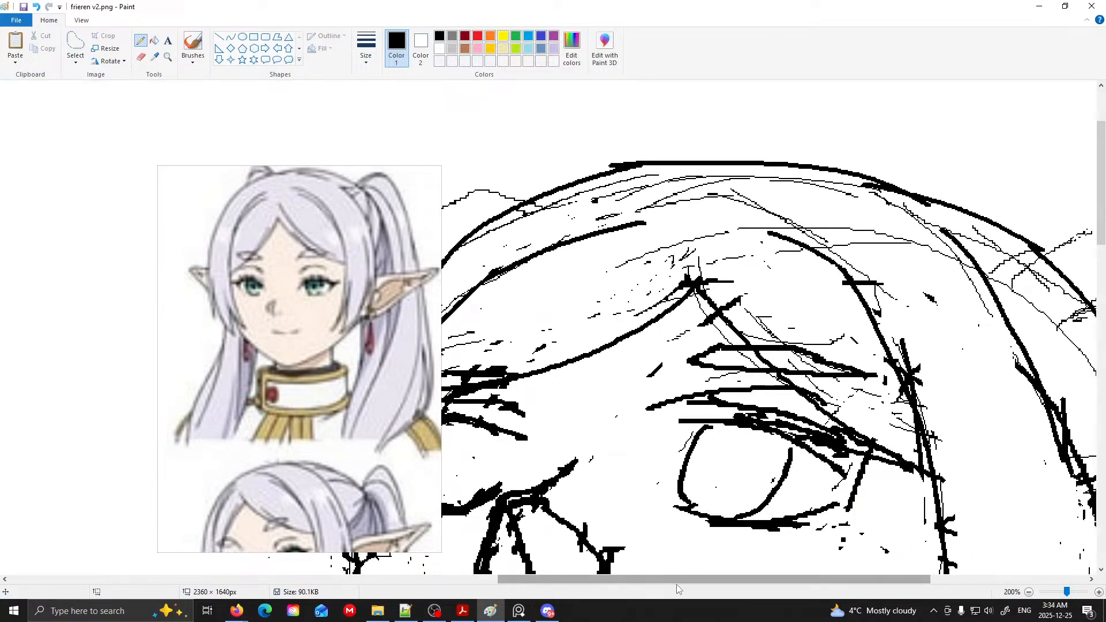
left_click_drag(653, 583, 543, 583)
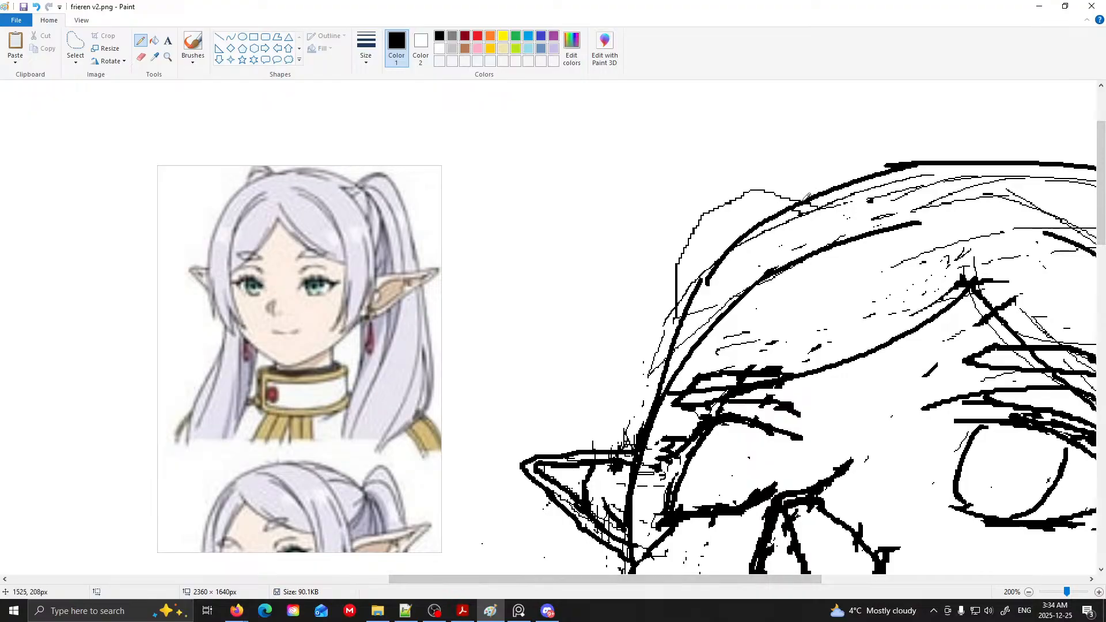
mouse_move(803, 191)
left_mouse_down()
mouse_move(744, 187)
mouse_move(695, 212)
mouse_move(680, 235)
mouse_move(678, 326)
left_mouse_up()
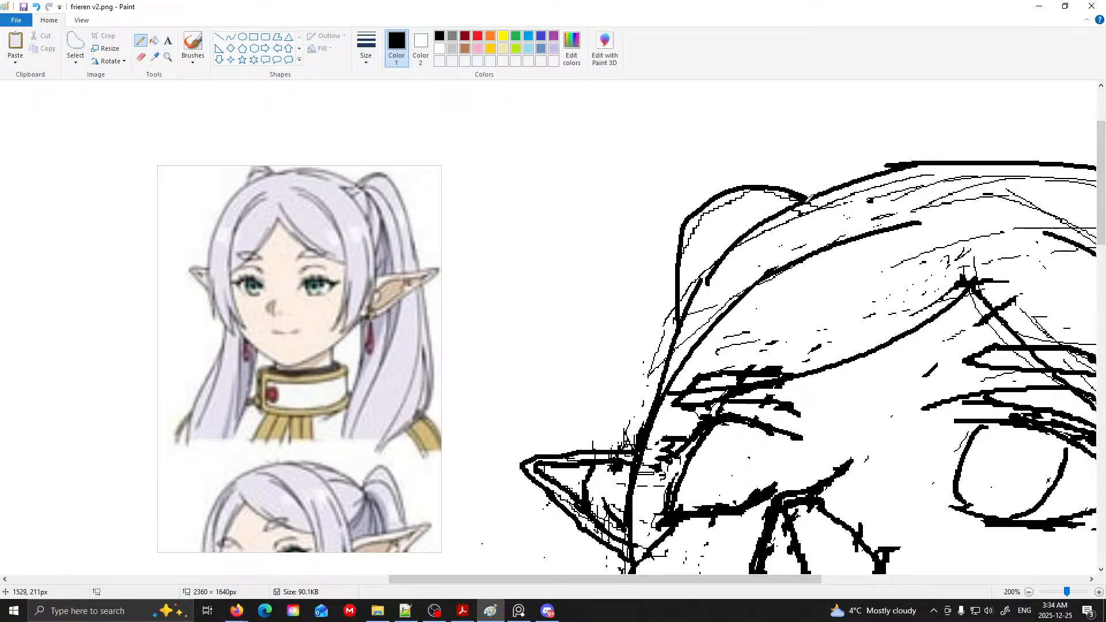
key("ctrl+z")
mouse_move(805, 203)
left_mouse_down()
mouse_move(751, 187)
mouse_move(714, 212)
mouse_move(686, 249)
mouse_move(683, 330)
left_mouse_up()
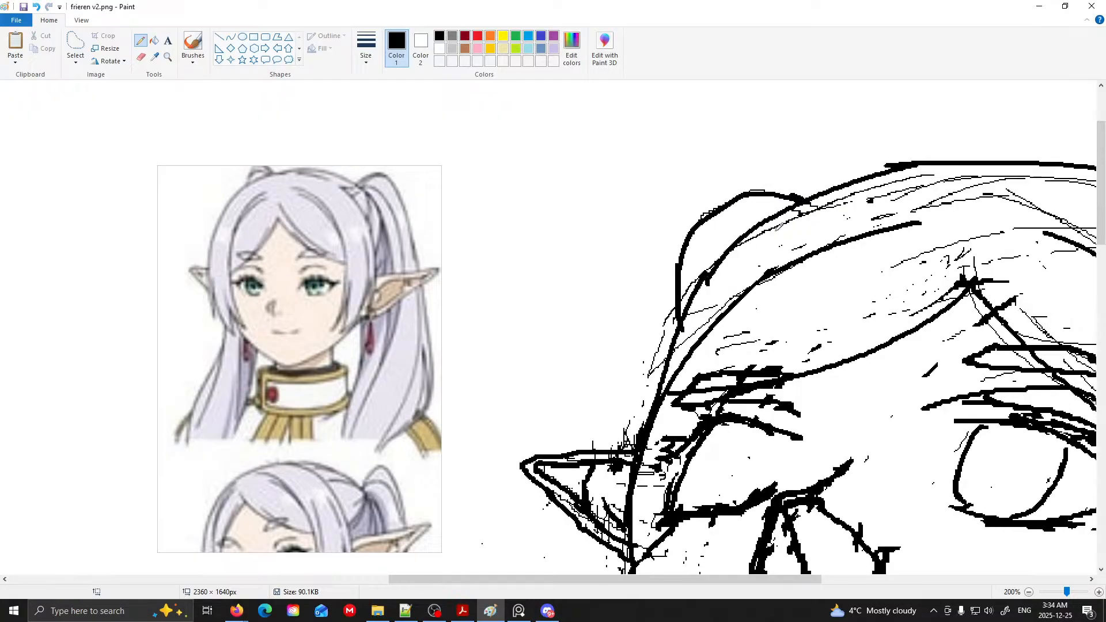
- Erase the thin sketch lines beside the left ponytail bump and across the crown and forehead hair
left_click(140, 57)
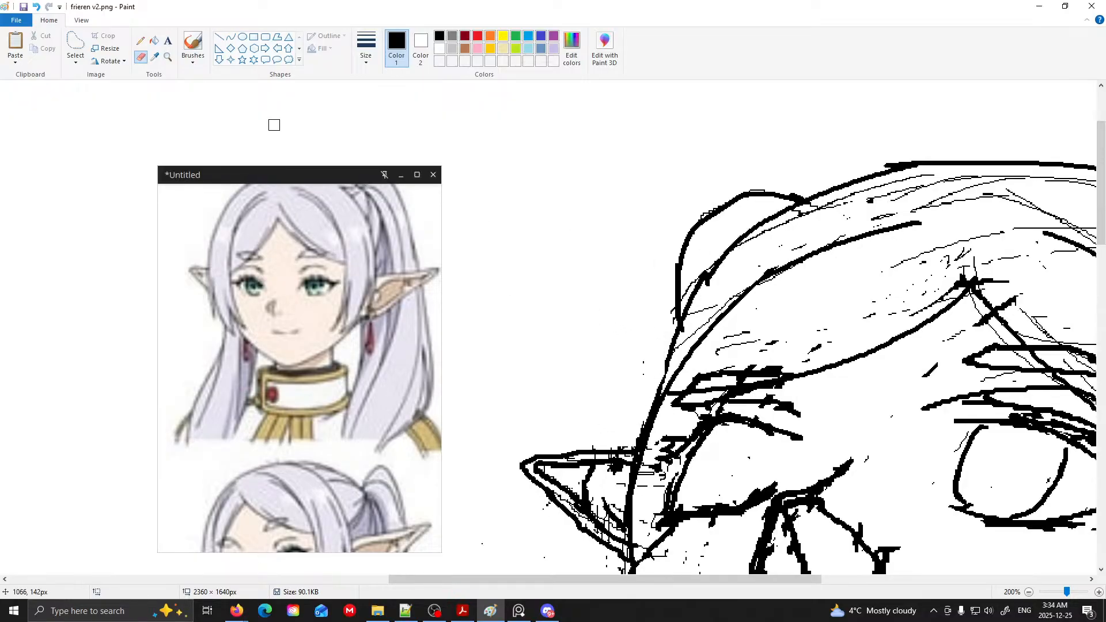
left_click(143, 41)
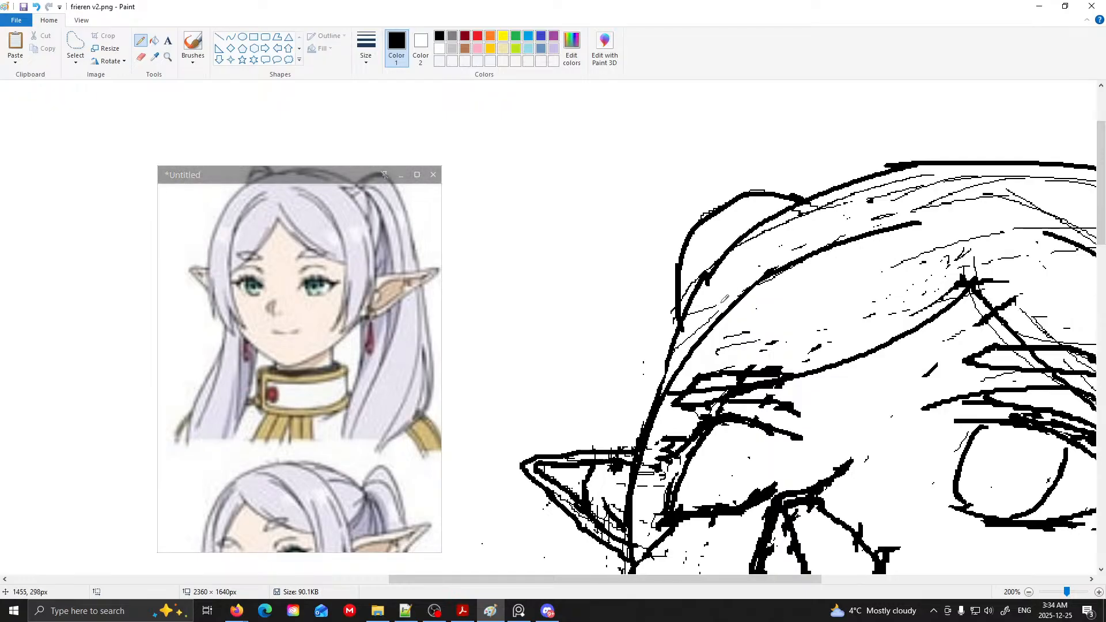
left_click_drag(842, 200, 748, 238)
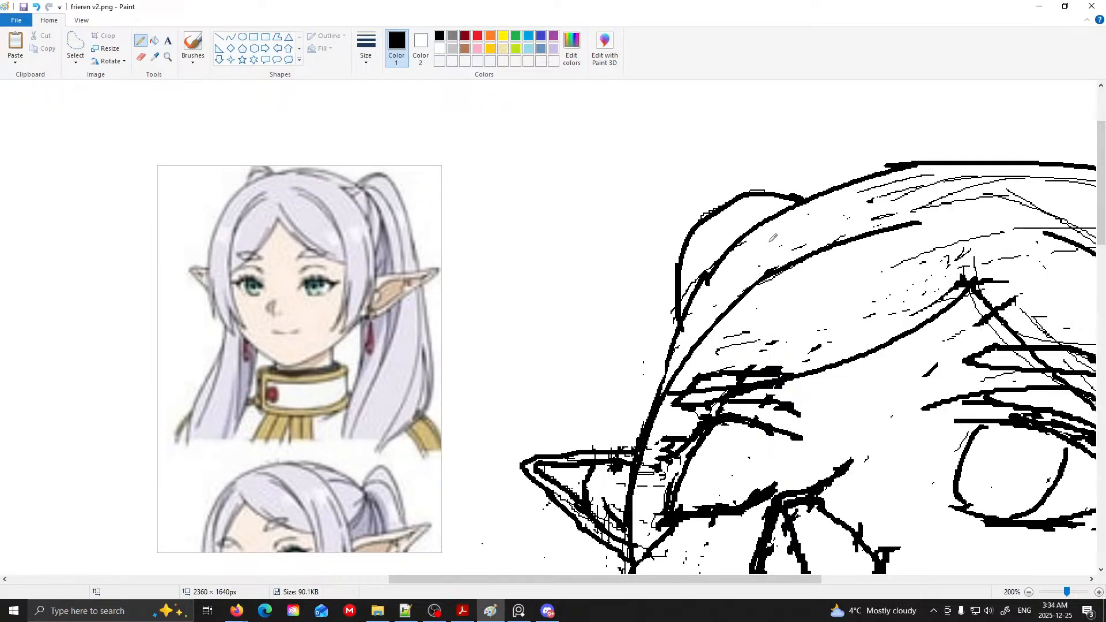
left_click_drag(746, 576, 811, 576)
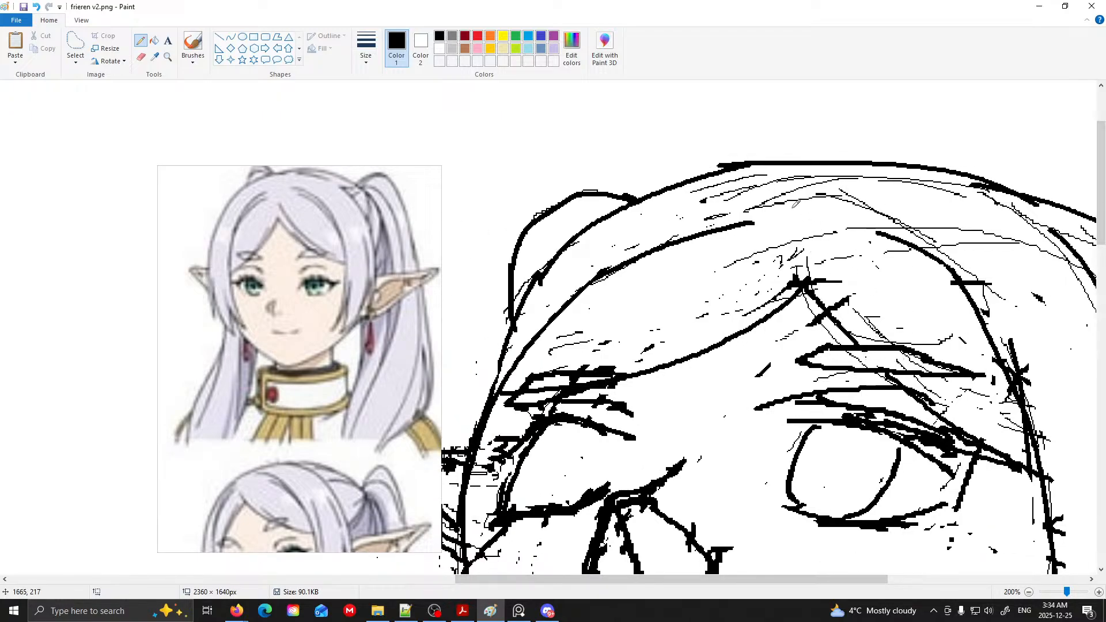
left_click(141, 56)
mouse_move(918, 217)
left_mouse_down()
mouse_move(810, 192)
mouse_move(715, 205)
mouse_move(765, 179)
mouse_move(925, 192)
mouse_move(904, 181)
mouse_move(1008, 211)
mouse_move(999, 200)
mouse_move(894, 183)
mouse_move(1015, 226)
mouse_move(1039, 253)
mouse_move(993, 225)
mouse_move(928, 206)
mouse_move(914, 216)
mouse_move(972, 272)
mouse_move(1062, 316)
left_mouse_up()
mouse_move(919, 227)
left_mouse_down()
mouse_move(806, 239)
mouse_move(829, 250)
mouse_move(824, 277)
mouse_move(841, 297)
mouse_move(829, 289)
mouse_move(820, 323)
mouse_move(789, 268)
mouse_move(779, 291)
mouse_move(803, 275)
mouse_move(716, 313)
mouse_move(713, 292)
mouse_move(746, 260)
mouse_move(691, 291)
mouse_move(687, 306)
mouse_move(701, 303)
mouse_move(633, 351)
mouse_move(589, 356)
mouse_move(611, 364)
mouse_move(584, 364)
mouse_move(568, 346)
mouse_move(581, 330)
mouse_move(566, 328)
mouse_move(554, 281)
left_mouse_up()
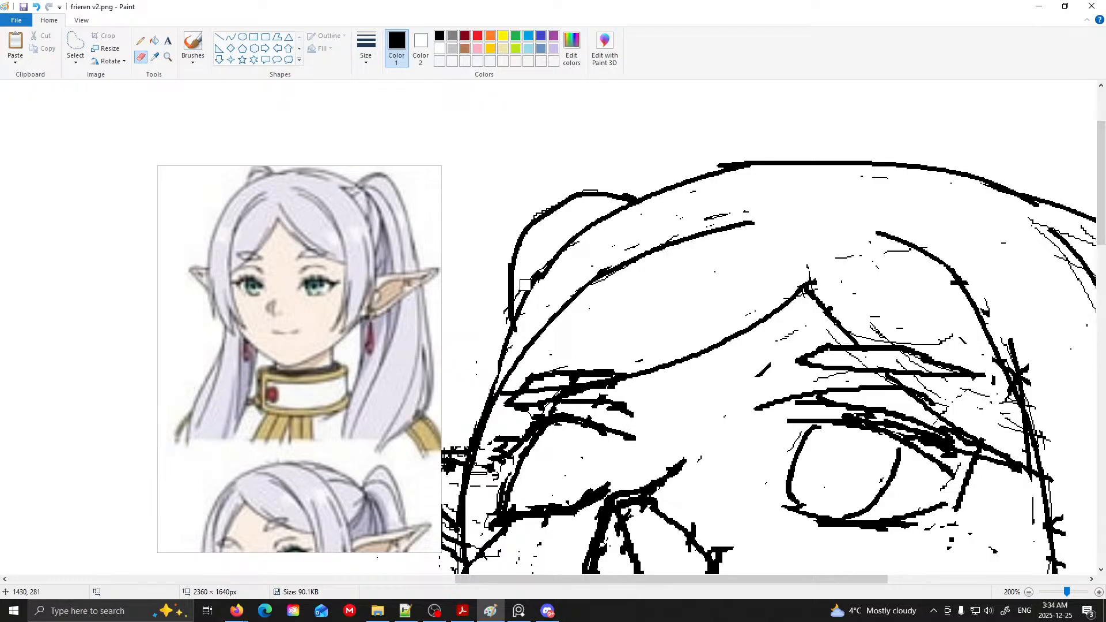
- Draw the left eye's dark outer lashes, round iris outline and black pupil, and extend its lower lid toward the nose
left_click(140, 40)
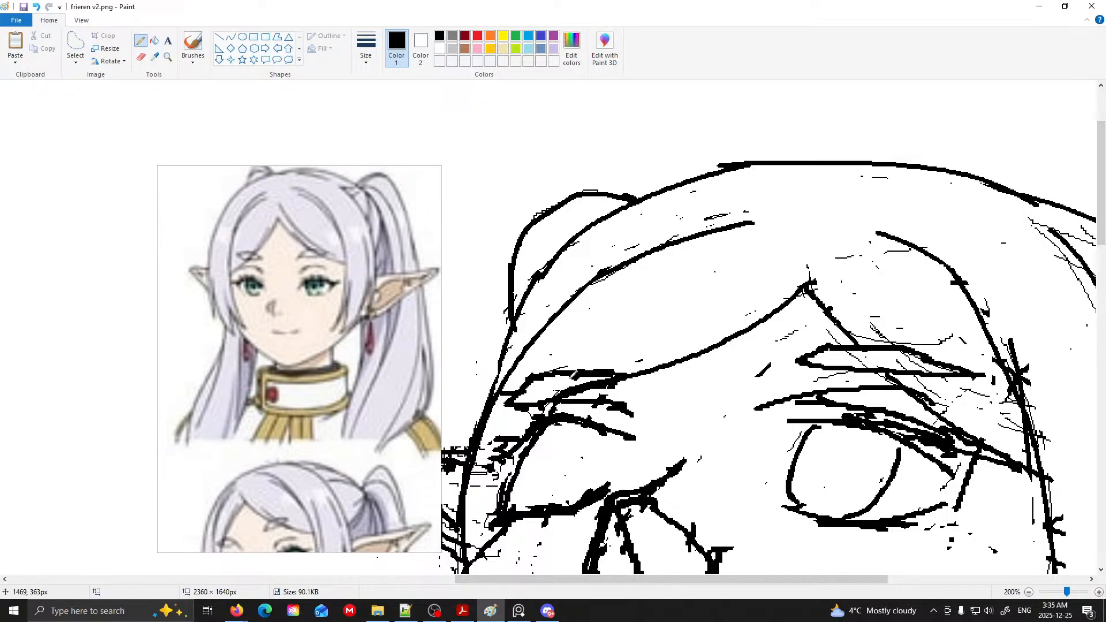
scroll(562, 341, "down", 3)
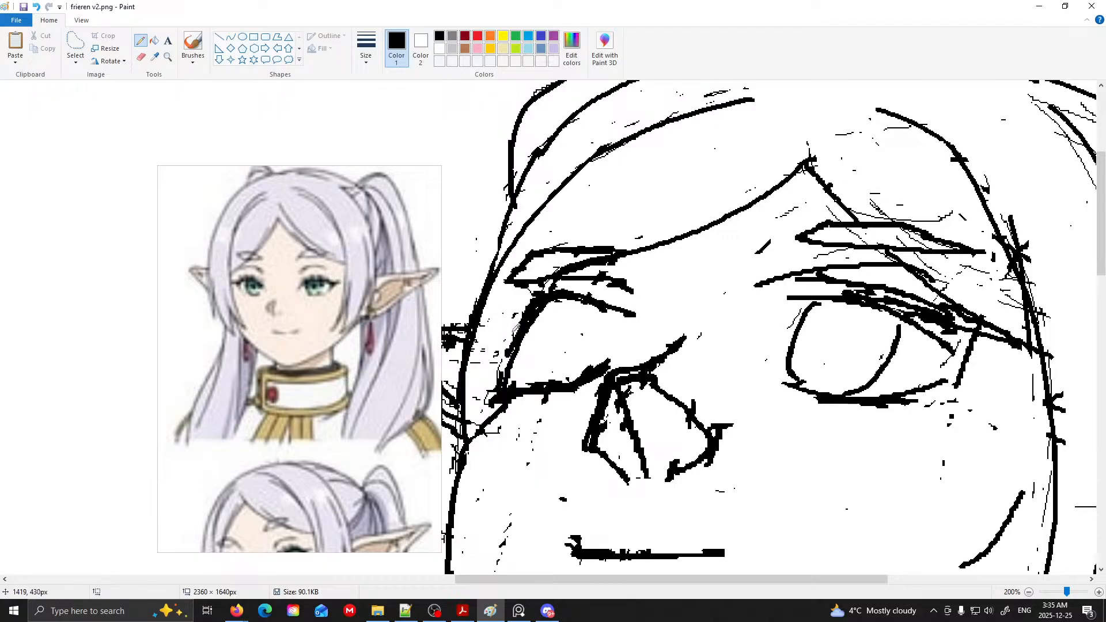
left_click_drag(511, 323, 500, 348)
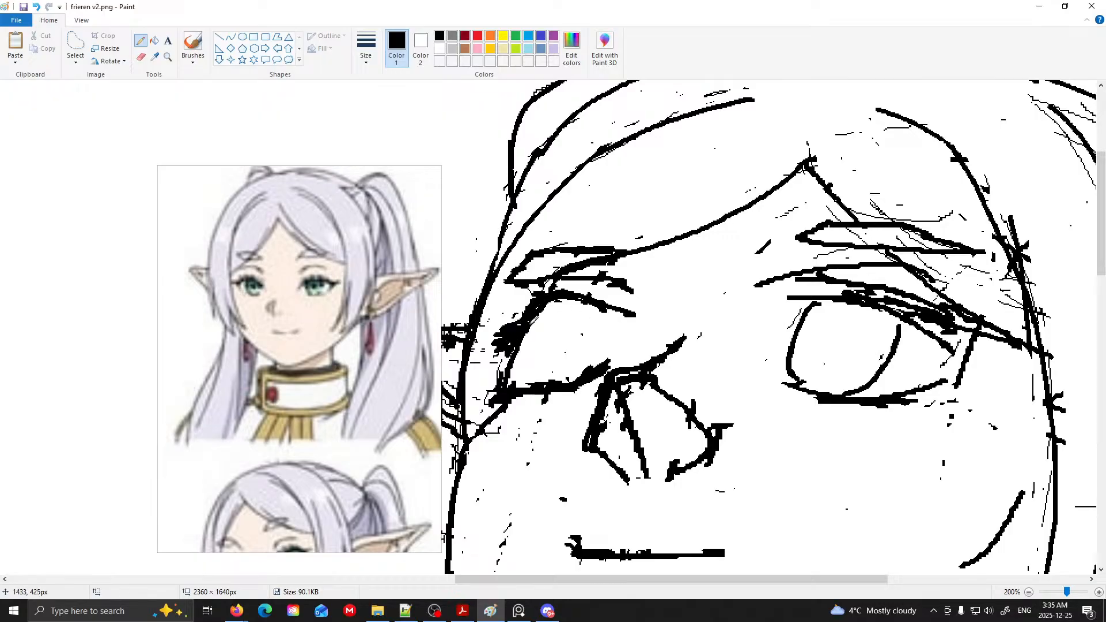
mouse_move(527, 331)
left_mouse_down()
mouse_move(523, 377)
mouse_move(574, 381)
left_mouse_up()
left_click_drag(584, 295, 615, 334)
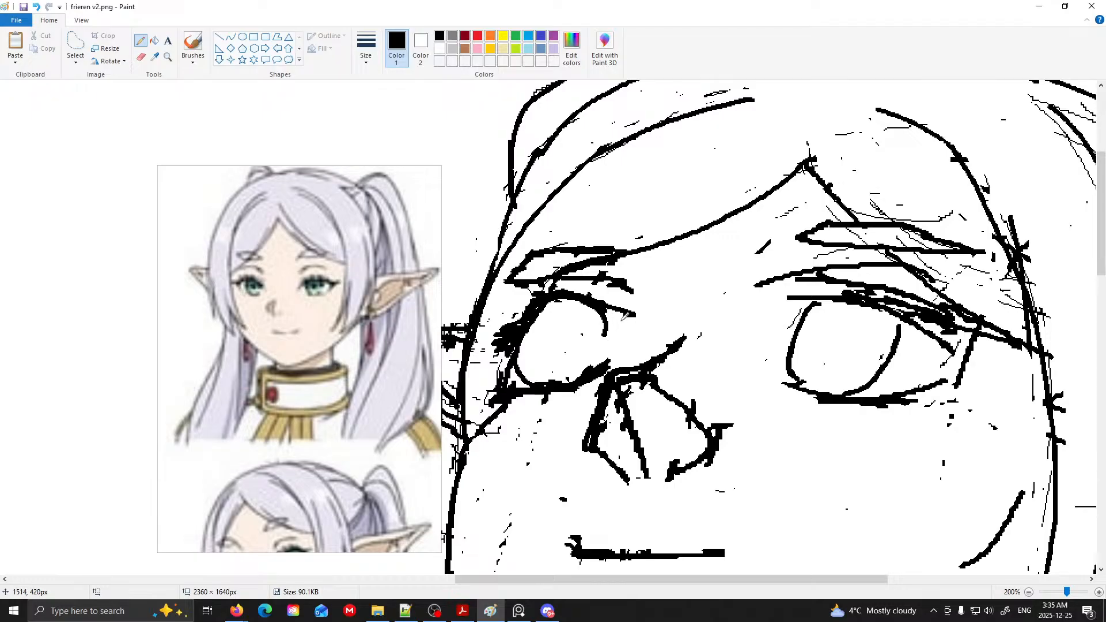
left_click_drag(598, 374, 627, 355)
mouse_move(551, 326)
left_mouse_down()
mouse_move(529, 341)
mouse_move(556, 347)
mouse_move(547, 339)
left_mouse_up()
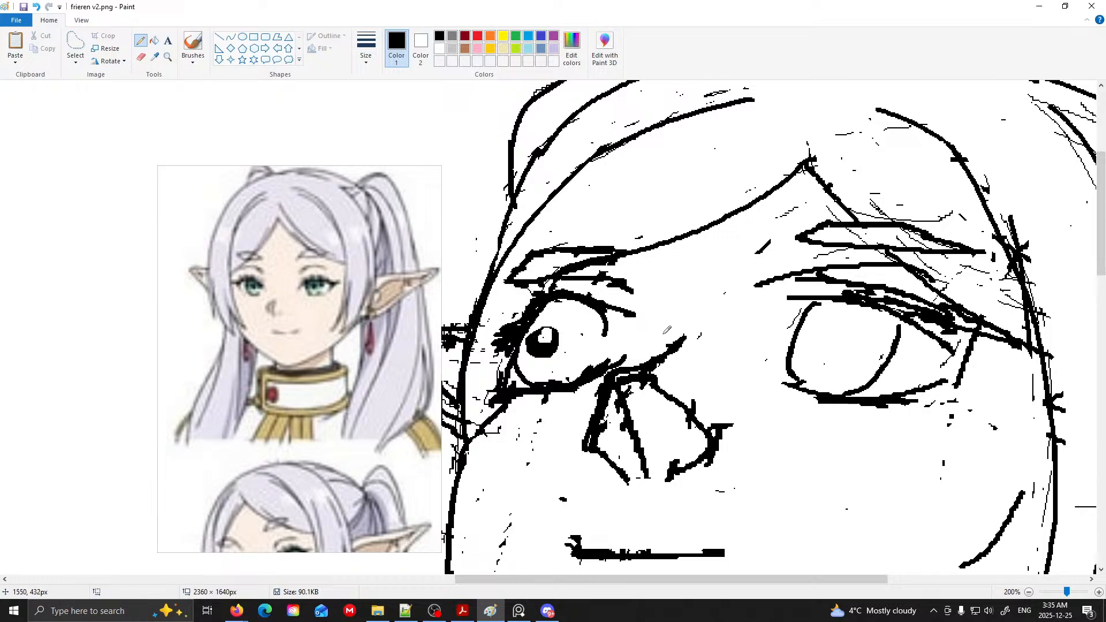
- Extend the right eye's upper and lower lids toward the nose, rework the iris edge and fill in a black pupil
scroll(674, 342, "down", 3)
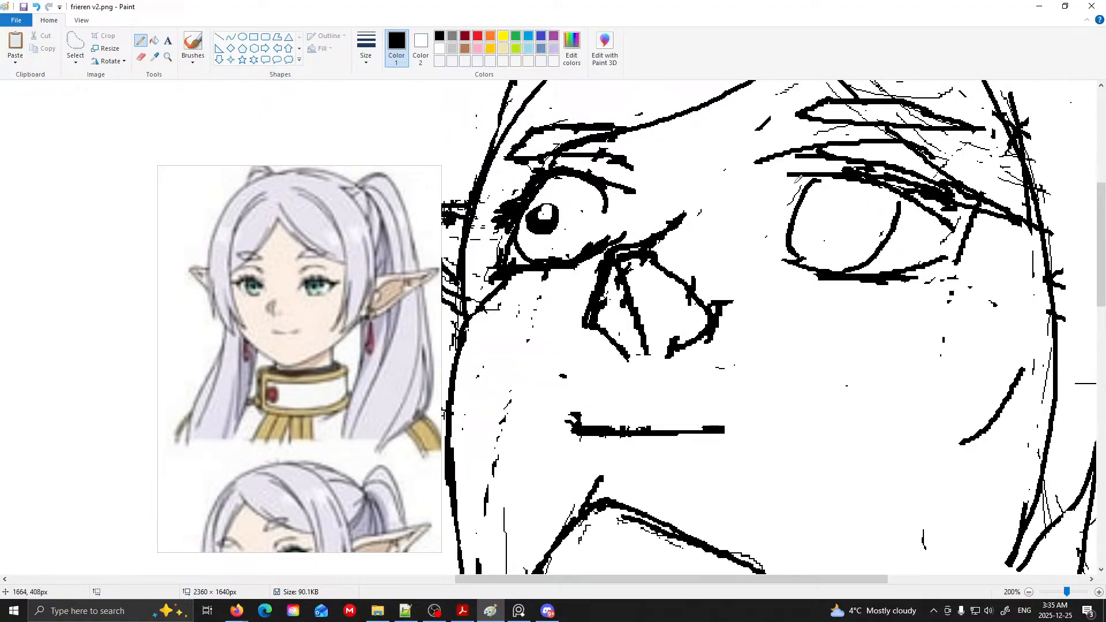
left_click_drag(813, 179, 762, 189)
left_click_drag(785, 260, 770, 250)
left_click_drag(793, 221, 796, 247)
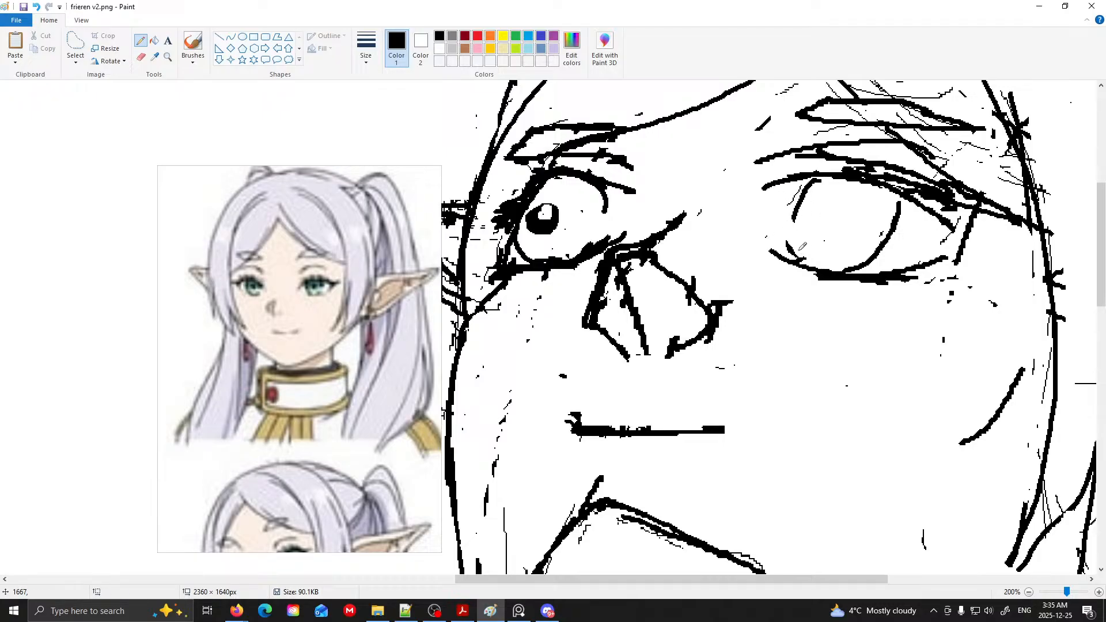
left_click_drag(823, 206, 825, 225)
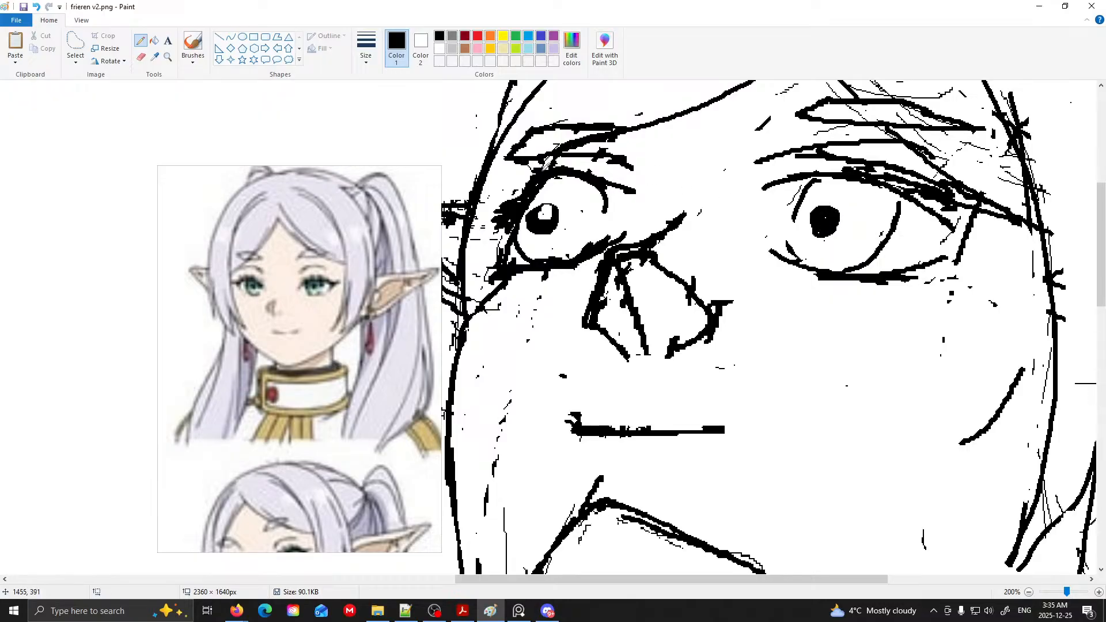
- Add a small black oval beside each pupil and thicken the upper lash lines of both eyes
mouse_move(548, 206)
left_mouse_down()
mouse_move(544, 215)
mouse_move(580, 191)
left_mouse_up()
mouse_move(864, 205)
left_mouse_down()
mouse_move(844, 204)
mouse_move(879, 203)
left_mouse_up()
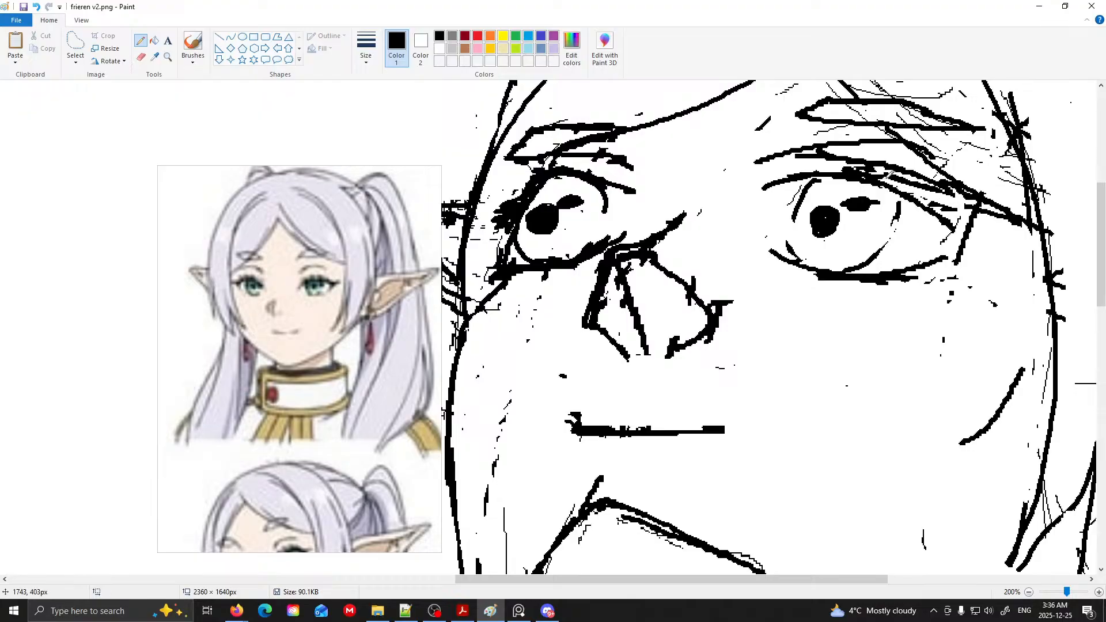
mouse_move(933, 203)
left_mouse_down()
mouse_move(957, 209)
mouse_move(862, 169)
mouse_move(775, 170)
mouse_move(740, 189)
left_mouse_up()
mouse_move(609, 180)
left_mouse_down()
mouse_move(642, 194)
mouse_move(618, 181)
left_mouse_up()
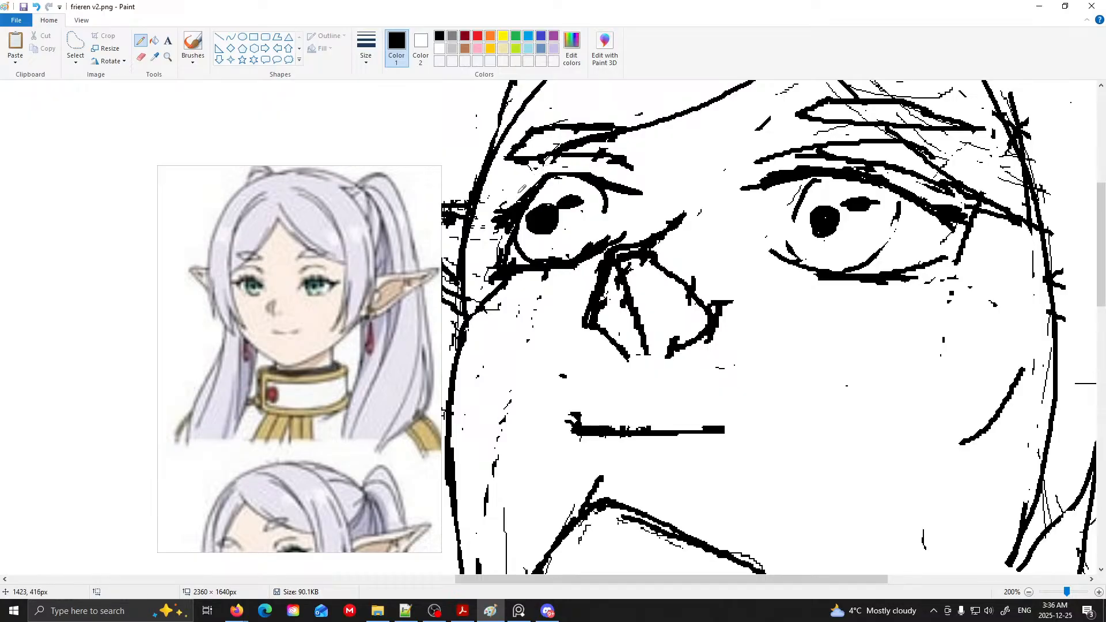
mouse_move(604, 185)
left_mouse_down()
mouse_move(575, 180)
mouse_move(599, 179)
mouse_move(530, 187)
left_mouse_up()
scroll(809, 341, "up", 3)
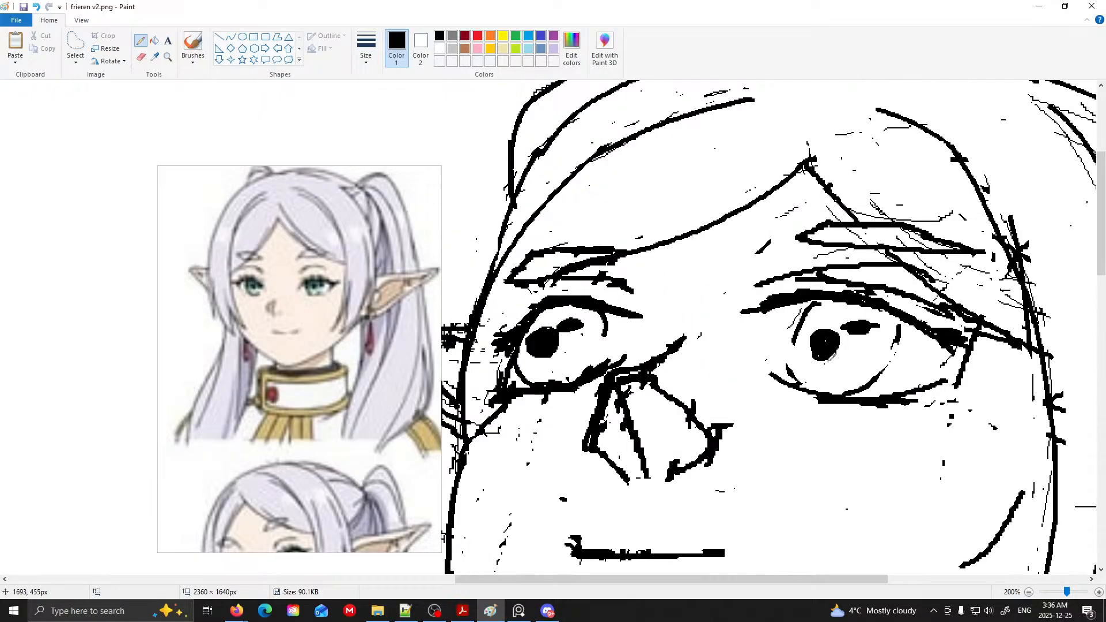
scroll(704, 382, "down", 3)
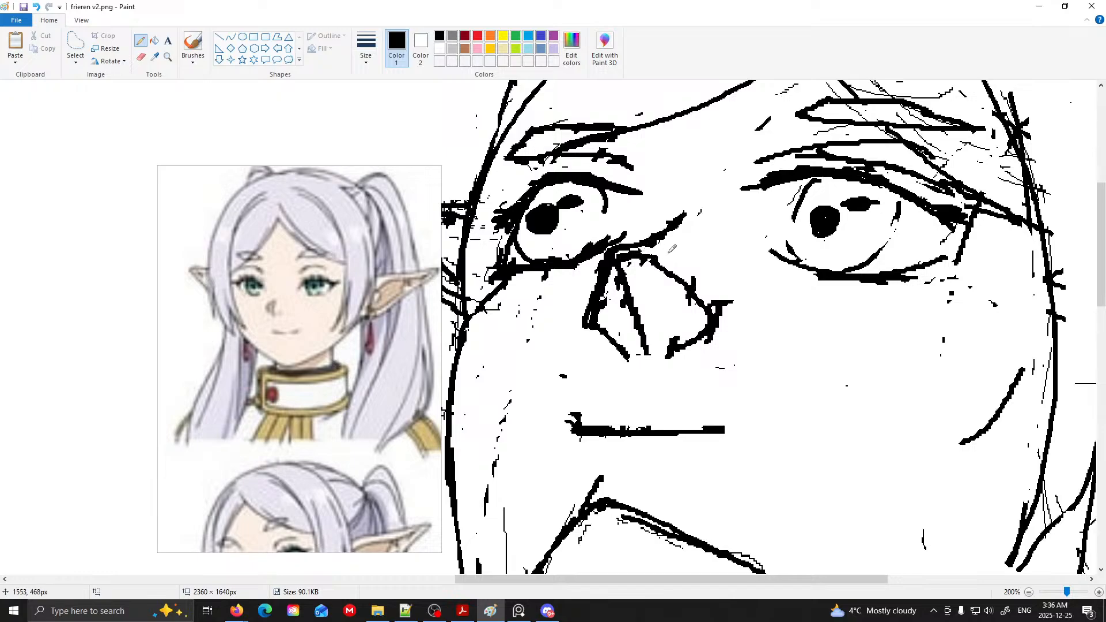
- Try to simplify the nose by removing its inner line and most of its upper and lower outline
mouse_move(683, 277)
left_mouse_down()
mouse_move(718, 294)
mouse_move(725, 299)
left_mouse_up()
mouse_move(625, 269)
left_mouse_down()
mouse_move(639, 333)
mouse_move(669, 354)
mouse_move(699, 345)
mouse_move(677, 353)
mouse_move(689, 345)
mouse_move(679, 330)
mouse_move(694, 281)
mouse_move(635, 260)
left_mouse_up()
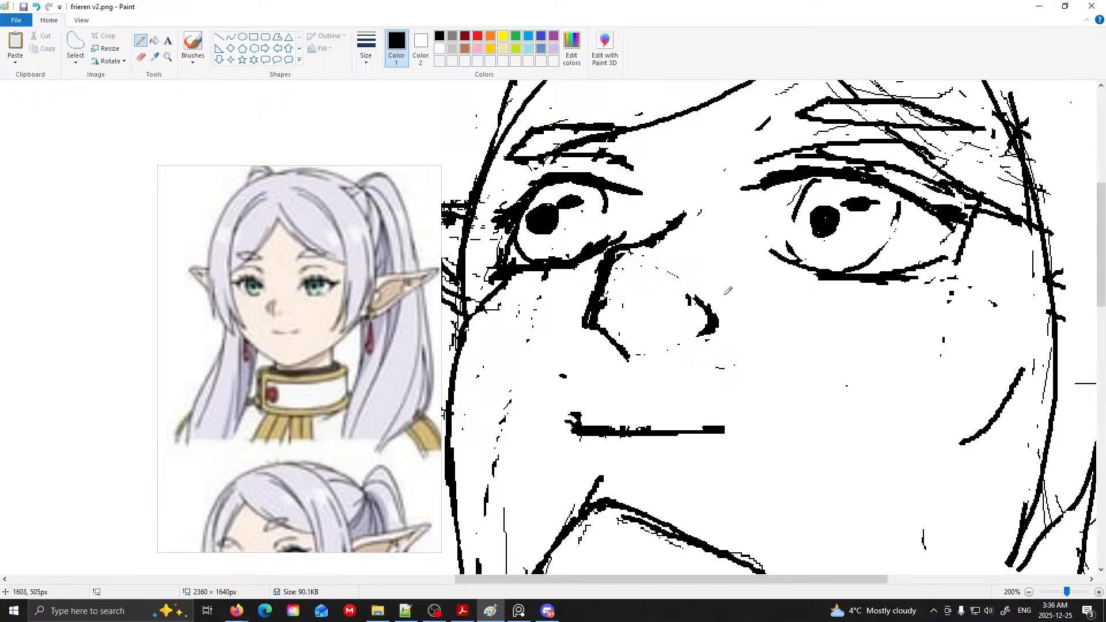
scroll(727, 292, "down", 1, "ctrl")
key("ctrl+z")
key("ctrl+z")
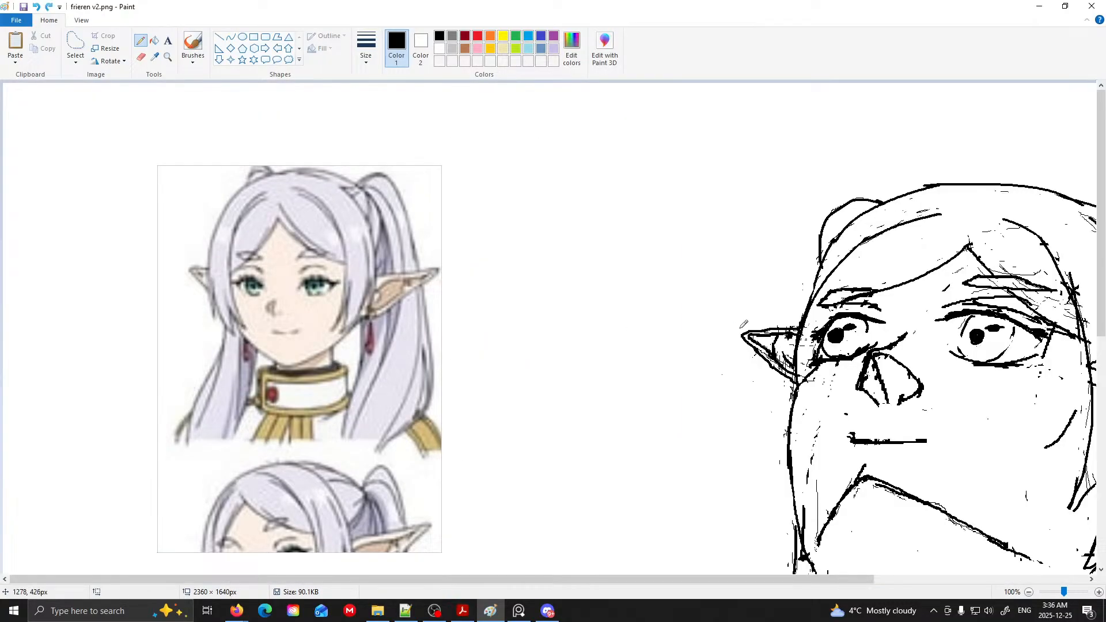
- Remove the stray lines around the right eye's outer corner and redraw the eyelid crease above it as a smooth arc
scroll(847, 394, "up", 1, "ctrl")
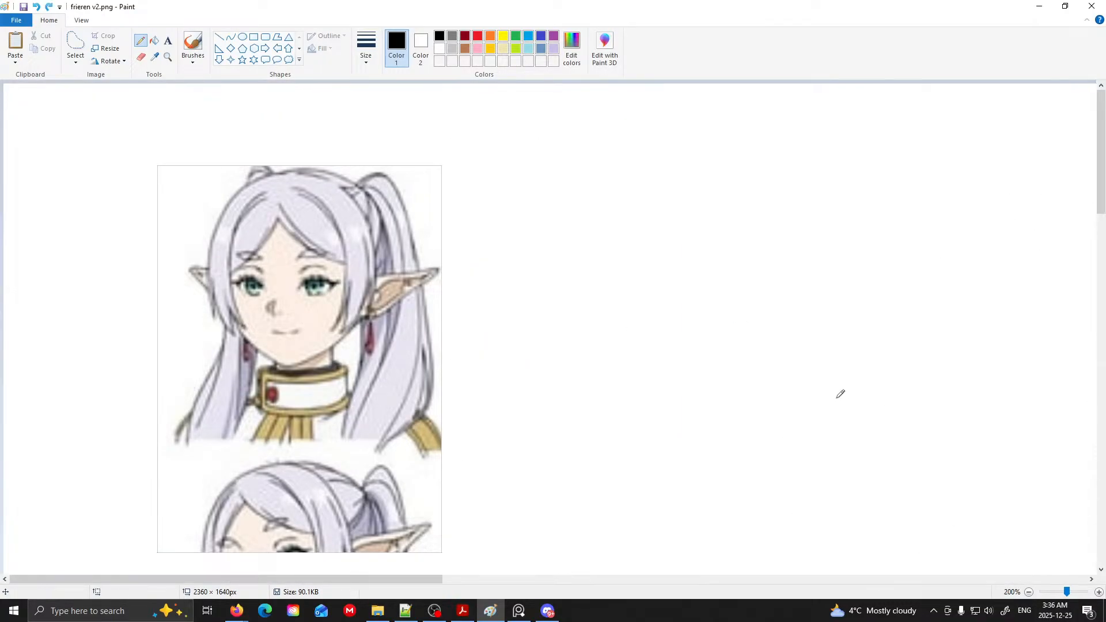
scroll(657, 518, "down", 5)
left_click_drag(436, 578, 900, 579)
scroll(504, 188, "up", 1)
left_click_drag(380, 288, 292, 282)
left_click(470, 285)
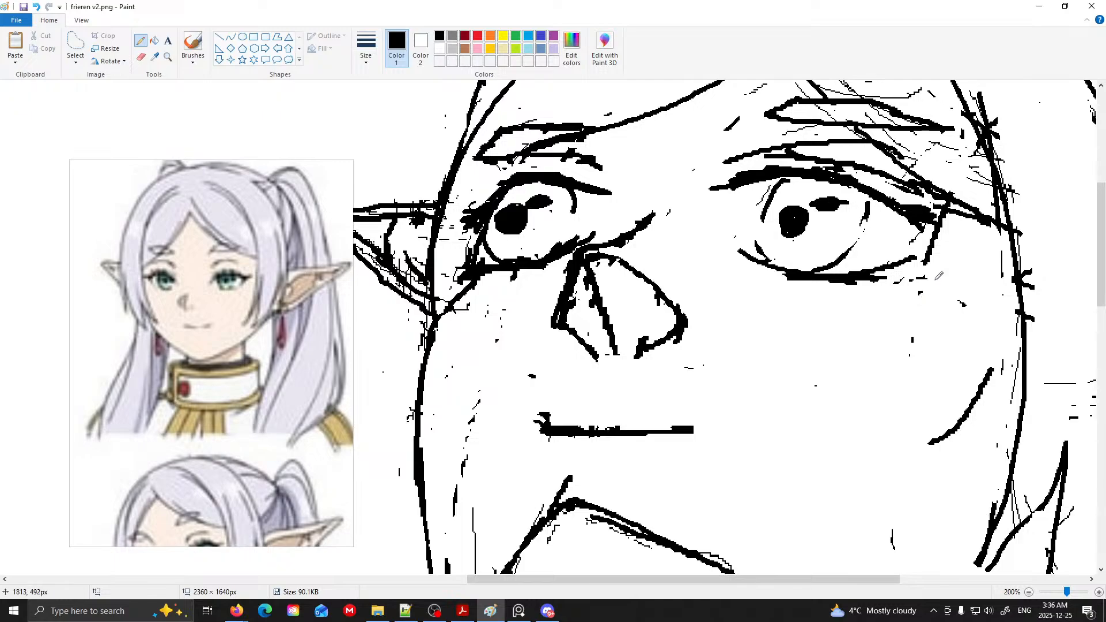
mouse_move(939, 265)
left_mouse_down()
mouse_move(949, 212)
mouse_move(933, 183)
mouse_move(935, 205)
mouse_move(932, 193)
mouse_move(946, 199)
mouse_move(940, 211)
mouse_move(987, 225)
mouse_move(893, 176)
mouse_move(759, 151)
mouse_move(810, 152)
left_mouse_up()
key("ctrl+z")
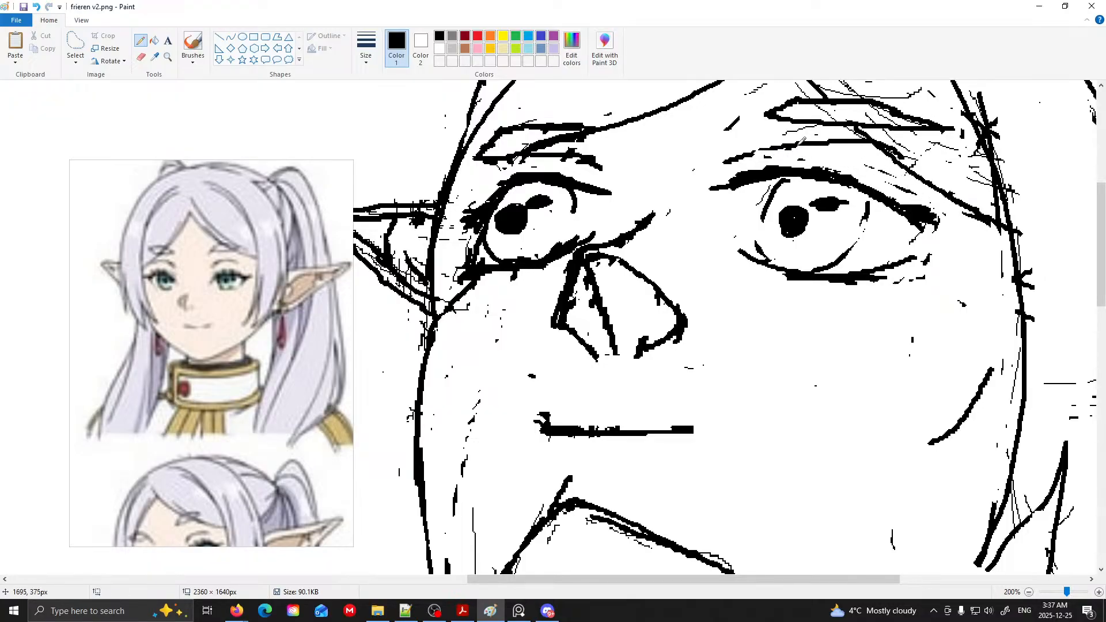
mouse_move(727, 162)
left_mouse_down()
mouse_move(808, 145)
mouse_move(892, 168)
left_mouse_up()
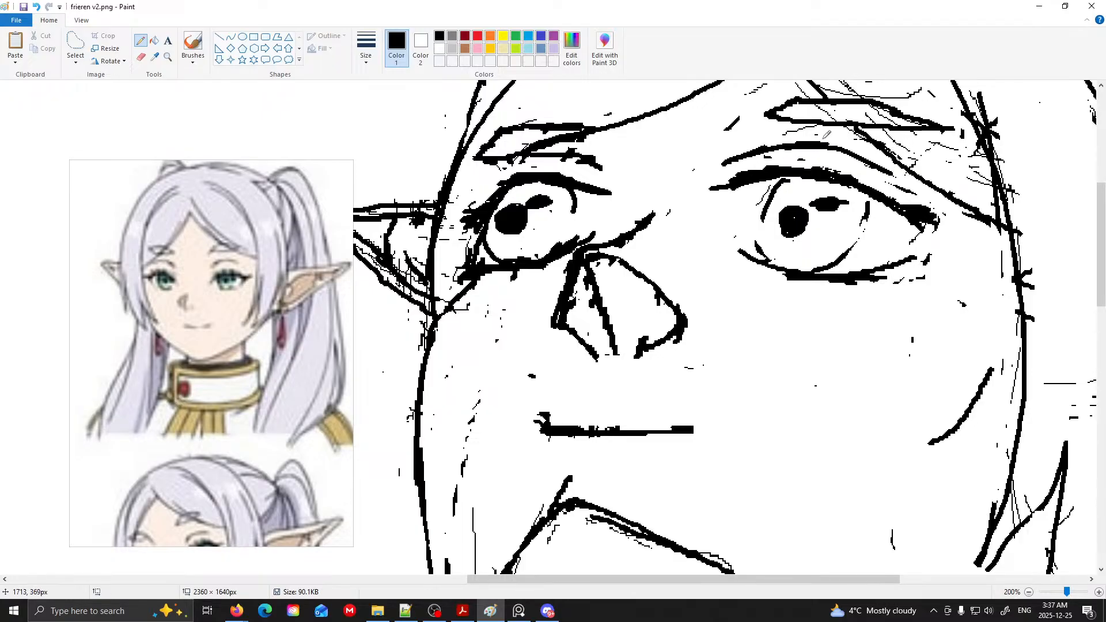
- Replace the rough eyelid crease above the left eye with a smooth, slightly curved line
scroll(571, 173, "up", 3)
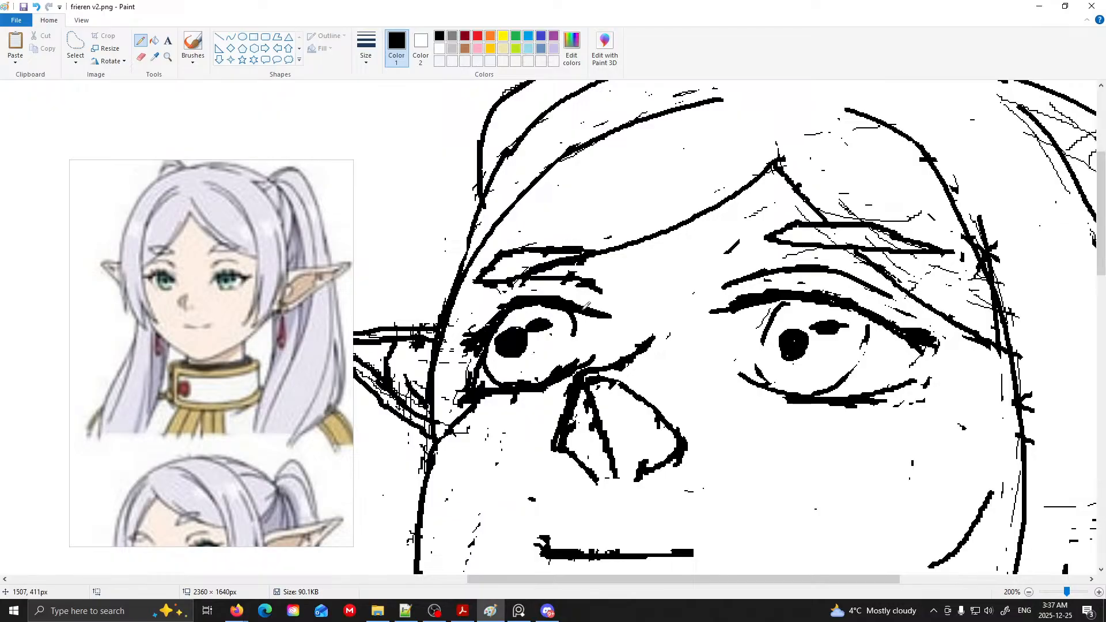
mouse_move(564, 278)
left_mouse_down()
mouse_move(605, 278)
mouse_move(521, 282)
left_mouse_up()
mouse_move(590, 283)
left_mouse_down()
mouse_move(529, 284)
mouse_move(464, 301)
mouse_move(530, 282)
mouse_move(468, 299)
left_mouse_up()
key("ctrl+z")
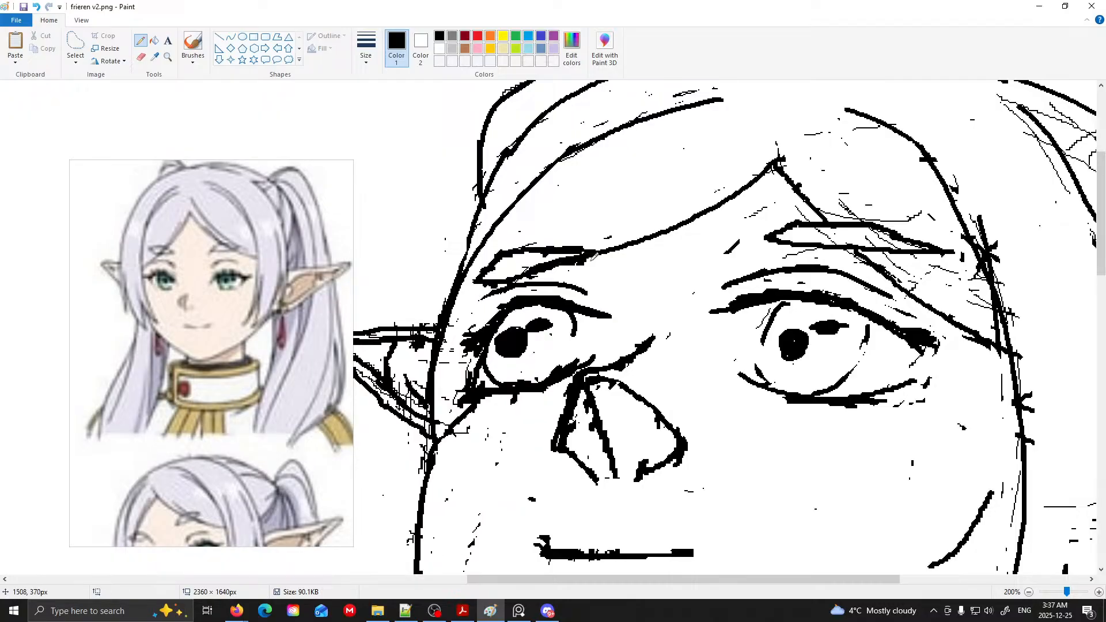
- Try to rework the line from the left eyelid crease down toward the eye's outer corner
scroll(618, 265, "up", 2)
scroll(621, 285, "down", 2)
mouse_move(502, 287)
left_mouse_down()
mouse_move(464, 311)
mouse_move(489, 293)
mouse_move(462, 338)
left_mouse_up()
key("ctrl+z")
key("ctrl+z")
key("ctrl+z")
left_click_drag(514, 274, 461, 353)
scroll(602, 306, "down", 2)
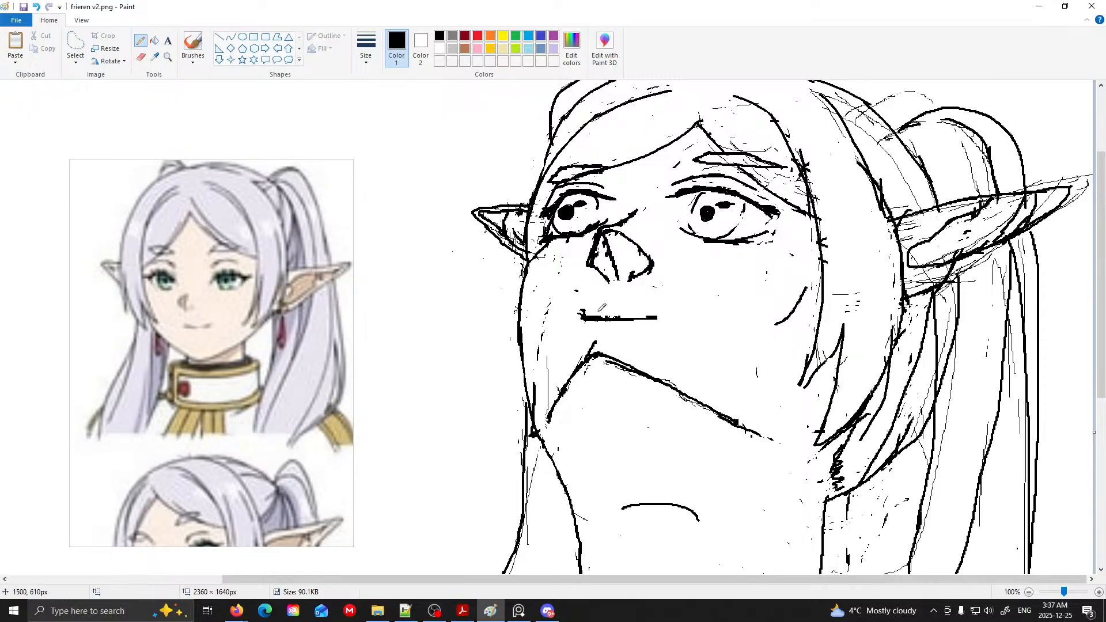
key("ctrl+z")
- Show the coloured upward-looking portrait in the reference and merge each pupil with its small oval into one black shape
scroll(586, 277, "up", 2)
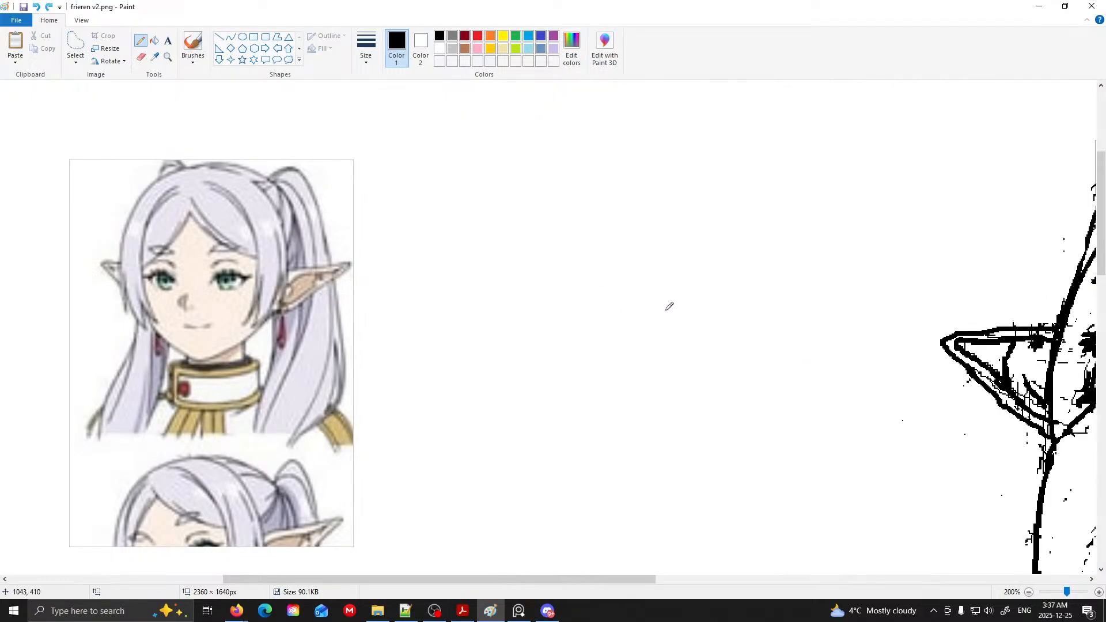
left_click_drag(545, 578, 757, 576)
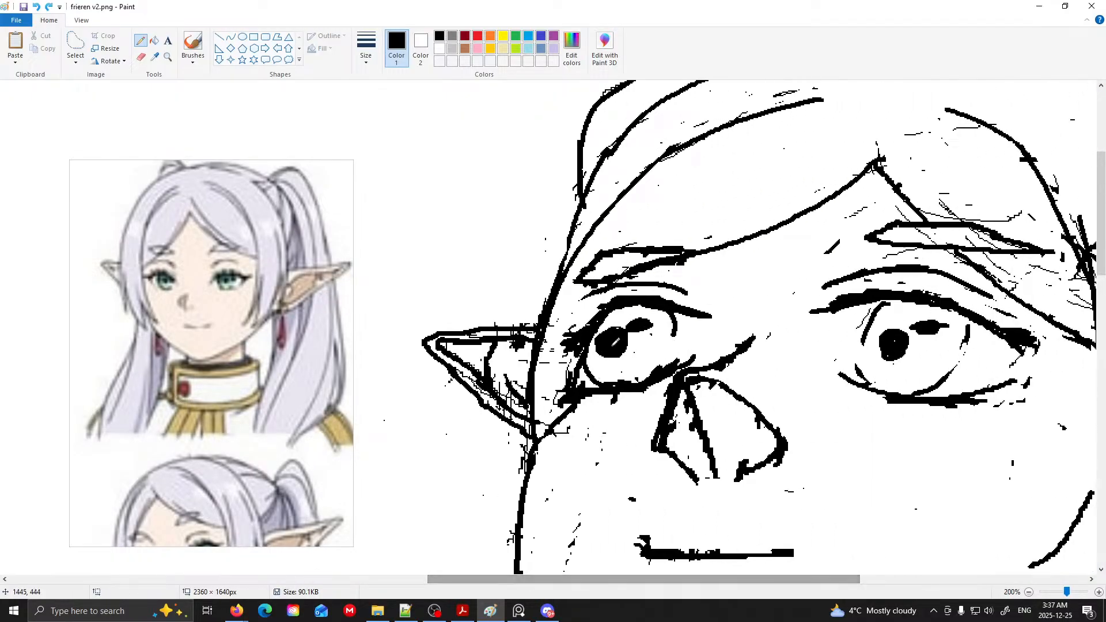
scroll(700, 383, "down", 3)
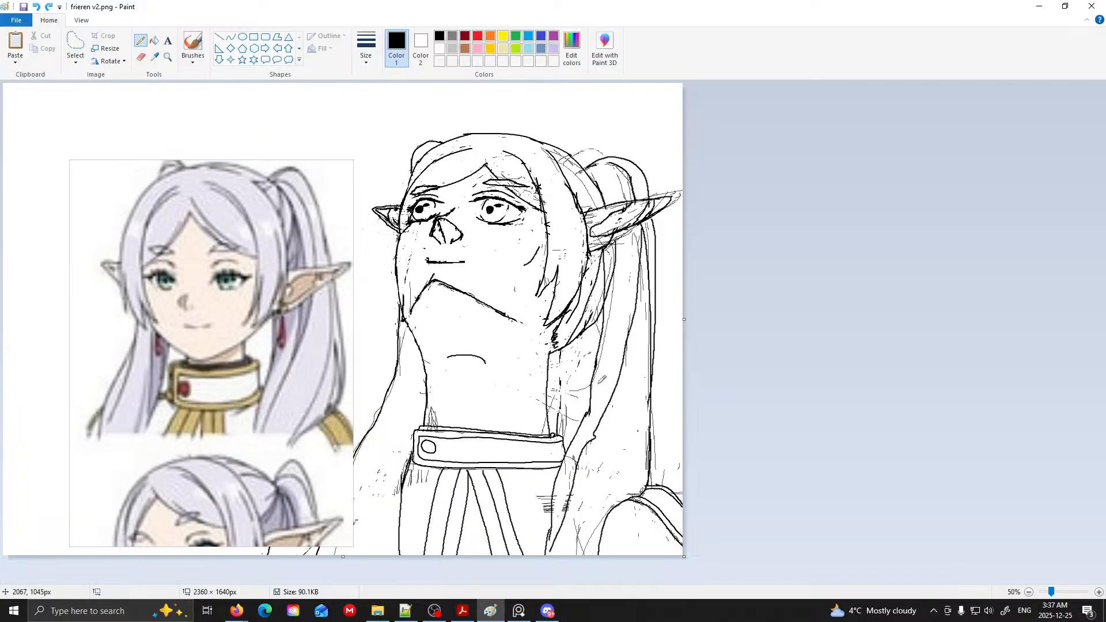
scroll(631, 384, "up", 1)
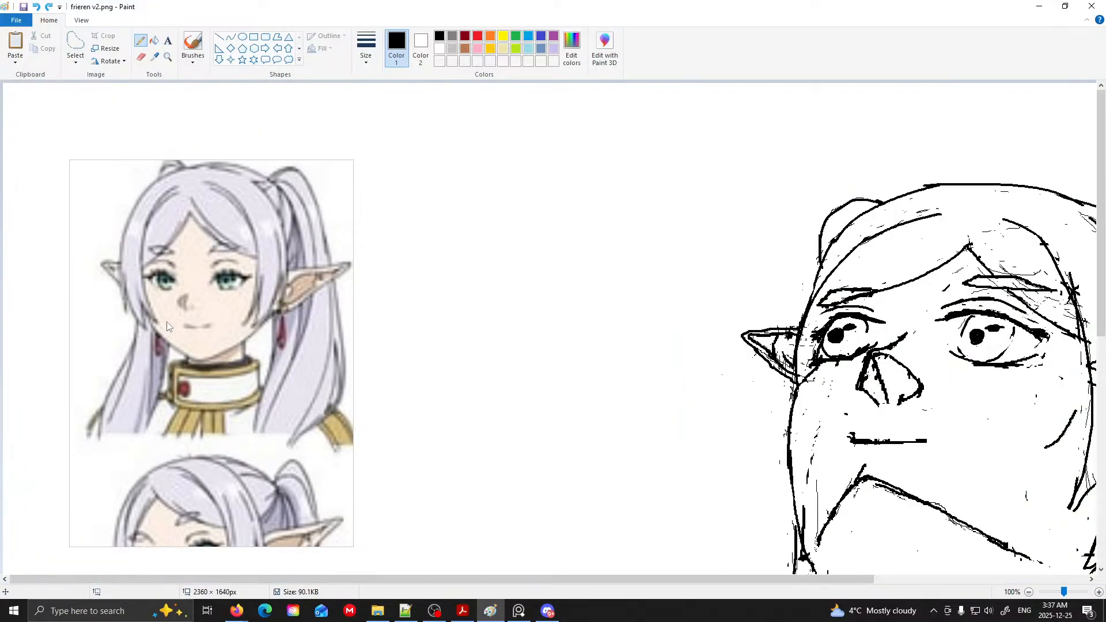
scroll(187, 317, "down", 4)
left_click_drag(242, 321, 103, 320)
left_click_drag(285, 342, 196, 338)
left_click_drag(328, 364, 205, 349)
scroll(652, 486, "up", 1)
left_click_drag(417, 579, 865, 579)
scroll(682, 398, "down", 5)
mouse_move(556, 332)
left_mouse_down()
mouse_move(550, 340)
mouse_move(535, 317)
left_mouse_up()
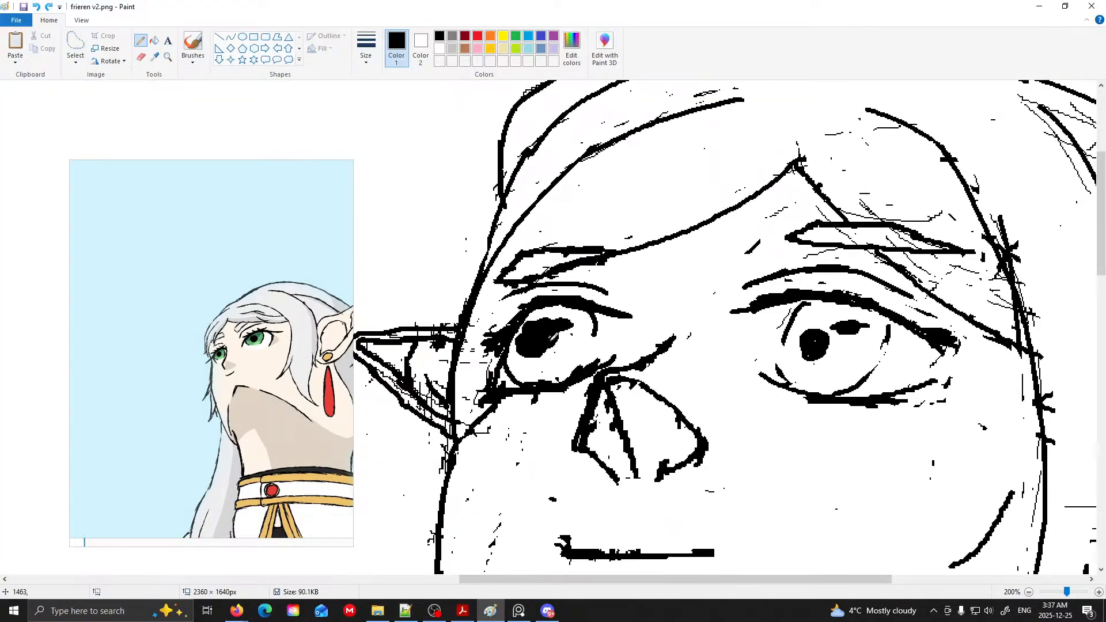
mouse_move(821, 346)
left_mouse_down()
mouse_move(835, 337)
mouse_move(827, 343)
left_mouse_up()
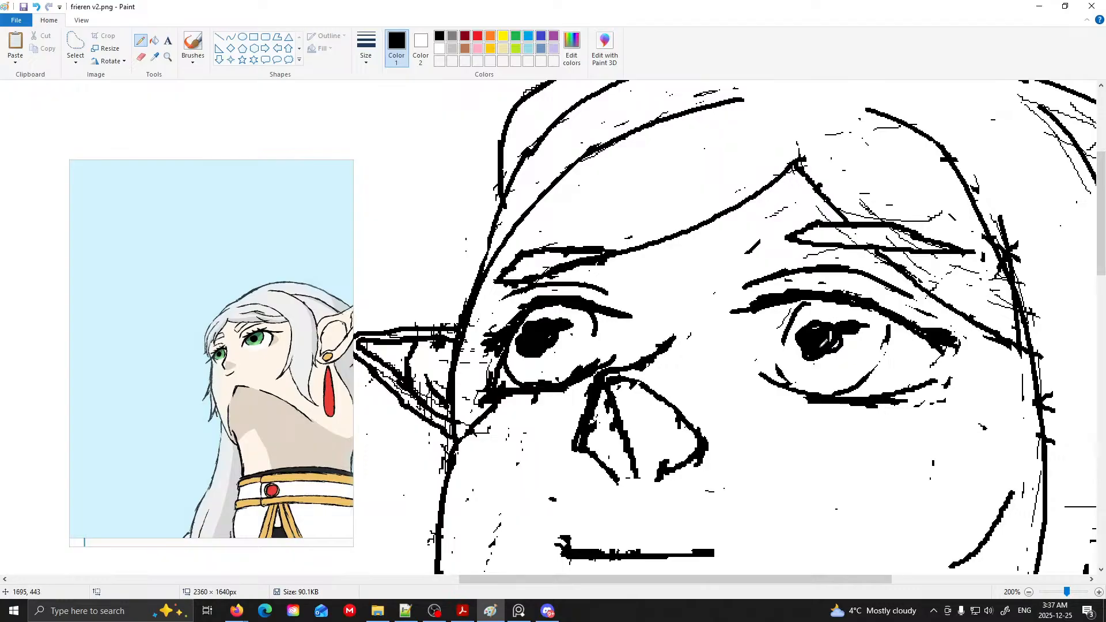
- Reshape the straight mouth line so that its right end curves slightly upward
scroll(755, 350, "down", 1)
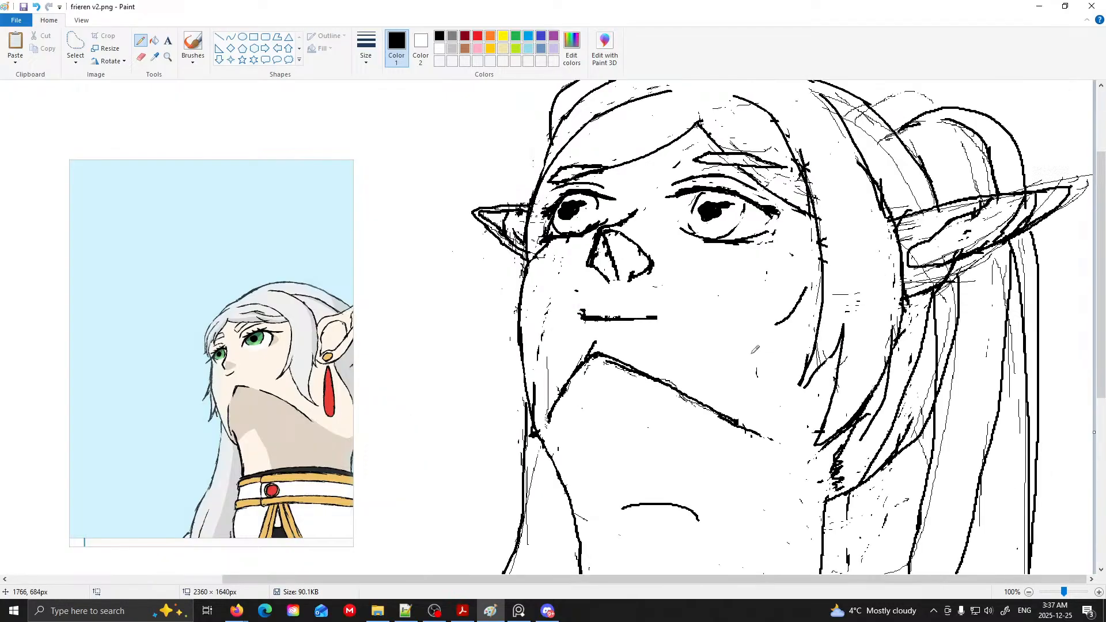
mouse_move(290, 334)
left_mouse_down()
mouse_move(280, 337)
mouse_move(588, 306)
left_mouse_up()
left_click(237, 333)
mouse_move(377, 321)
left_mouse_down()
mouse_move(71, 321)
mouse_move(93, 321)
left_mouse_up()
key("ctrl+z")
mouse_move(653, 306)
left_mouse_down()
mouse_move(570, 320)
mouse_move(650, 311)
mouse_move(610, 318)
left_mouse_up()
key("ctrl+z")
key("ctrl+z")
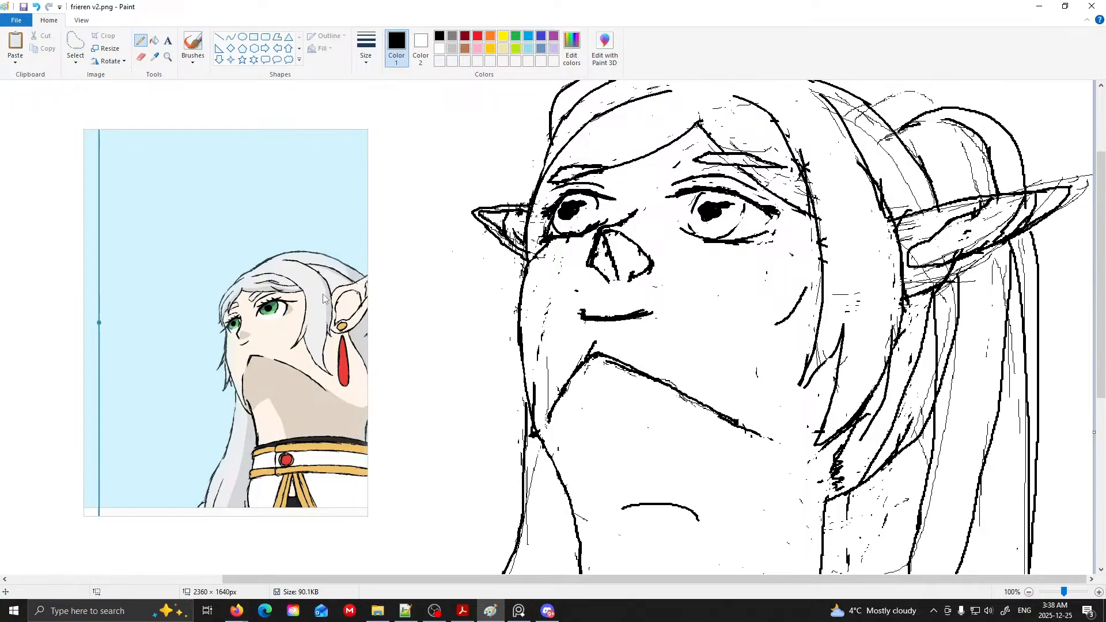
- Enlarge the front-facing reference portrait's mouth and redraw the mouth as a thin, gentle smile with tapered, raised corners
scroll(324, 299, "down", 2)
left_click_drag(271, 310, 519, 301)
scroll(259, 298, "up", 4)
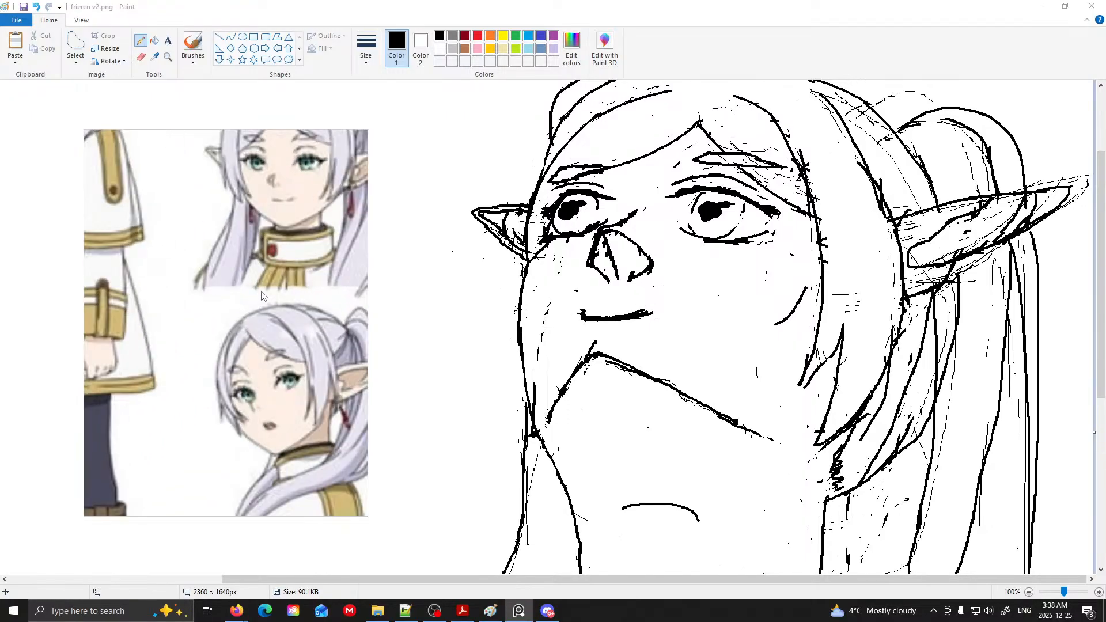
scroll(259, 297, "up", 5)
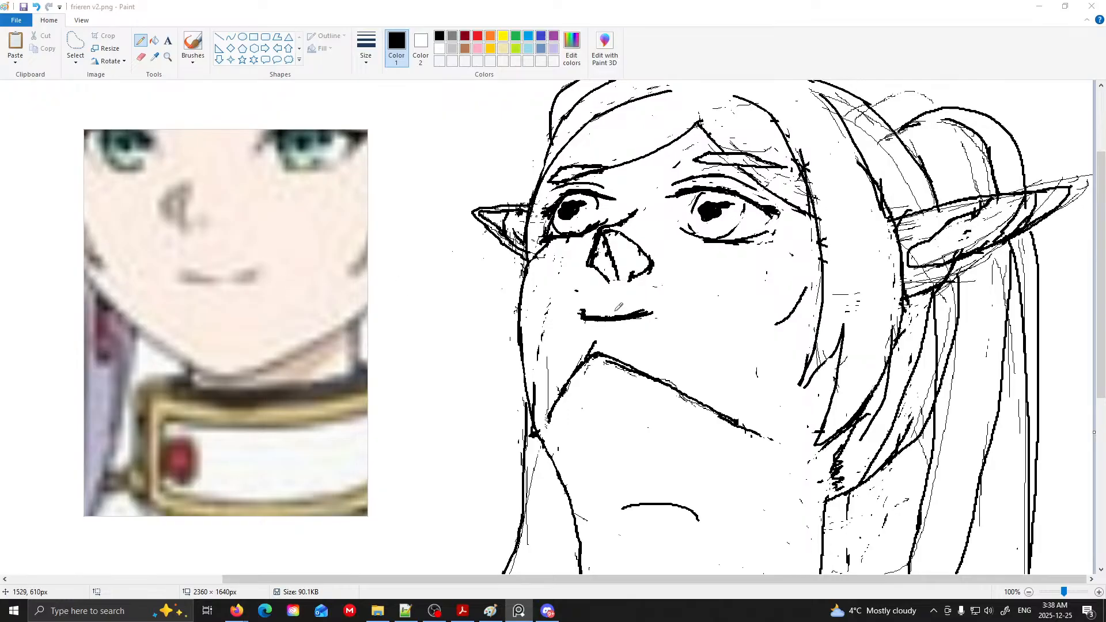
left_click_drag(591, 315, 573, 314)
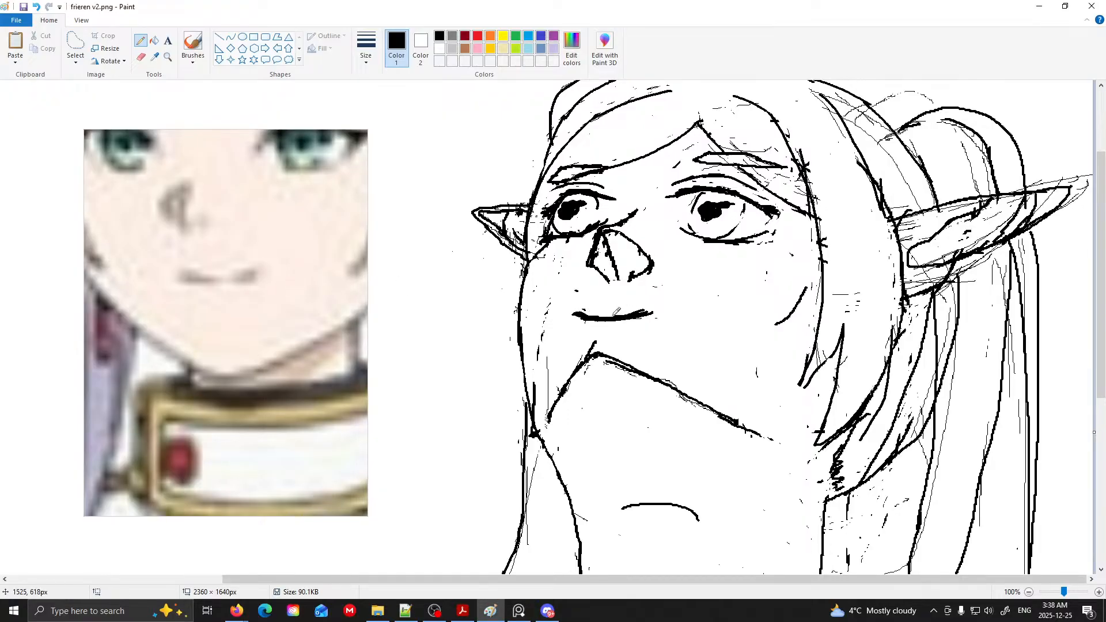
left_click_drag(629, 315, 647, 307)
- Clean up the thin stray lines and specks beside the left cheek and along the left hair strand
scroll(648, 318, "down", 1)
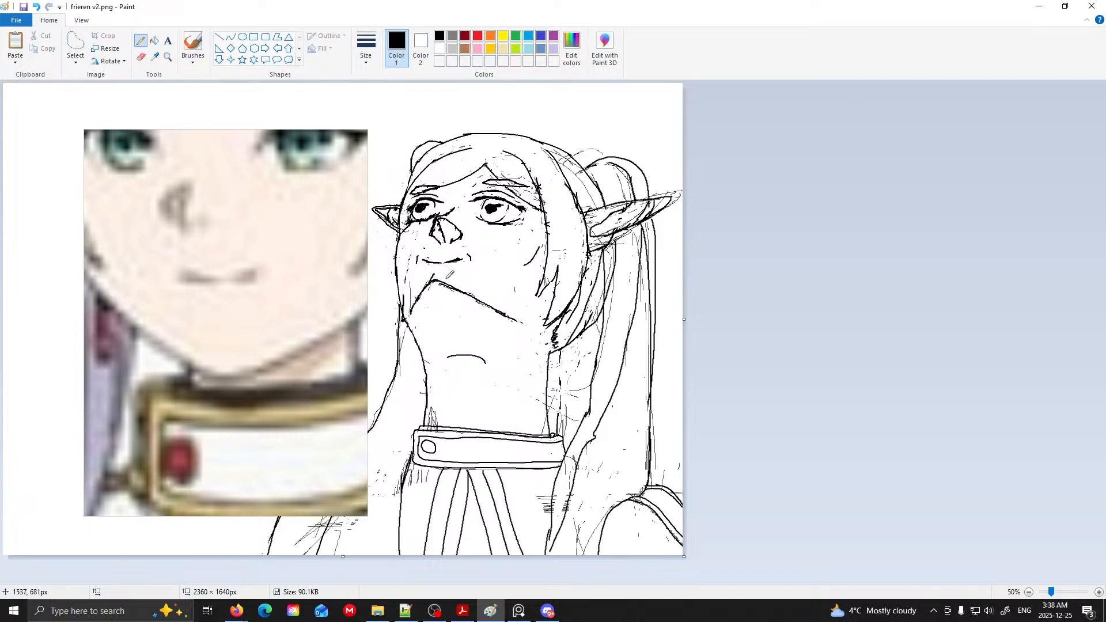
scroll(453, 276, "up", 1)
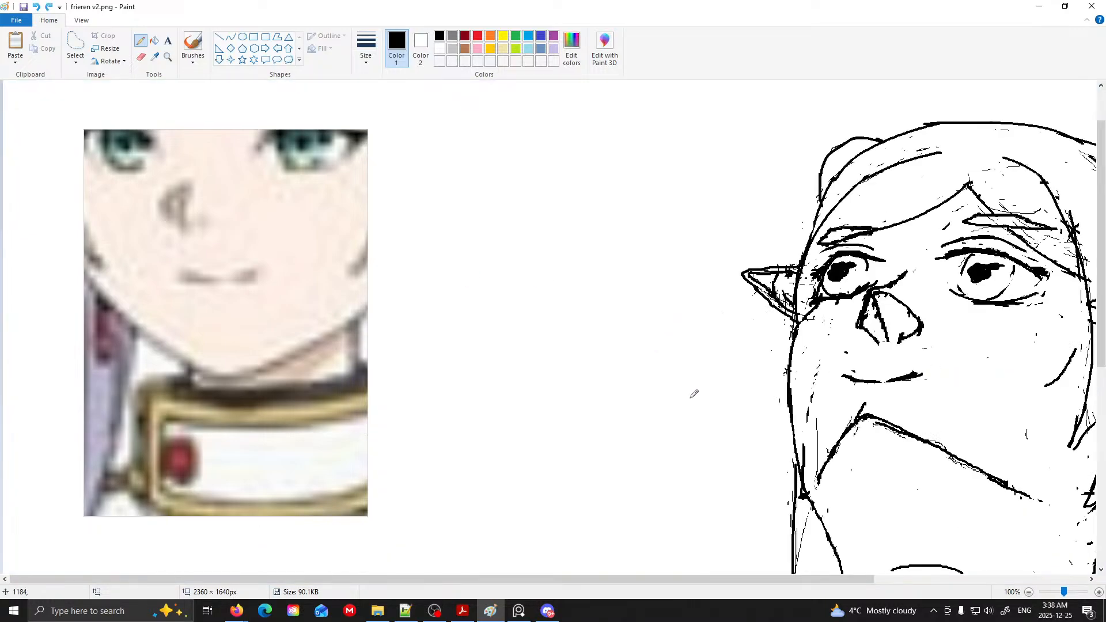
left_click_drag(715, 580, 834, 585)
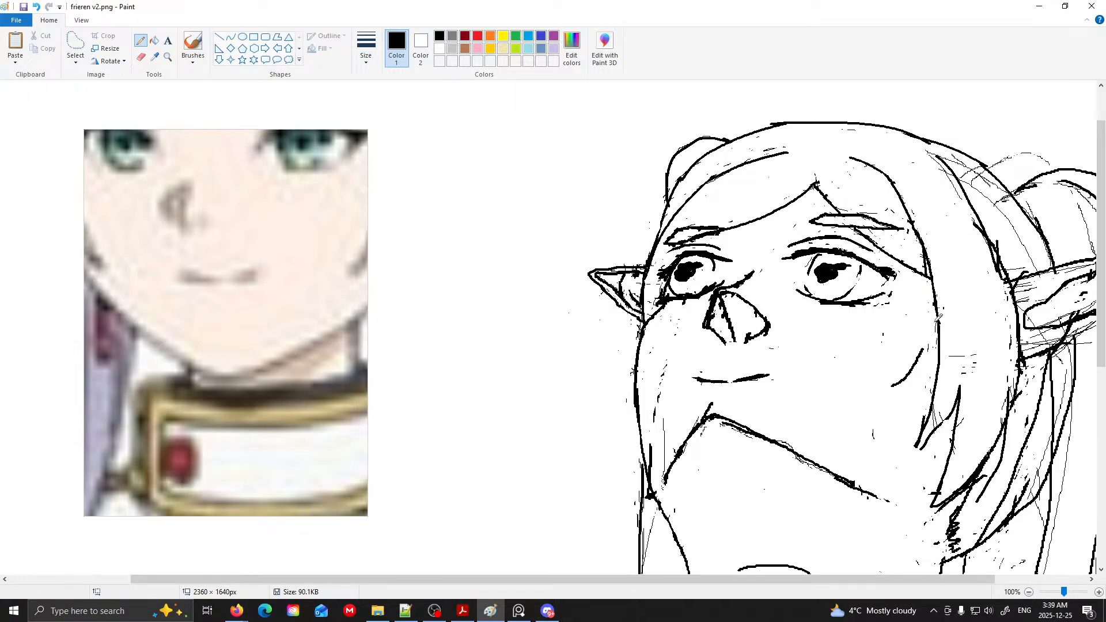
scroll(930, 303, "down", 3)
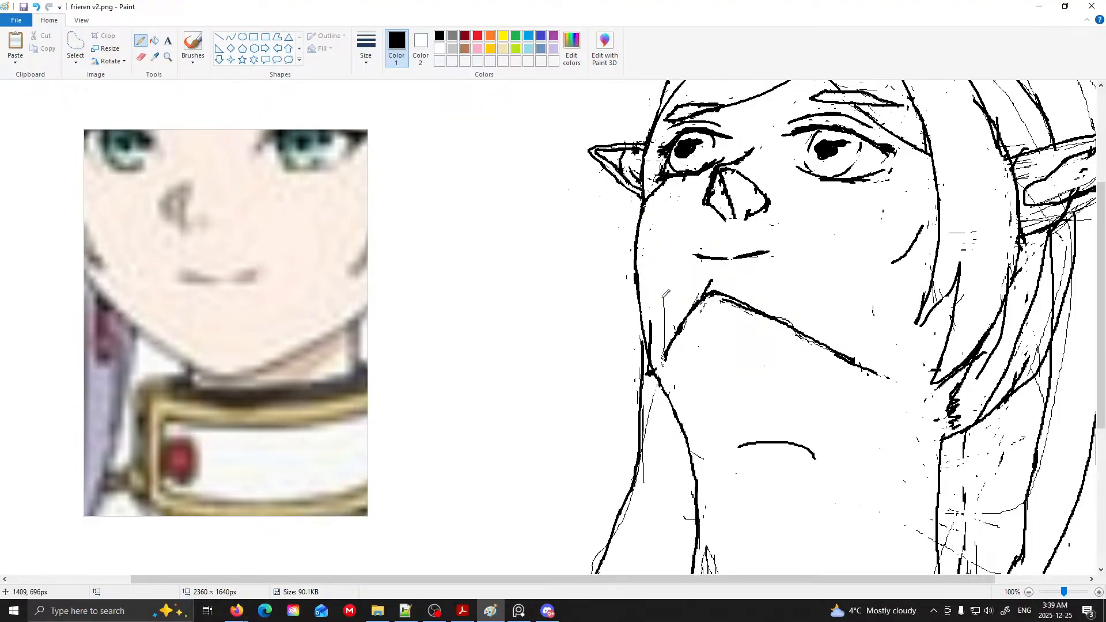
scroll(668, 316, "down", 5)
scroll(668, 300, "up", 5)
scroll(348, 306, "down", 3)
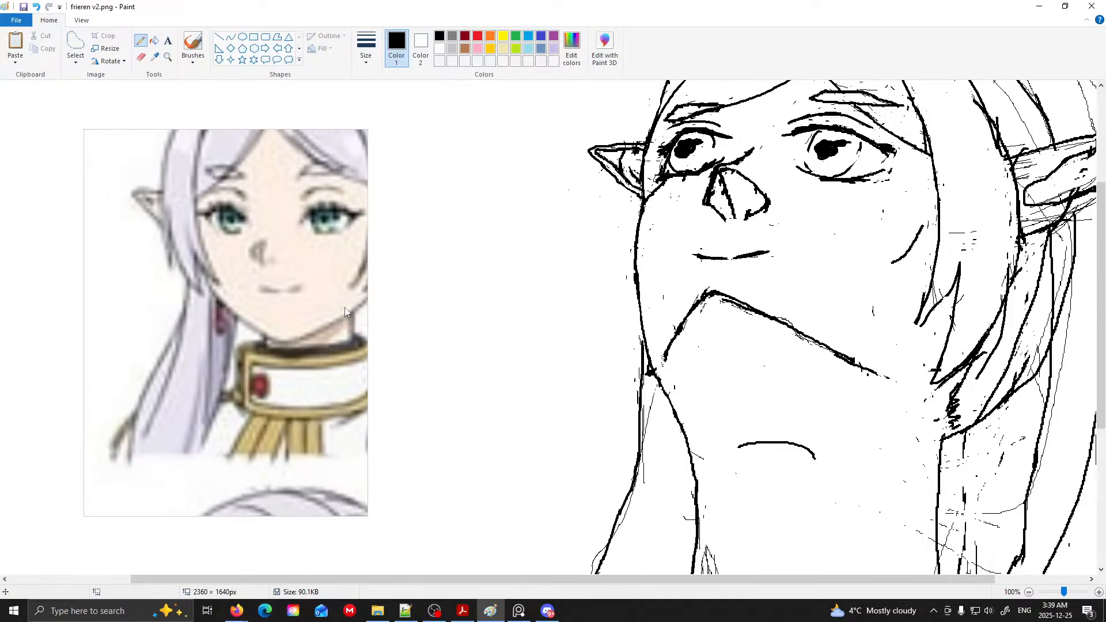
scroll(830, 337, "down", 3)
scroll(831, 340, "up", 3)
scroll(680, 329, "down", 3)
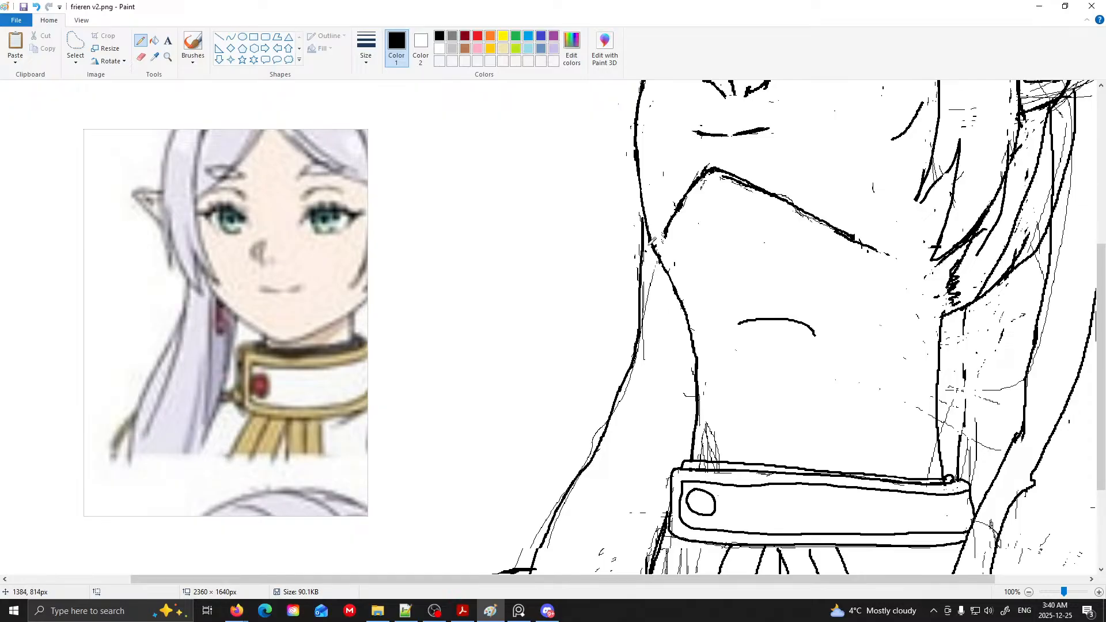
scroll(680, 294, "down", 3)
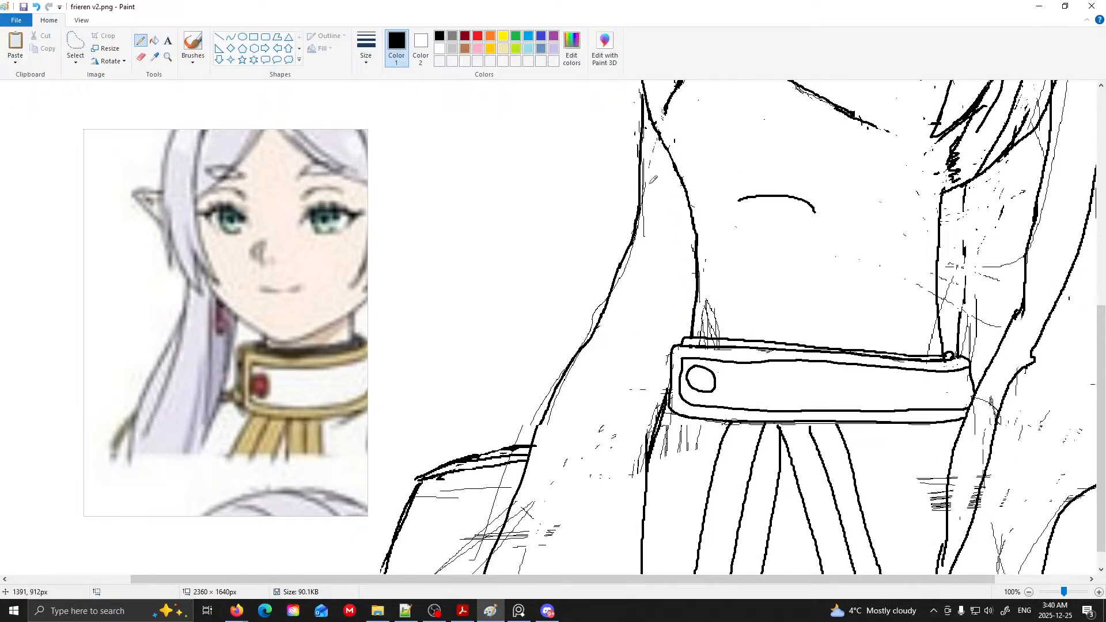
scroll(662, 245, "down", 1)
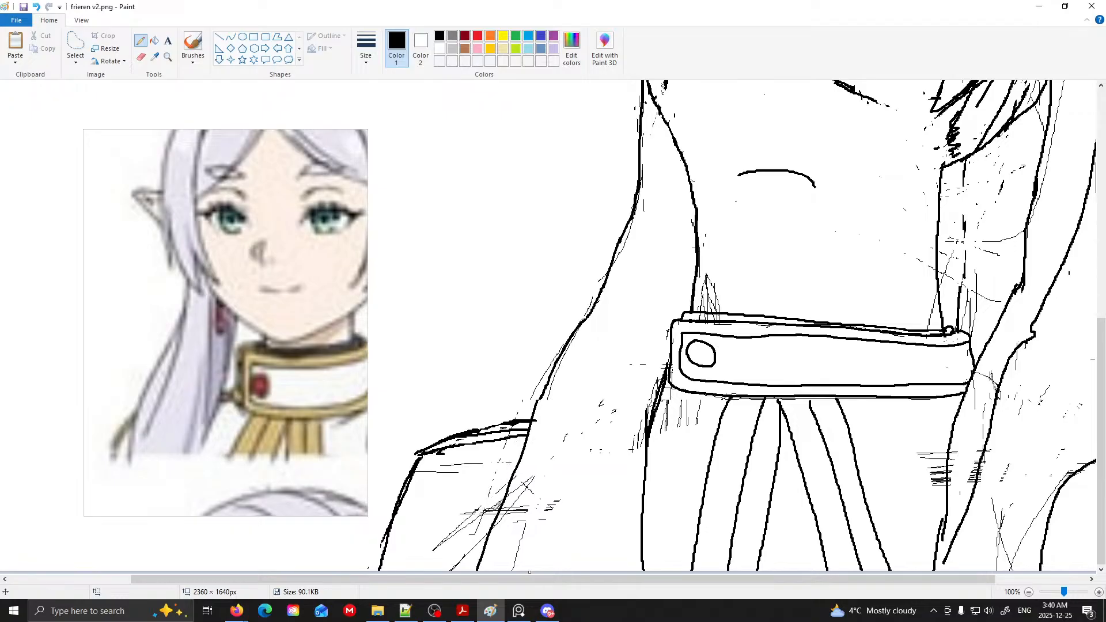
- Erase the hatching and stray marks on the left shoulder, across the lower left hair strand and around the collar's left end
left_click(141, 57)
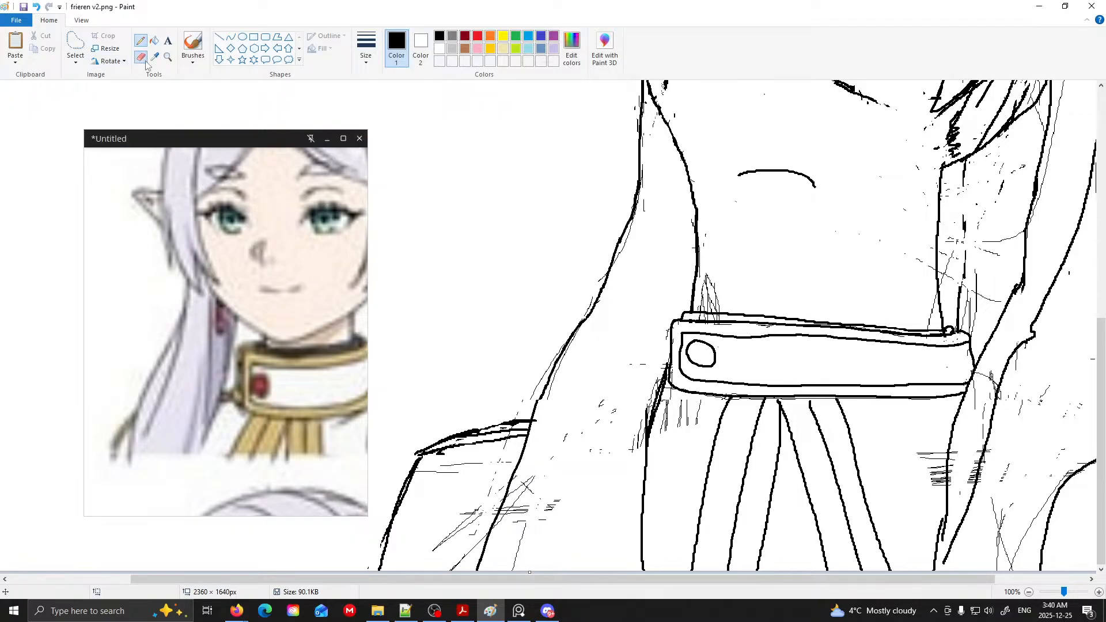
left_click_drag(461, 525, 448, 523)
left_click_drag(467, 460, 436, 471)
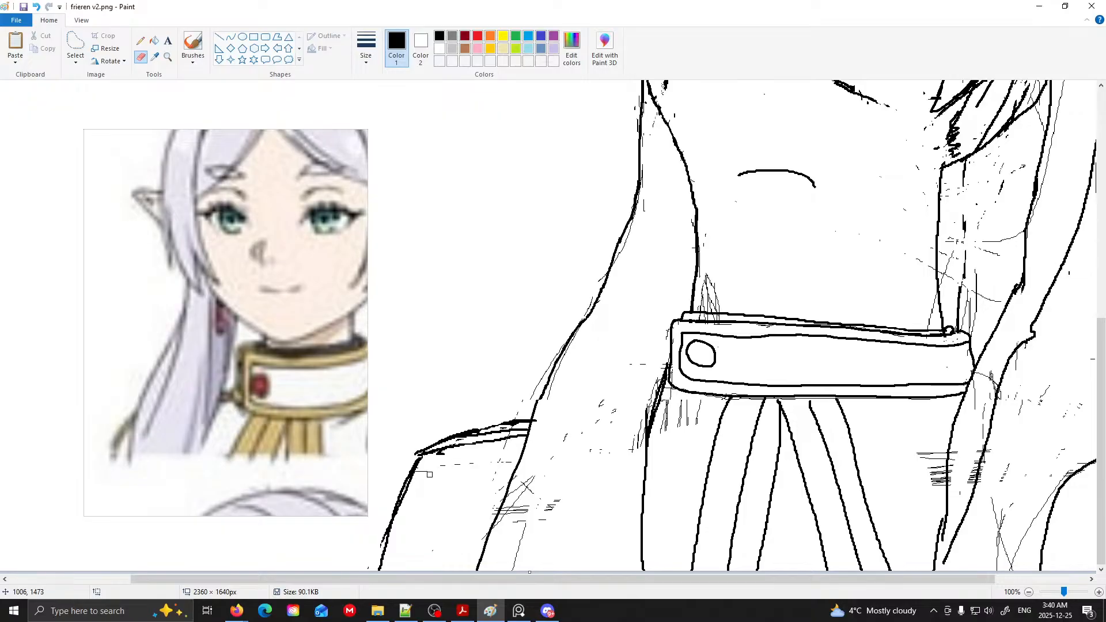
mouse_move(524, 483)
left_mouse_down()
mouse_move(510, 509)
mouse_move(518, 494)
mouse_move(518, 544)
mouse_move(554, 507)
mouse_move(567, 454)
left_mouse_up()
mouse_move(660, 364)
left_mouse_down()
mouse_move(642, 433)
mouse_move(652, 396)
left_mouse_up()
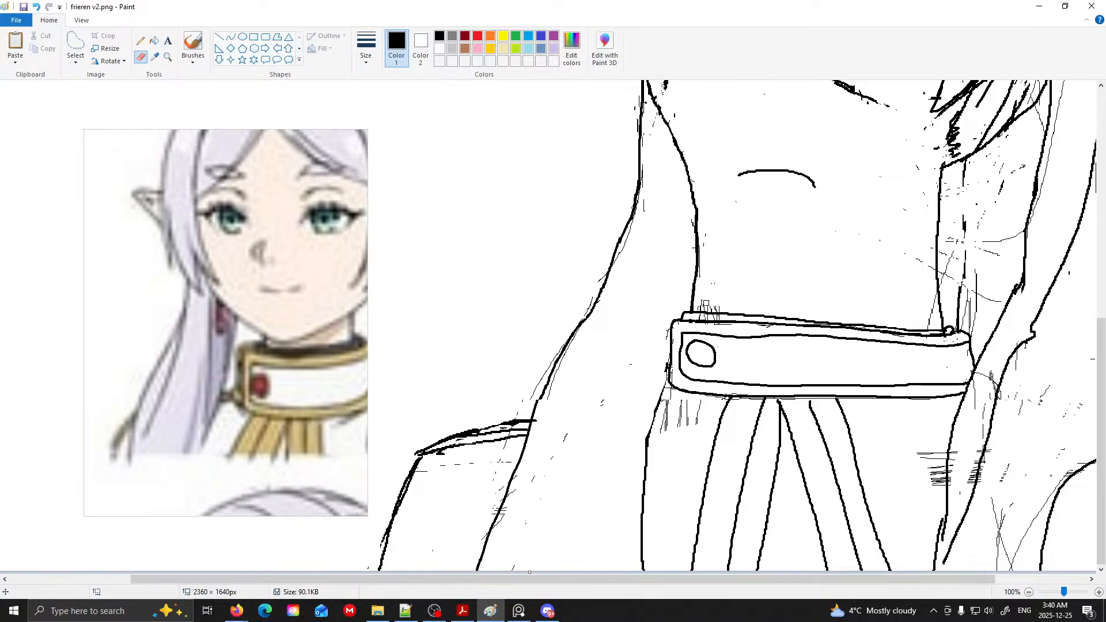
left_click(140, 40)
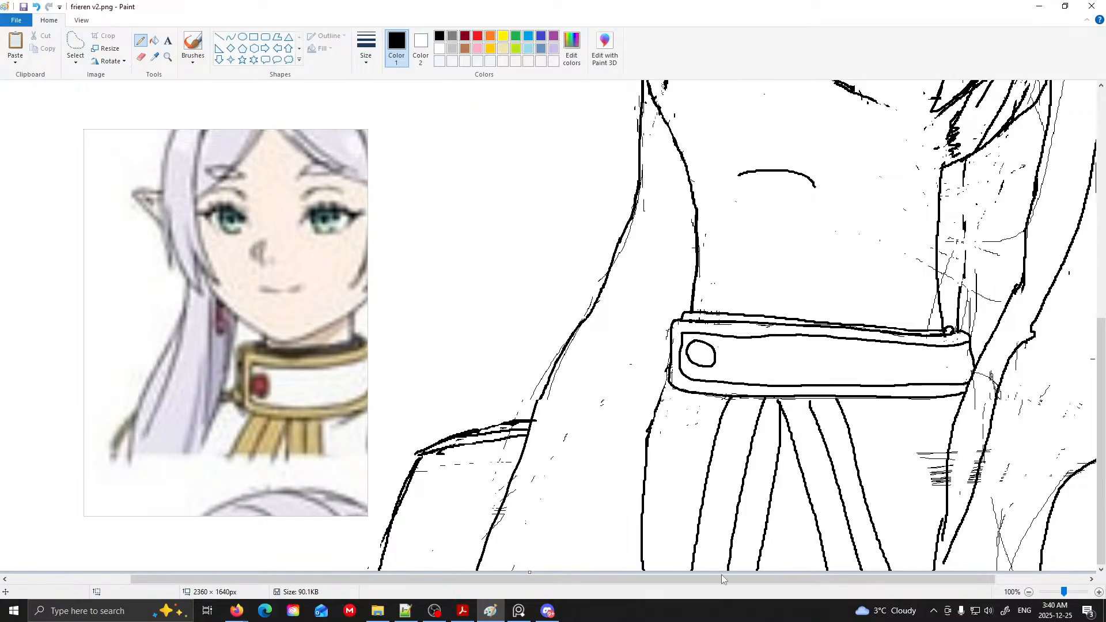
- Erase the hatching across the lower right hair strand beside the collar's folds and redraw the gap in the strand's outline
left_click_drag(811, 579, 902, 578)
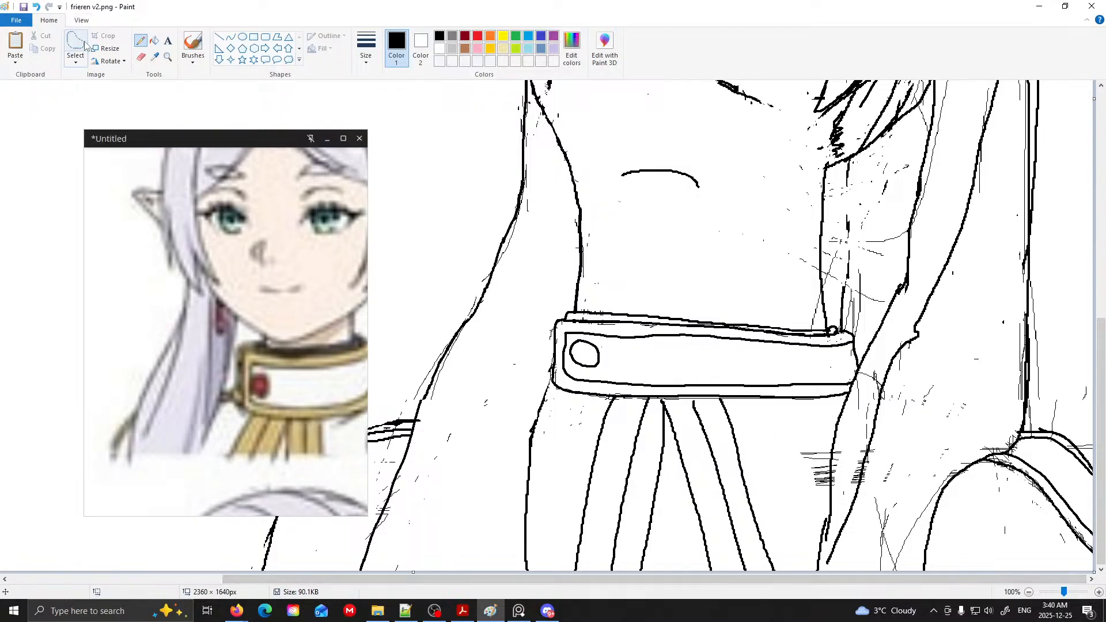
left_click(141, 57)
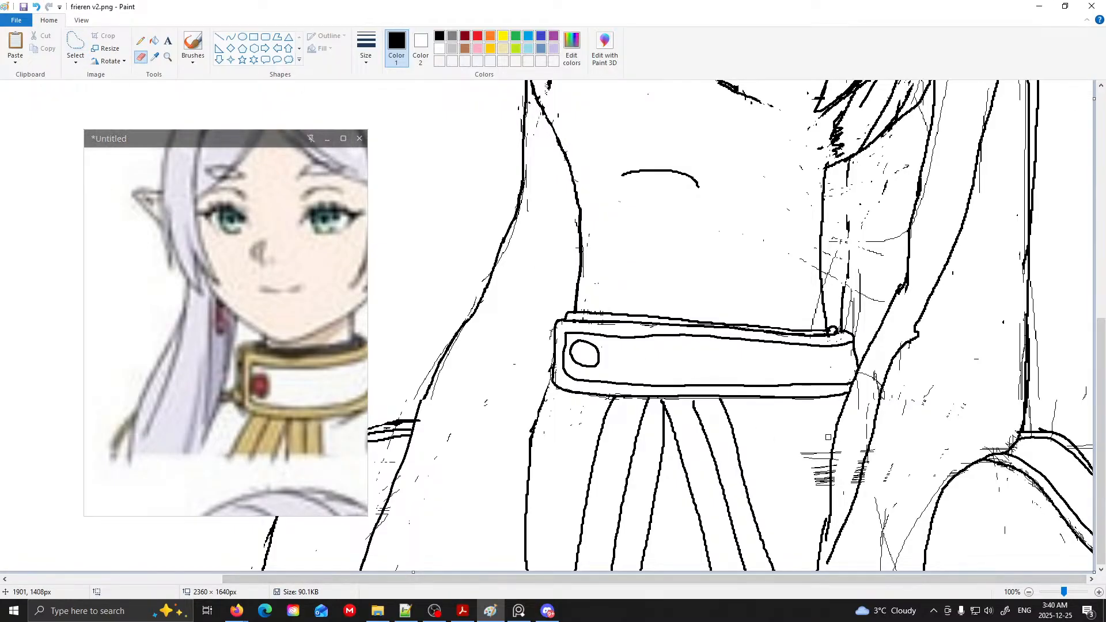
left_click_drag(825, 470, 823, 485)
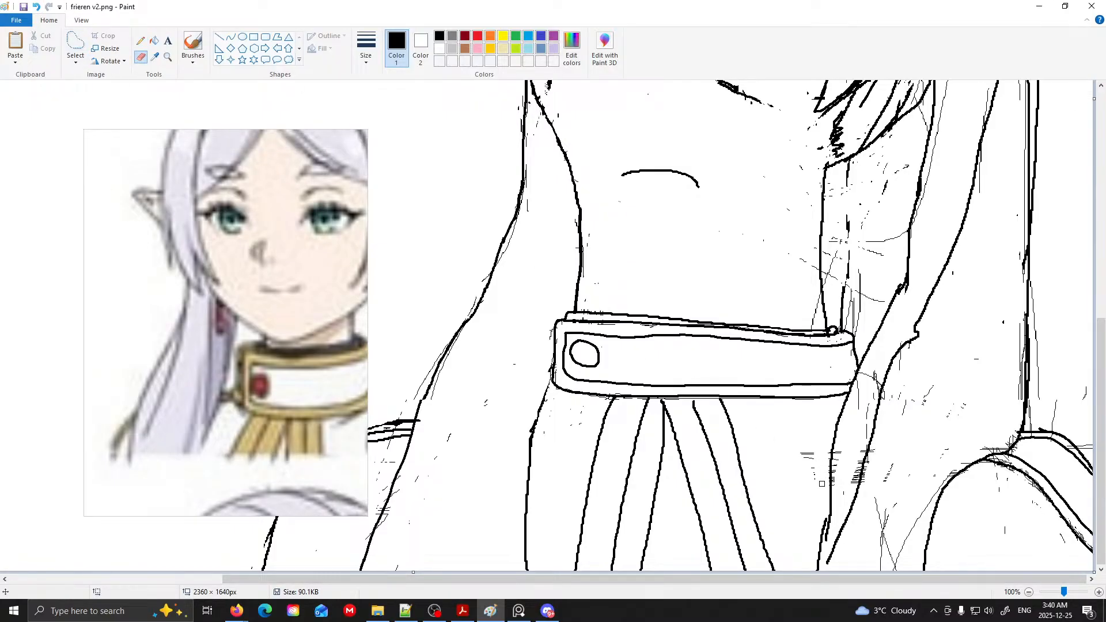
mouse_move(864, 451)
left_mouse_down()
mouse_move(851, 485)
mouse_move(833, 444)
left_mouse_up()
left_click(140, 40)
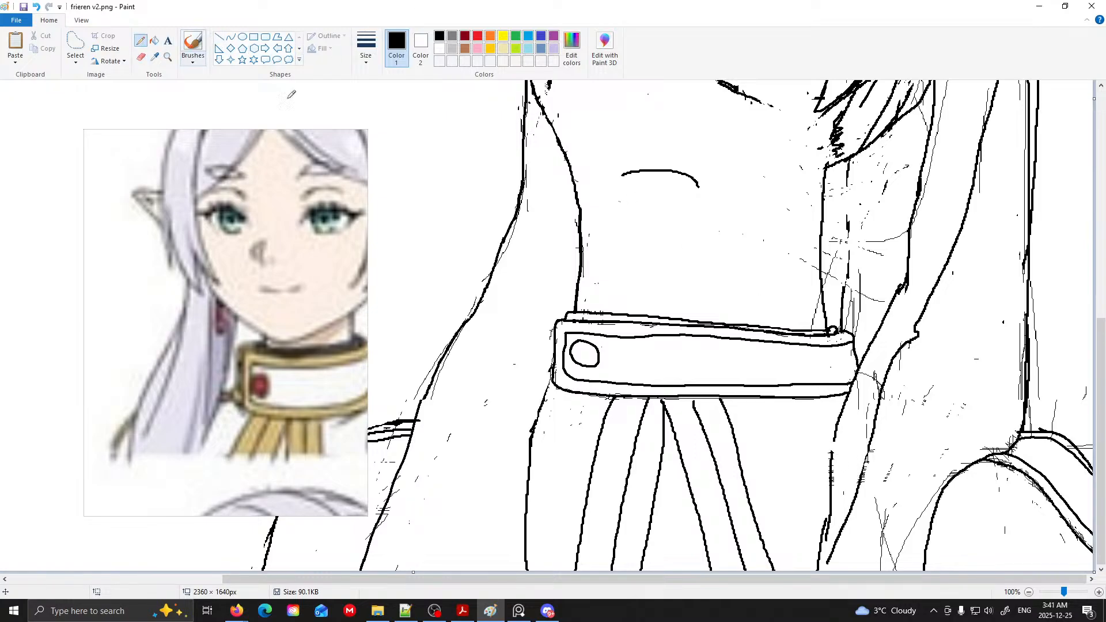
left_click_drag(835, 433, 832, 453)
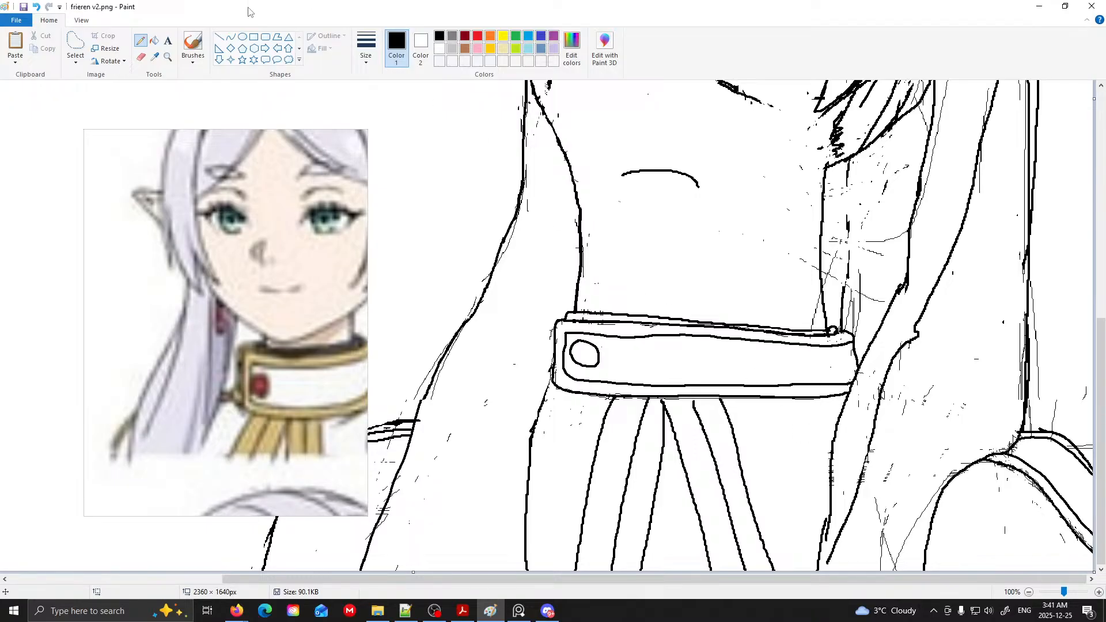
- Erase the crossing guide lines below the right hair strand and the stray lines around the right shoulder's inner corner
left_click(140, 57)
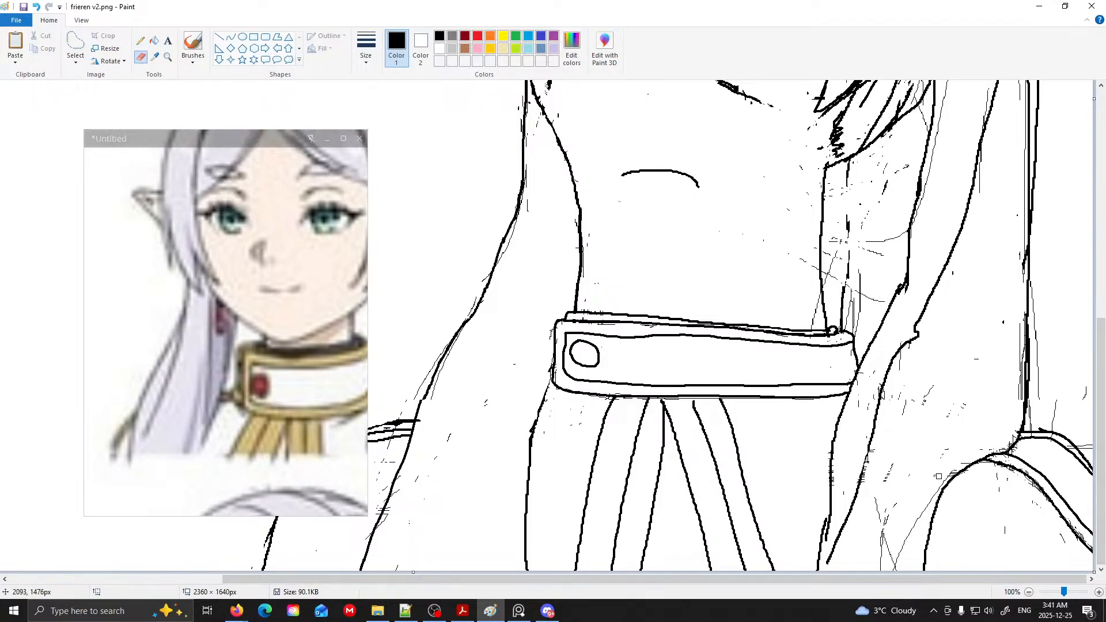
mouse_move(916, 519)
left_mouse_down()
mouse_move(901, 554)
mouse_move(875, 554)
left_mouse_up()
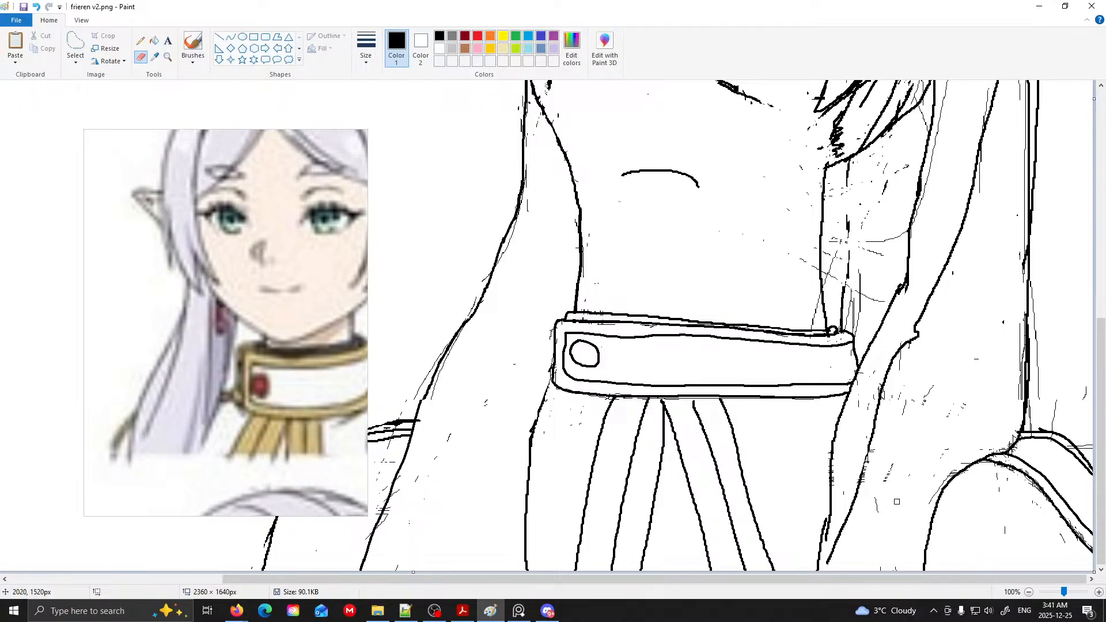
scroll(991, 481, "up", 3)
left_click_drag(1037, 456, 1035, 443)
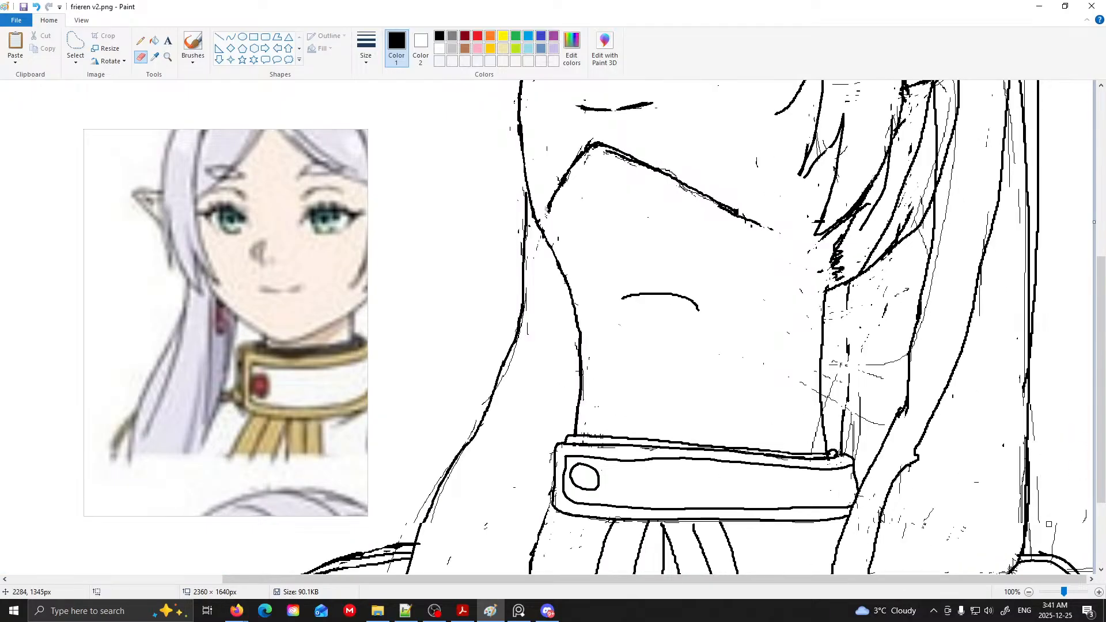
scroll(1053, 544, "down", 3)
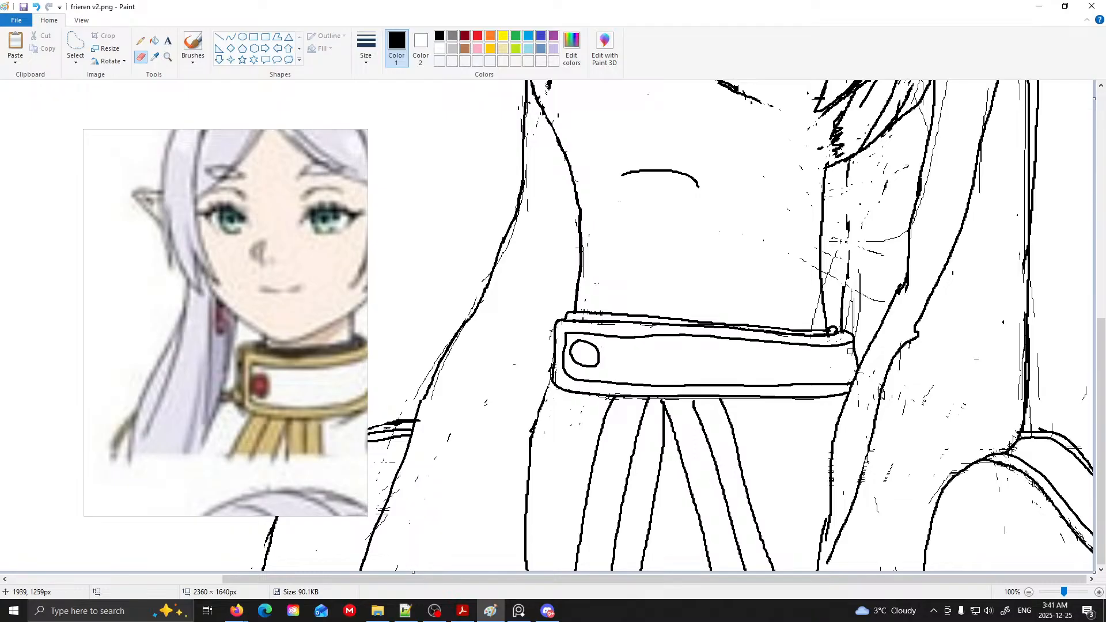
left_click(140, 40)
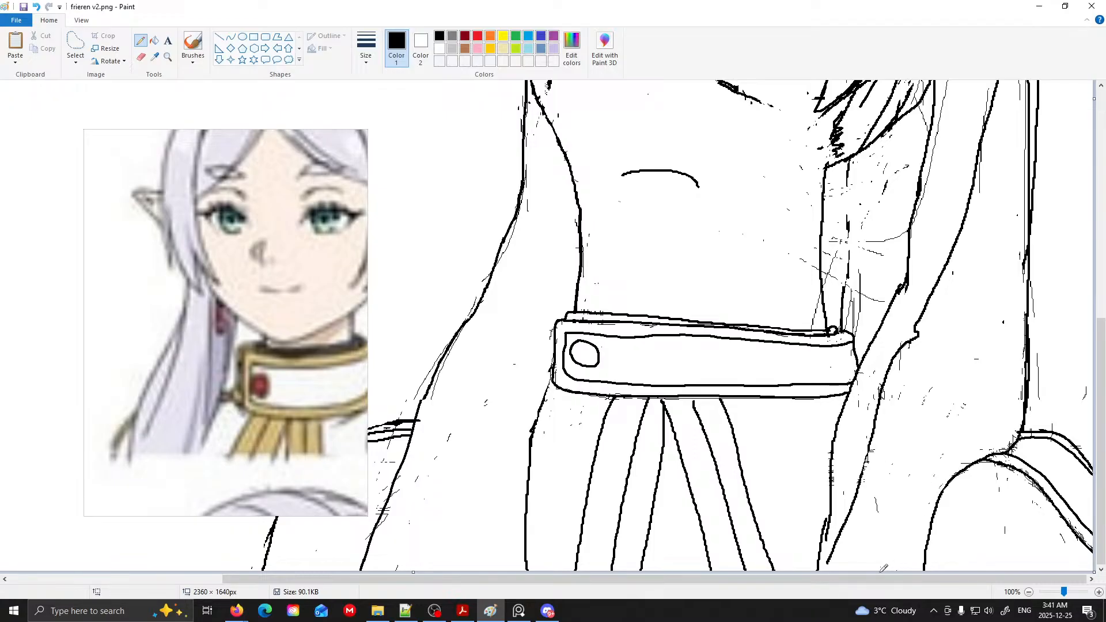
- Erase the dashed vertical line and stray marks between the neck's right edge and the hair, down to the collar
scroll(927, 516, "up", 2)
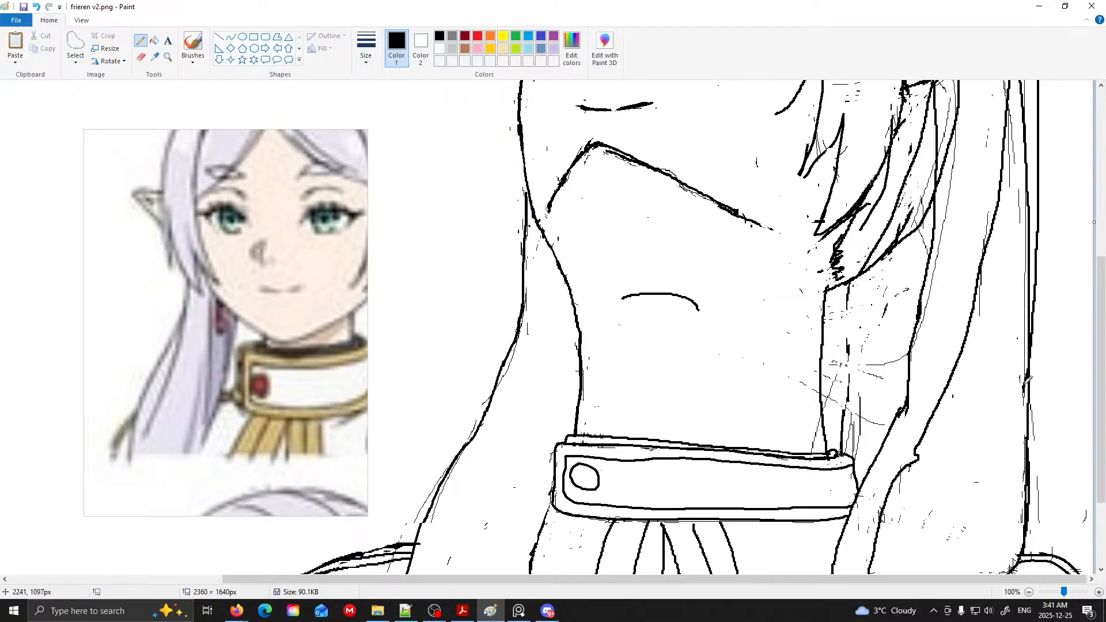
scroll(1022, 363, "up", 2)
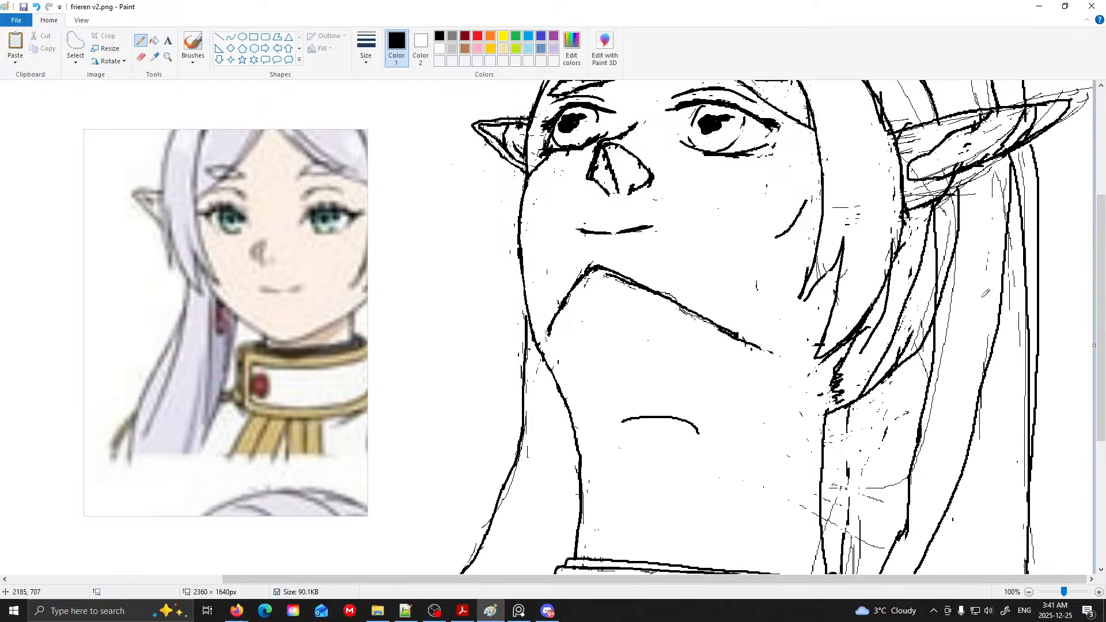
scroll(949, 328, "down", 2)
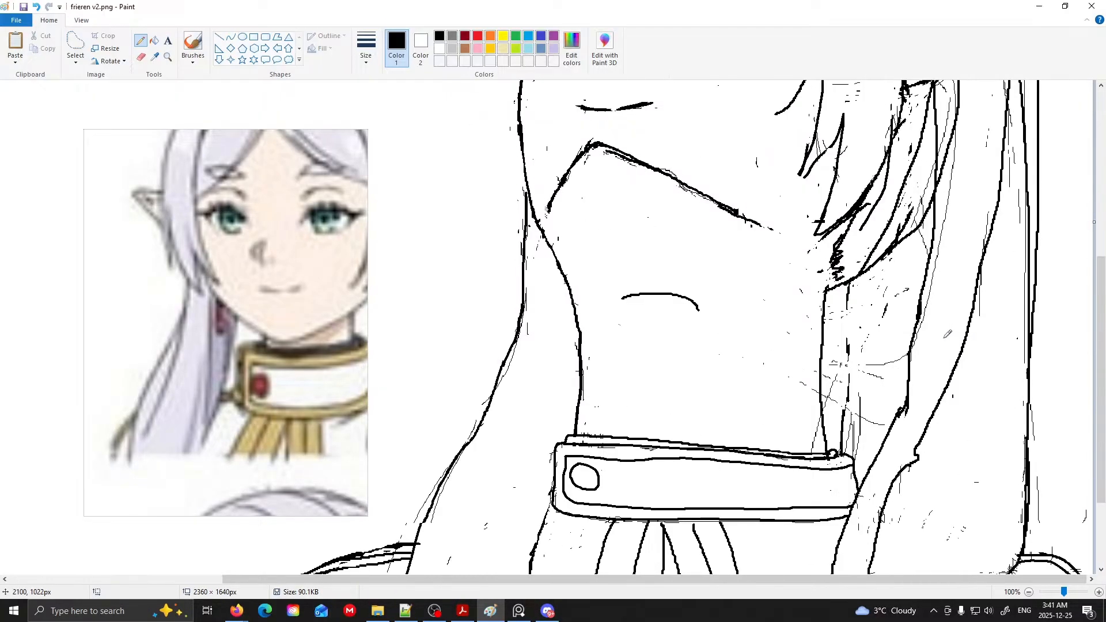
left_click(141, 57)
left_click_drag(879, 305, 887, 323)
mouse_move(849, 358)
left_mouse_down()
mouse_move(841, 333)
mouse_move(846, 402)
left_mouse_up()
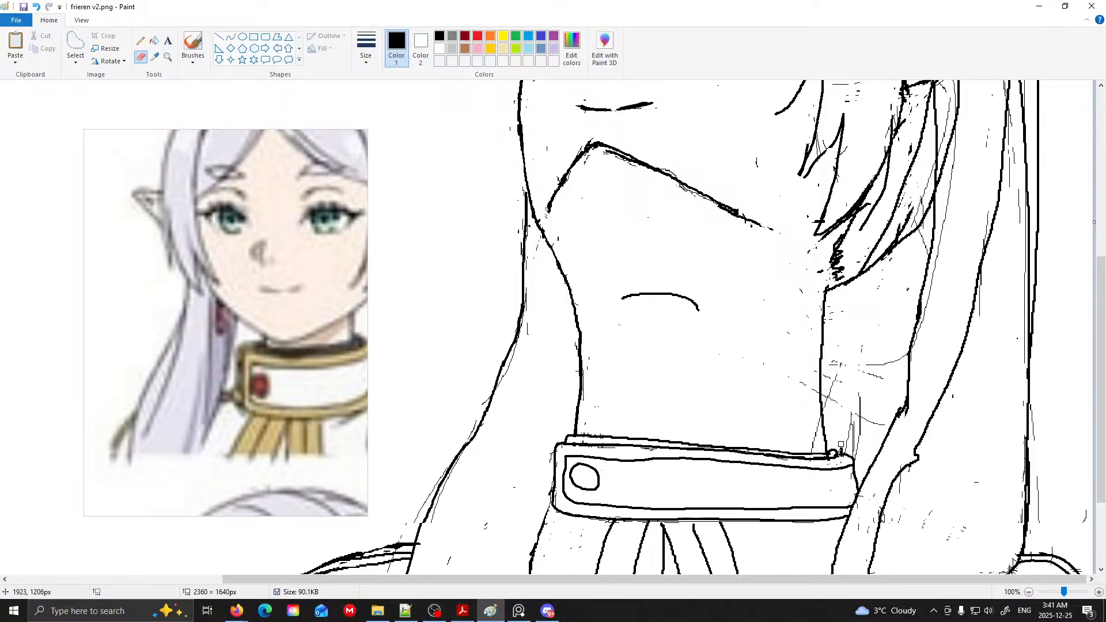
left_click_drag(854, 445, 864, 441)
scroll(869, 364, "up", 5)
scroll(870, 365, "down", 5)
mouse_move(855, 399)
left_mouse_down()
mouse_move(831, 393)
mouse_move(854, 420)
left_mouse_up()
- Clean up the rough double lines and specks along the hair strands that hang below the right ear
scroll(897, 352, "up", 6)
scroll(947, 253, "down", 2)
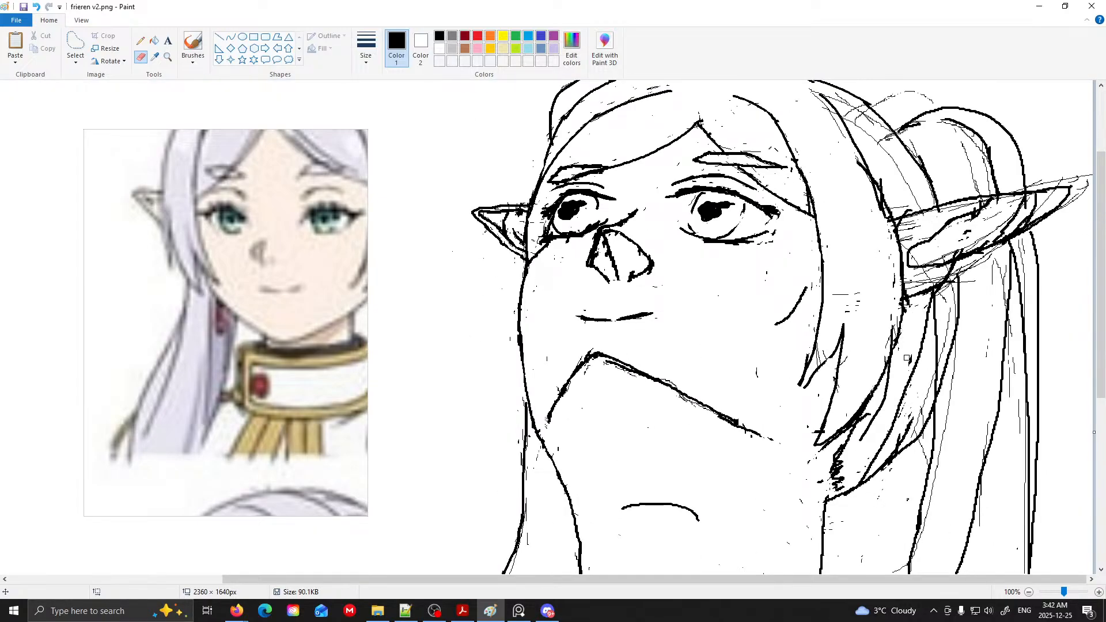
left_click_drag(890, 327, 886, 340)
left_click_drag(887, 396, 892, 370)
mouse_move(875, 426)
left_mouse_down()
mouse_move(930, 392)
mouse_move(895, 440)
left_mouse_up()
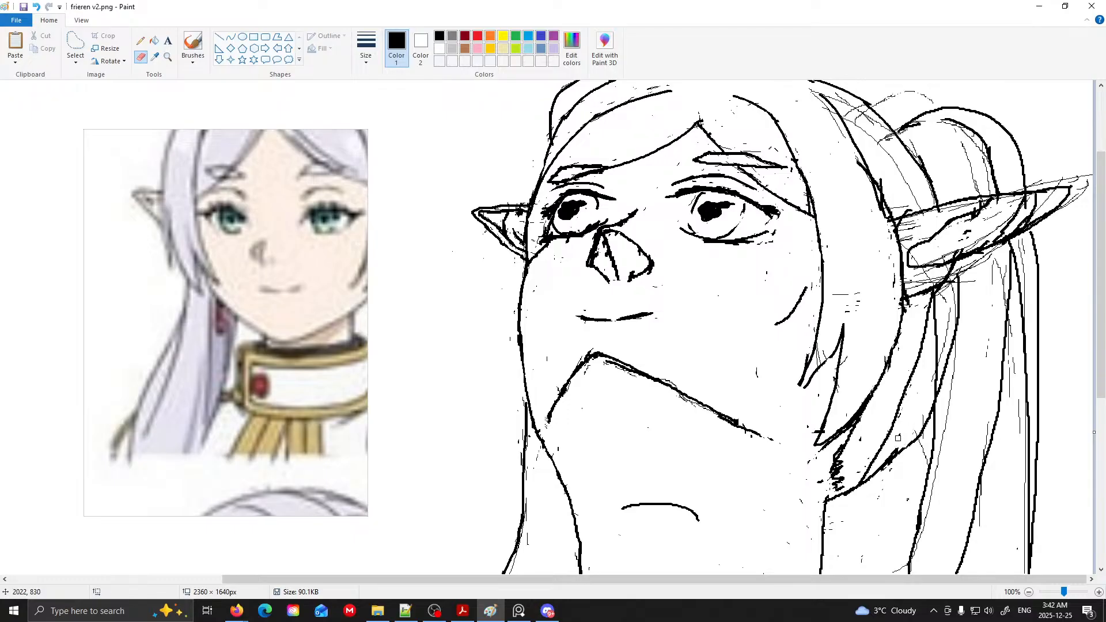
- Undo the last erasure on the hair behind the right ear and erase the upper part of the neighbouring strand line instead
mouse_move(952, 341)
left_mouse_down()
mouse_move(952, 364)
mouse_move(940, 391)
mouse_move(955, 284)
mouse_move(949, 334)
left_mouse_up()
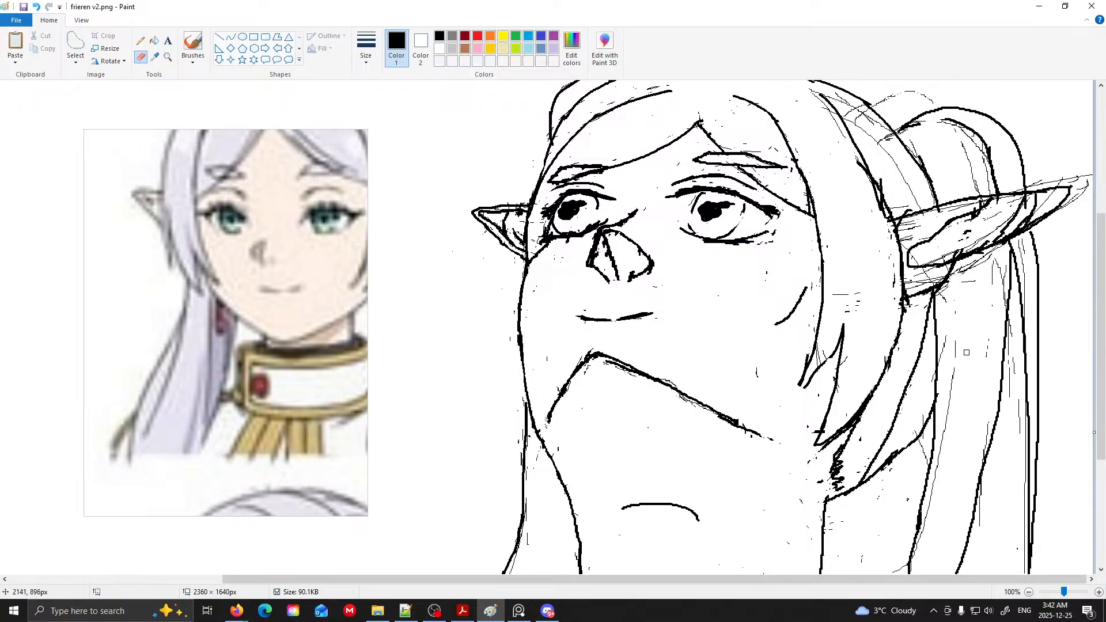
scroll(963, 349, "down", 2)
scroll(980, 349, "up", 4)
scroll(980, 350, "down", 2)
key("ctrl+z")
left_click_drag(935, 321, 934, 366)
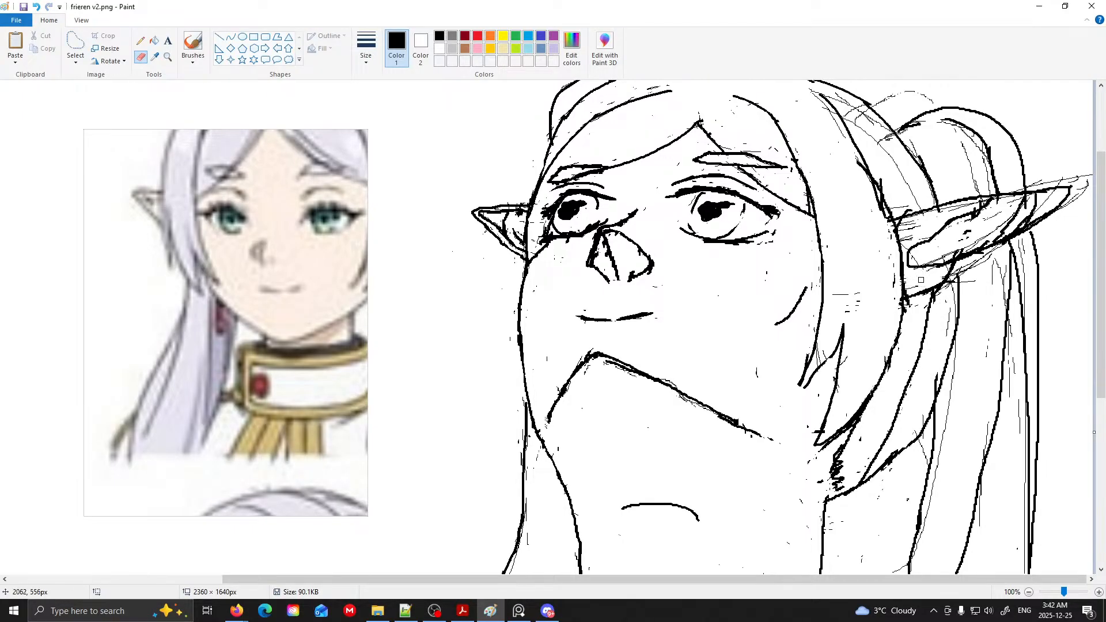
- Erase the sketch lines between the head and the right hair bun and retouch the outline where they meet
scroll(922, 280, "up", 2)
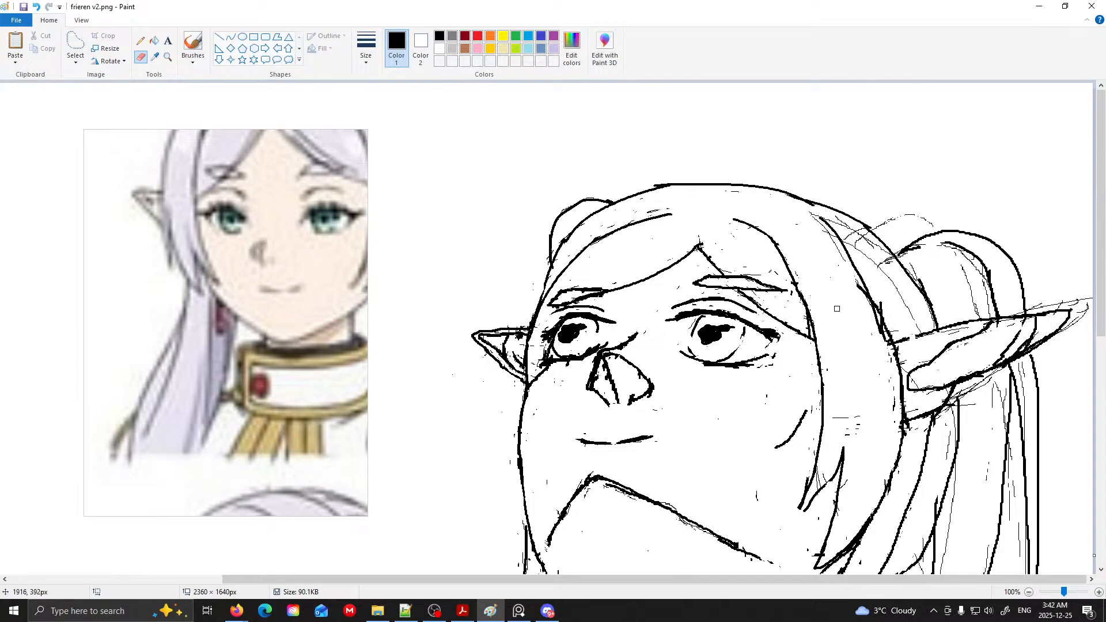
left_click(140, 40)
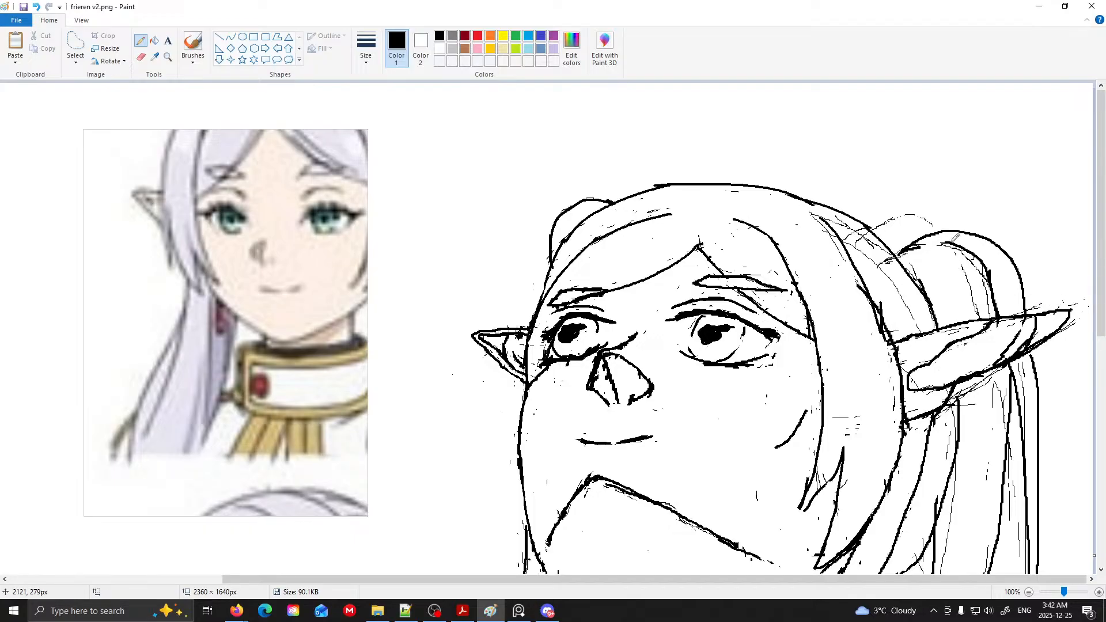
left_click(141, 57)
mouse_move(985, 290)
left_mouse_down()
mouse_move(926, 245)
mouse_move(929, 218)
mouse_move(852, 235)
mouse_move(853, 222)
mouse_move(889, 278)
left_mouse_up()
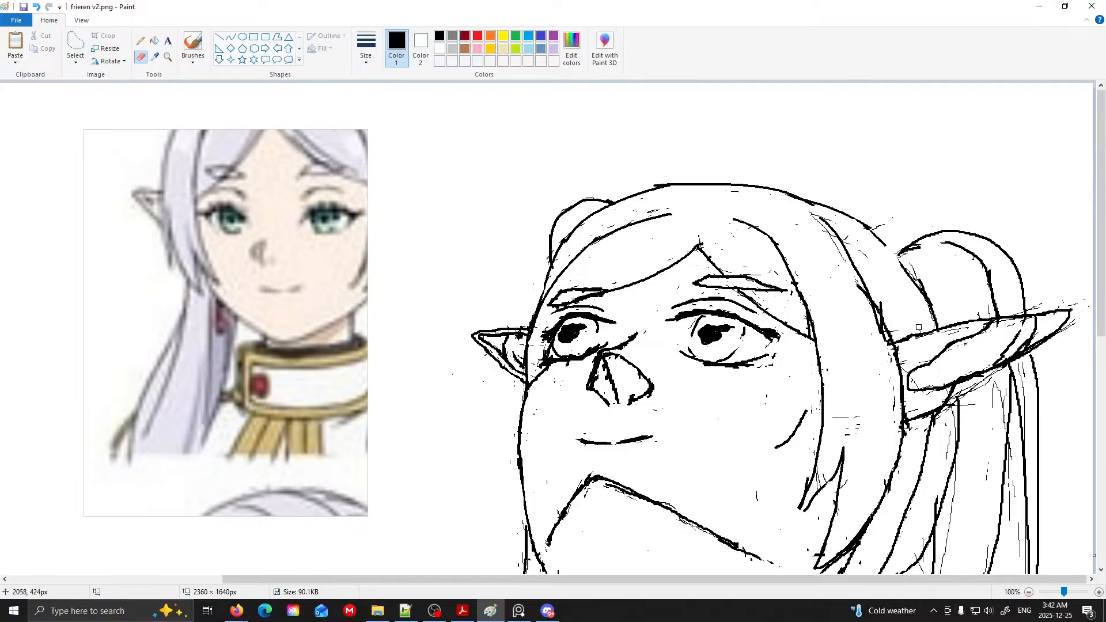
left_click(140, 40)
left_click_drag(894, 253, 905, 265)
- Move the reference picture off the line art and view the whole drawing at reduced size to compare them
scroll(824, 312, "down", 1, "ctrl")
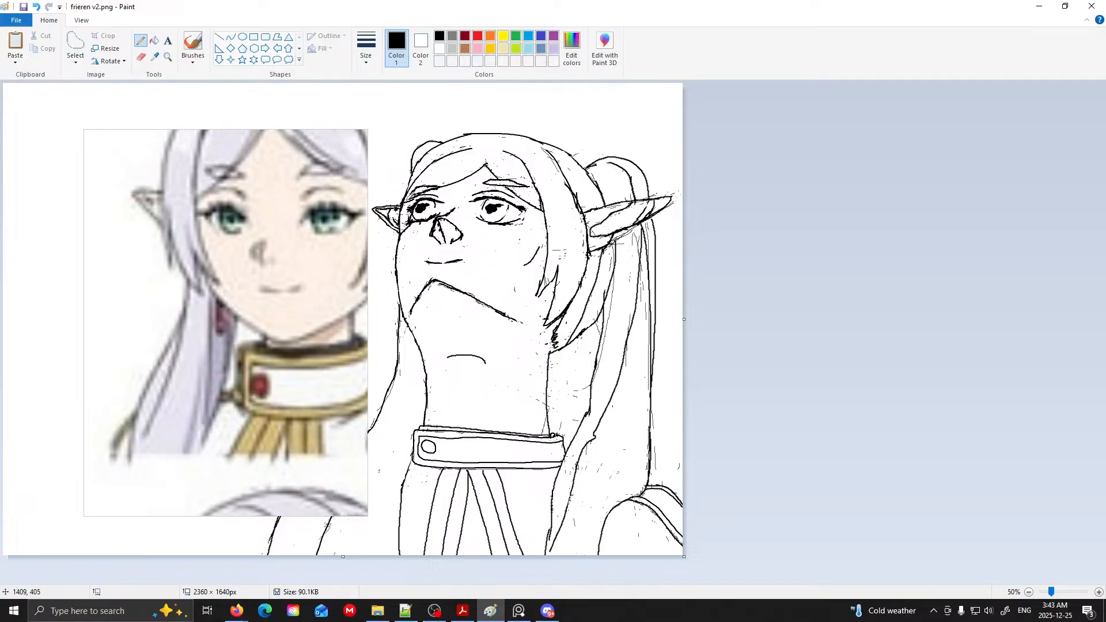
scroll(487, 195, "down", 1, "ctrl")
left_click_drag(286, 241, 673, 223)
scroll(269, 184, "up", 1, "ctrl")
left_click_drag(577, 229, 722, 241)
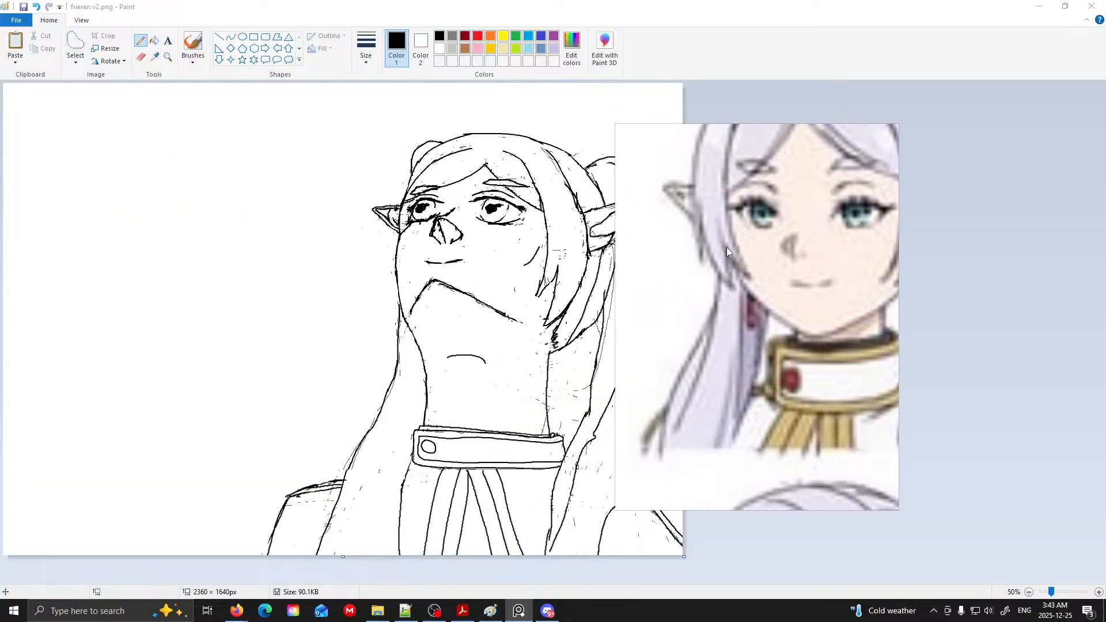
scroll(505, 217, "down", 1, "ctrl")
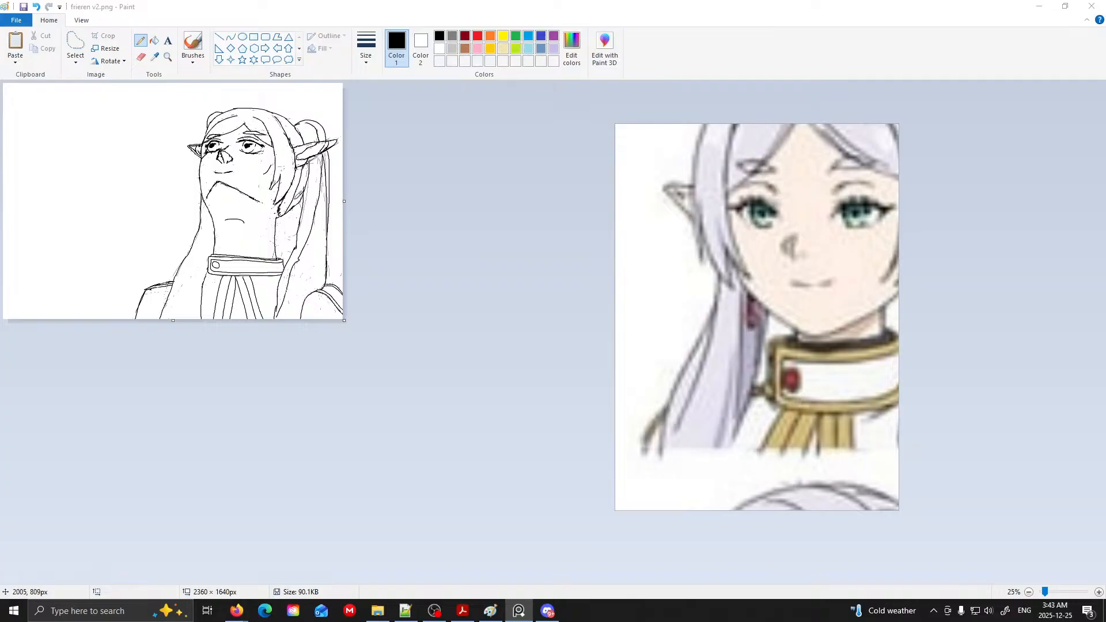
scroll(294, 195, "up", 1, "ctrl")
left_click(414, 199)
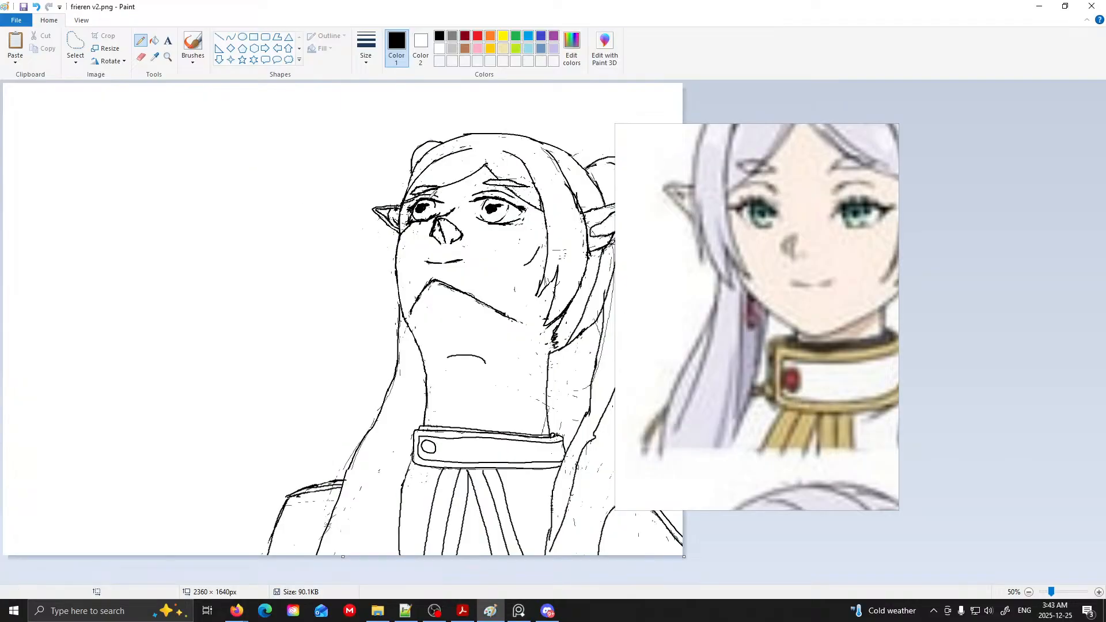
key("ctrl+z")
scroll(484, 236, "down", 1, "ctrl")
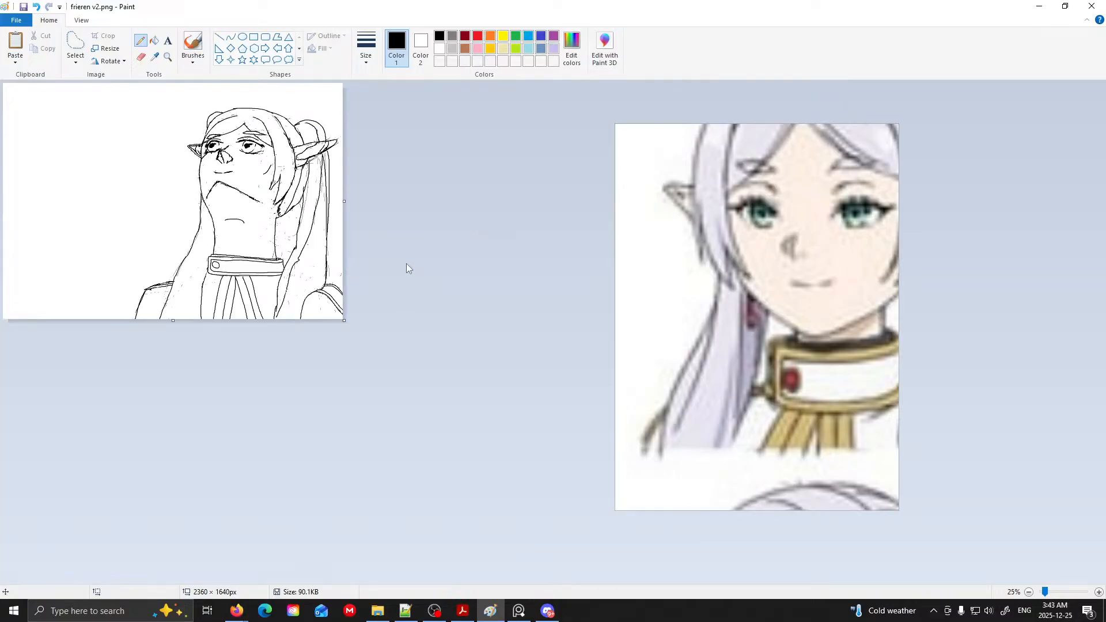
- Place the reference beside the drawing and examine its collar up close
left_click_drag(754, 332, 585, 282)
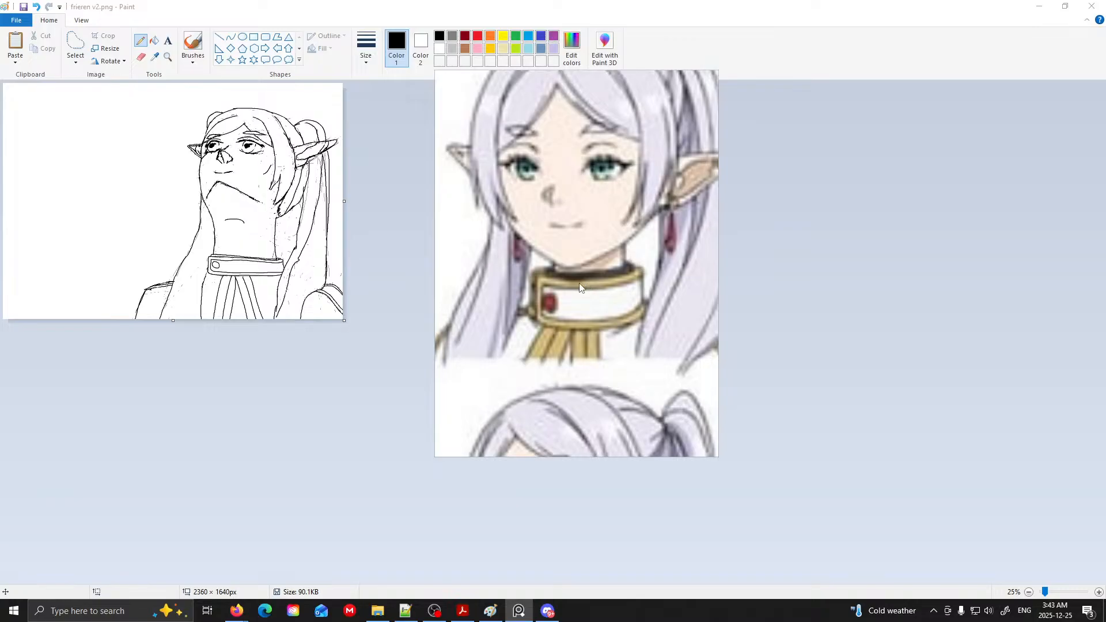
scroll(582, 316, "up", 1)
scroll(582, 316, "up", 3)
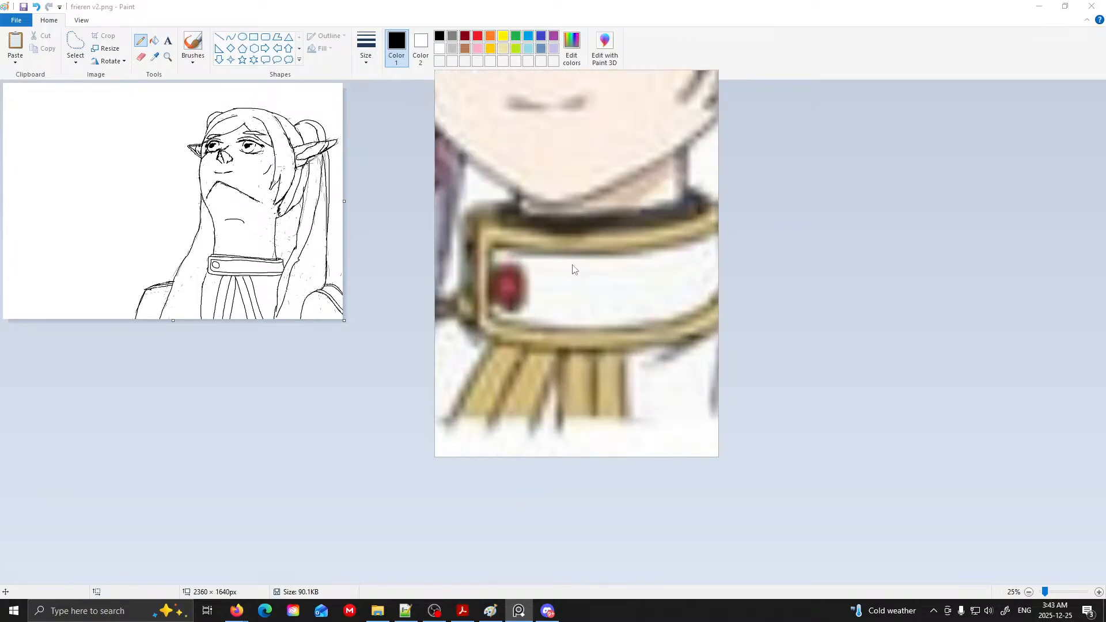
scroll(572, 264, "down", 3)
left_click(426, 137)
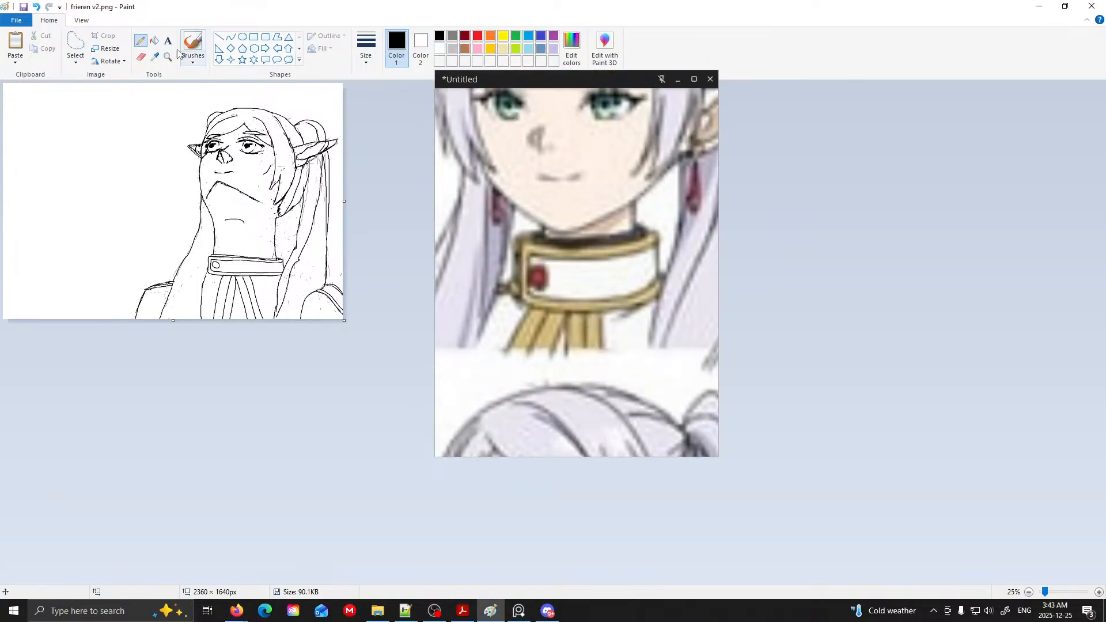
- Activate the Fill tool, bring the collar into close view and shift the reference aside with its full character sheet showing
left_click(154, 40)
scroll(365, 300, "up", 3)
scroll(336, 321, "down", 10)
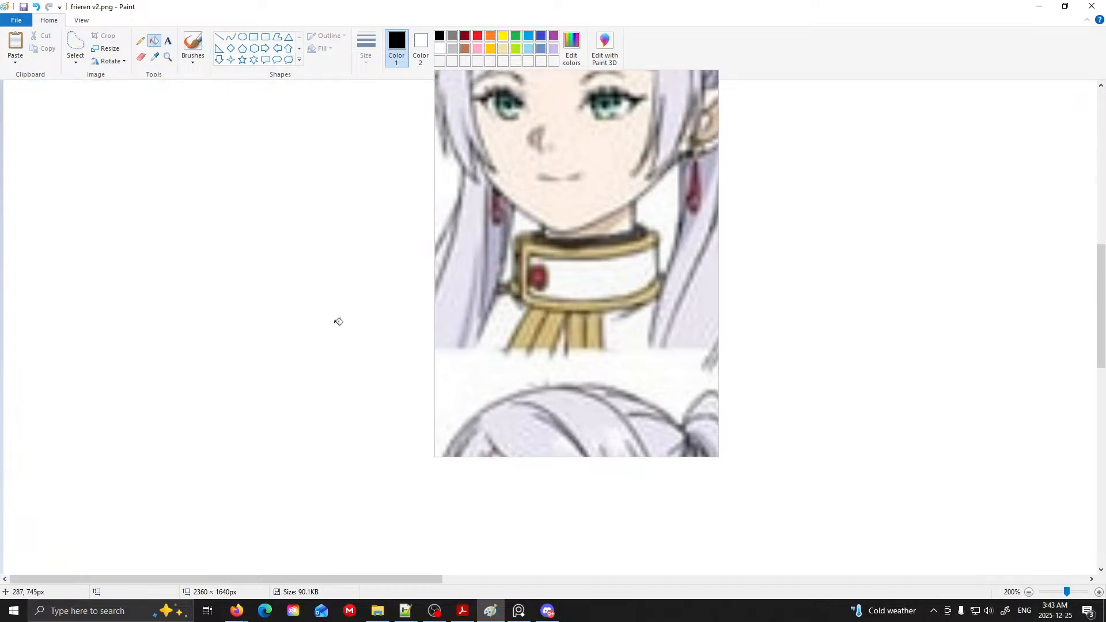
left_click_drag(403, 580, 765, 582)
scroll(570, 391, "down", 5)
left_click_drag(616, 367, 548, 327)
scroll(593, 328, "down", 6)
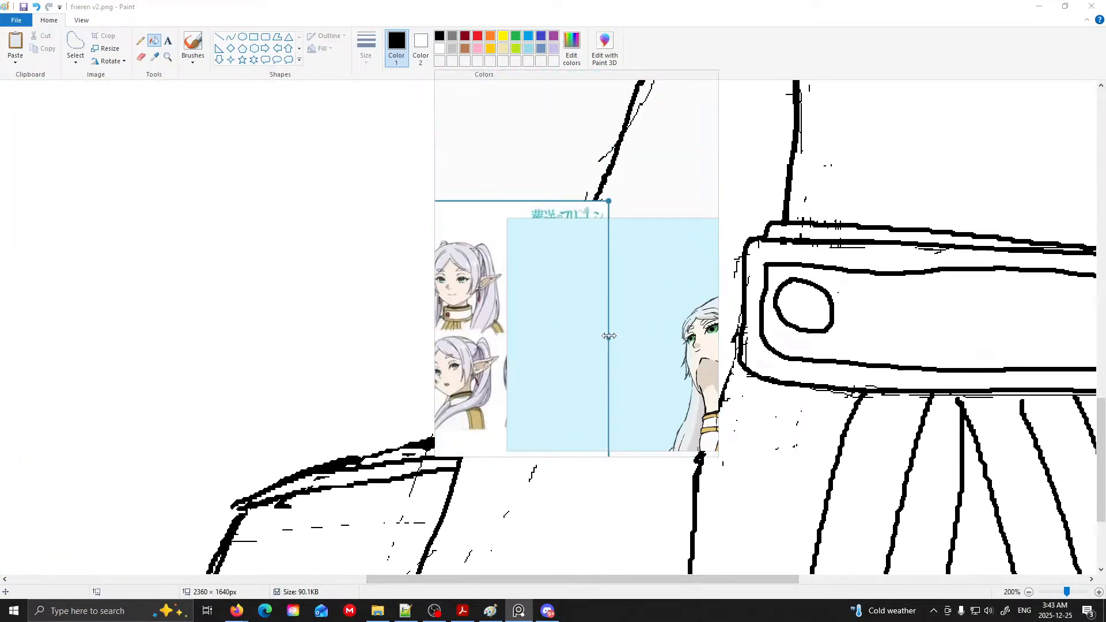
left_click_drag(644, 360, 580, 327)
mouse_move(284, 282)
left_mouse_down()
mouse_move(485, 294)
mouse_move(394, 281)
left_mouse_up()
left_click_drag(667, 579, 831, 579)
- Try a black fill in the thin gap at the collar's upper right edge, undo it and choose brown
left_click(865, 260)
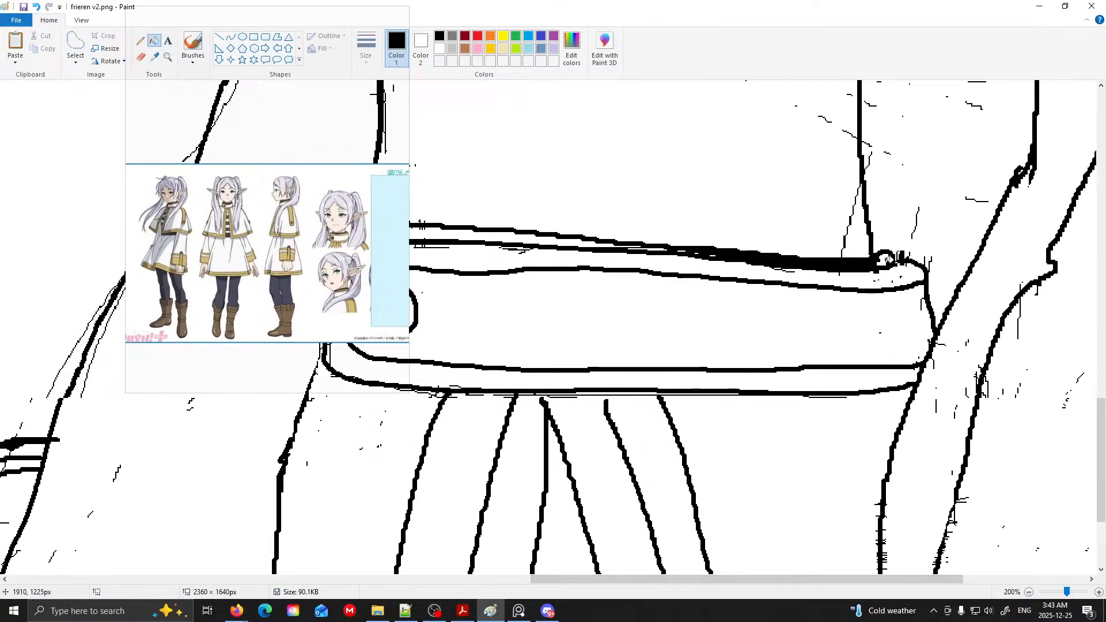
key("ctrl+z")
left_click(466, 48)
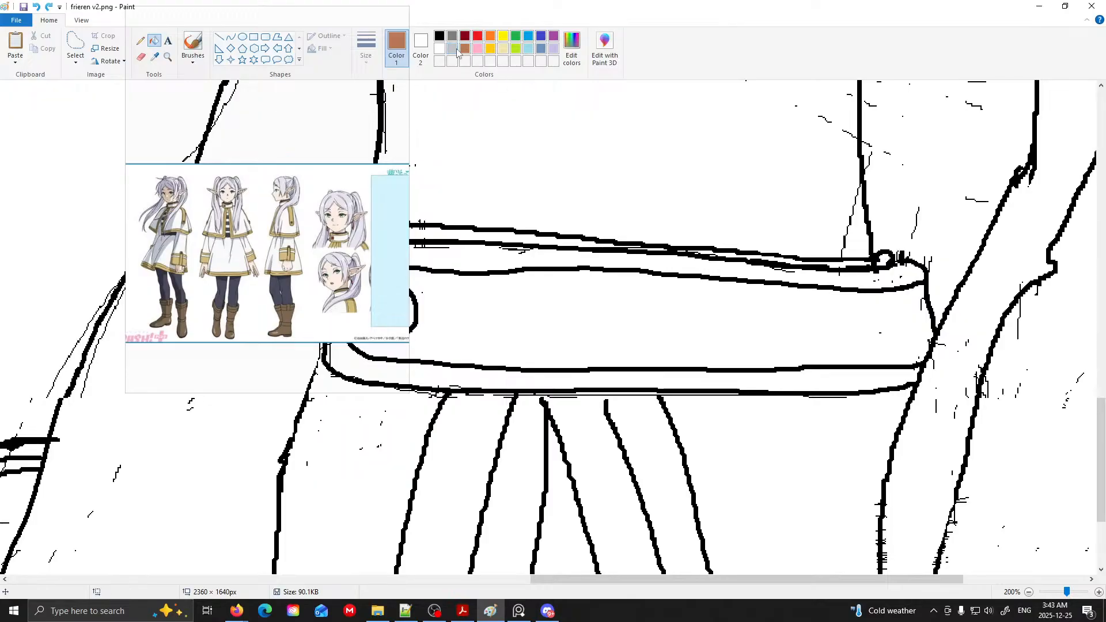
- Move the reference window clear of the collar and examine the character sheet's head portraits for the collar colours
mouse_move(367, 74)
left_mouse_down()
mouse_move(311, 84)
mouse_move(283, 122)
left_mouse_up()
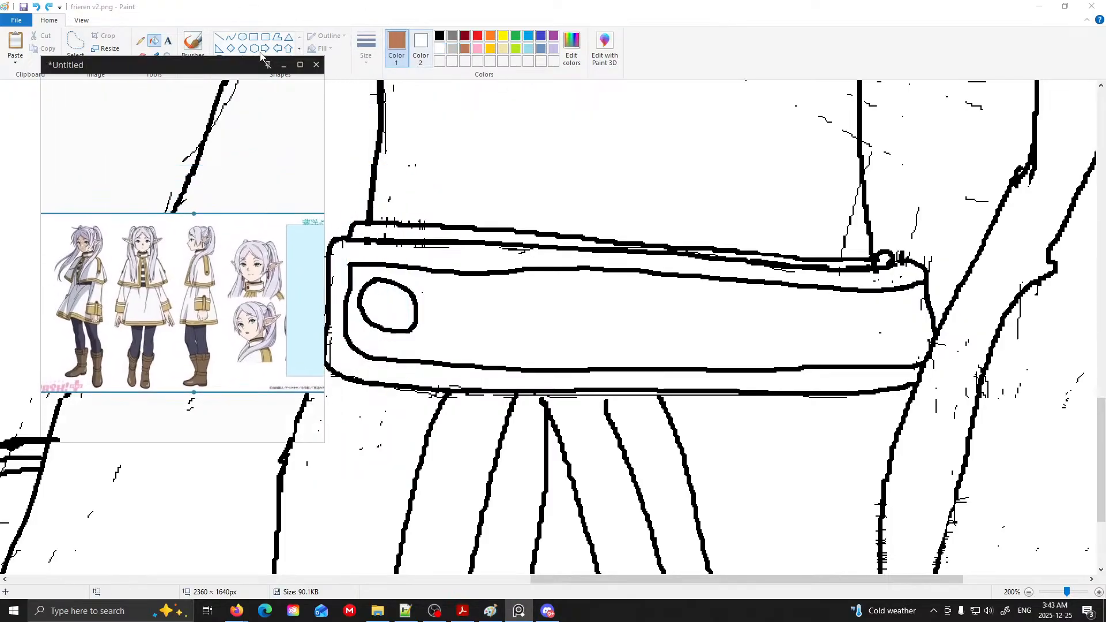
left_click_drag(259, 57, 256, 180)
scroll(228, 300, "up", 5)
scroll(231, 324, "down", 2)
scroll(282, 260, "up", 5)
scroll(272, 282, "down", 7)
left_click_drag(272, 288, 194, 272)
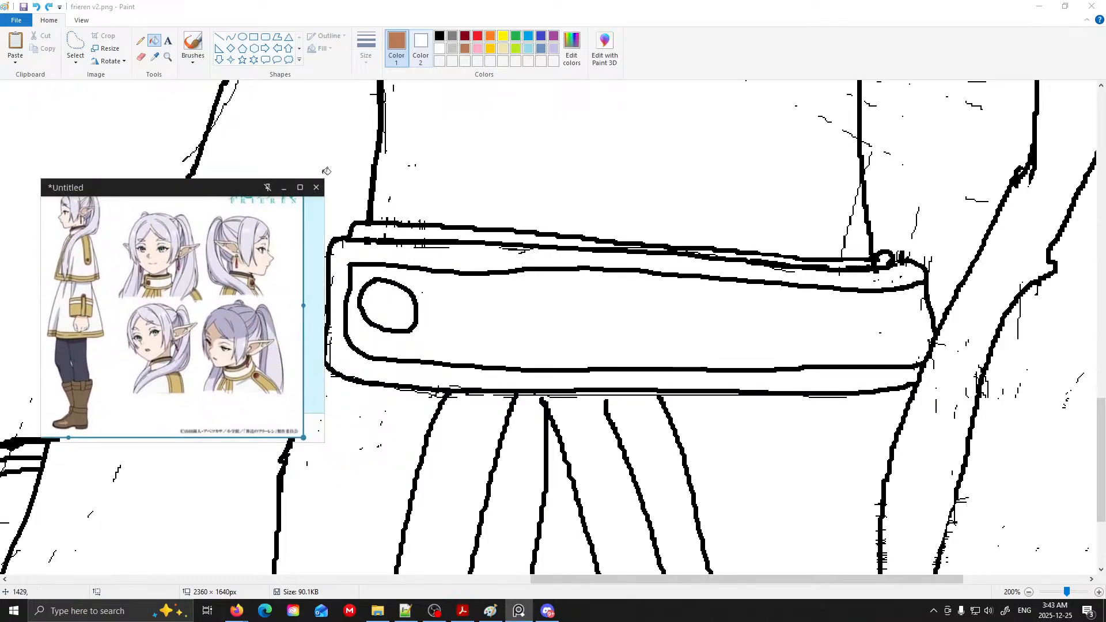
- Fill the thin band along the collar's upper edge and the small circle at its end with dark grey
scroll(242, 360, "up", 7)
scroll(243, 359, "down", 2)
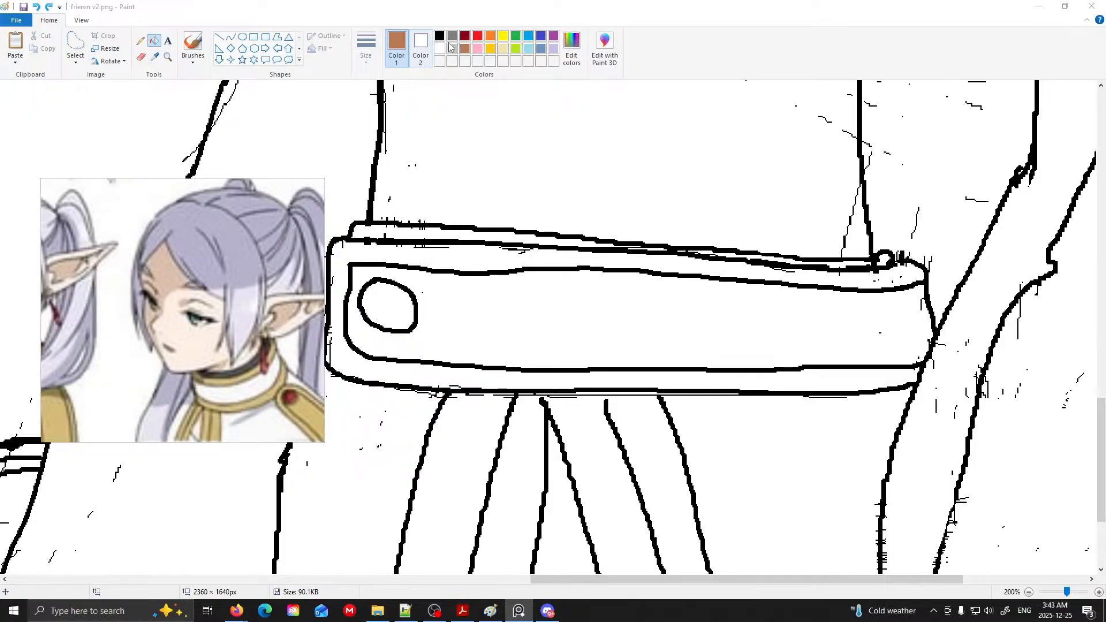
left_click(452, 36)
left_click(495, 239)
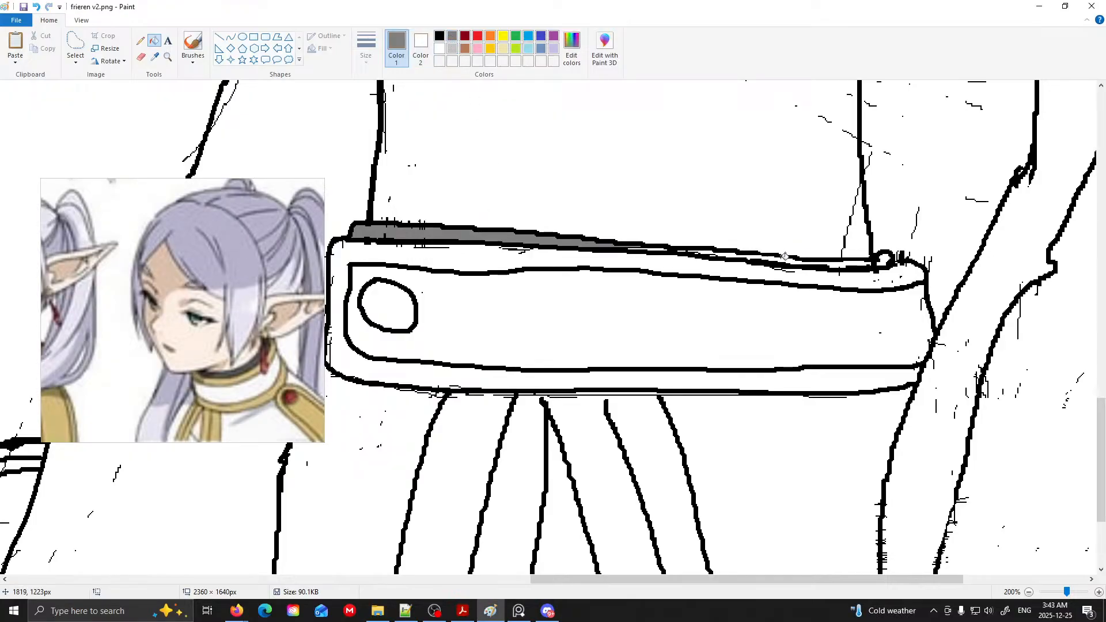
left_click(867, 264)
left_click(884, 258)
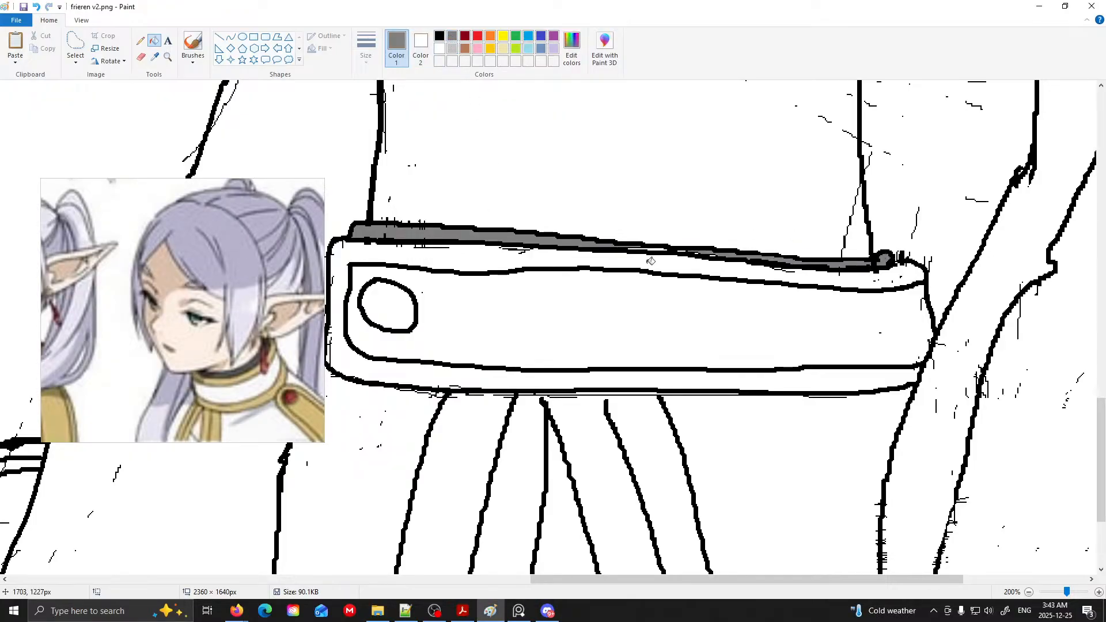
- Mix a gold colour with red 224, green 196 and blue 31, and fill the collar's border with it
left_click(247, 321)
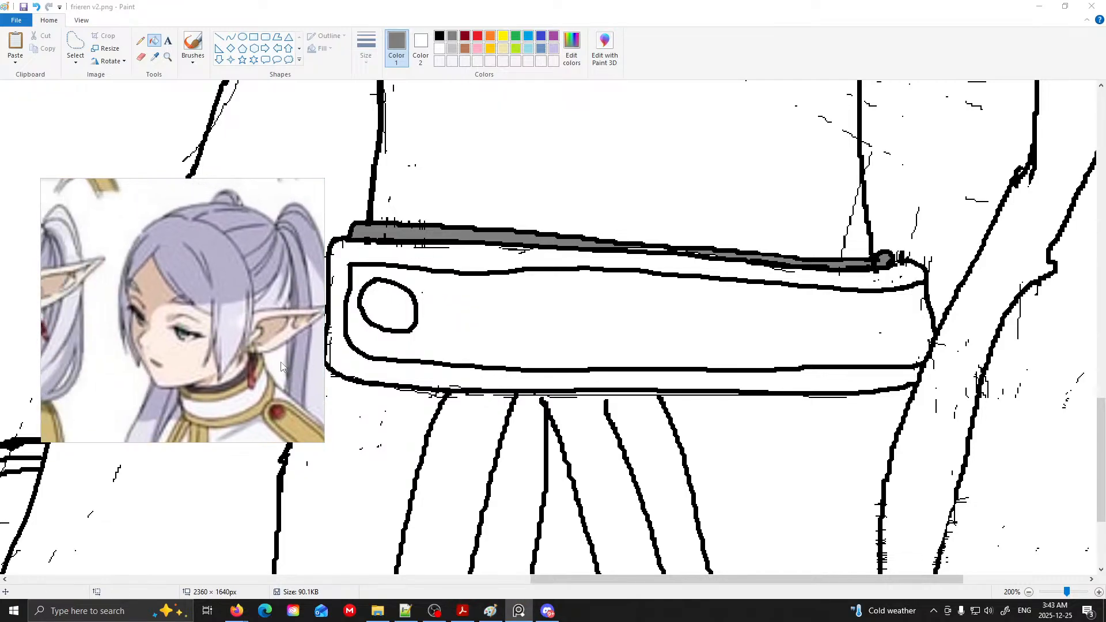
left_click(491, 51)
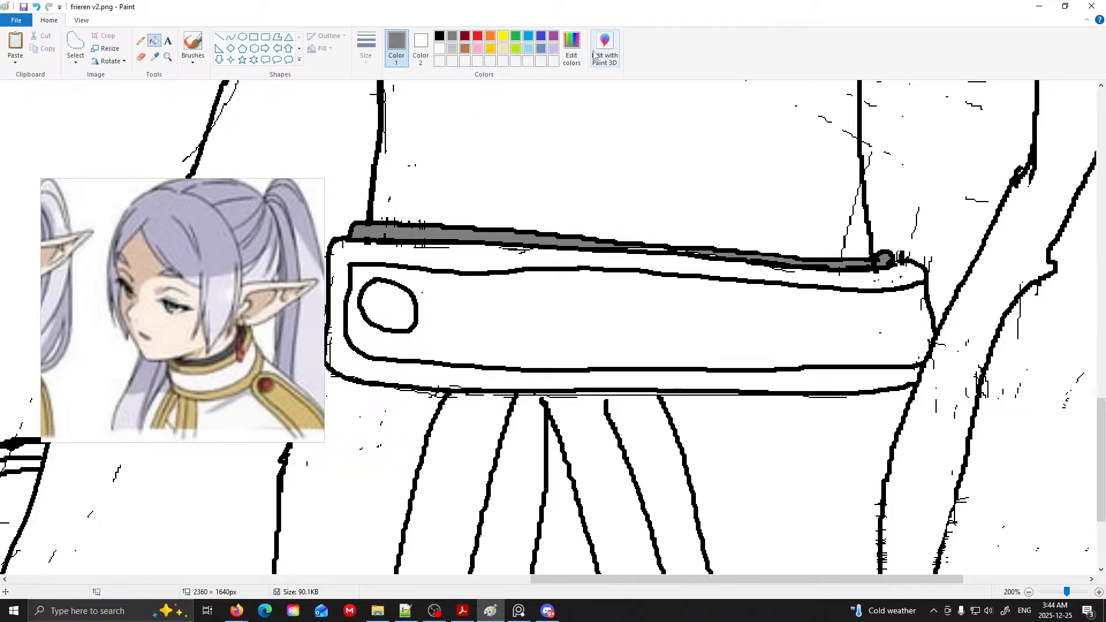
left_click(572, 45)
left_click(576, 250)
mouse_move(575, 250)
left_mouse_down()
mouse_move(568, 237)
mouse_move(572, 251)
left_mouse_up()
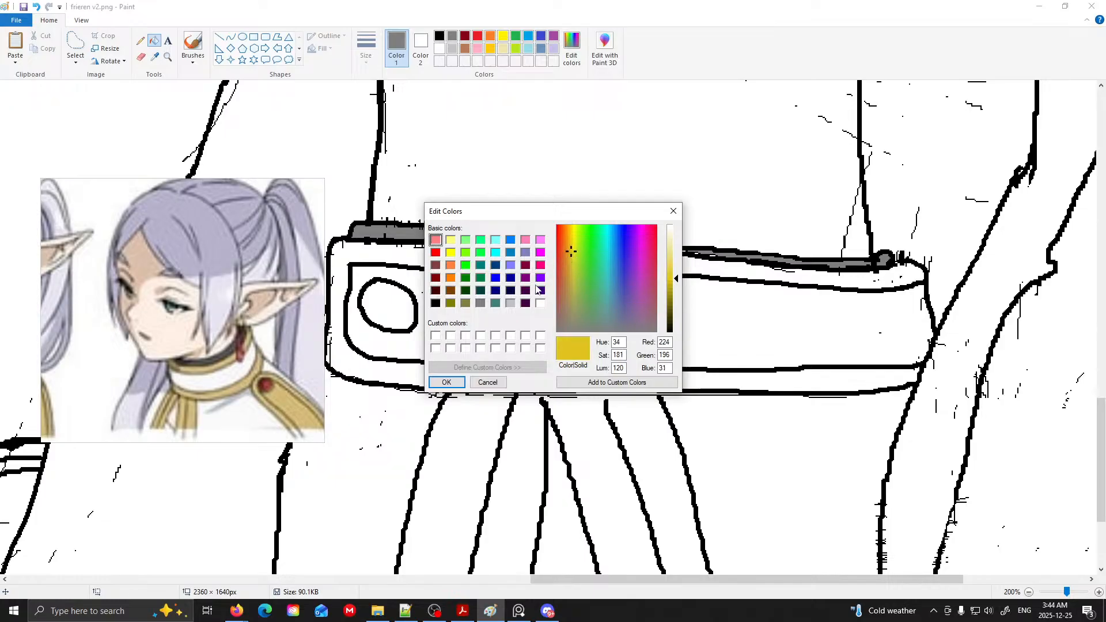
left_click(447, 382)
left_click(491, 260)
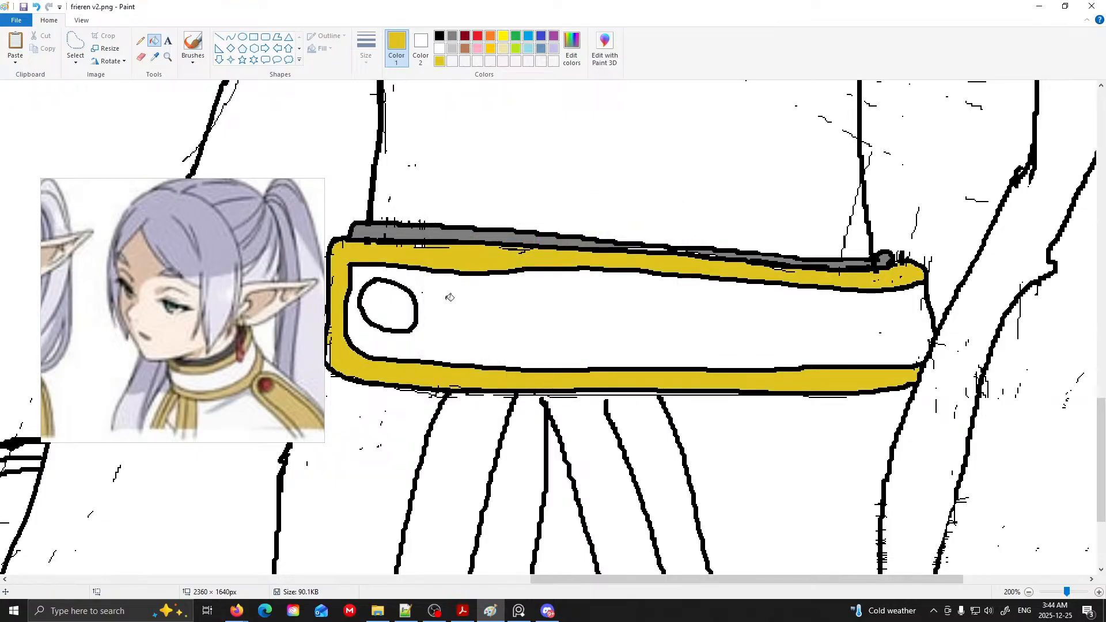
- Fill the trim on both shoulders and the two straps hanging below the collar with the same gold
scroll(570, 333, "down", 1)
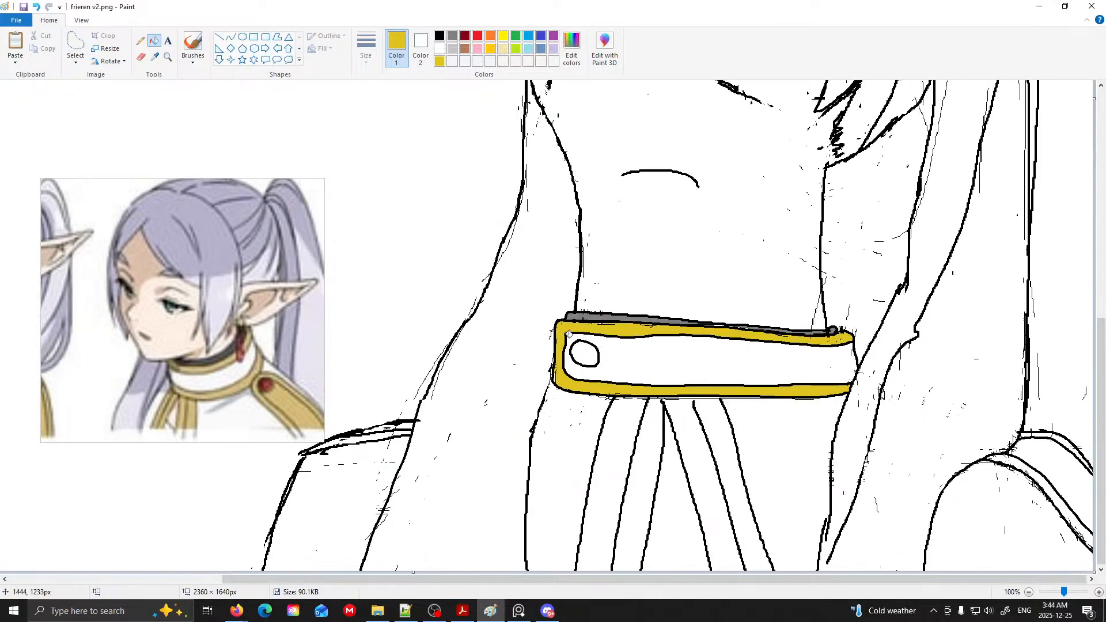
scroll(569, 333, "down", 1)
left_click(672, 522)
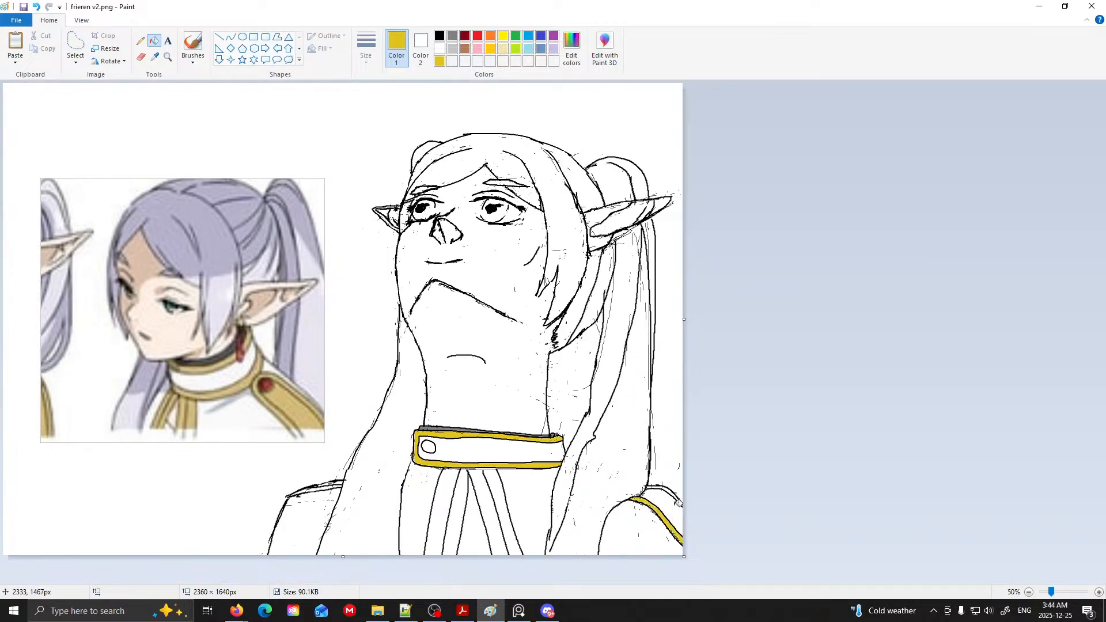
left_click(669, 503)
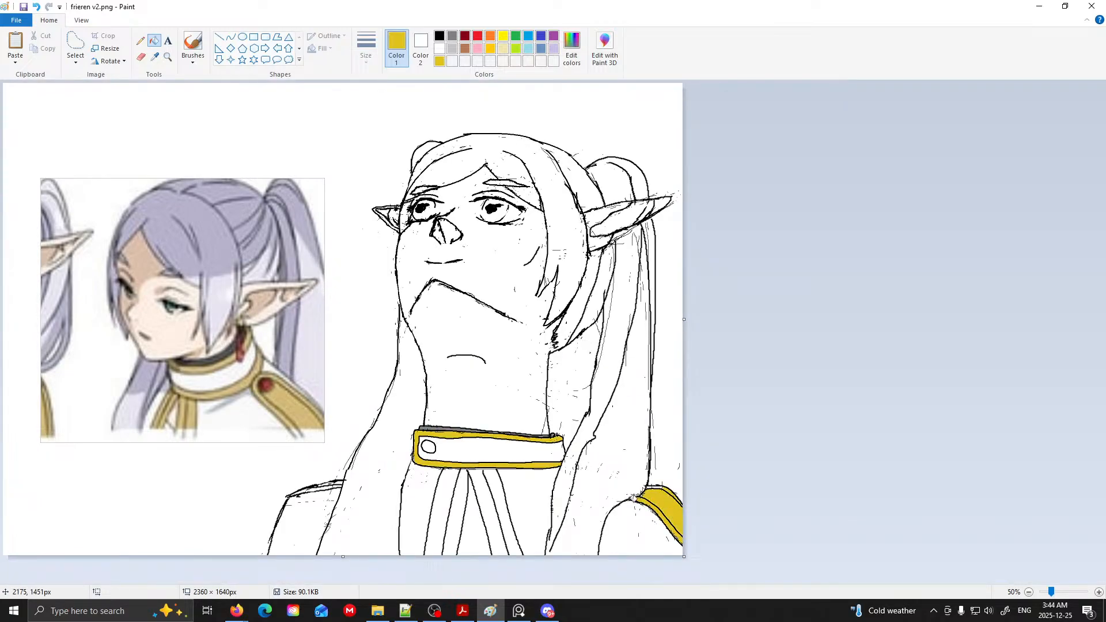
left_click(658, 486)
key("ctrl+z")
left_click(329, 486)
left_click(490, 509)
left_click(444, 490)
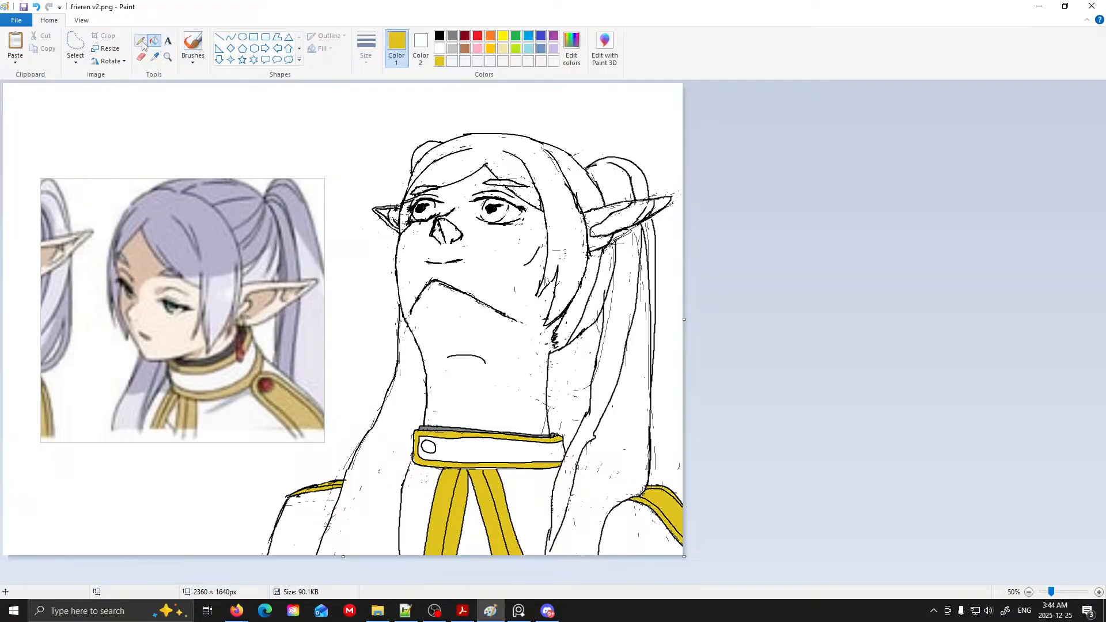
- Mix a crimson colour with red 166, green 0 and blue 79, starting from dark red
left_click(478, 36)
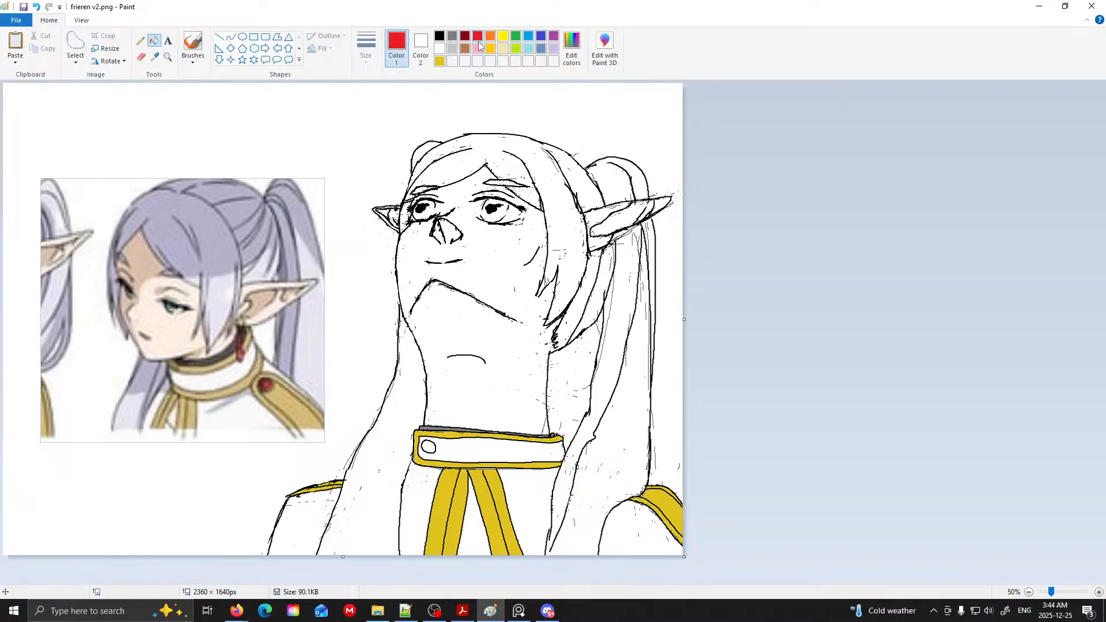
left_click(465, 36)
left_click(572, 49)
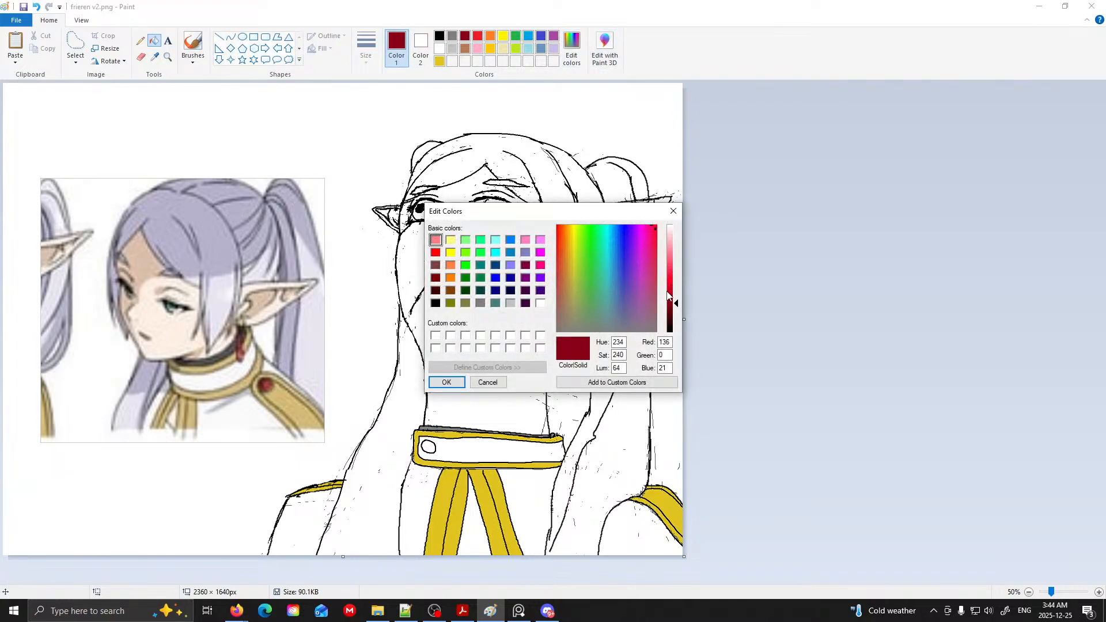
left_click_drag(676, 302, 677, 299)
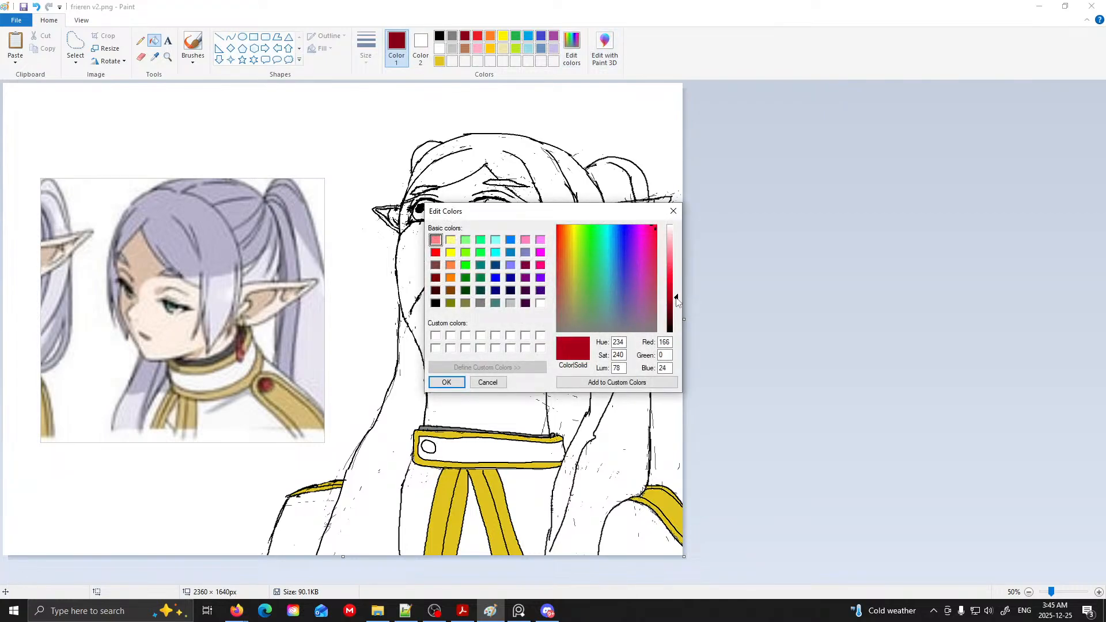
left_click(649, 229)
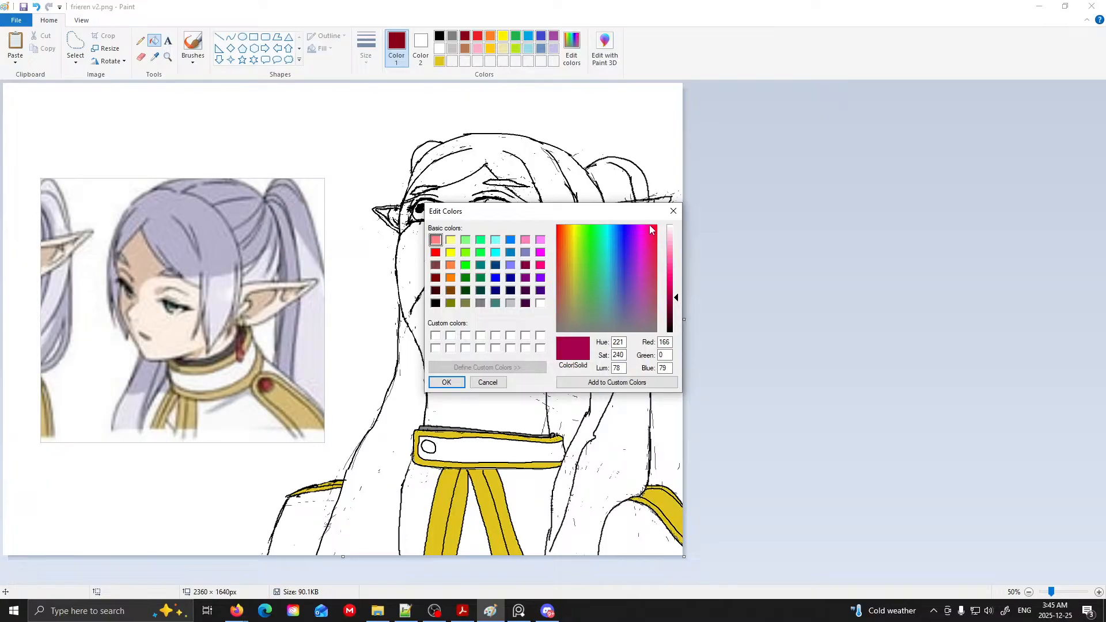
left_click(447, 382)
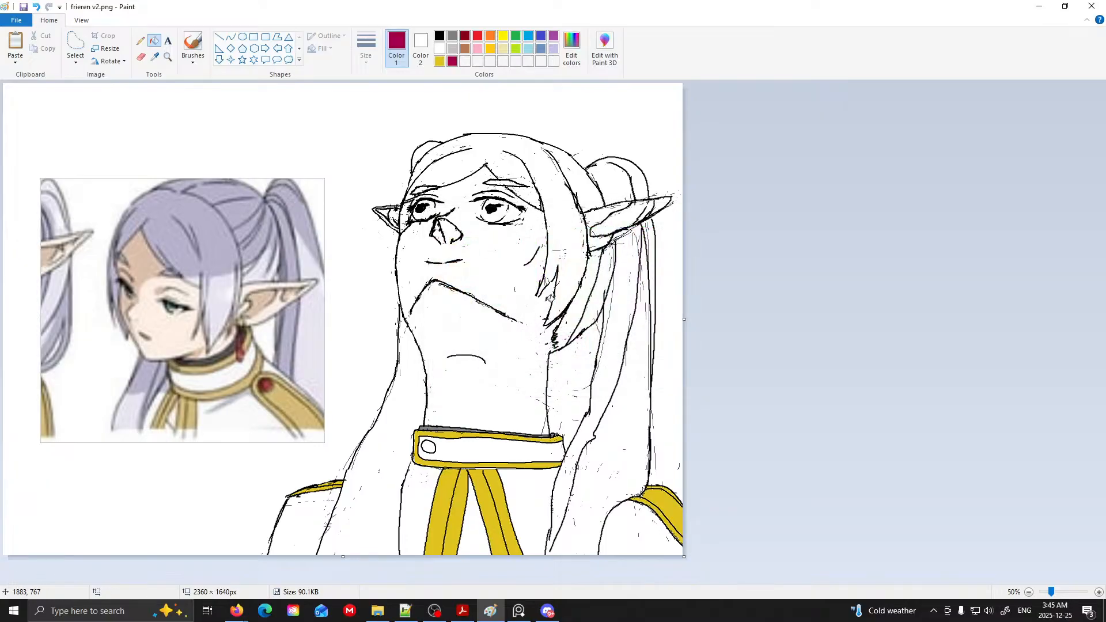
- Draw a gold stud on the near ear's lobe with the Pencil and try a crimson drop outline below it
left_click(141, 40)
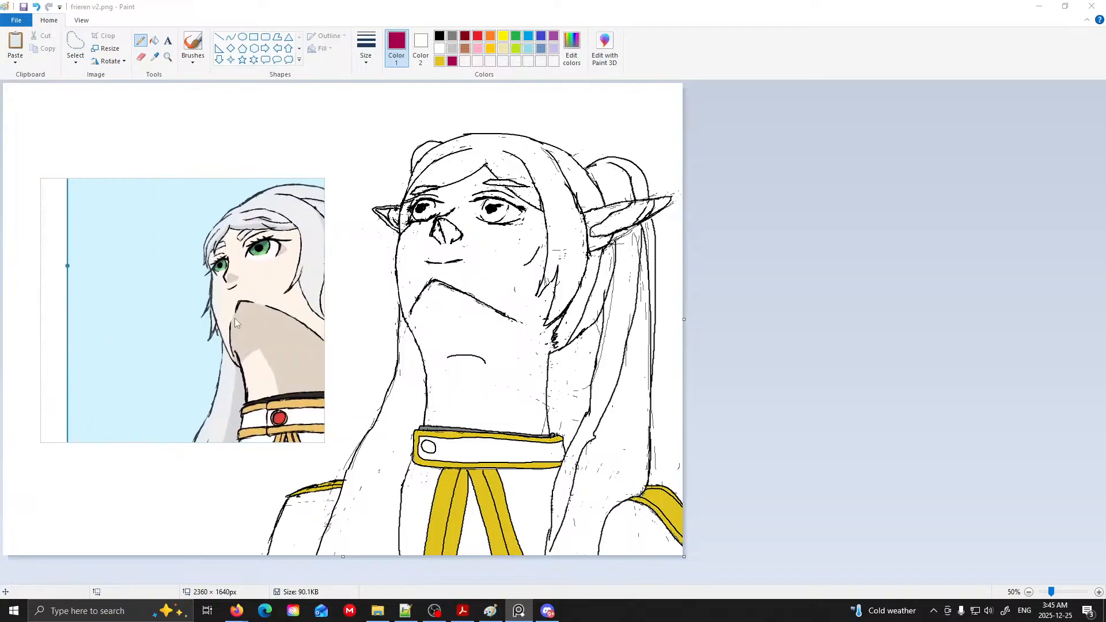
left_click(449, 61)
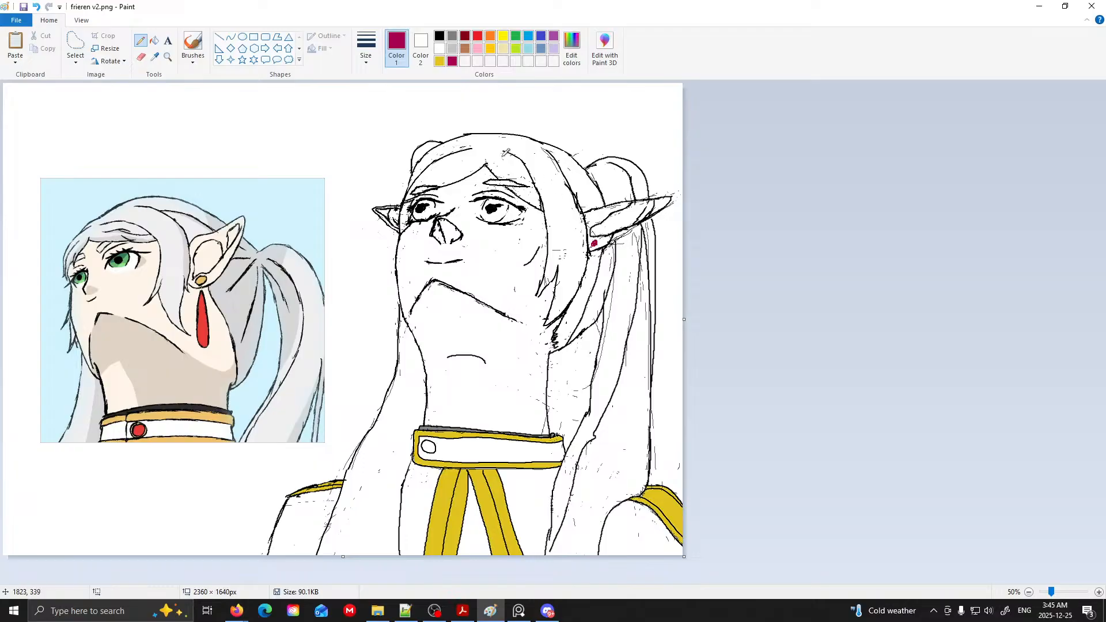
left_click(440, 62)
left_click(453, 62)
key("ctrl+z")
mouse_move(594, 254)
left_mouse_down()
mouse_move(598, 302)
mouse_move(596, 243)
left_mouse_up()
- Undo the crimson drop outline and, following the reference earring, redraw it as a long narrow pendant hanging from the gold stud
scroll(588, 542, "up", 2, "ctrl")
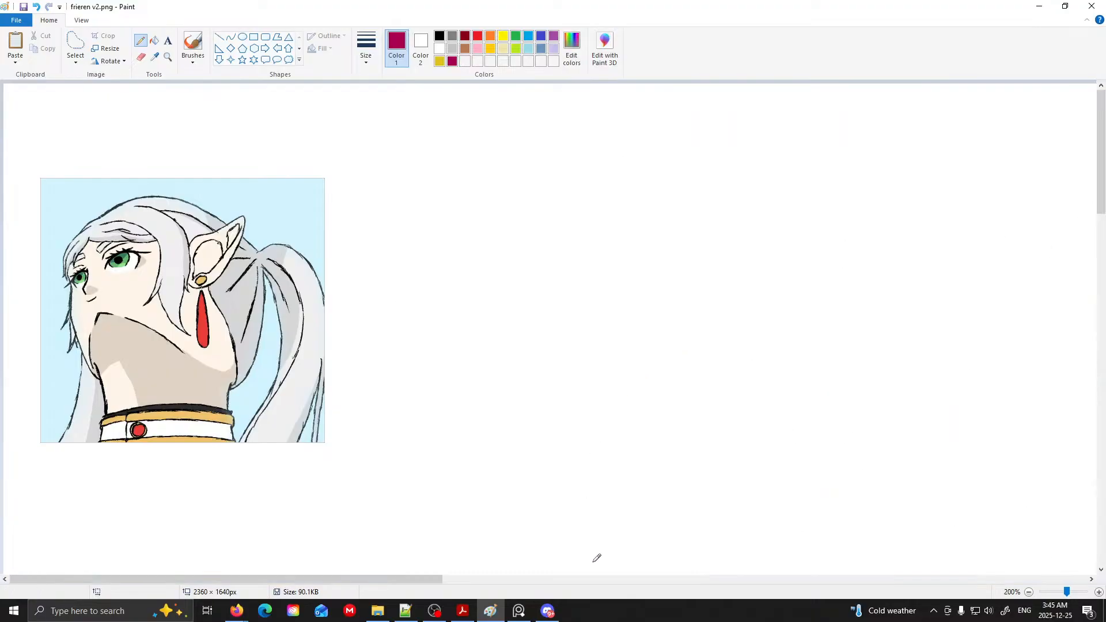
scroll(926, 456, "down", 7)
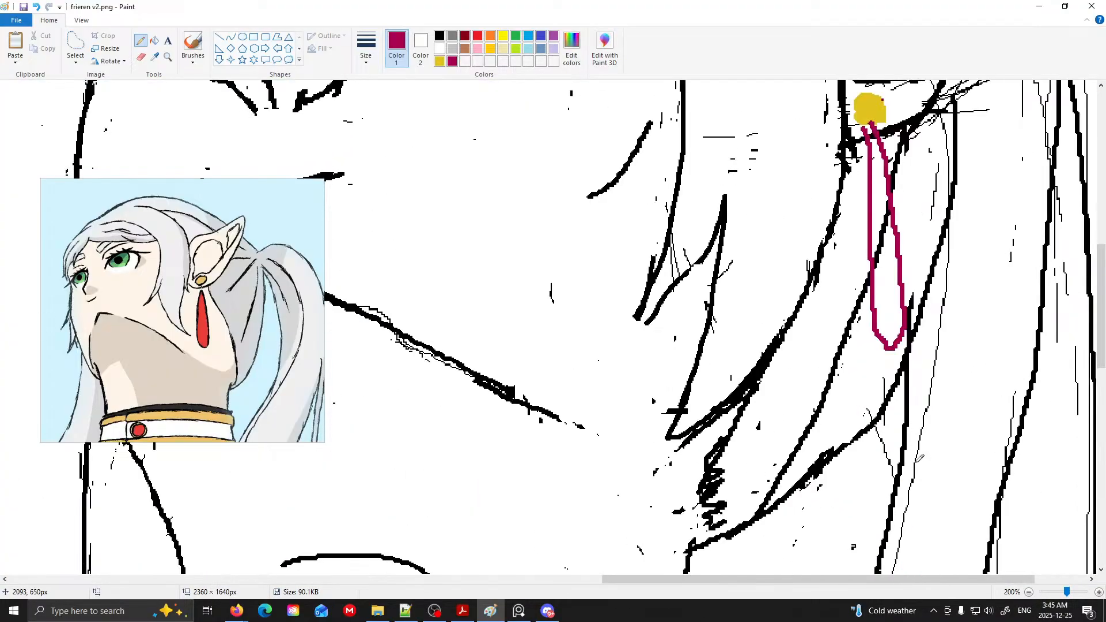
scroll(918, 447, "up", 3)
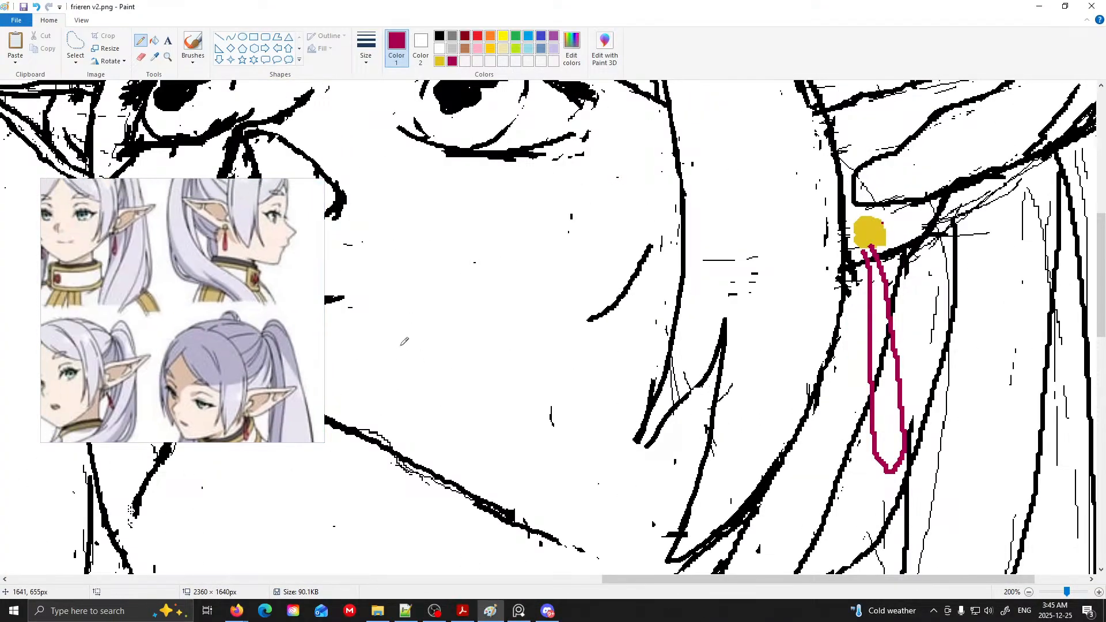
scroll(229, 237, "up", 3)
scroll(228, 237, "up", 4)
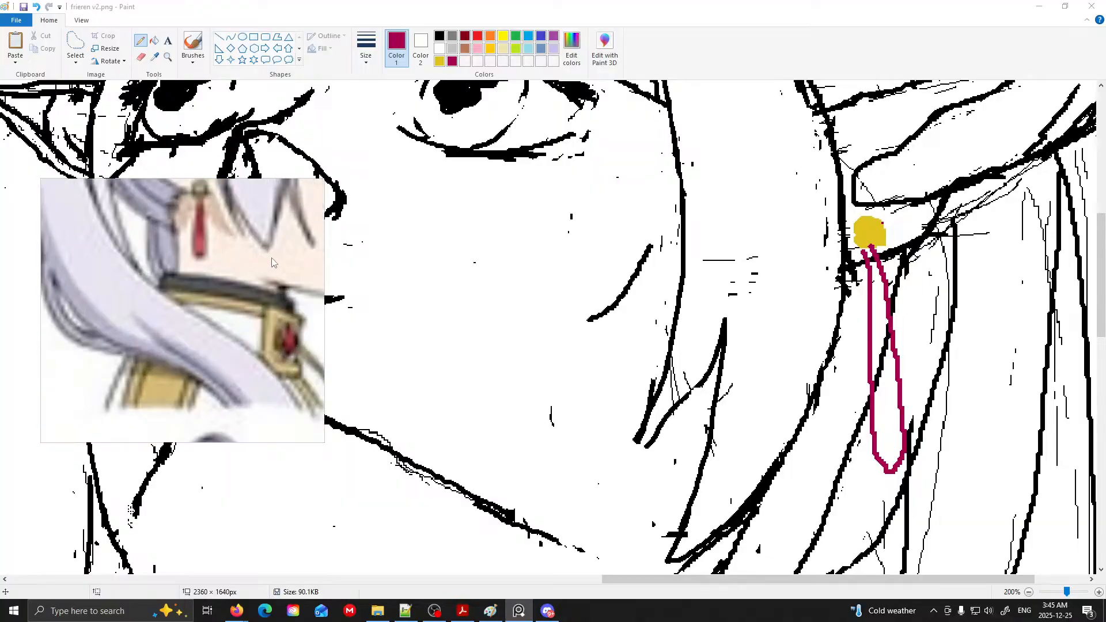
scroll(193, 279, "down", 3)
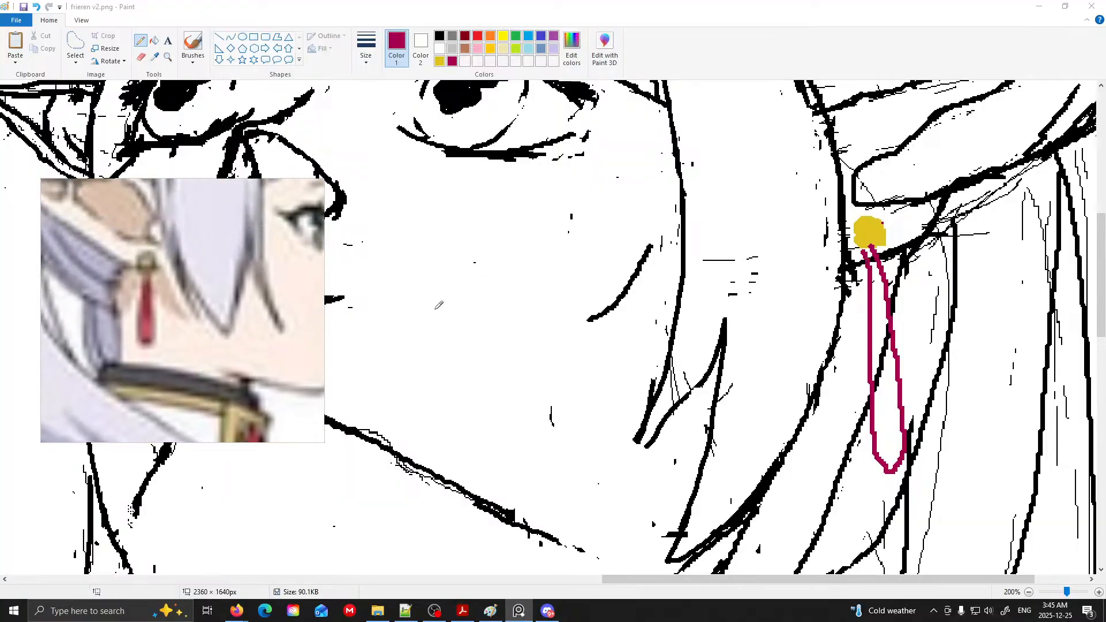
key("ctrl+z")
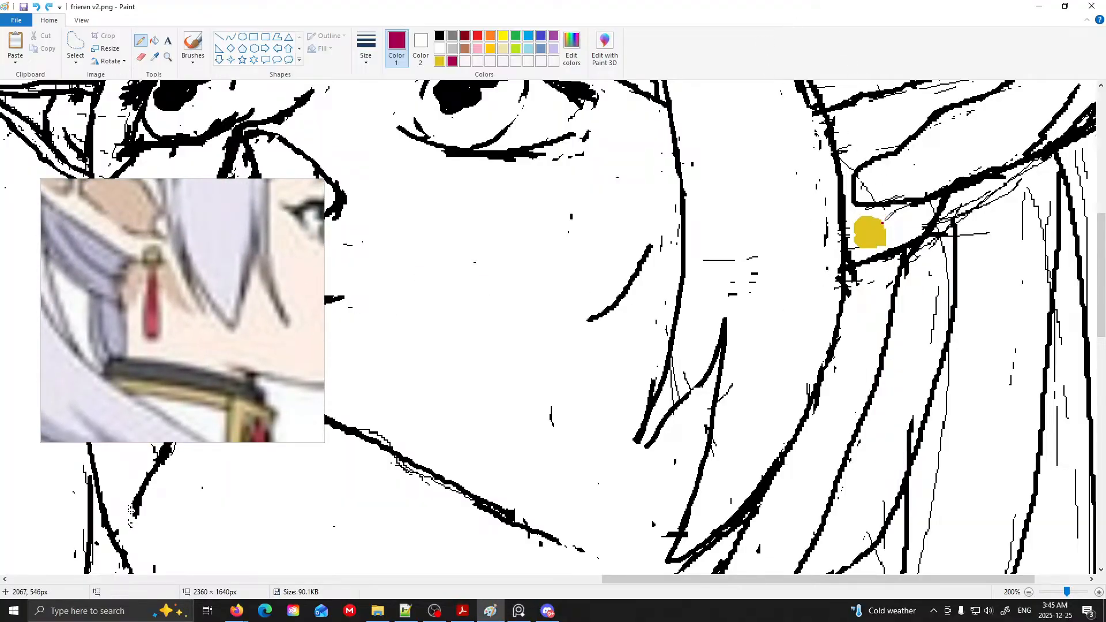
left_click_drag(872, 244, 868, 387)
key("ctrl+z")
mouse_move(858, 244)
left_mouse_down()
mouse_move(839, 467)
mouse_move(860, 479)
mouse_move(875, 431)
mouse_move(871, 280)
mouse_move(870, 472)
mouse_move(870, 449)
left_mouse_up()
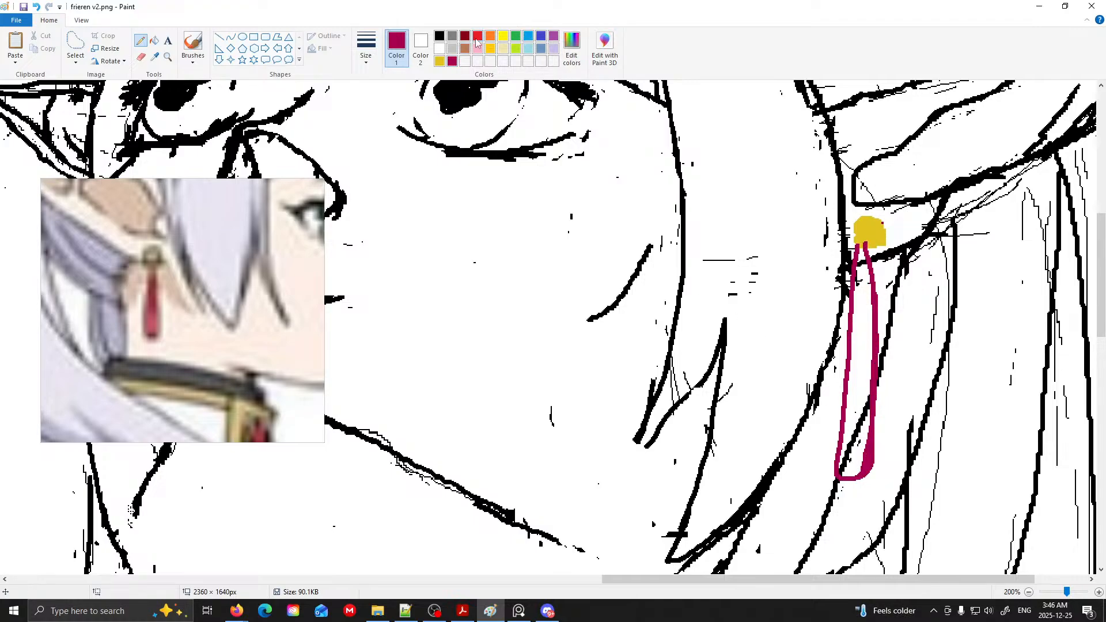
- Fill all the enclosed areas inside the earring's pendant with crimson
left_click(154, 40)
left_click(866, 330)
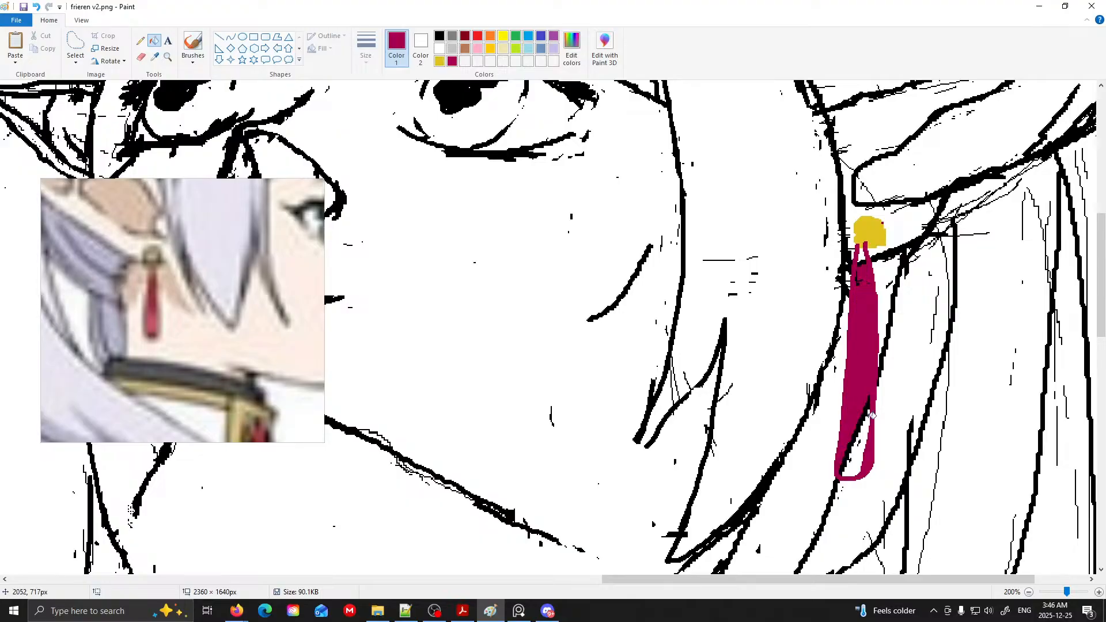
left_click(861, 439)
left_click(865, 255)
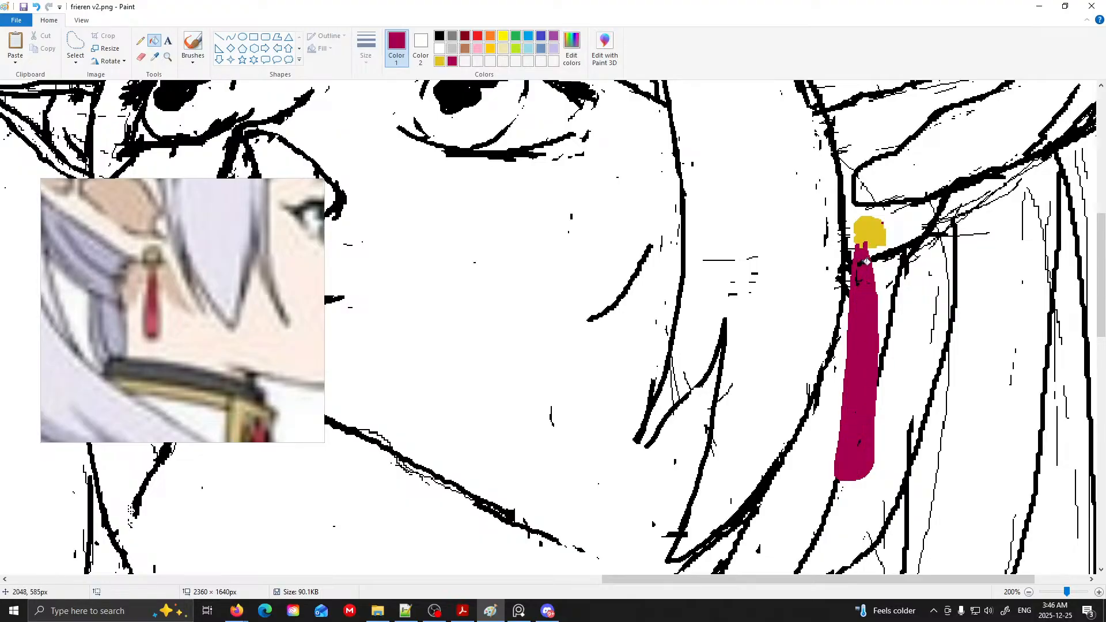
- Mix a pale cream skin tone with red 252, green 245 and blue 218, and fill the face and neck with it
scroll(861, 259, "down", 2)
scroll(718, 282, "up", 1)
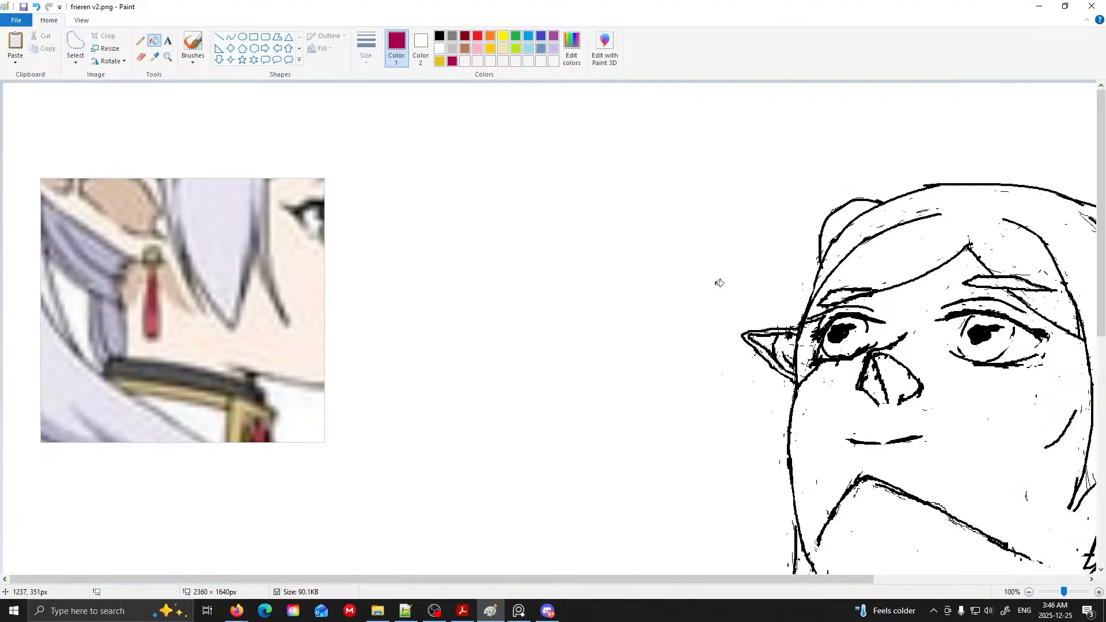
scroll(521, 392, "down", 1)
left_click_drag(502, 581, 717, 580)
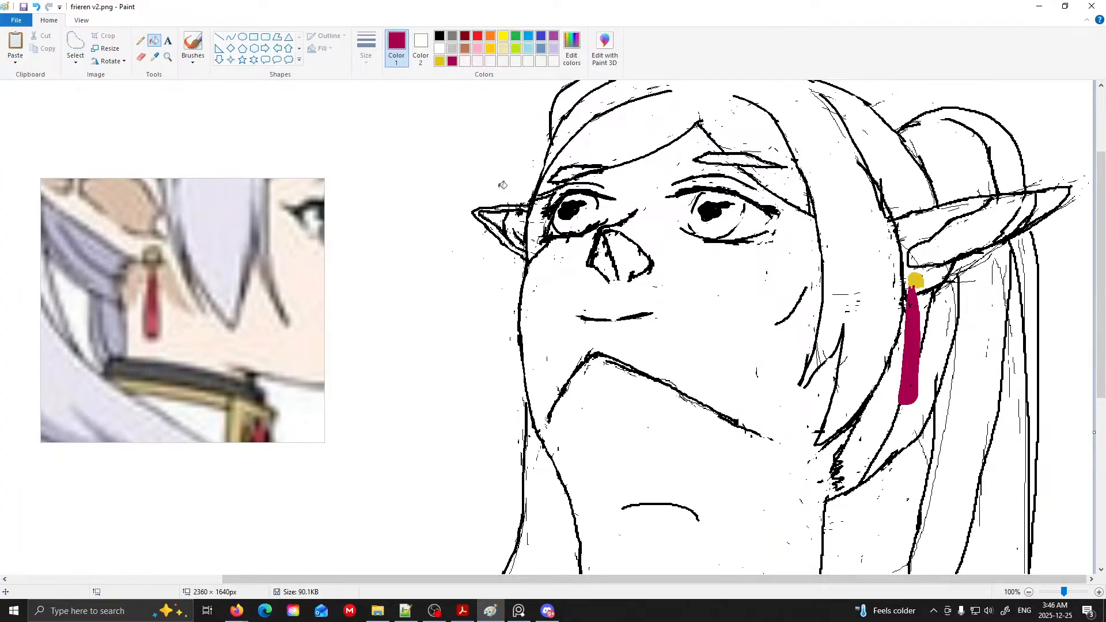
scroll(395, 140, "down", 1)
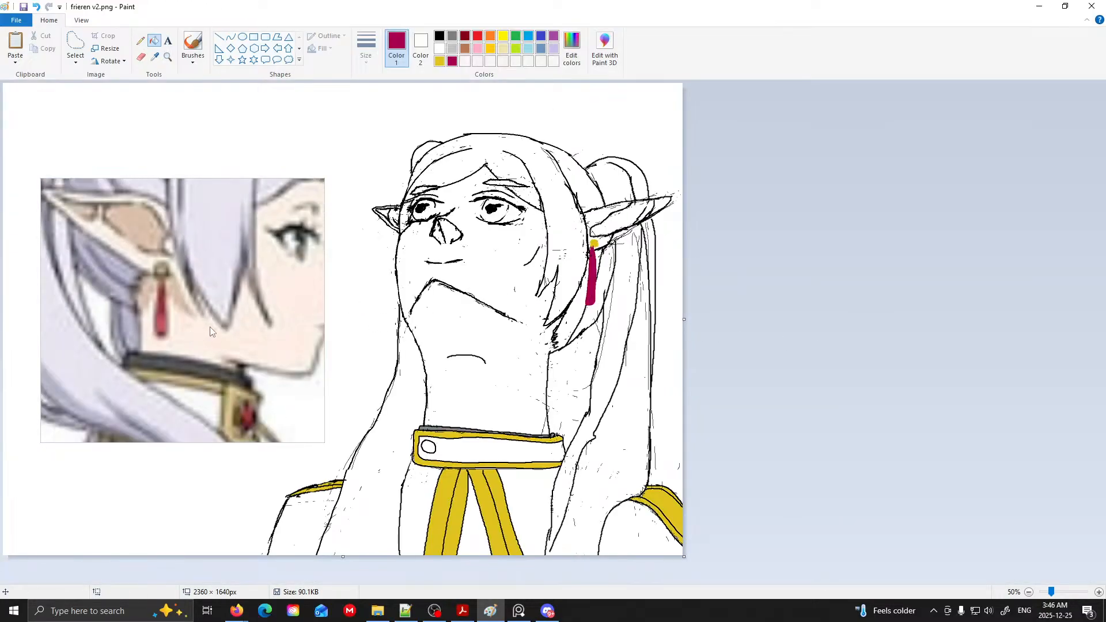
left_click(478, 48)
left_click(571, 49)
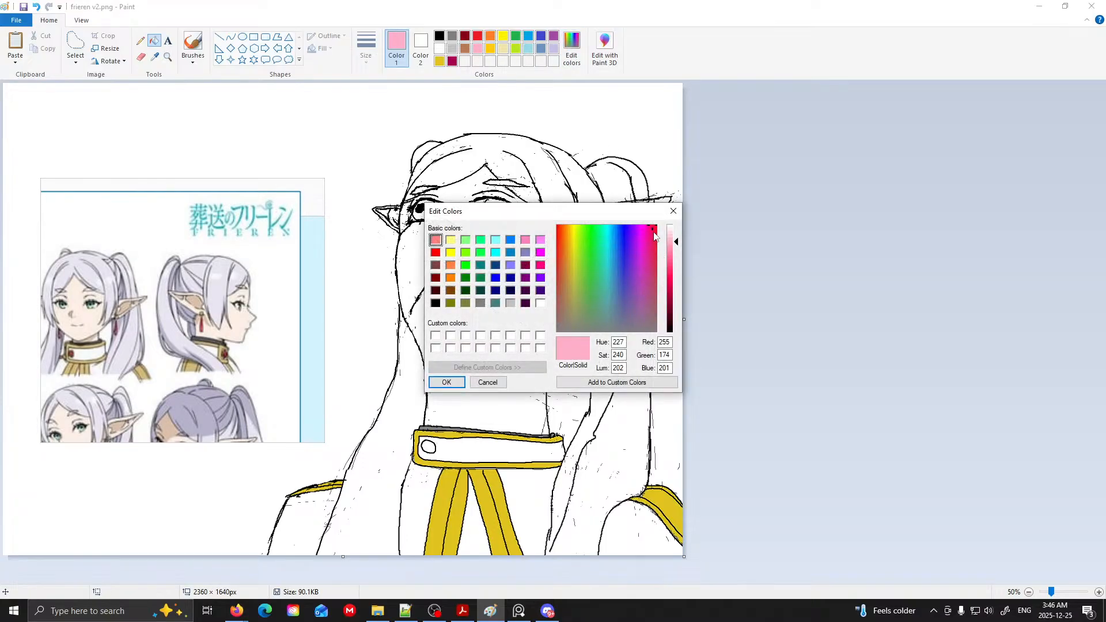
left_click_drag(651, 231, 572, 242)
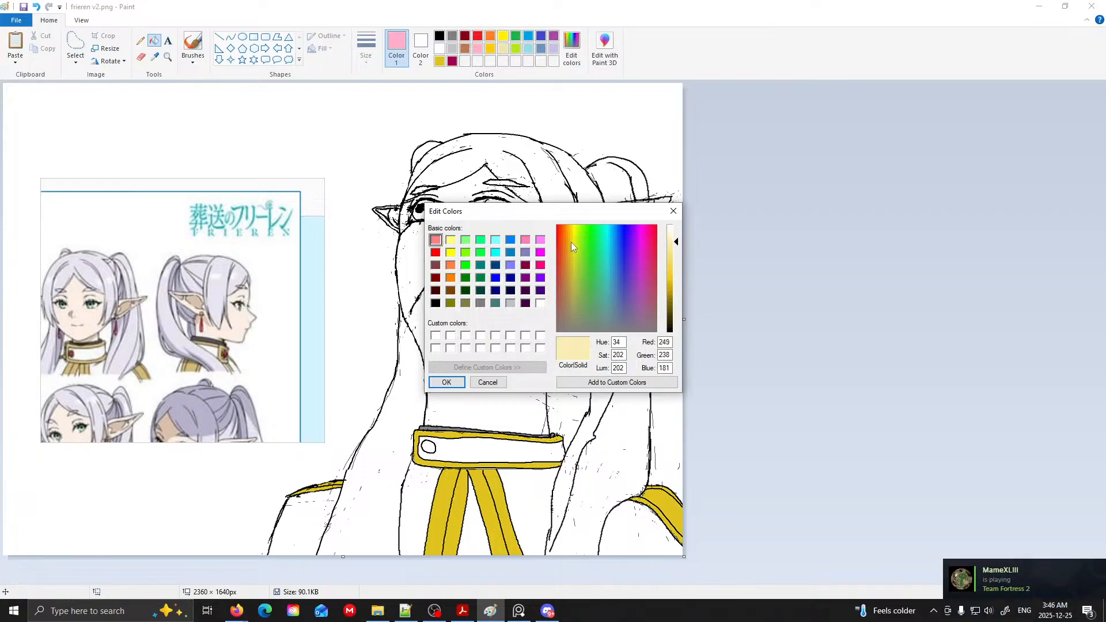
left_click(673, 233)
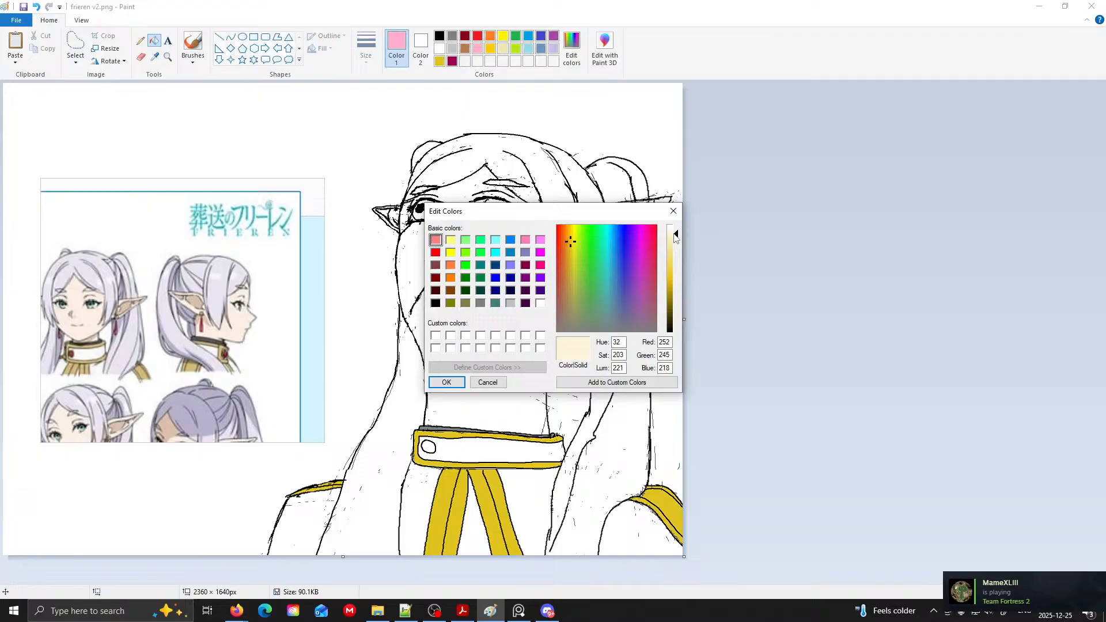
left_click(446, 382)
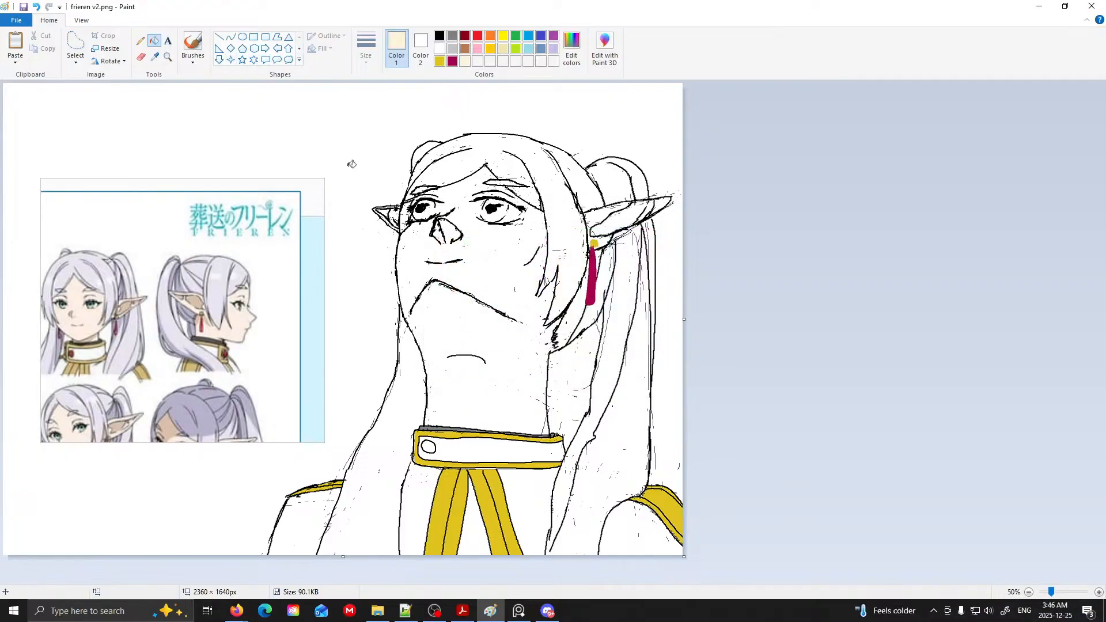
left_click(505, 250)
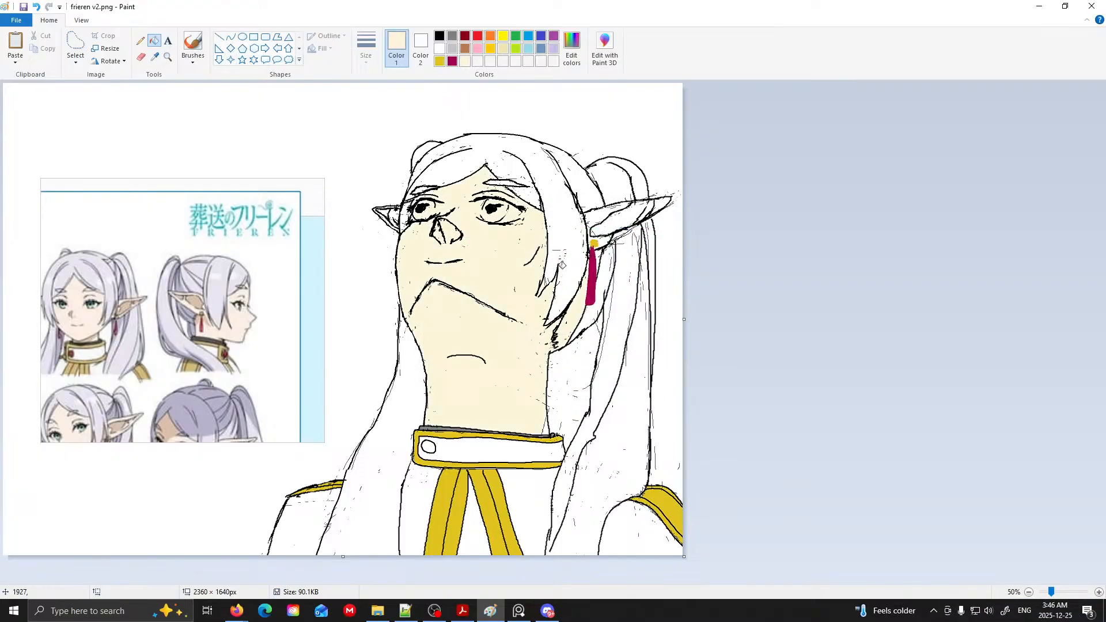
- Undo the skin fill, close the outline gaps around the neck and side hair with the Pencil, and refill the face and neck in cream
key("ctrl+z")
left_click(140, 40)
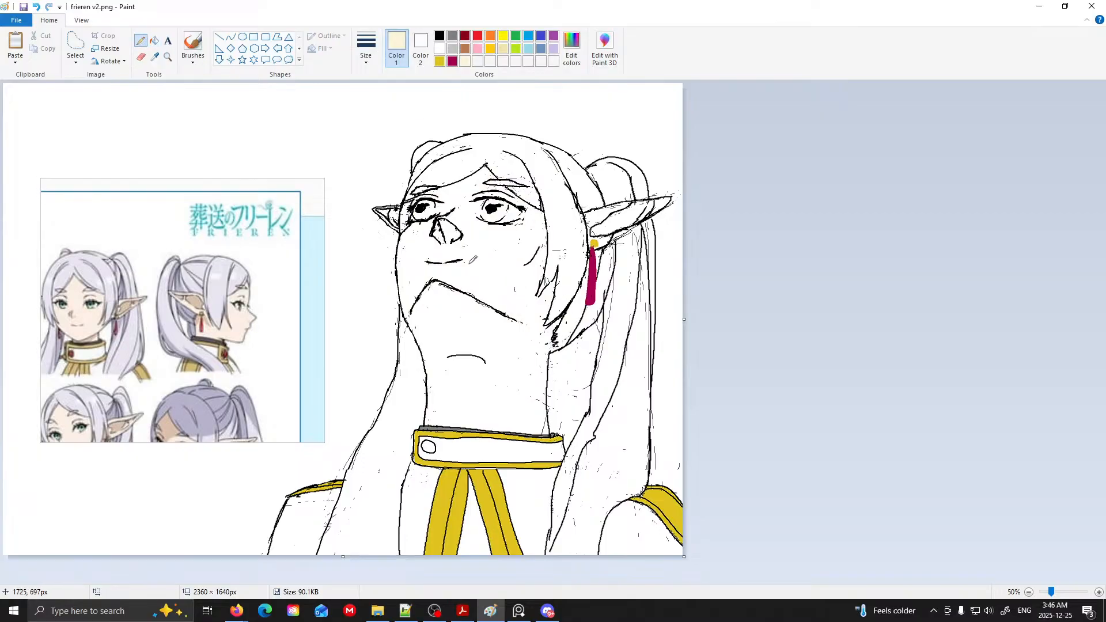
left_click(154, 40)
left_click(536, 369)
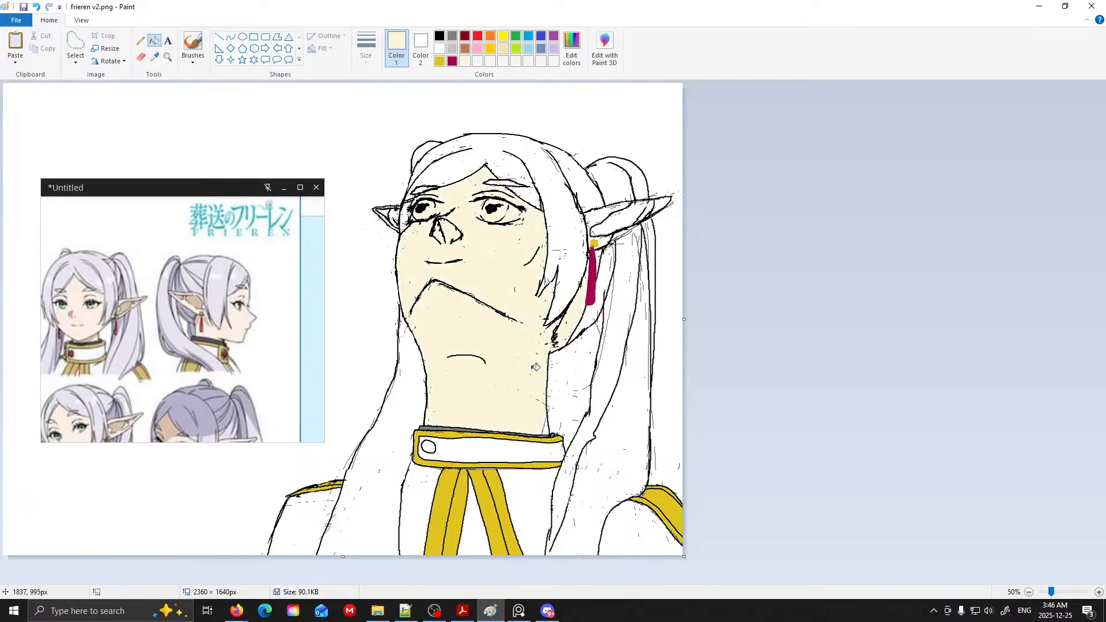
key("ctrl+z")
left_click(140, 40)
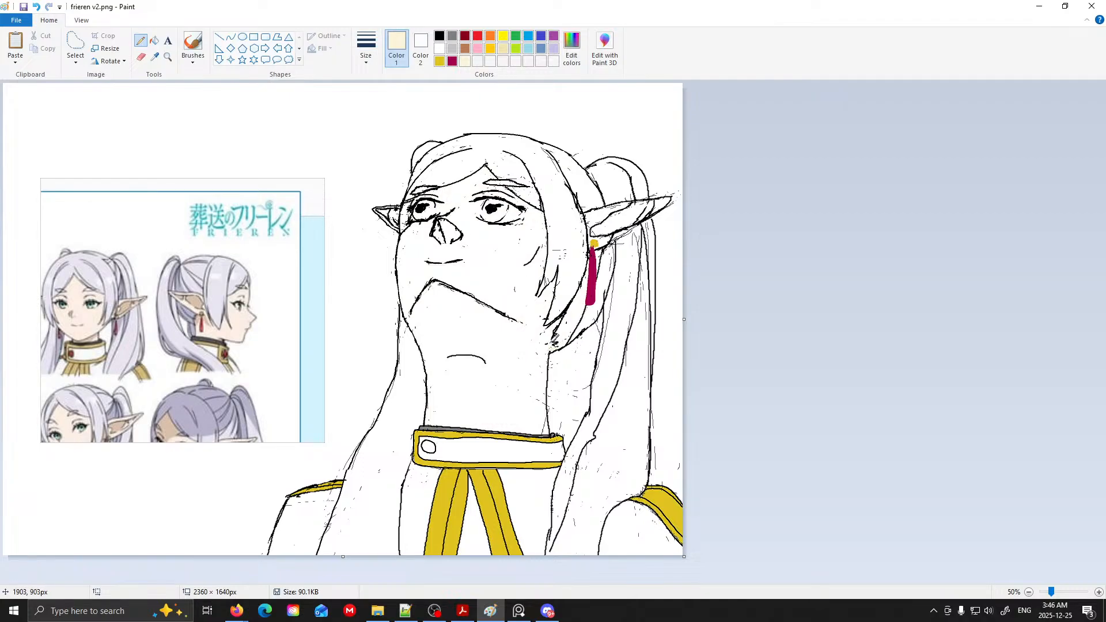
left_click(154, 40)
left_click(518, 351)
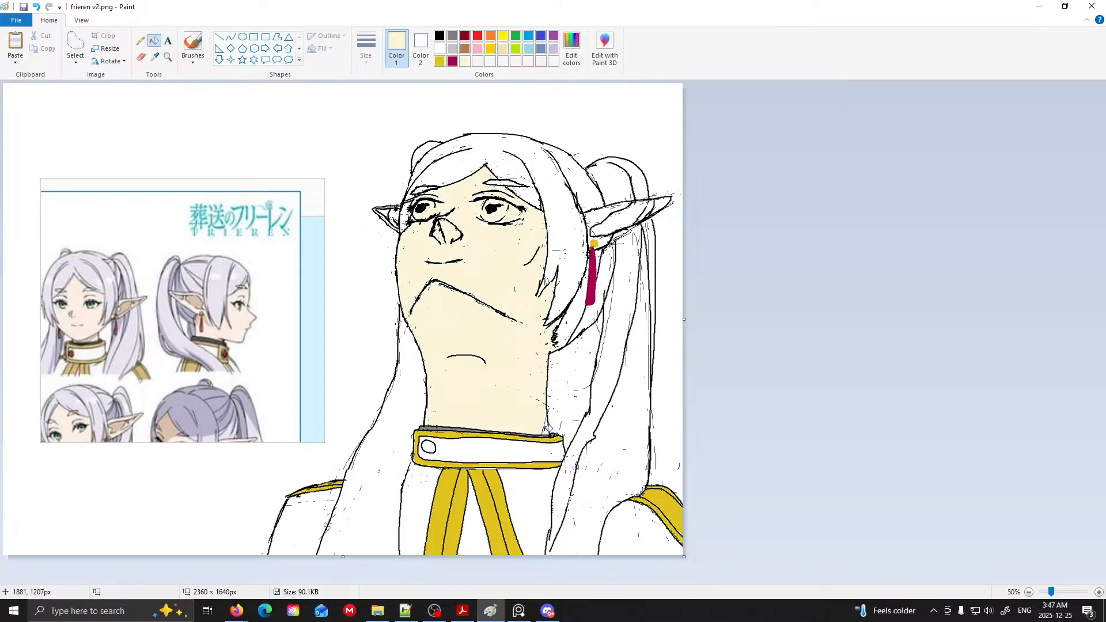
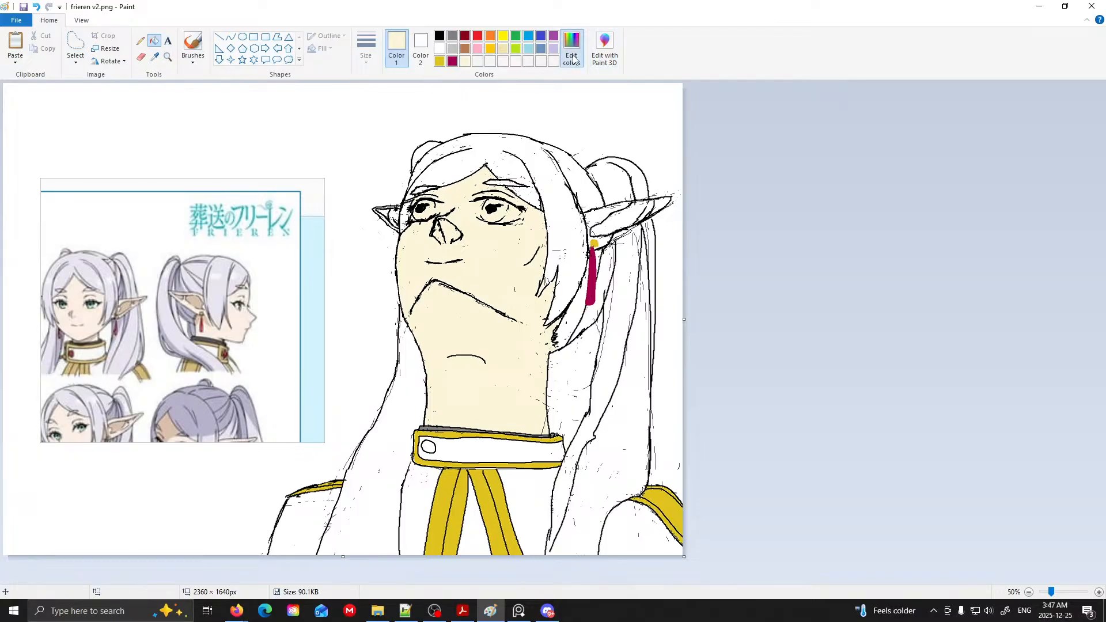
- Lighten the skin tone to red 253, green 249 and blue 234 and refill the face and neck with it
left_click(572, 49)
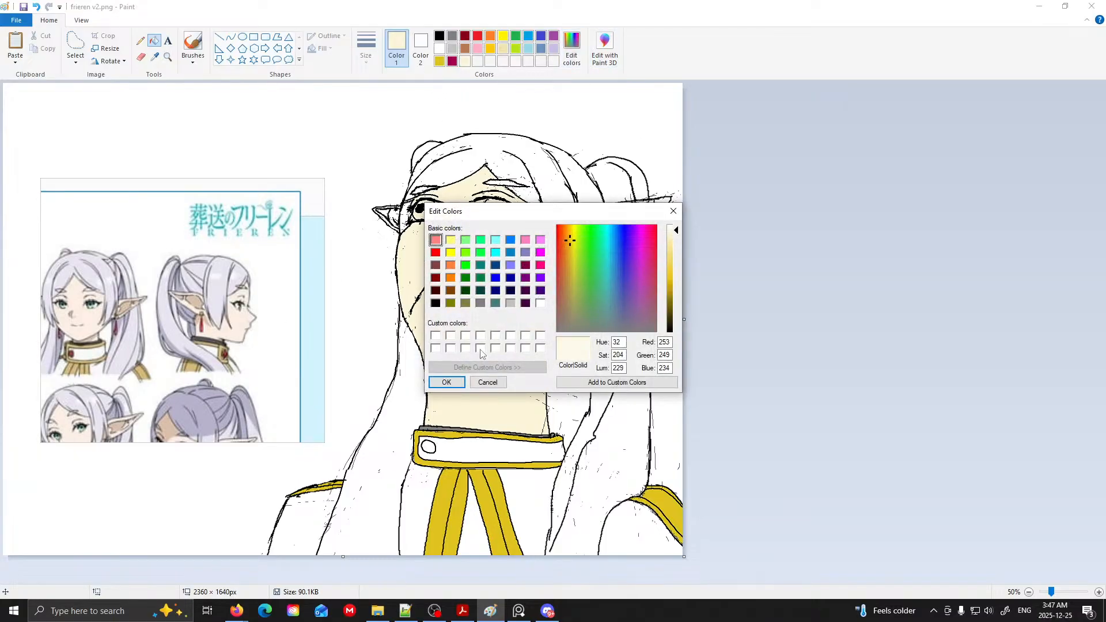
left_click(446, 383)
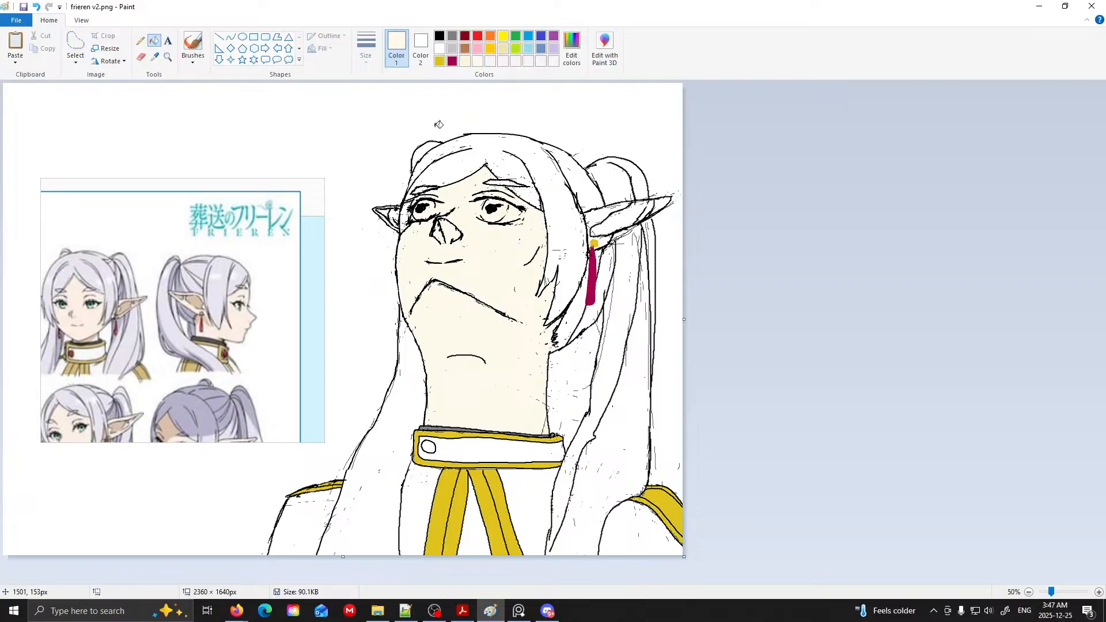
- Brighten the crimson to red 240, green 0 and blue 114, and fill the collar gem and the earring pendant with it
left_click(453, 62)
left_click(568, 55)
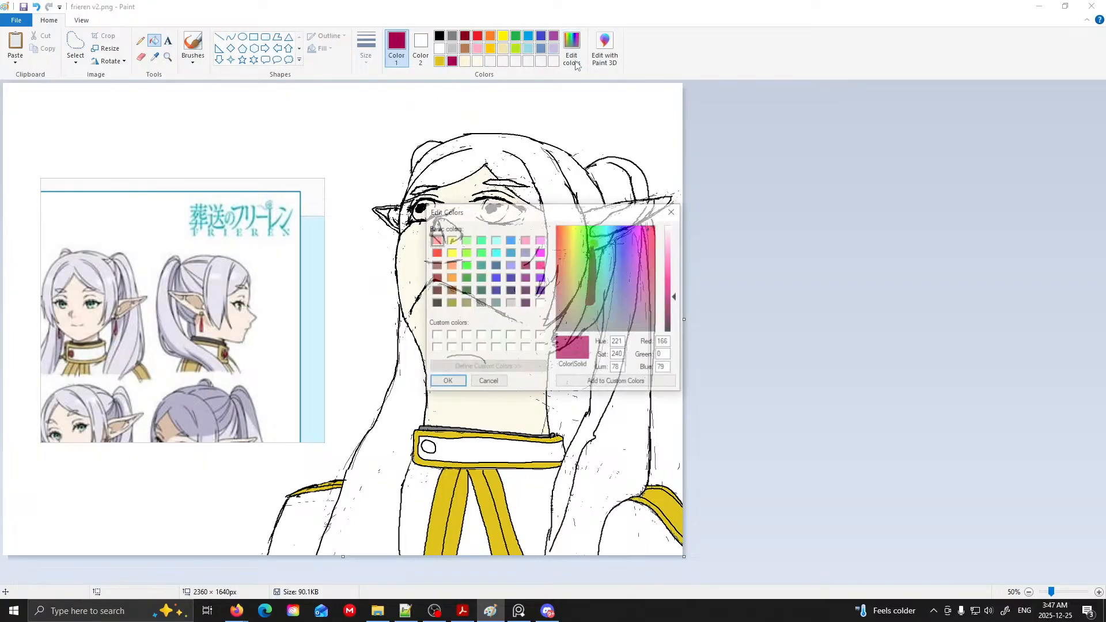
left_click_drag(674, 283, 675, 281)
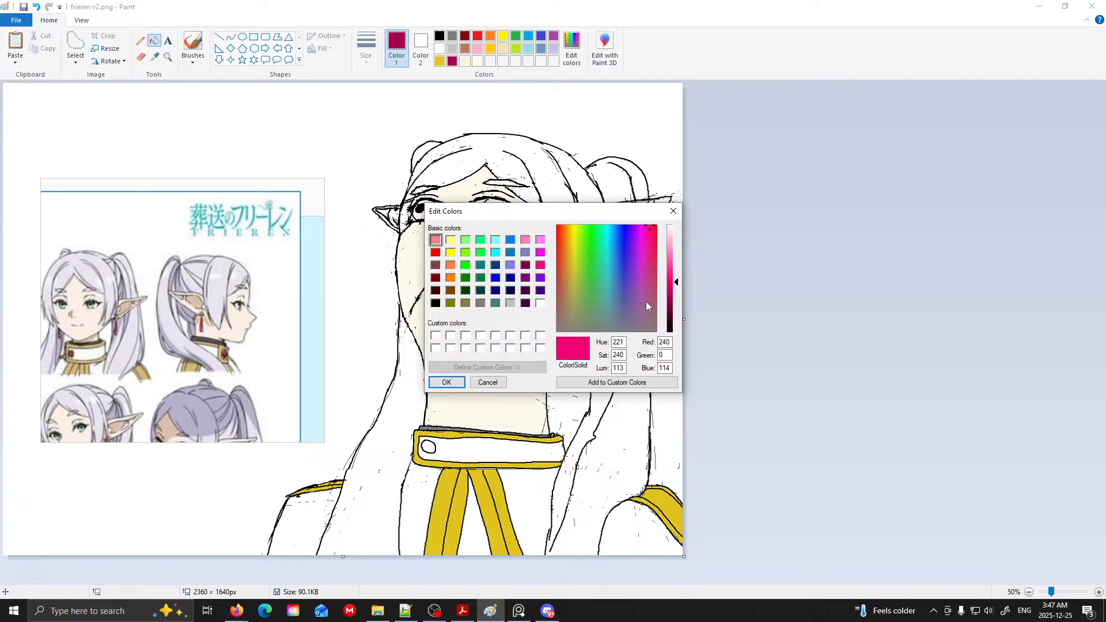
left_click(461, 383)
left_click(429, 447)
left_click(591, 277)
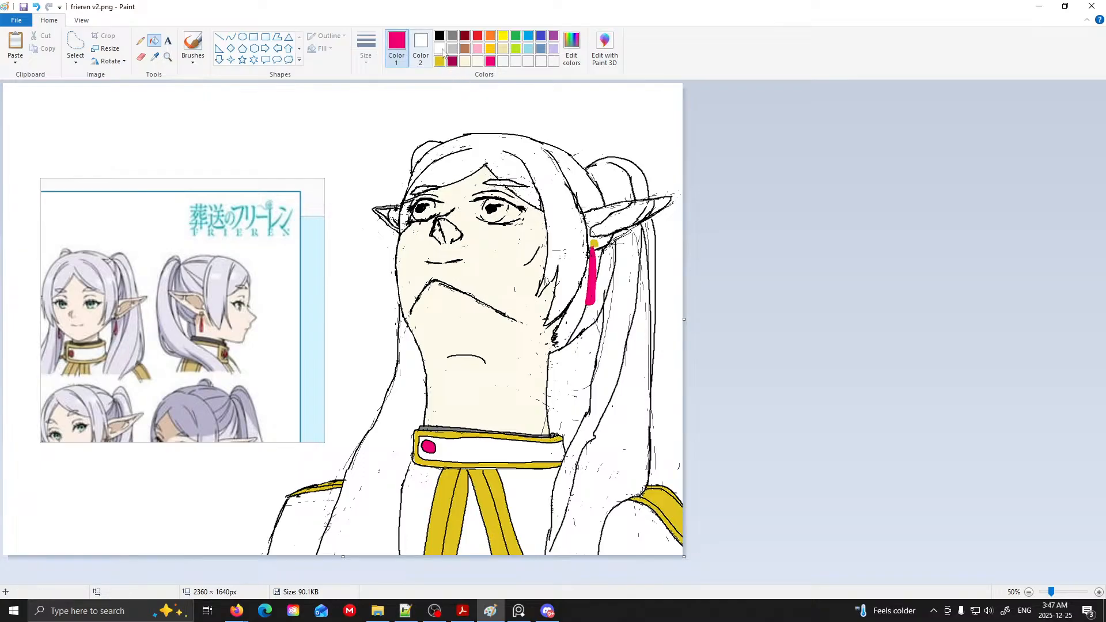
- Darken the bright pink-red slightly and refill the earring pendant and the collar gem, undoing any stray fill
left_click(572, 47)
left_click_drag(676, 281, 678, 288)
left_click(448, 382)
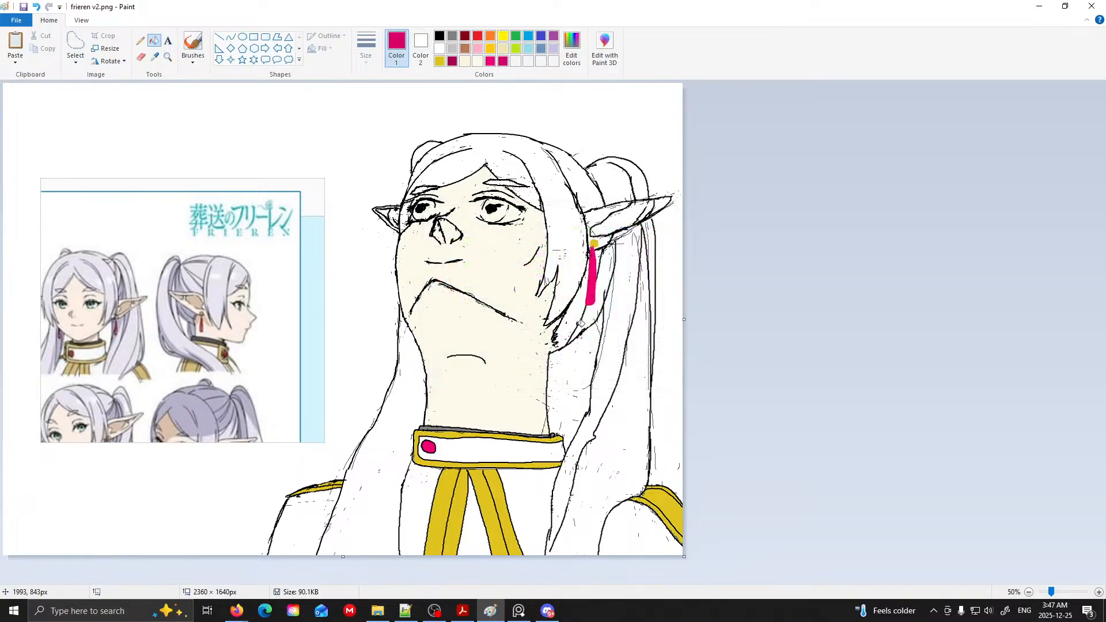
left_click(599, 296)
key("ctrl+z")
- Try a small pink-red gem on the near shoulder's gold trim with the Pencil and compare it with the reference sheet
left_click(141, 41)
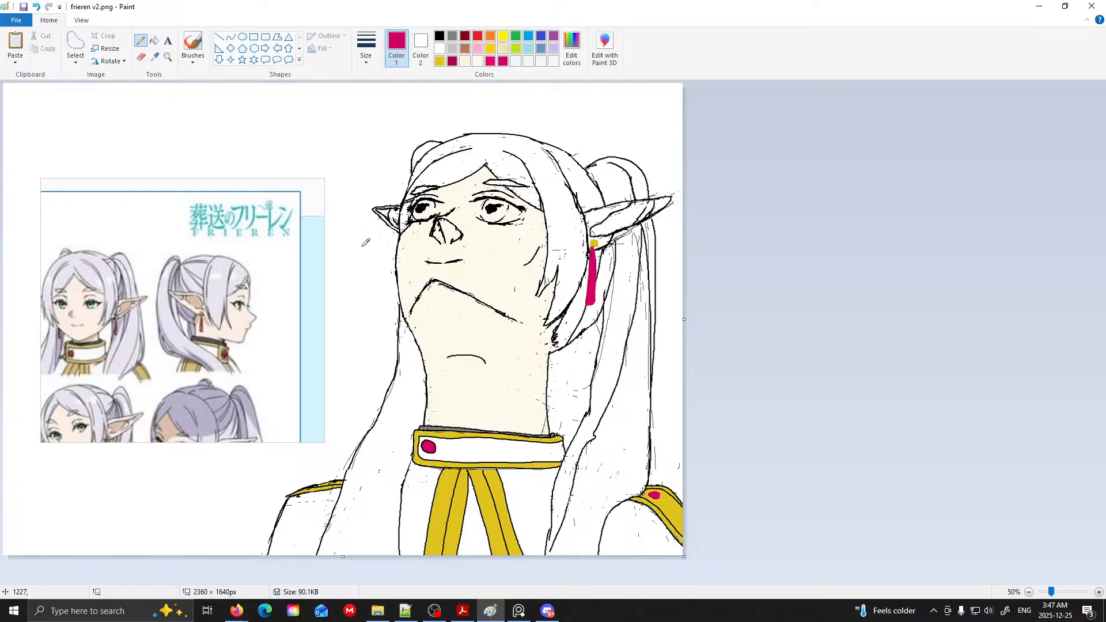
mouse_move(144, 344)
left_mouse_down()
mouse_move(232, 289)
mouse_move(190, 291)
mouse_move(163, 315)
left_mouse_up()
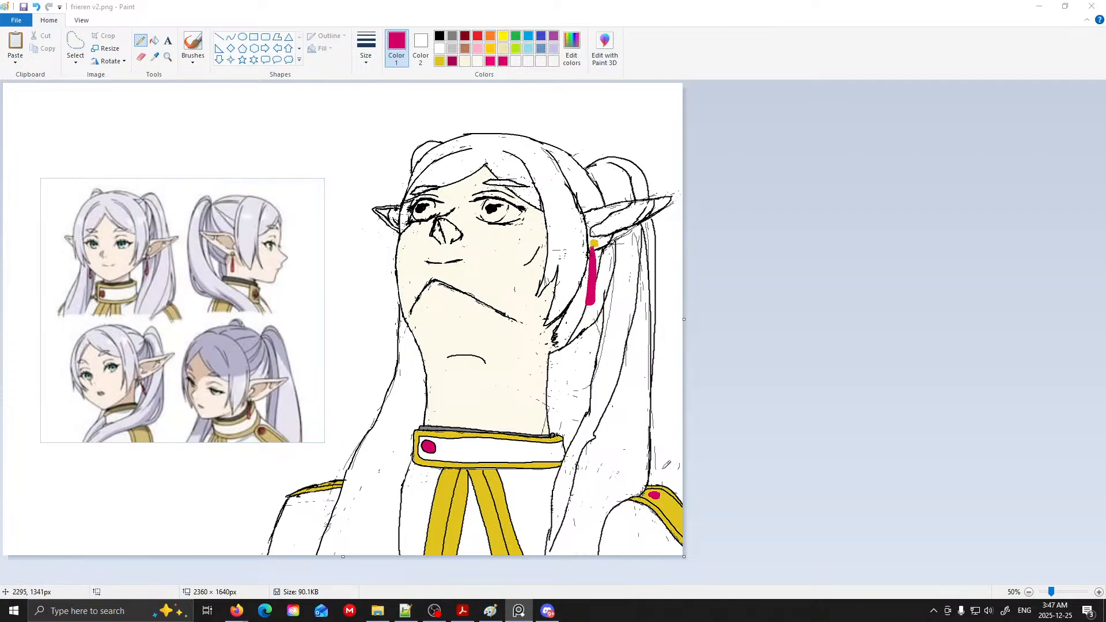
left_click(822, 363)
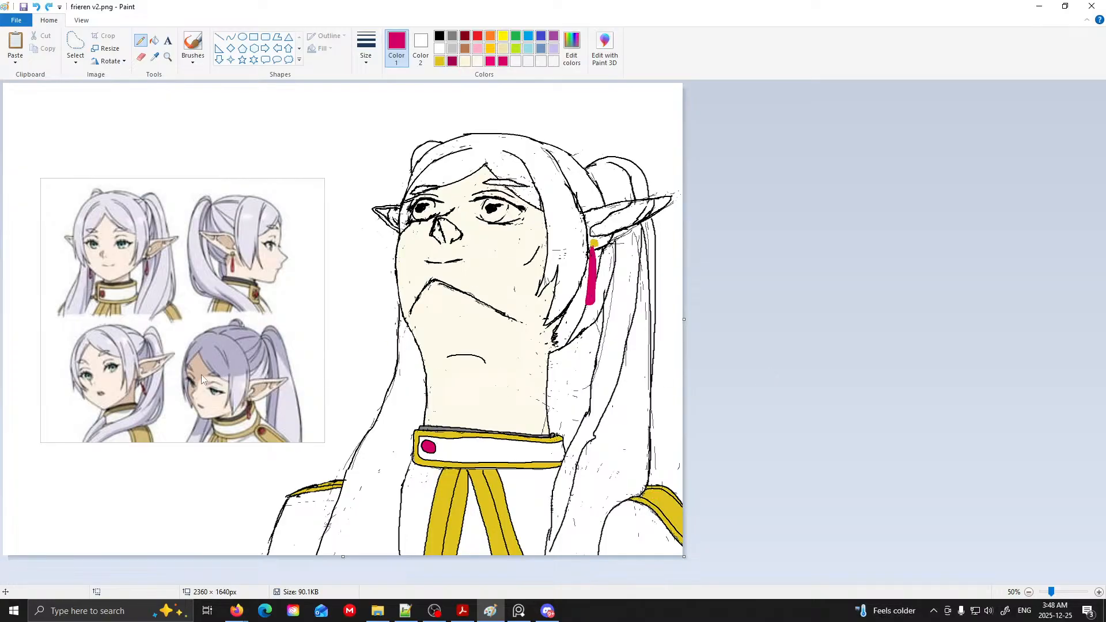
- Mix a pale lavender with red 219, green 214 and blue 239, and fill the hair on top of the head and the near ponytail's upper loop
mouse_move(294, 188)
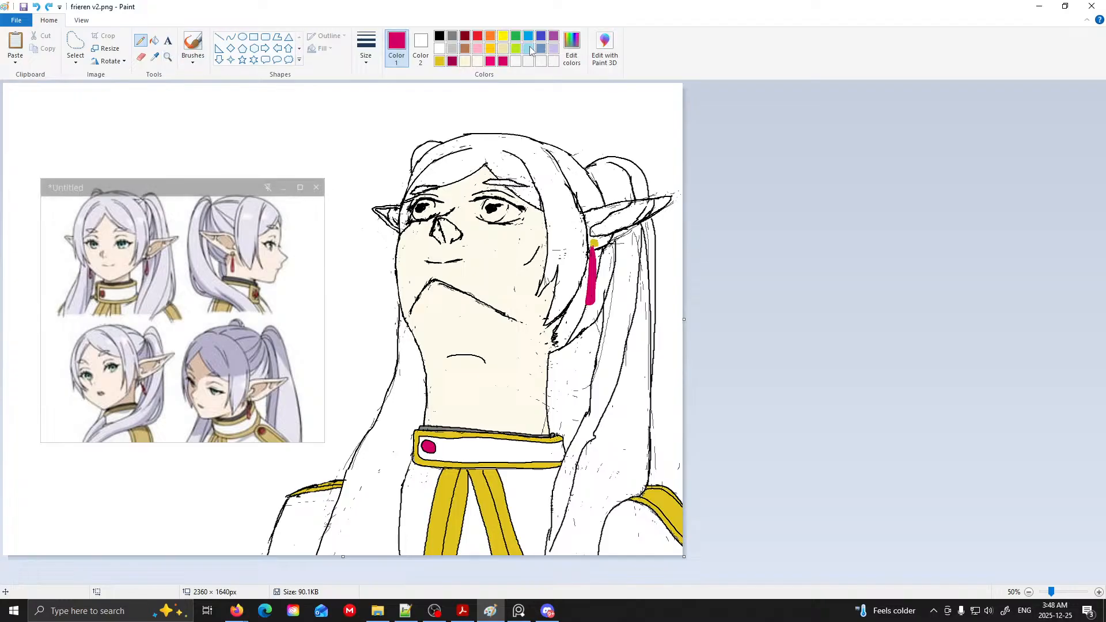
left_click(553, 49)
left_click(571, 49)
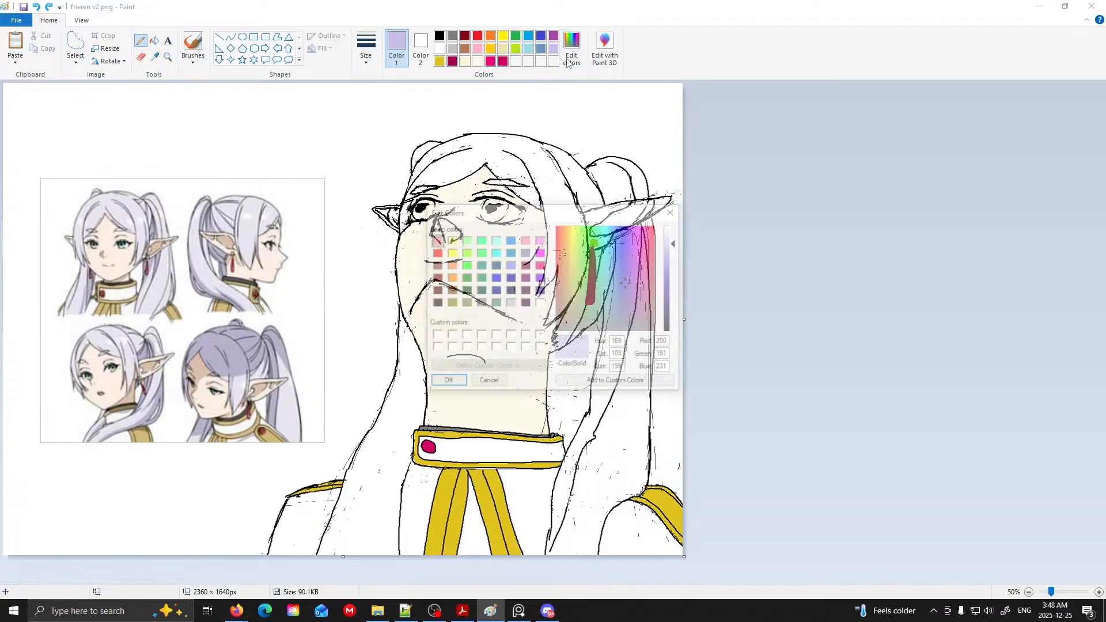
left_click_drag(676, 248, 676, 242)
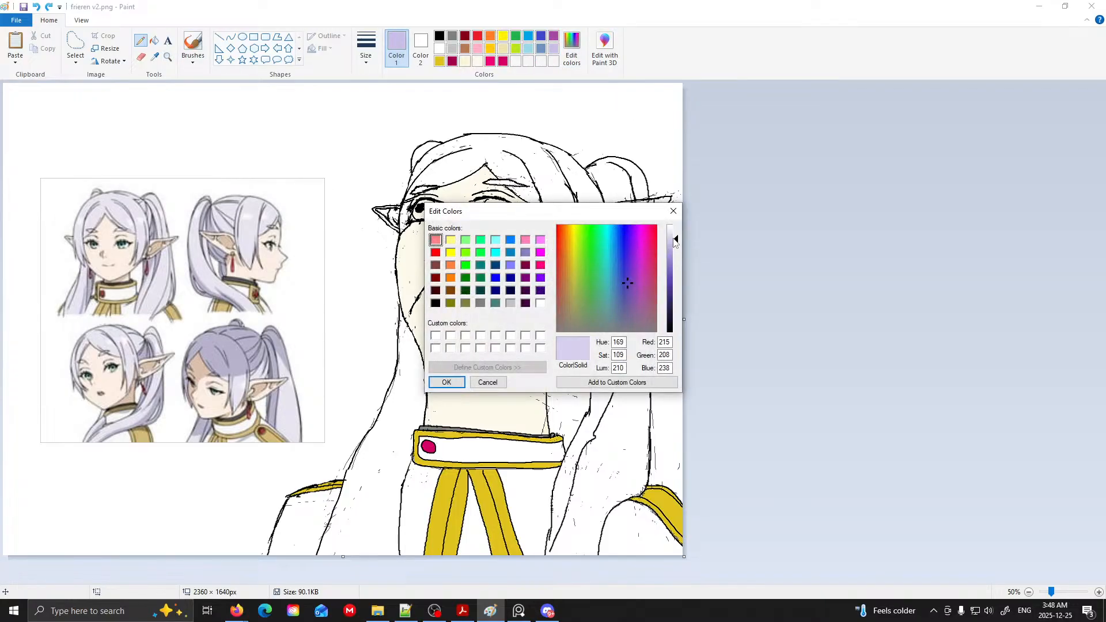
left_click(447, 382)
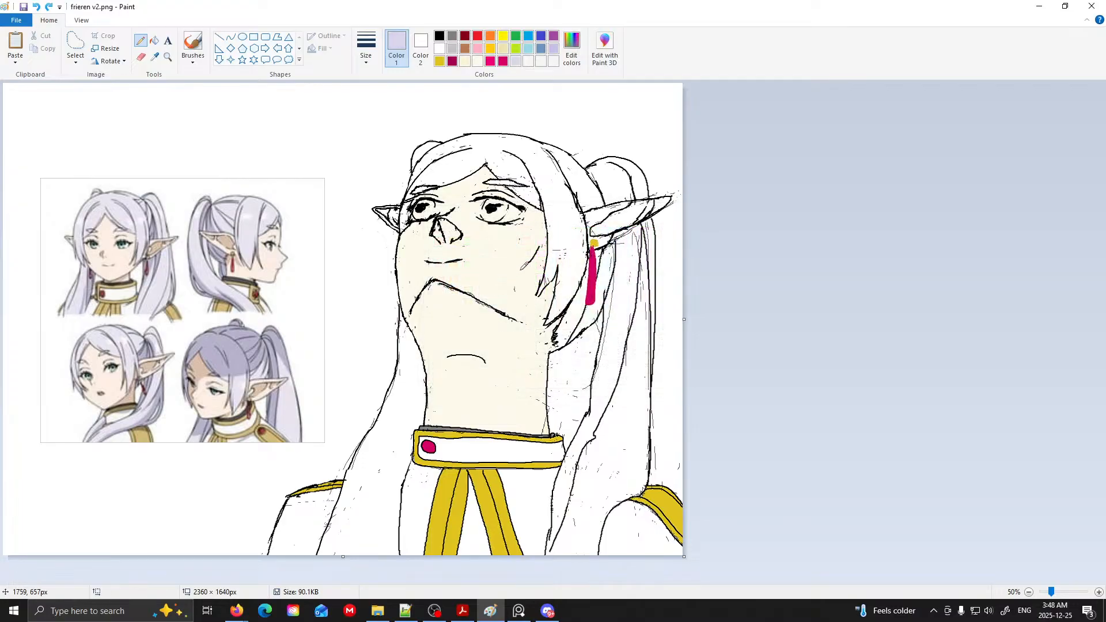
left_click(154, 41)
left_click(509, 153)
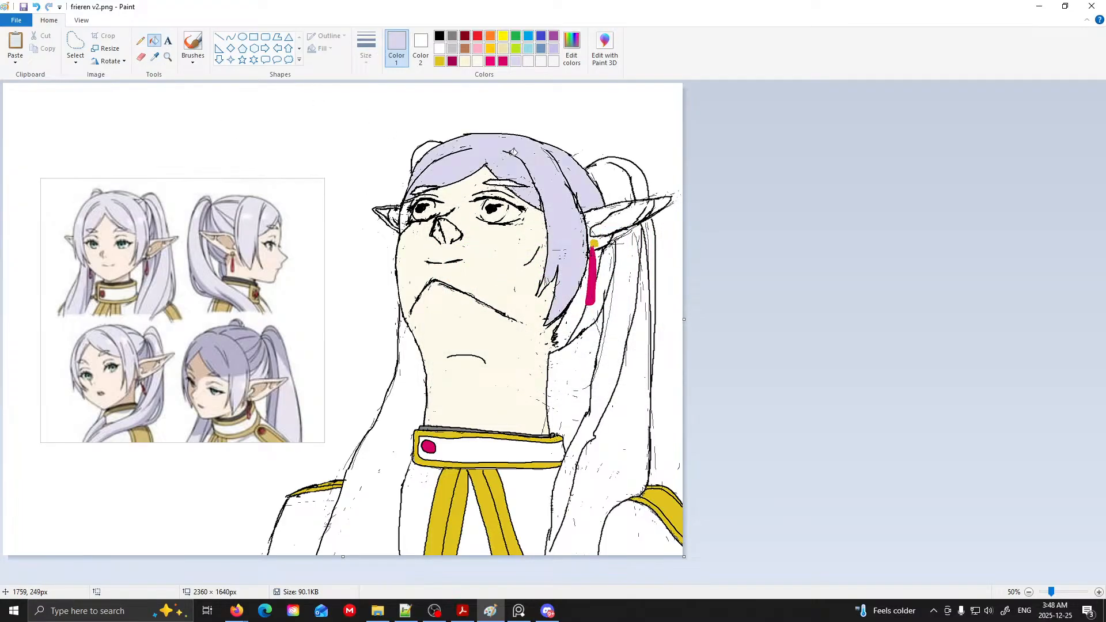
left_click(626, 180)
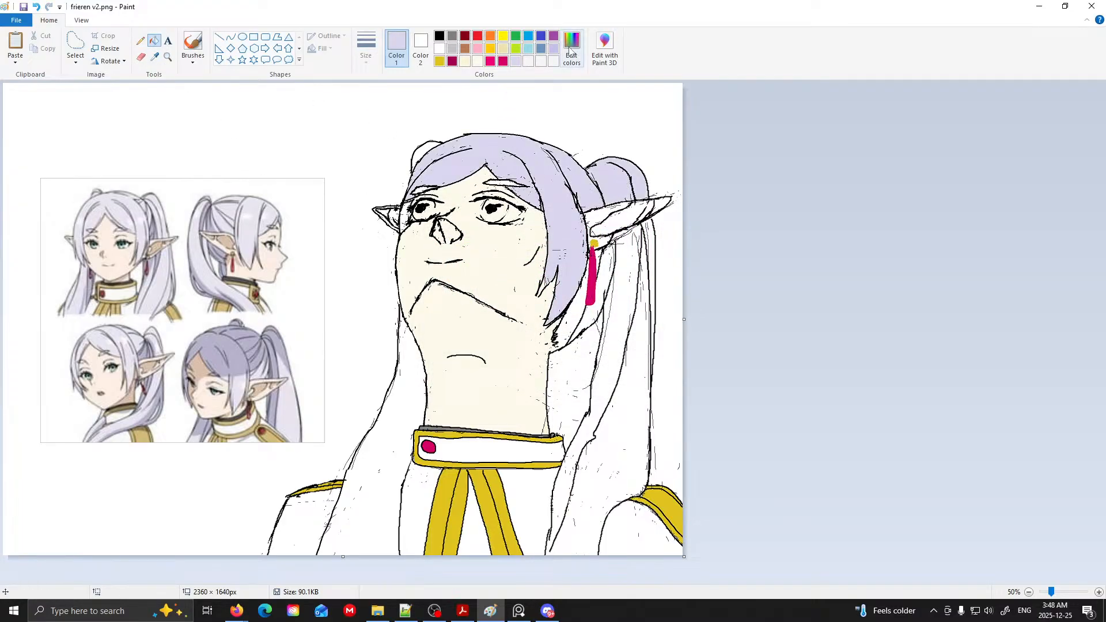
- Shift the lavender to a lighter, bluer red 231, green 234, blue 248, and fill the top hair, ponytail loop and long near ponytail
left_click(572, 46)
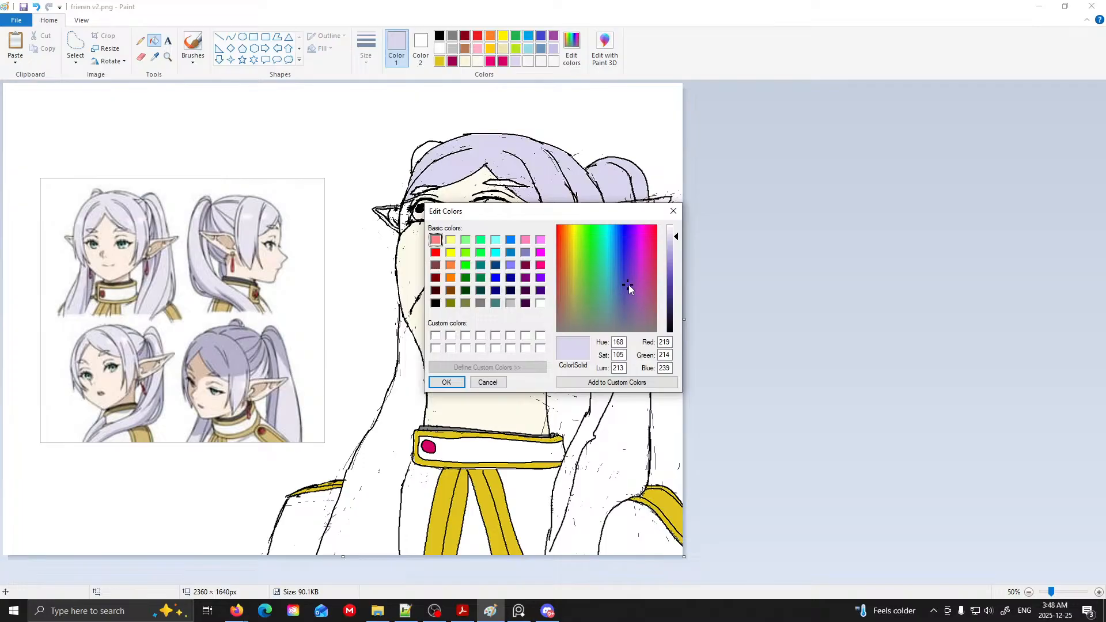
left_click_drag(628, 284, 621, 278)
left_click_drag(675, 242, 676, 232)
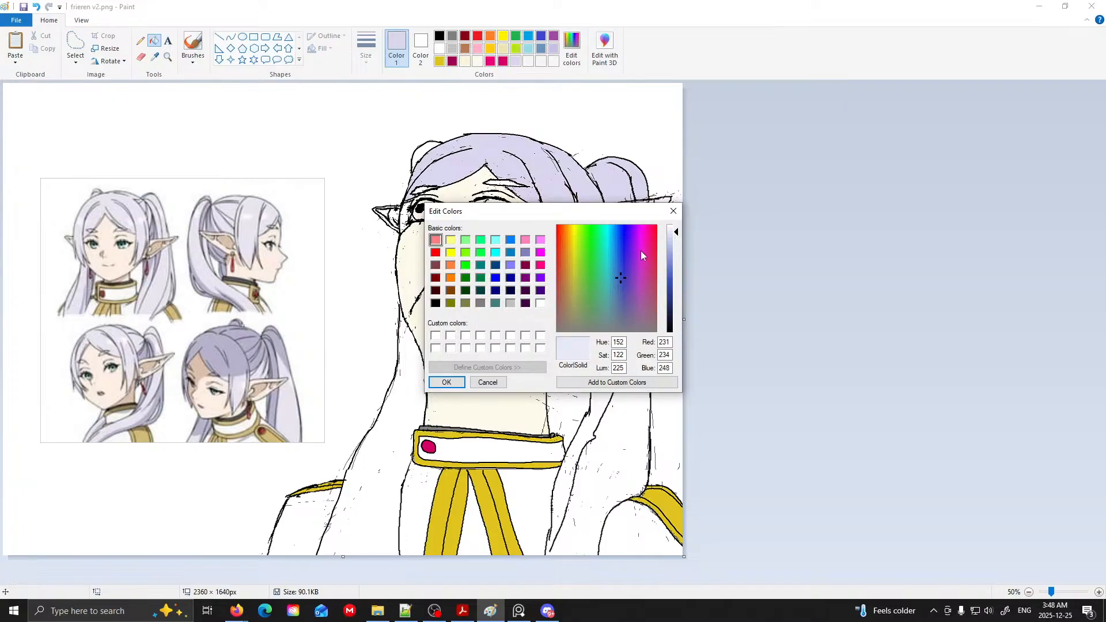
left_click(447, 382)
left_click(540, 168)
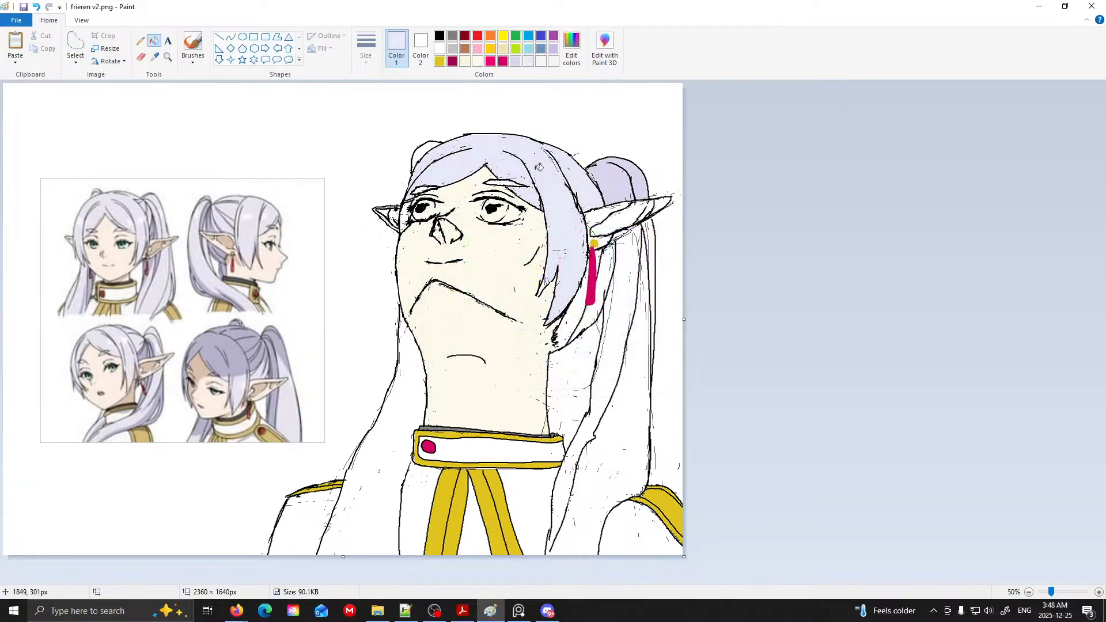
left_click(617, 175)
left_click(623, 277)
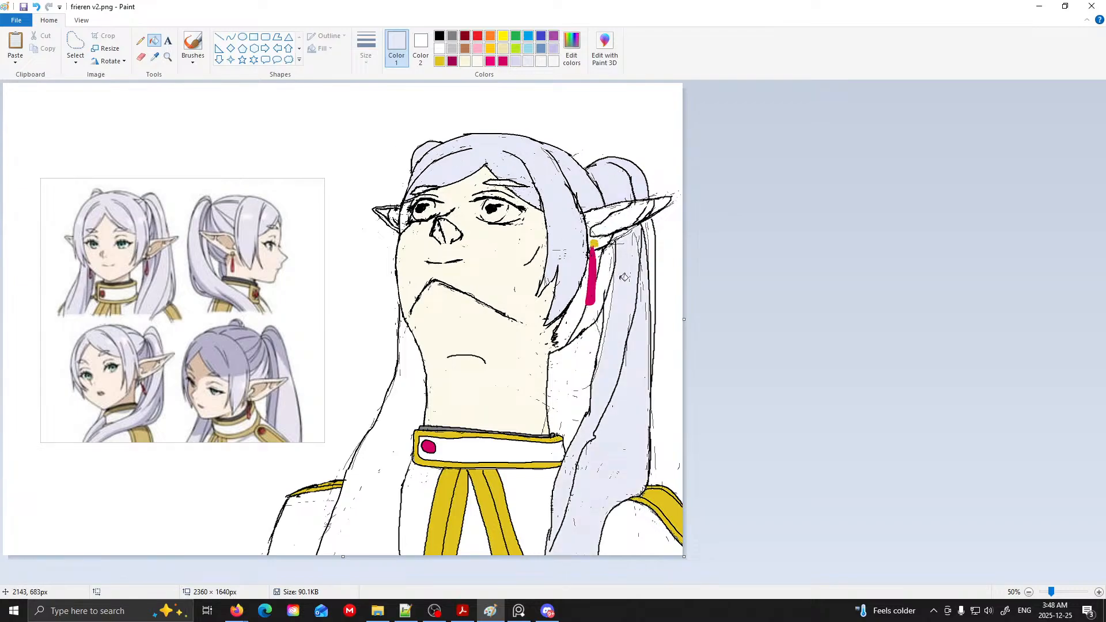
- Try to fill the thin outer strip of the near ponytail with the pale lavender, undoing each fill that floods the background
left_click(651, 274)
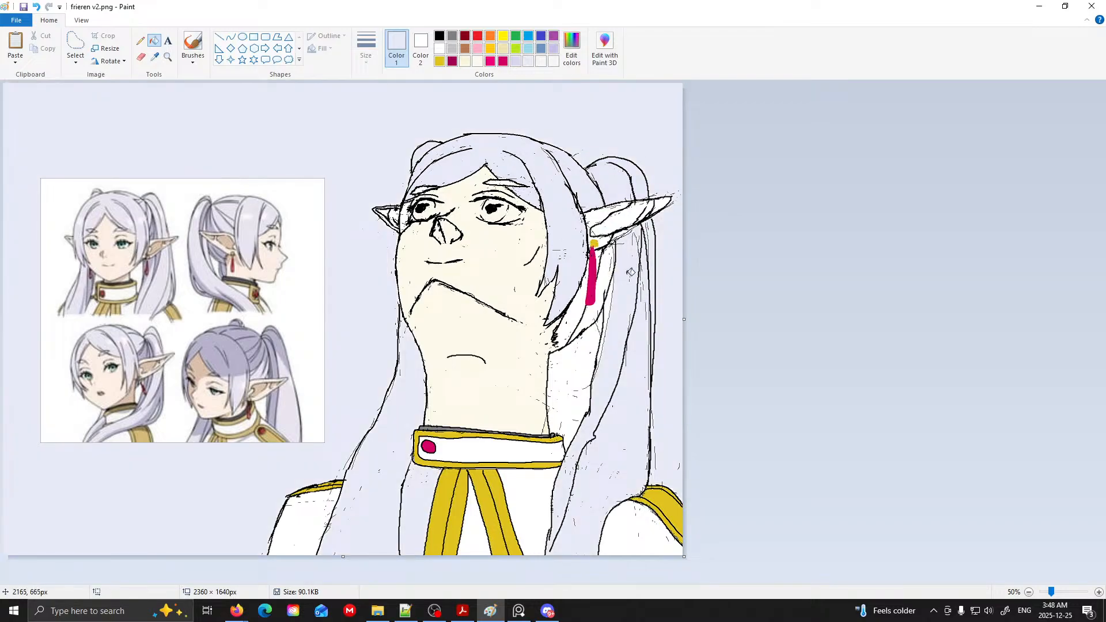
key("ctrl+z")
left_click(650, 252)
key("ctrl+z")
- Close the gap in the near ponytail's outer outline with the Pencil and fill its thin strip and the lock behind the earring with pale lavender
left_click(142, 39)
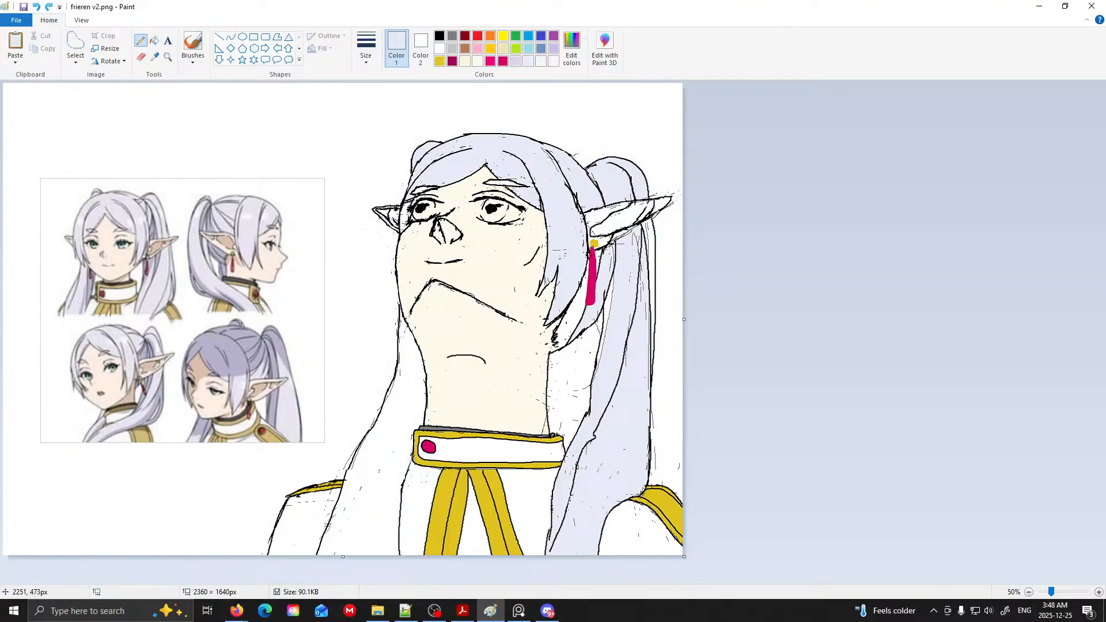
left_click(154, 40)
left_click(655, 239)
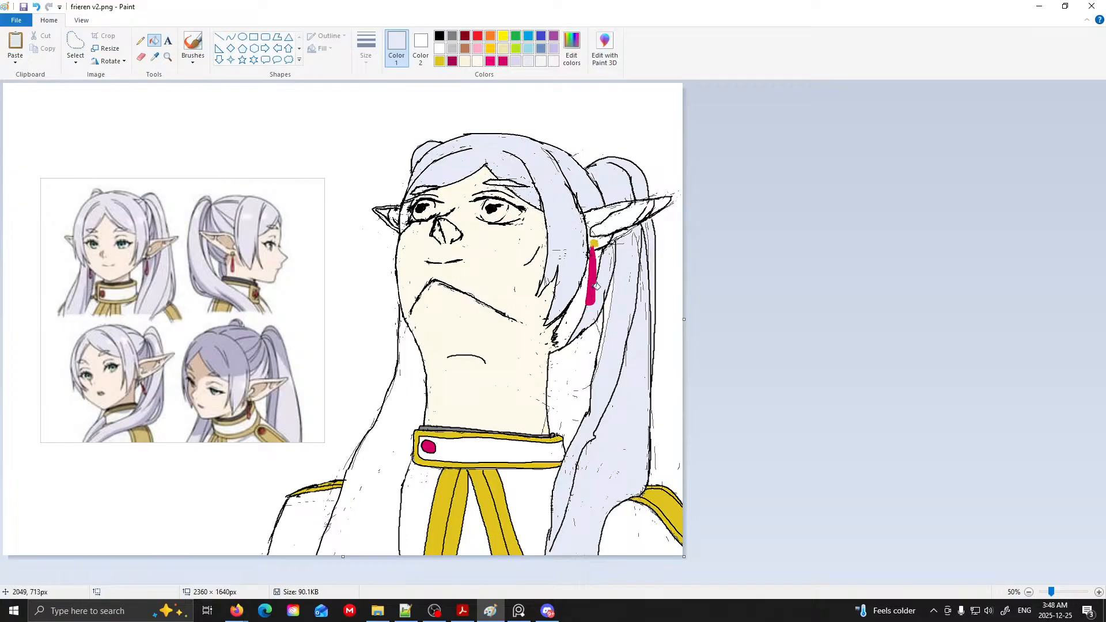
left_click(578, 306)
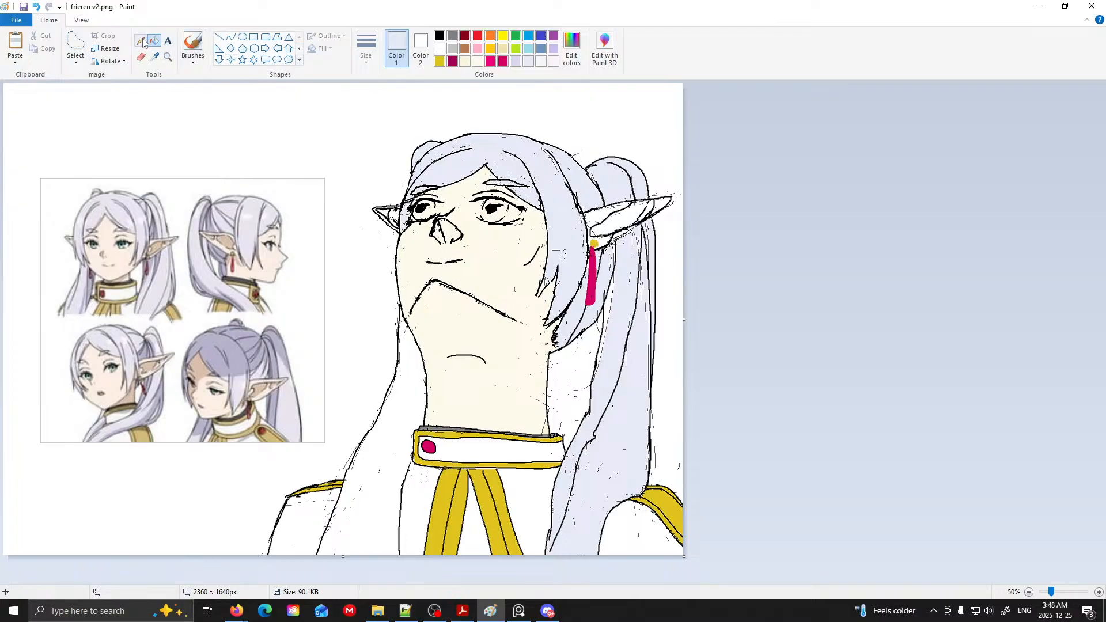
- Sample the cream skin tone from the face and ready the Fill tool with it
left_click(154, 57)
left_click(490, 257)
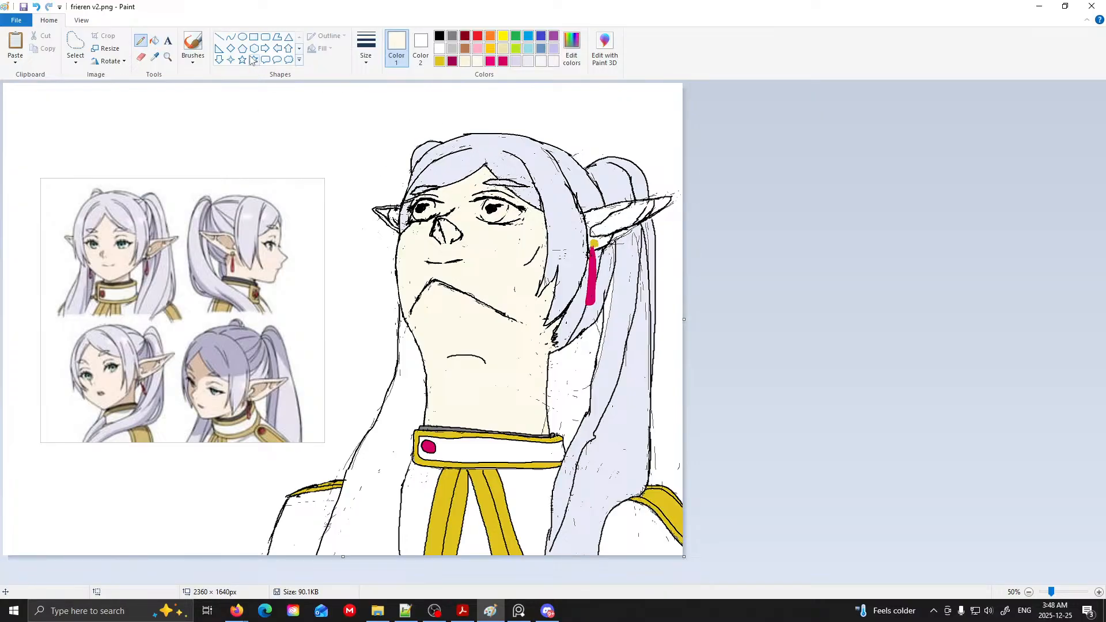
left_click(154, 41)
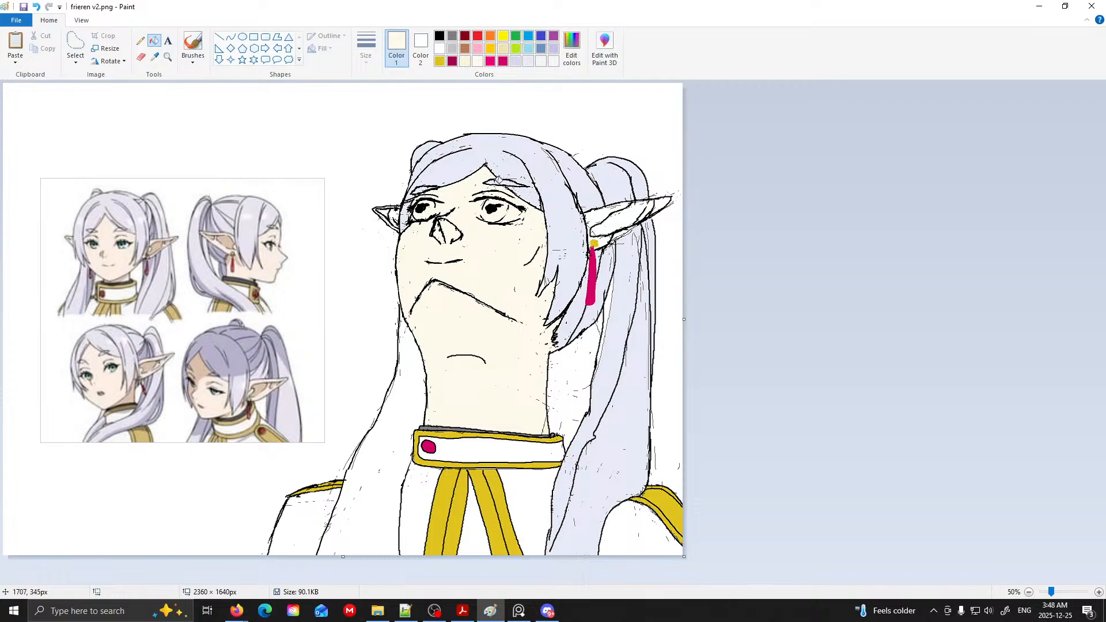
- Sample the pale lavender from the hair, close the gap in the near eyebrow's outline with the Pencil, and fill the eyebrow
scroll(560, 187, "up", 2, "ctrl")
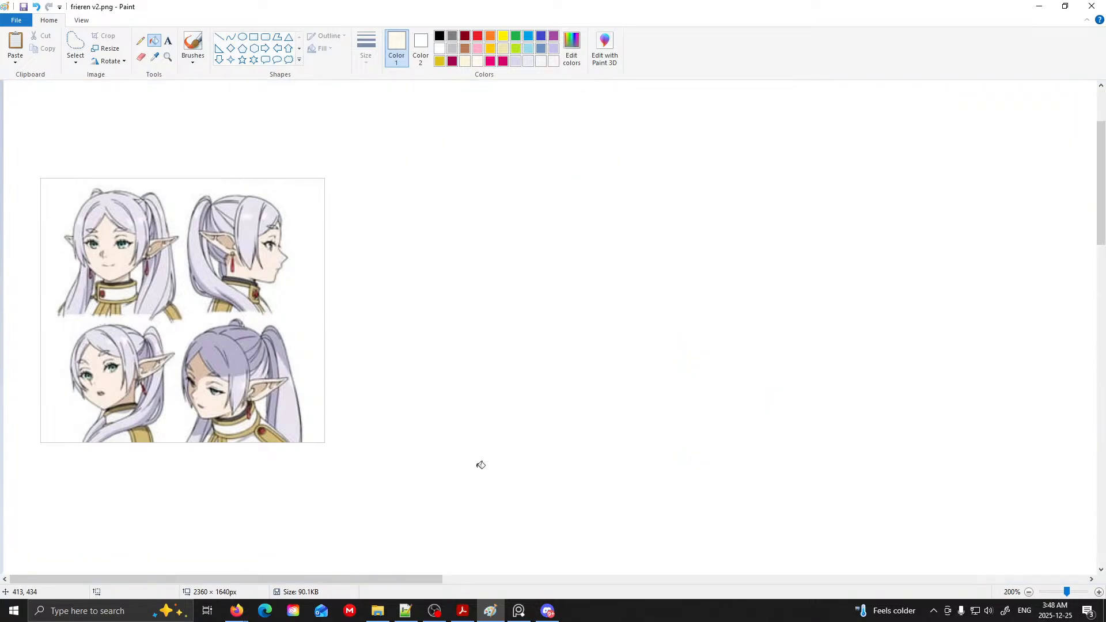
left_click_drag(660, 579, 984, 579)
left_click(140, 41)
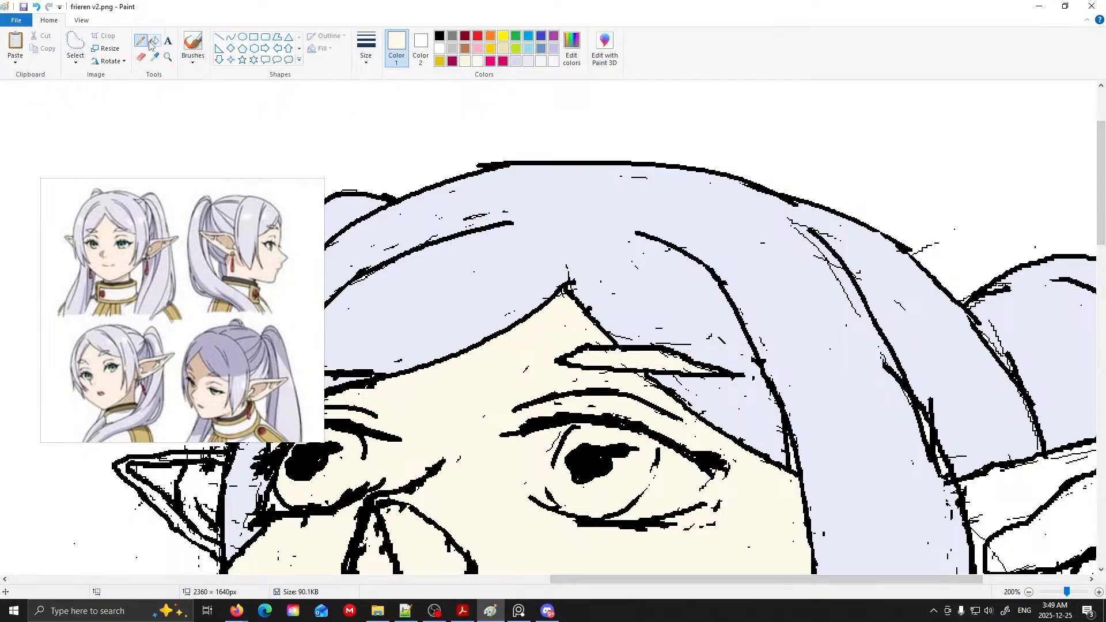
left_click(157, 57)
left_click(563, 231)
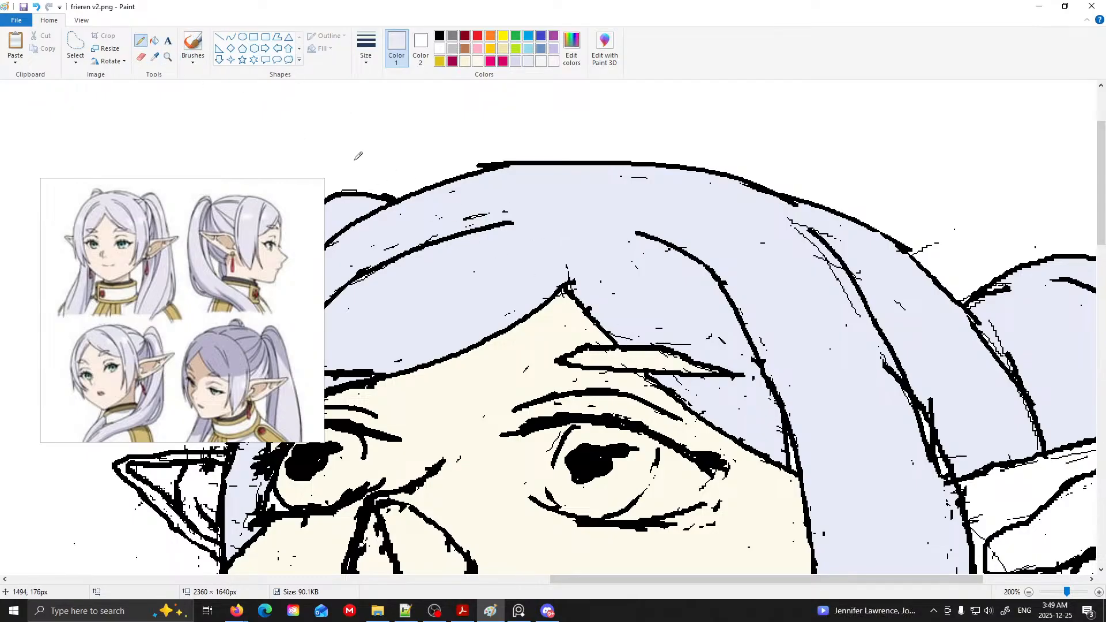
left_click(154, 41)
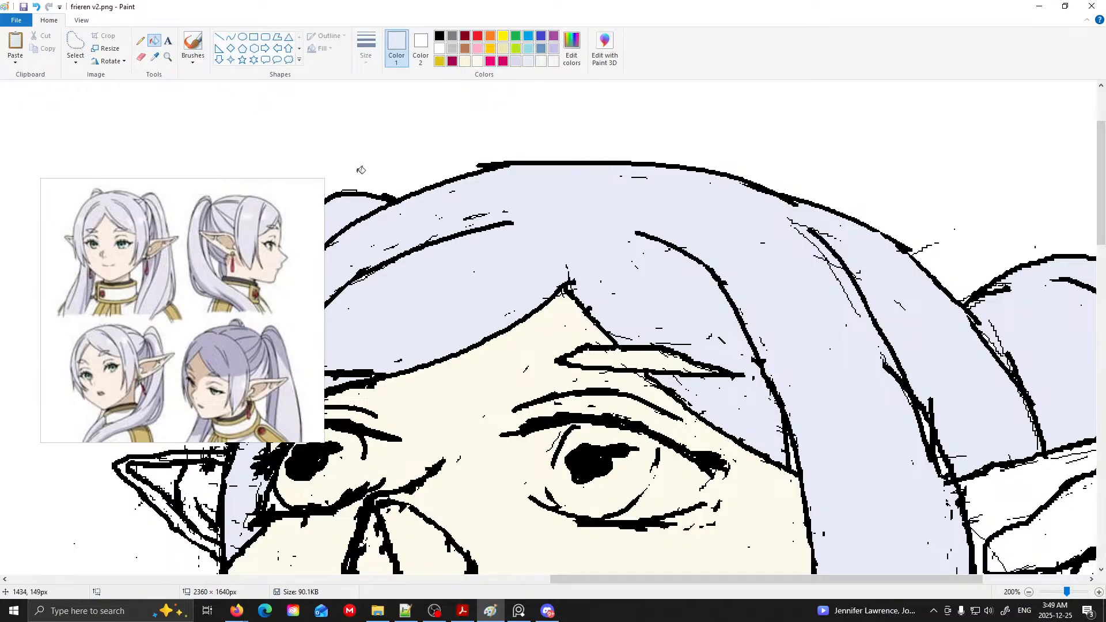
left_click(607, 350)
key("ctrl+z")
left_click(141, 41)
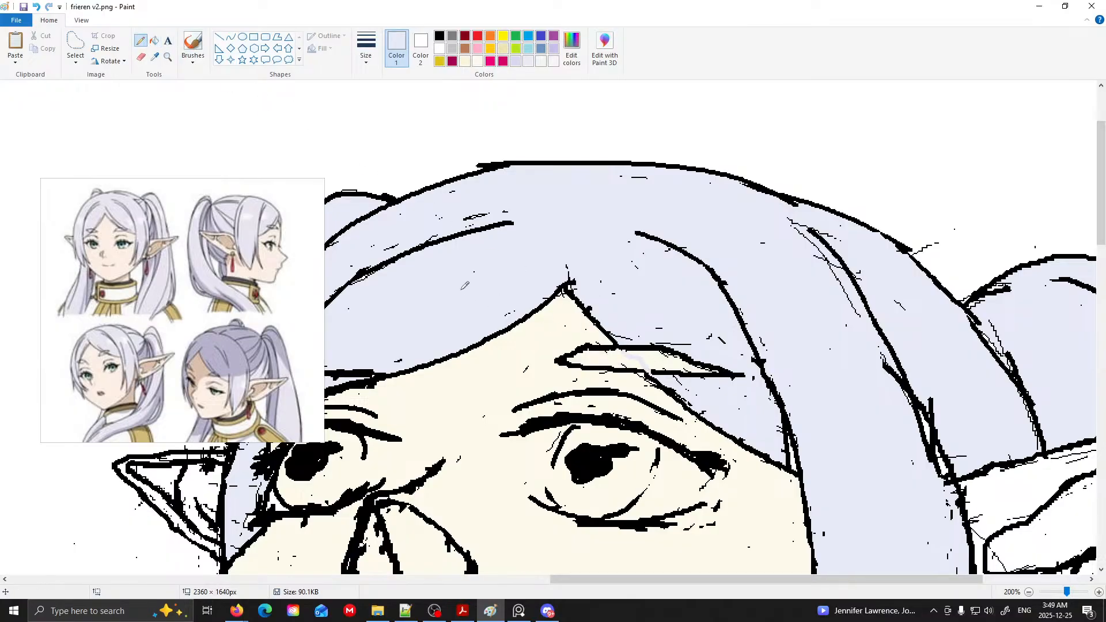
left_click(154, 41)
left_click(599, 360)
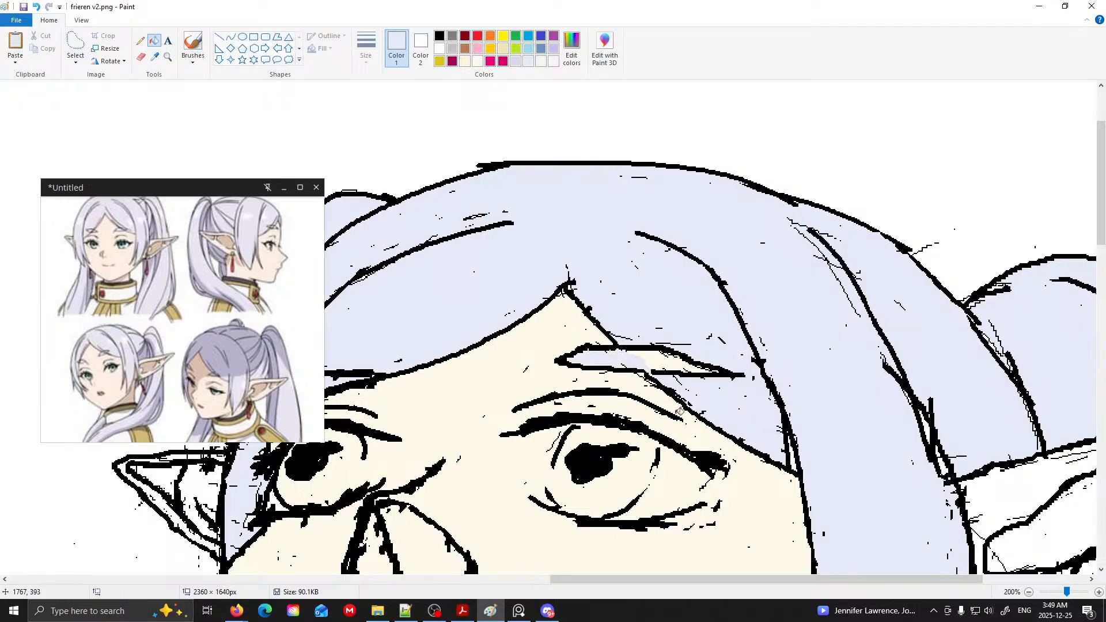
- Sample the cream skin tone from the face and fill the near ear with it
scroll(677, 410, "down", 1, "ctrl")
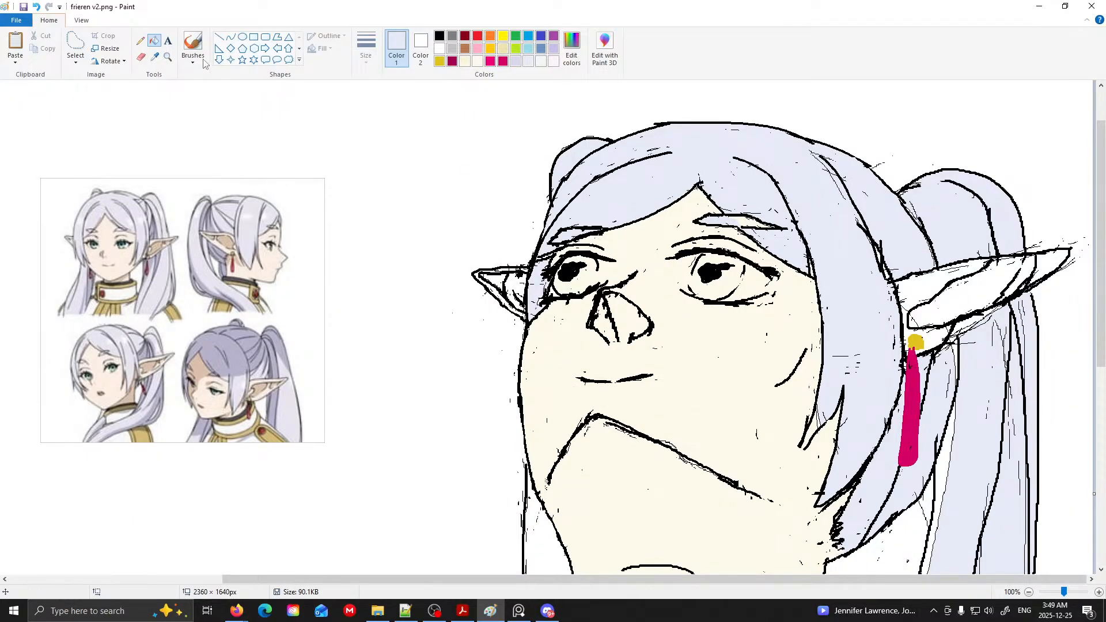
left_click(140, 42)
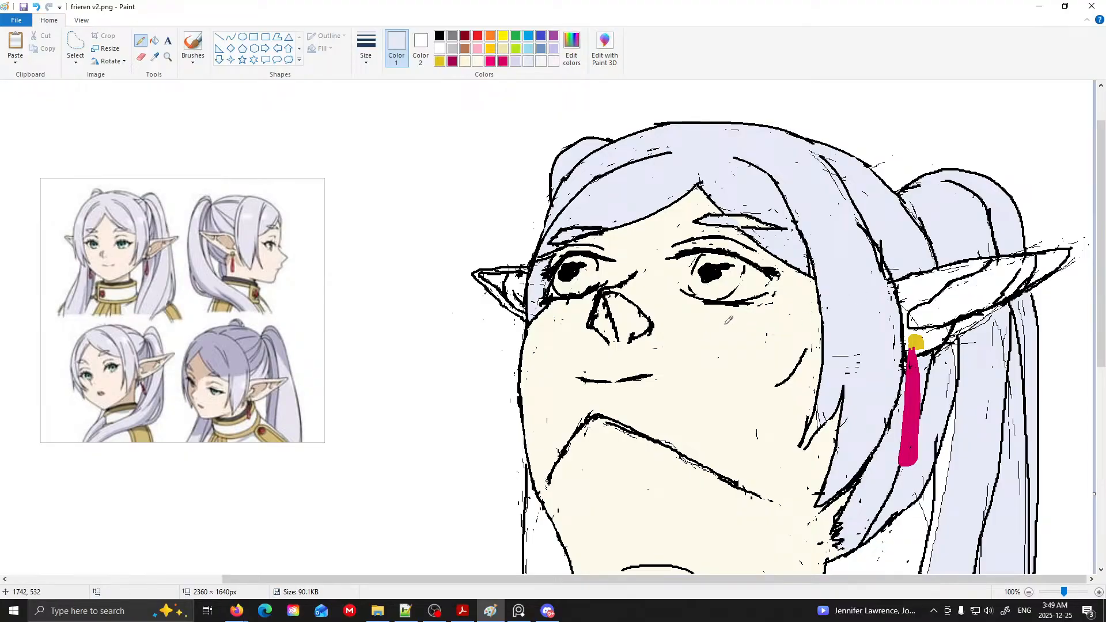
left_click(154, 56)
left_click(686, 305)
left_click(155, 41)
left_click(1027, 282)
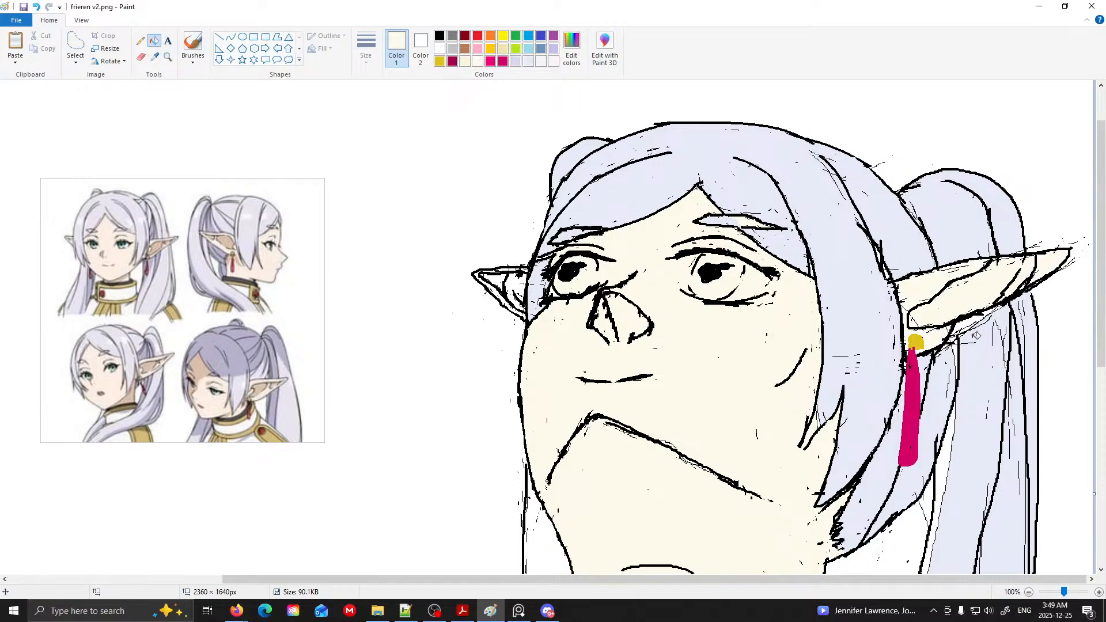
- Try to fill the far ear with the cream skin tone
scroll(975, 336, "down", 2)
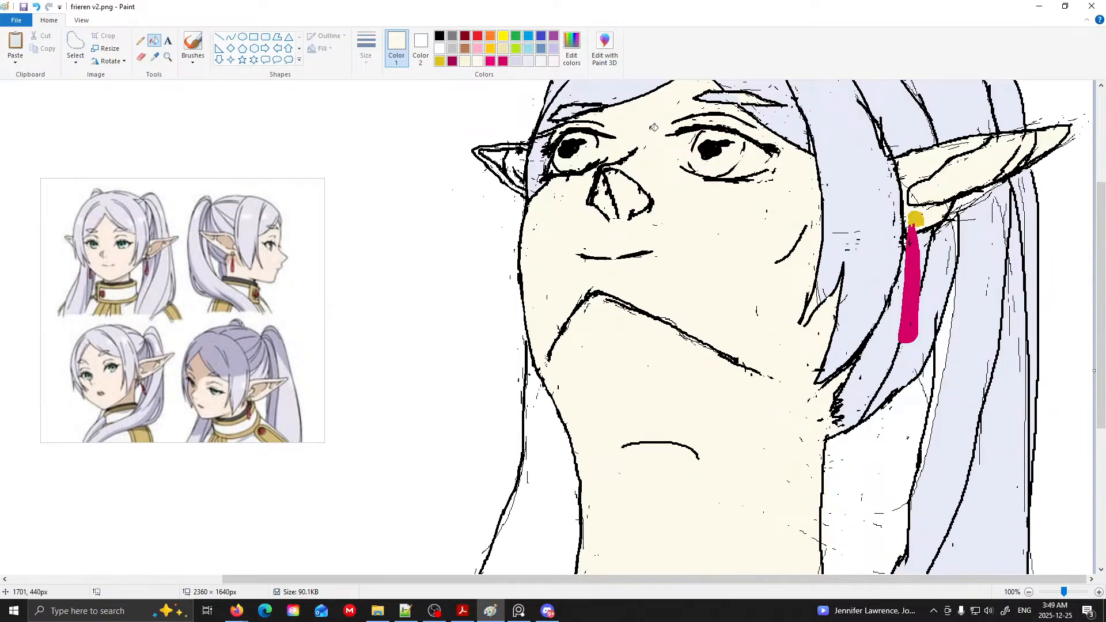
left_click(155, 57)
left_click(152, 41)
left_click(521, 143)
key("ctrl+z")
- Sample the pale lavender from the near ponytail and ready the Fill tool with it
left_click(155, 56)
left_click(961, 308)
left_click(943, 350)
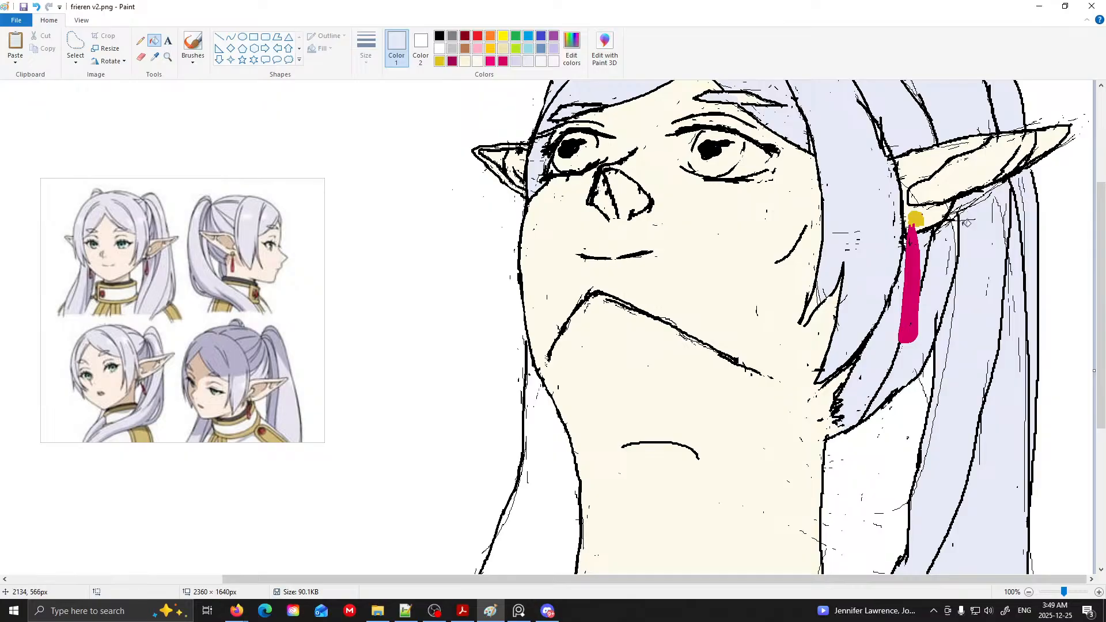
- Try to fill the long far ponytail beside the neck with pale lavender
scroll(959, 222, "down", 5)
left_click(478, 353)
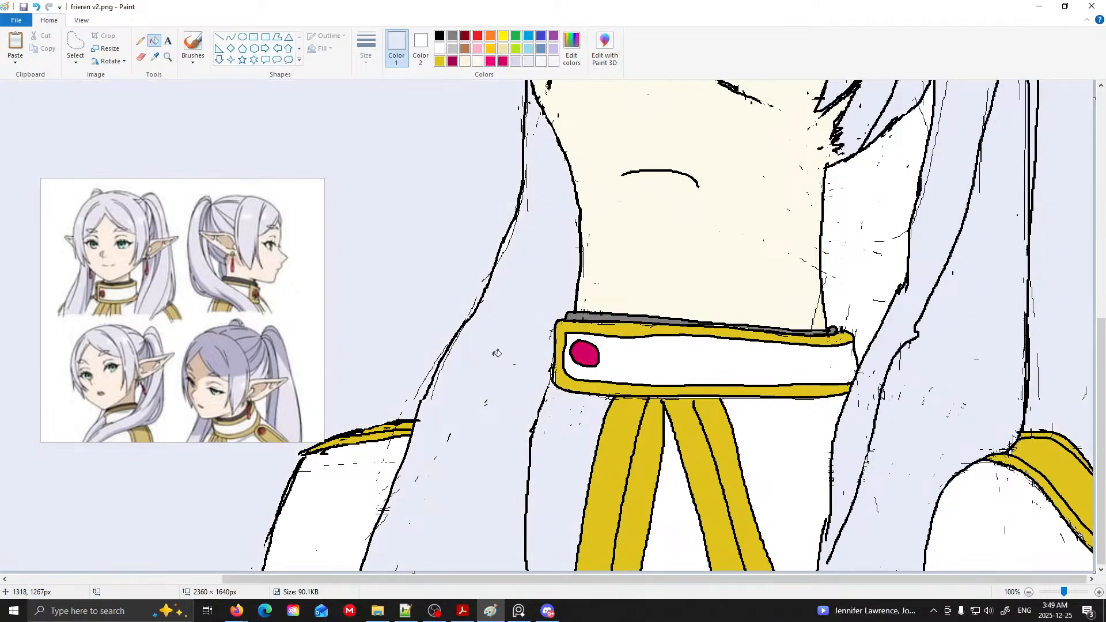
key("ctrl+z")
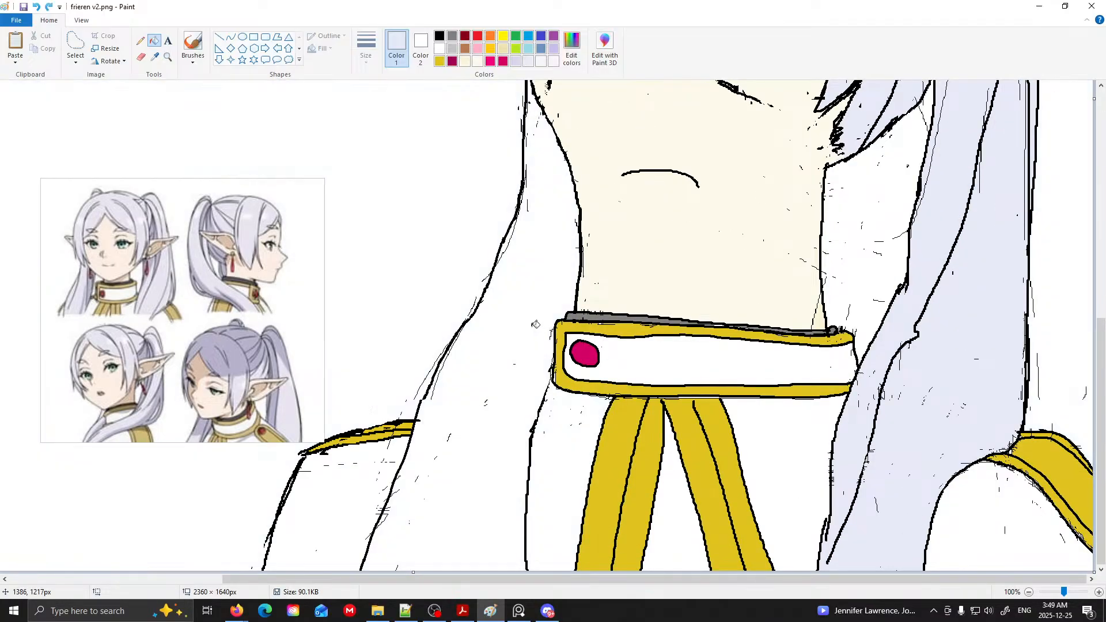
- Close the gap at the top of the far ponytail's outline, where it meets the jaw, with the Pencil in pale lavender
scroll(518, 314, "up", 4)
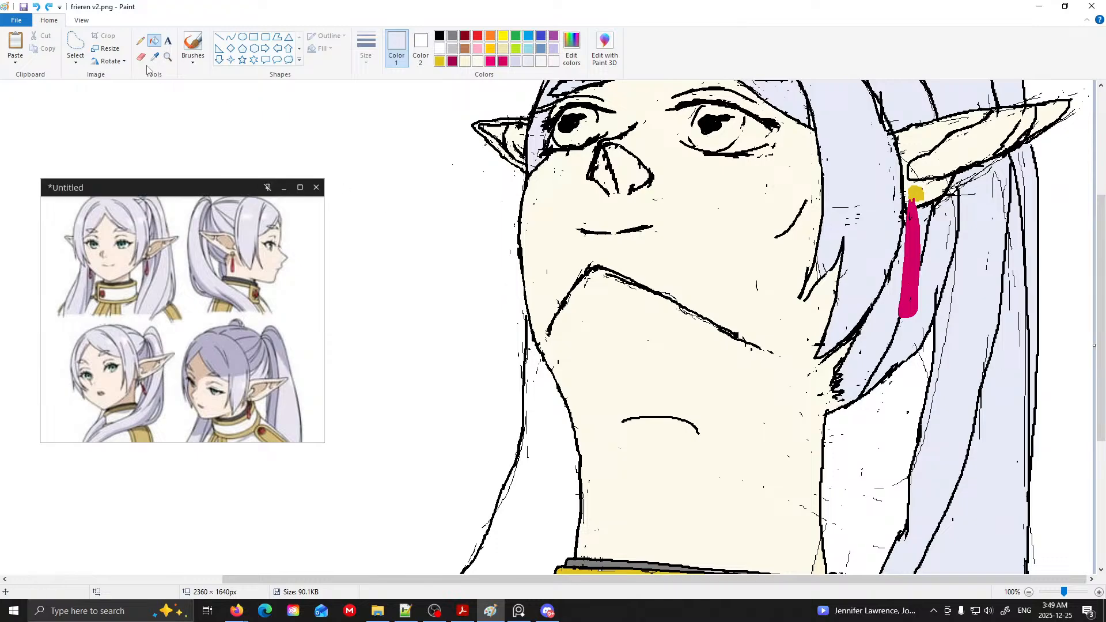
left_click(140, 41)
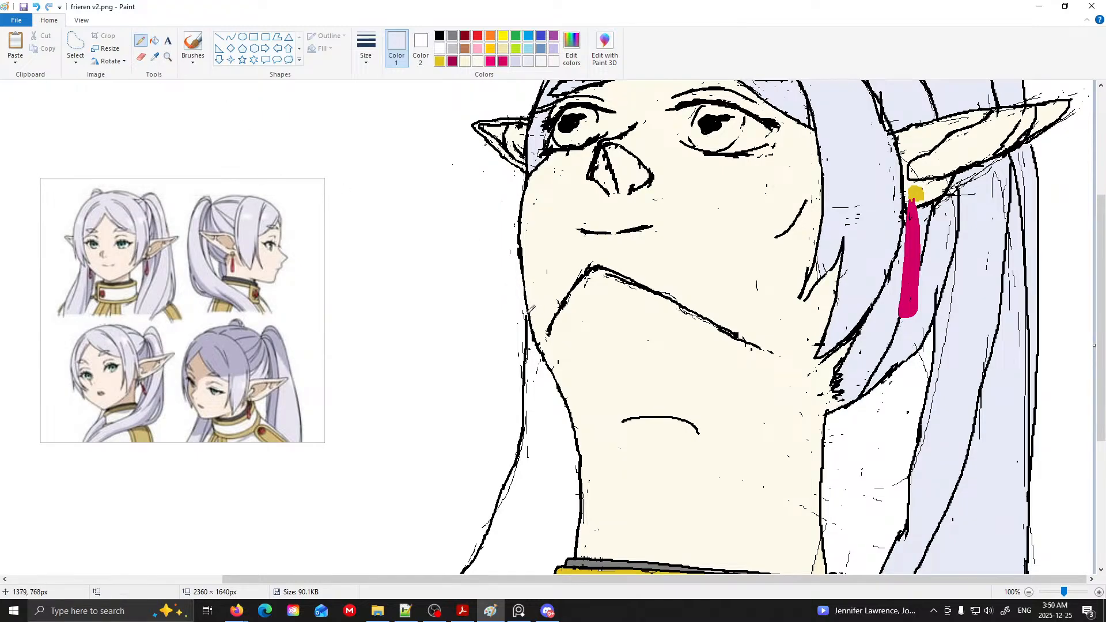
left_click(154, 42)
left_click(37, 7)
scroll(610, 351, "up", 1)
scroll(614, 369, "down", 3)
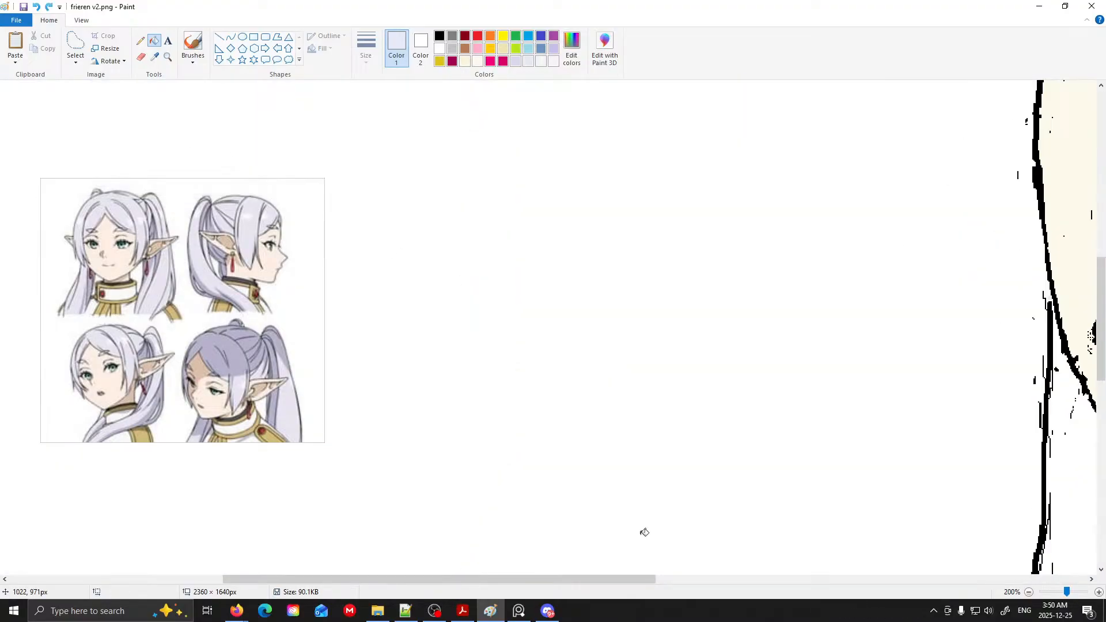
left_click_drag(593, 578, 780, 578)
scroll(627, 377, "up", 1)
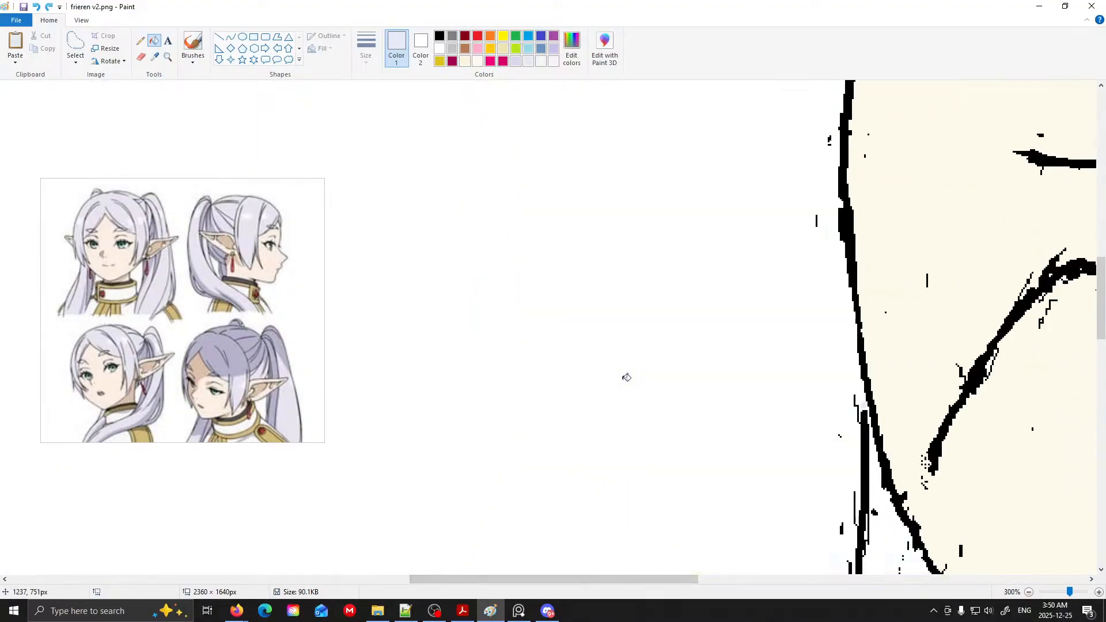
left_click_drag(472, 578, 554, 578)
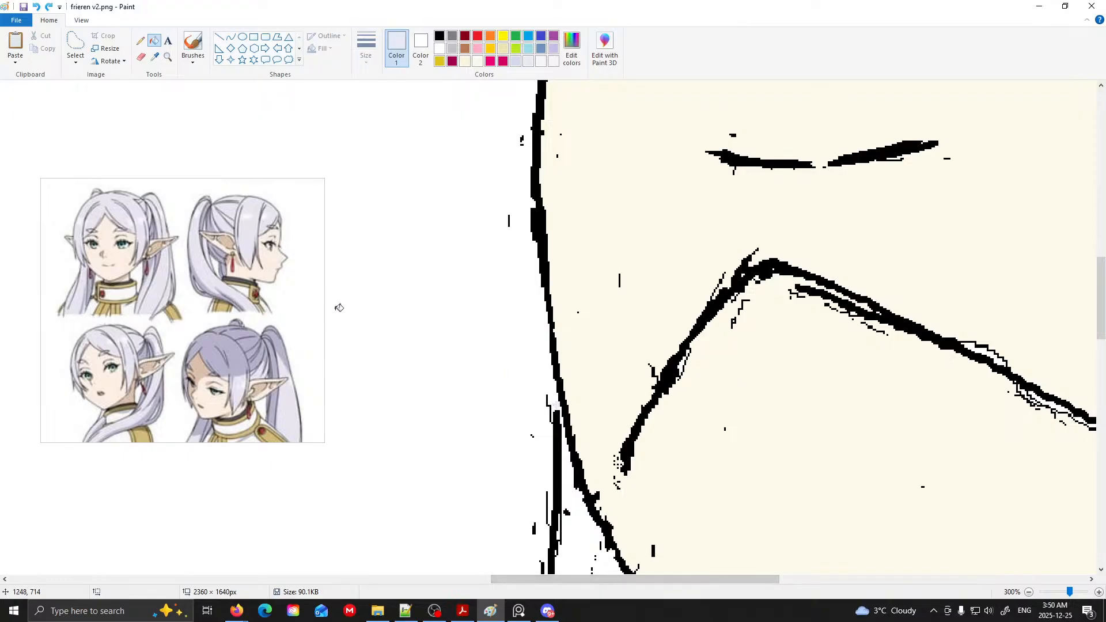
left_click(140, 40)
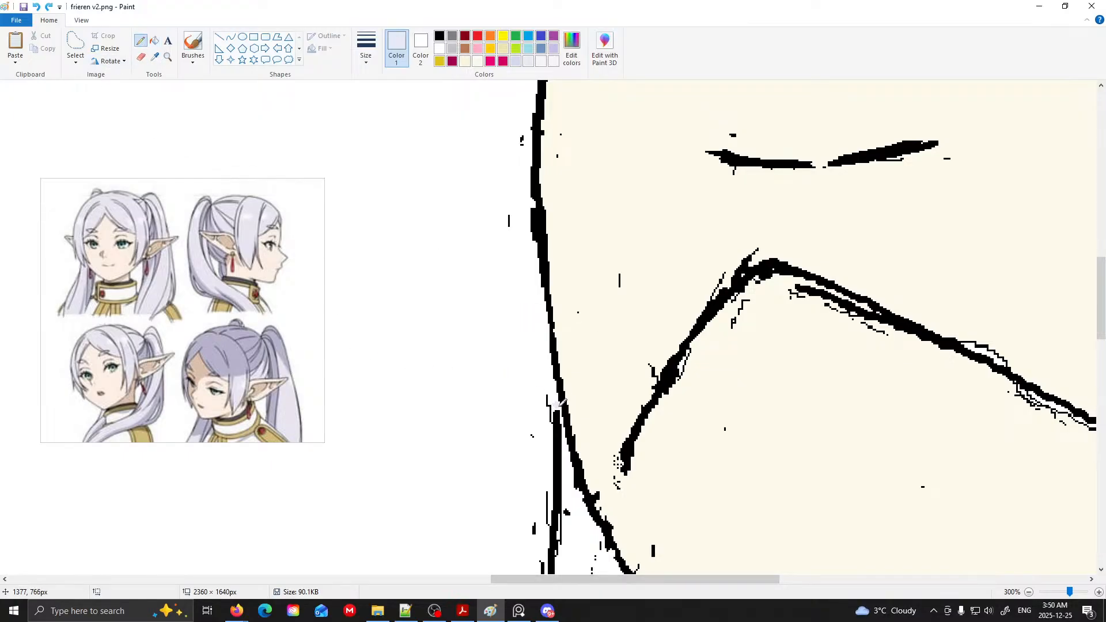
left_click(154, 41)
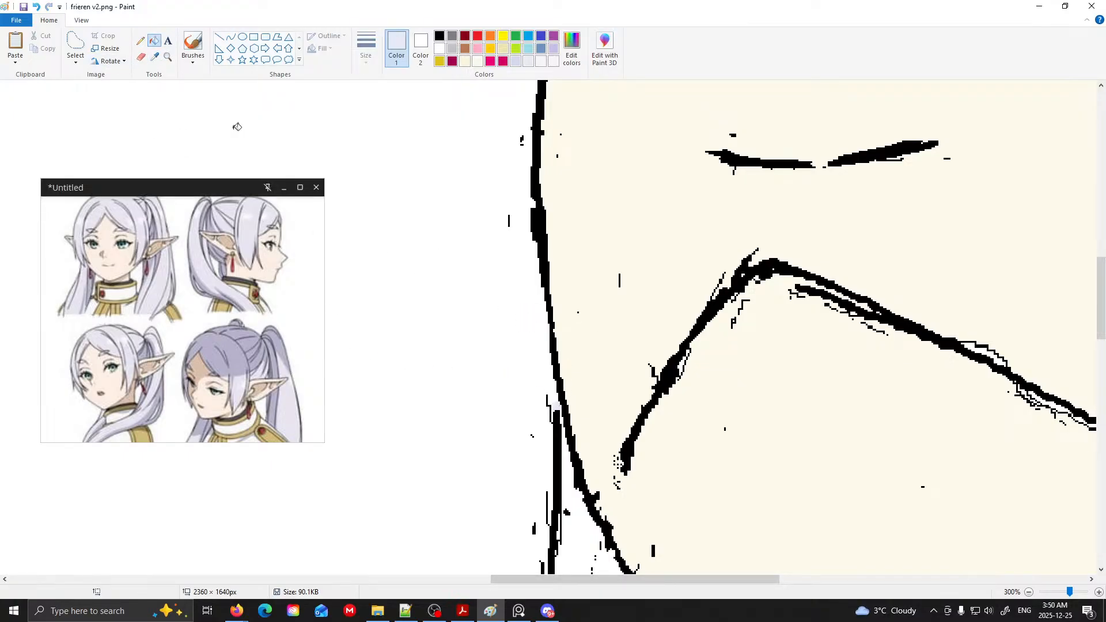
- Fill the far ponytail with pale lavender and undo the fill that spills into the white clothing below the collar
left_click(570, 471)
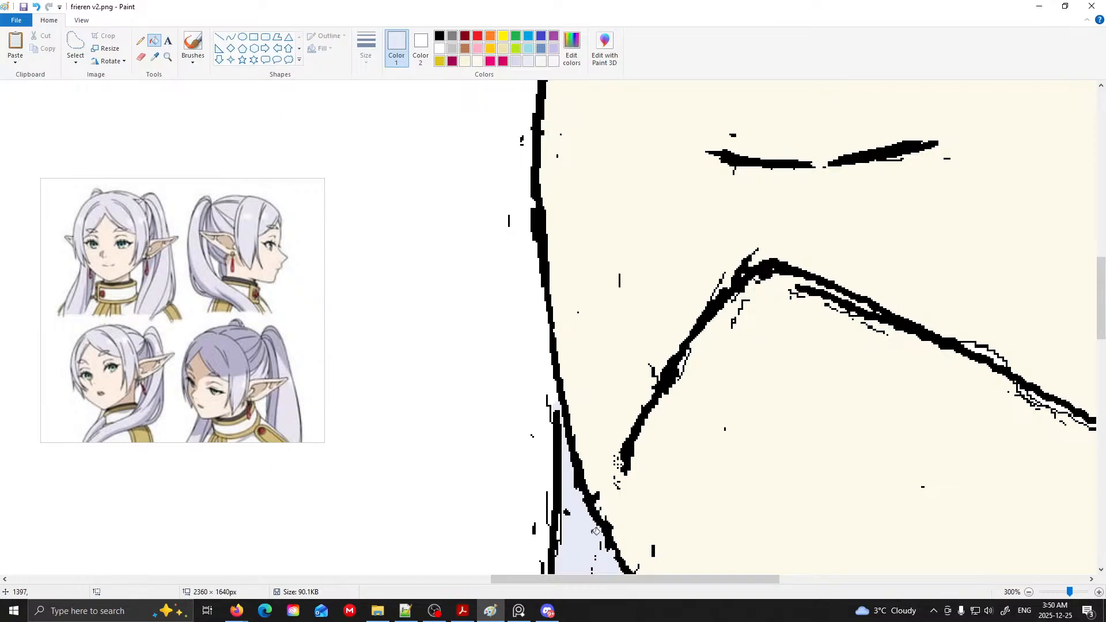
scroll(596, 527, "down", 10)
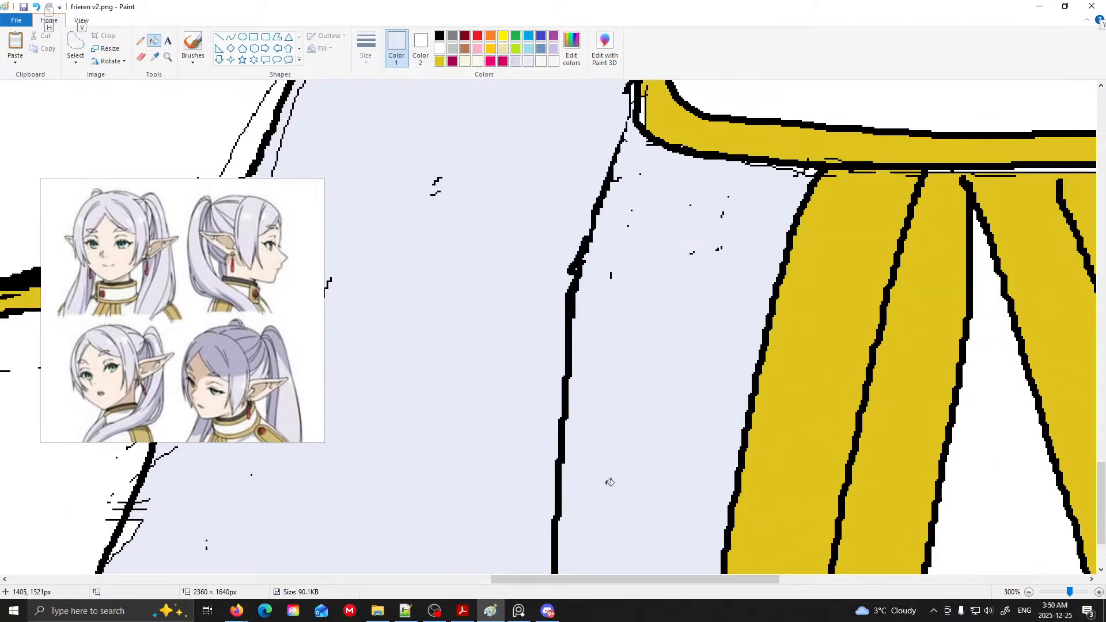
scroll(610, 482, "up", 1)
key("ctrl+z")
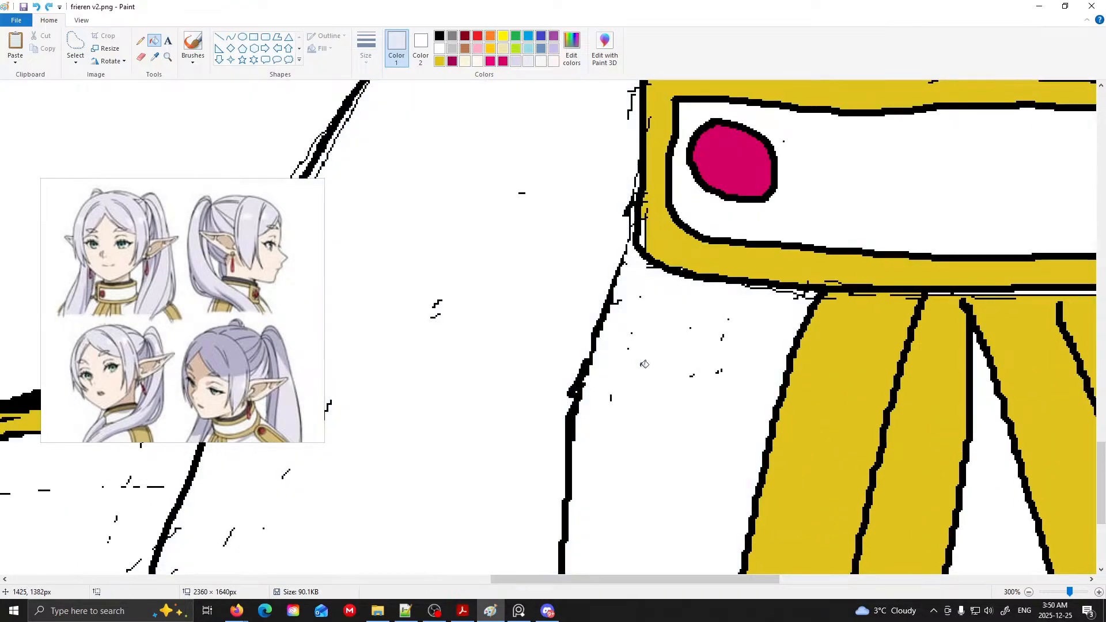
- Close the gap between the far ponytail's inner outline and the collar corner with the Pencil, and fill the ponytail with pale lavender
left_click(140, 41)
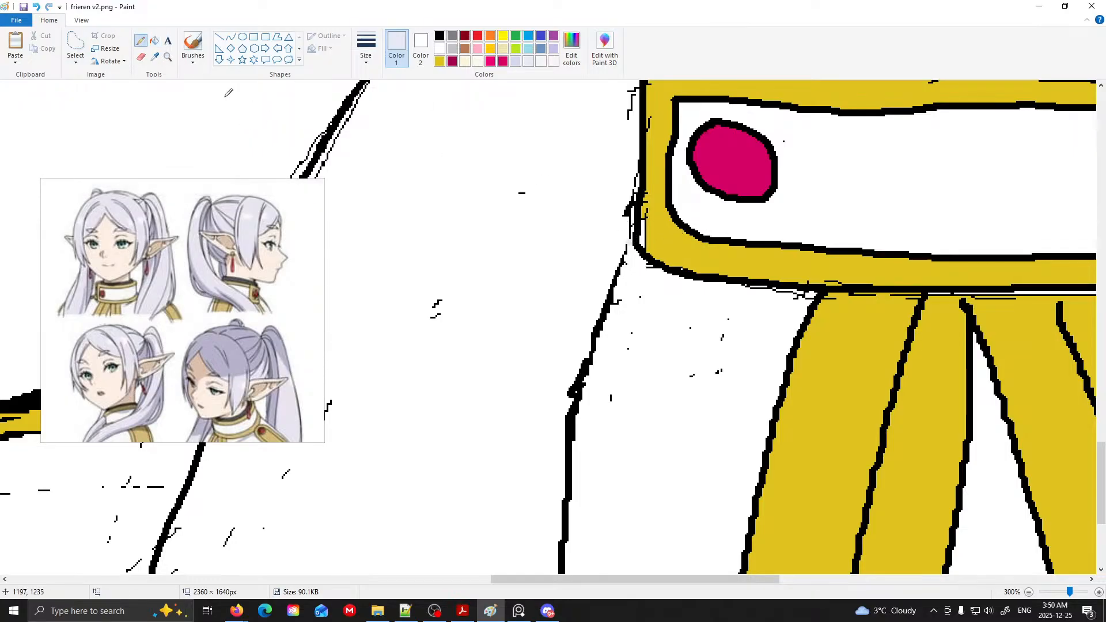
left_click(153, 40)
left_click(418, 200)
scroll(489, 312, "down", 5)
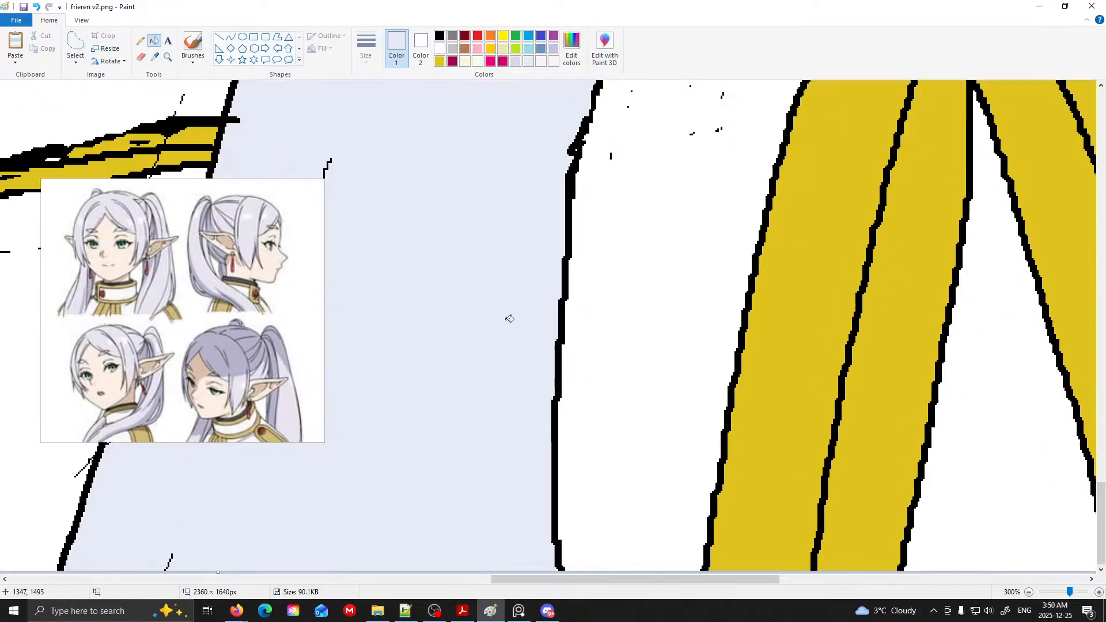
left_click(1029, 592)
scroll(785, 498, "up", 1)
scroll(788, 499, "down", 1)
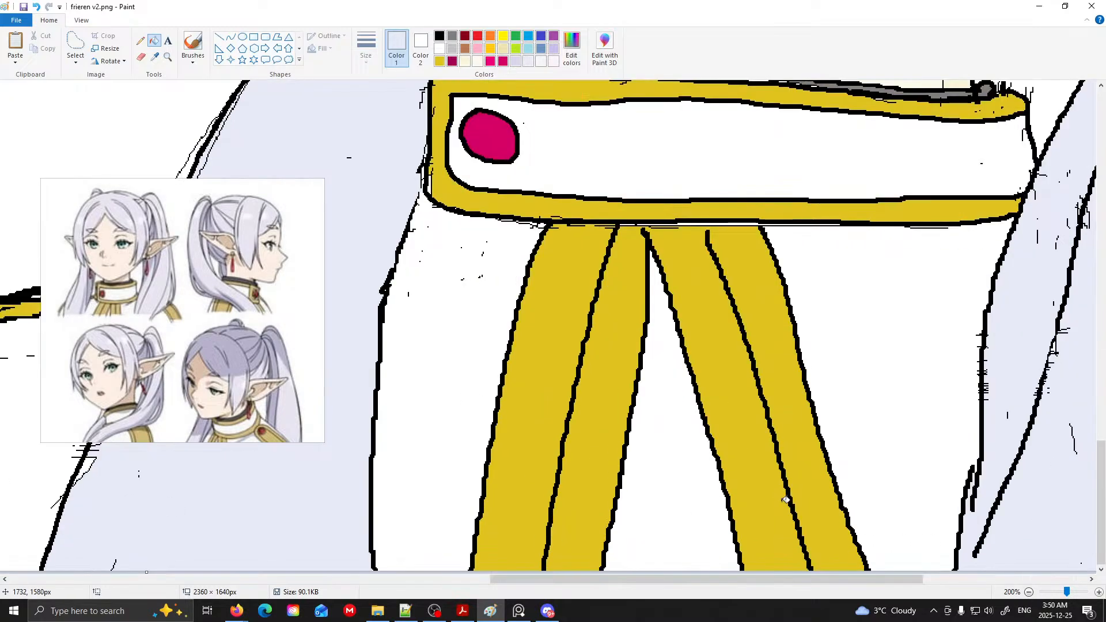
left_click(1029, 593)
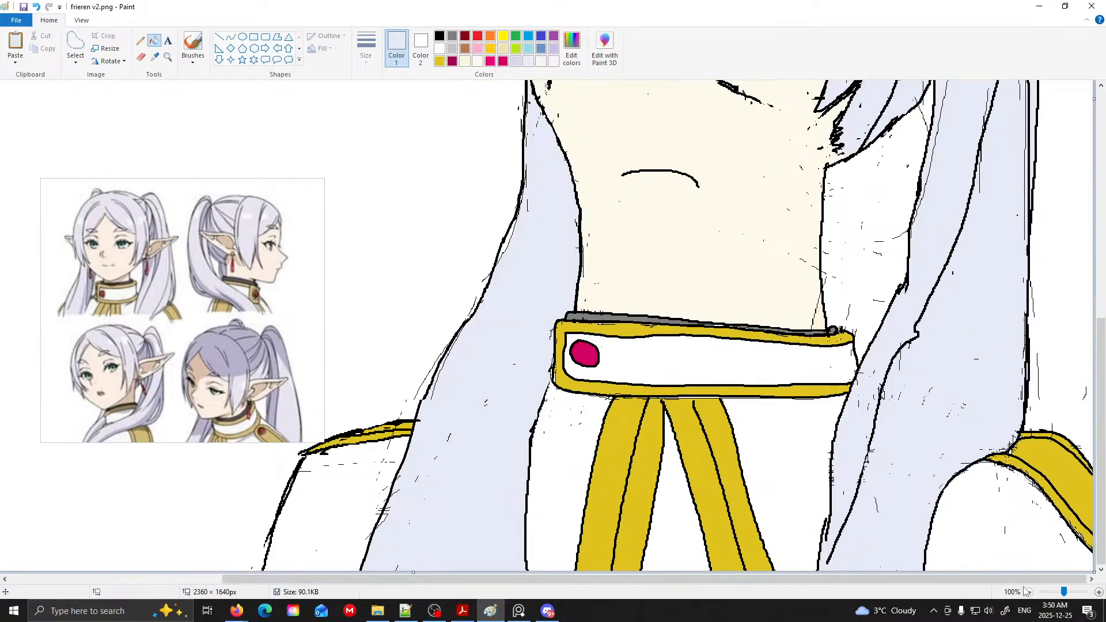
left_click(1029, 593)
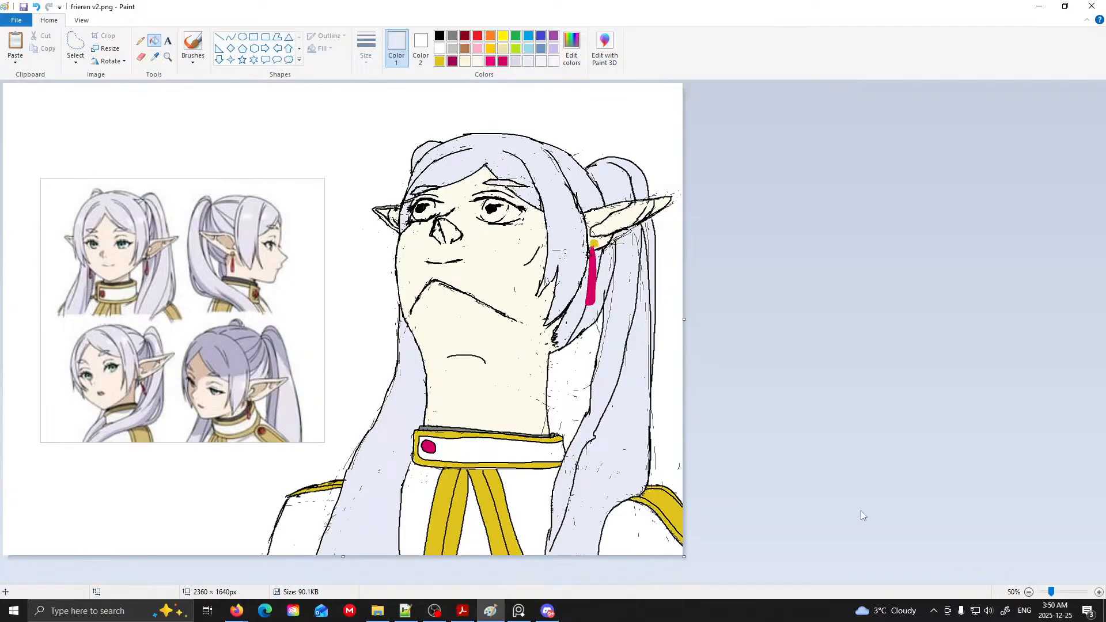
- Bring the coloured portrait with the light blue background into the reference view and move the reference window beside the canvas
scroll(237, 320, "down", 3)
left_click_drag(244, 313, 116, 296)
left_click_drag(227, 320, 154, 320)
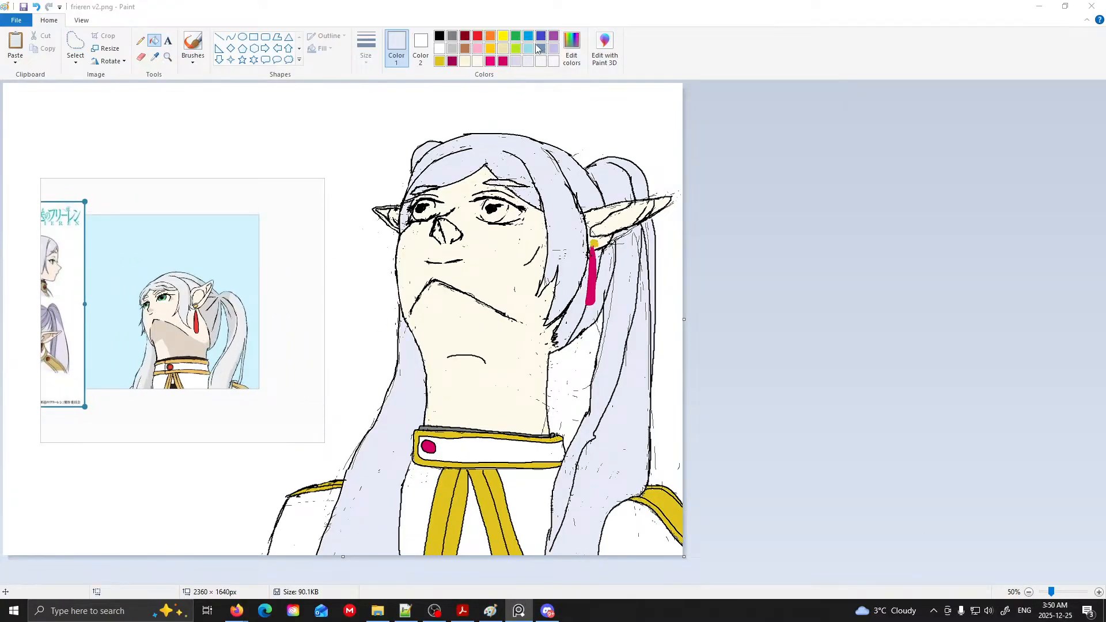
mouse_move(207, 276)
left_mouse_down()
mouse_move(1025, 317)
mouse_move(1014, 299)
left_mouse_up()
- Fill the white background around the character with pale turquoise, undoing the fills that cover the wrong areas
left_click(527, 48)
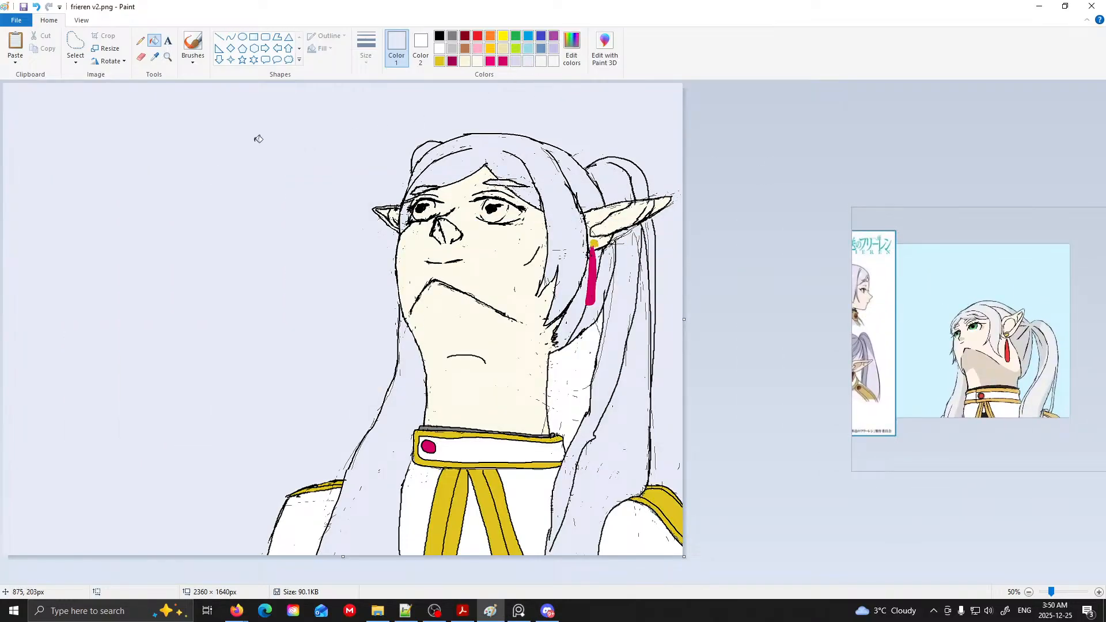
left_click(528, 49)
left_click(294, 154)
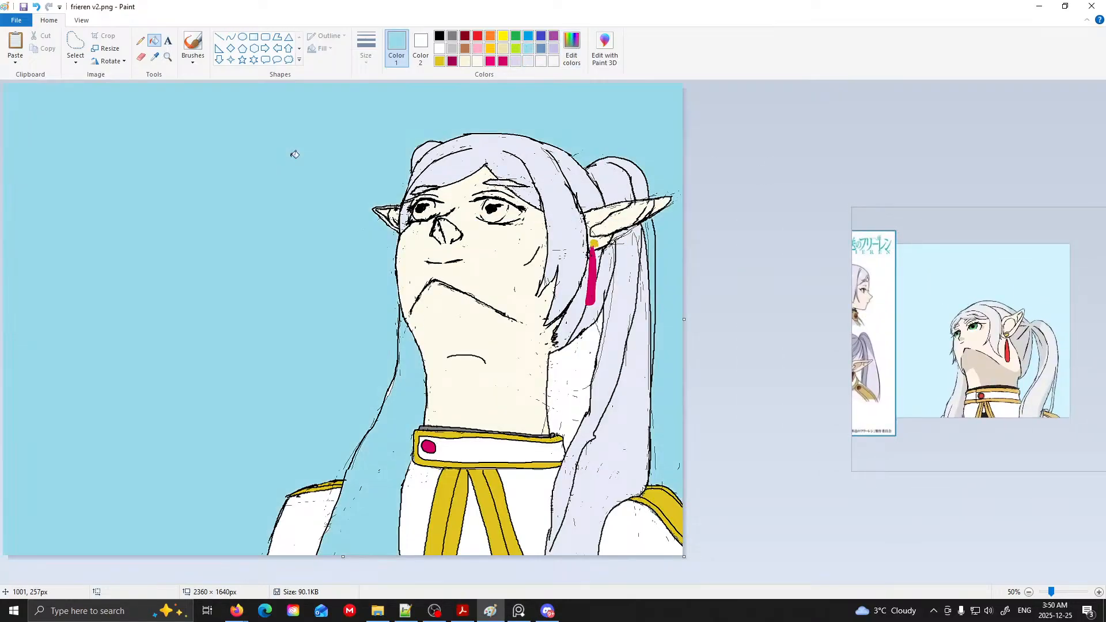
key("ctrl+z")
scroll(380, 321, "up", 2)
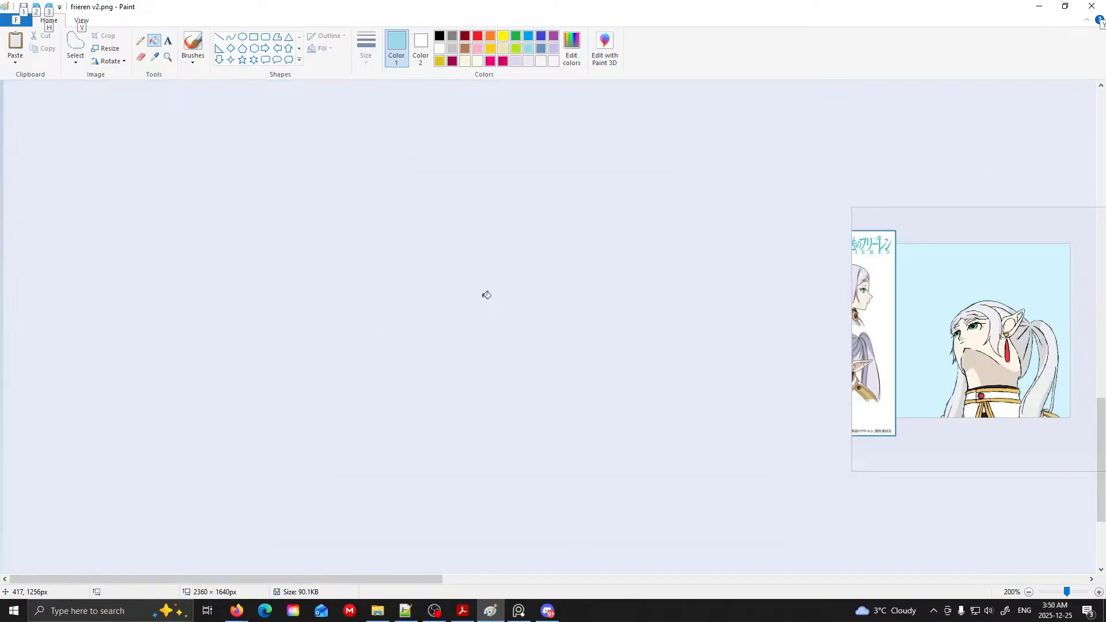
scroll(511, 205, "down", 1)
scroll(544, 276, "down", 1)
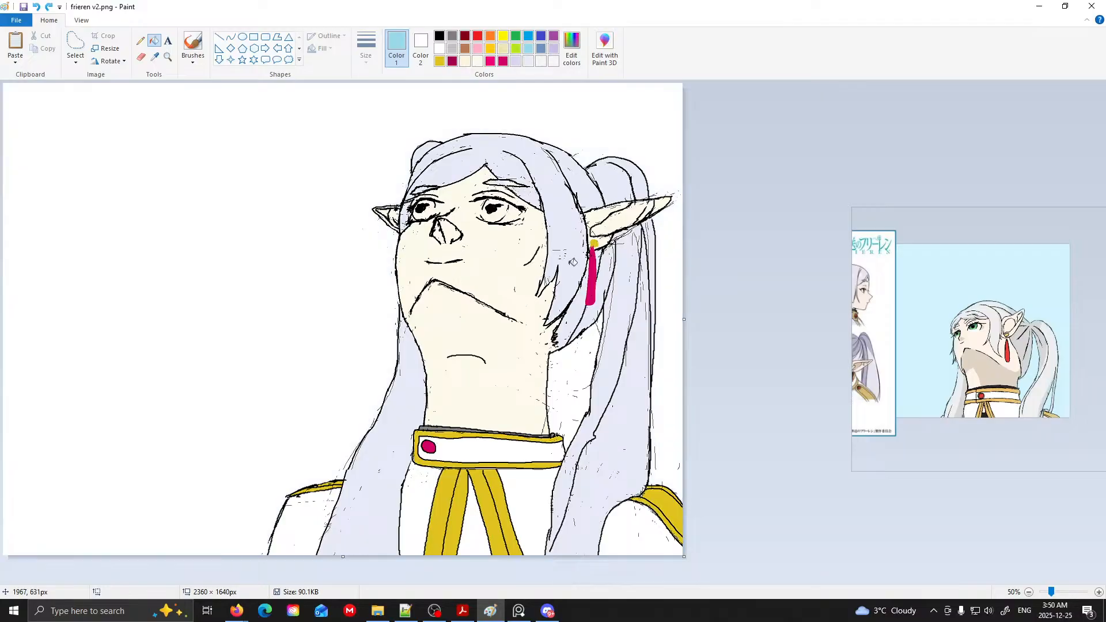
scroll(576, 253, "up", 1, "ctrl")
scroll(487, 328, "down", 6)
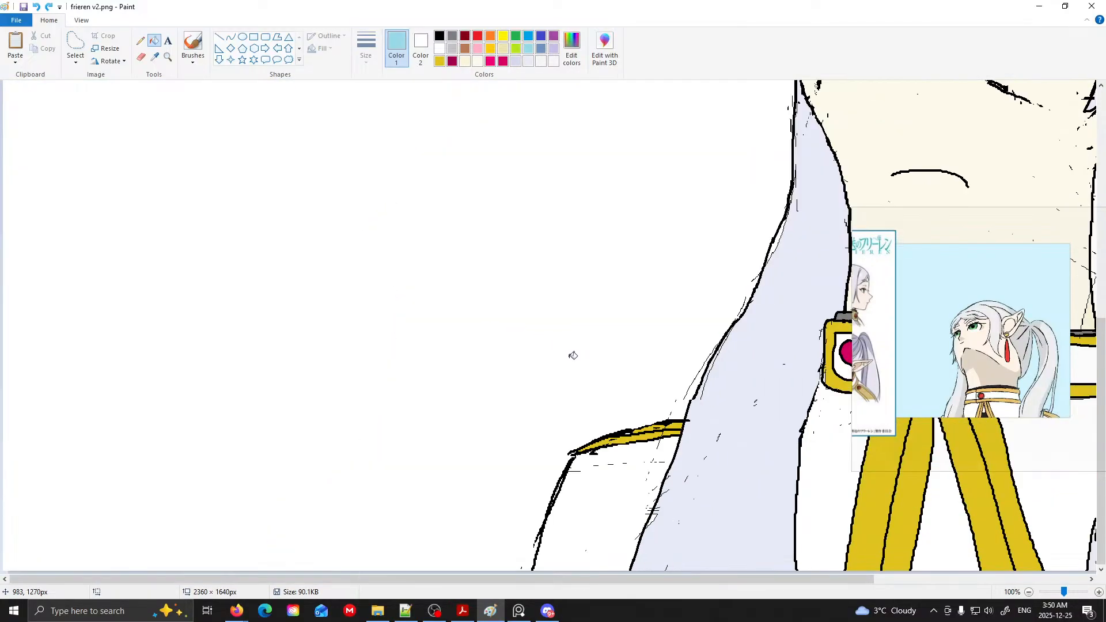
left_click(413, 176)
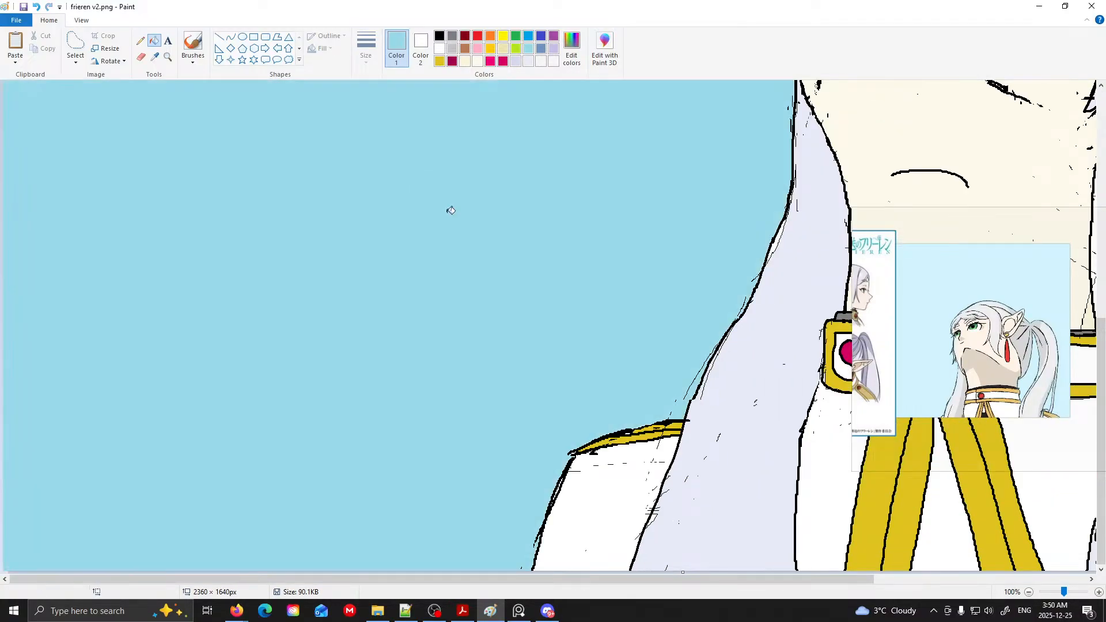
- Fill the white gap between the neck and the far ponytail with the pale turquoise used for the background
scroll(472, 225, "up", 4)
scroll(494, 240, "down", 1, "ctrl")
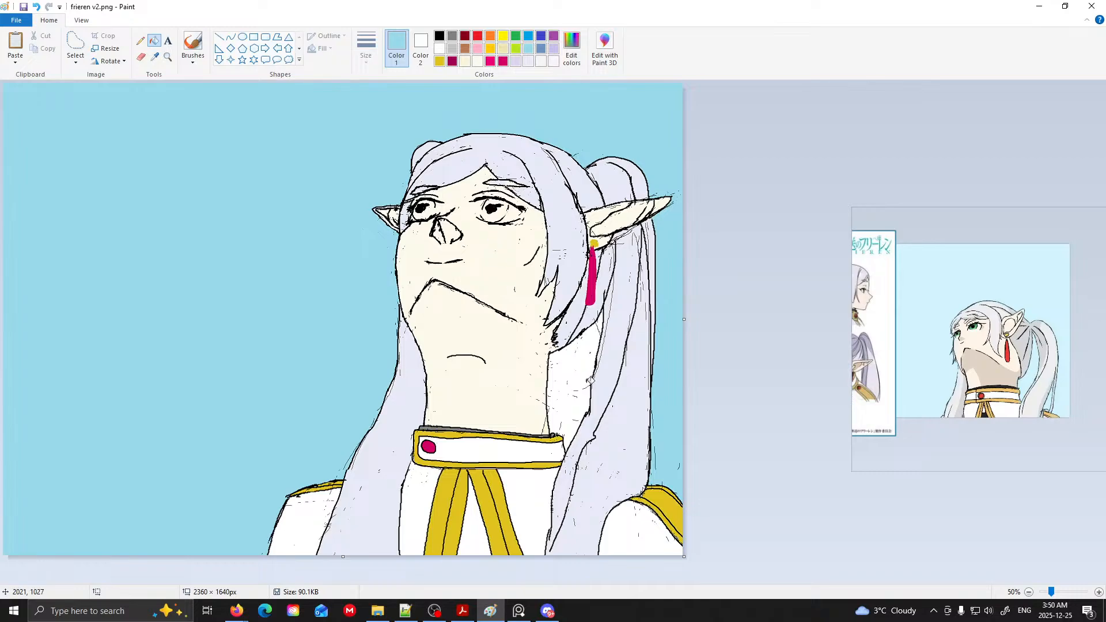
left_click(581, 375)
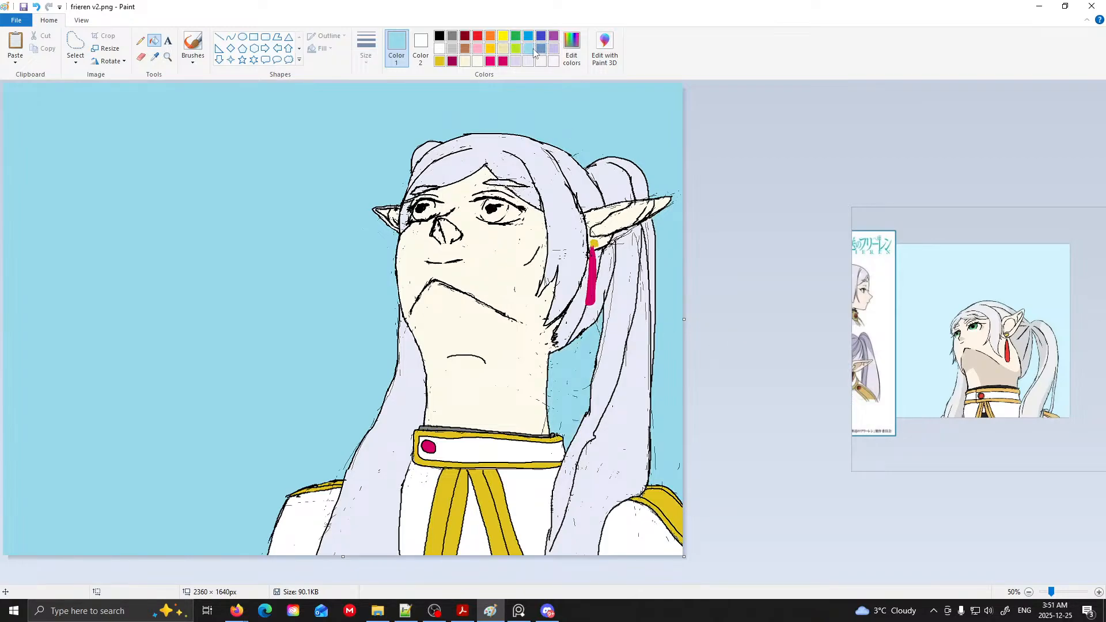
- Lighten the fill colour to RGB 213, 240, 247 and refill the background and the gap behind the neck
left_click(572, 47)
left_click_drag(675, 247, 676, 241)
left_click(456, 382)
left_click(316, 341)
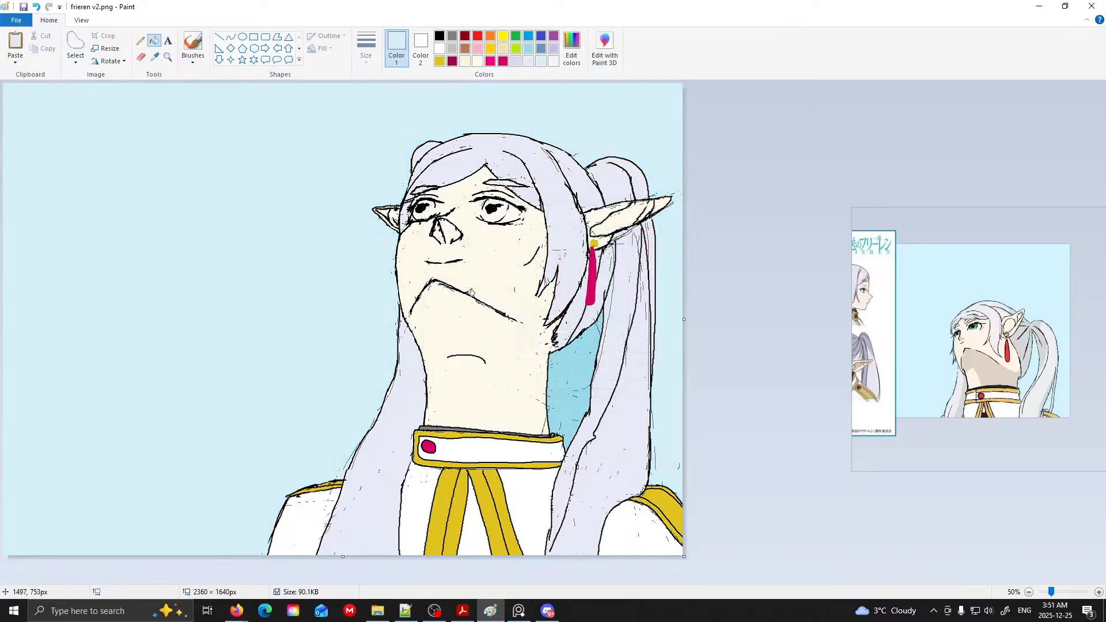
left_click(567, 353)
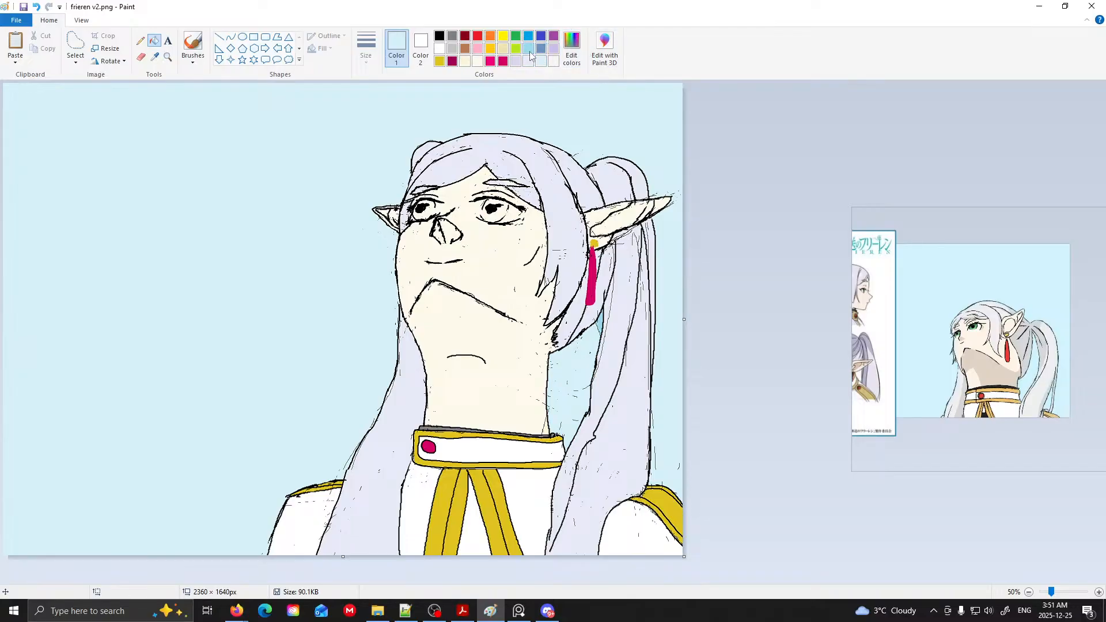
- Change the fill colour to a bluer RGB 208, 223, 251 and recolour the background and the gap behind the neck
left_click(572, 49)
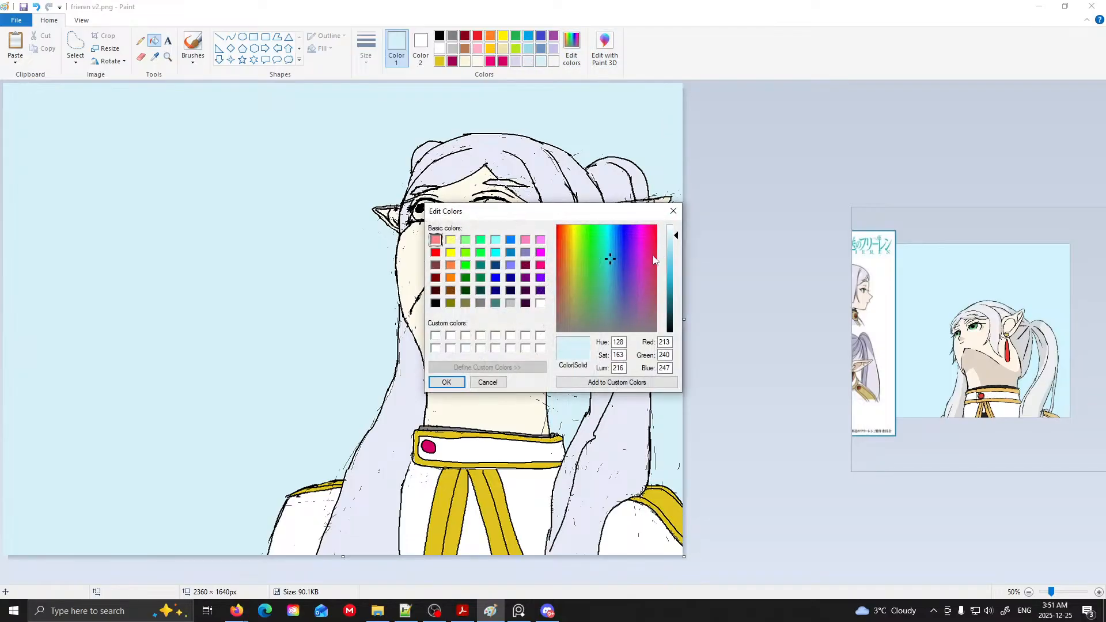
left_click(604, 244)
left_click(617, 242)
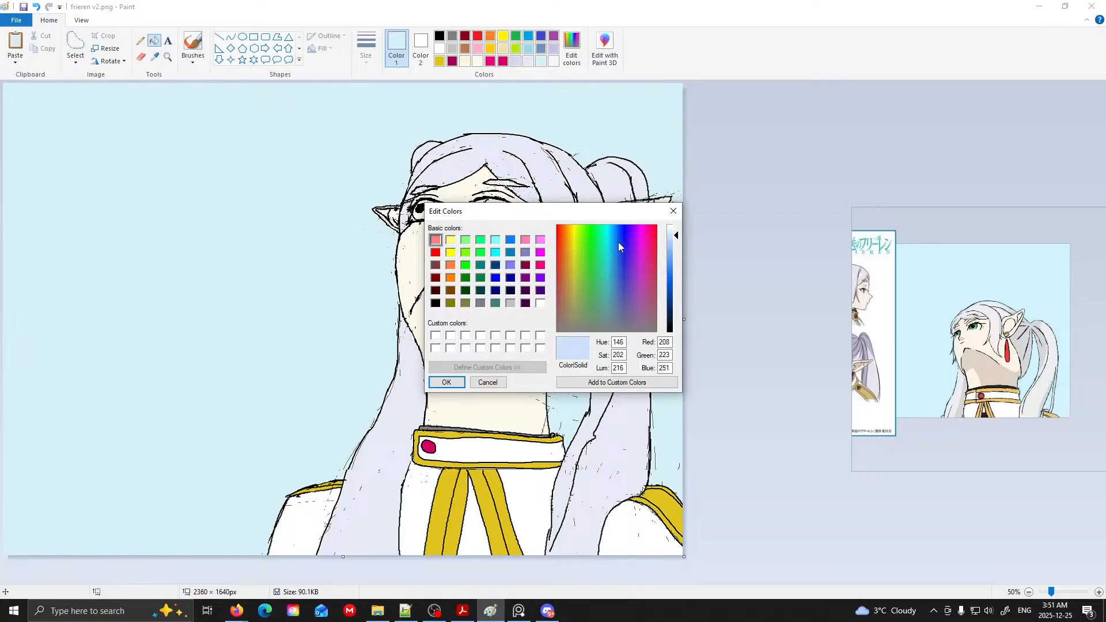
left_click(455, 381)
left_click(289, 301)
left_click(567, 354)
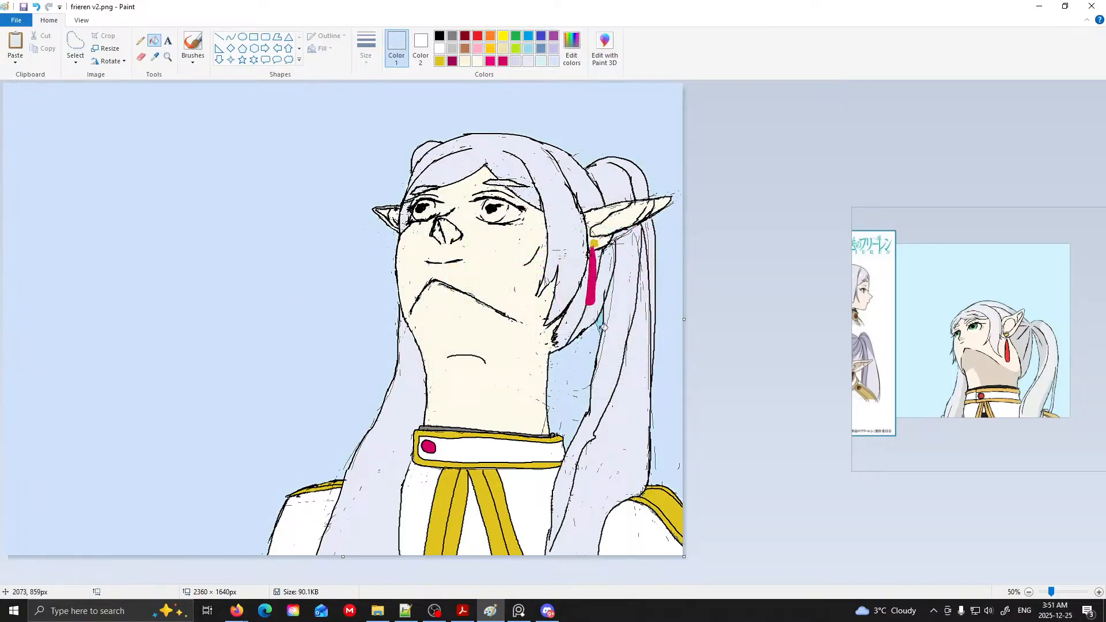
- Darken the light blue to RGB 192, 216, 250 and apply it to the background and the gap behind the neck
left_click(572, 47)
left_click_drag(674, 236, 675, 243)
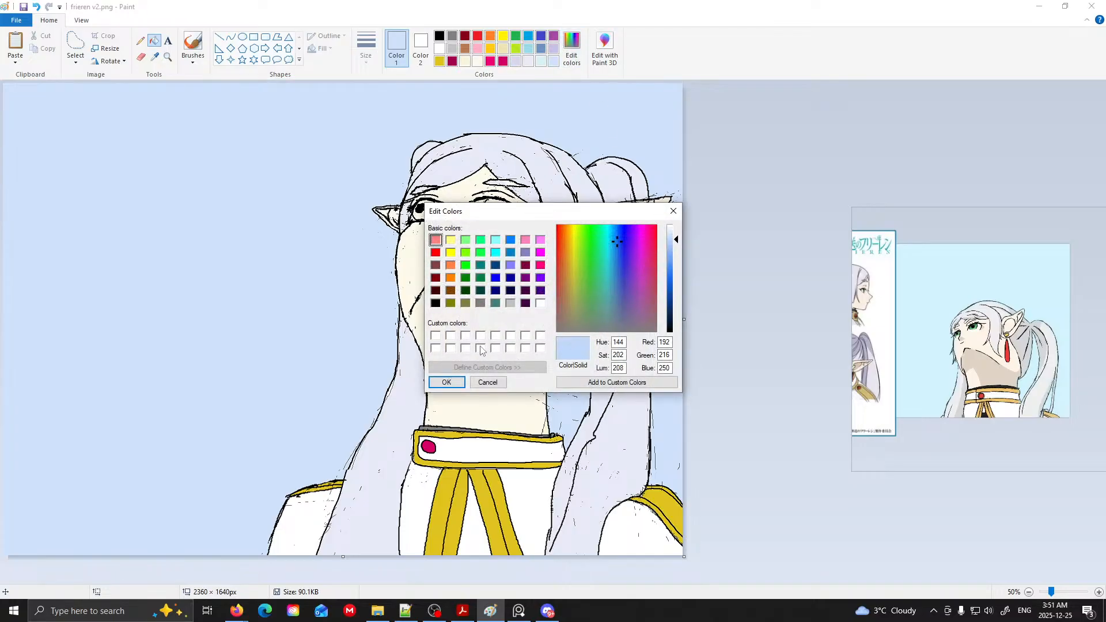
left_click(456, 382)
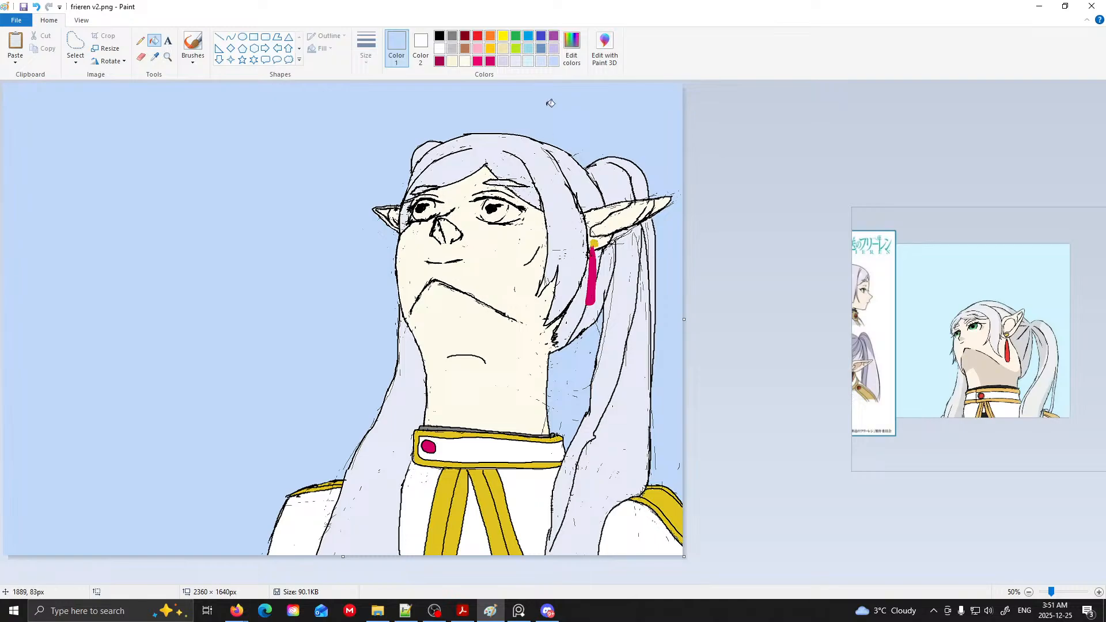
- Mix a pale aqua of RGB 191, 251, 244 and fill the background and the gap behind the neck with it
left_click(571, 47)
left_click(606, 238)
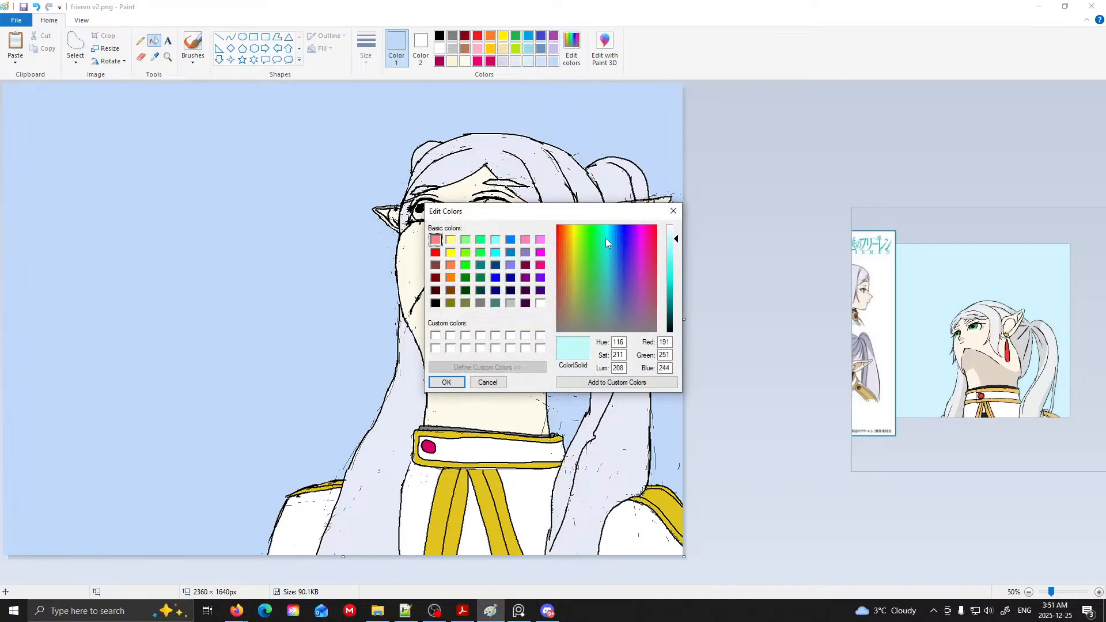
left_click(453, 383)
left_click(249, 288)
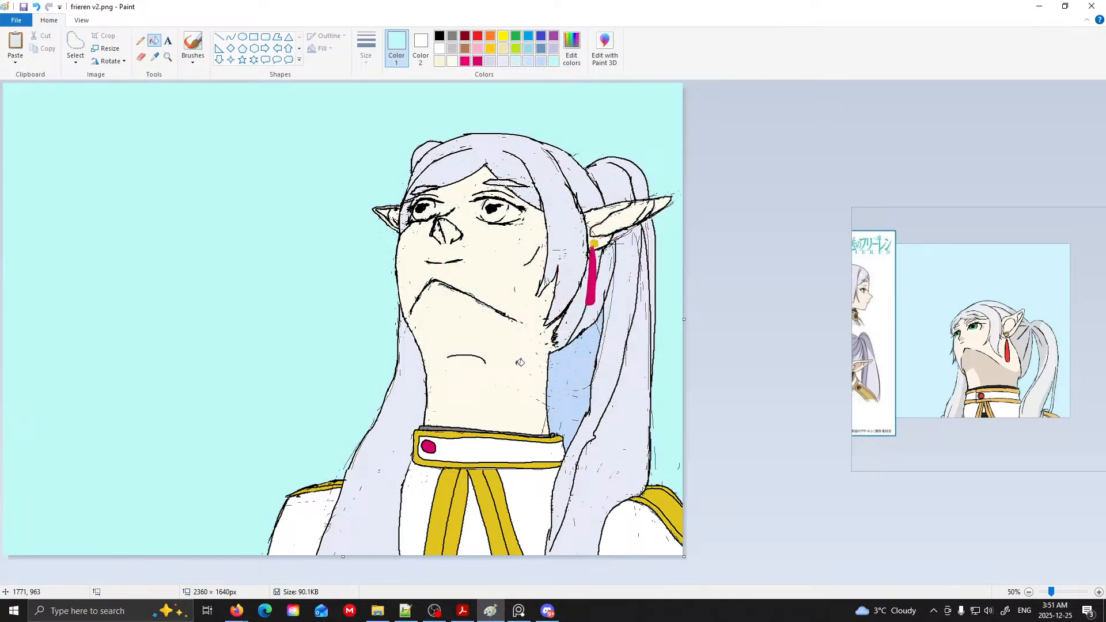
left_click(600, 330)
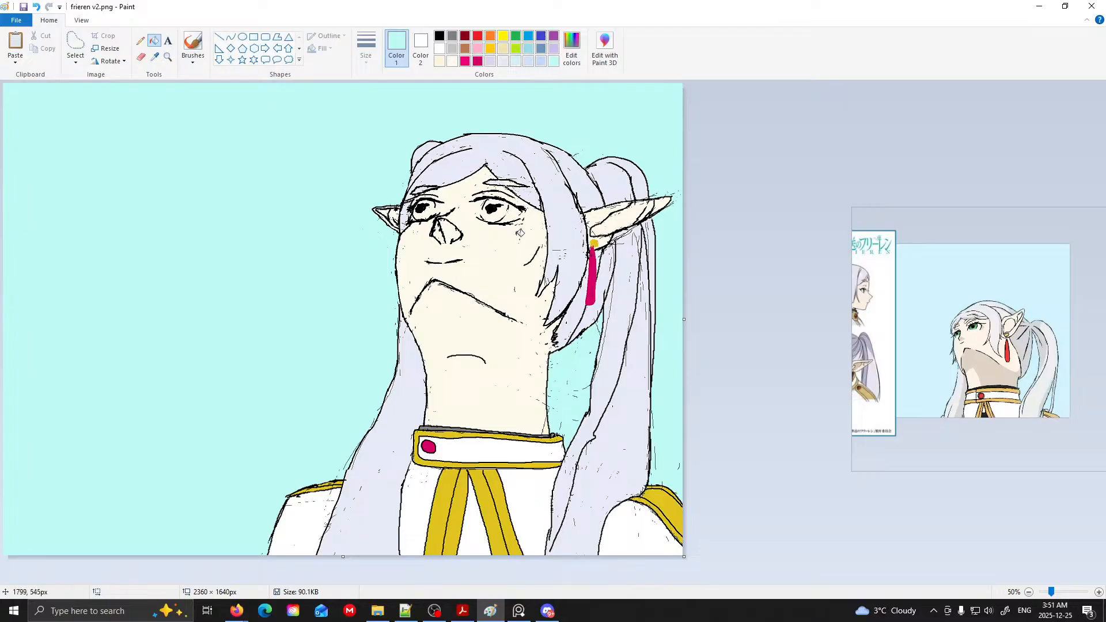
- Enlarge the coloured portrait in the reference view and examine the shadow on the neck above the collar
scroll(501, 216, "down", 1)
scroll(470, 237, "up", 1)
mouse_move(958, 344)
left_mouse_down()
mouse_move(824, 308)
mouse_move(903, 304)
left_mouse_up()
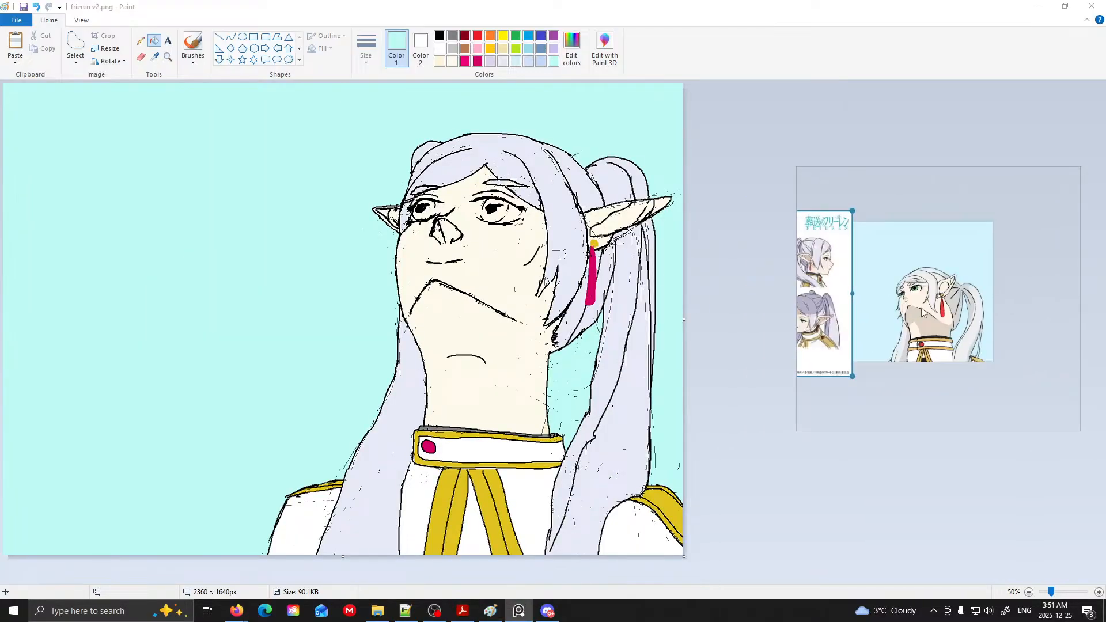
scroll(923, 312, "up", 6)
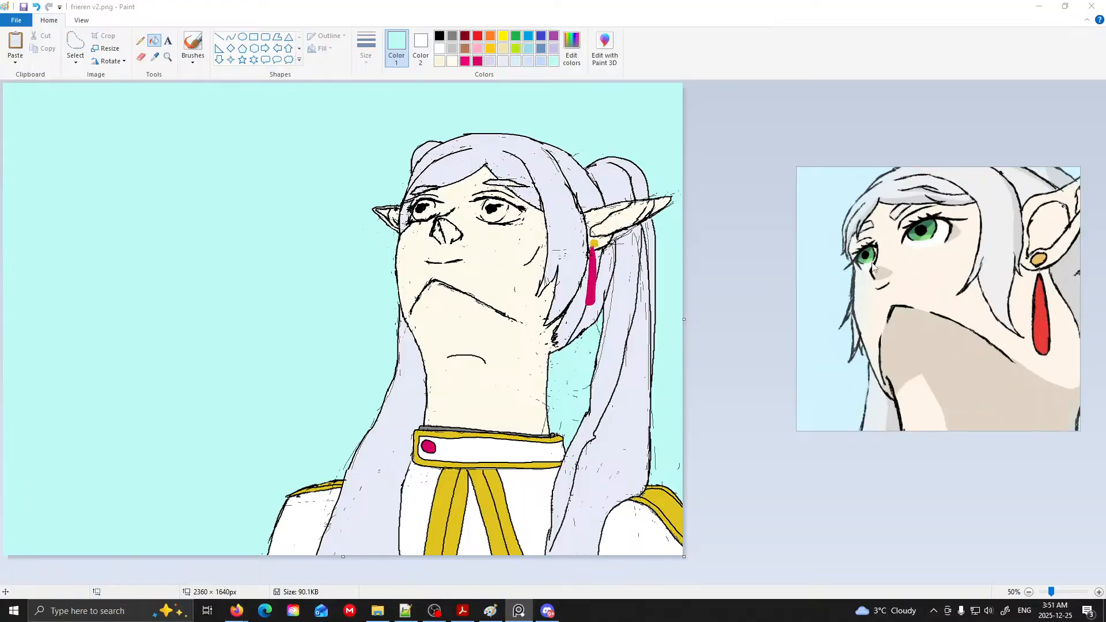
scroll(945, 299, "up", 1)
scroll(954, 306, "down", 1)
left_click_drag(989, 332, 872, 231)
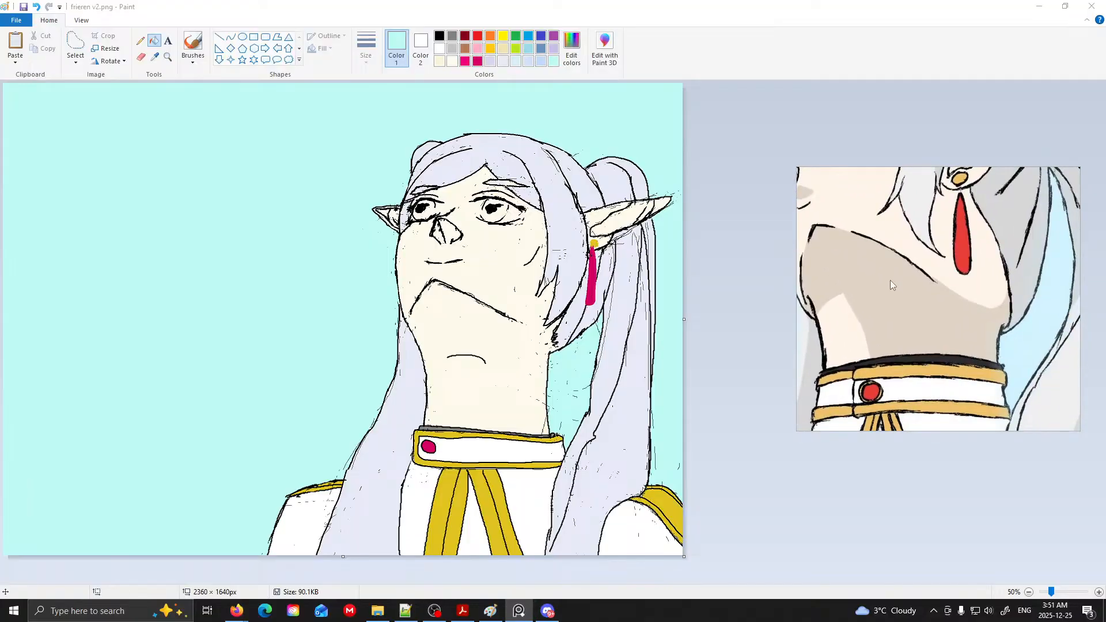
- Sample the skin colour from the neck and darken it to a beige shadow colour of RGB 233, 223, 192
left_click(484, 68)
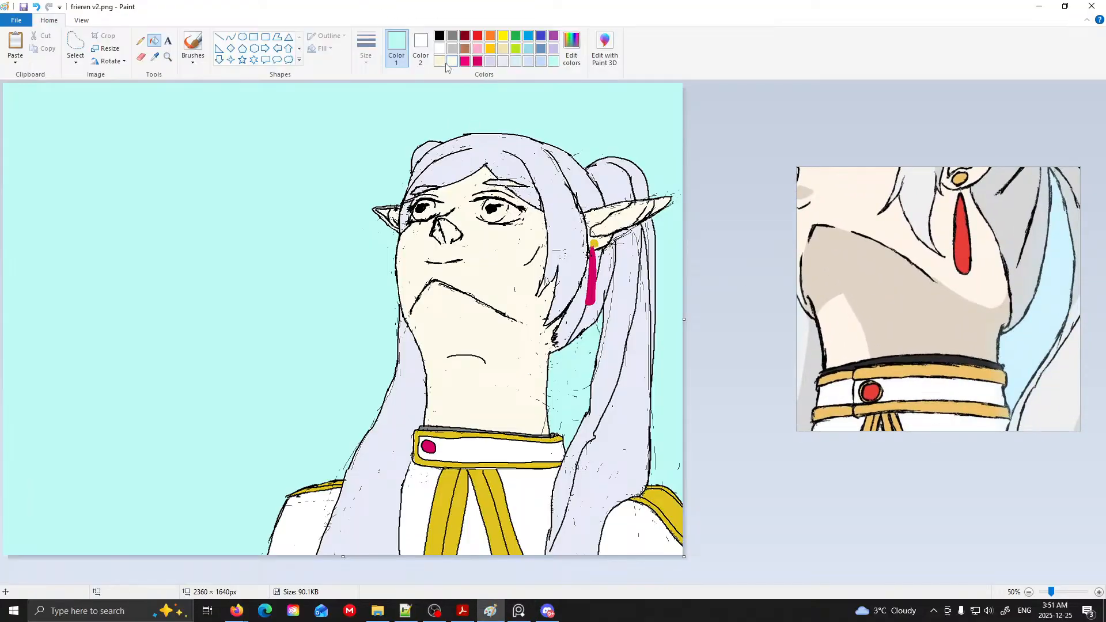
left_click(154, 57)
left_click(507, 345)
left_click_drag(856, 338, 918, 360)
left_click(581, 50)
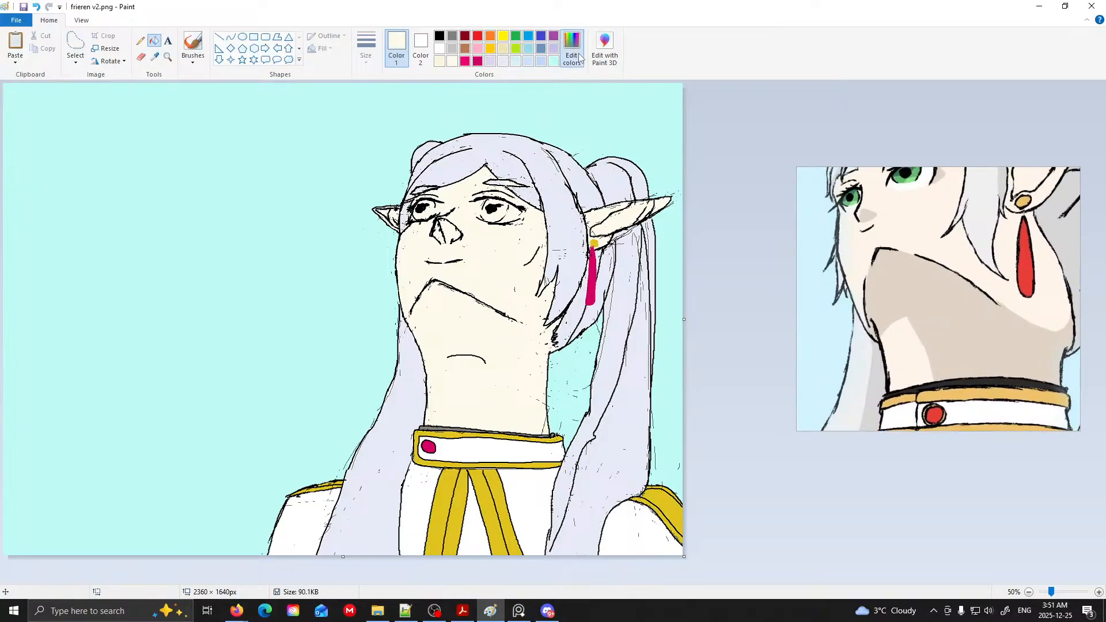
left_click(579, 54)
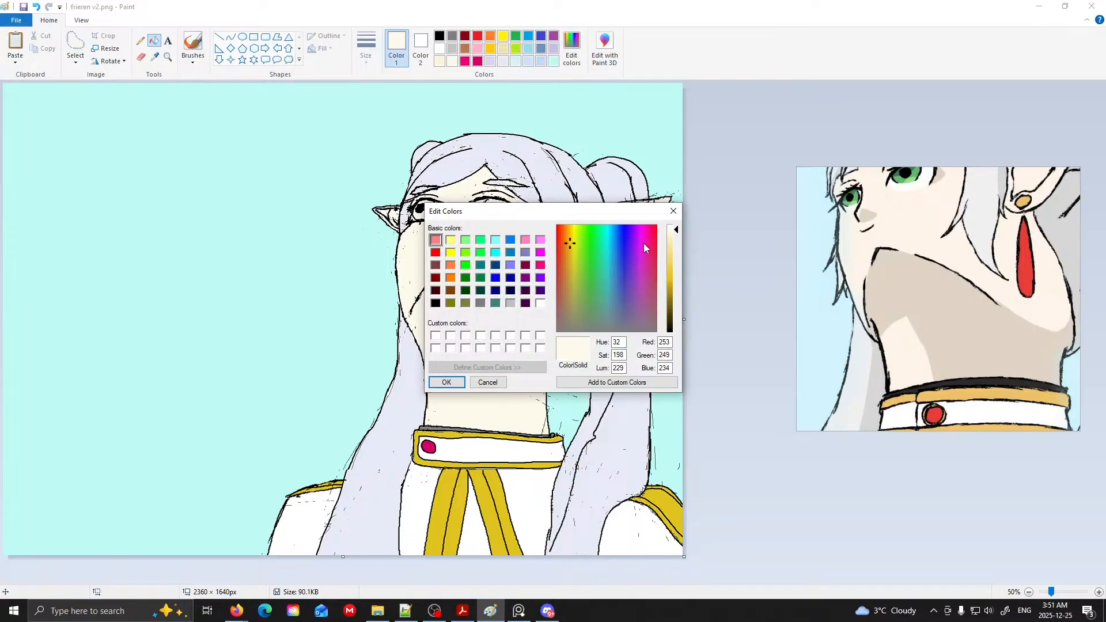
left_click_drag(674, 233, 662, 248)
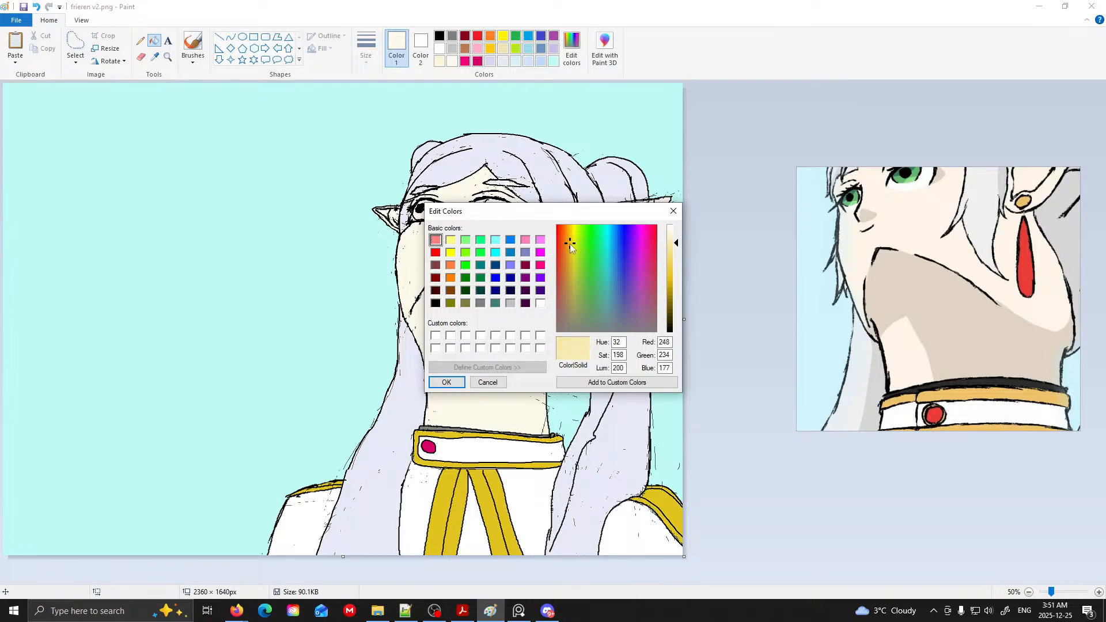
left_click_drag(569, 244, 569, 281)
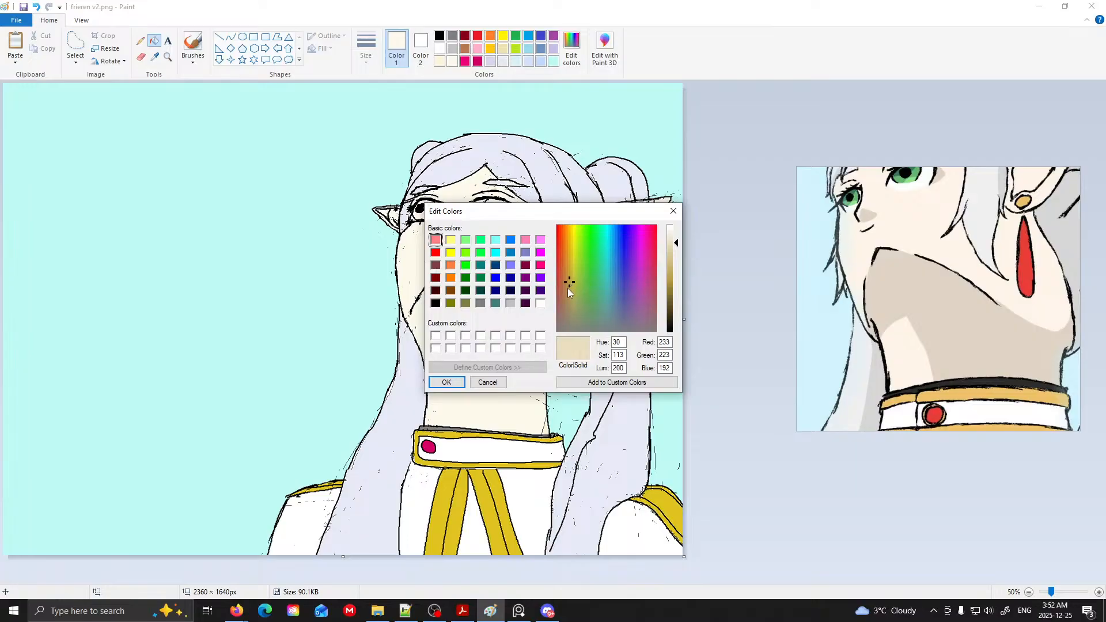
left_click(447, 382)
- Test the beige with a Pencil stroke under the chin, undo it, and mute the colour to RGB 228, 221, 197
left_click(140, 40)
left_click_drag(435, 314, 490, 337)
key("ctrl+z")
left_click(572, 55)
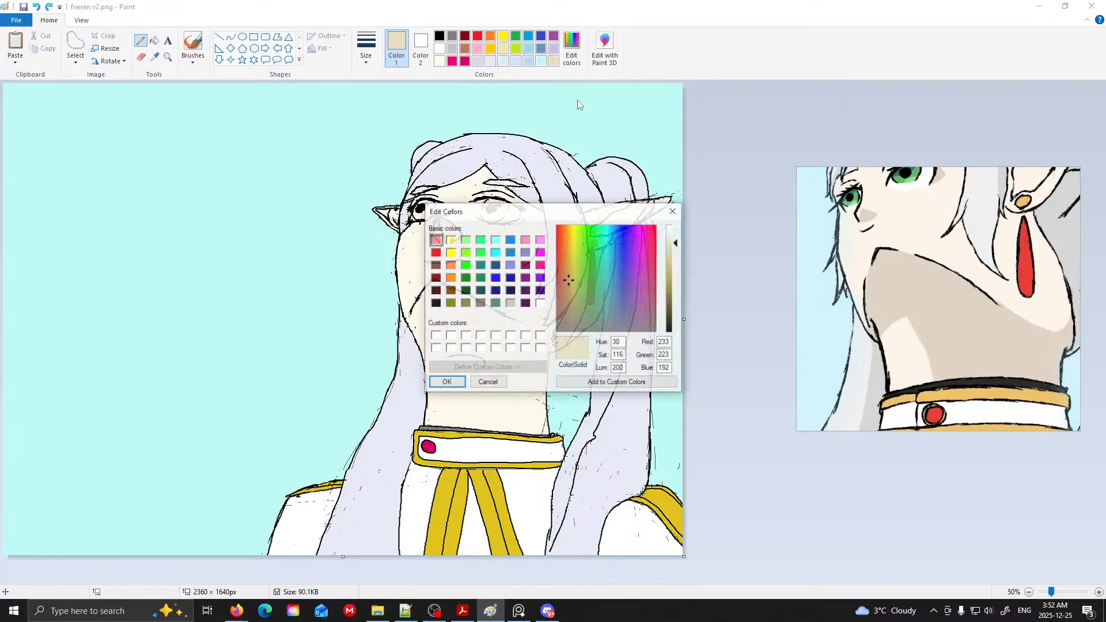
left_click_drag(566, 280, 569, 295)
left_click(570, 290)
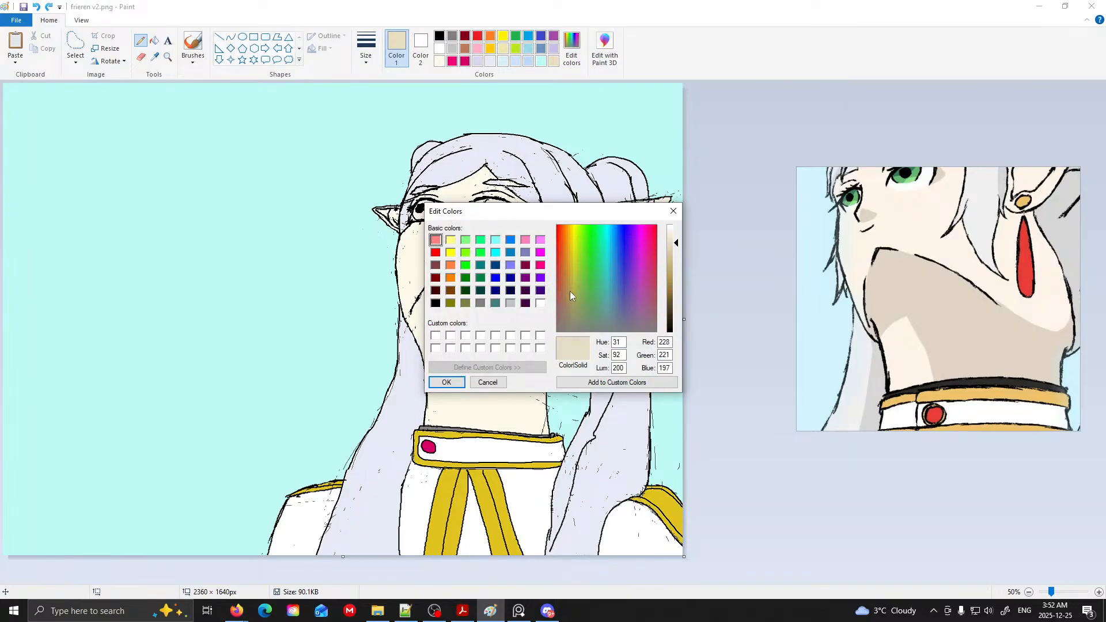
left_click(452, 381)
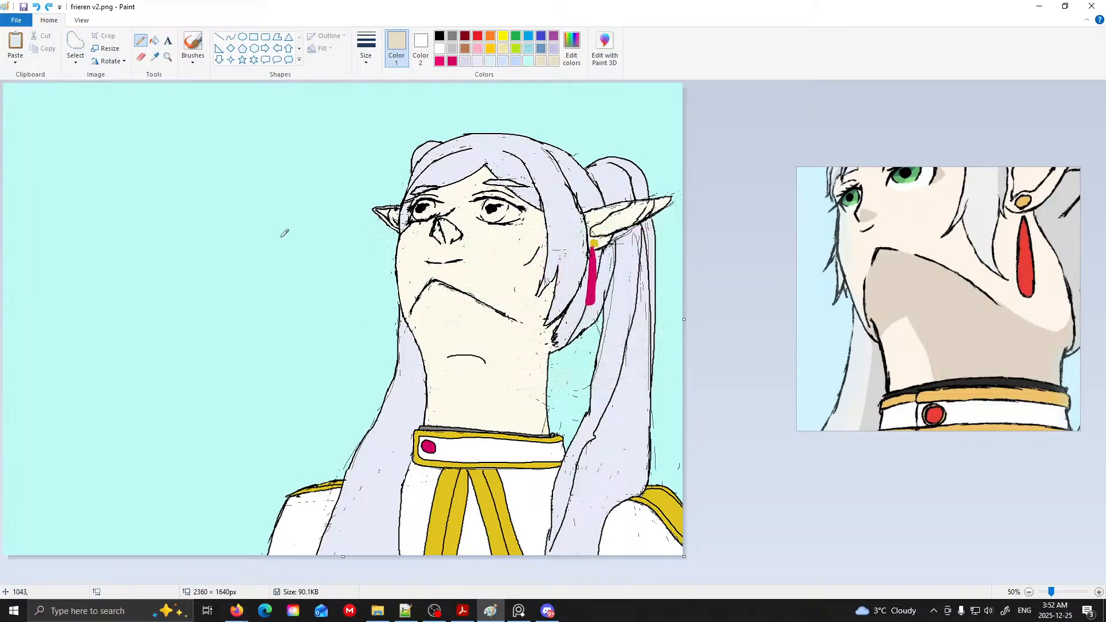
- Draw the neck shadow's boundaries with the thickest Pencil in muted beige, leaving a light patch above the collar, and fill the shadow
left_click(373, 56)
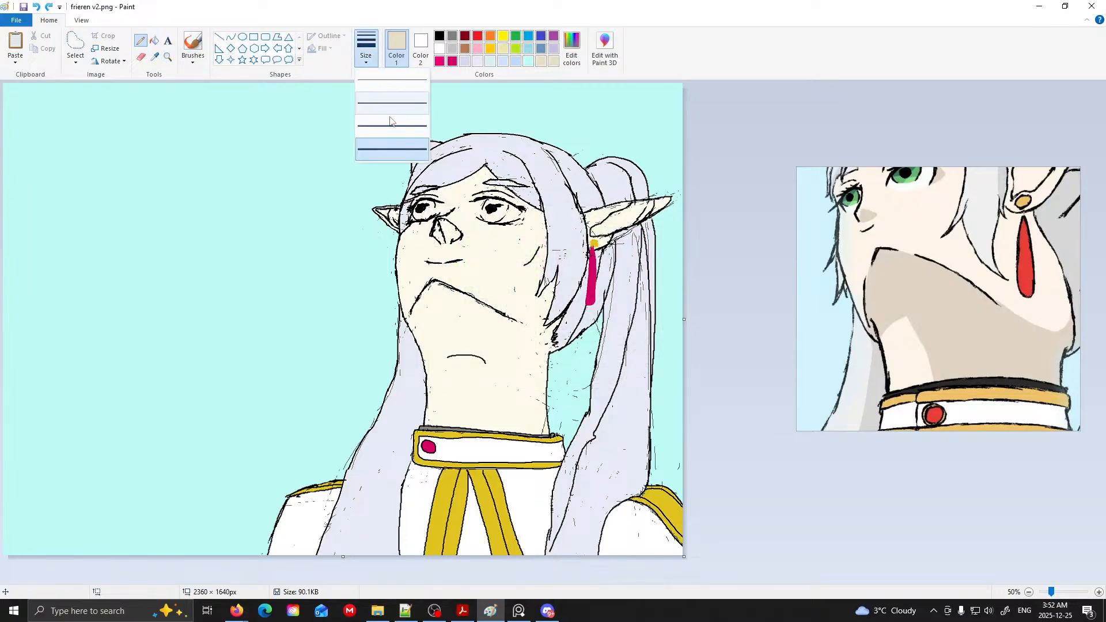
left_click(380, 150)
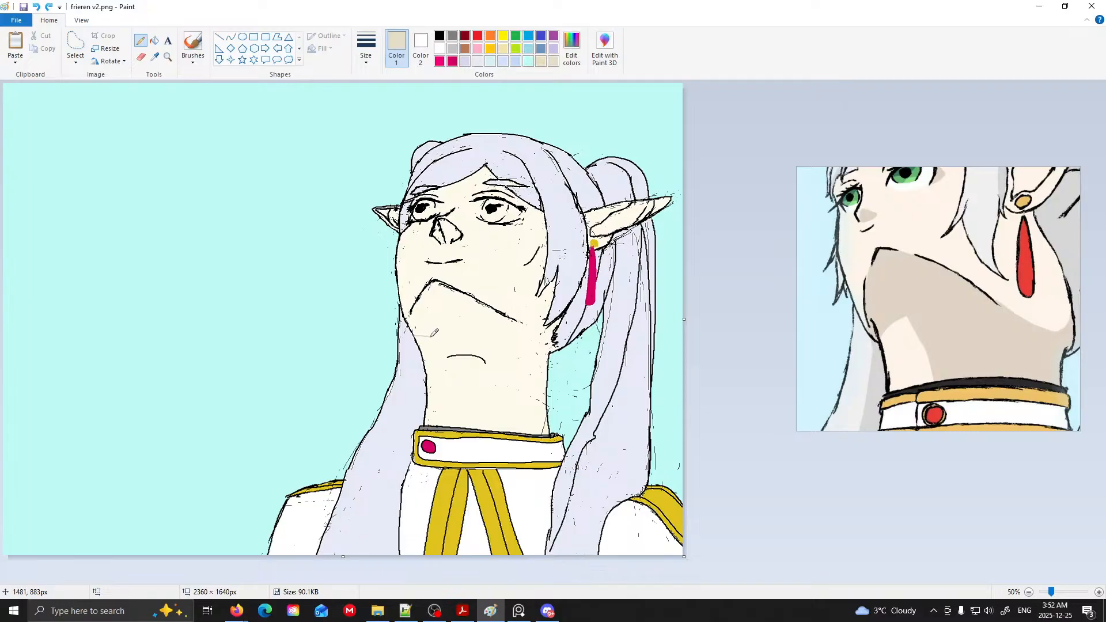
left_click_drag(470, 345, 490, 395)
key("ctrl+z")
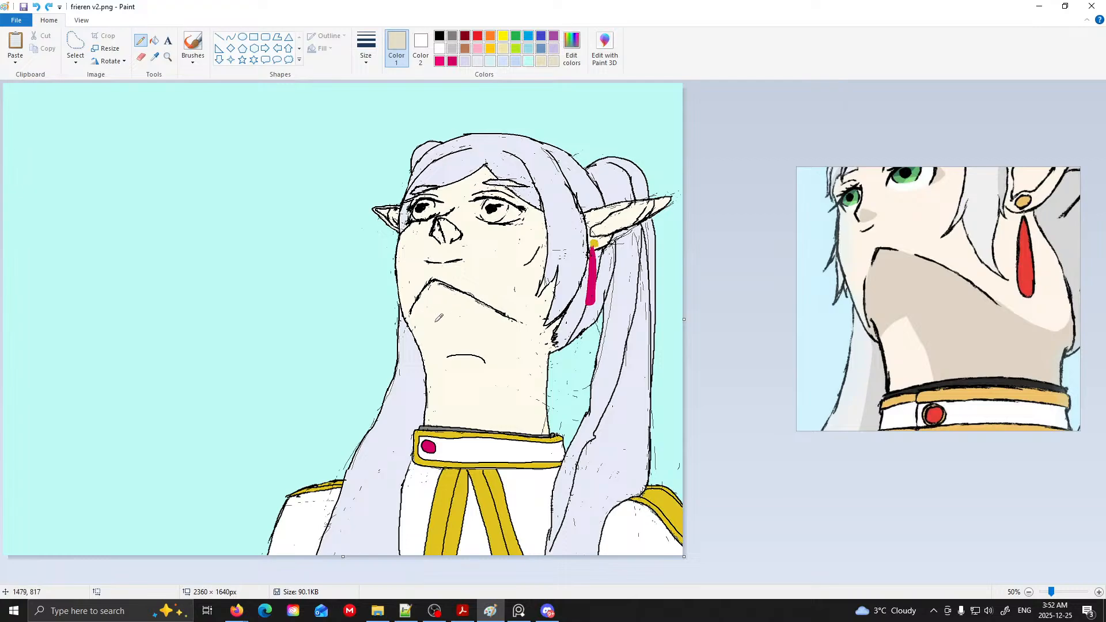
left_click_drag(411, 321, 441, 315)
key("ctrl+z")
left_click_drag(510, 322, 540, 333)
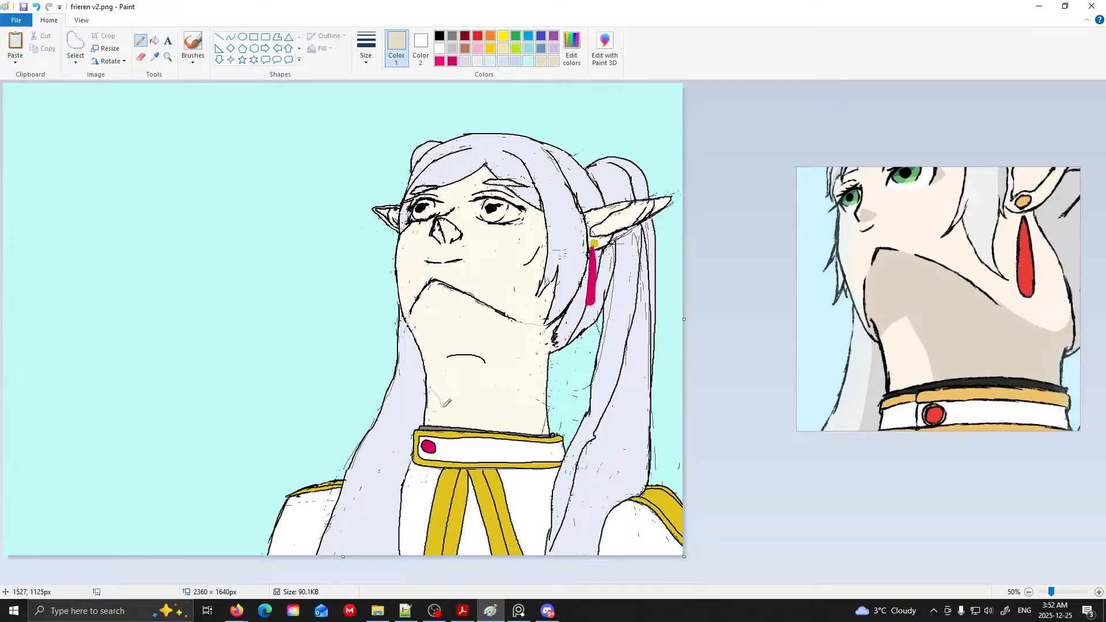
left_click_drag(438, 398, 468, 423)
left_click(154, 40)
left_click(468, 332)
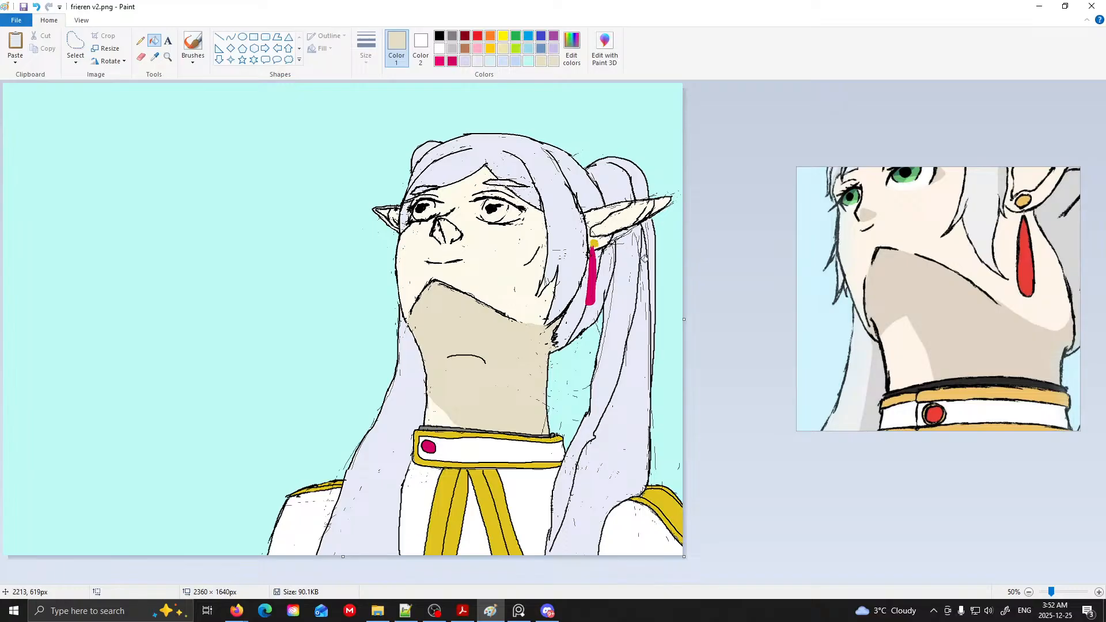
- Enlarge the reference around the ear and place it beside the character's face with the near ear in close view
left_click_drag(947, 207, 872, 292)
scroll(873, 292, "up", 2)
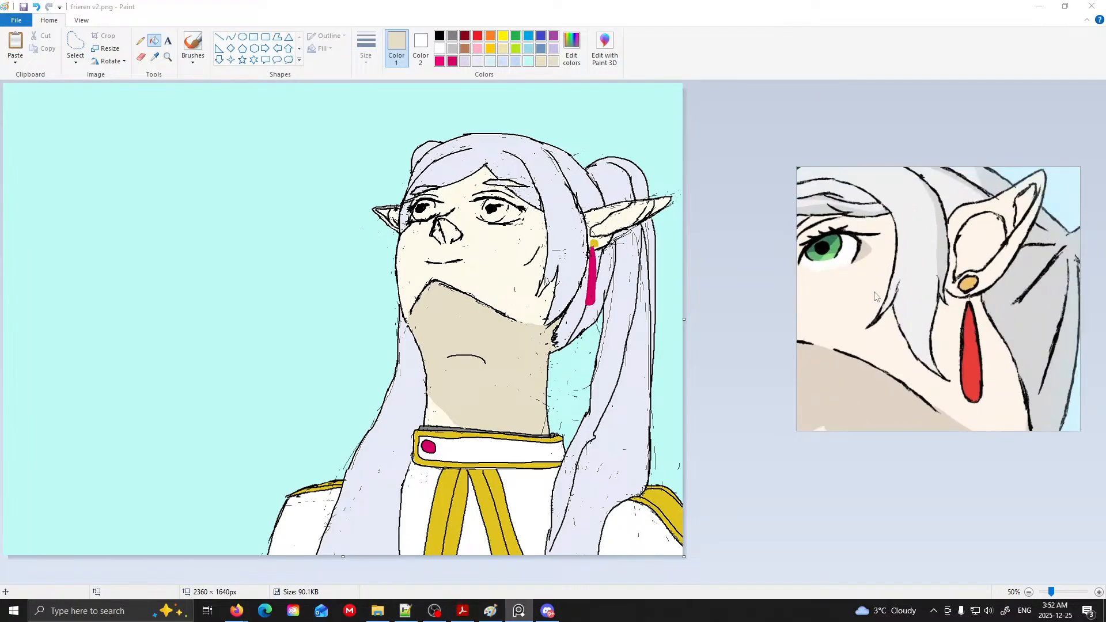
scroll(560, 283, "up", 1)
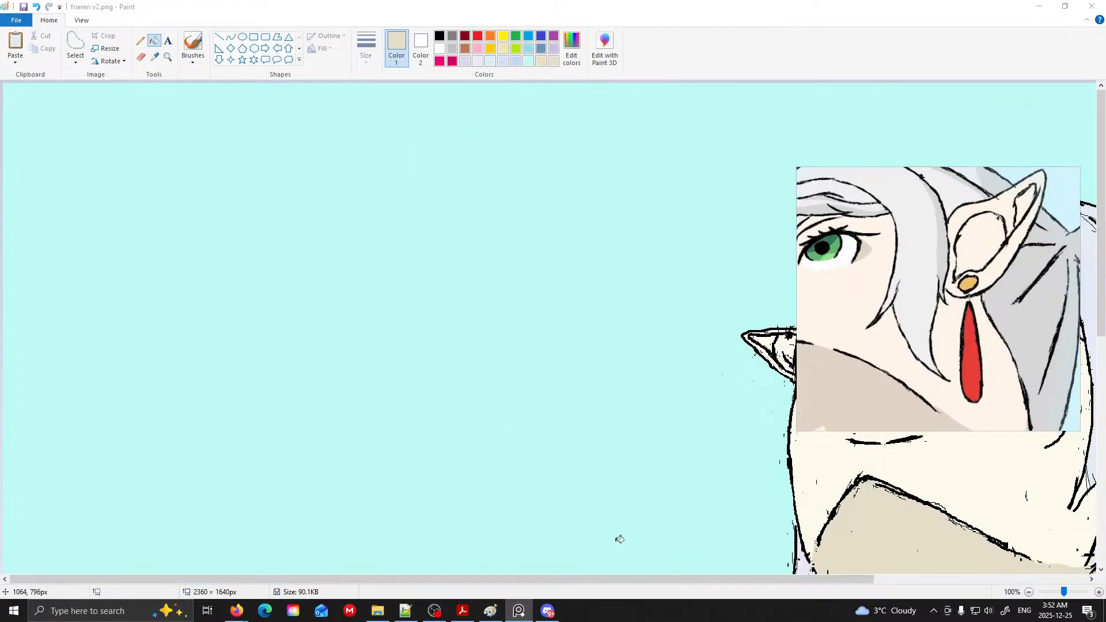
left_click_drag(625, 579, 1052, 546)
left_click_drag(859, 189, 370, 261)
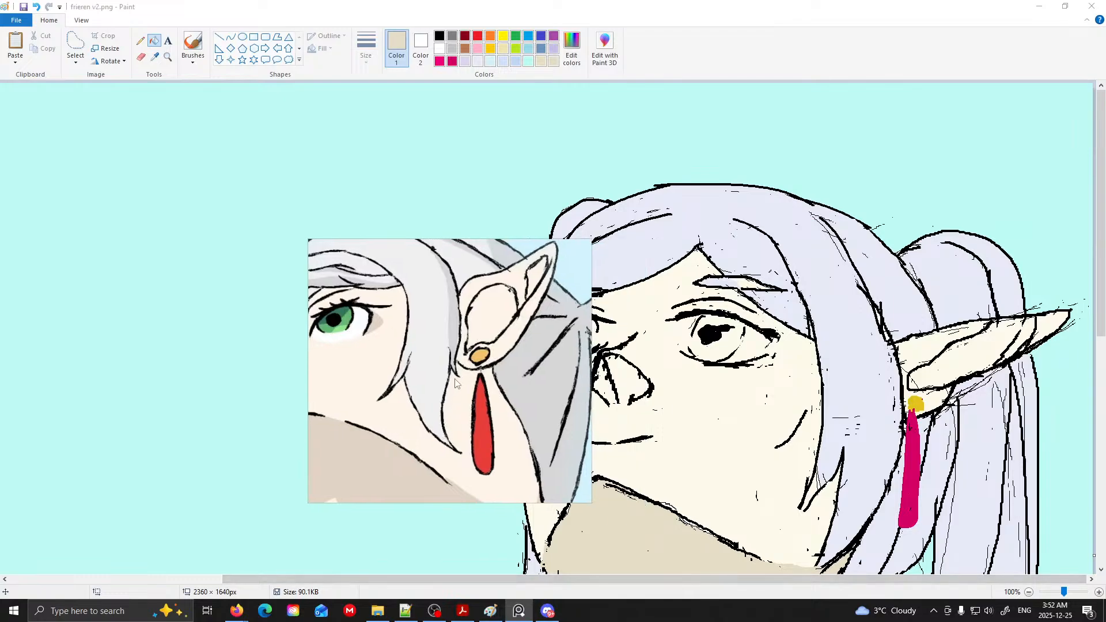
- Outline a muted beige shadow in the near ear with the Pencil, fill it, and move the reference off the portrait
left_click(140, 40)
left_click(140, 40)
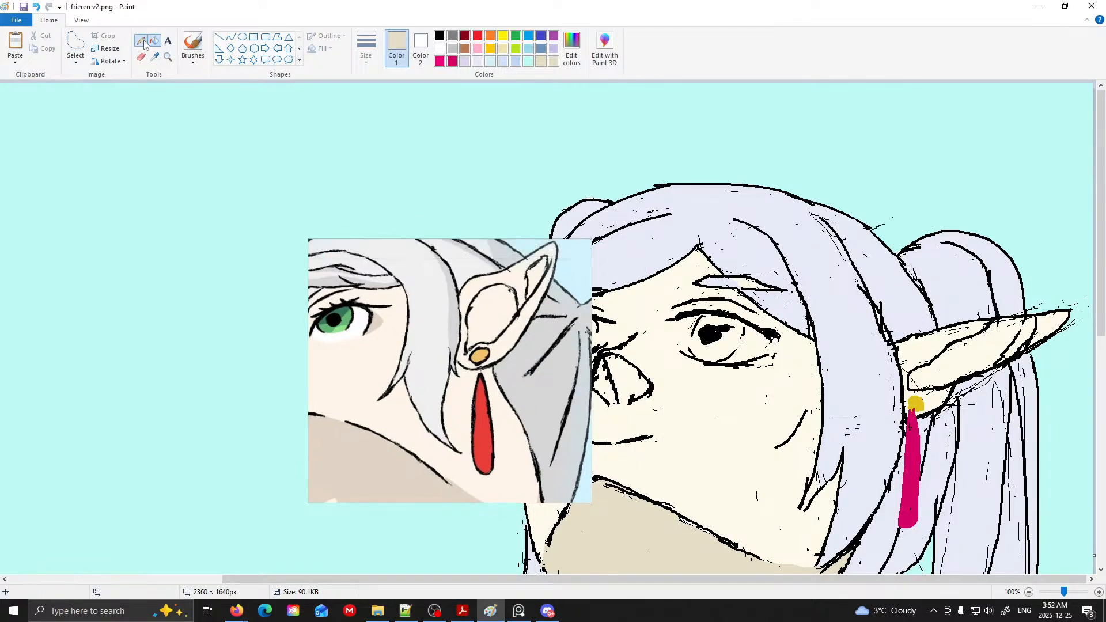
mouse_move(1059, 321)
left_mouse_down()
mouse_move(987, 357)
mouse_move(985, 333)
mouse_move(956, 349)
left_mouse_up()
key("ctrl+z")
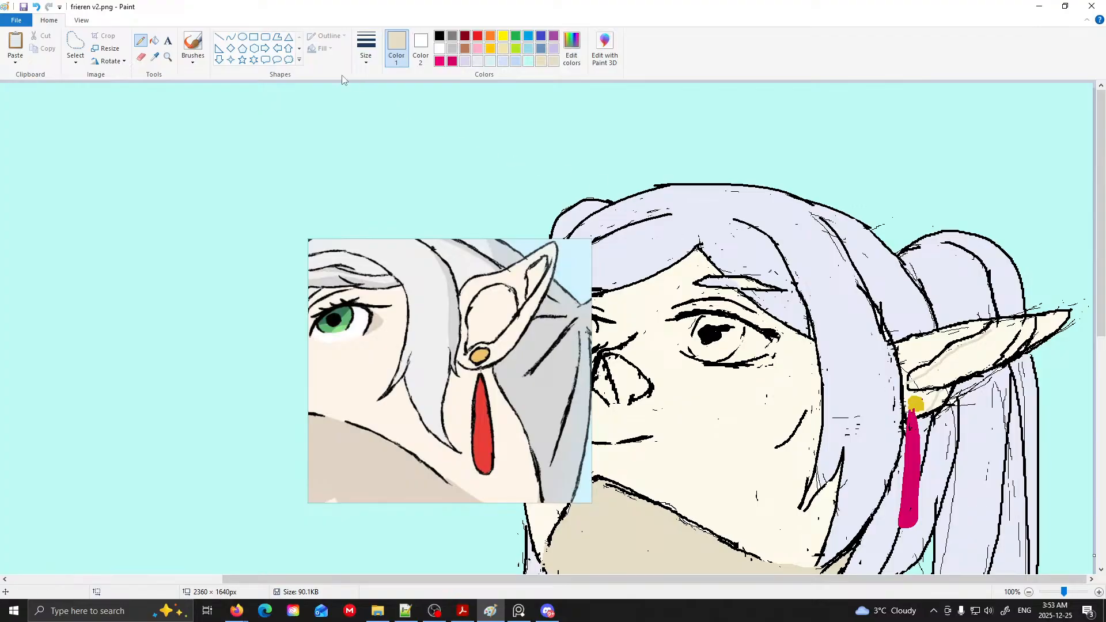
left_click(154, 40)
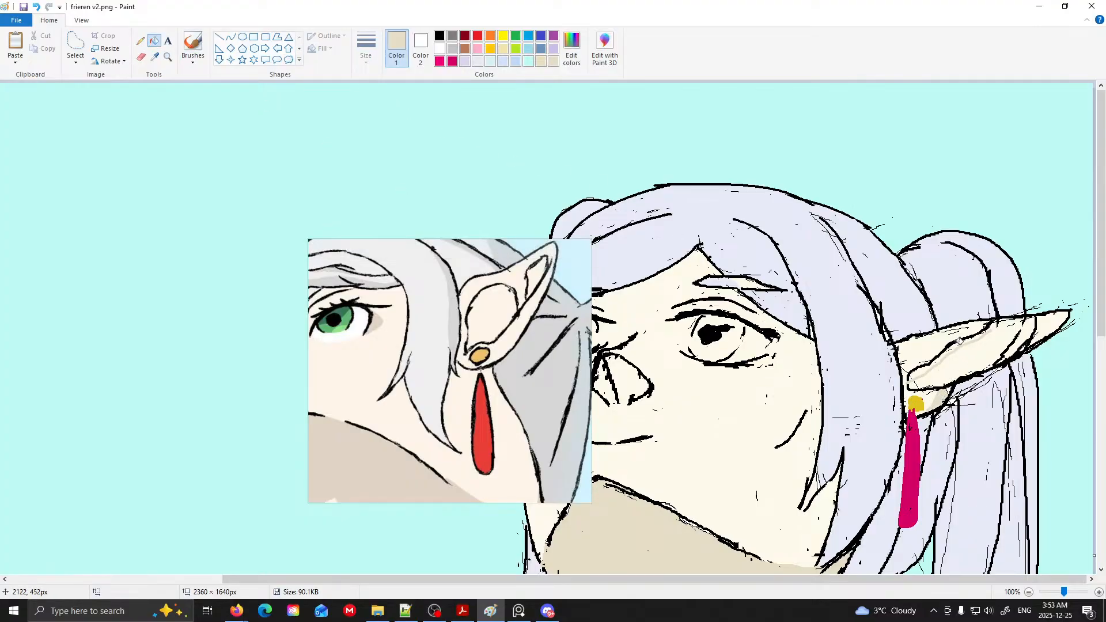
left_click(960, 343)
scroll(942, 431, "down", 1)
left_click_drag(474, 328, 928, 305)
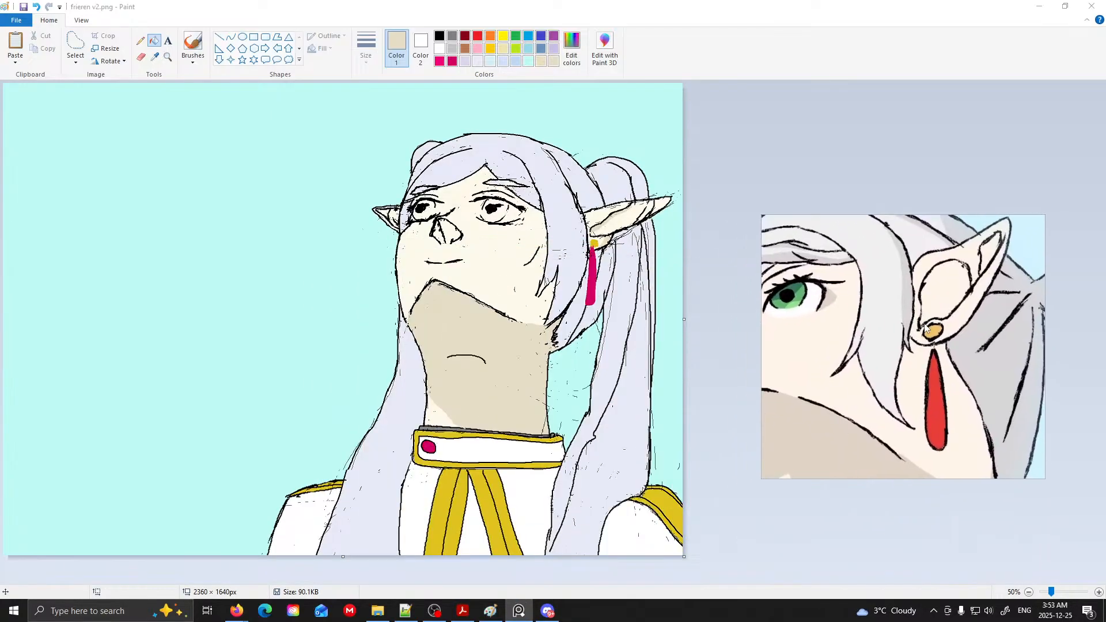
- Focus the reference on the near eye and place it beside the portrait's face, with the eyes and nose in close view
left_click(142, 42)
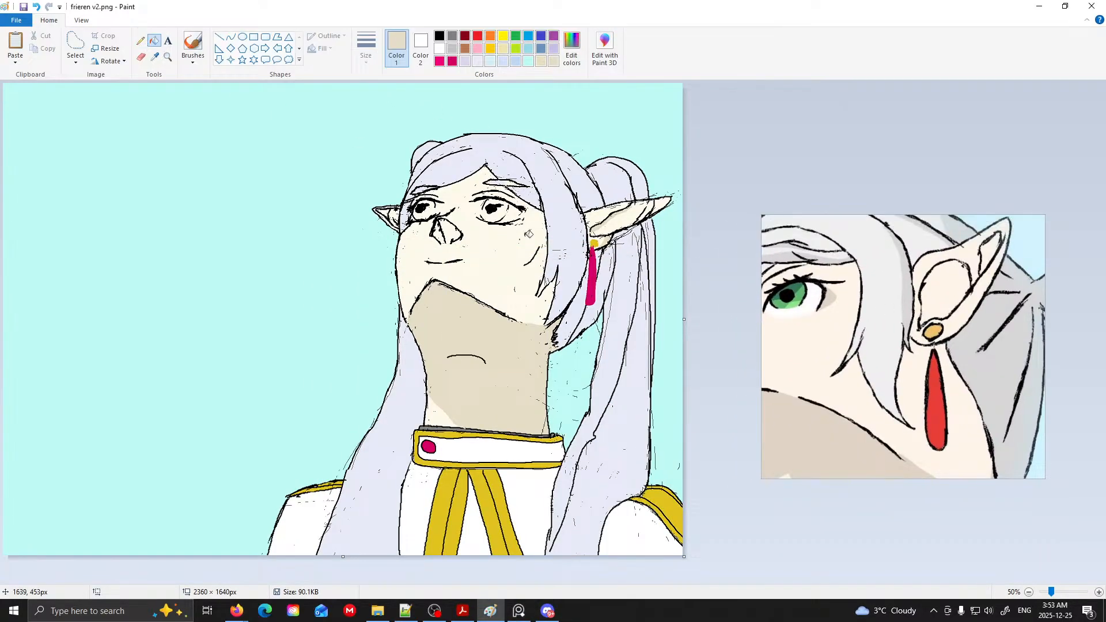
left_click(945, 320)
left_click(525, 3)
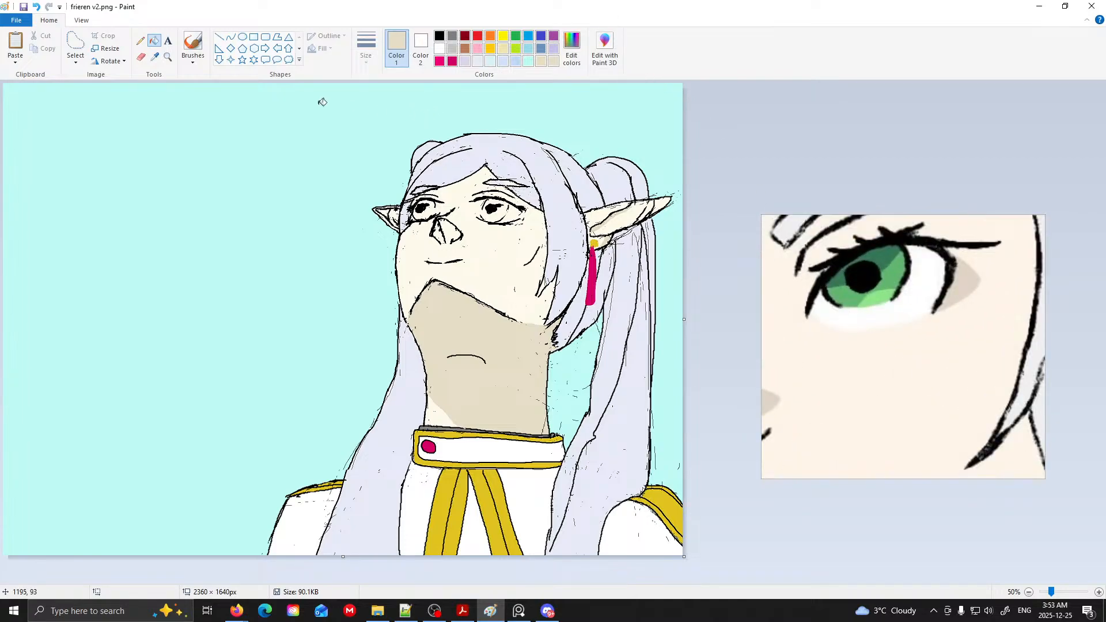
scroll(617, 288, "up", 2)
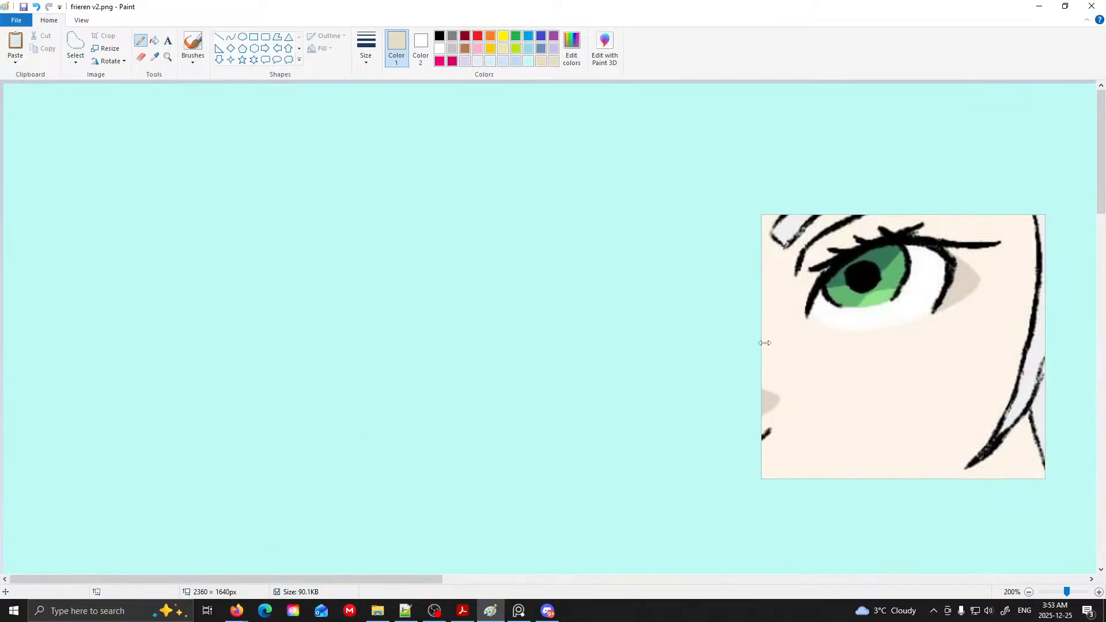
left_click_drag(867, 375, 343, 415)
left_click_drag(407, 580, 916, 583)
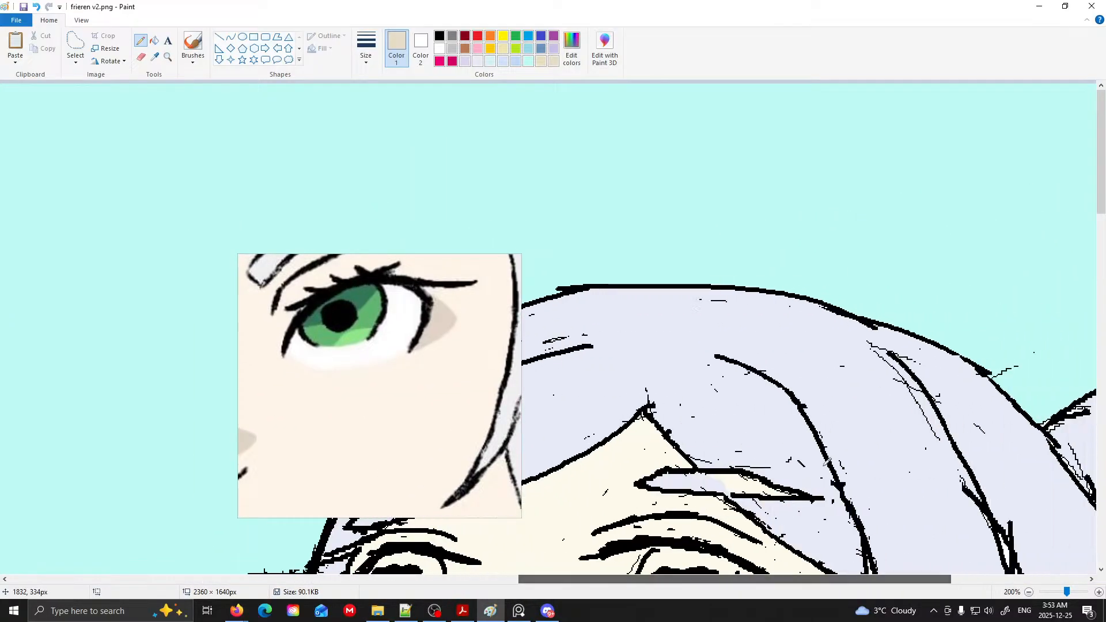
scroll(753, 445, "down", 5)
scroll(579, 405, "up", 2)
mouse_move(390, 400)
left_mouse_down()
mouse_move(228, 390)
mouse_move(235, 399)
left_mouse_up()
- Close the gap under the nose with a muted beige Pencil line and fill both halves of the nose
left_click_drag(501, 358, 465, 359)
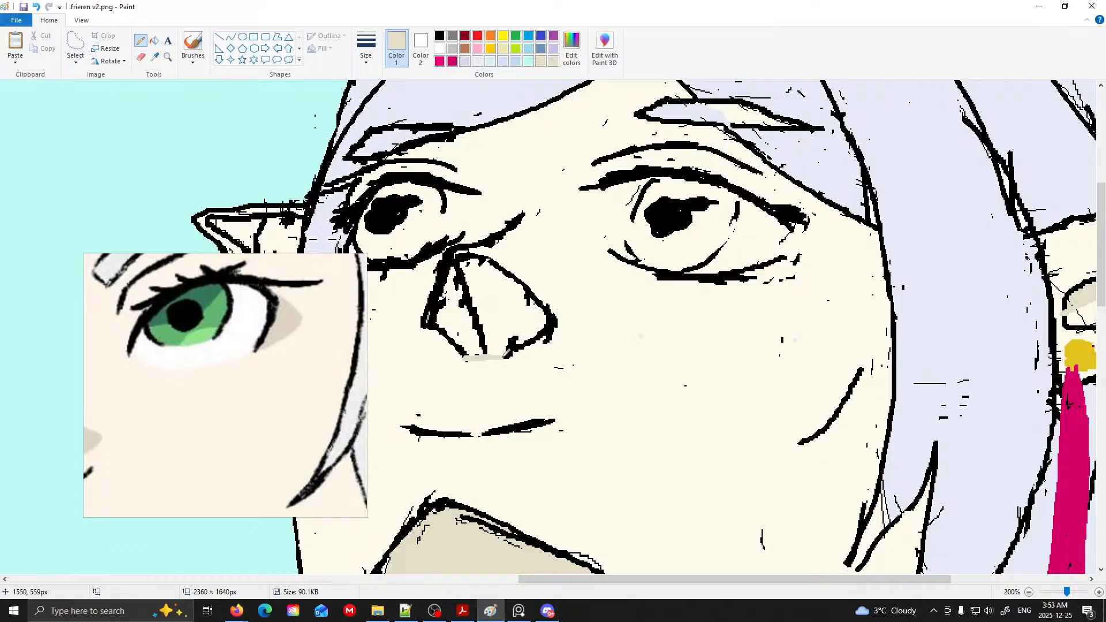
left_click(154, 40)
left_click(499, 281)
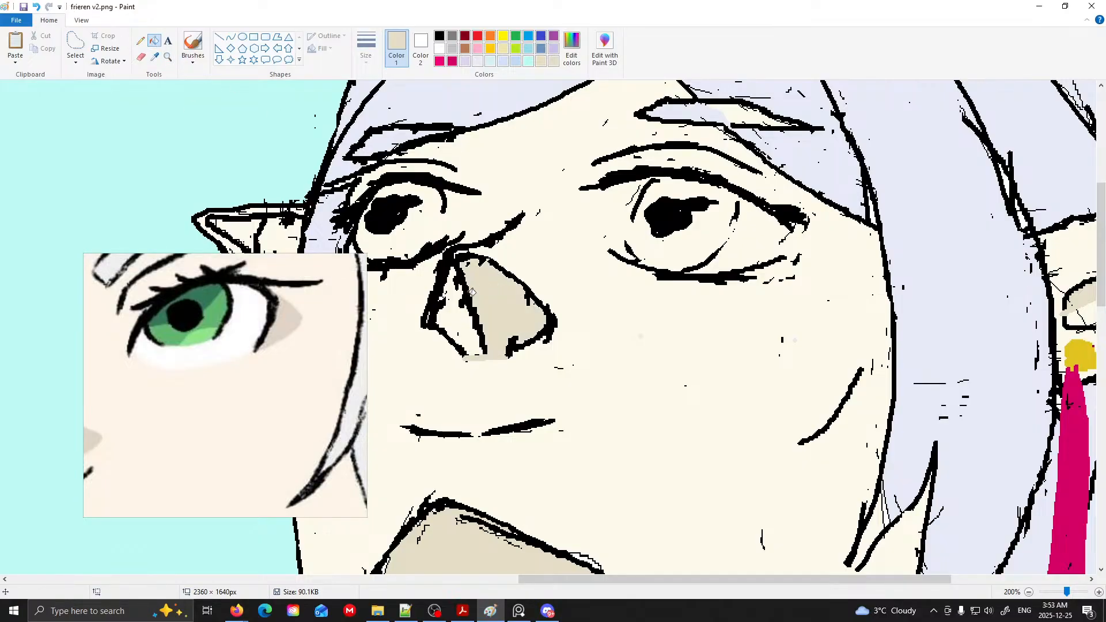
left_click(454, 310)
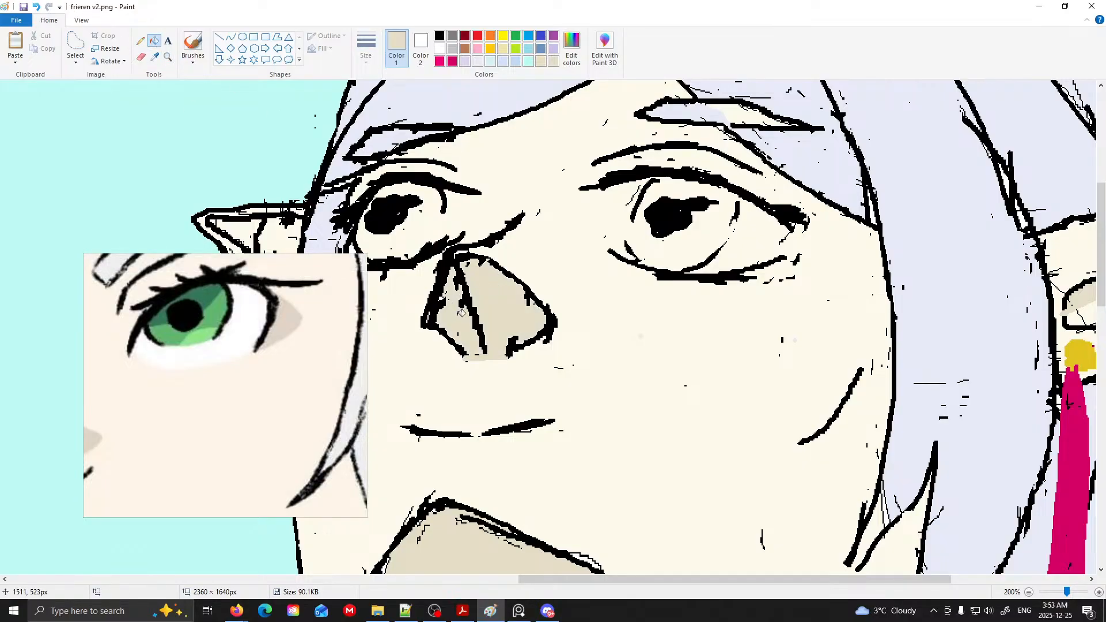
- Try painting over the nose's black lines with the beige Pencil, check the whole portrait, and undo the strokes
left_click(140, 40)
mouse_move(472, 273)
left_mouse_down()
mouse_move(459, 281)
mouse_move(472, 259)
mouse_move(491, 262)
mouse_move(470, 312)
mouse_move(491, 342)
left_mouse_up()
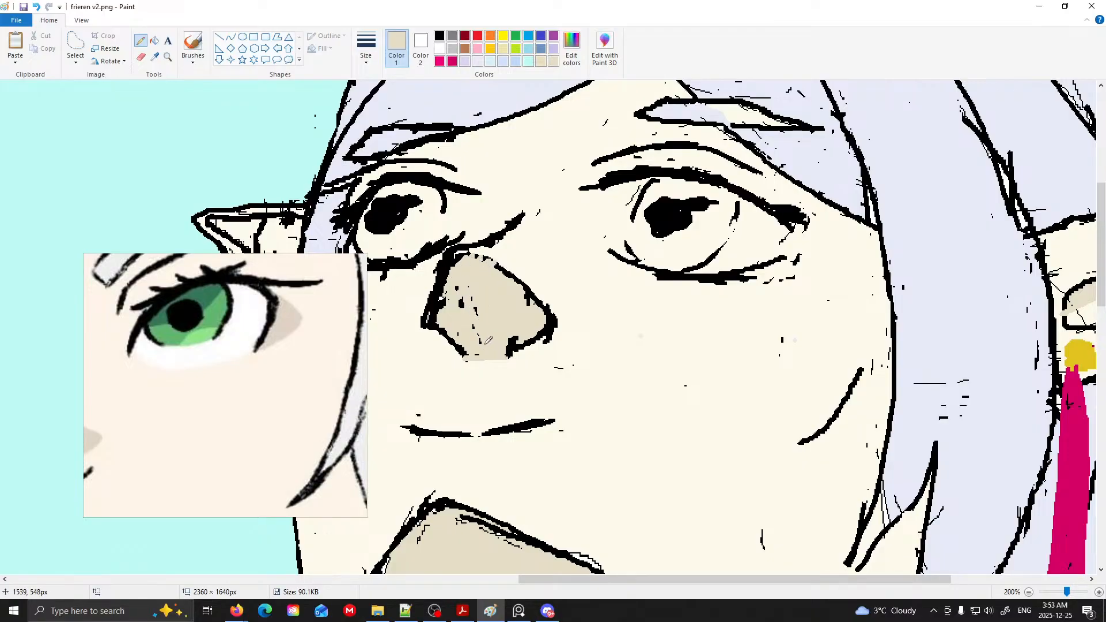
mouse_move(488, 277)
left_mouse_down()
mouse_move(553, 321)
mouse_move(517, 348)
mouse_move(500, 342)
mouse_move(536, 341)
mouse_move(532, 298)
mouse_move(556, 323)
left_mouse_up()
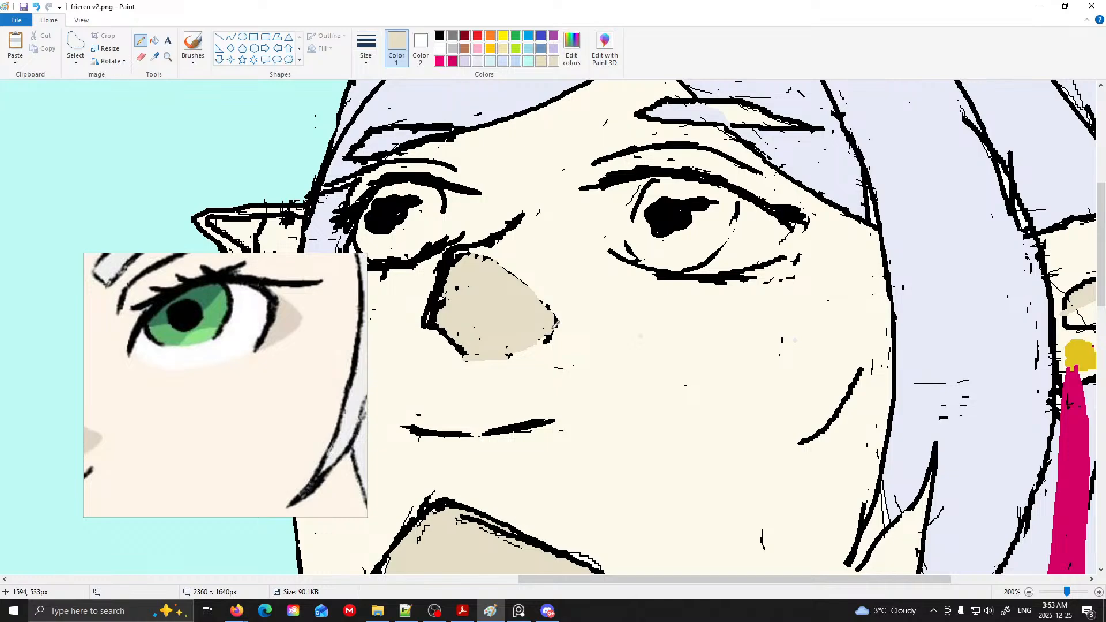
scroll(552, 325, "down", 4)
scroll(510, 333, "down", 2)
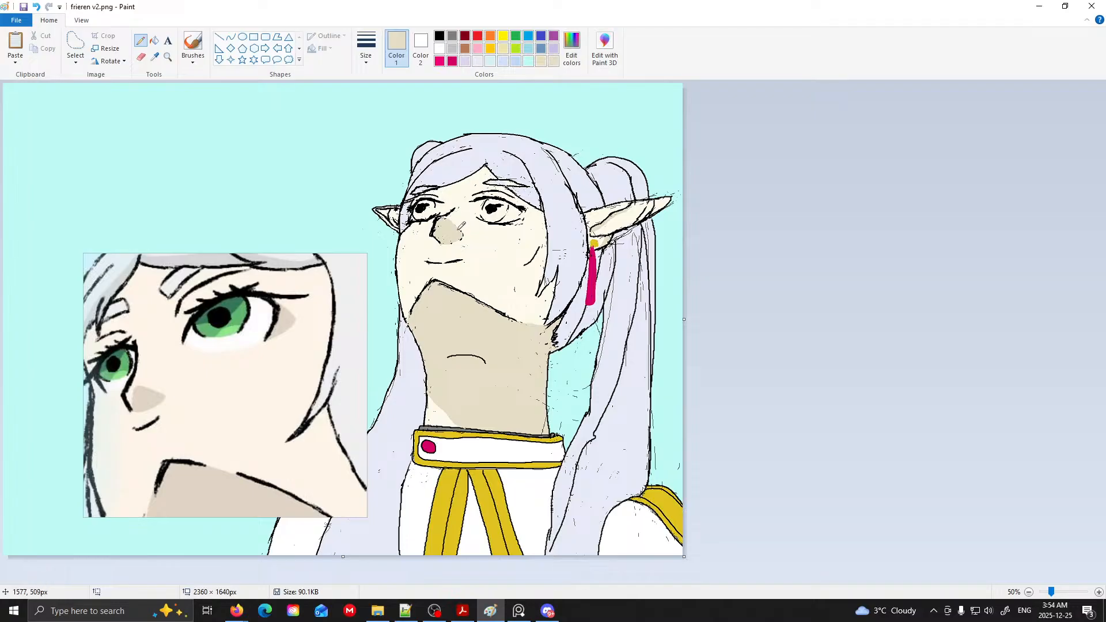
key("ctrl+z")
key("ctrl+z")
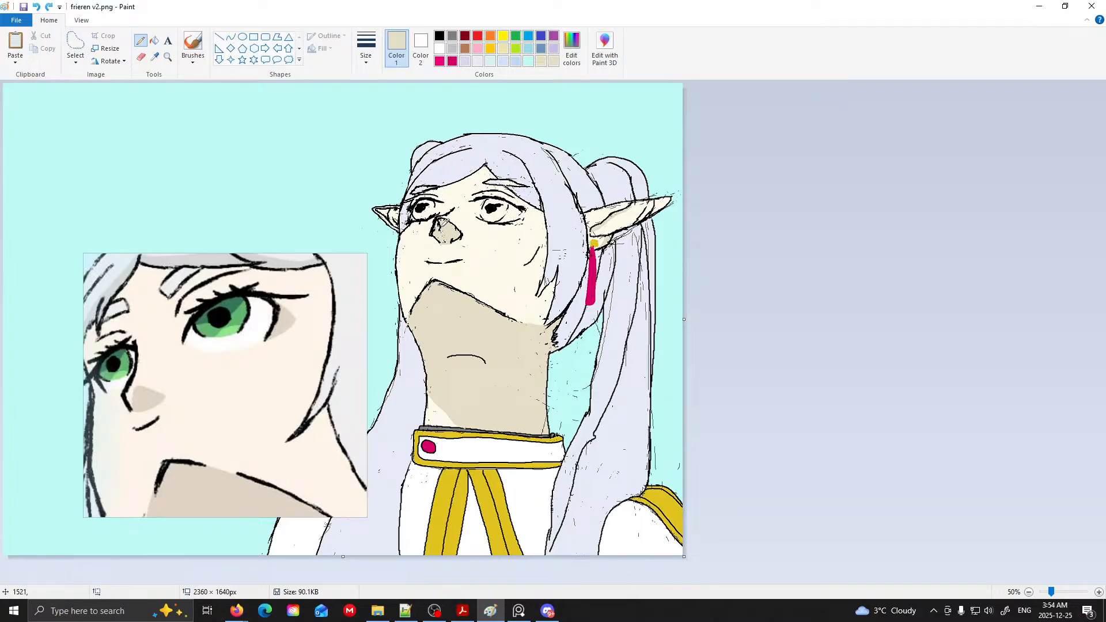
left_click_drag(442, 241, 445, 242)
key("ctrl+z")
- Sample the face's pale skin colour, paint back the far side of the nose with the Pencil, and undo the last strokes
scroll(482, 230, "up", 1, "ctrl")
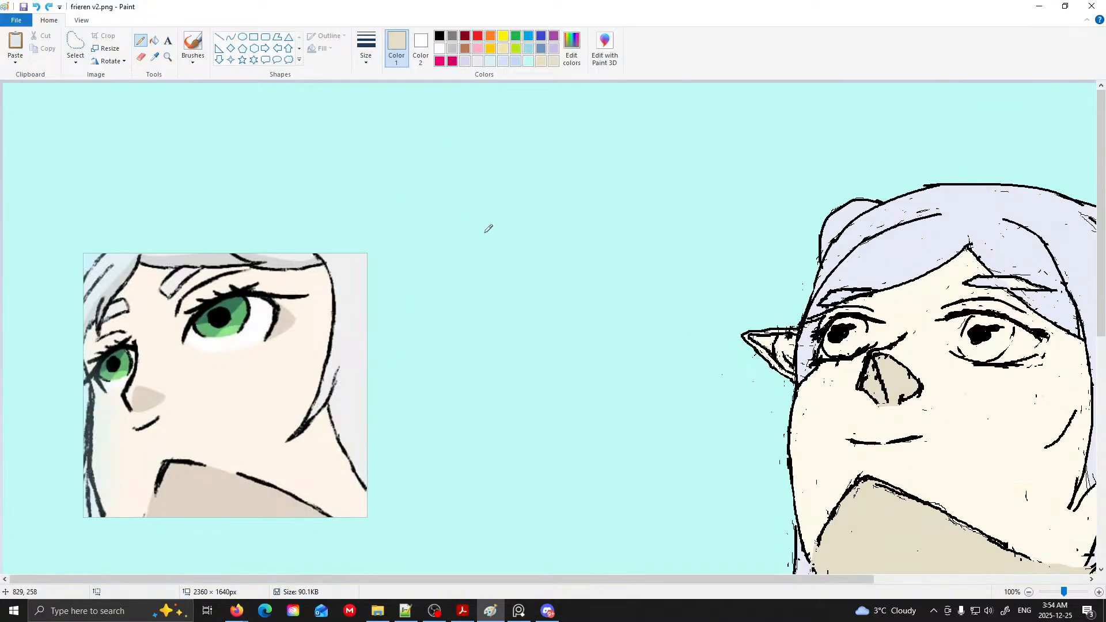
left_click_drag(613, 582, 725, 582)
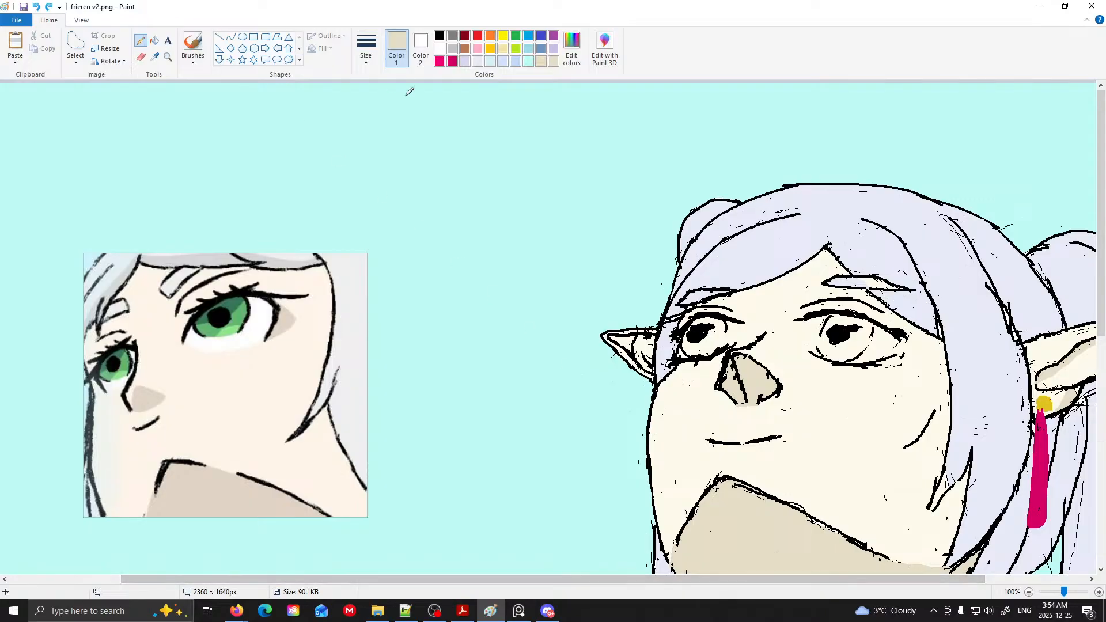
left_click(154, 57)
left_click(817, 469)
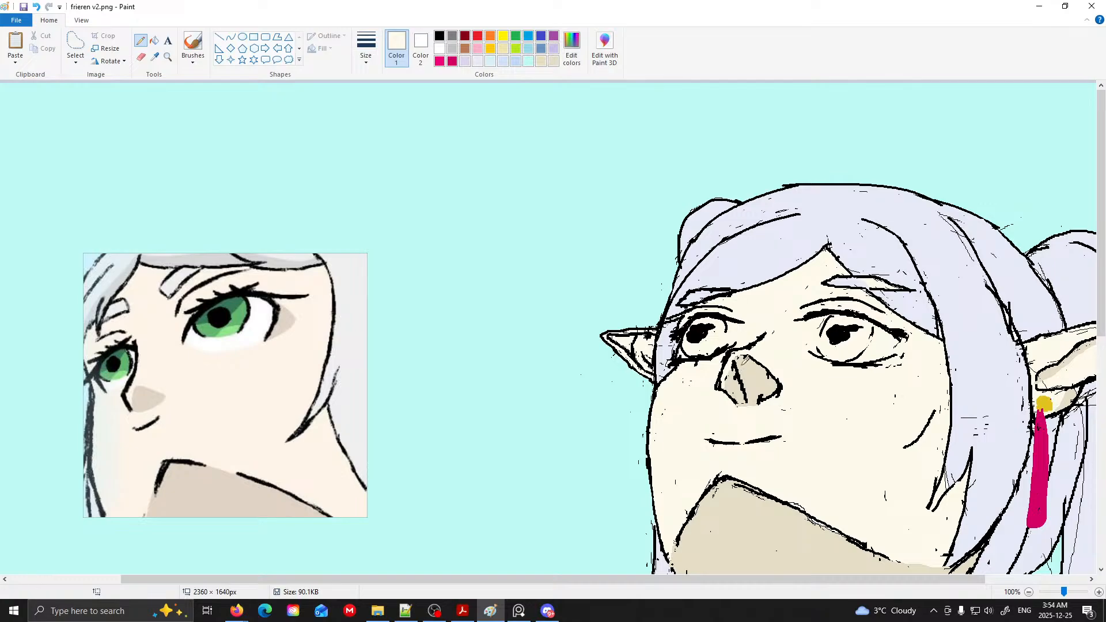
scroll(751, 364, "down", 1)
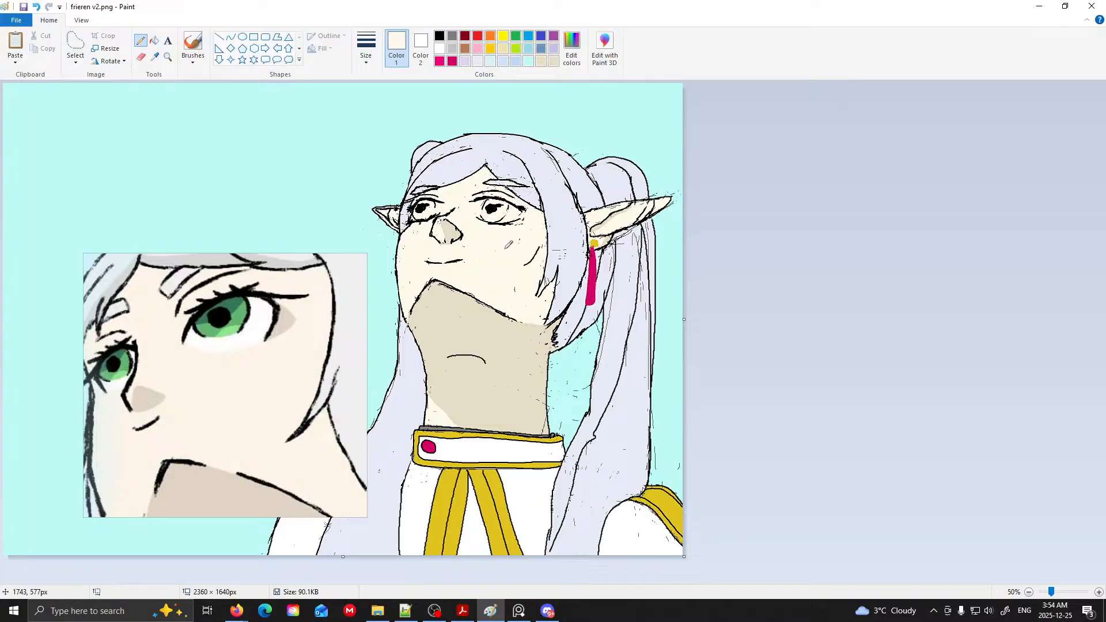
key("ctrl+z")
key("ctrl+z")
- Mix a medium green for the irises, starting from the standard green
left_click(515, 37)
left_click(572, 46)
left_click_drag(677, 289, 676, 289)
left_click_drag(595, 259, 588, 248)
left_click(446, 383)
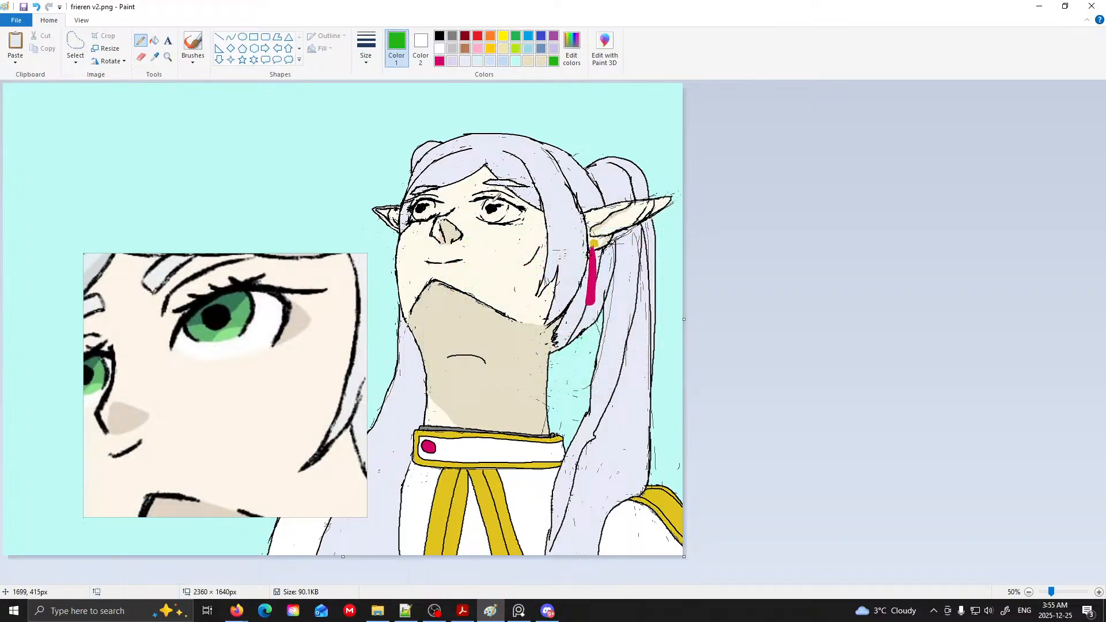
- Close the gaps in the near eye's iris outline with the medium green Pencil and fill the iris
scroll(566, 243, "up", 3)
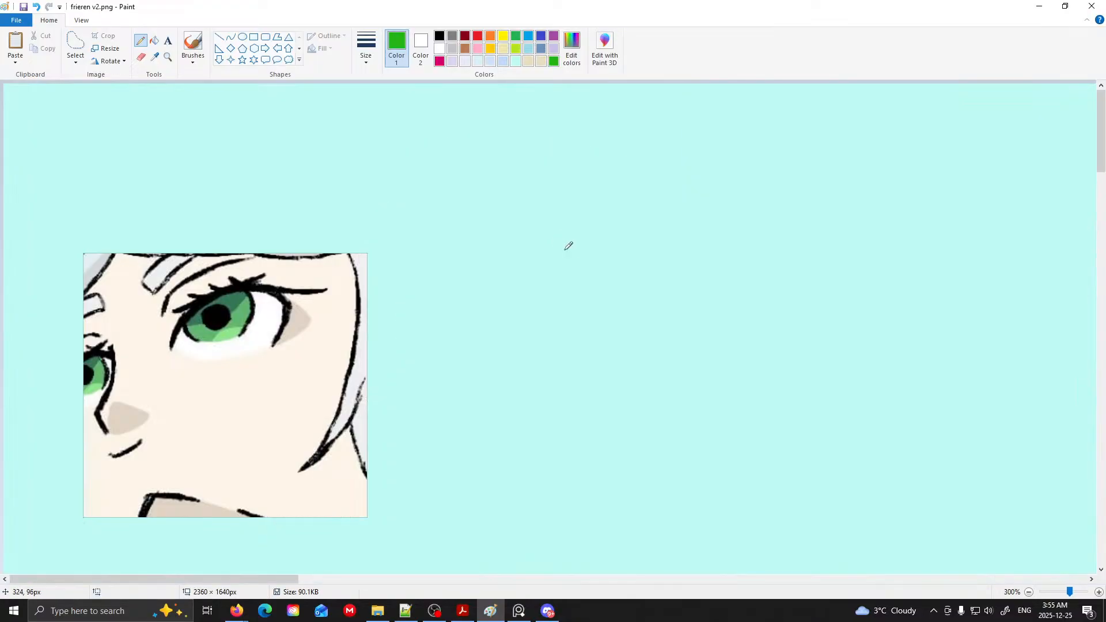
left_click_drag(286, 580, 885, 530)
scroll(815, 420, "down", 3)
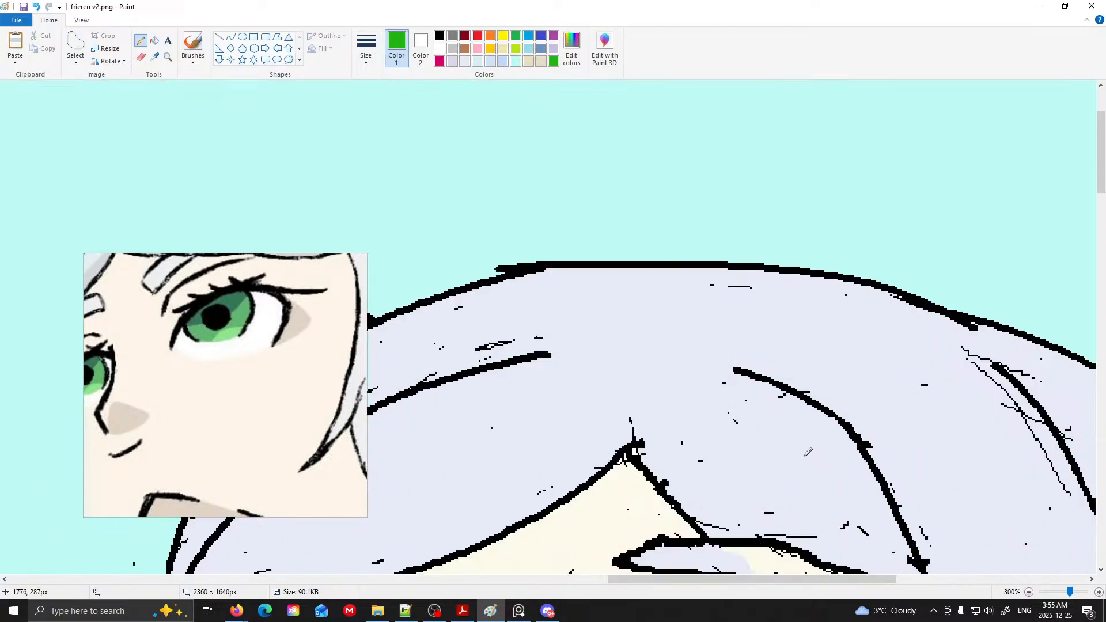
mouse_move(760, 446)
left_mouse_down()
mouse_move(770, 444)
mouse_move(740, 515)
left_mouse_up()
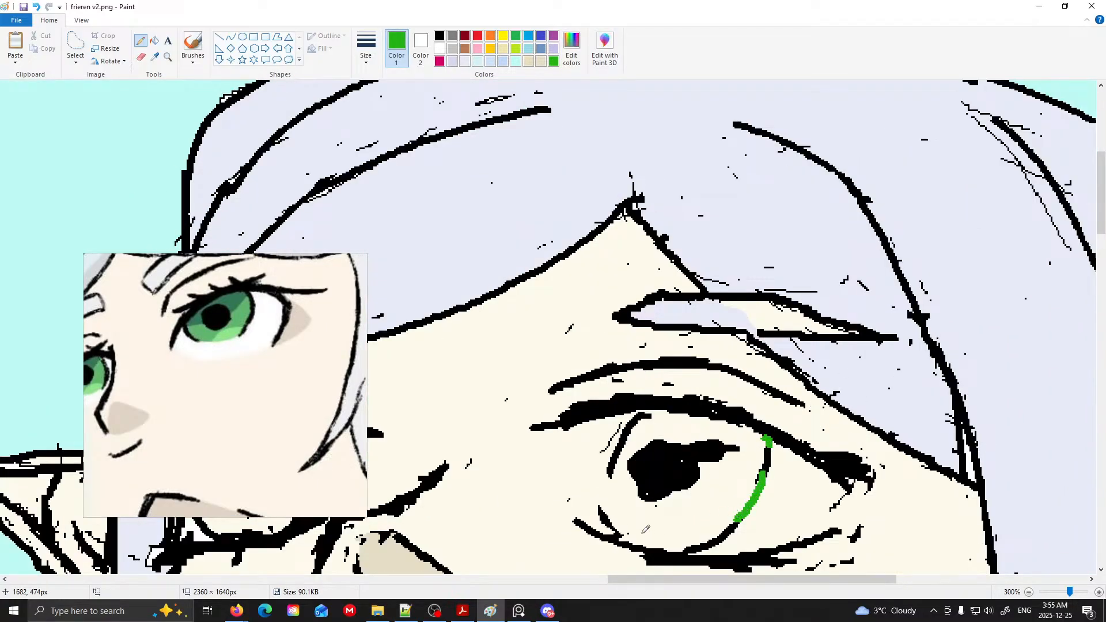
left_click_drag(602, 509, 611, 463)
left_click(652, 412)
left_click(154, 40)
left_click(661, 421)
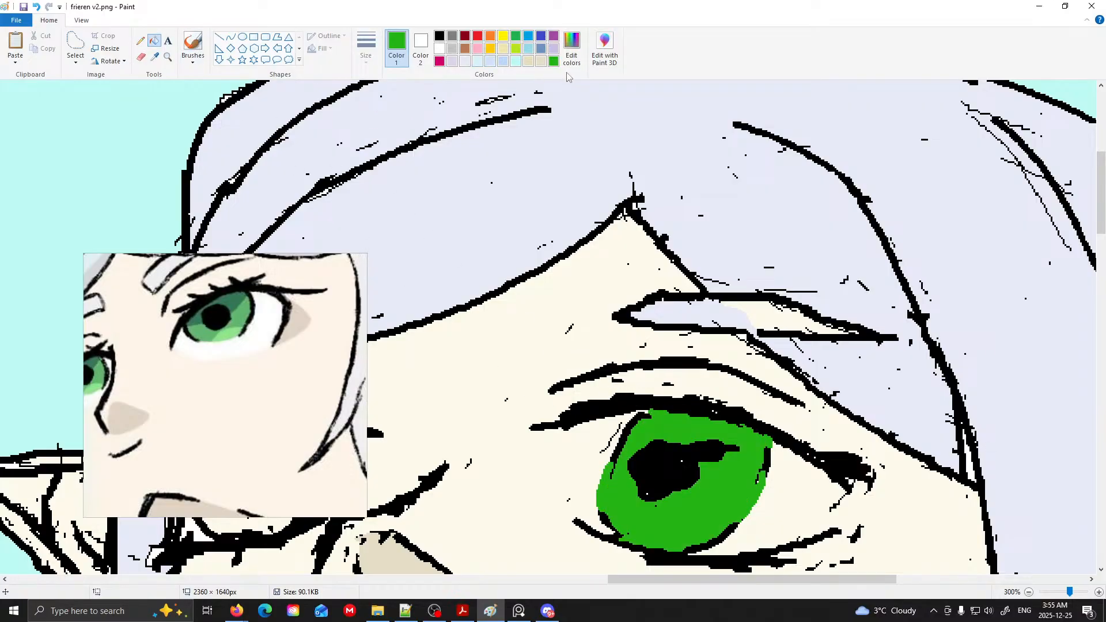
- Darken the green to RGB 26, 123, 15, draw a boundary across the near iris at pupil height, and fill the area above
left_click(572, 47)
left_click_drag(679, 286, 679, 307)
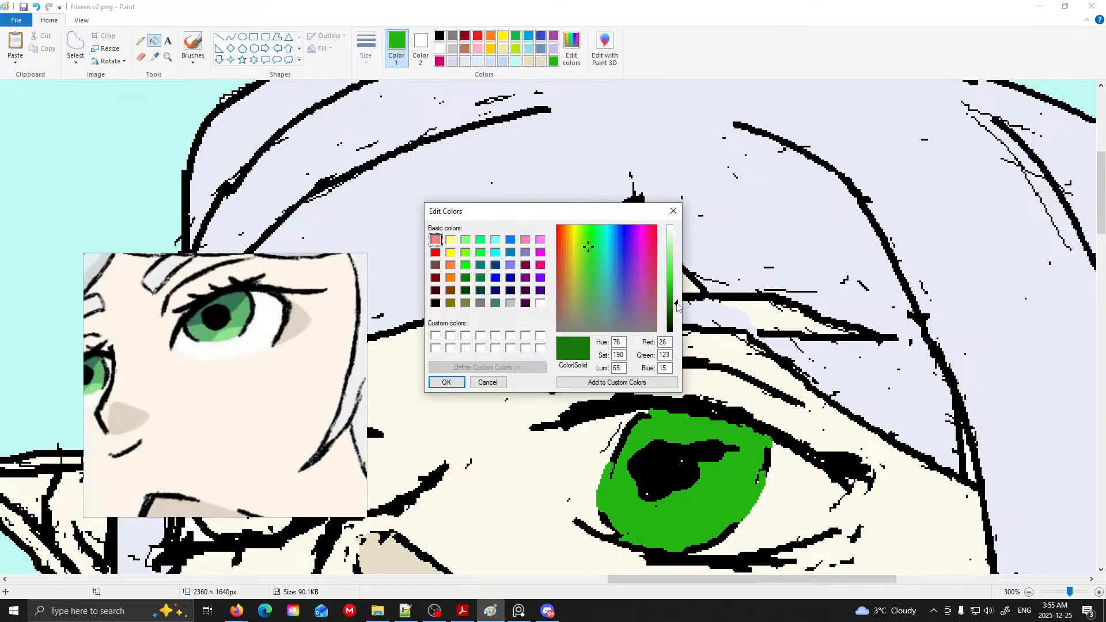
left_click(447, 382)
left_click(141, 42)
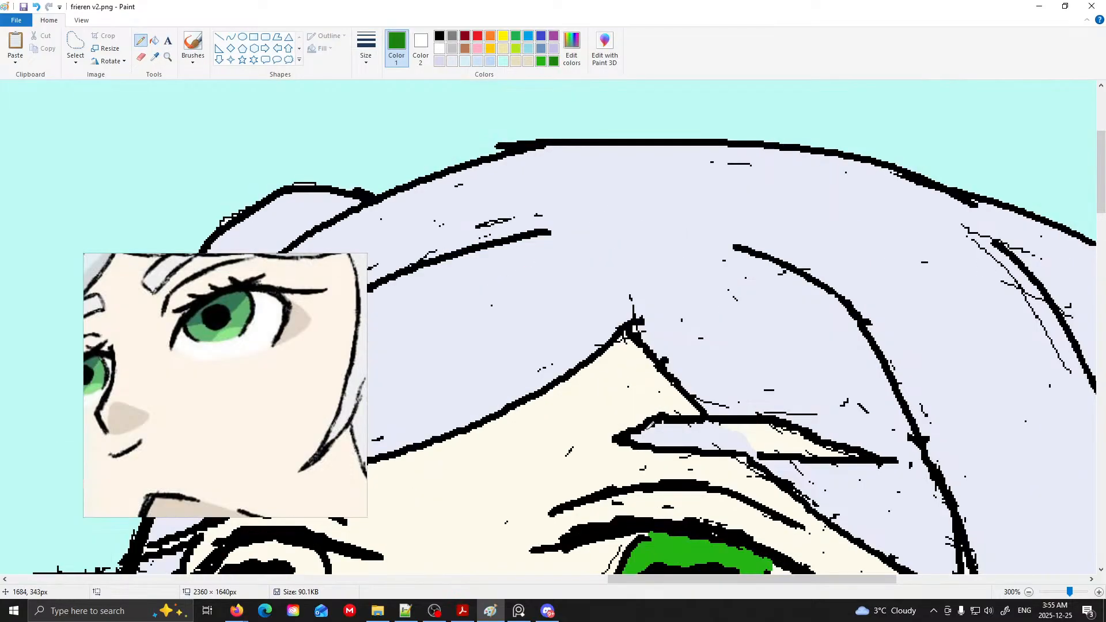
left_click_drag(618, 452, 638, 454)
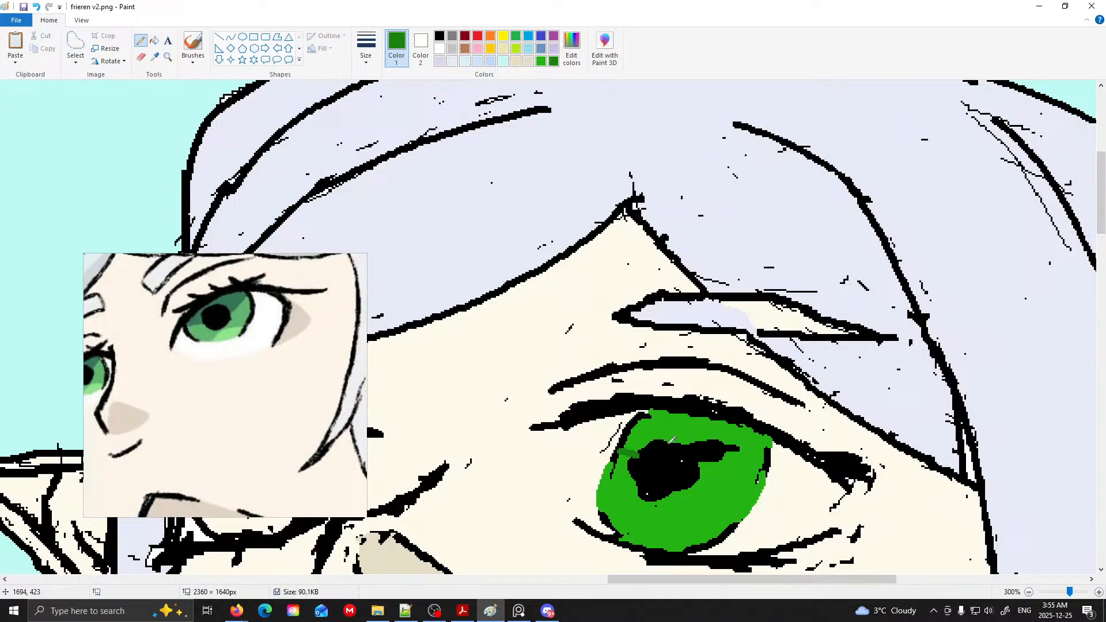
left_click_drag(724, 447, 761, 432)
left_click(154, 40)
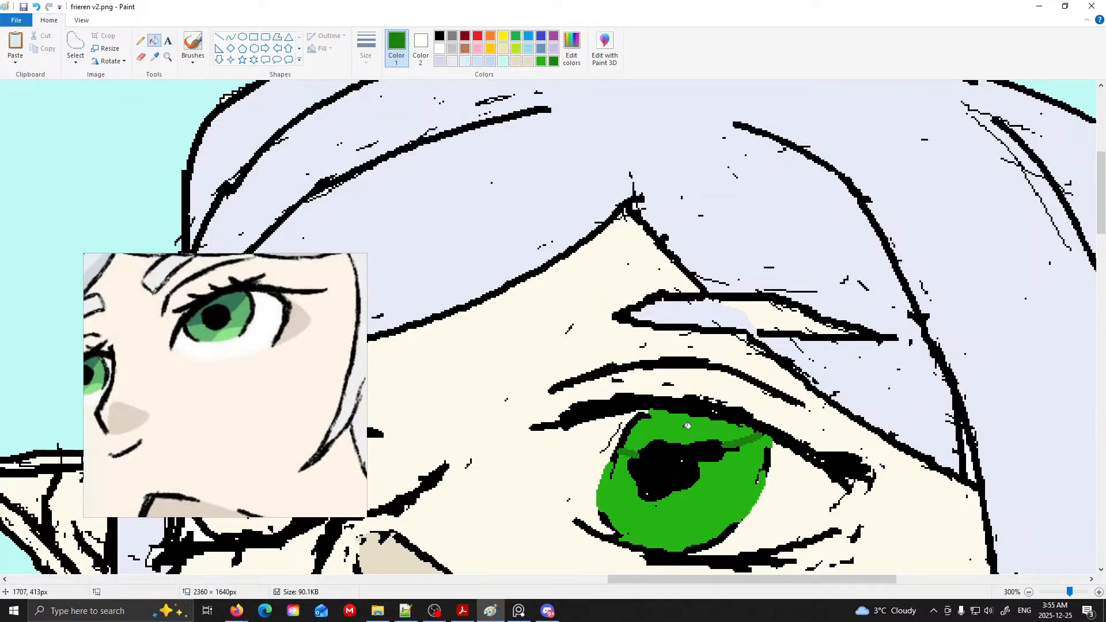
left_click(687, 426)
- Lighten the green to RGB 126, 239, 114, draw a curved boundary low in the near iris, and fill the highlight beneath
left_click(572, 46)
left_click_drag(672, 283, 672, 258)
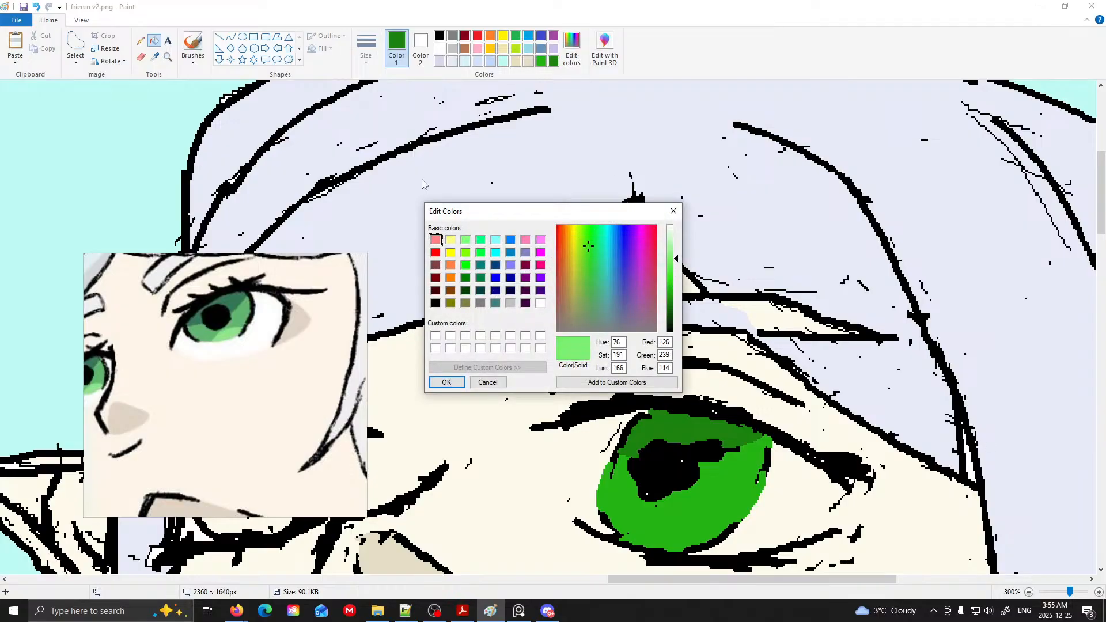
left_click(463, 383)
left_click(140, 41)
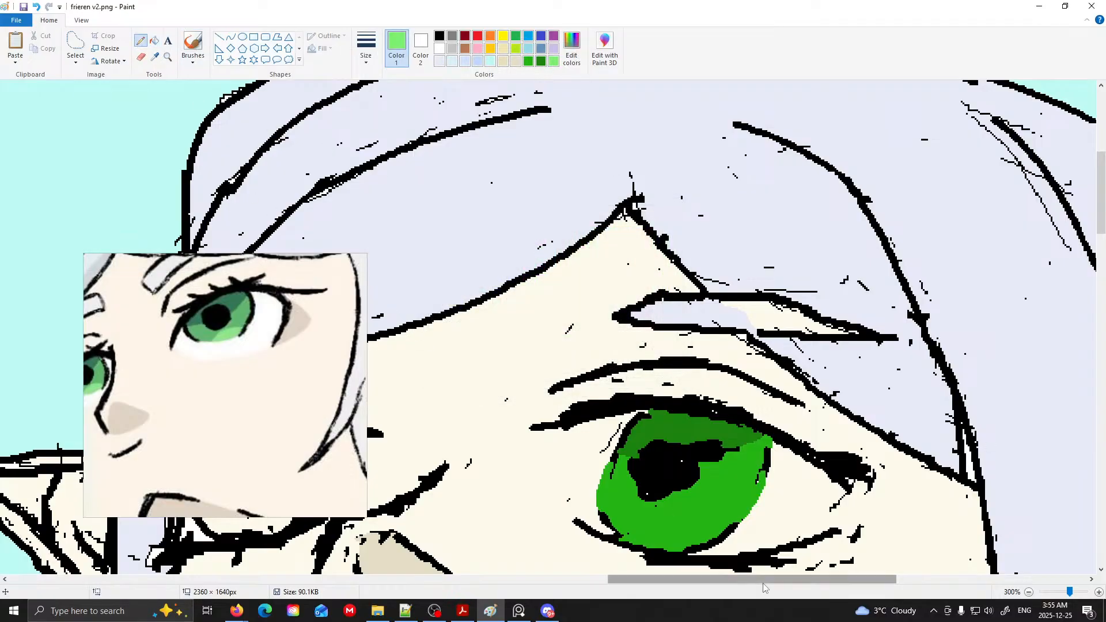
left_click_drag(621, 538, 725, 529)
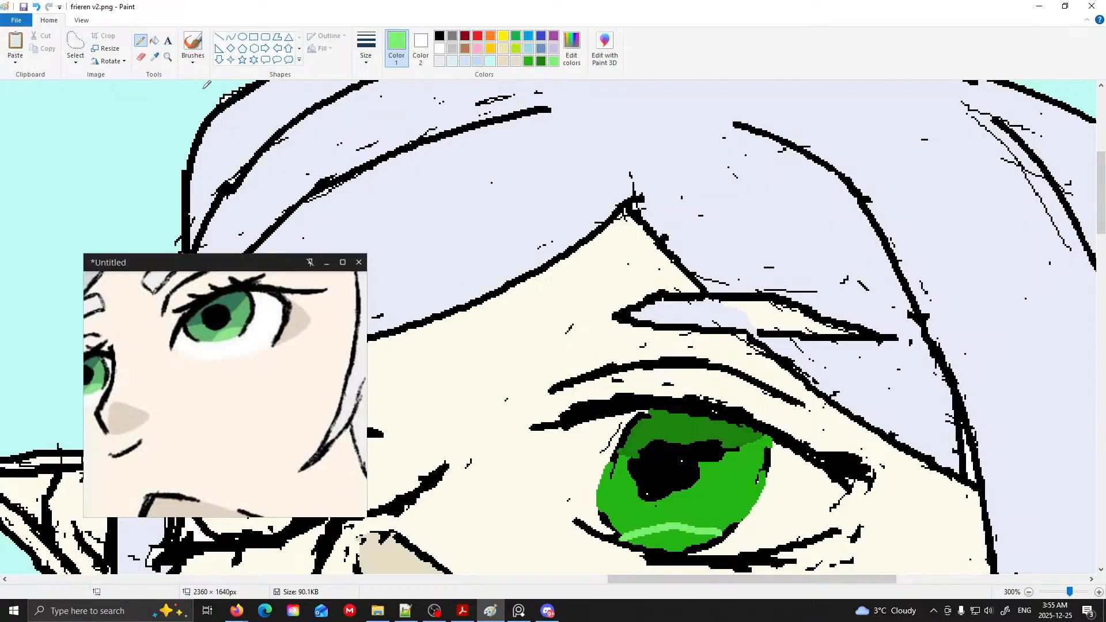
left_click(156, 43)
left_click(678, 541)
- Move the reference clear of the far eye, sample the medium green, close the far iris's outline with the Pencil, and fill it
mouse_move(253, 321)
left_mouse_down()
mouse_move(747, 212)
mouse_move(751, 189)
left_mouse_up()
scroll(479, 316, "down", 2)
mouse_move(588, 292)
left_mouse_down()
mouse_move(750, 293)
mouse_move(668, 285)
mouse_move(884, 235)
left_mouse_up()
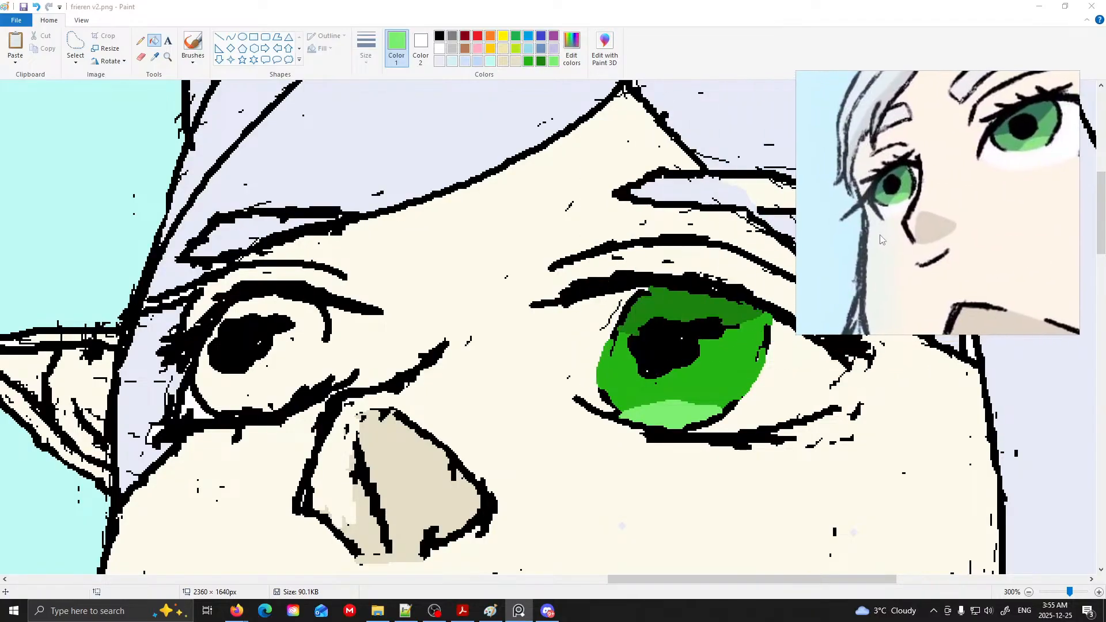
left_click(154, 56)
left_click(720, 357)
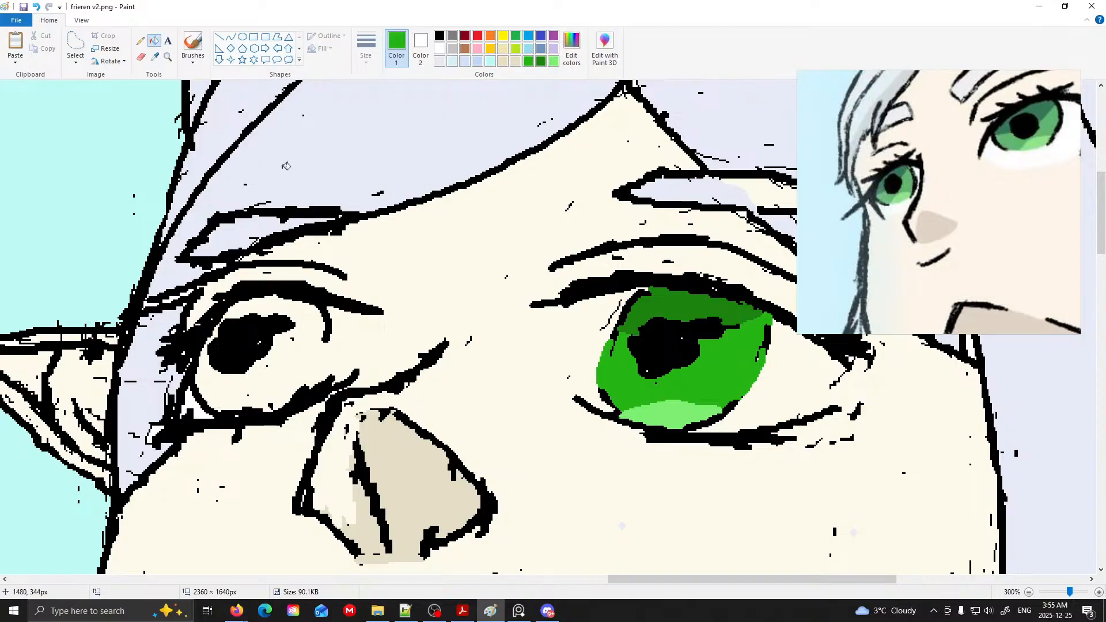
left_click(140, 40)
left_click_drag(323, 346, 304, 387)
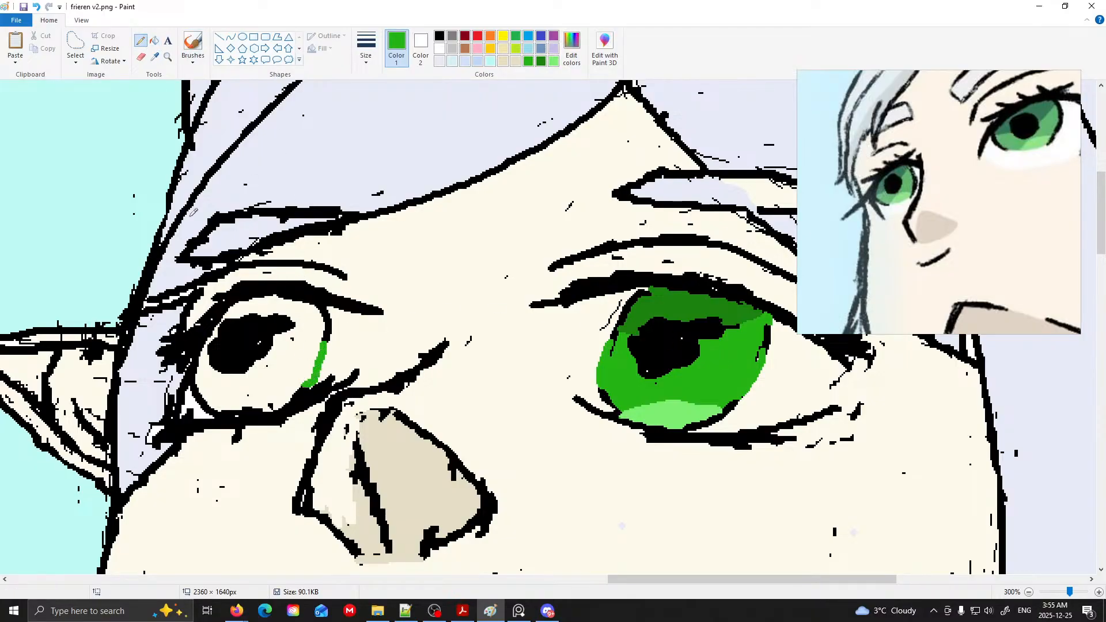
left_click(155, 40)
left_click(310, 314)
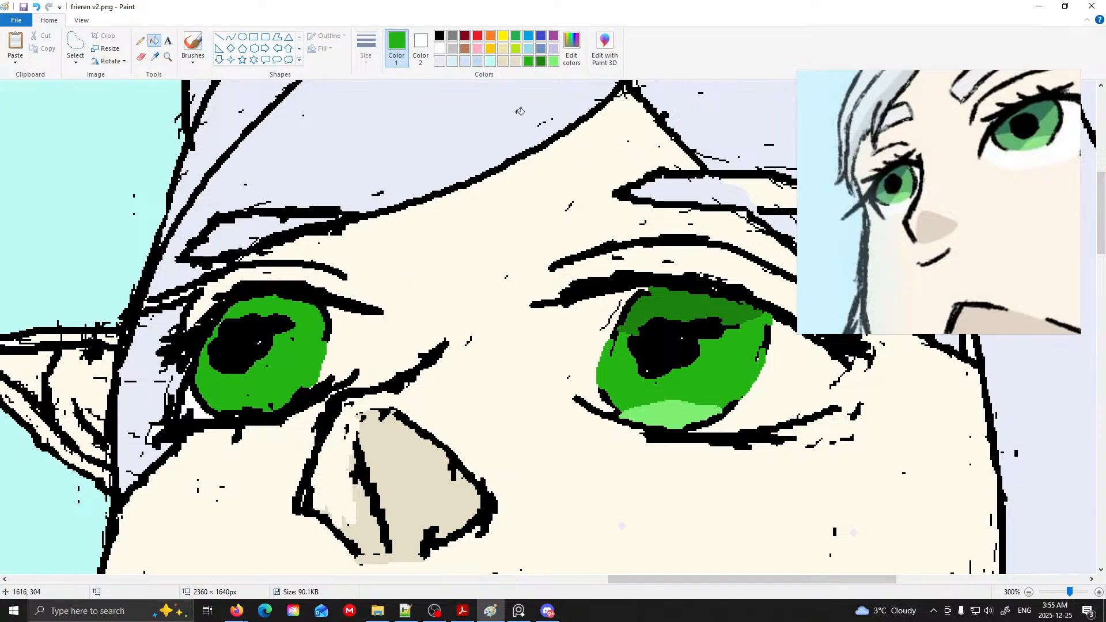
- Draw the dark green shadow's boundary across the upper part of the far iris with the Pencil and fill the area above
left_click(541, 64)
left_click(140, 40)
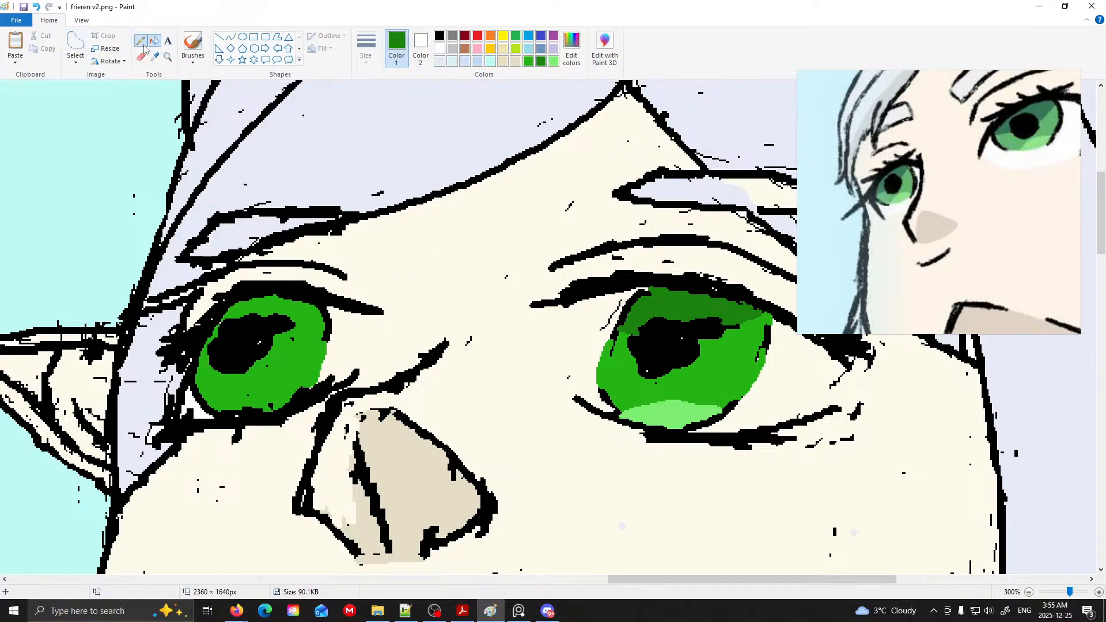
left_click_drag(298, 317, 305, 305)
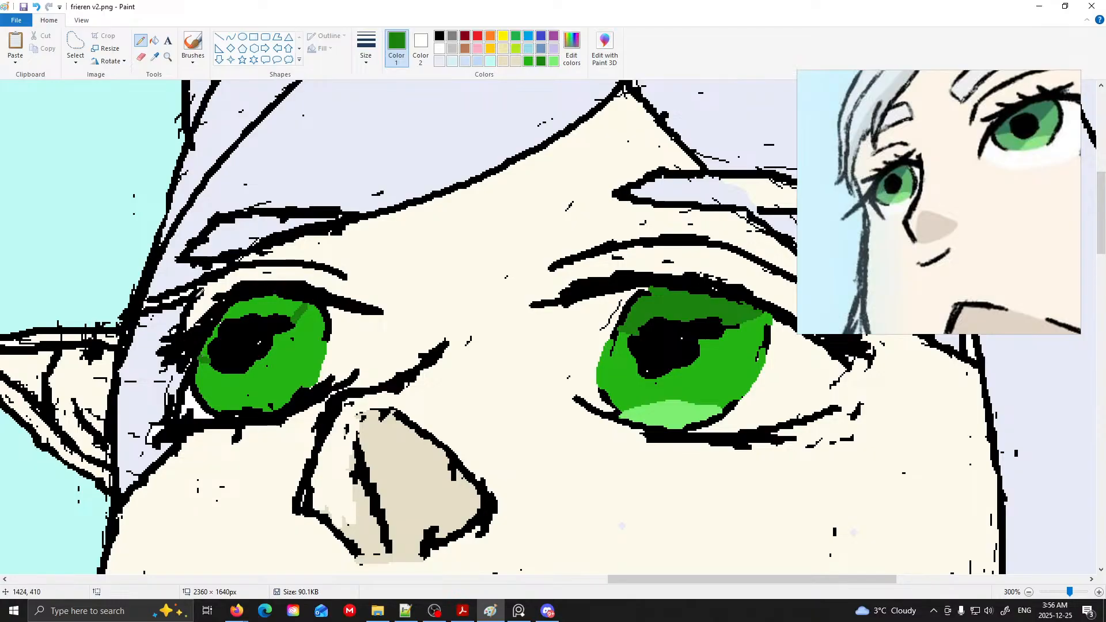
left_click(154, 40)
left_click(280, 302)
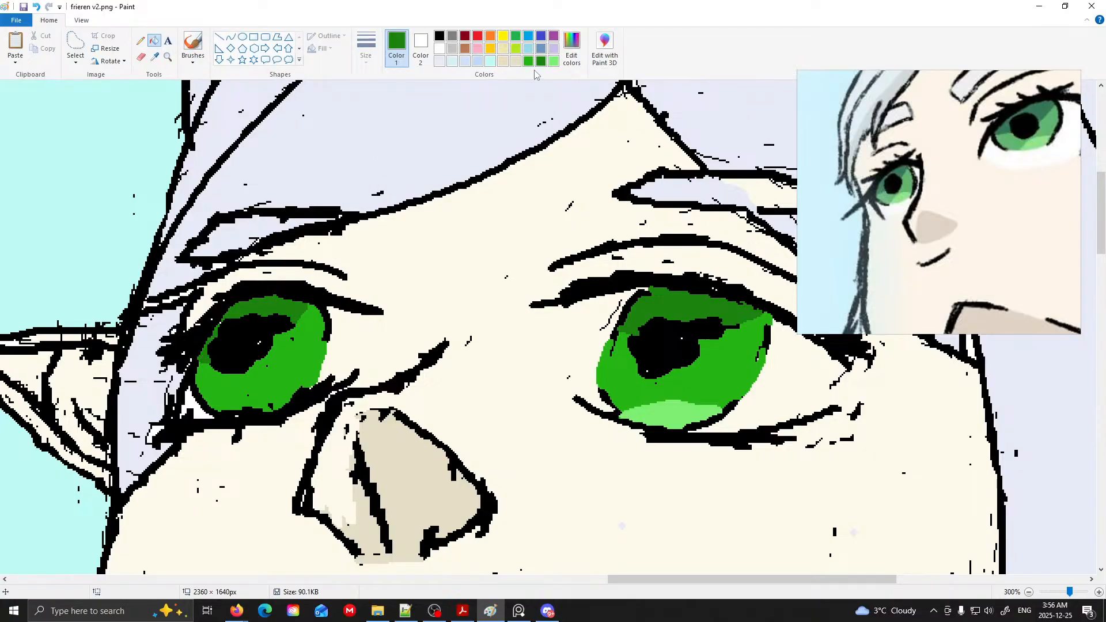
- Outline a light green highlight low in the far iris with the Pencil and fill the area beneath it
left_click(554, 61)
left_click(141, 41)
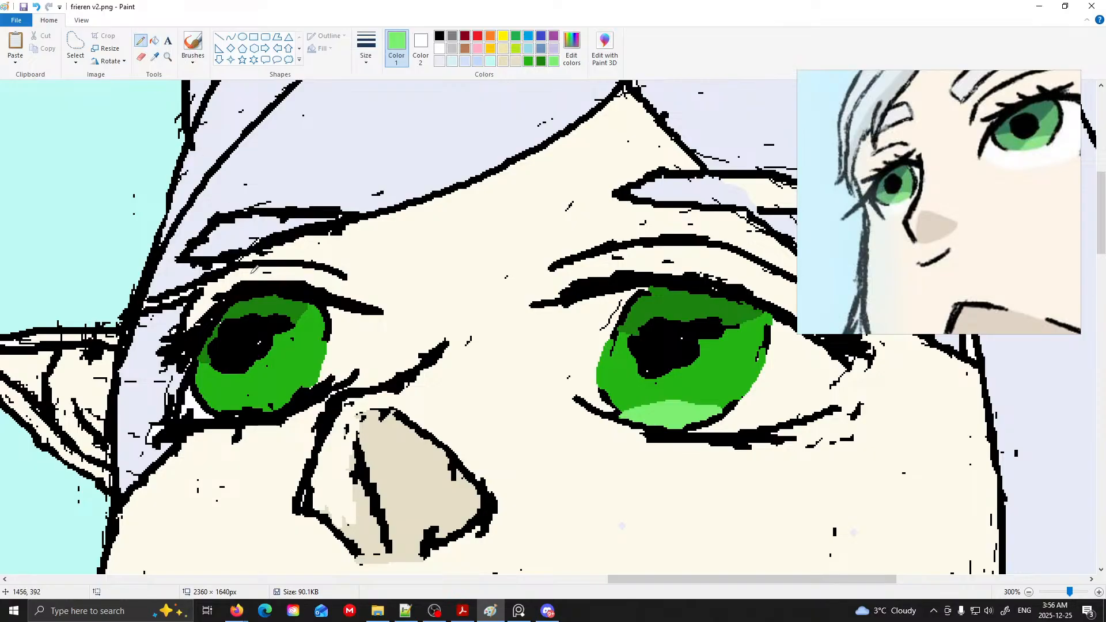
mouse_move(224, 403)
left_mouse_down()
mouse_move(242, 381)
mouse_move(297, 389)
mouse_move(246, 391)
mouse_move(232, 405)
mouse_move(269, 407)
mouse_move(293, 393)
mouse_move(259, 396)
left_mouse_up()
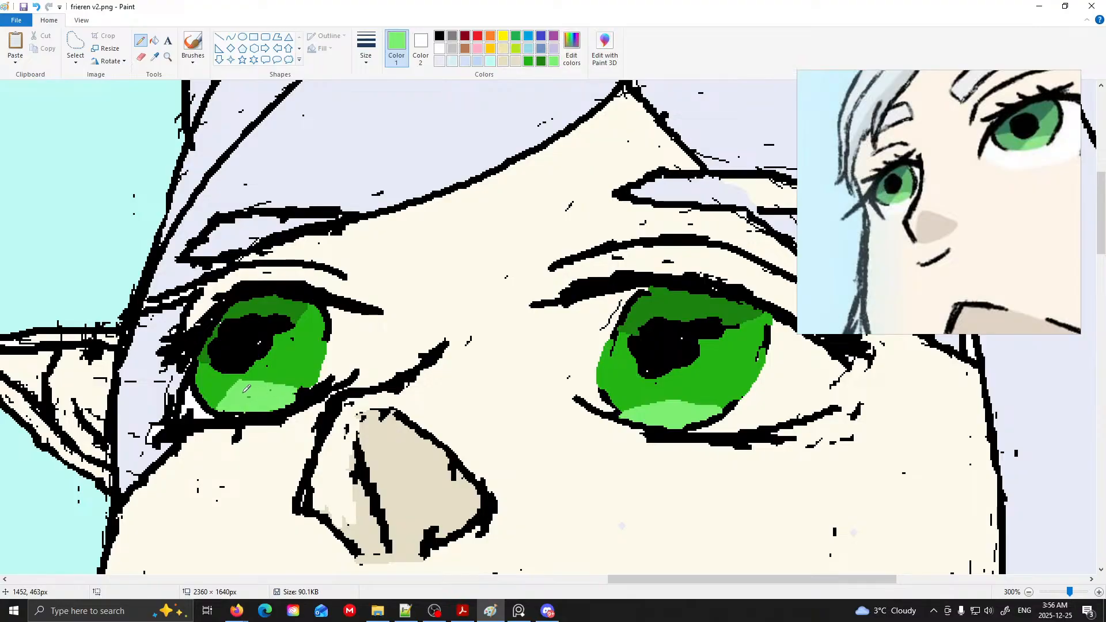
scroll(308, 382, "down", 3)
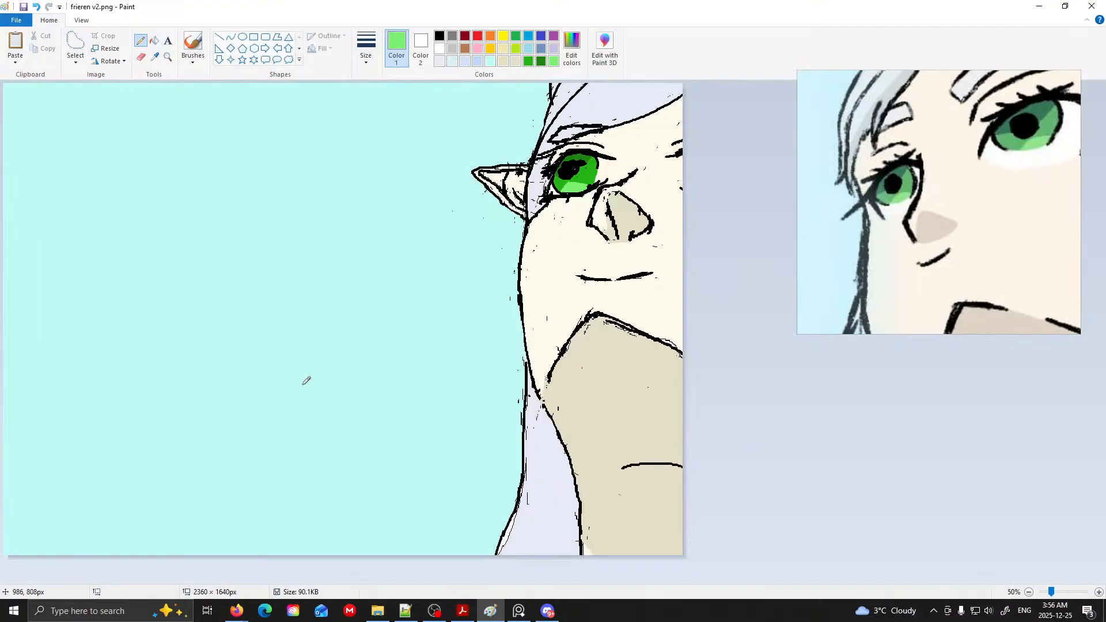
scroll(869, 189, "down", 5)
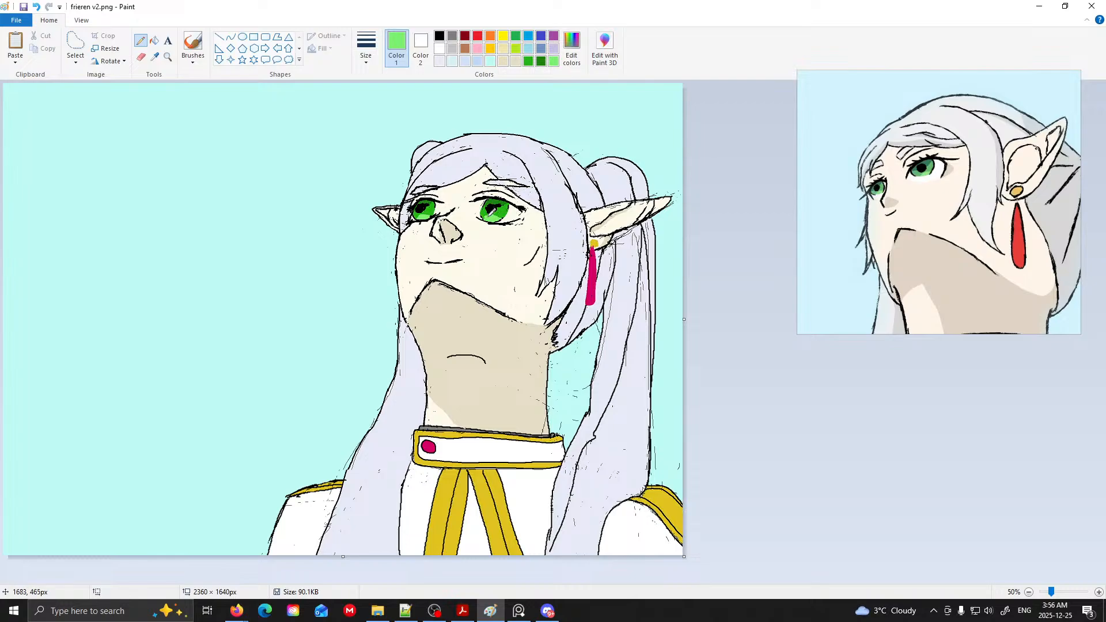
key("ctrl+z")
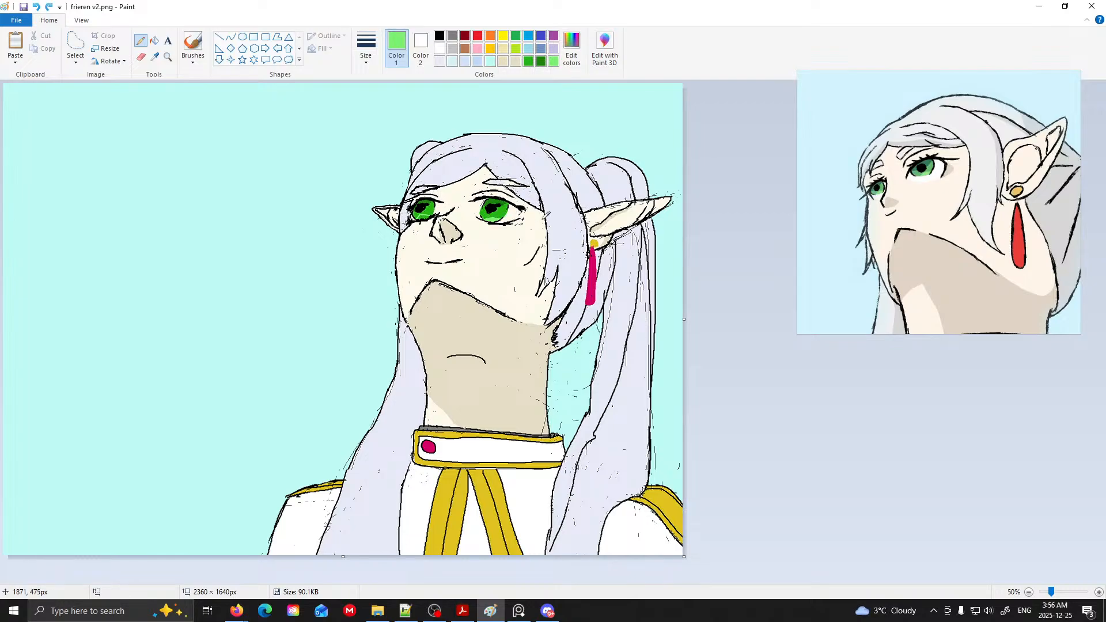
- Examine the eyes in the character sheet's face views and the portrait reference
scroll(974, 209, "down", 4)
left_click_drag(911, 214, 1021, 223)
left_click_drag(861, 210, 956, 220)
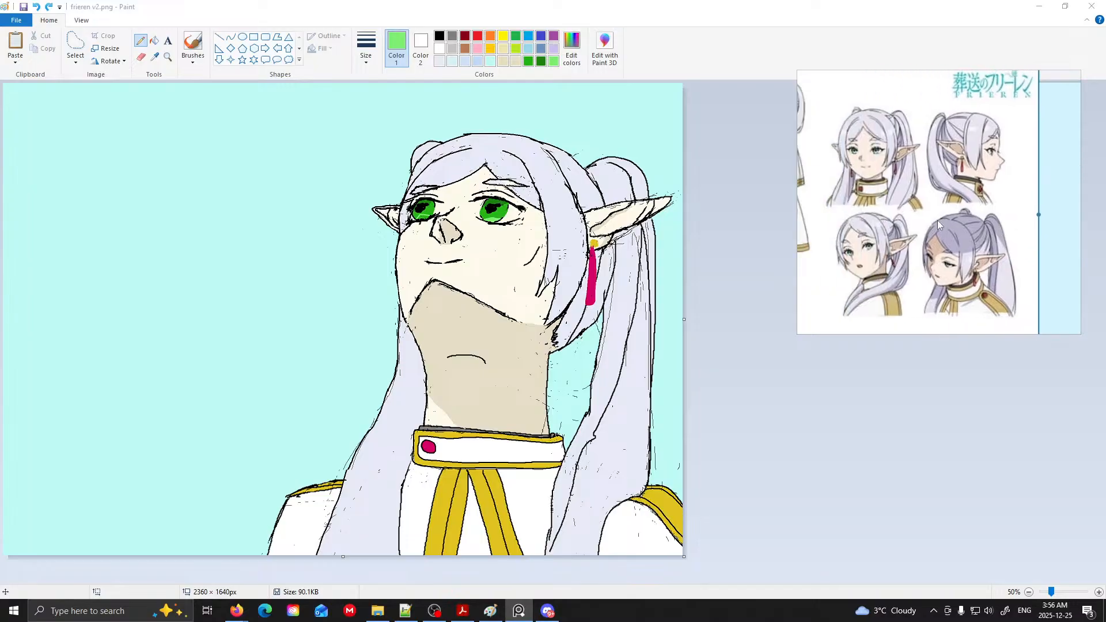
scroll(877, 170, "up", 5)
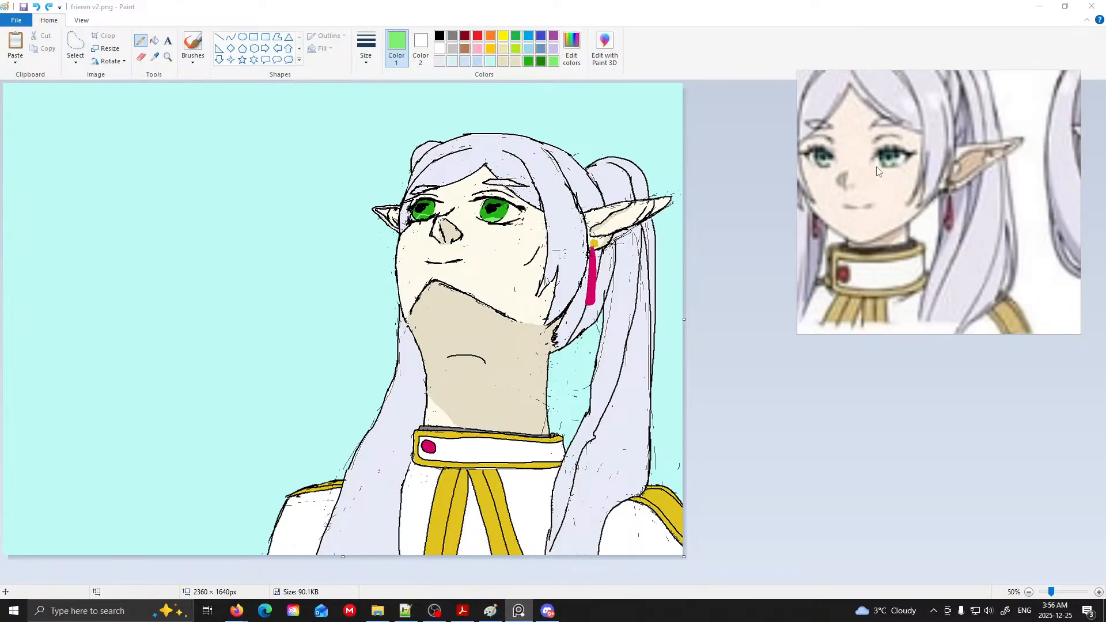
scroll(879, 173, "down", 6)
left_click_drag(903, 196, 832, 198)
left_click(651, 7)
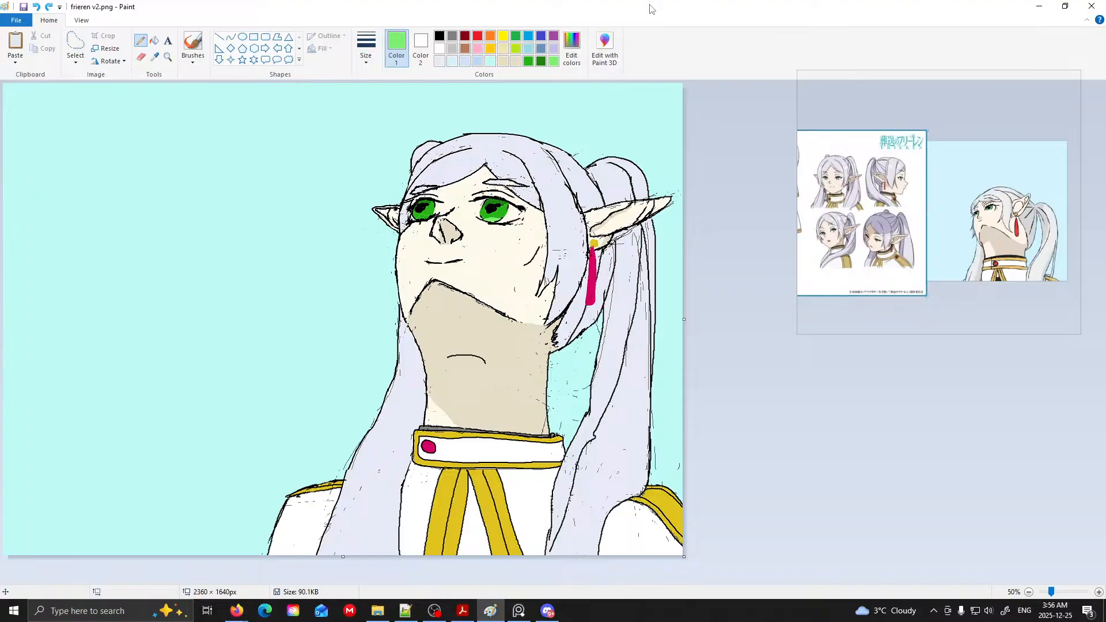
- Undo the green shading in both irises back to the bare line art
key("ctrl+z")
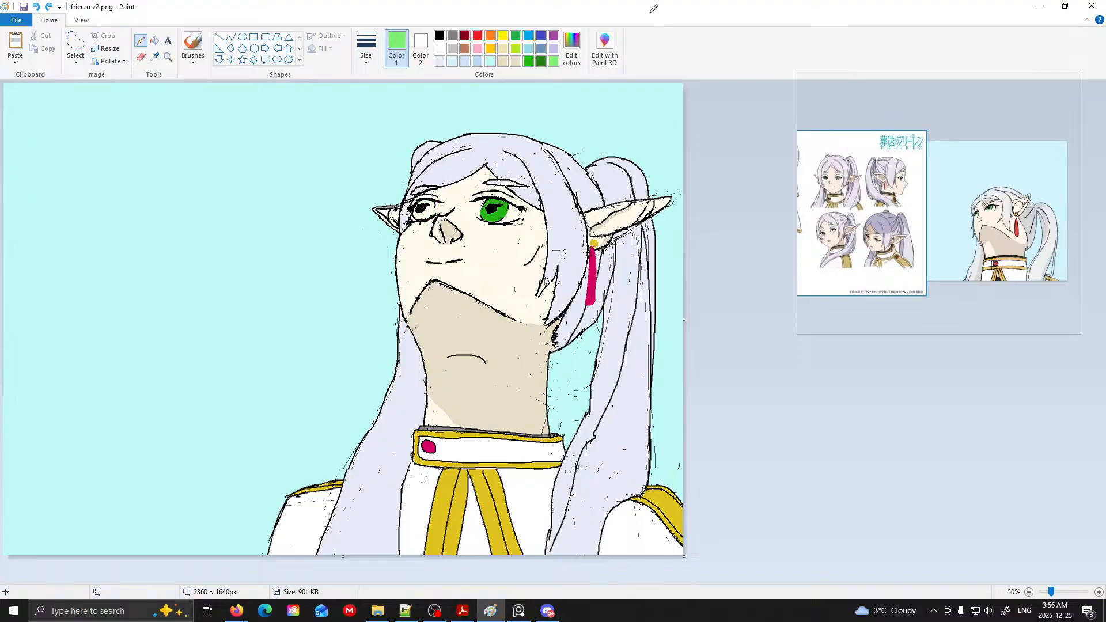
key("ctrl+z")
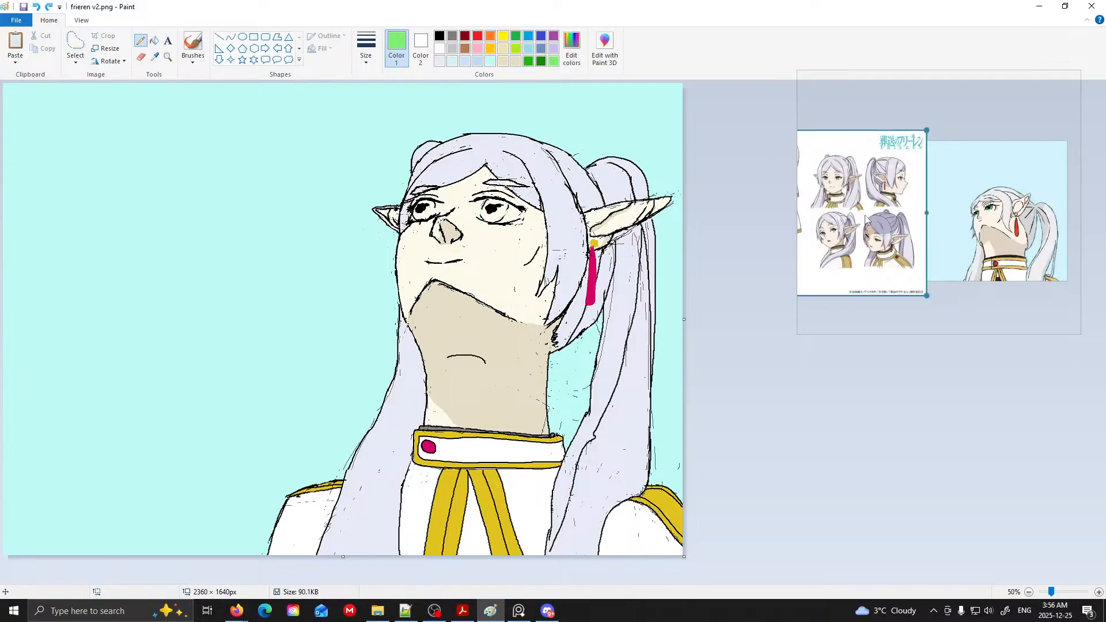
- Add a close-up image of the character's eyes to the reference board and place it enlarged over the other references
scroll(880, 268, "up", 4)
scroll(879, 268, "down", 5)
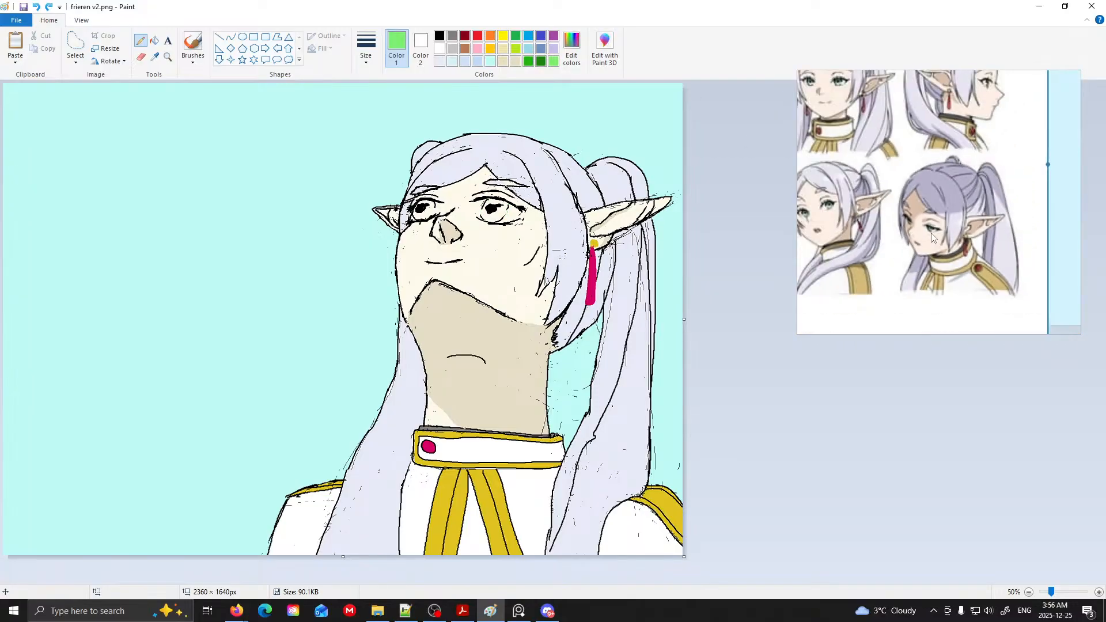
scroll(902, 235, "up", 1)
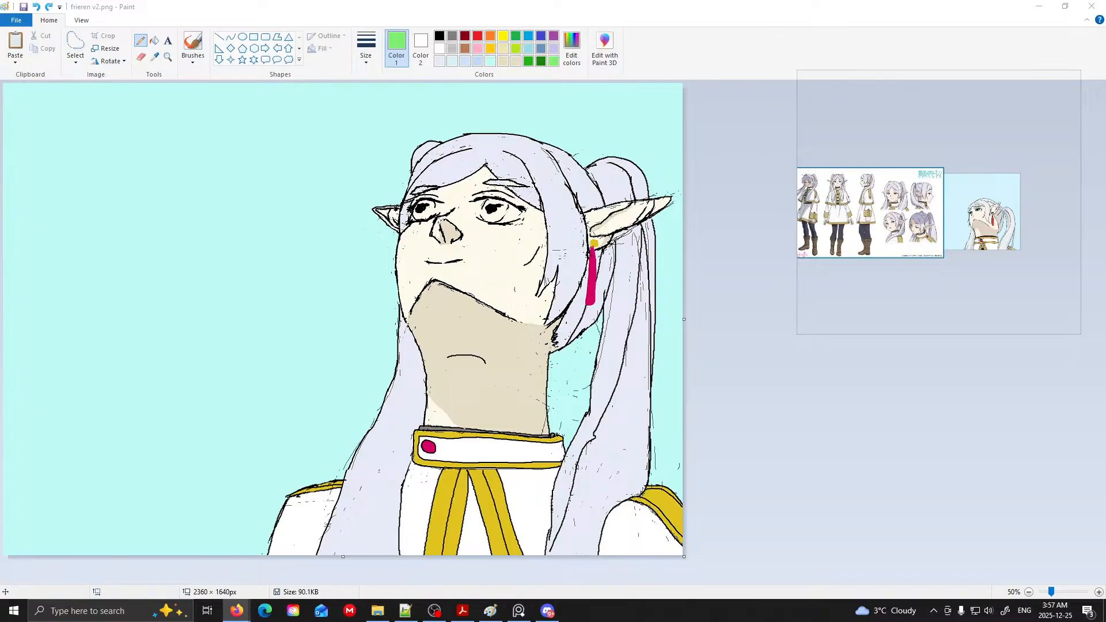
left_click(832, 249)
left_click(953, 125)
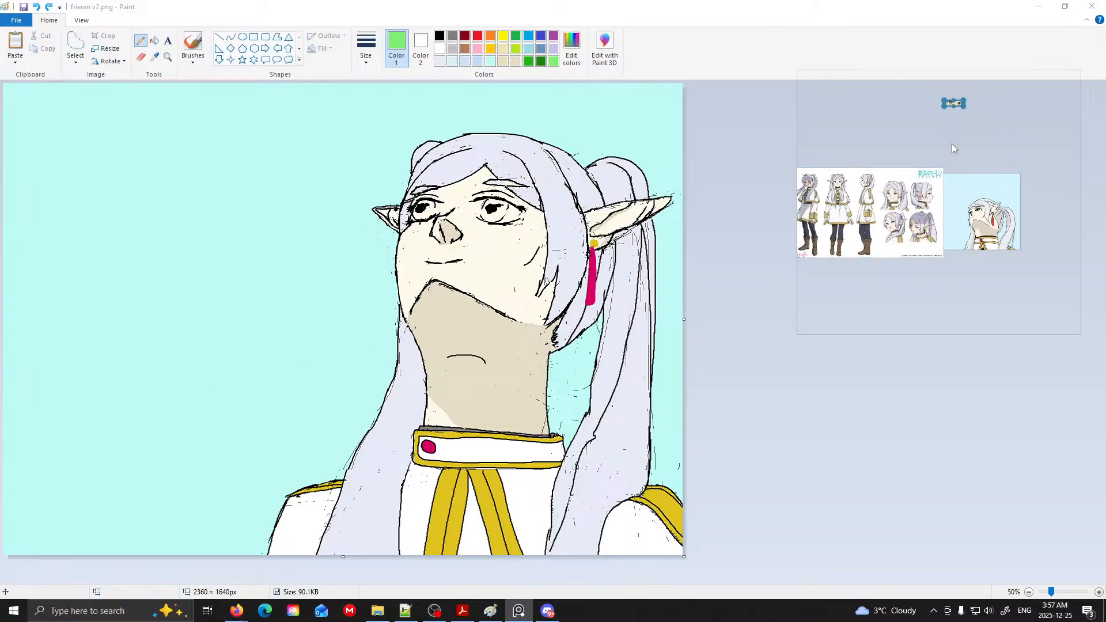
left_click_drag(957, 105, 953, 205)
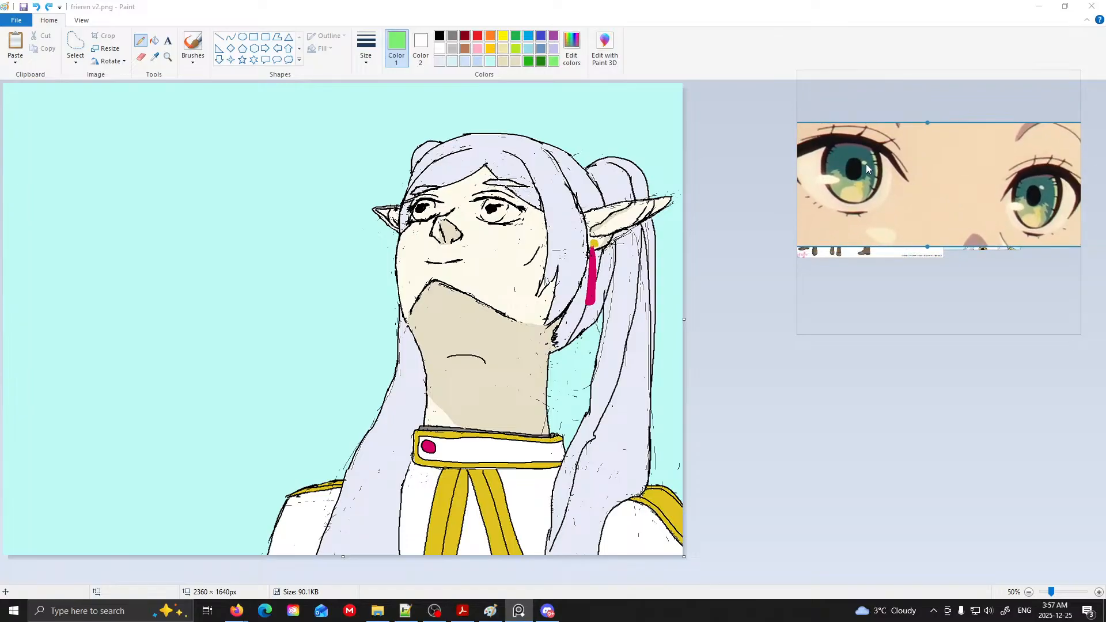
- Mix a mint green, RGB 103, 250, 176, for the outer shading of the irises
left_click(560, 4)
scroll(568, 233, "up", 2)
scroll(250, 245, "down", 2)
left_click_drag(219, 579, 770, 579)
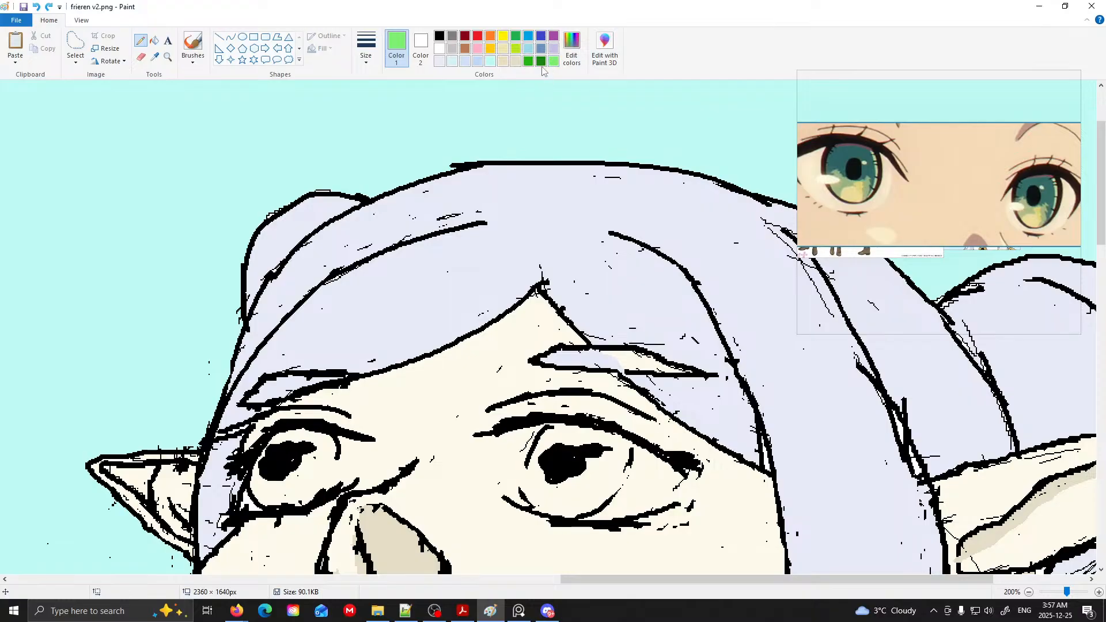
left_click(571, 47)
left_click_drag(603, 259, 599, 230)
left_click(463, 384)
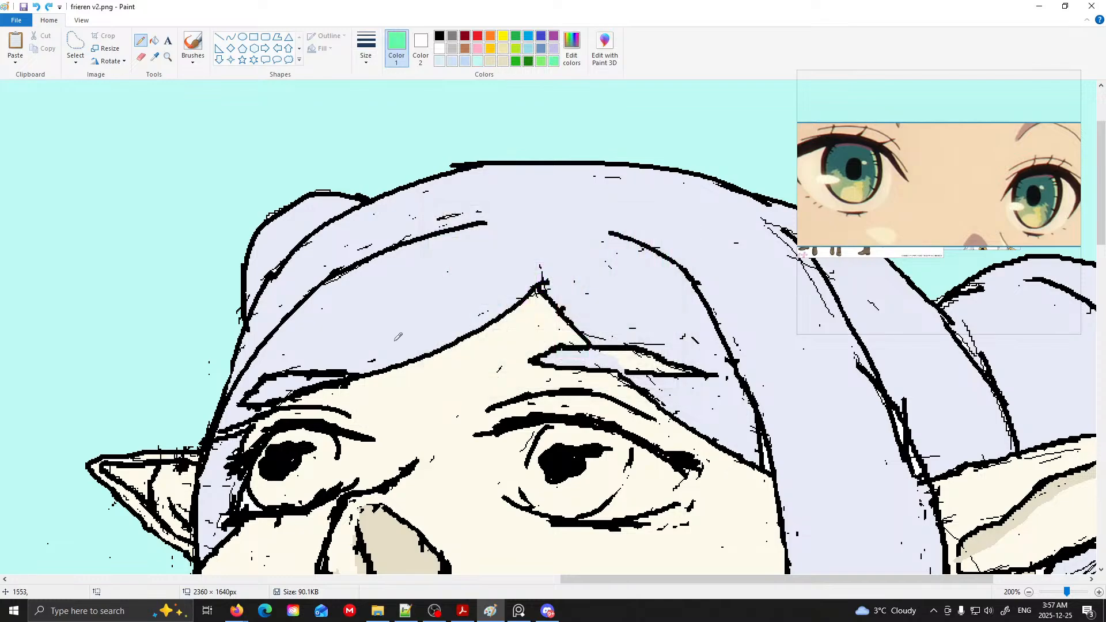
- Draw the mint shadow's boundary in the far iris with the Pencil and fill the band along its upper and right edge
mouse_move(297, 439)
left_mouse_down()
mouse_move(325, 438)
mouse_move(295, 428)
mouse_move(280, 436)
mouse_move(322, 439)
left_mouse_up()
key("ctrl+z")
left_click_drag(257, 467, 262, 467)
left_click_drag(322, 441, 327, 485)
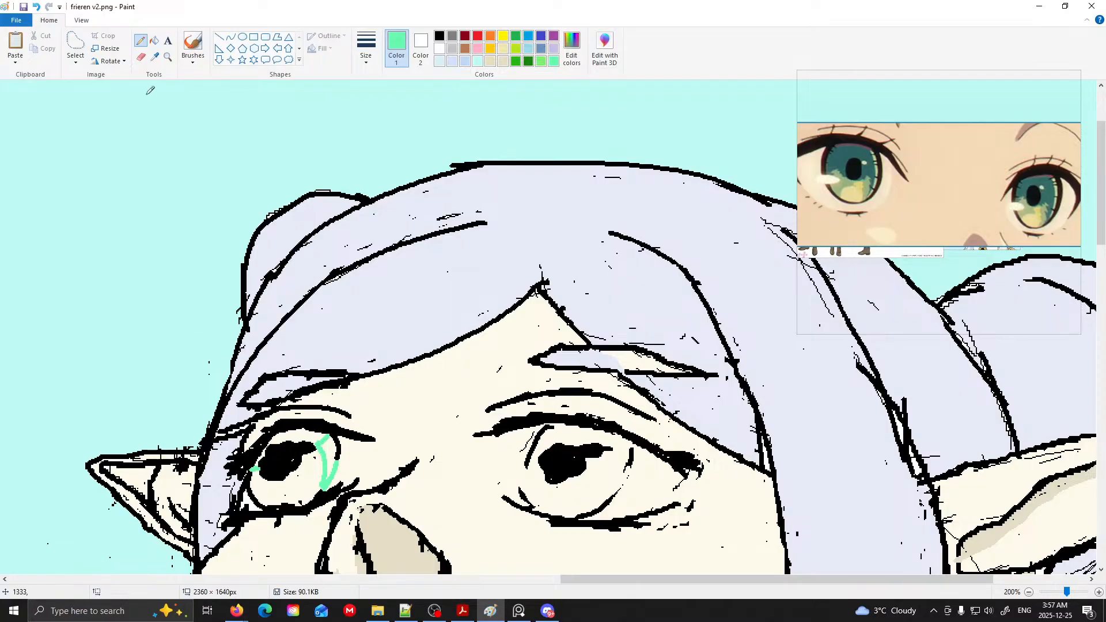
left_click(154, 40)
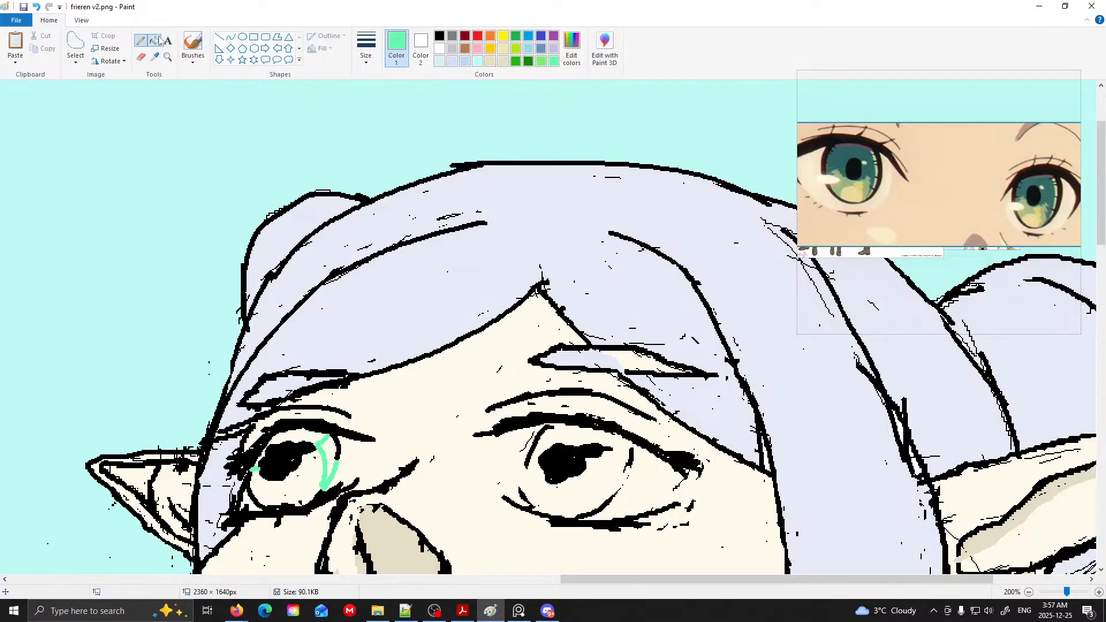
left_click(331, 458)
left_click(306, 433)
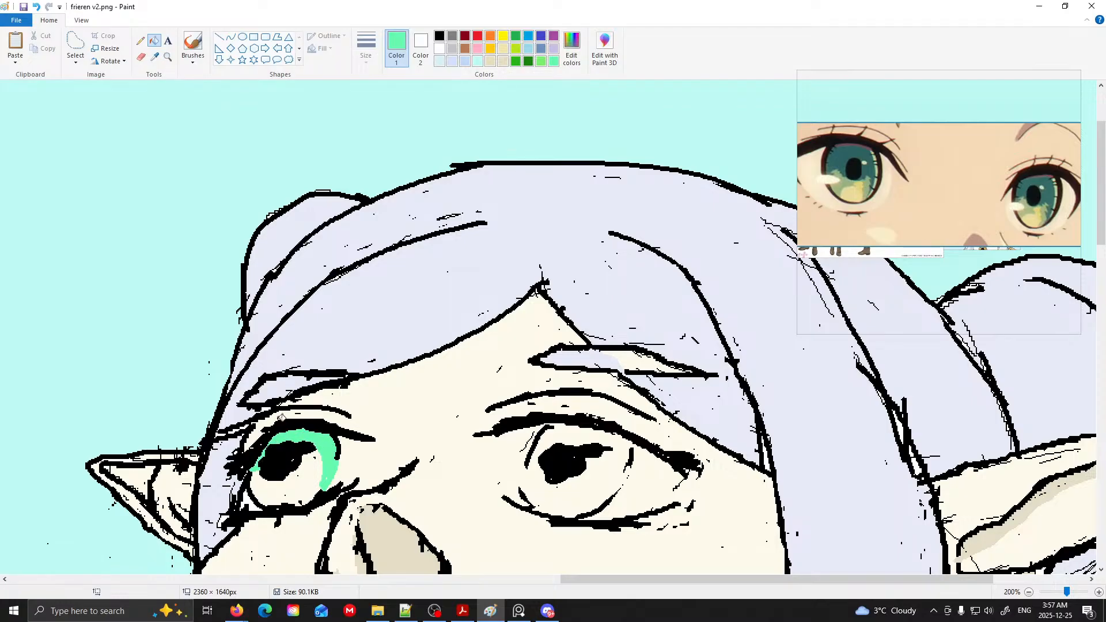
- Draw the mint shadow's boundary through the near iris beside the pupil and close the iris outline on its left with the Pencil
left_click(141, 41)
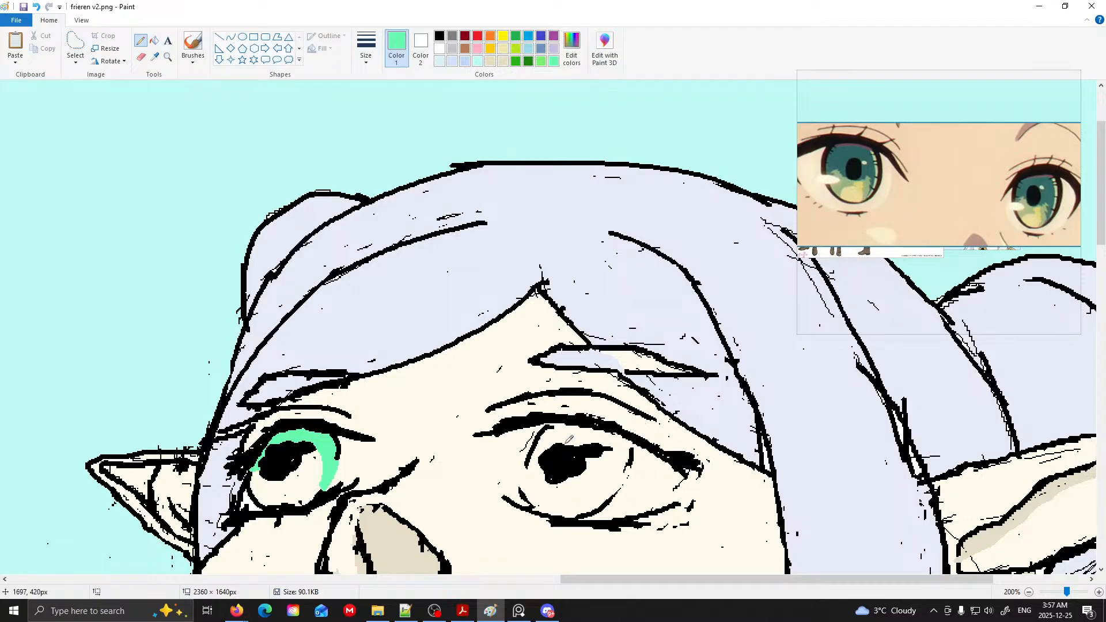
left_click_drag(607, 448, 629, 450)
key("ctrl+z")
left_click_drag(537, 475, 540, 509)
key("ctrl+z")
left_click_drag(541, 461, 556, 515)
mouse_move(526, 469)
left_mouse_down()
mouse_move(529, 505)
mouse_move(523, 480)
mouse_move(522, 490)
left_mouse_up()
key("ctrl+z")
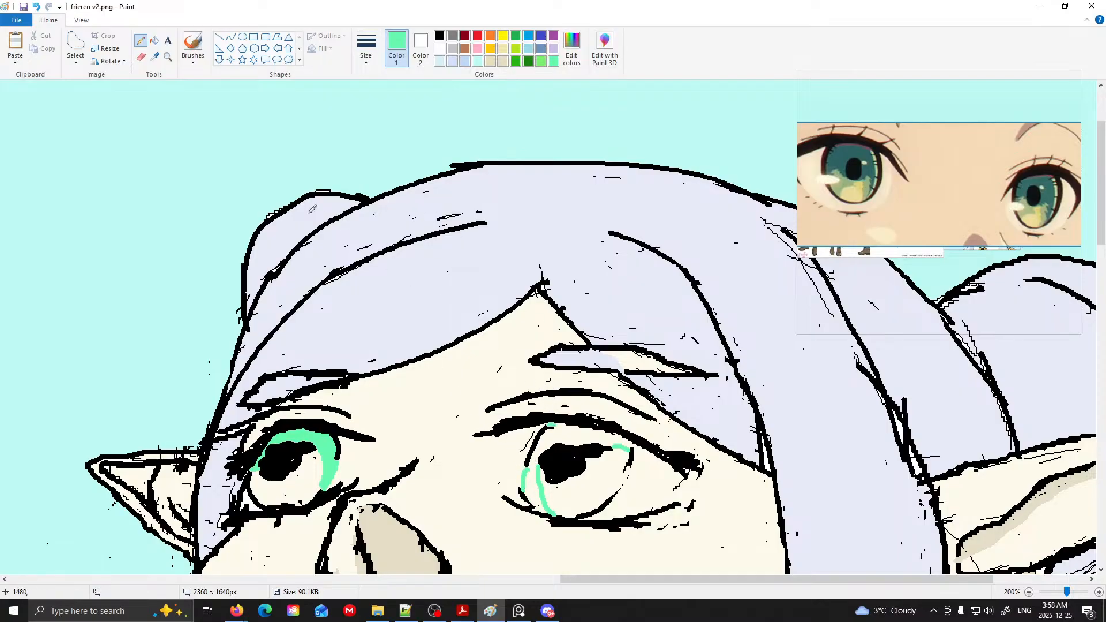
- Close the gap at the near iris's upper right edge and fill the band above and left of the pupil with mint
left_click(154, 40)
left_click(574, 429)
key("ctrl+z")
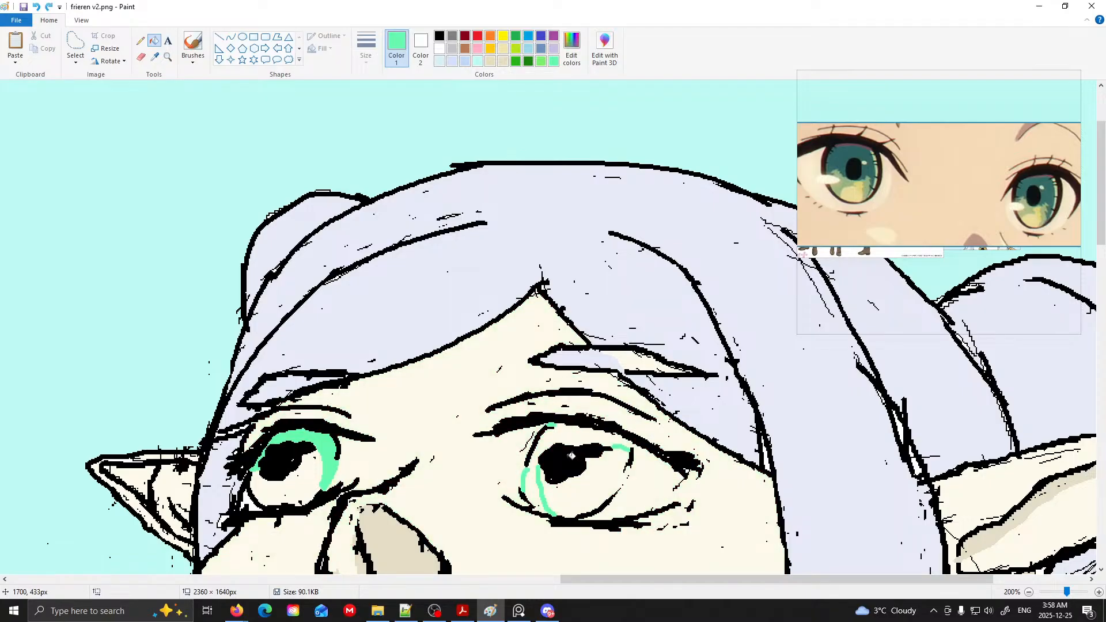
left_click(140, 41)
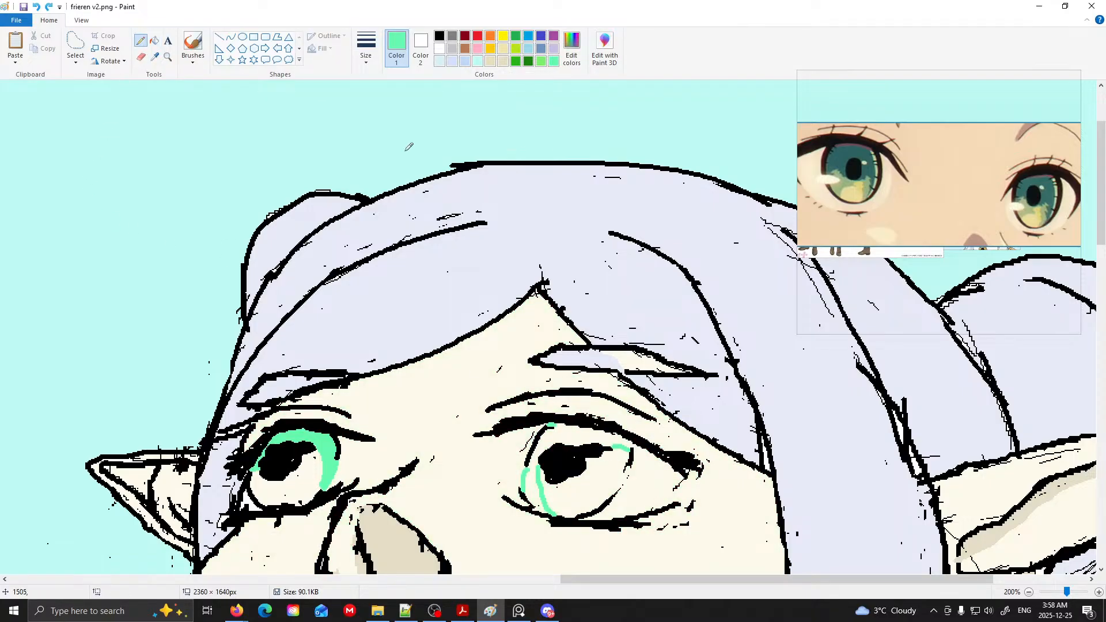
left_click_drag(633, 443, 629, 446)
left_click(154, 40)
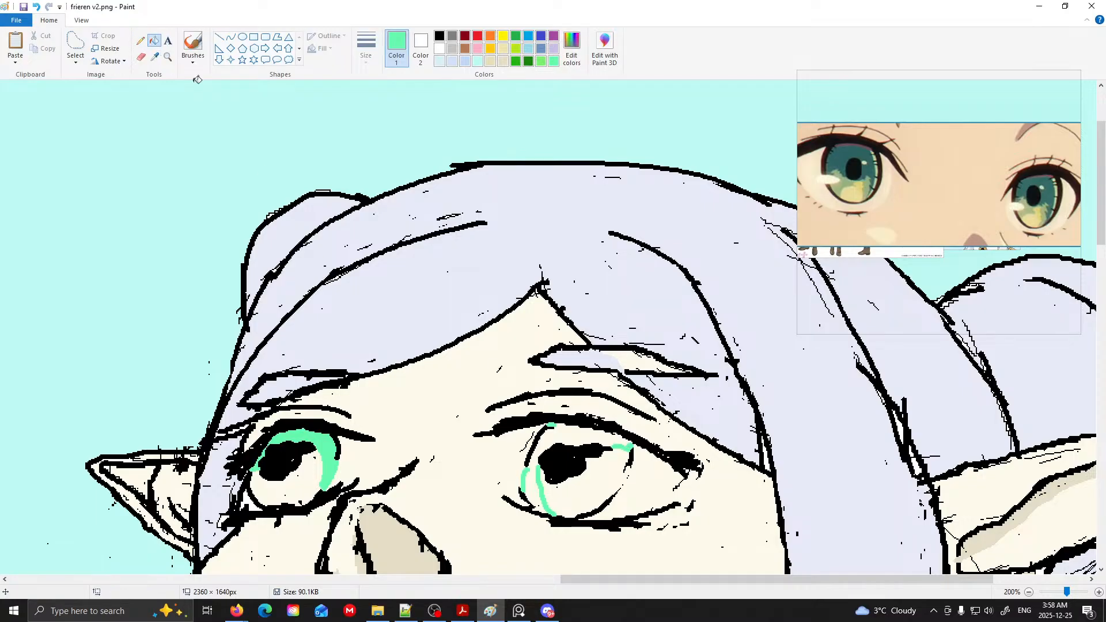
left_click(579, 427)
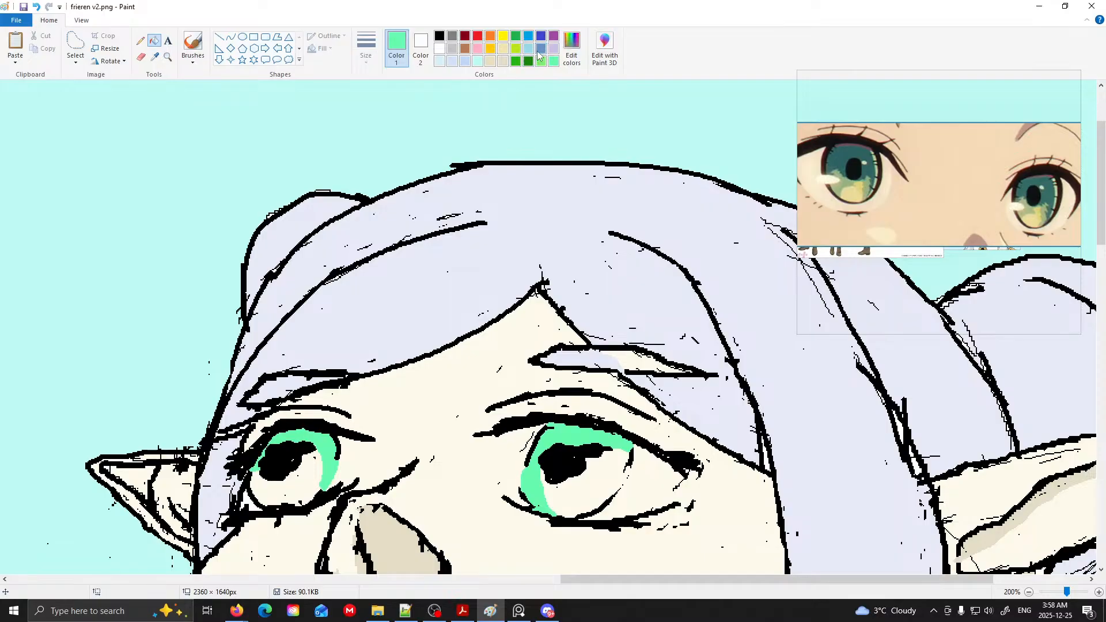
- Change the drawing colour to a yellow-green, RGB 218, 247, 55
left_click(570, 51)
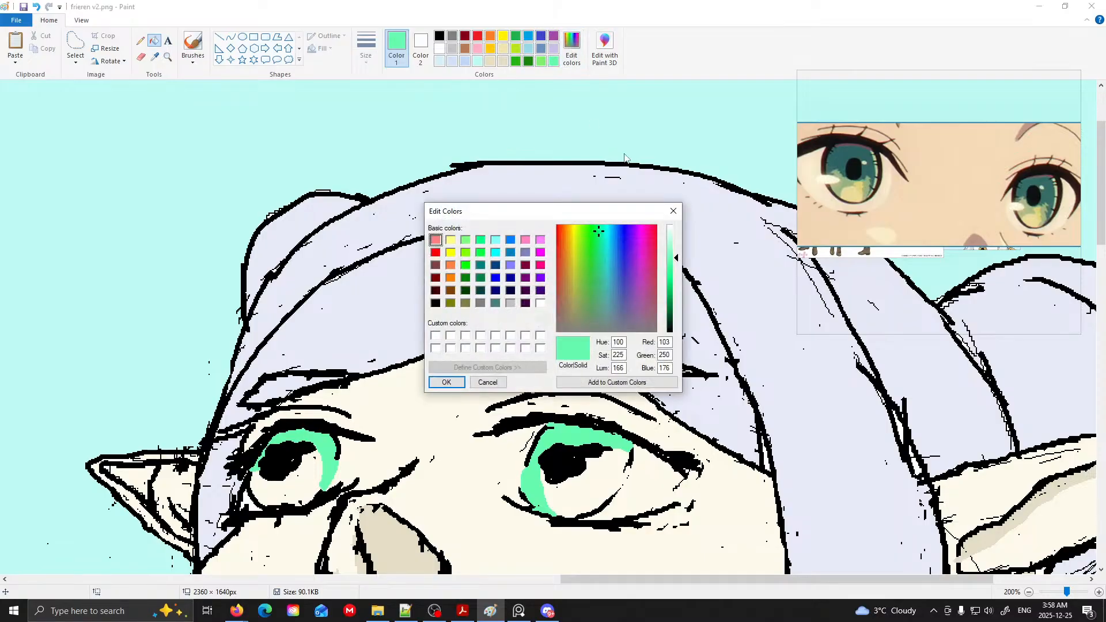
left_click_drag(677, 261, 676, 269)
left_click(598, 234)
left_click_drag(598, 234, 576, 233)
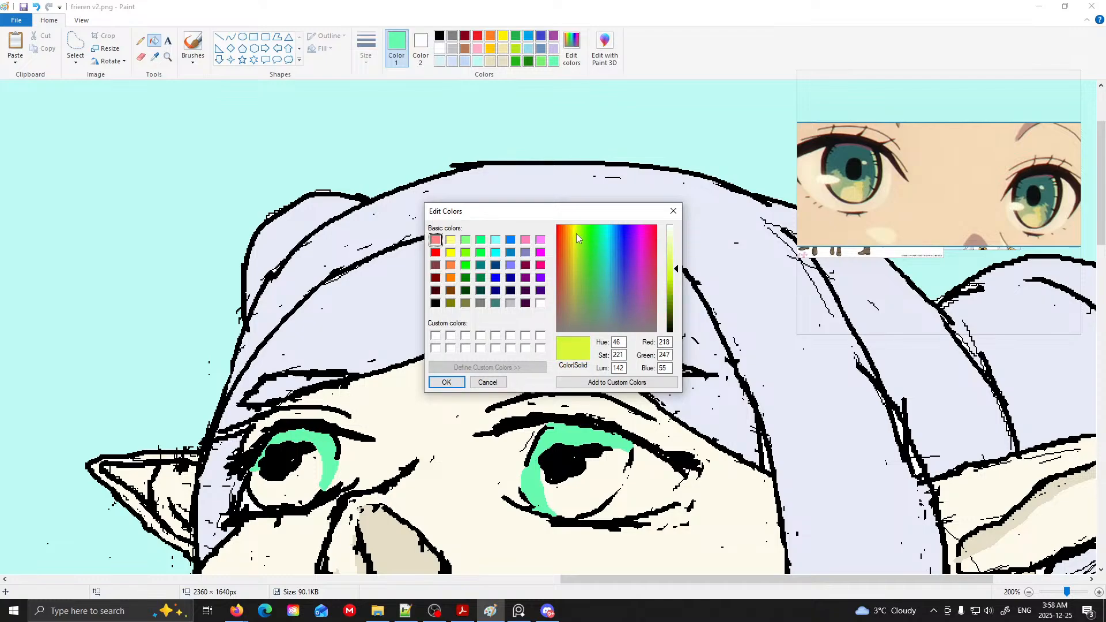
left_click(453, 385)
- Outline yellow-green highlights below the pupils in both irises with the Pencil
left_click(140, 40)
key("ctrl+z")
mouse_move(272, 482)
left_mouse_down()
mouse_move(299, 483)
mouse_move(309, 504)
mouse_move(263, 502)
mouse_move(276, 504)
left_mouse_up()
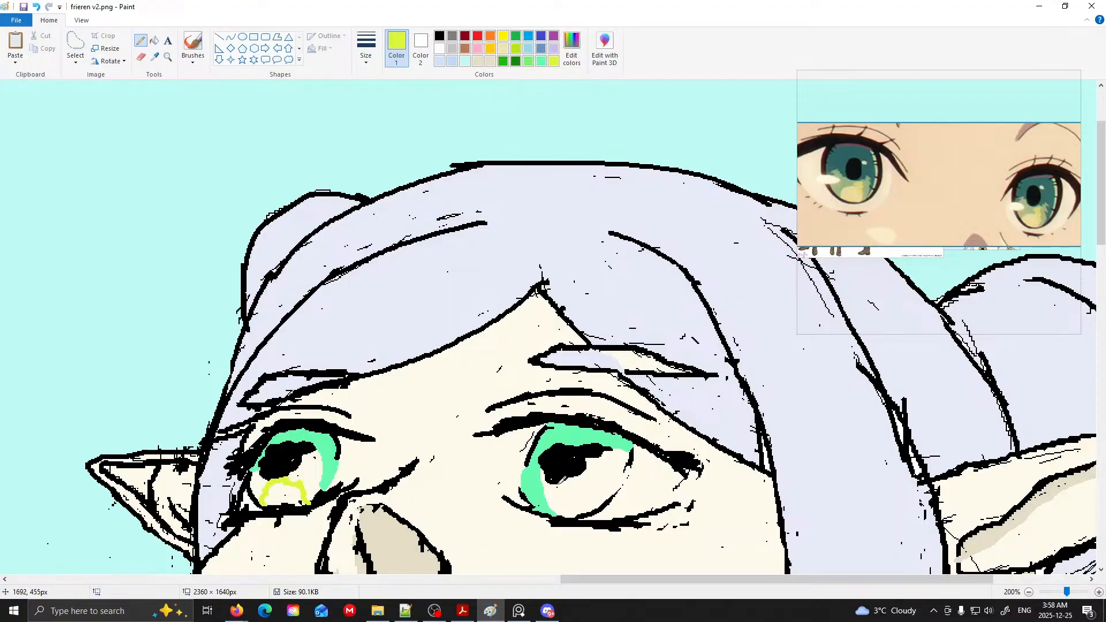
mouse_move(556, 483)
left_mouse_down()
mouse_move(552, 497)
mouse_move(572, 501)
mouse_move(583, 477)
mouse_move(604, 496)
left_mouse_up()
mouse_move(292, 479)
left_mouse_down()
mouse_move(317, 474)
mouse_move(314, 494)
left_mouse_up()
key("ctrl+z")
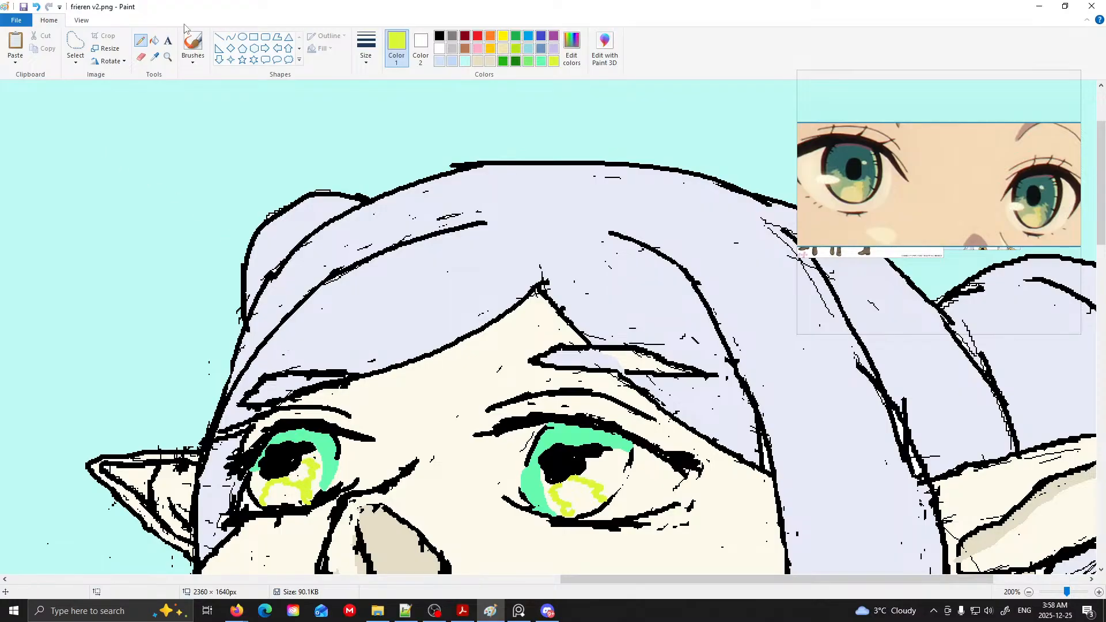
- Fill the outlined highlights in the far and near irises with yellow-green
left_click(154, 40)
left_click(285, 487)
left_click(304, 469)
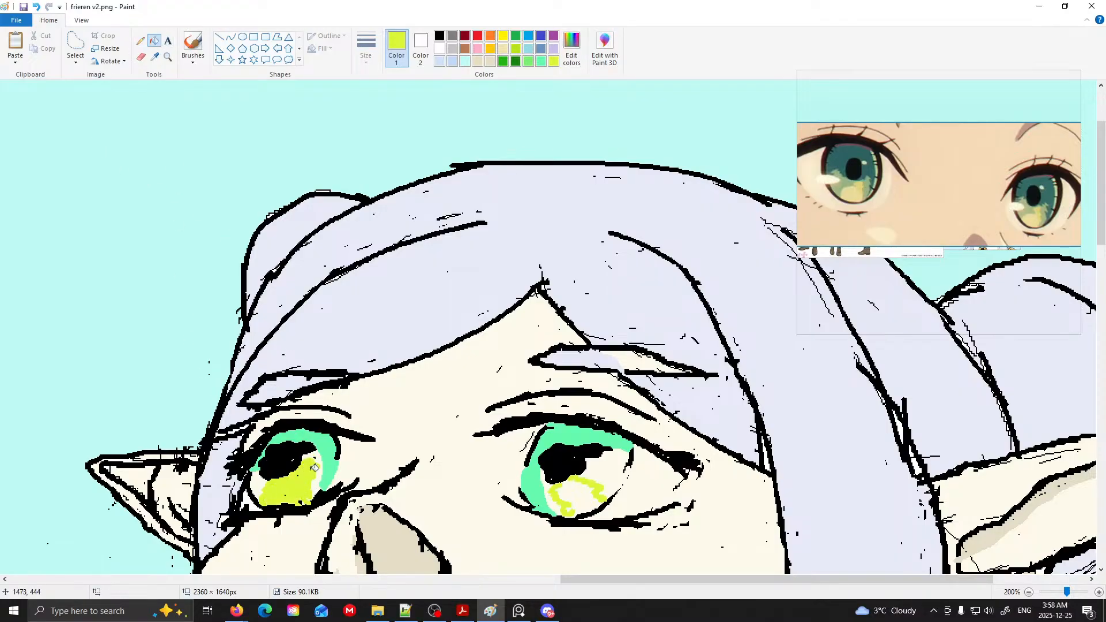
left_click(582, 499)
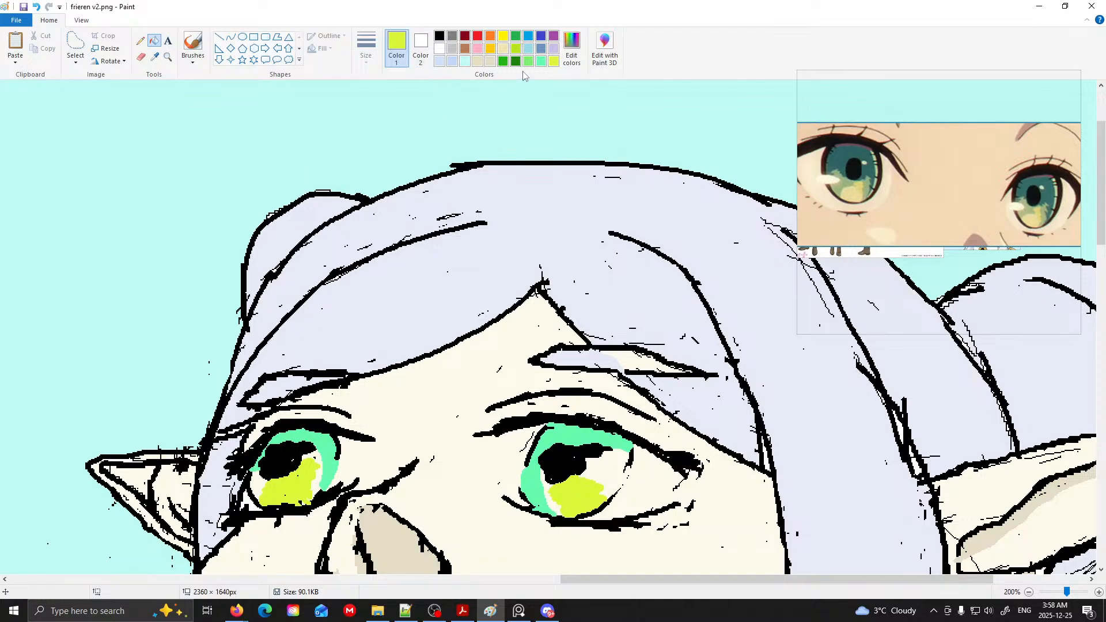
- Mix a bright green and try filling the remaining bare areas of both irises with it
left_click(571, 49)
left_click(589, 240)
left_click_drag(588, 238, 586, 229)
mouse_move(675, 269)
left_mouse_down()
mouse_move(676, 288)
mouse_move(675, 254)
mouse_move(675, 276)
left_mouse_up()
left_click(447, 382)
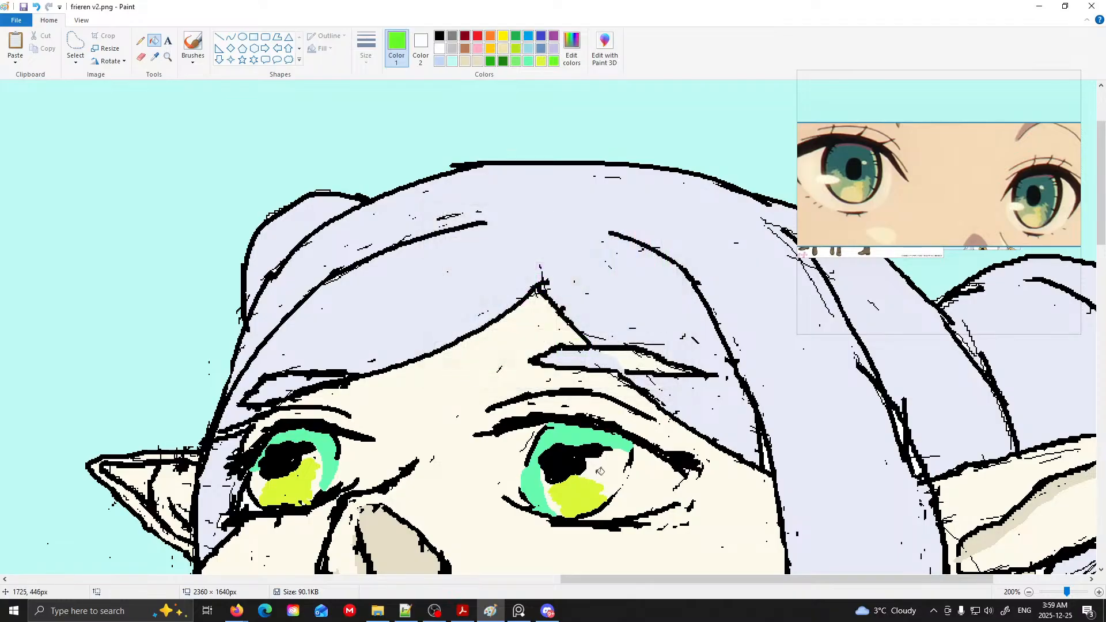
left_click(639, 489)
key("ctrl+z")
left_click(258, 485)
left_click(320, 458)
scroll(626, 450, "down", 2)
key("ctrl+z")
key("ctrl+z")
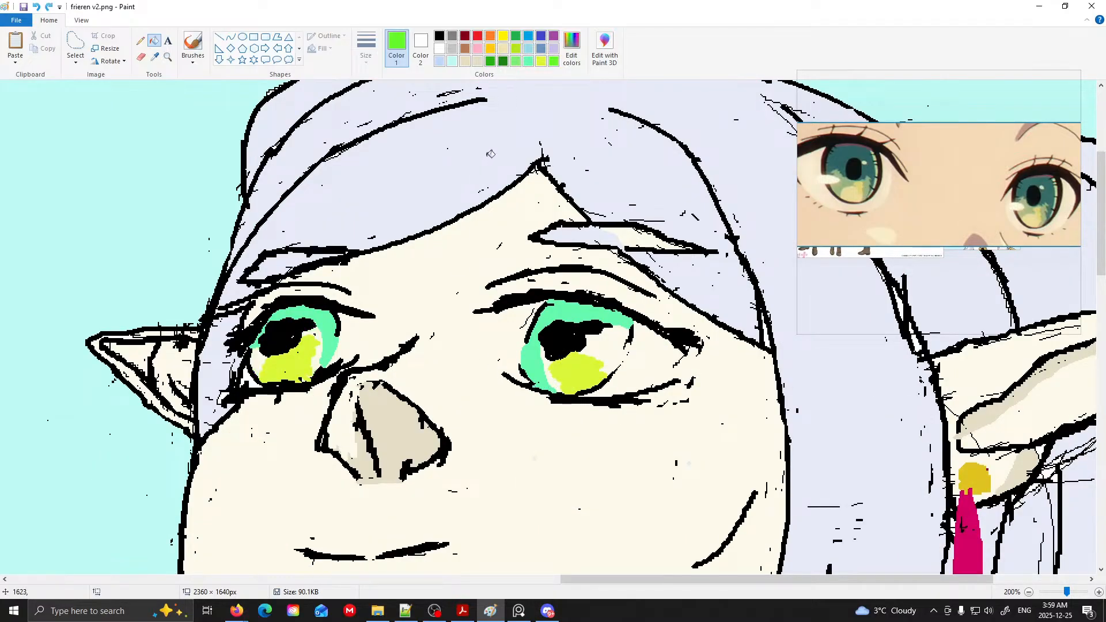
- Change the drawing colour to a lime green, about RGB 167, 252, 39
left_click(571, 46)
left_click(597, 232)
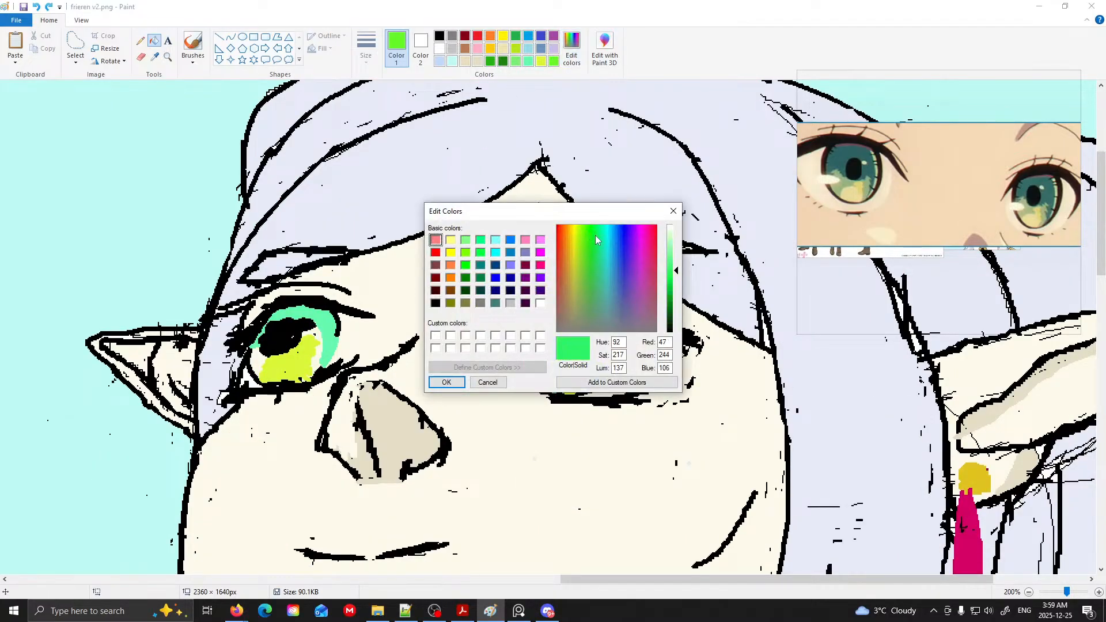
left_click_drag(596, 230, 580, 227)
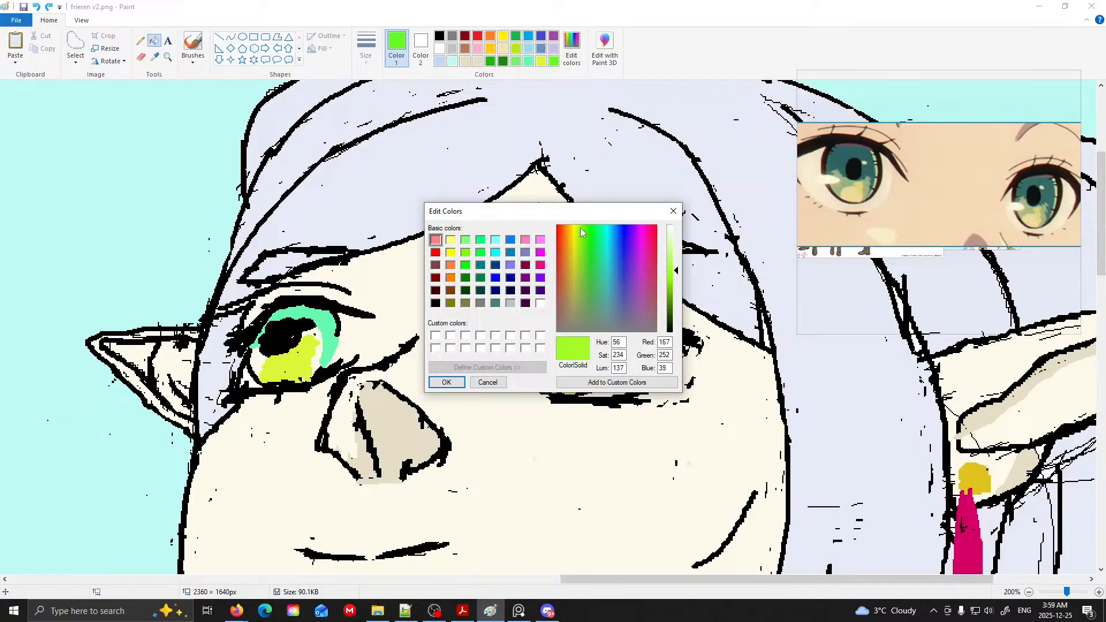
left_click(446, 383)
- Fill the remaining bare areas of both irises with lime green, closing the near iris's outer edge with the Pencil
left_click(316, 328)
left_click(249, 362)
left_click(550, 366)
left_click(140, 40)
left_click_drag(631, 338, 606, 368)
left_click(154, 41)
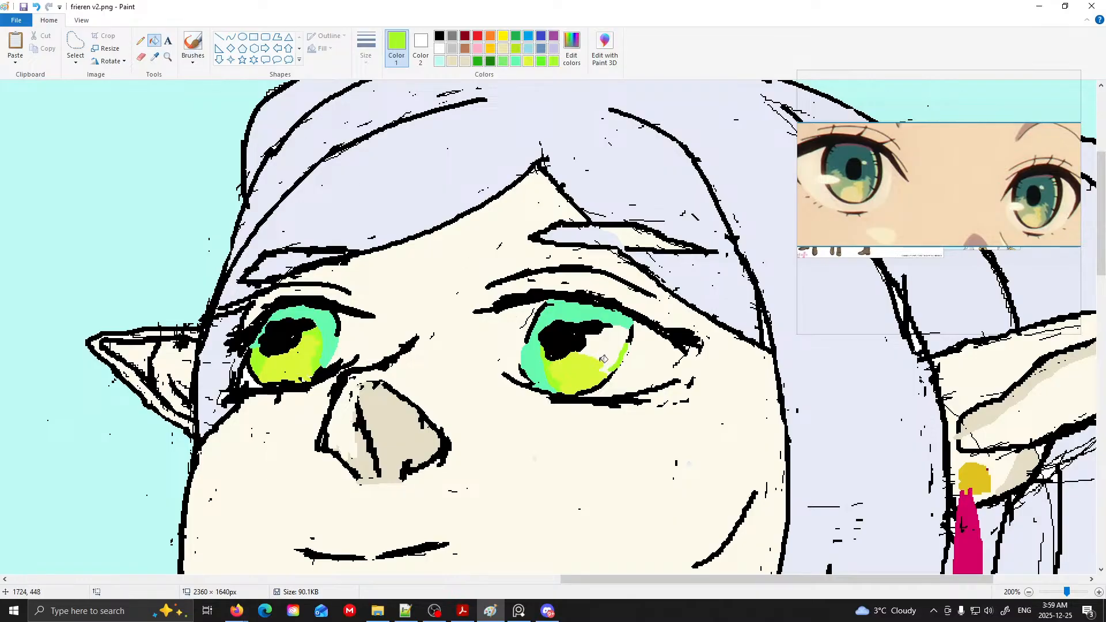
left_click(611, 351)
- Move the eye close-up reference away from the face and touch up the near iris beside the pupil with the lime Pencil
scroll(650, 407, "down", 1)
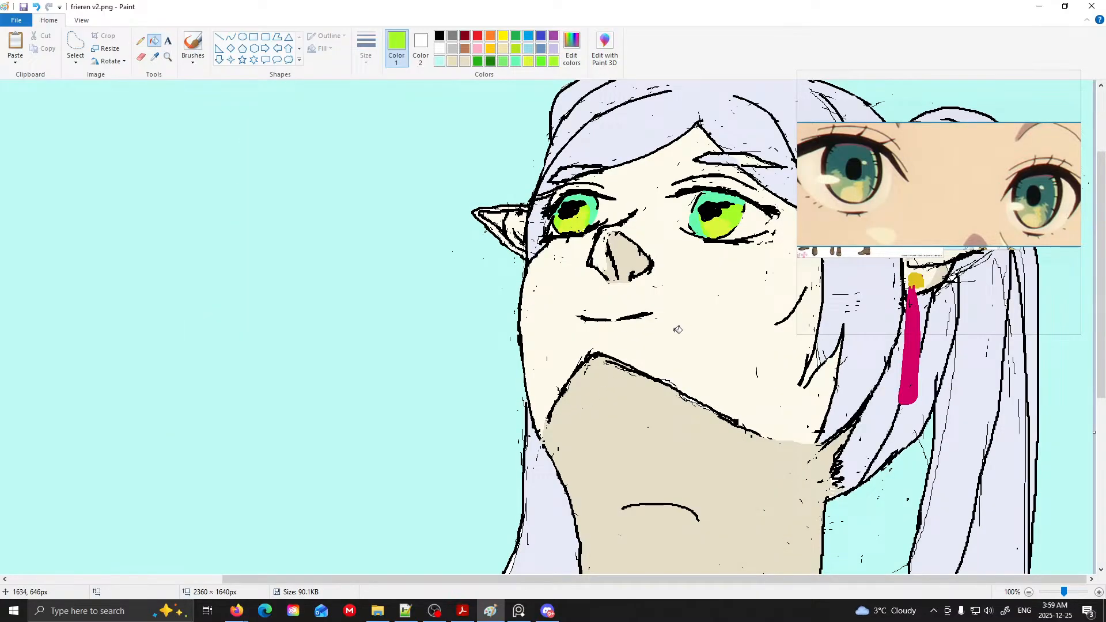
scroll(706, 285, "down", 3)
scroll(679, 288, "up", 3)
scroll(661, 269, "down", 2)
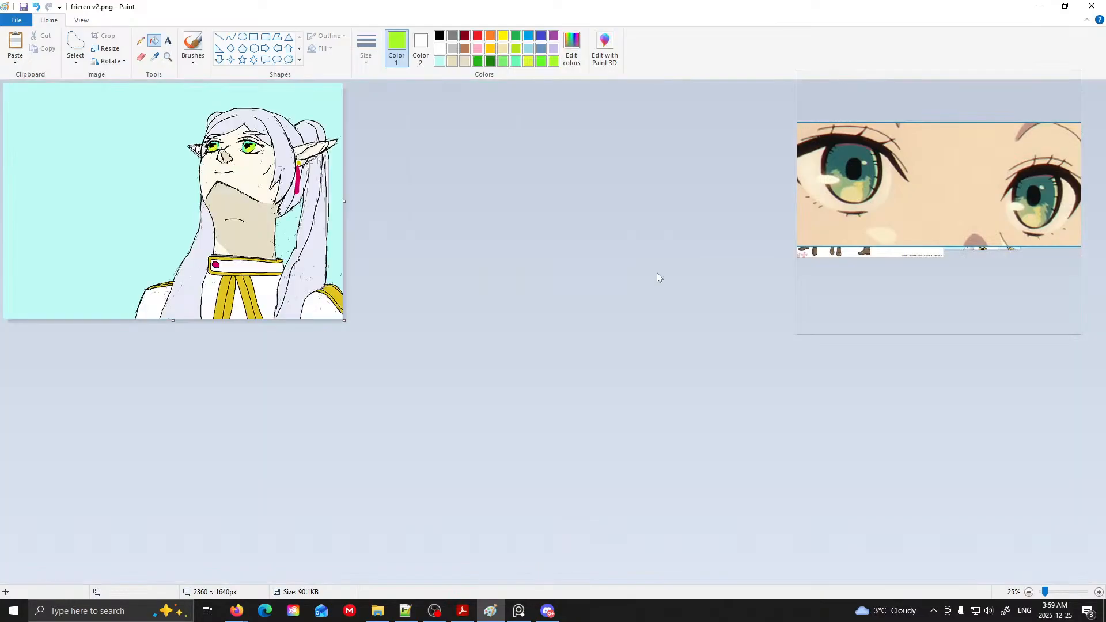
scroll(656, 272, "up", 1)
scroll(660, 271, "up", 1)
left_click_drag(861, 227, 345, 289)
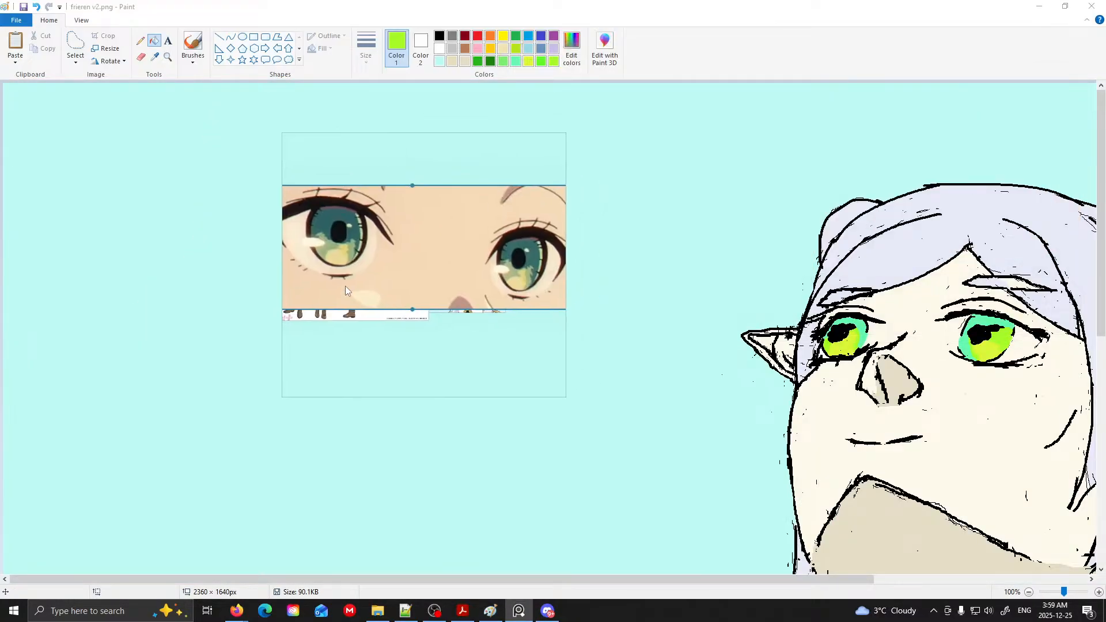
left_click(140, 41)
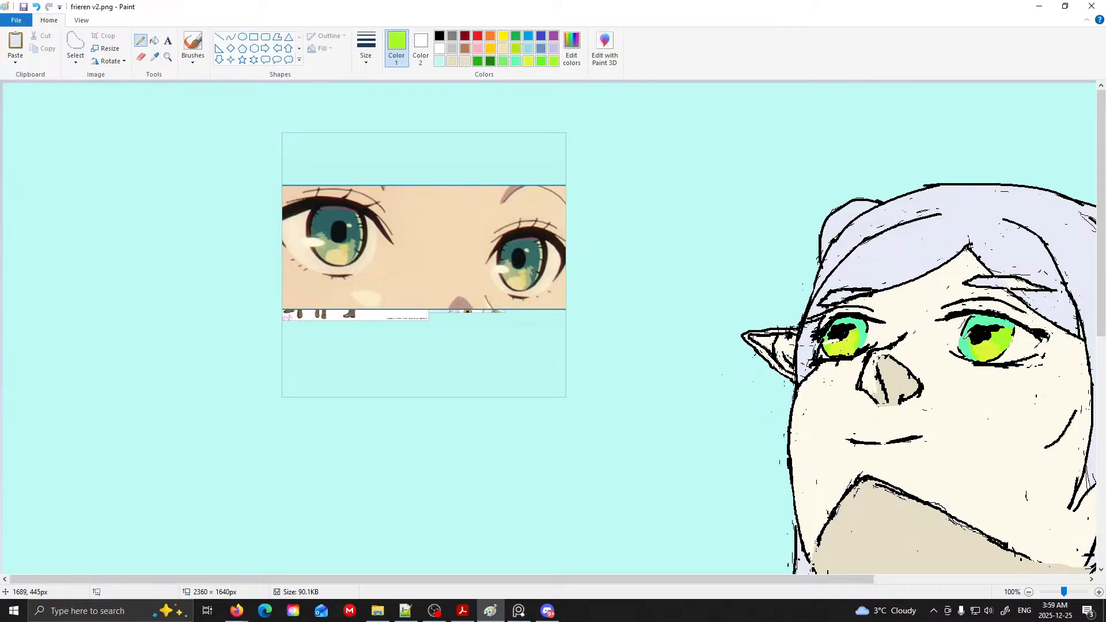
left_click_drag(970, 335, 991, 341)
- Show the whole portrait and move the shrunken eye reference onto the empty area beside the canvas
scroll(889, 356, "down", 2)
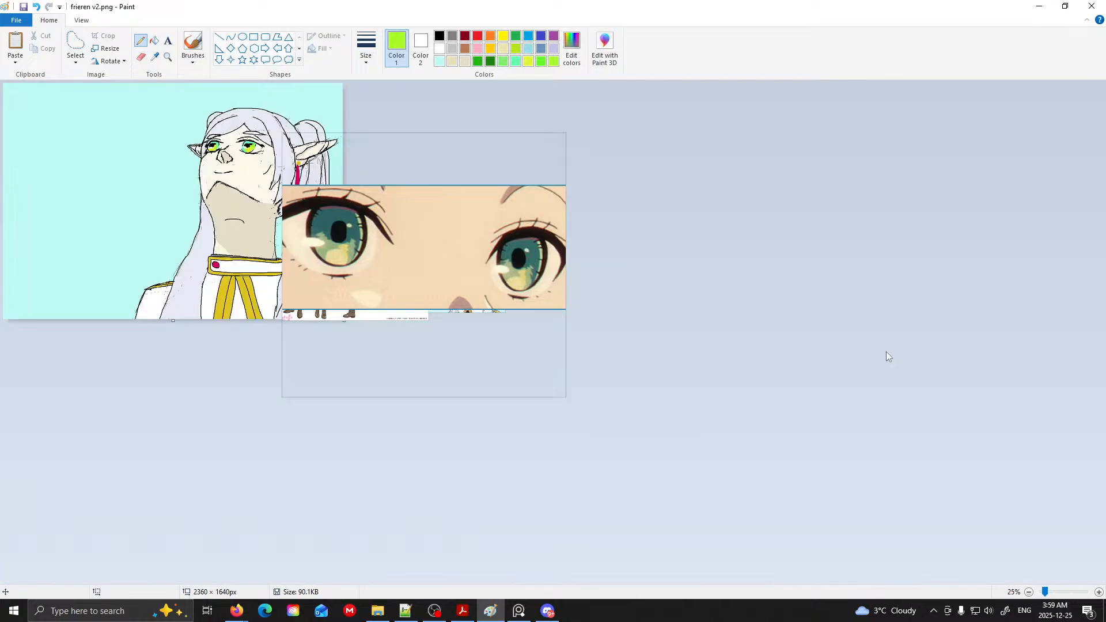
scroll(438, 305, "up", 1)
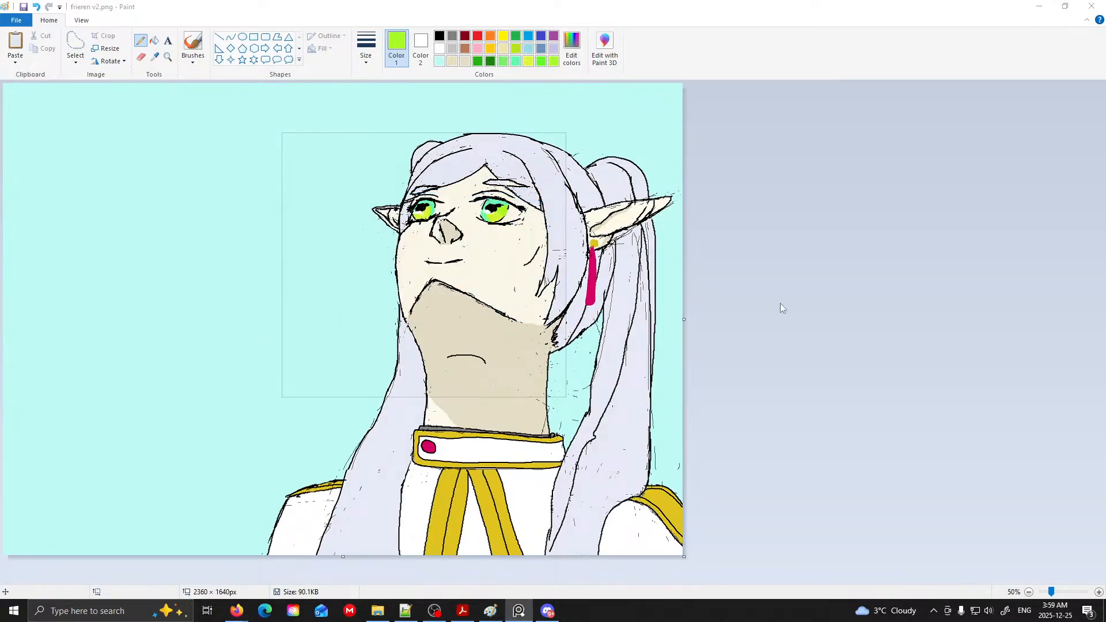
scroll(459, 285, "down", 6)
scroll(446, 284, "up", 2)
mouse_move(445, 282)
left_mouse_down()
mouse_move(959, 272)
mouse_move(828, 284)
left_mouse_up()
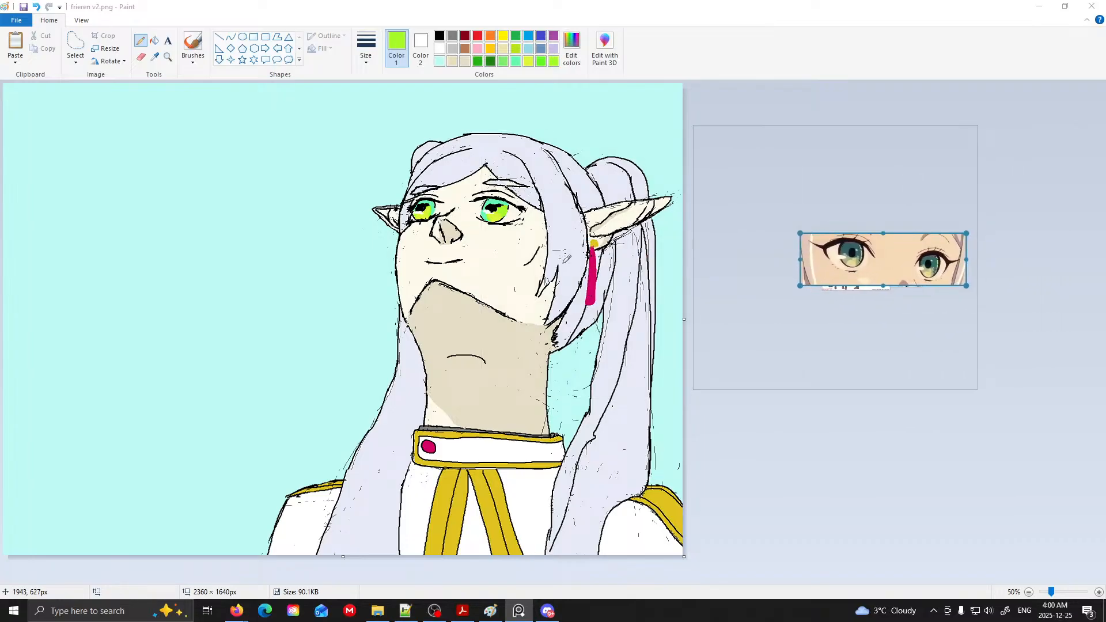
scroll(830, 297, "down", 1)
scroll(823, 284, "up", 1)
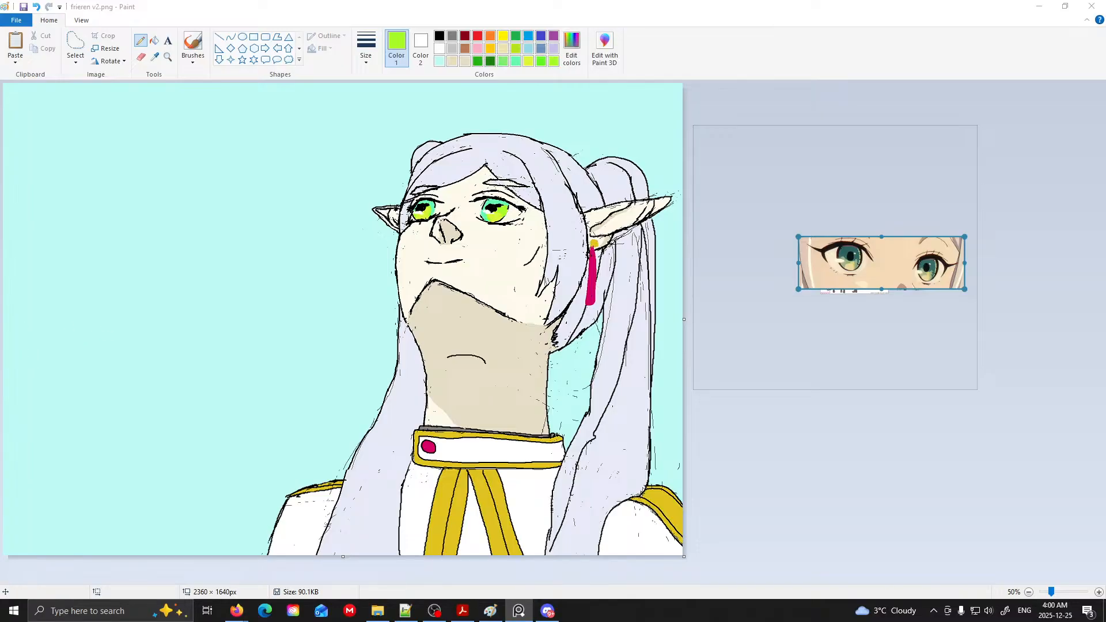
- Bring the reference board forward and enlarge its coloured portrait so the hair shading can be compared with the drawing
key("alt+Tab")
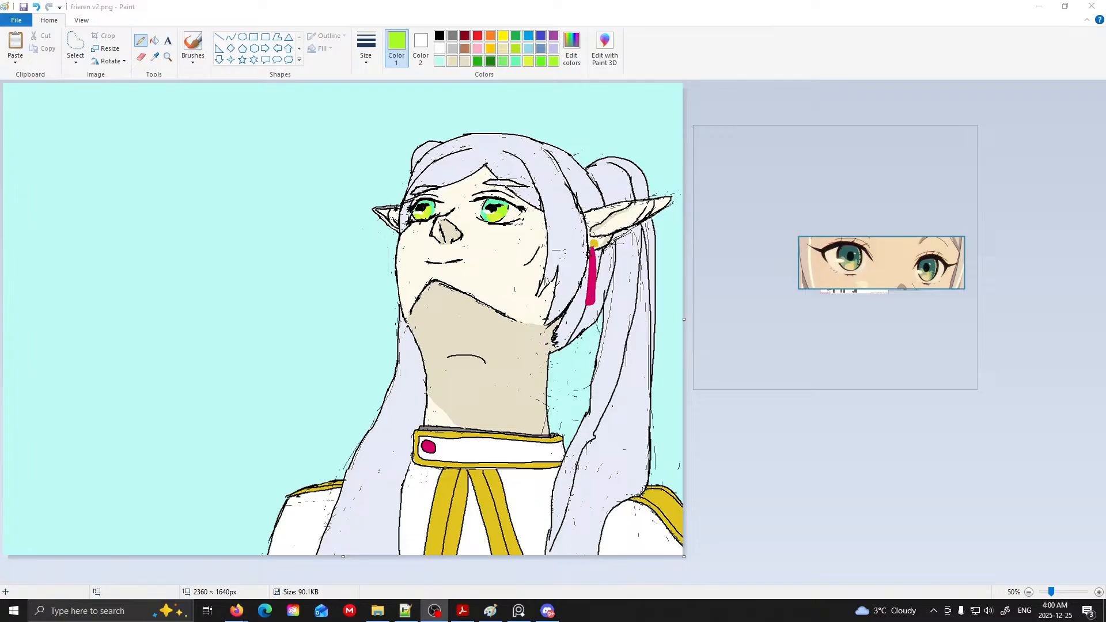
left_click(887, 257)
scroll(887, 257, "up", 4)
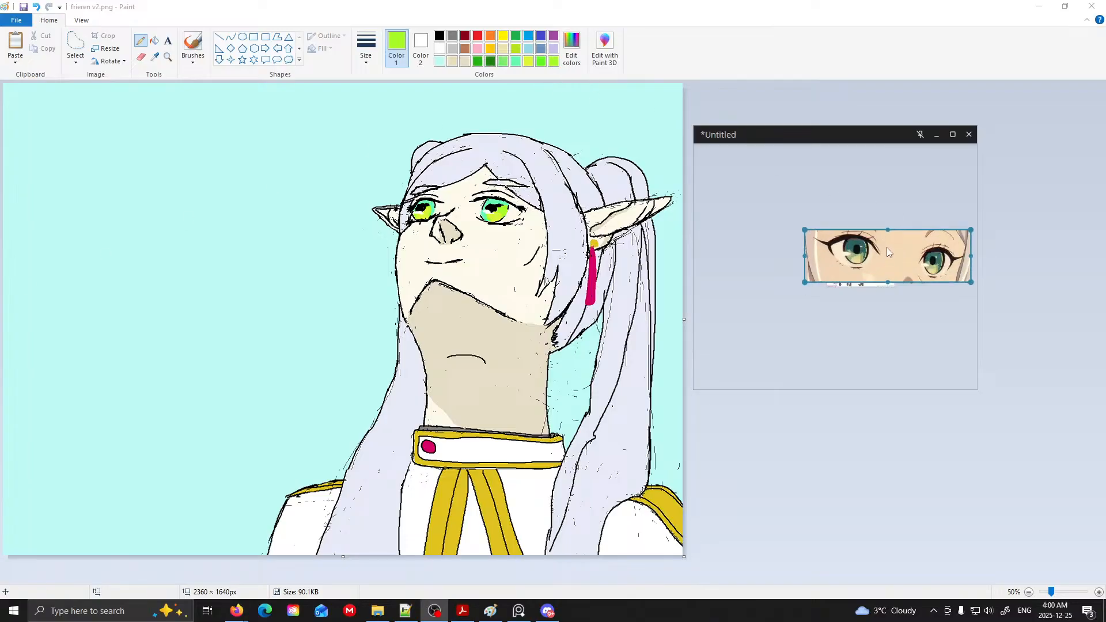
mouse_move(887, 214)
left_mouse_down()
mouse_move(890, 243)
mouse_move(884, 196)
left_mouse_up()
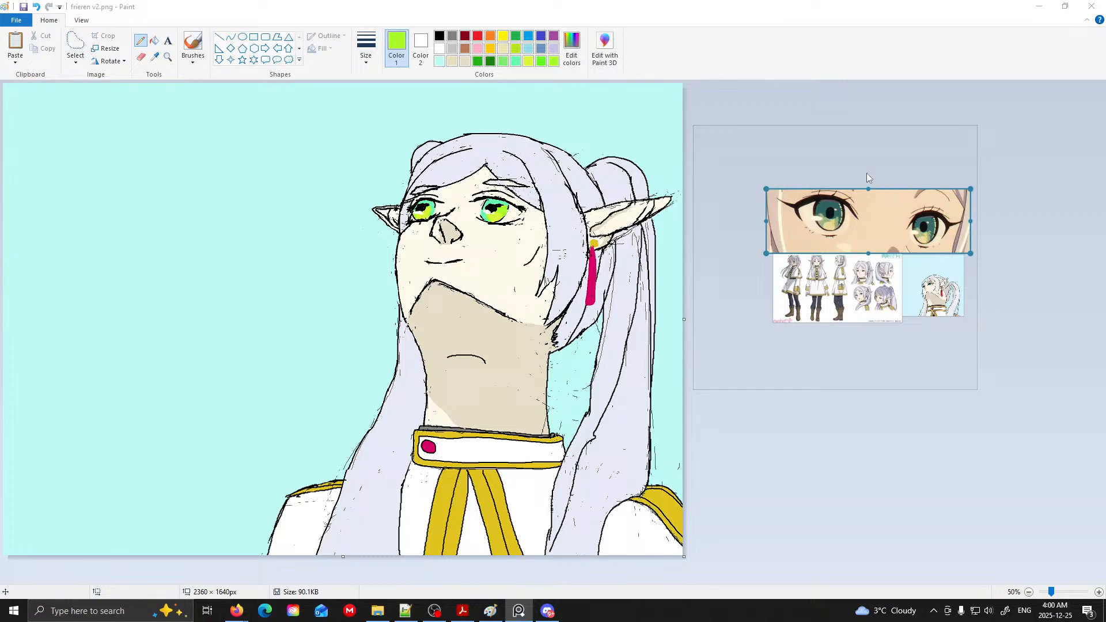
scroll(905, 261, "up", 4)
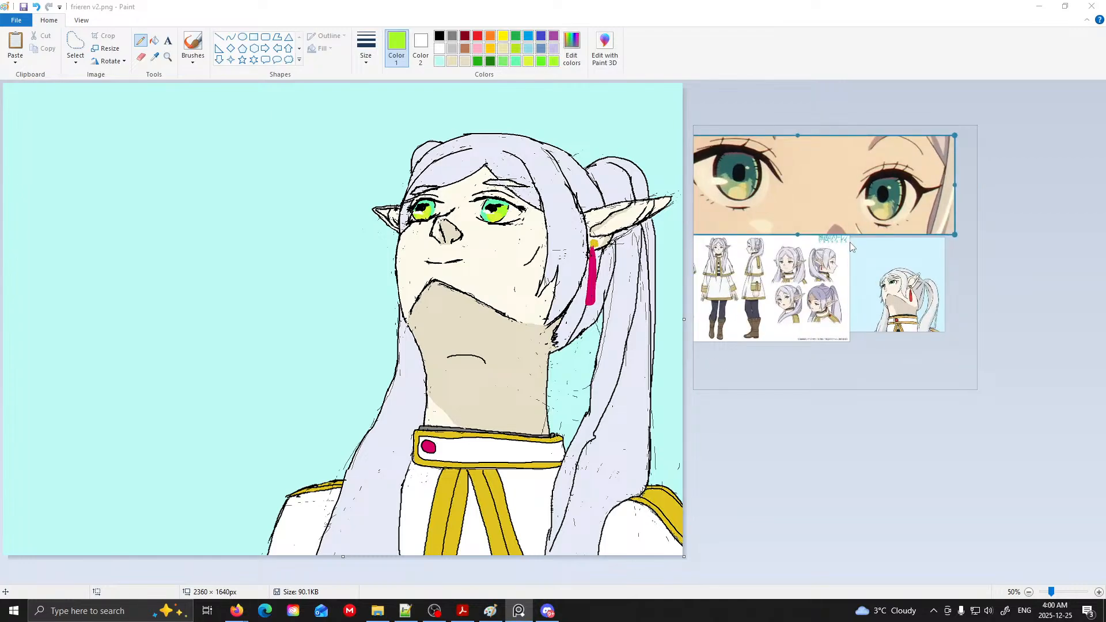
scroll(863, 279, "up", 5)
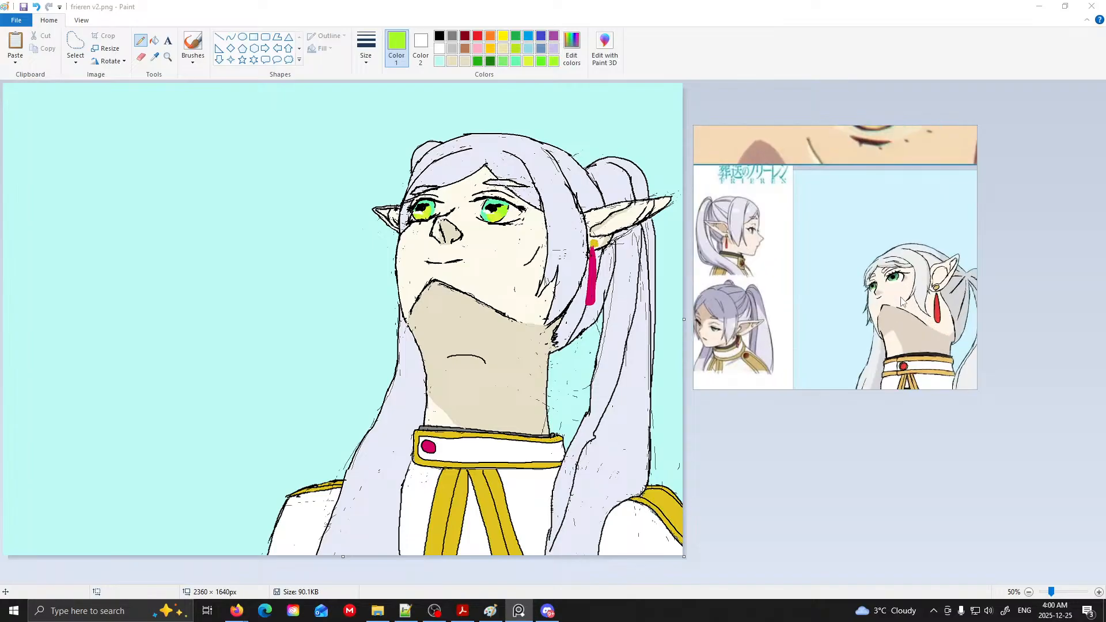
scroll(792, 252, "up", 3)
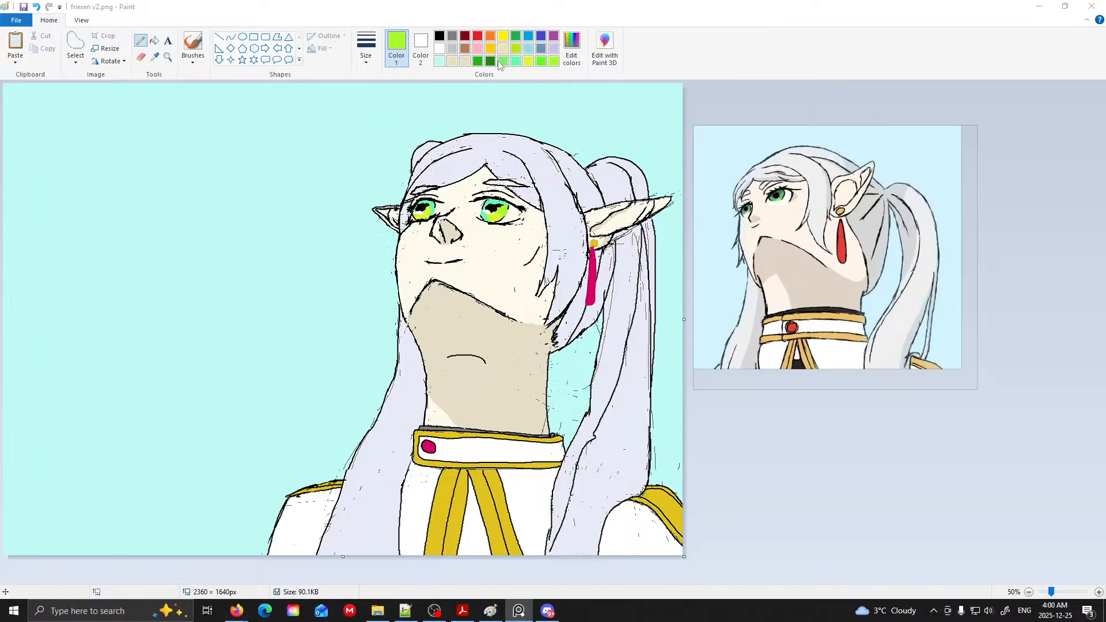
- Sample the pale lavender hair colour and darken it to a periwinkle shadow tone, RGB 179, 189, 227
left_click(154, 57)
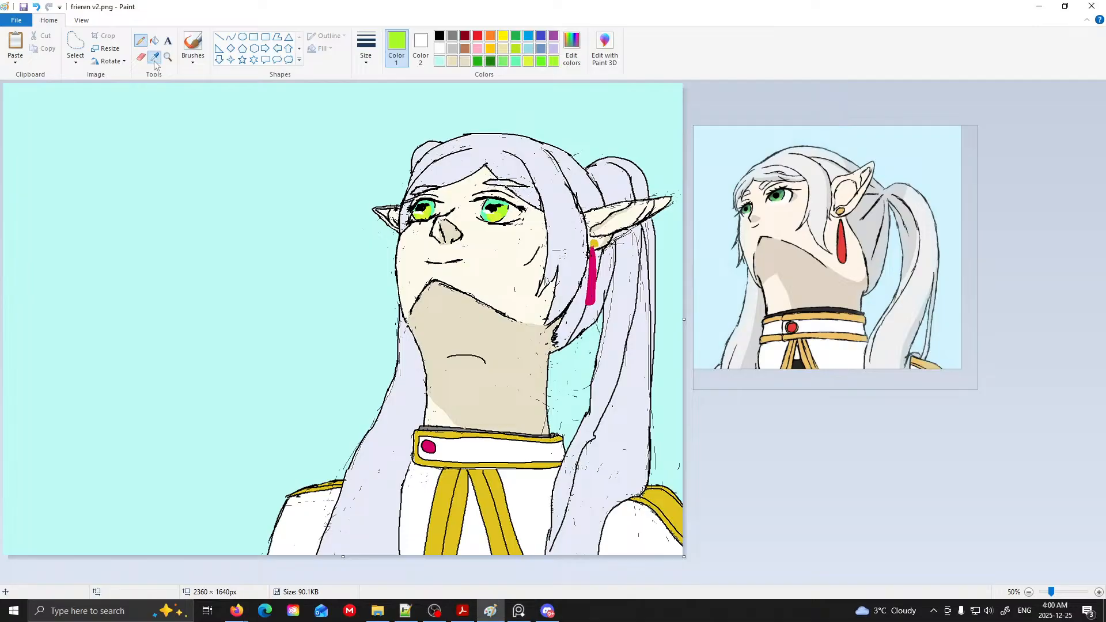
left_click(491, 150)
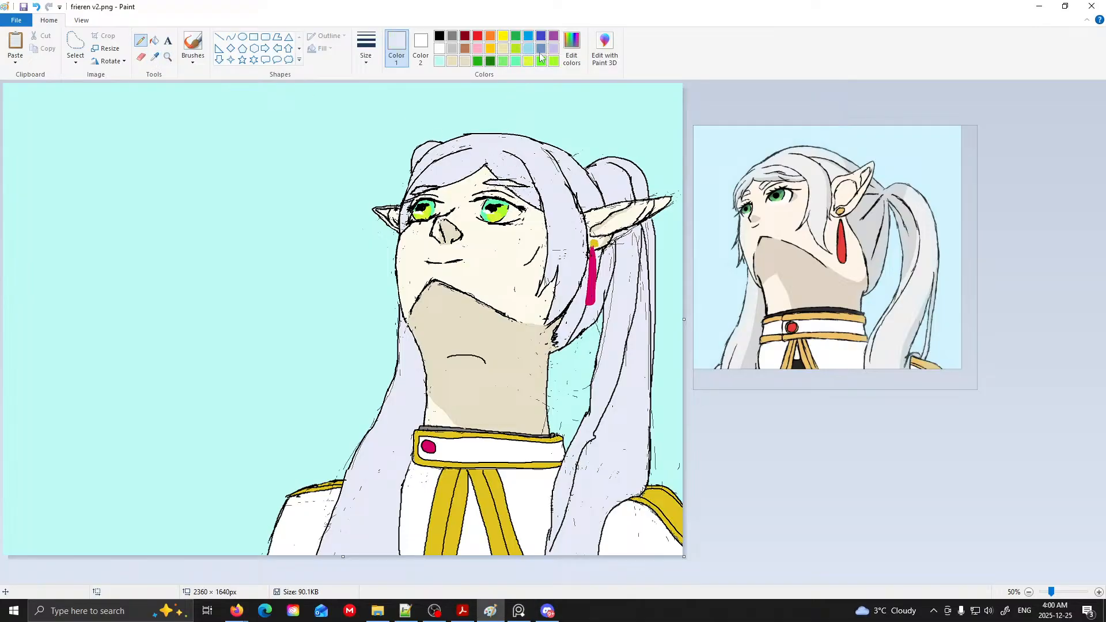
left_click(571, 46)
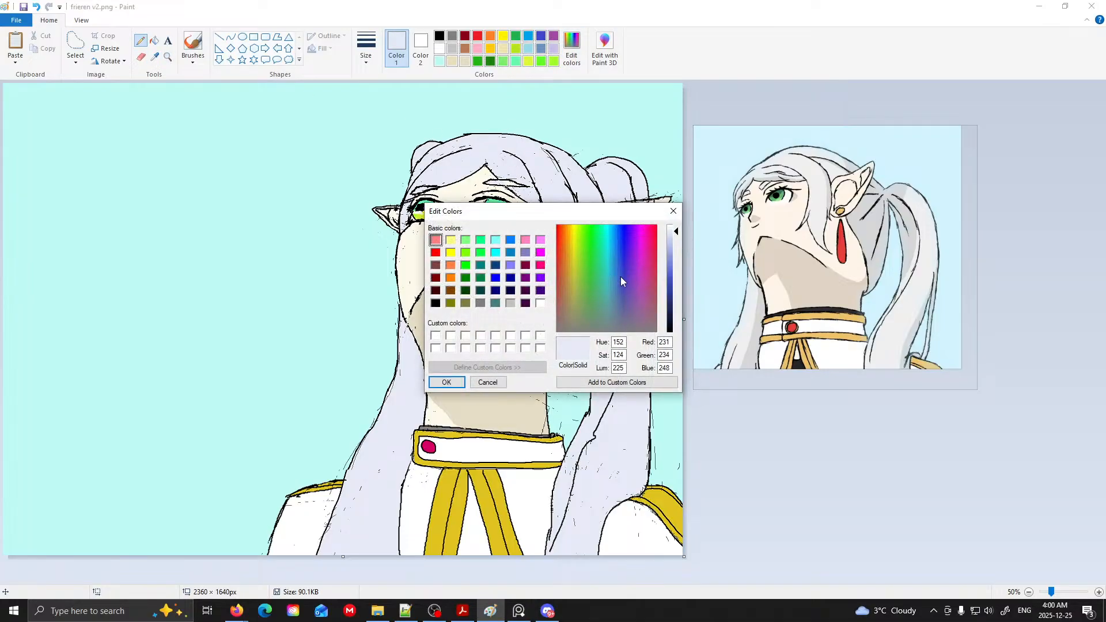
left_click_drag(670, 236, 677, 251)
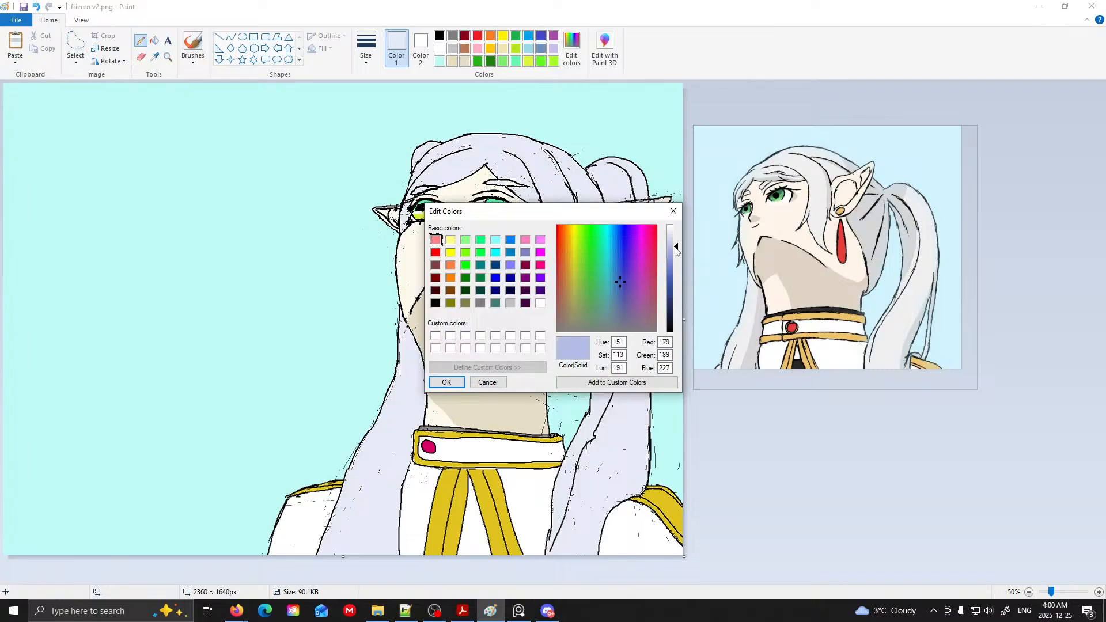
left_click(446, 382)
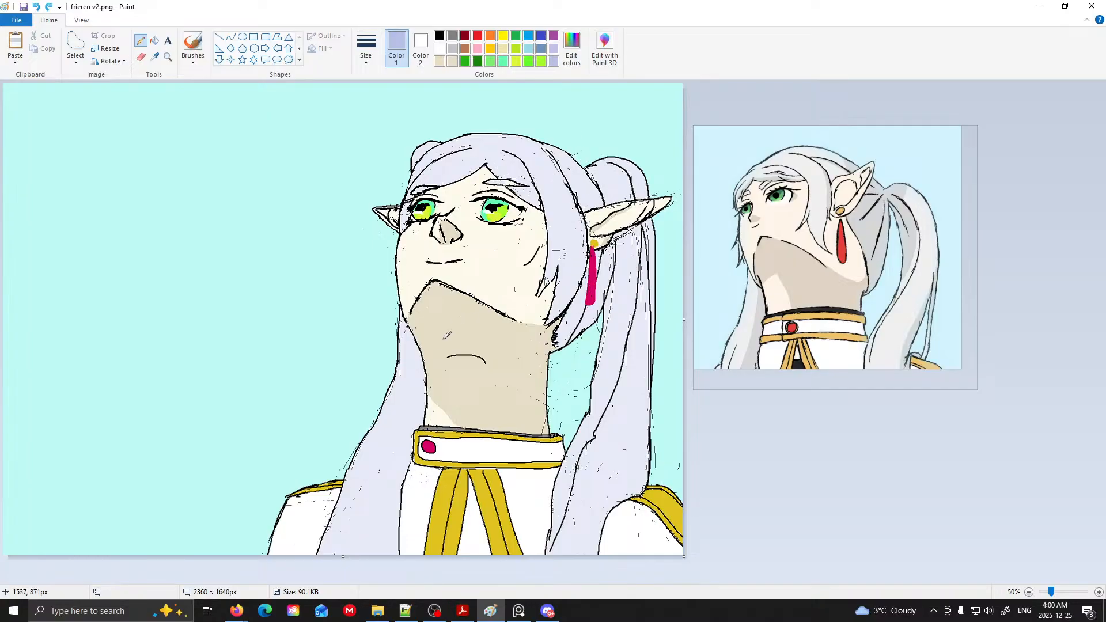
- Outline long shadow areas with the Pencil down both hanging hair lengths, redrawing the line on the near ponytail
mouse_move(423, 346)
left_mouse_down()
mouse_move(418, 398)
mouse_move(361, 554)
left_mouse_up()
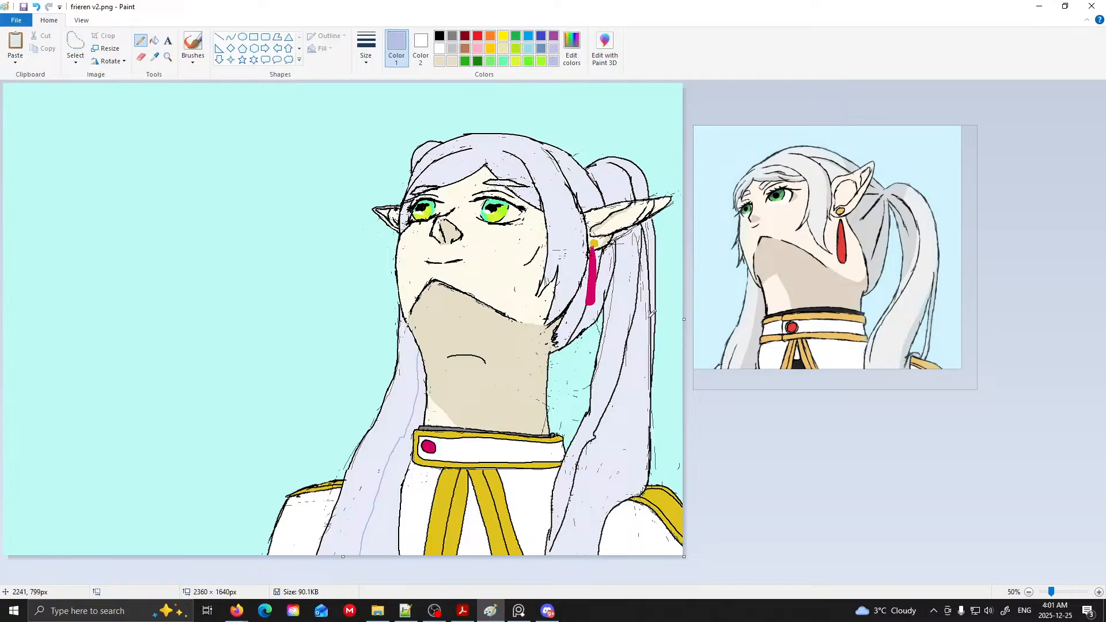
left_click_drag(635, 411, 597, 506)
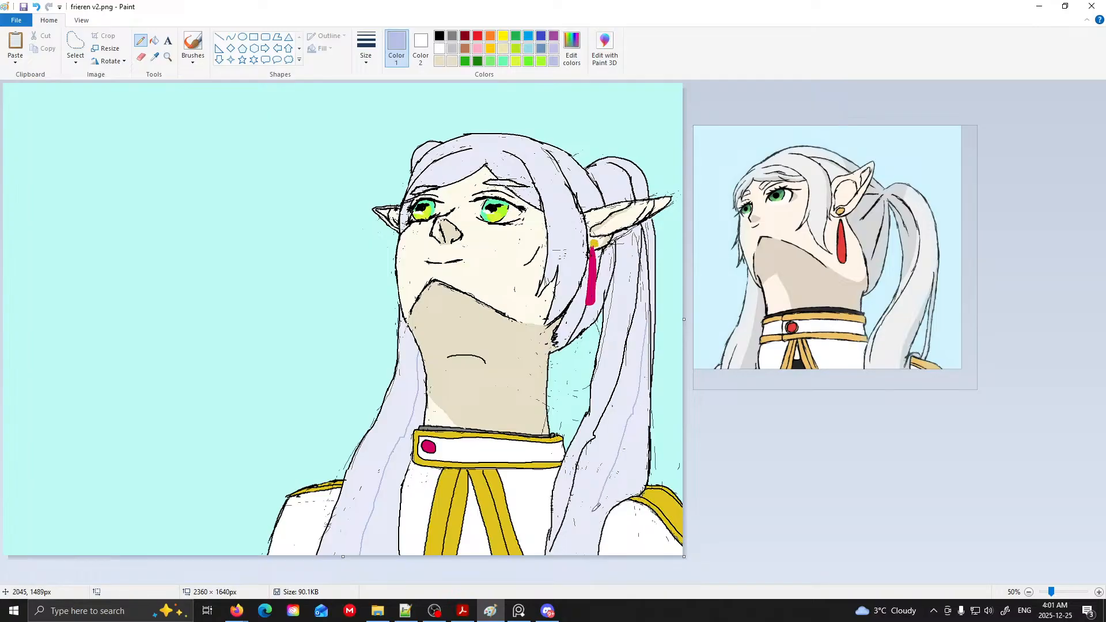
key("ctrl+z")
left_click_drag(653, 310, 585, 543)
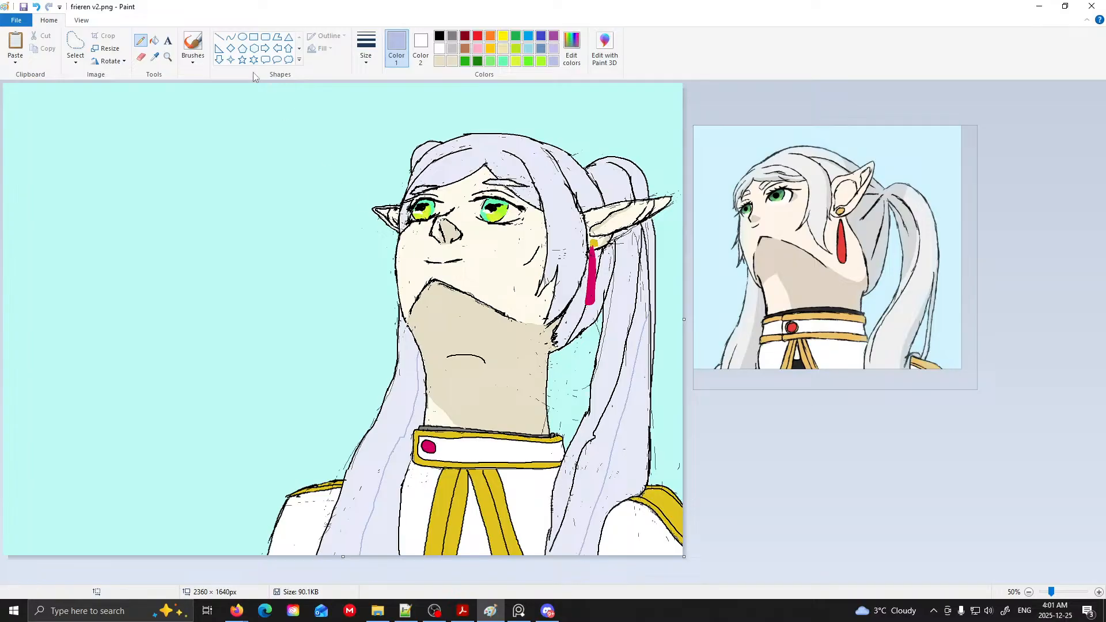
- Fill the outlined shadows on both hanging hair lengths and the narrow strip along the near ponytail's outer edge with periwinkle
left_click(154, 39)
left_click(410, 416)
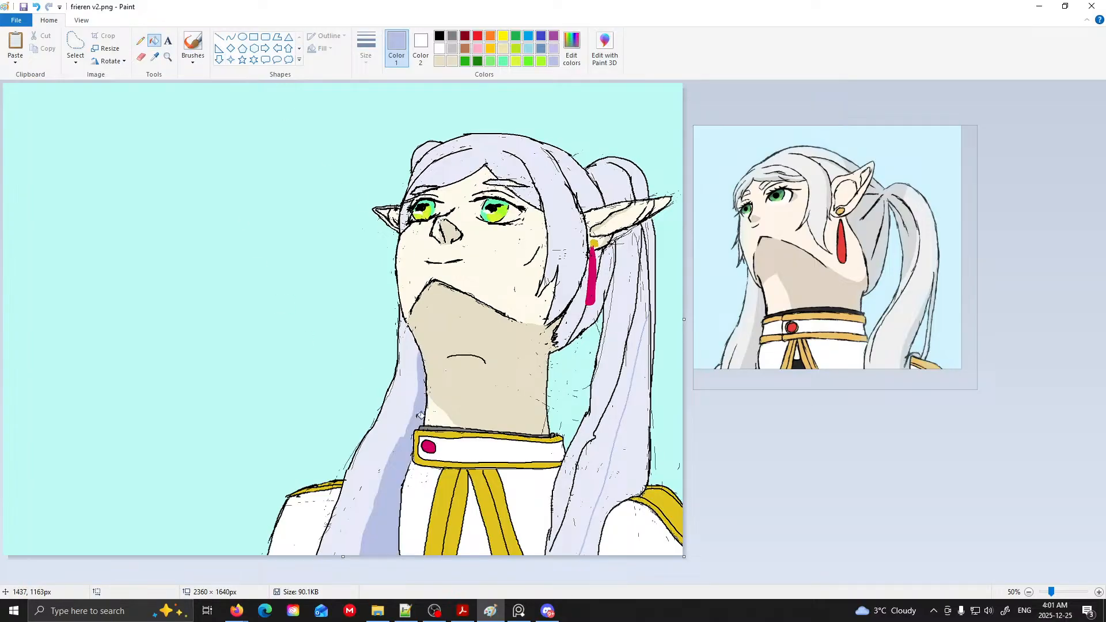
left_click(629, 446)
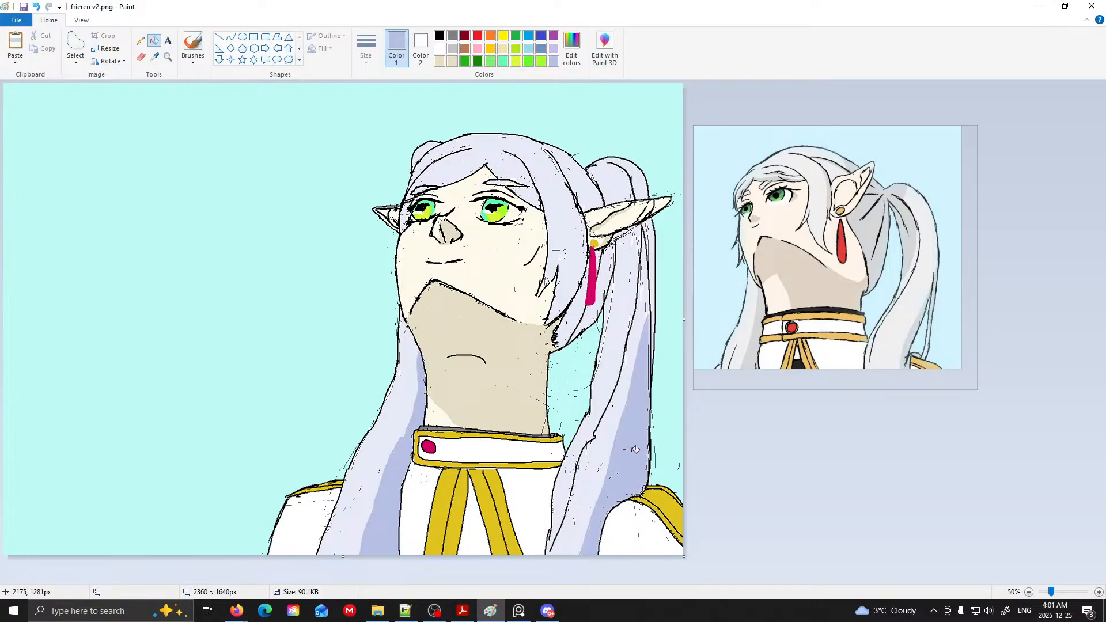
left_click(655, 283)
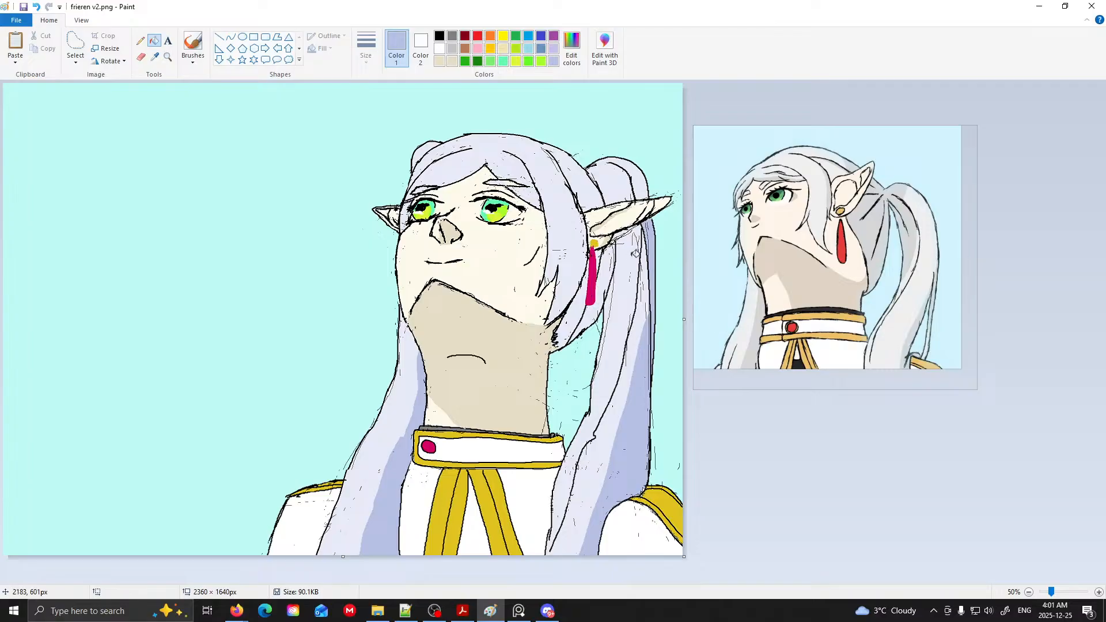
- Outline a small shadow on the outer curve of the ponytail above the near ear and fill it with periwinkle
left_click(141, 39)
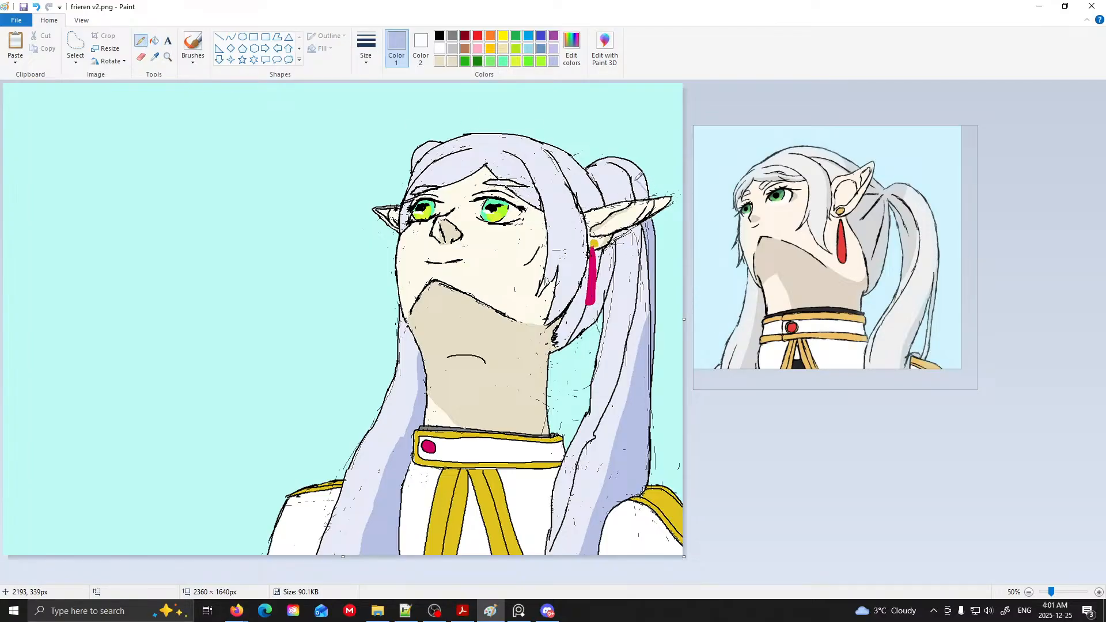
left_click_drag(640, 187, 633, 202)
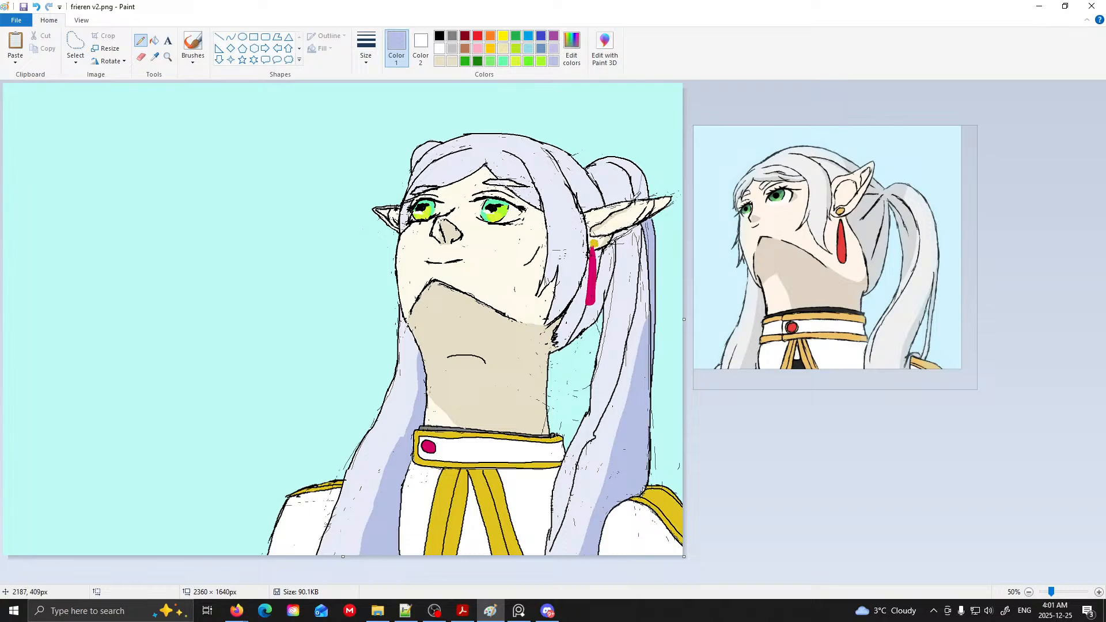
left_click(154, 40)
left_click(647, 189)
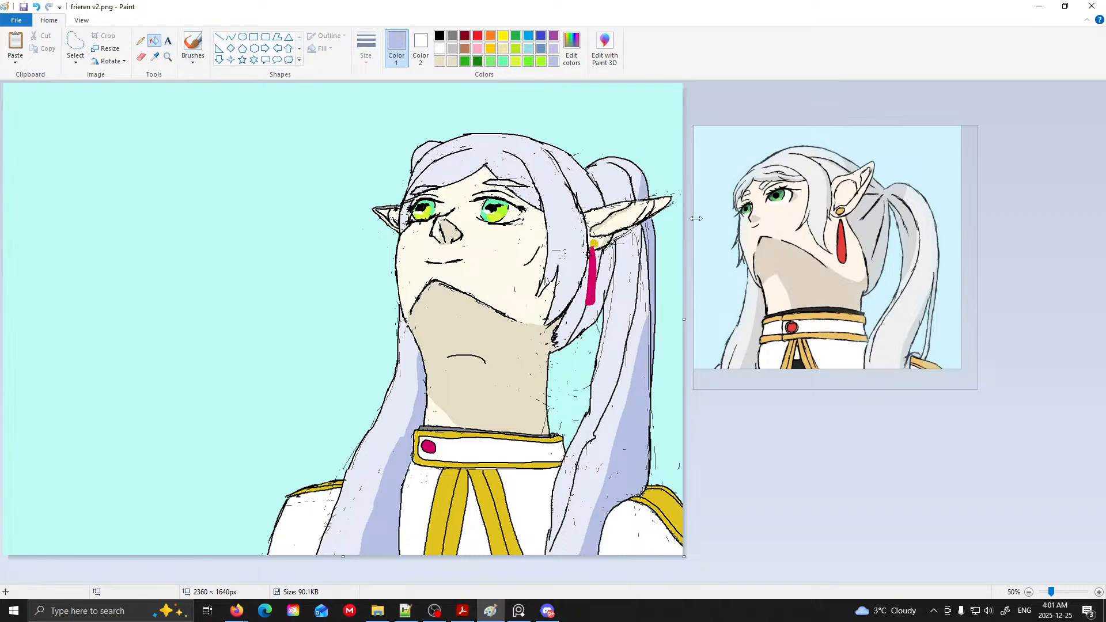
- Fill the hair behind the earring with periwinkle, undo an extra fill on the ponytail below the ear, and return to the Pencil
left_click(140, 41)
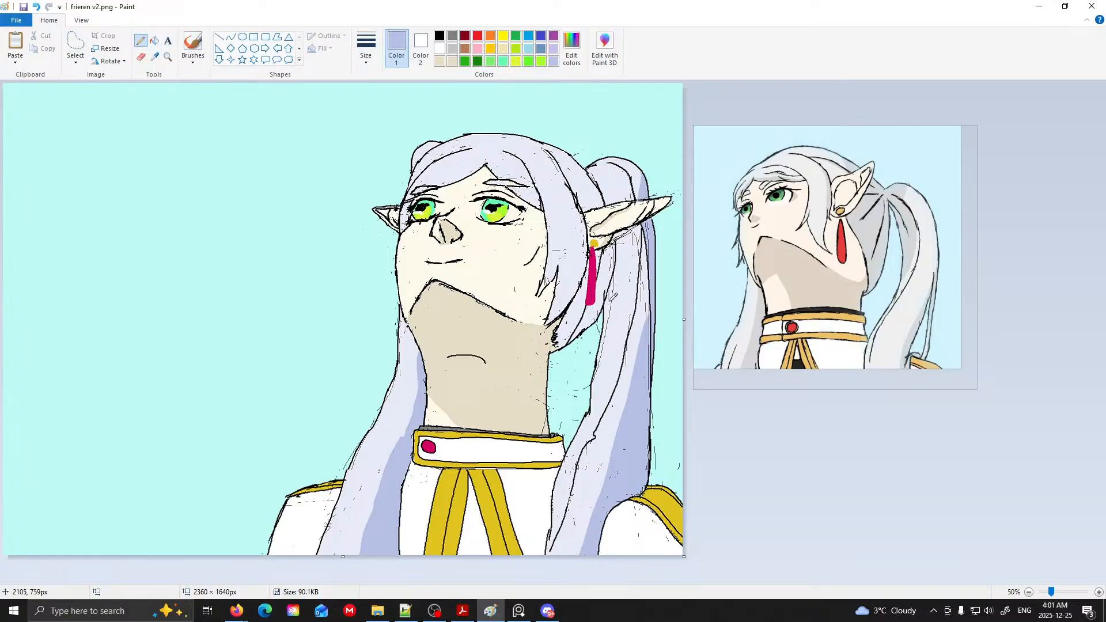
left_click(153, 40)
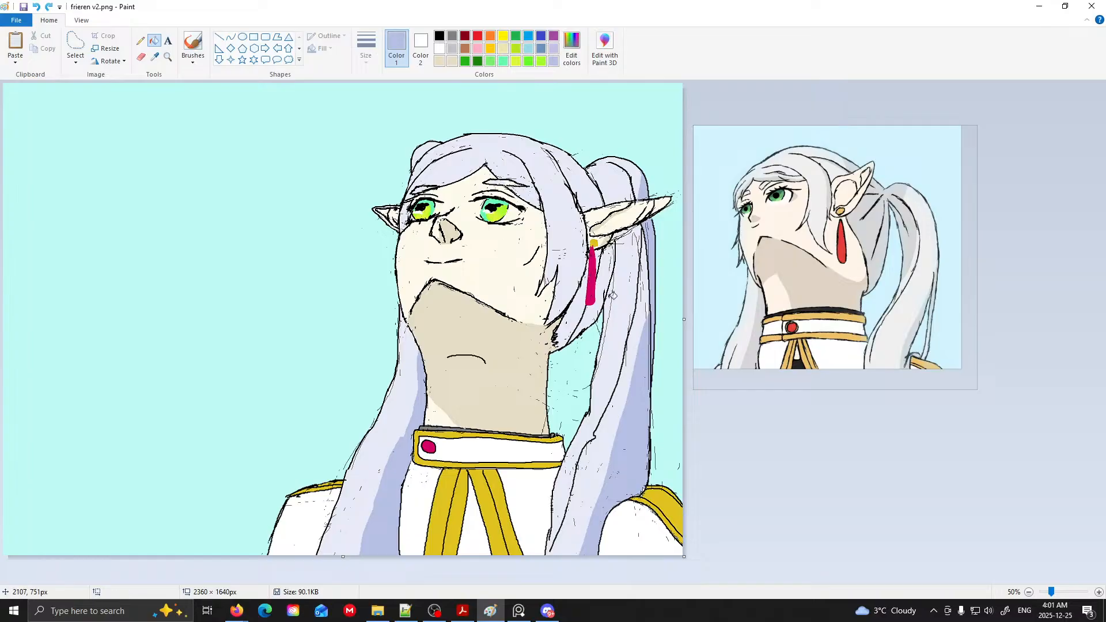
left_click(596, 308)
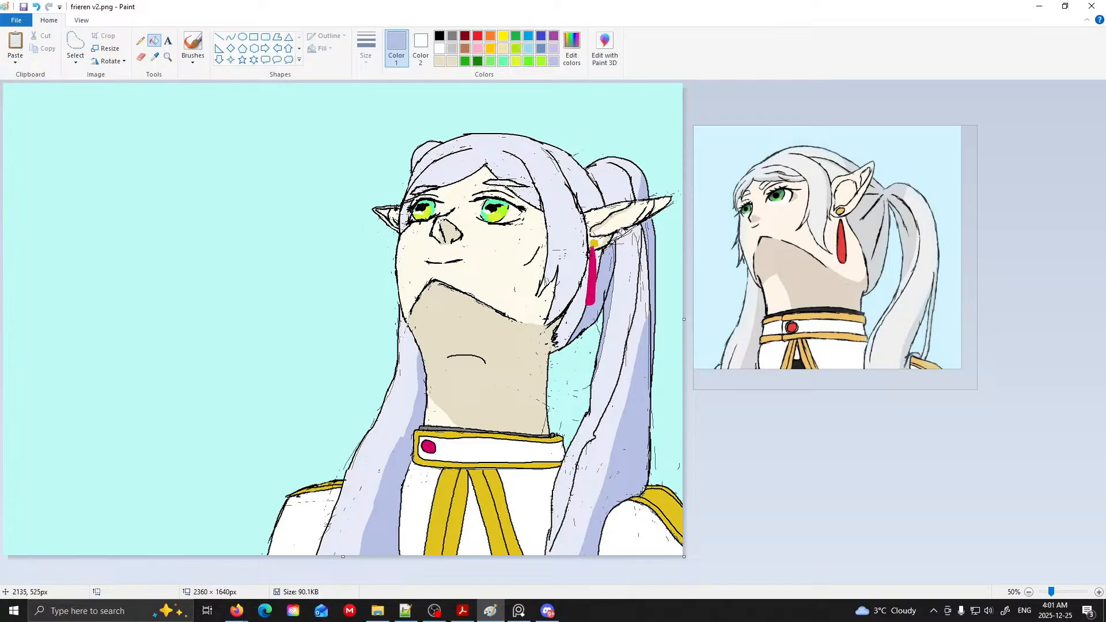
left_click(638, 227)
key("ctrl+z")
left_click(140, 41)
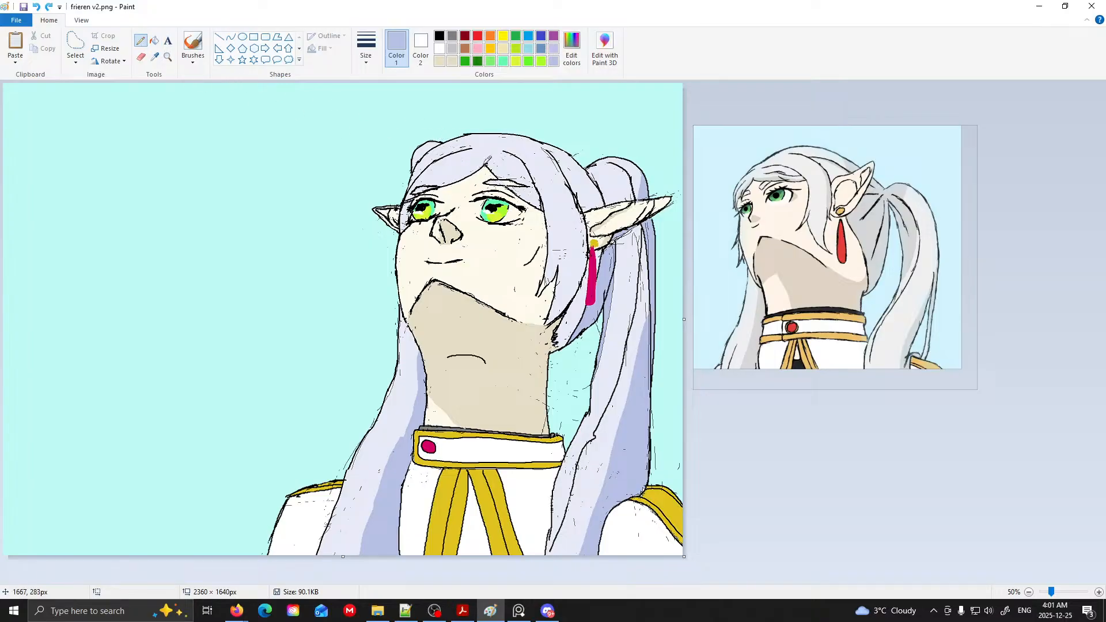
left_click_drag(481, 161, 439, 178)
left_click(154, 41)
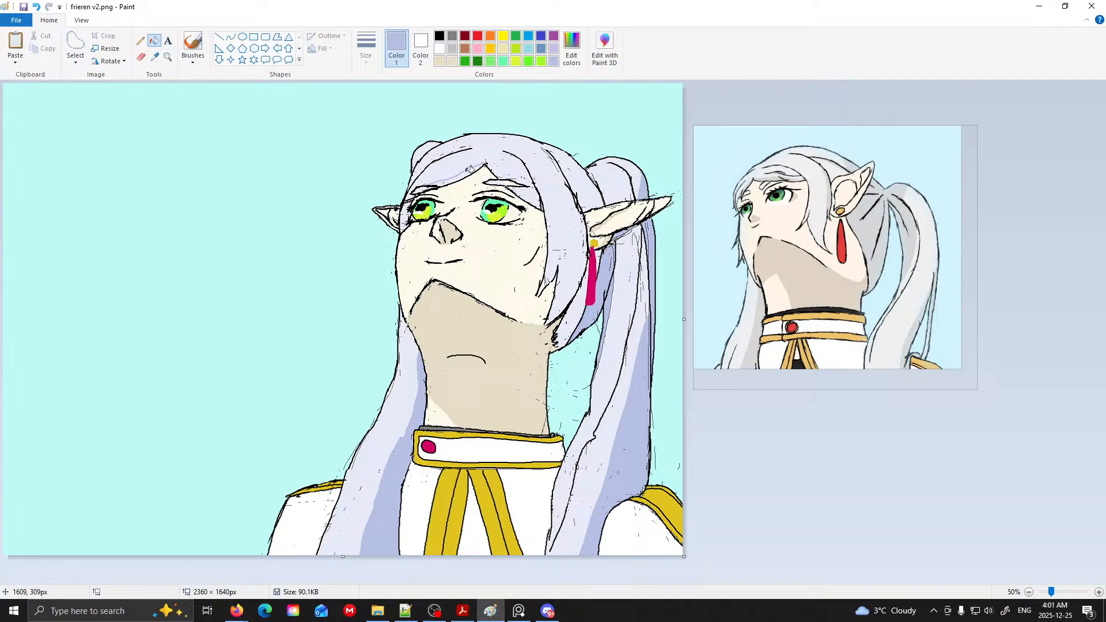
left_click(501, 174)
key("ctrl+z")
- Outline a narrow shadow with the Pencil along the fringe's lower edge, from the parting to above the far eye
scroll(579, 208, "up", 2)
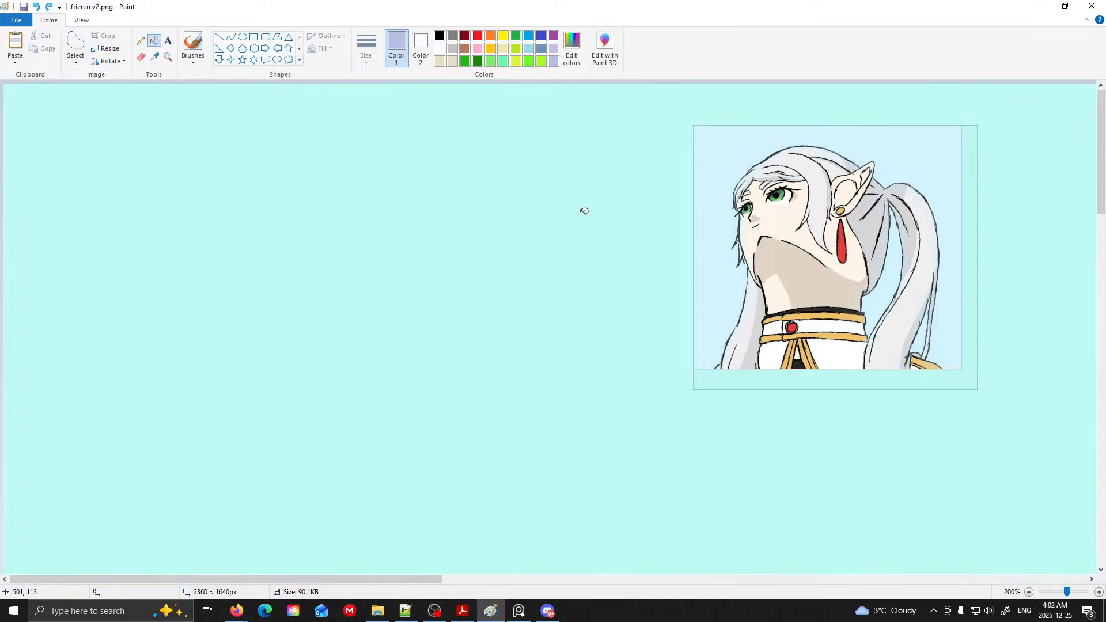
scroll(587, 213, "down", 2)
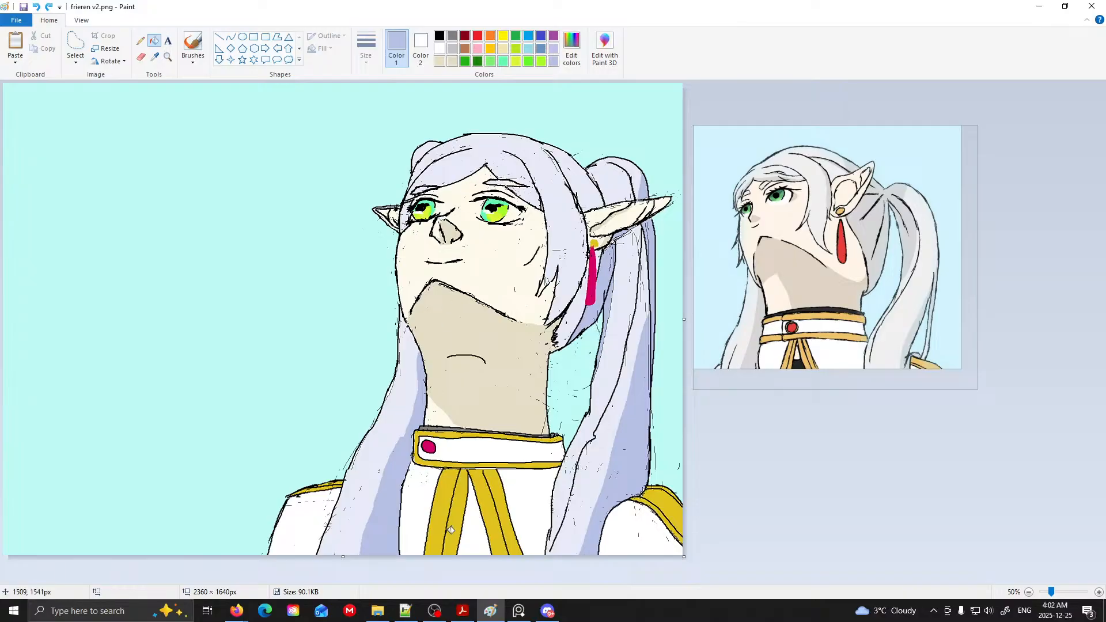
scroll(666, 440, "up", 2)
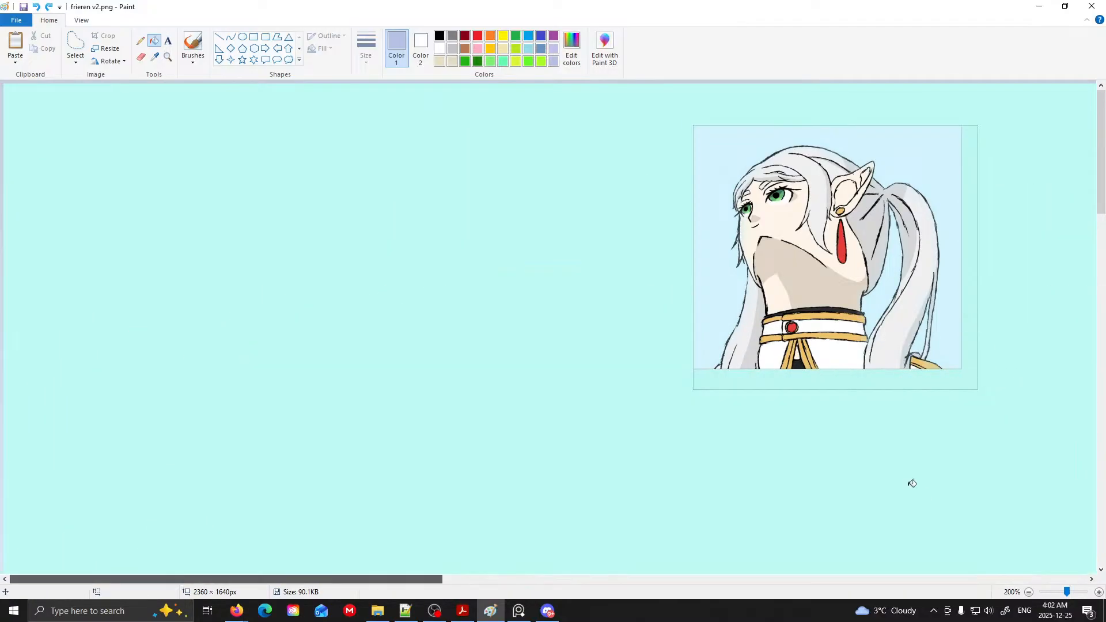
left_click_drag(437, 581, 1018, 591)
scroll(749, 446, "down", 3)
left_click(140, 40)
left_click_drag(454, 166, 394, 200)
key("ctrl+z")
left_click_drag(464, 157, 363, 200)
key("ctrl+z")
left_click_drag(464, 155, 248, 243)
- Fill the outlined strip along the fringe's lower edge with periwinkle, undoing a stray fill
left_click(156, 42)
left_click(373, 221)
key("ctrl+z")
left_click(372, 216)
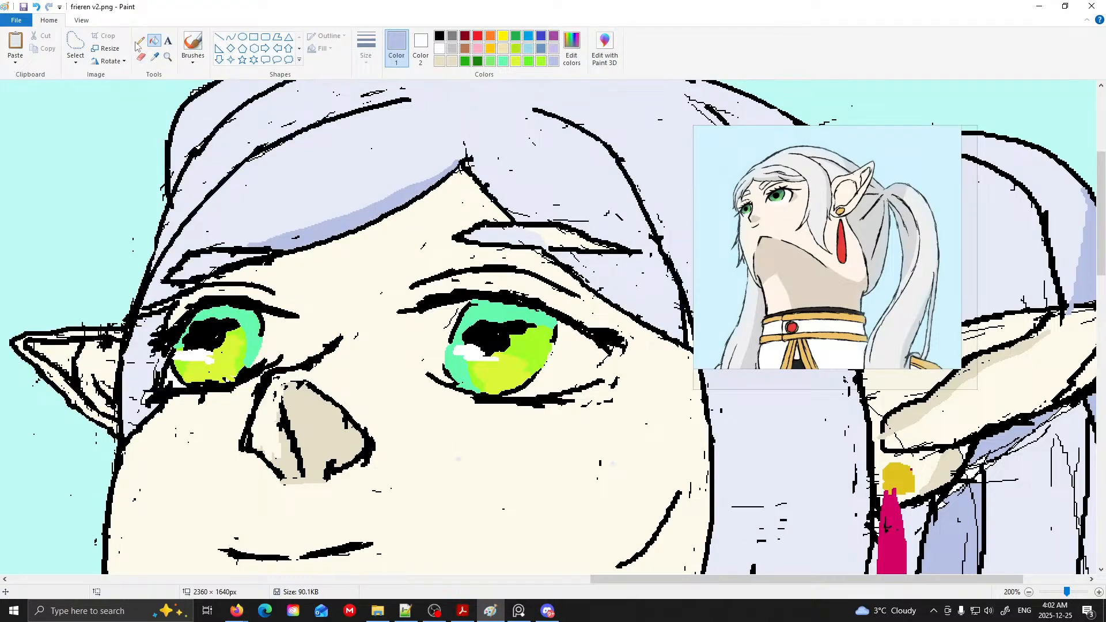
- Outline a small shadow at the lower tip of the near fringe lock beside the near eye and fill it with periwinkle
left_click(140, 40)
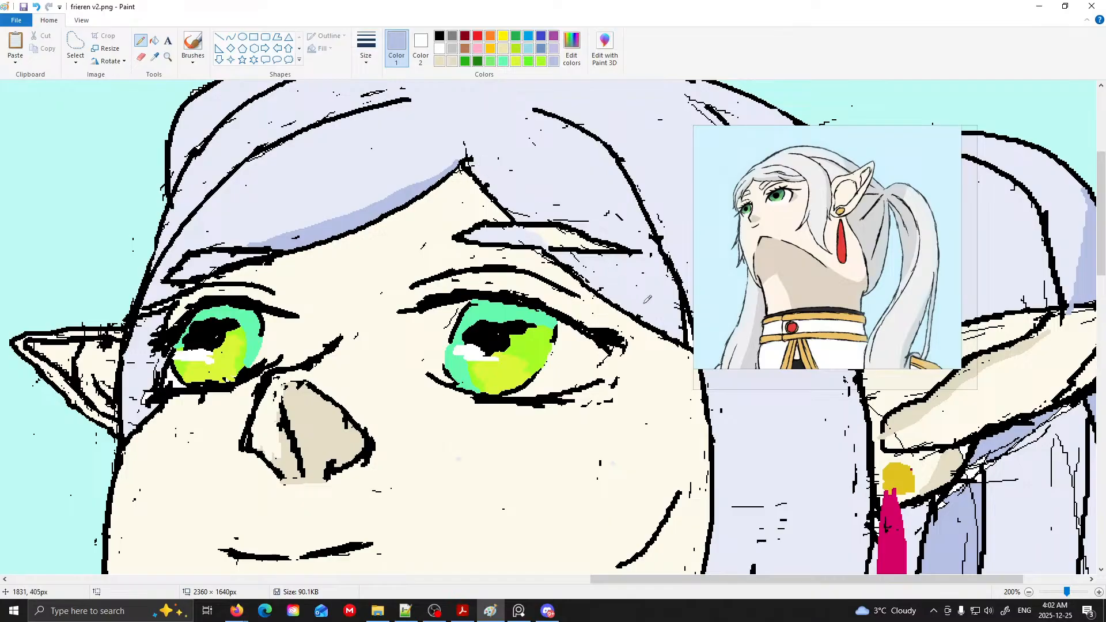
left_click_drag(636, 314, 681, 316)
left_click(154, 41)
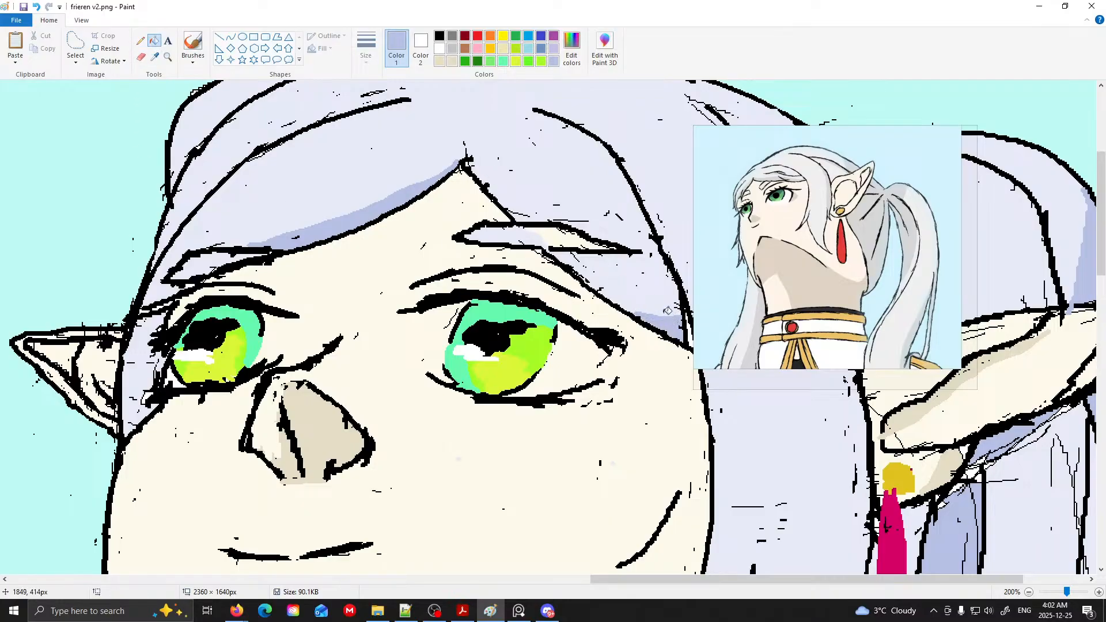
scroll(668, 311, "up", 3)
left_click_drag(743, 328, 872, 306)
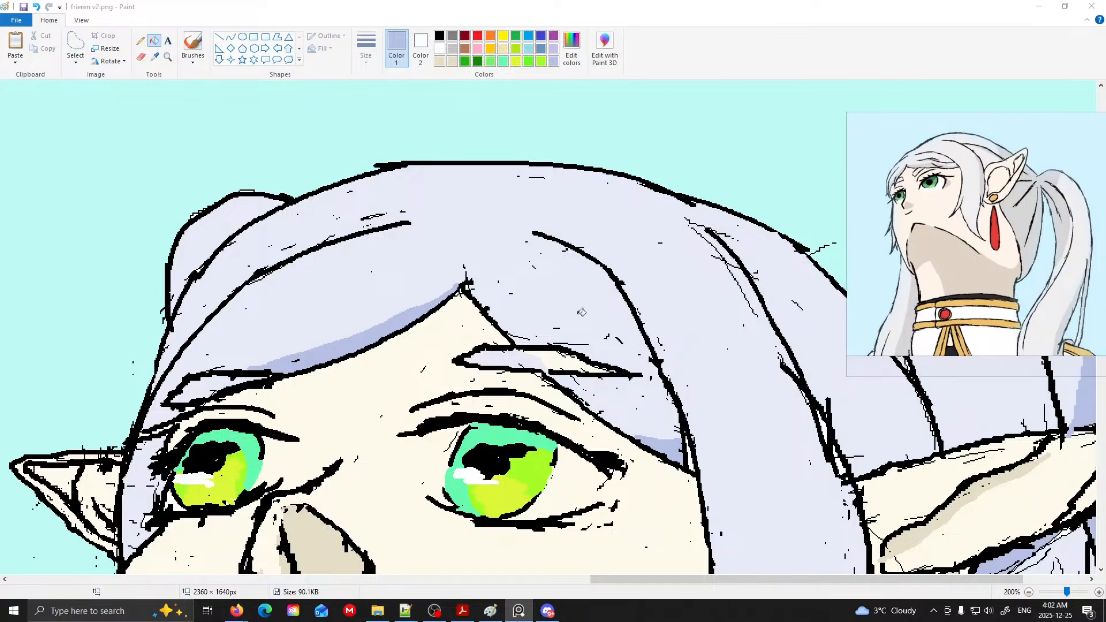
left_click(690, 449)
key("ctrl+z")
key("ctrl+y")
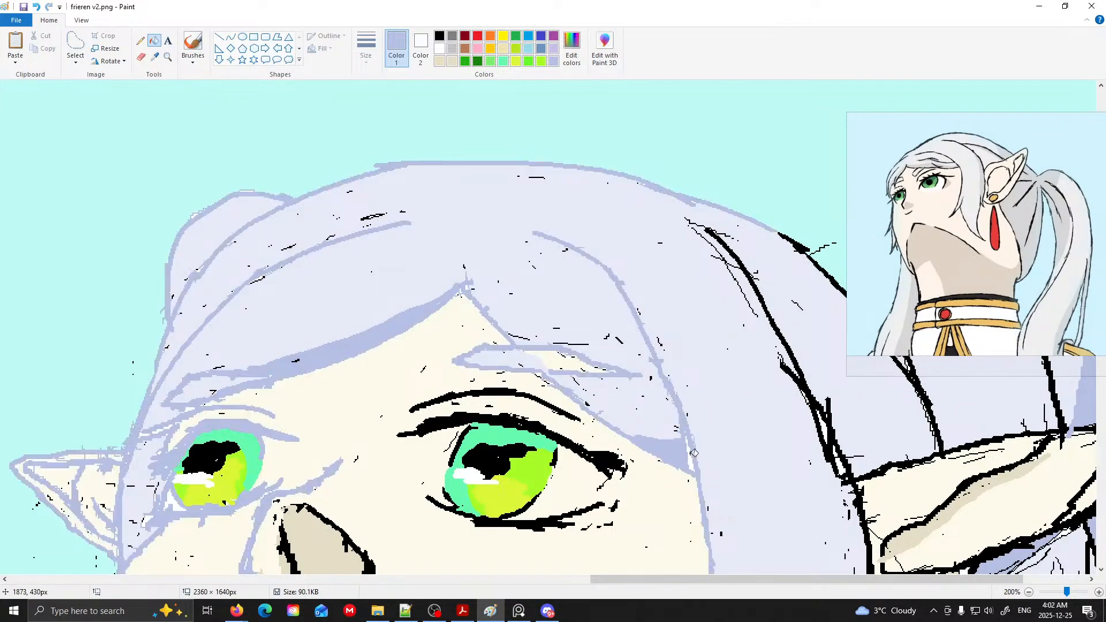
key("ctrl+z")
left_click(825, 427)
left_click(841, 461)
scroll(799, 415, "down", 1, "ctrl")
left_click_drag(917, 288, 227, 321)
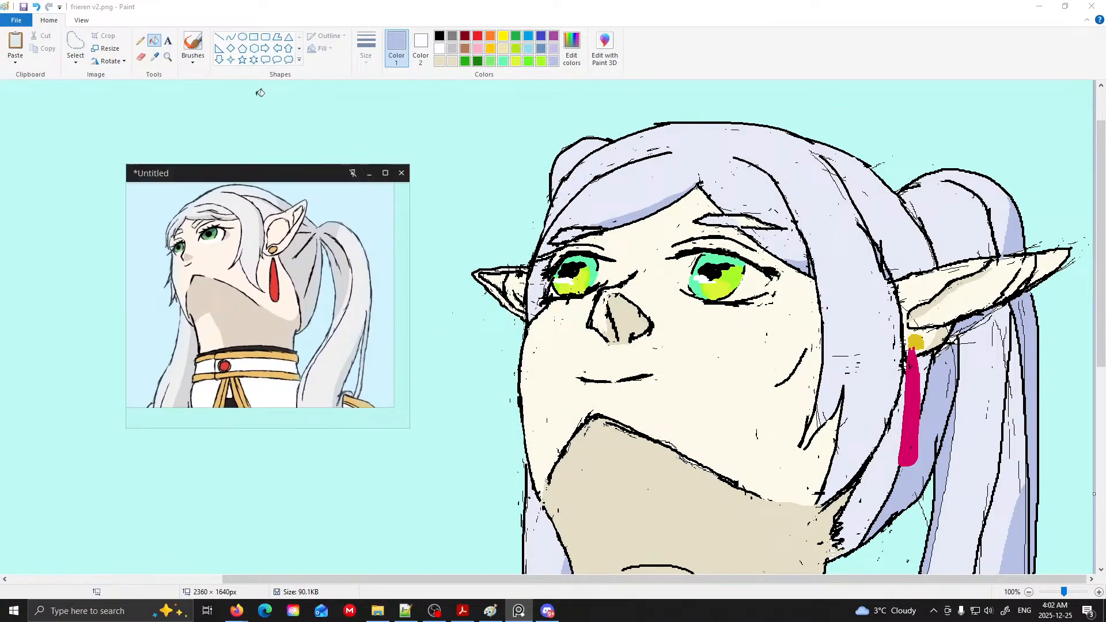
left_click(153, 42)
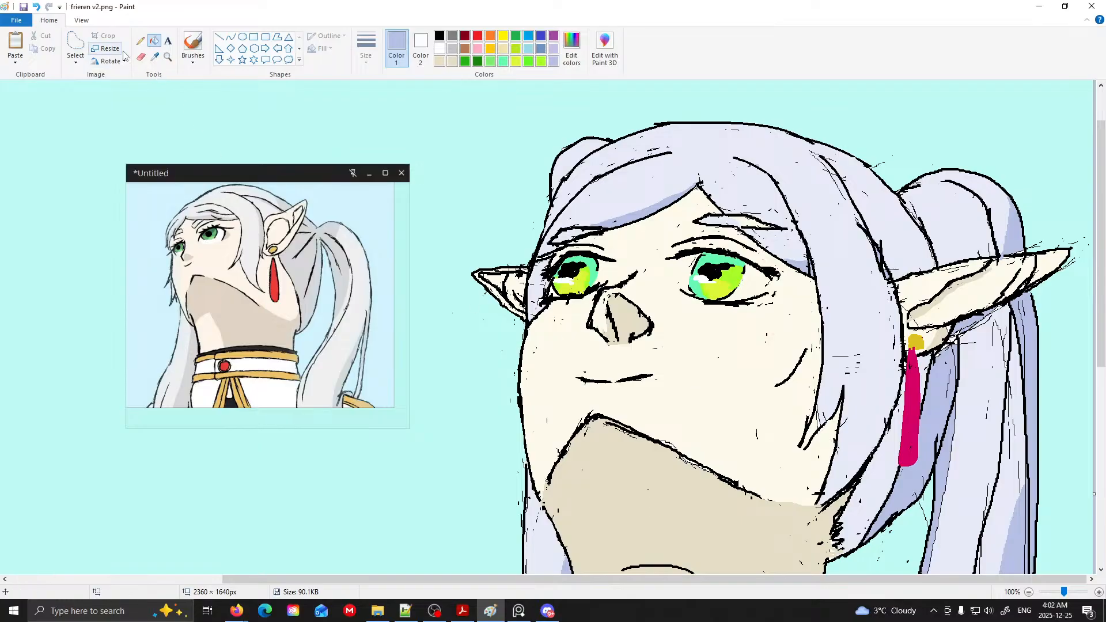
left_click(140, 41)
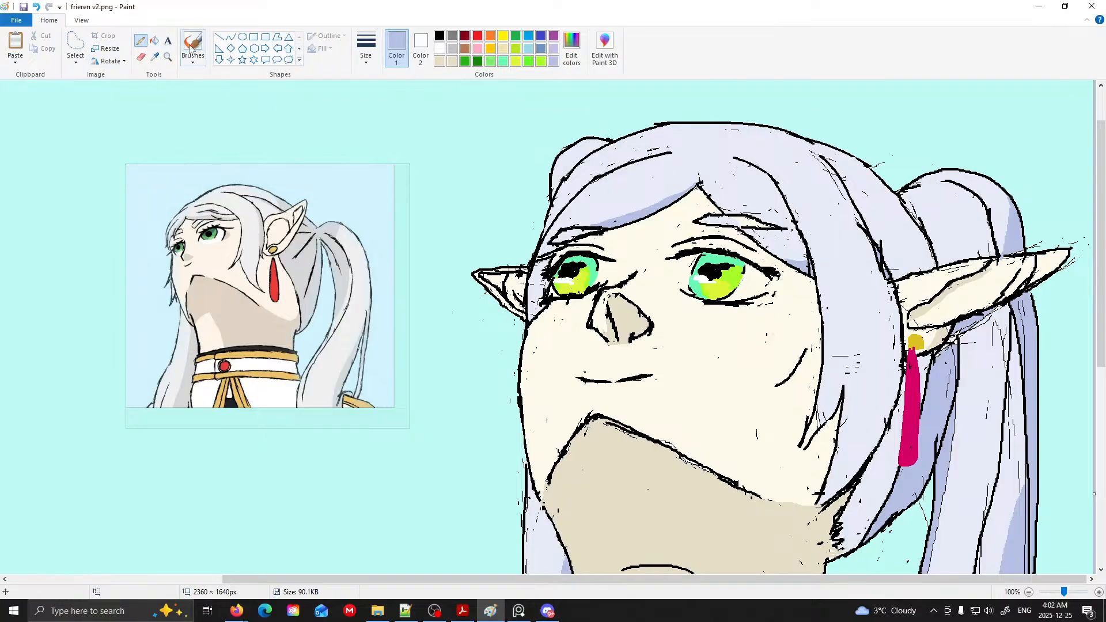
left_click(154, 57)
left_click(738, 168)
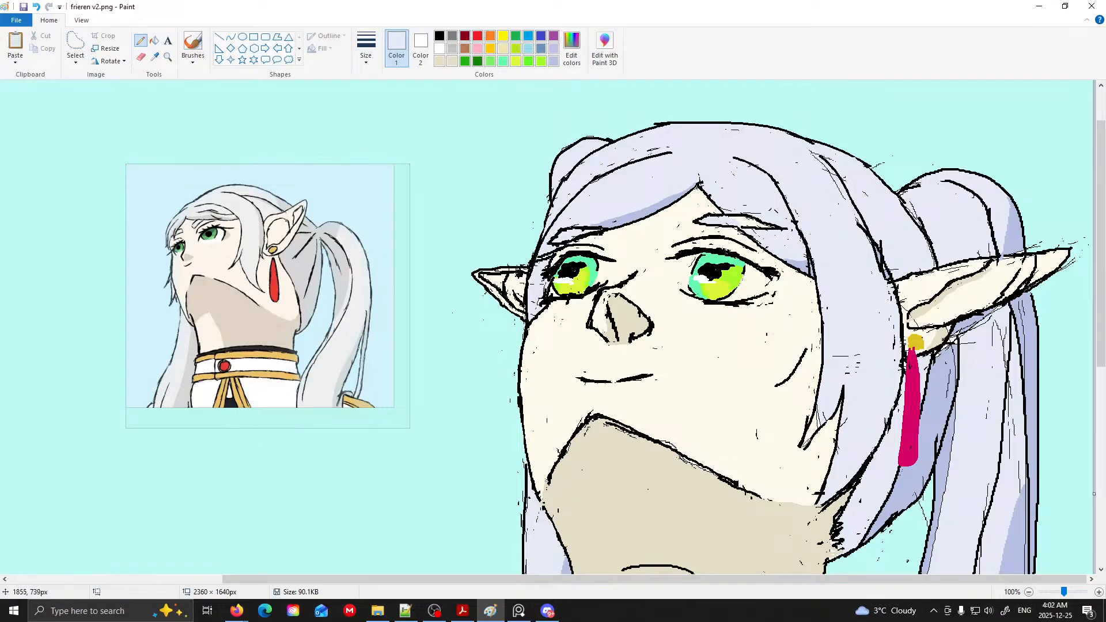
left_click(155, 40)
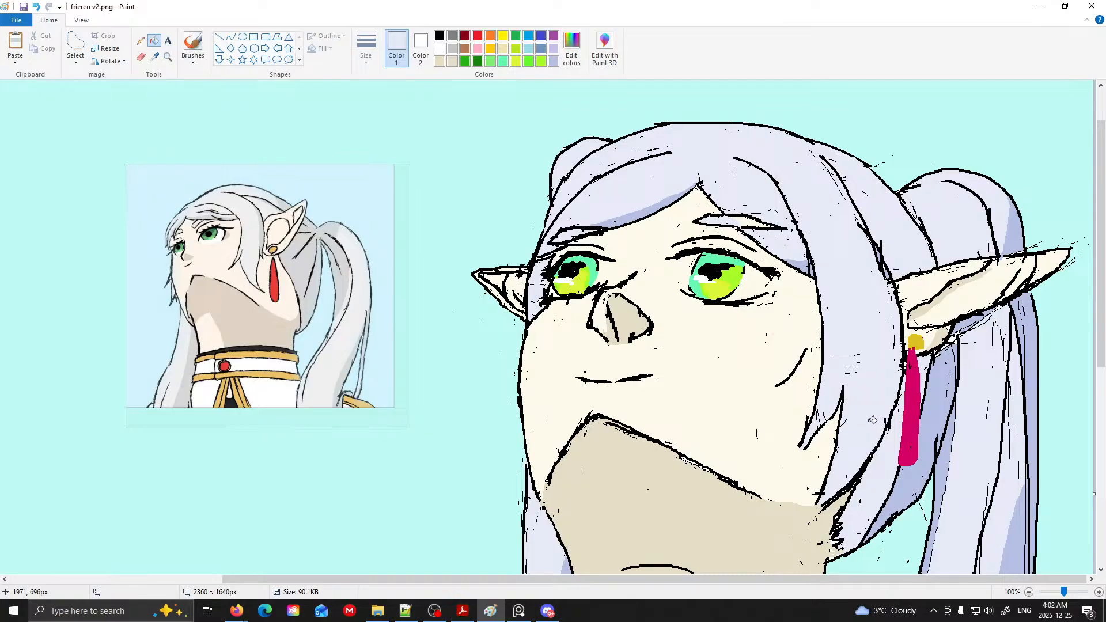
scroll(926, 447, "down", 2)
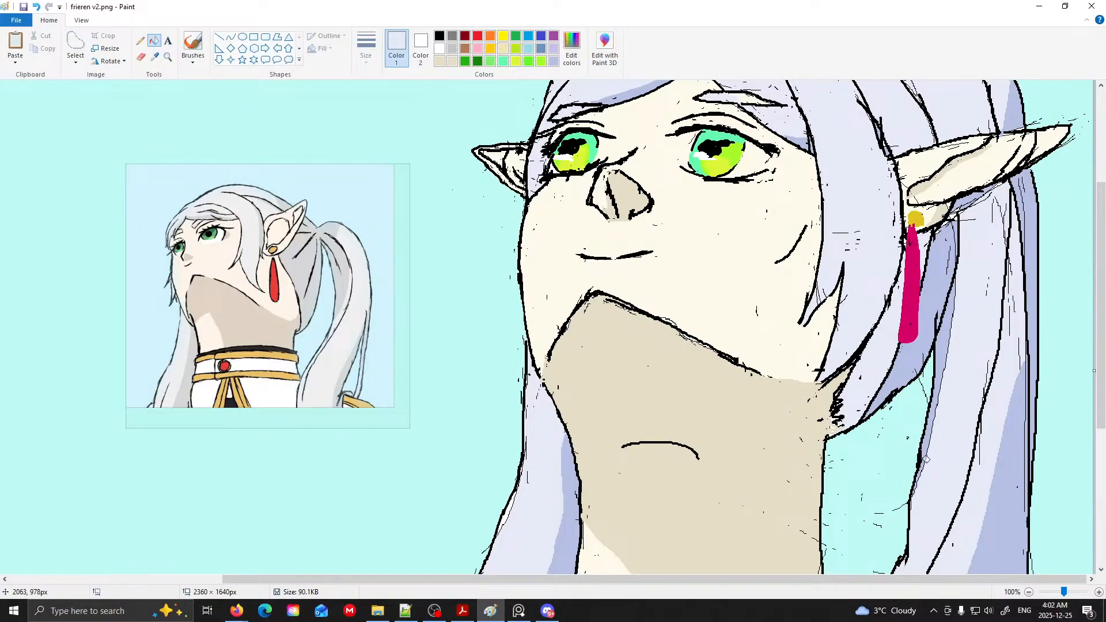
scroll(926, 460, "up", 3)
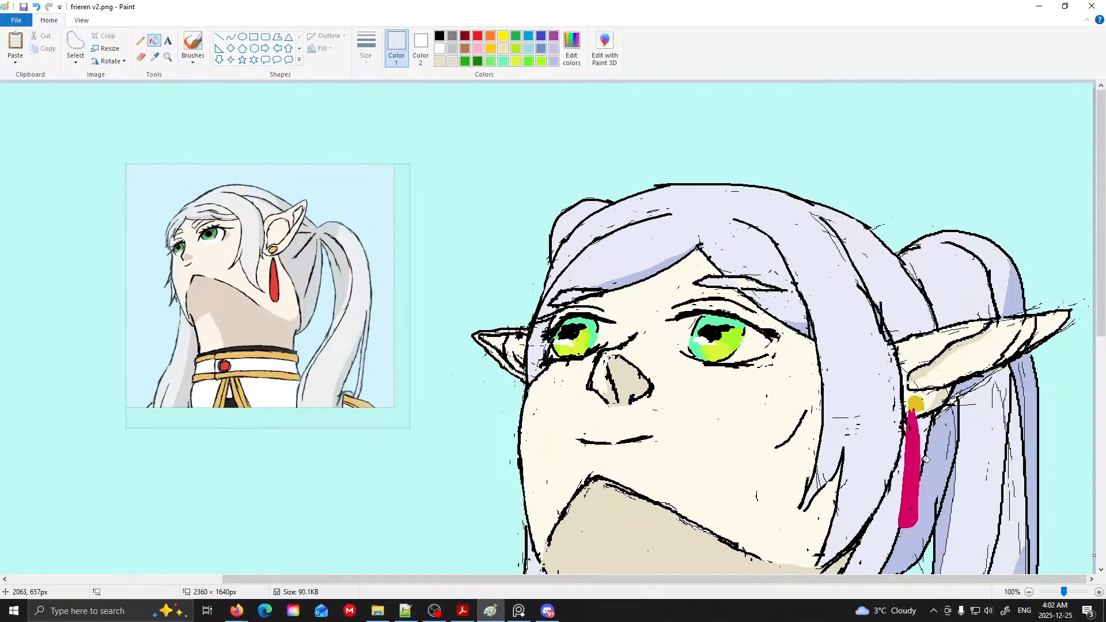
scroll(926, 459, "down", 2)
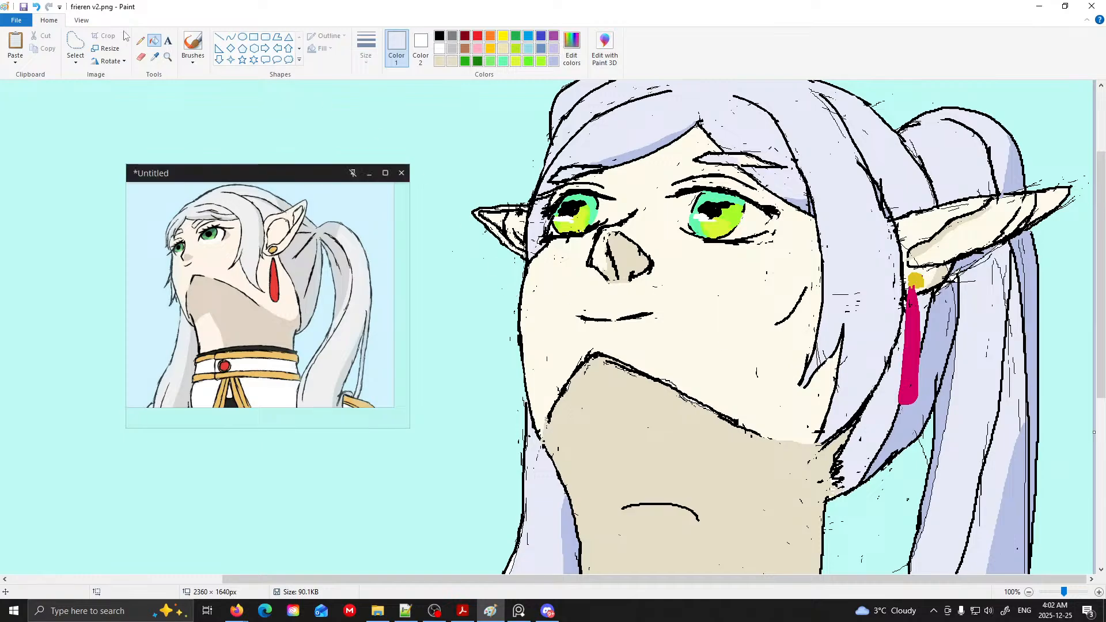
- Sample periwinkle from the shadow behind the earring, then outline and fill a shadow on the hair between the earring and the neck
left_click(140, 40)
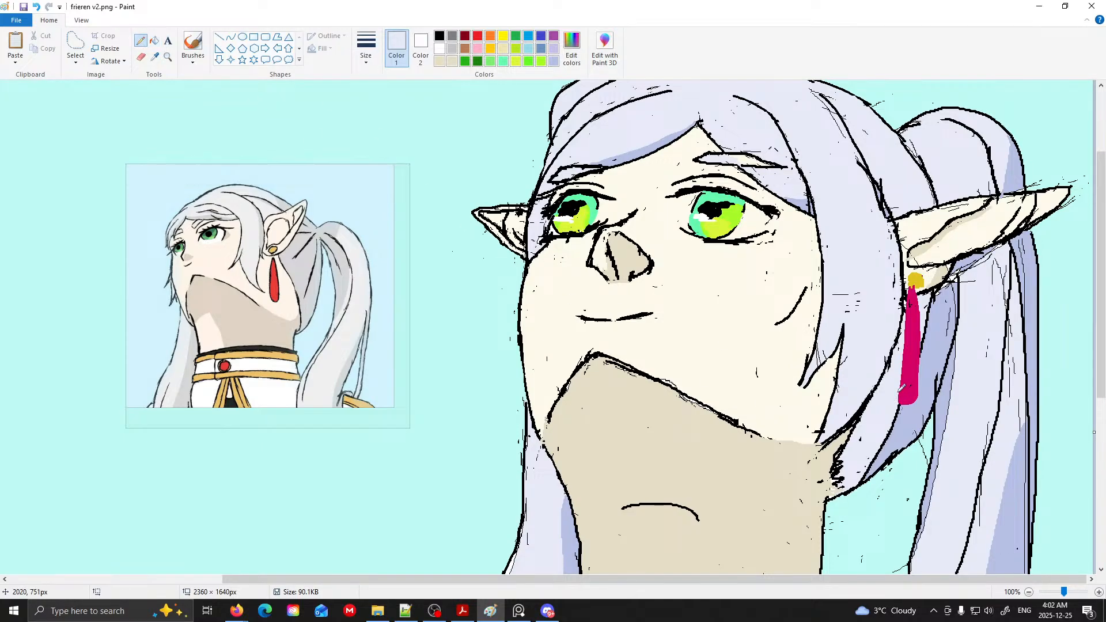
left_click(155, 57)
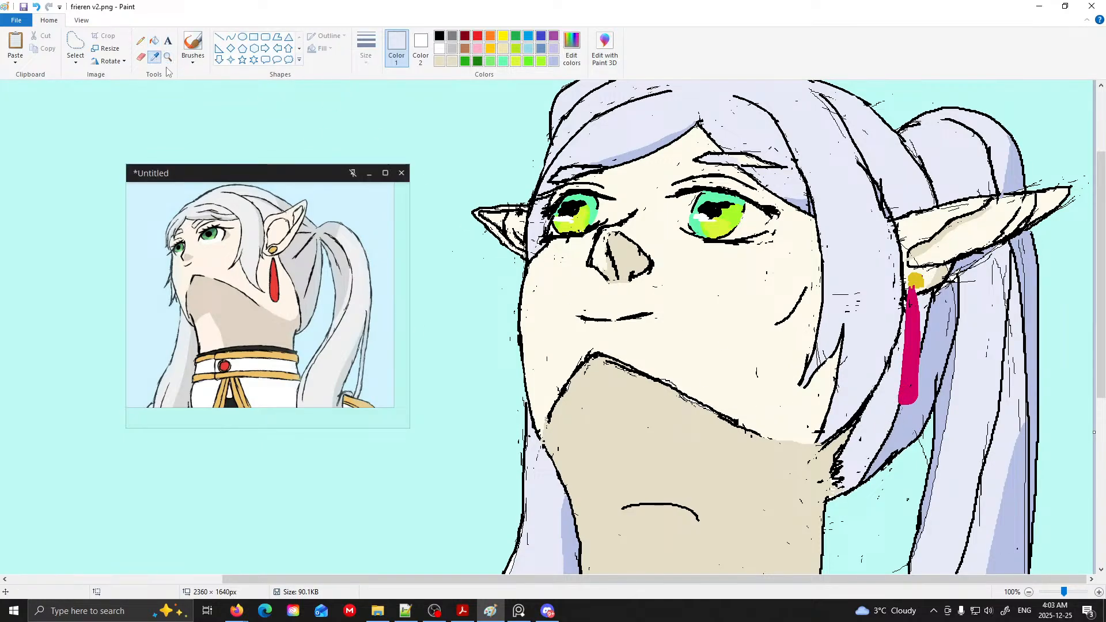
left_click(908, 417)
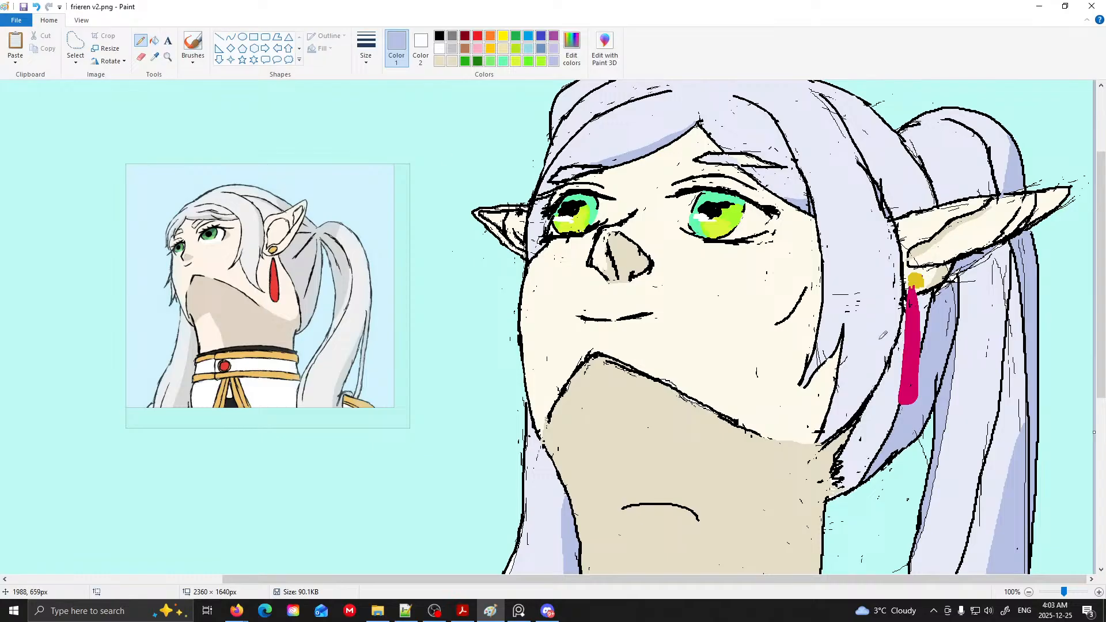
left_click_drag(898, 398, 881, 419)
key("ctrl+z")
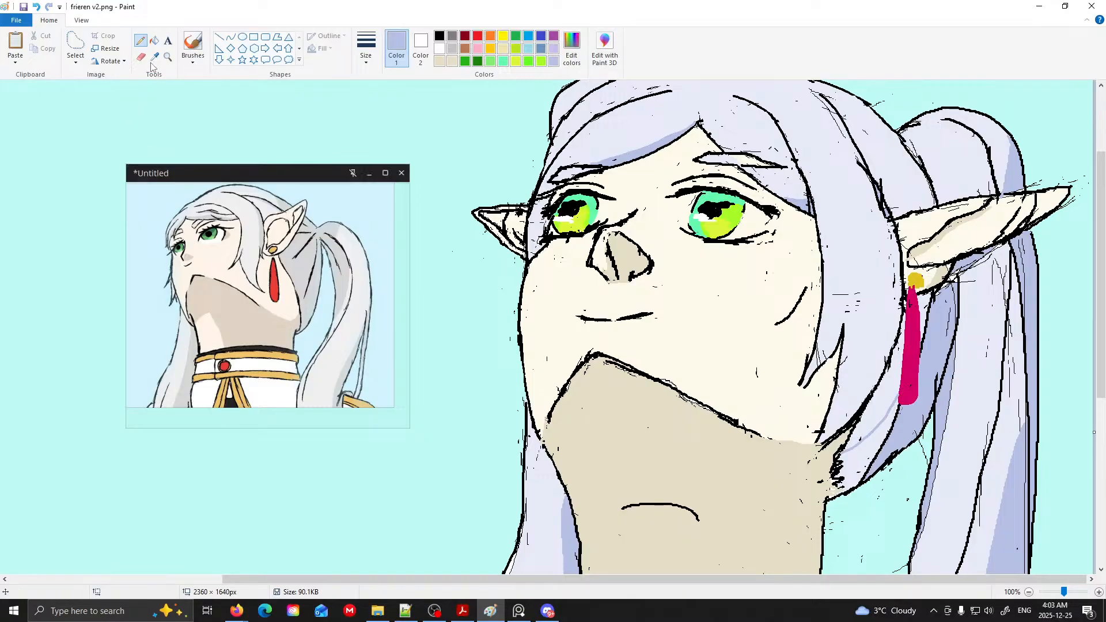
left_click(154, 40)
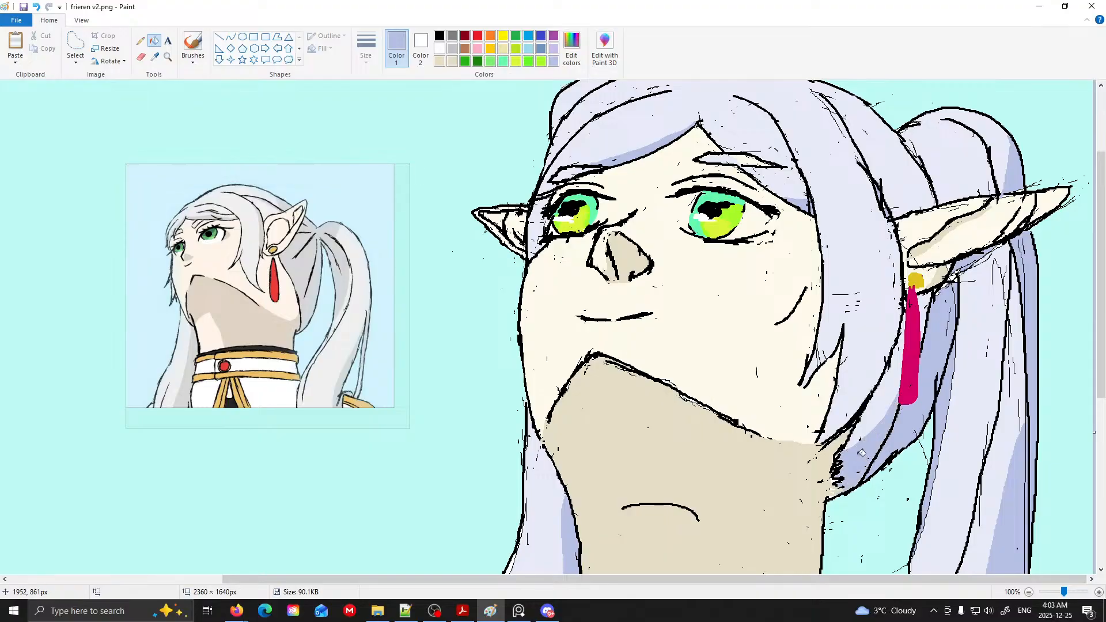
- Examine the hanging hair, neck and collar in the reference picture and compare its shading with the whole portrait
scroll(265, 278, "down", 3)
left_click_drag(265, 279, 374, 358)
scroll(306, 318, "down", 1)
mouse_move(314, 320)
left_mouse_down()
mouse_move(321, 279)
mouse_move(914, 301)
mouse_move(890, 275)
mouse_move(528, 235)
left_mouse_up()
scroll(374, 369, "down", 2)
scroll(509, 323, "up", 1)
scroll(644, 292, "down", 1)
scroll(589, 295, "up", 5)
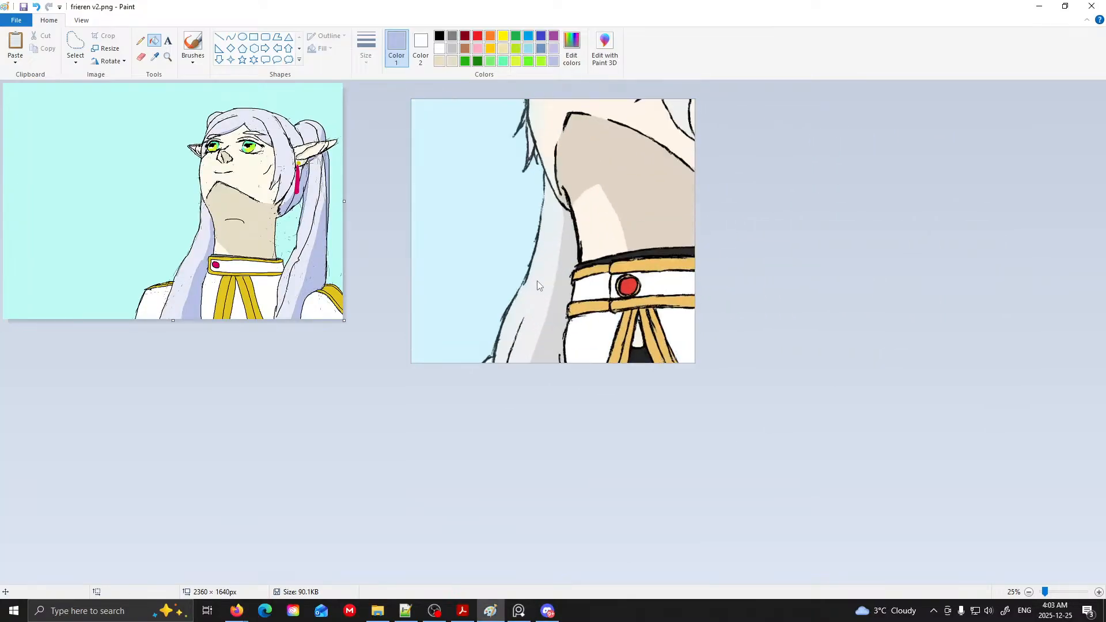
scroll(596, 294, "down", 4)
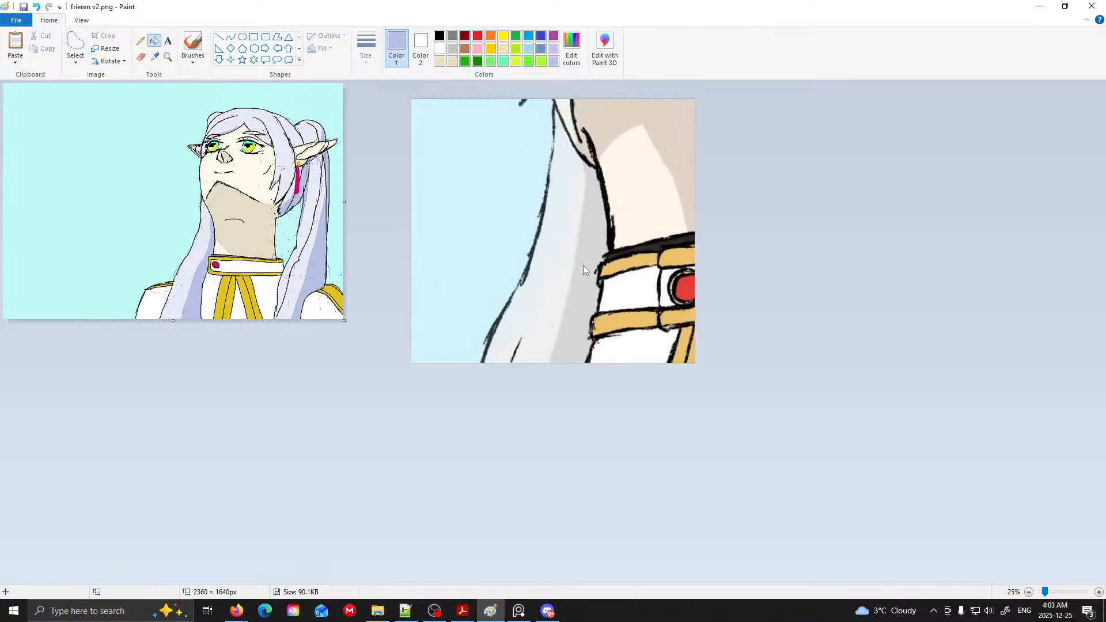
scroll(583, 261, "down", 3)
mouse_move(584, 254)
left_mouse_down()
mouse_move(566, 245)
mouse_move(531, 256)
mouse_move(646, 283)
mouse_move(616, 288)
mouse_move(630, 305)
mouse_move(717, 329)
mouse_move(568, 247)
left_mouse_up()
scroll(531, 256, "up", 3)
scroll(616, 288, "down", 3)
scroll(687, 299, "up", 4)
scroll(684, 305, "up", 3)
left_click_drag(564, 255, 510, 215)
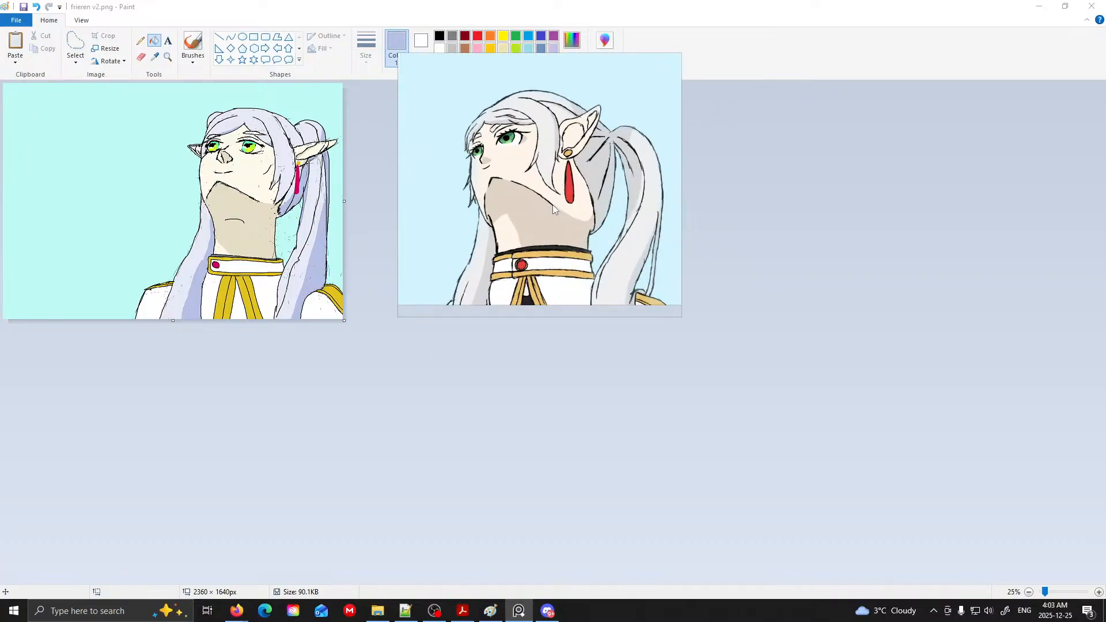